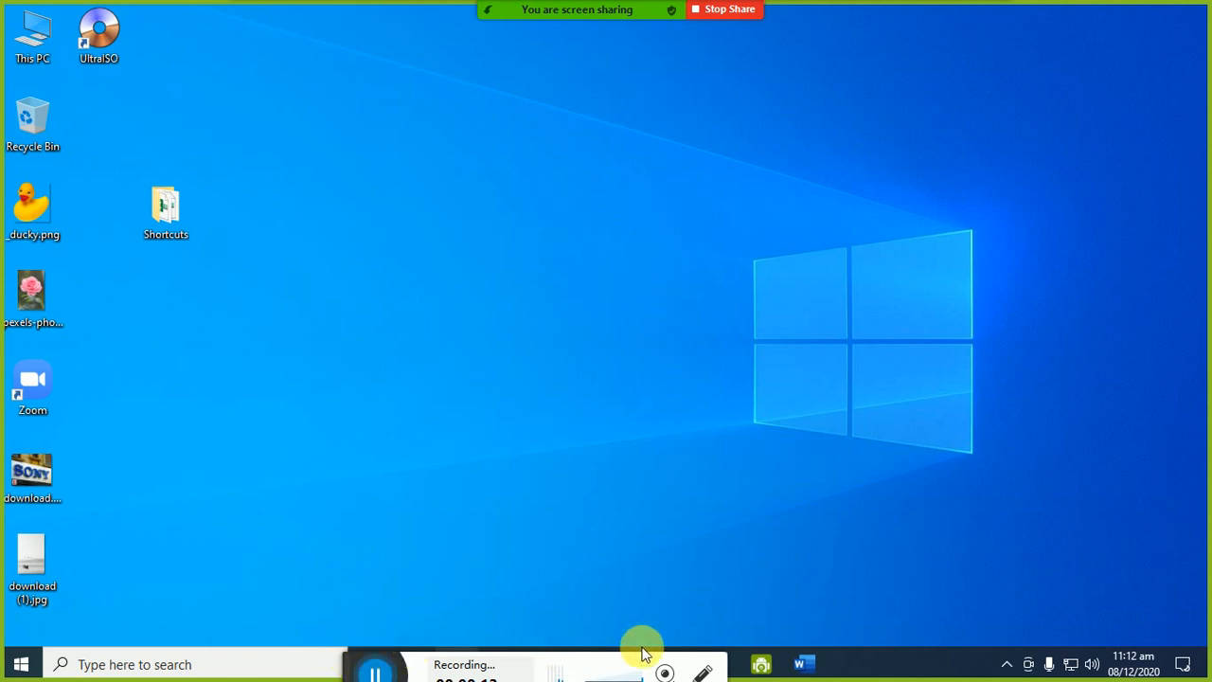
# - Open a blank Word document and fill it with sample text using =rand(20,10)
pyautogui.click(812, 649)
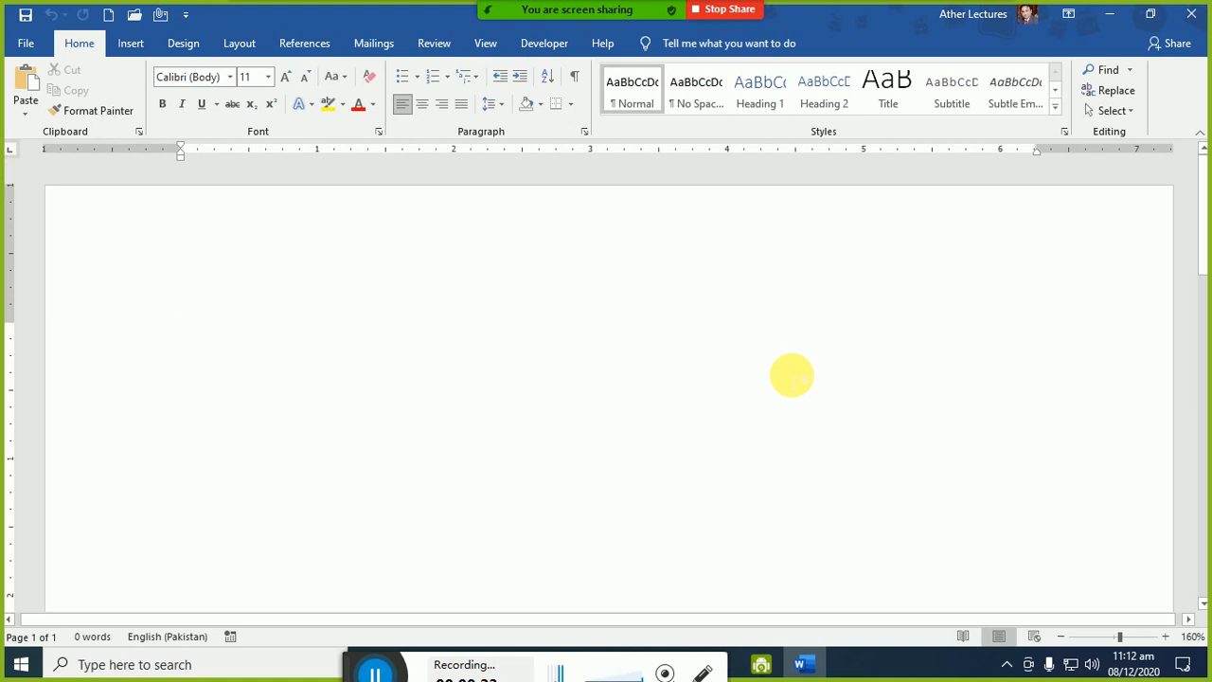
pyautogui.write('=ran')
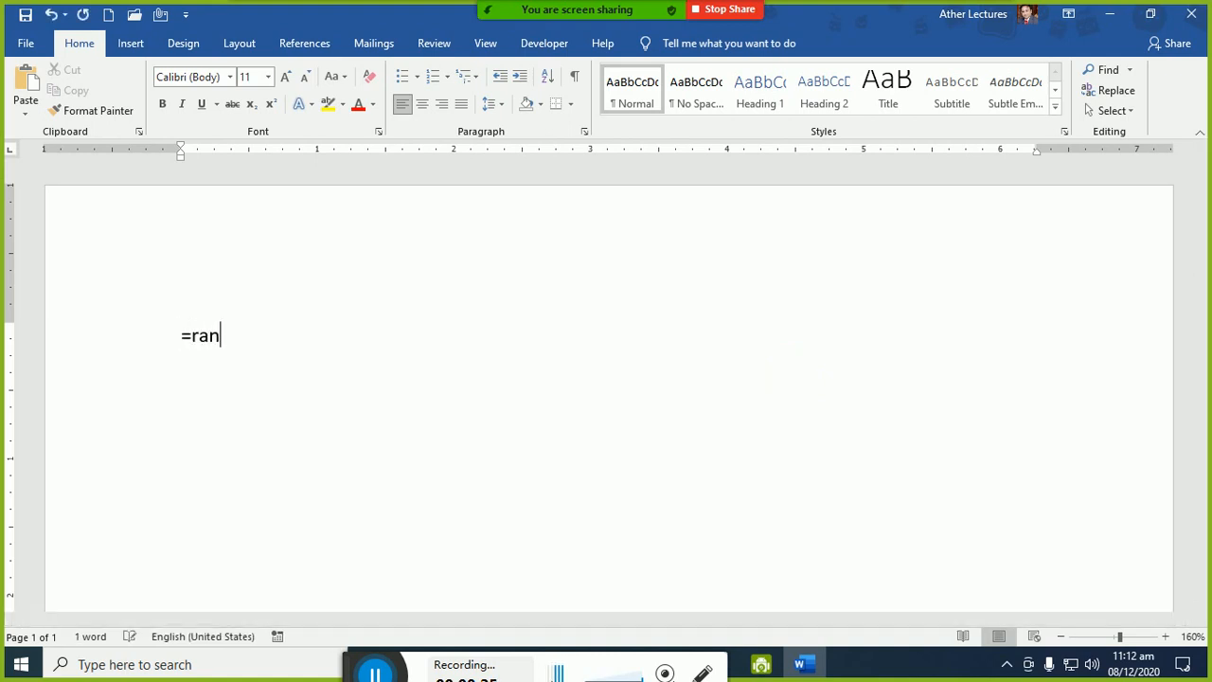
pyautogui.write('d(20,10)')
pyautogui.press('Return')
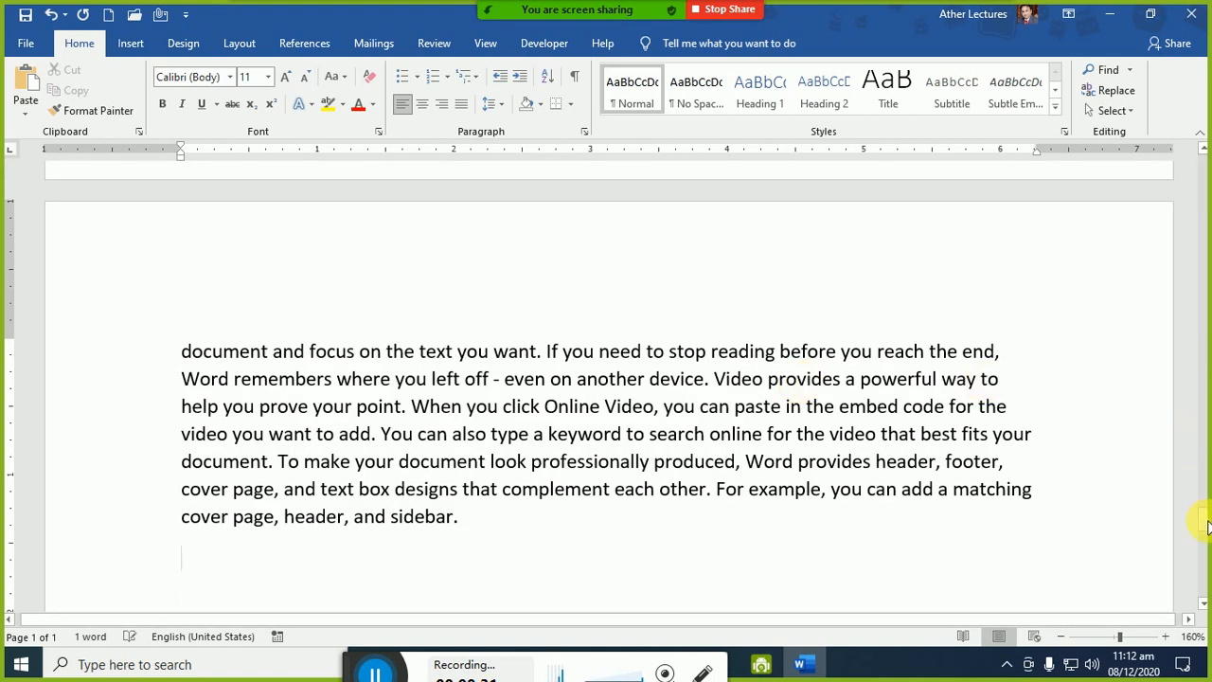
pyautogui.moveTo(1204, 520); pyautogui.dragTo(1201, 159)
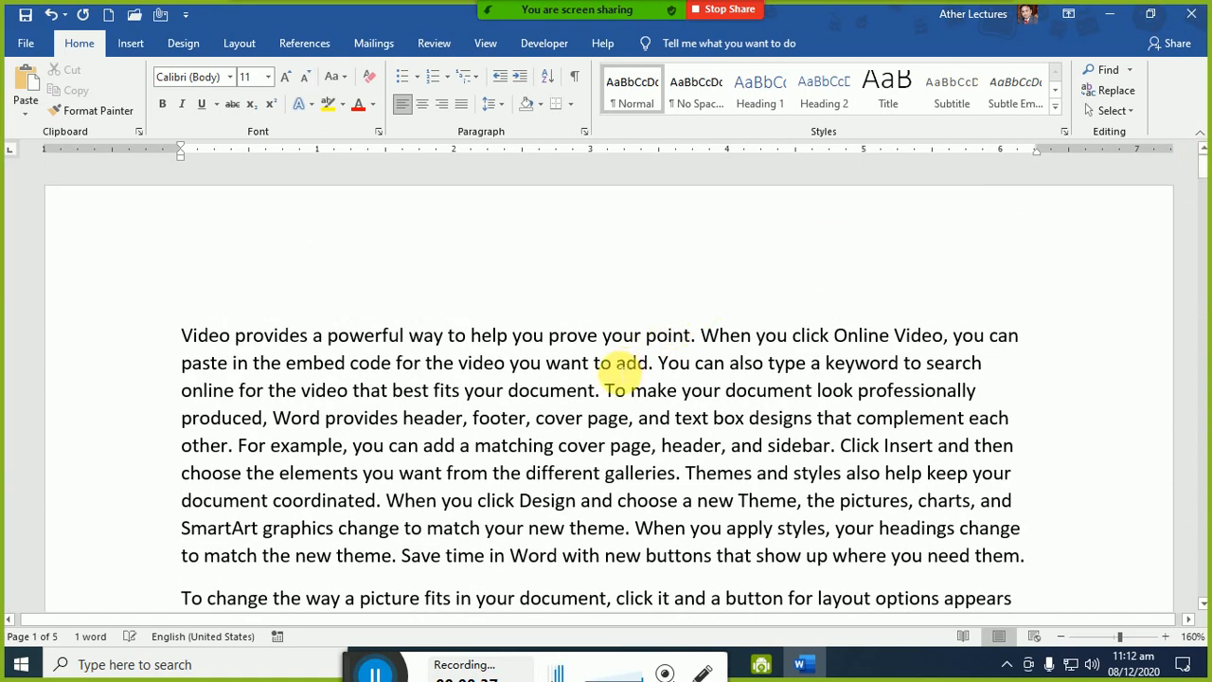
# - Create a second blank document and arrange it side by side with the sample-text document
pyautogui.hotkey('ctrl', 'z')
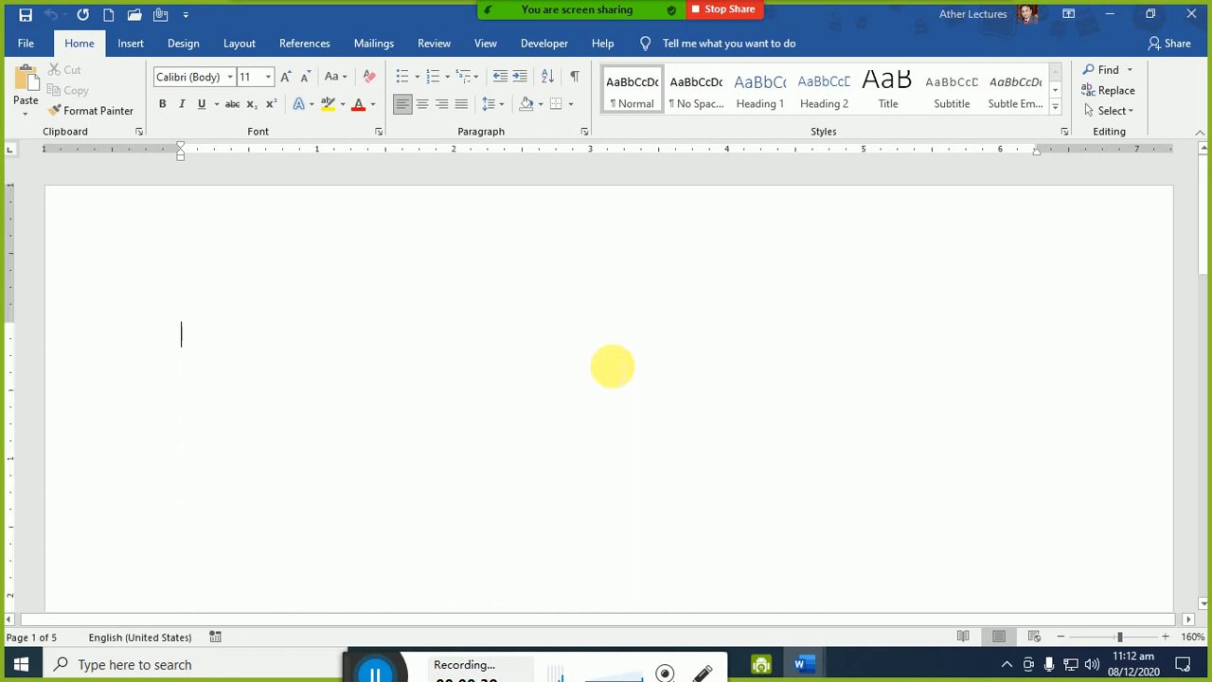
pyautogui.moveTo(844, 21); pyautogui.dragTo(5, 241)
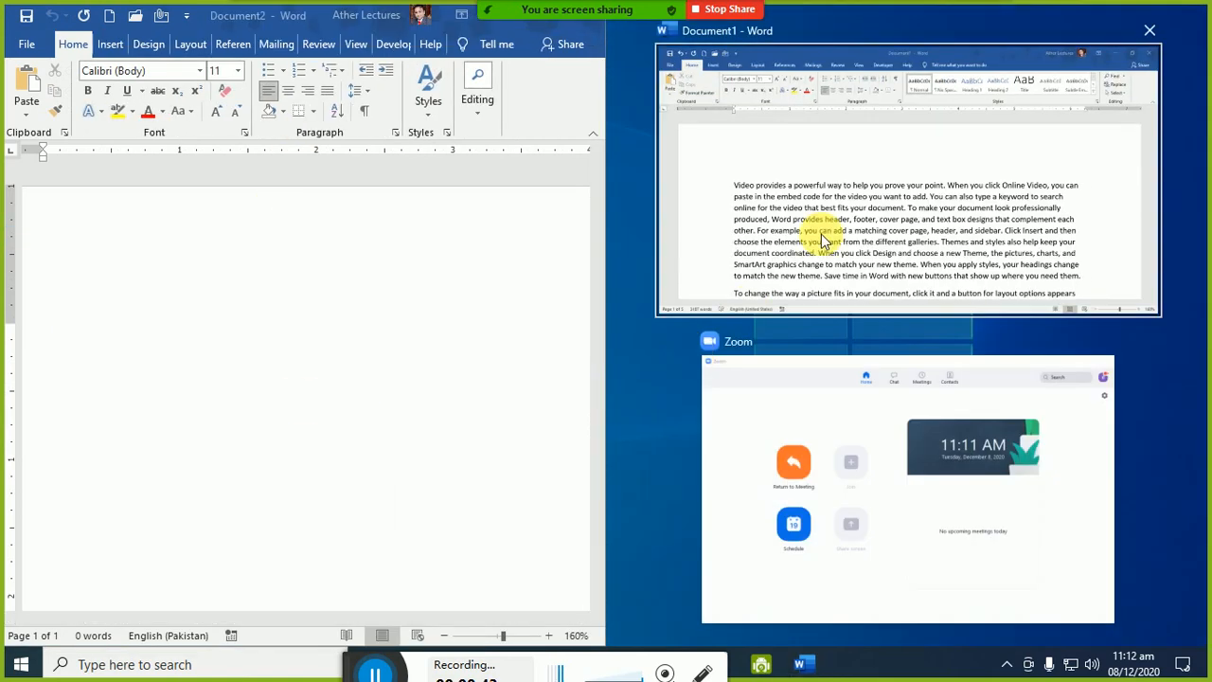
pyautogui.click(823, 242)
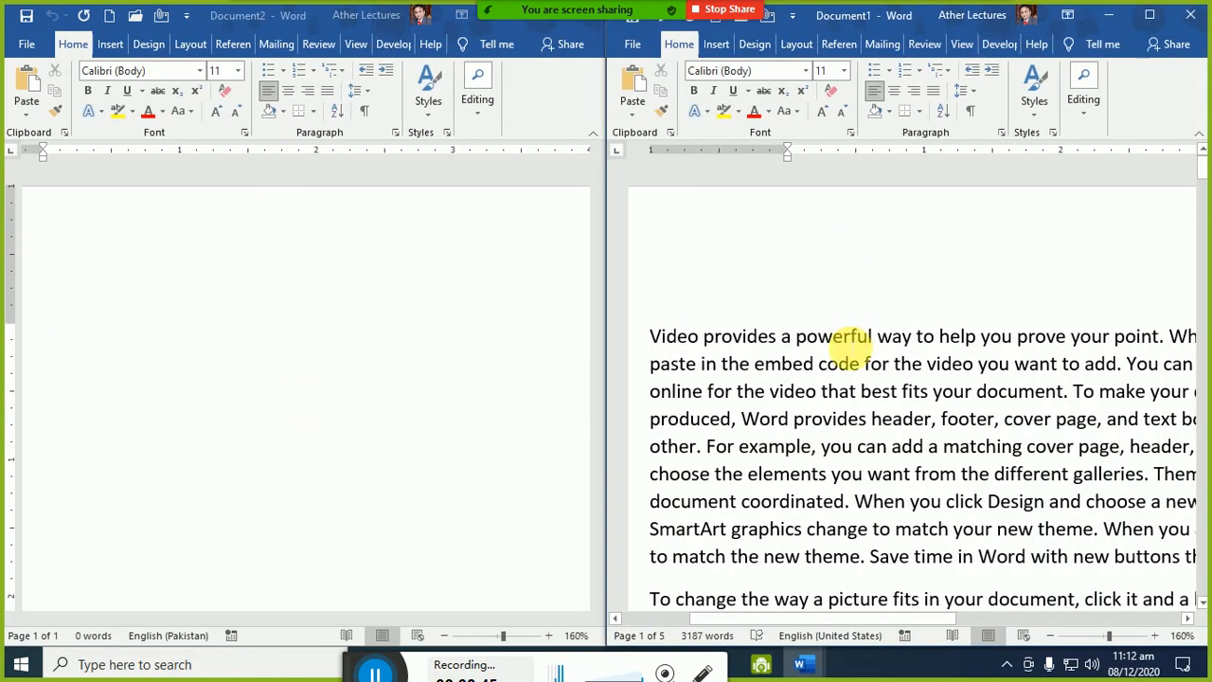
pyautogui.scroll(-6, 852, 353)
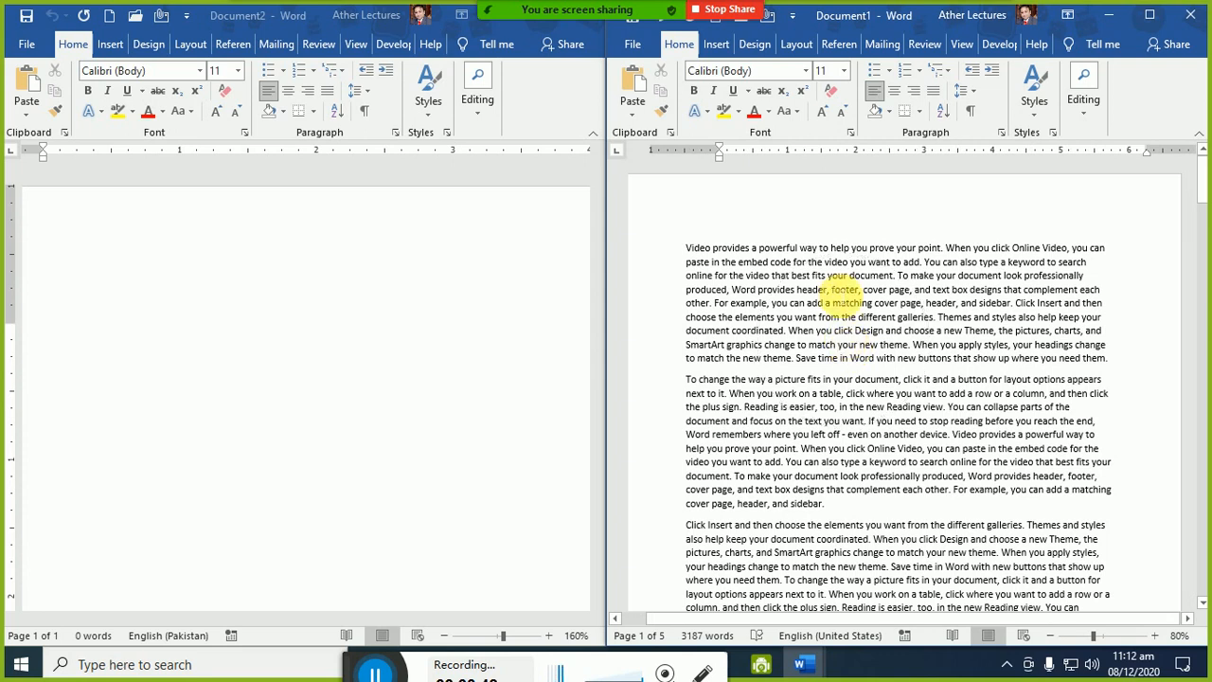
pyautogui.click(863, 289)
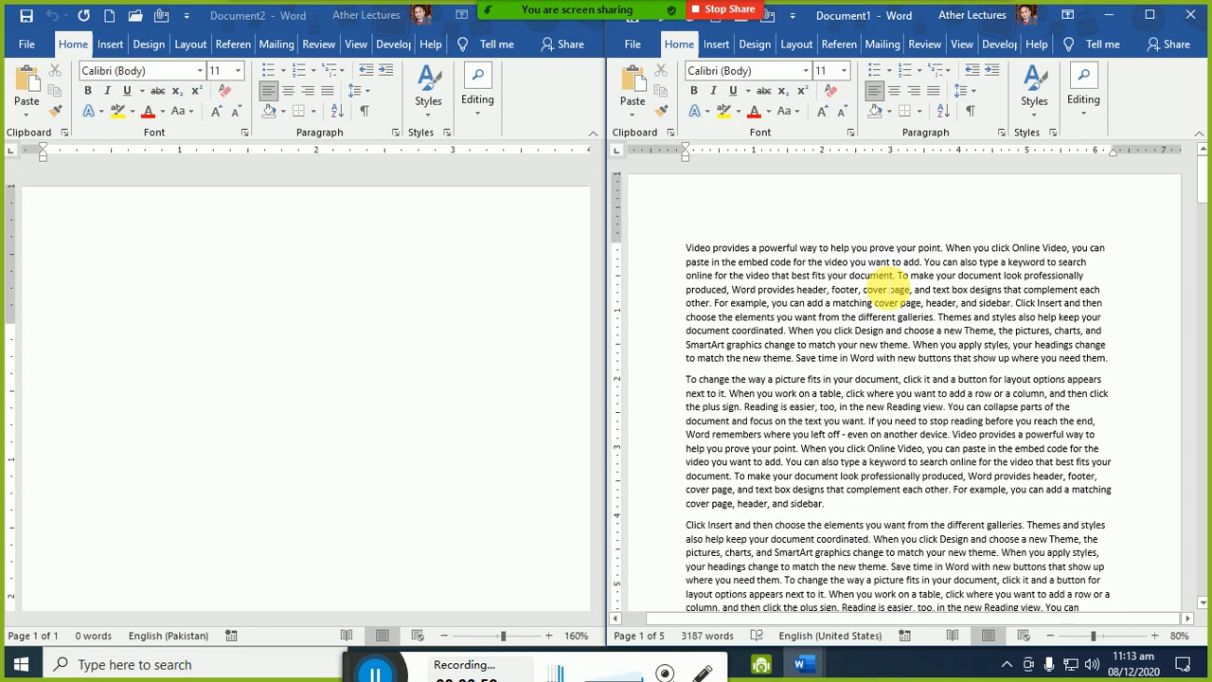
# - Enter "Curser" in the new document's first line with "Blinking line" tabbed across as its meaning
pyautogui.click(274, 351)
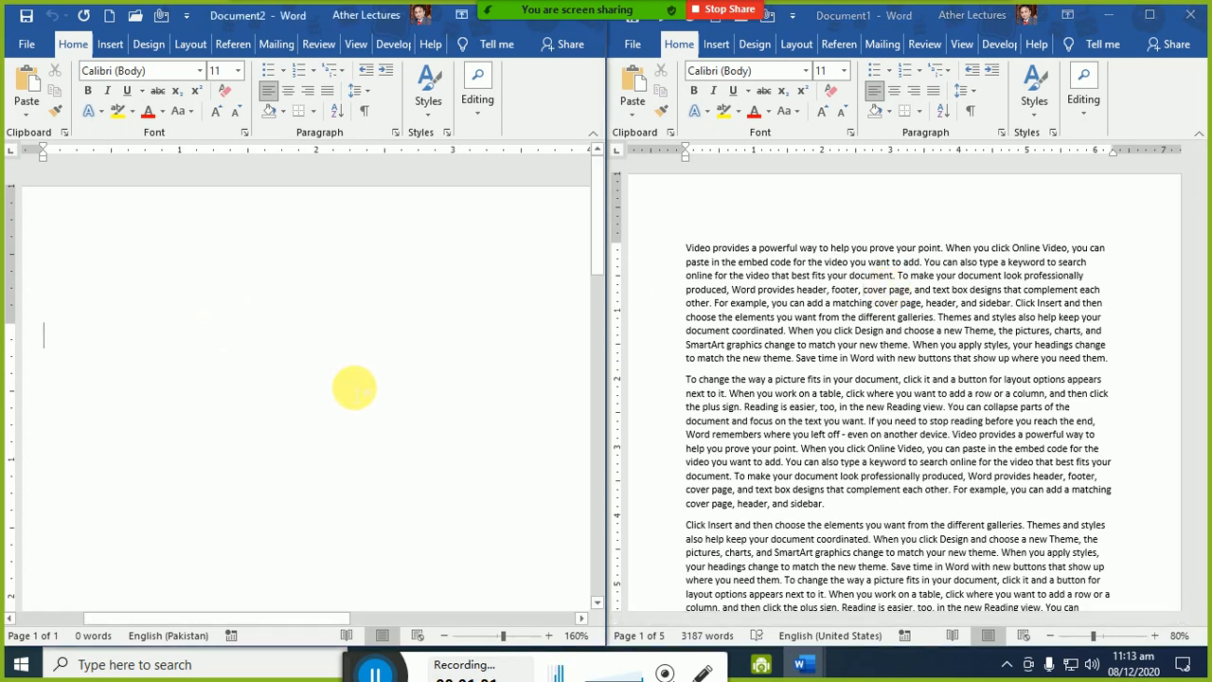
pyautogui.write('Curser ')
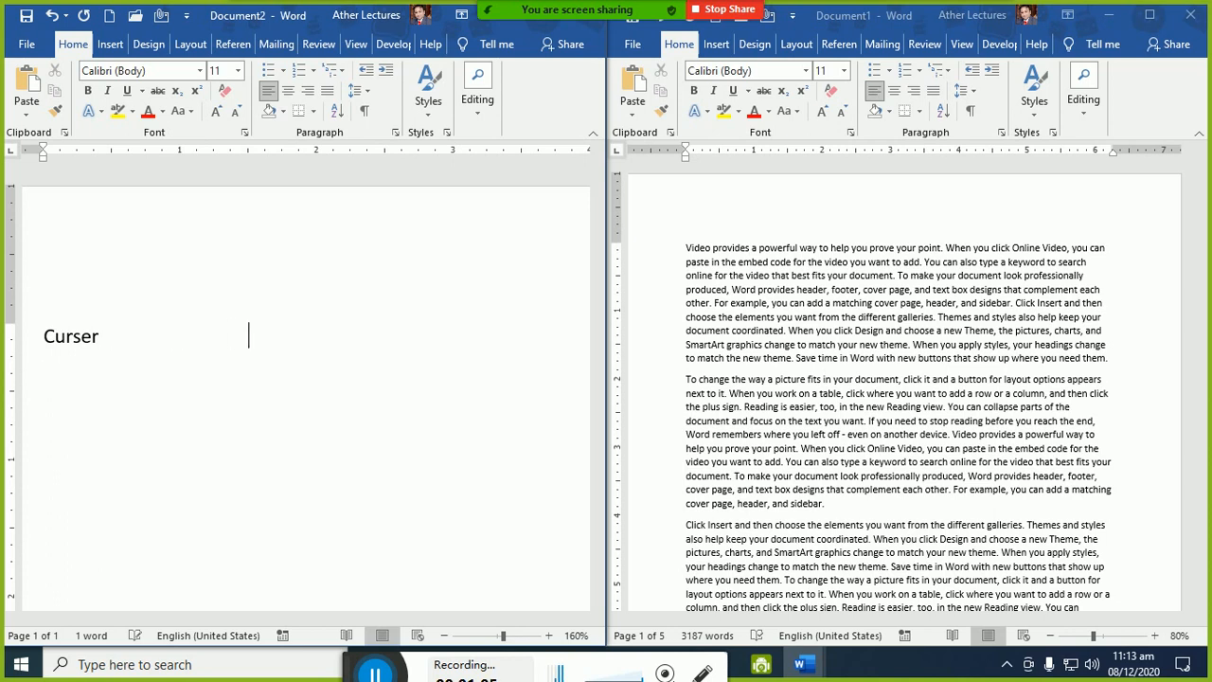
pyautogui.write('Blinking li')
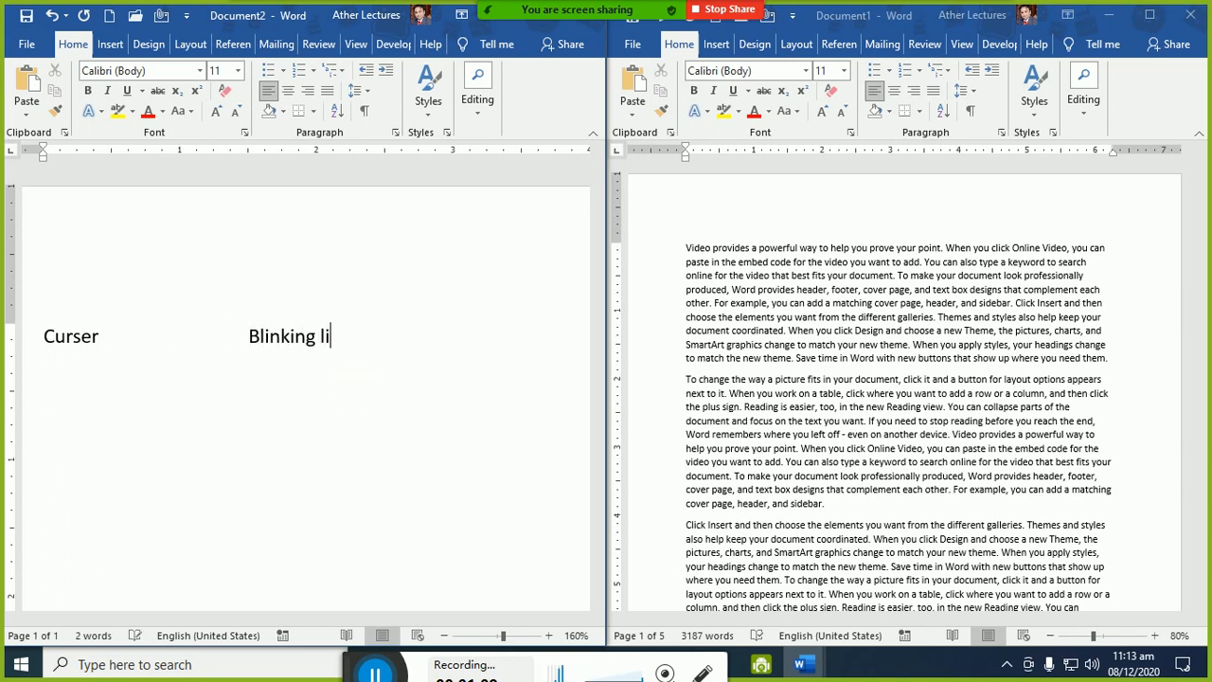
pyautogui.write('ne')
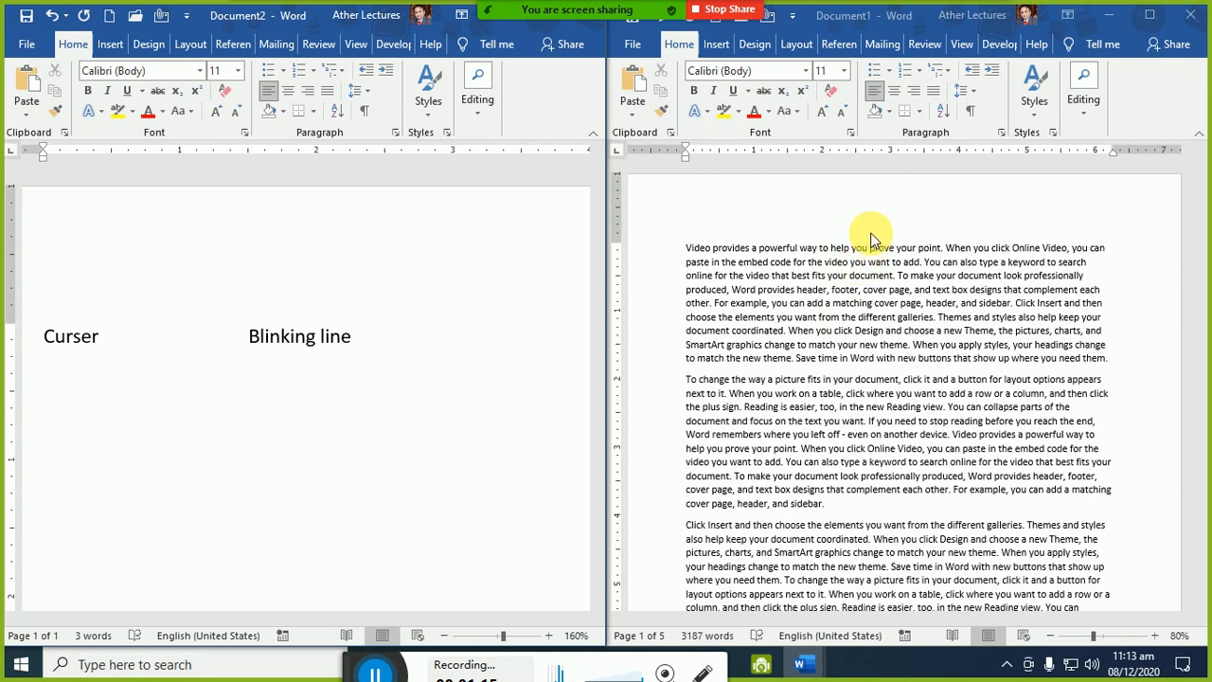
pyautogui.click(863, 289)
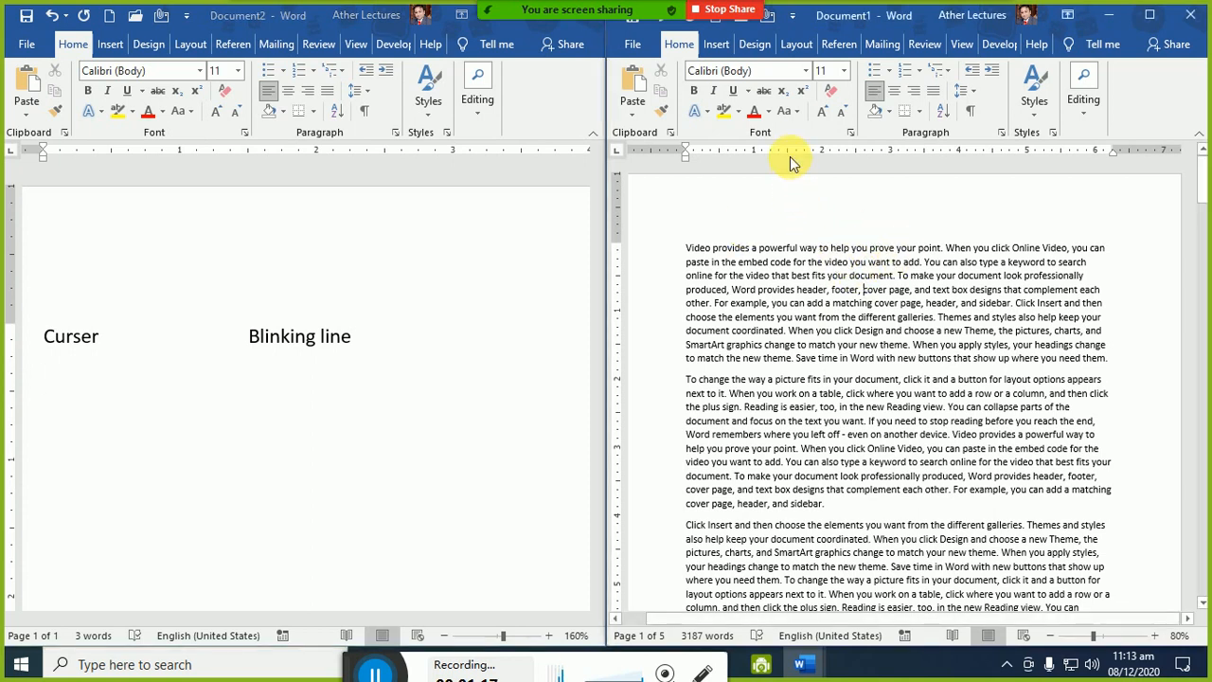
# - Add a second line reading "Pointer" with "arrow" tabbed across, aligned under "Blinking line"
pyautogui.click(171, 386)
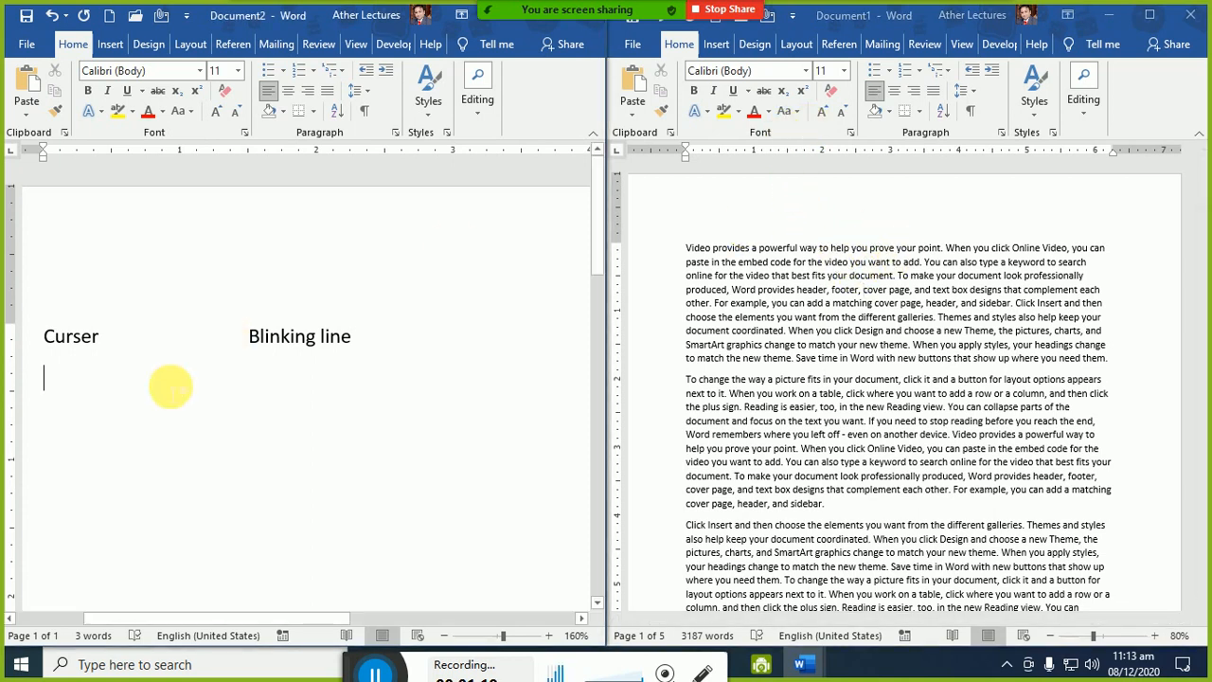
pyautogui.write('pointer ')
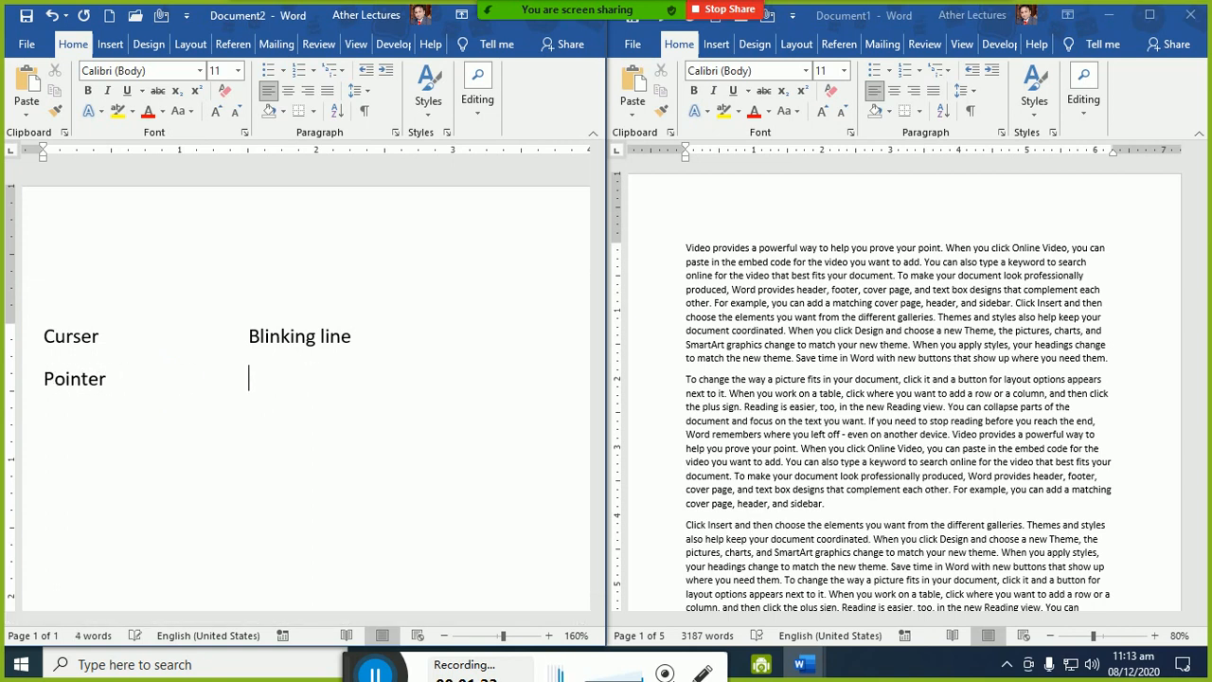
pyautogui.write('\t\tarrow')
pyautogui.press('Return')
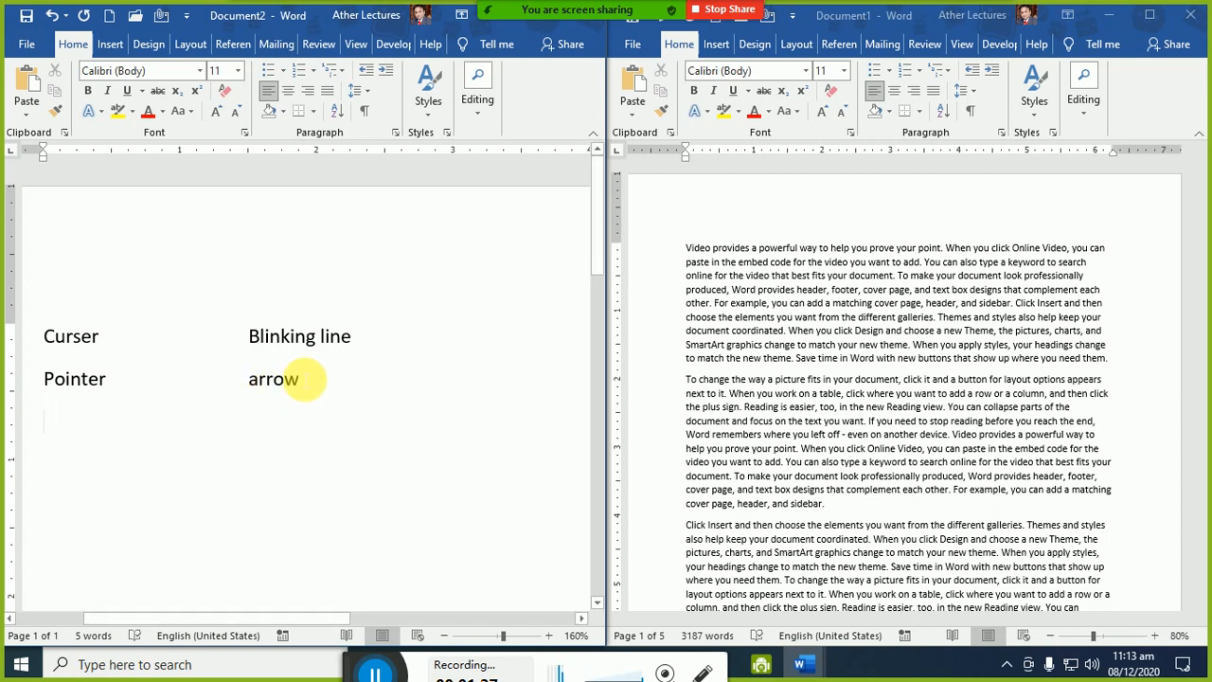
pyautogui.moveTo(44, 341); pyautogui.dragTo(101, 338)
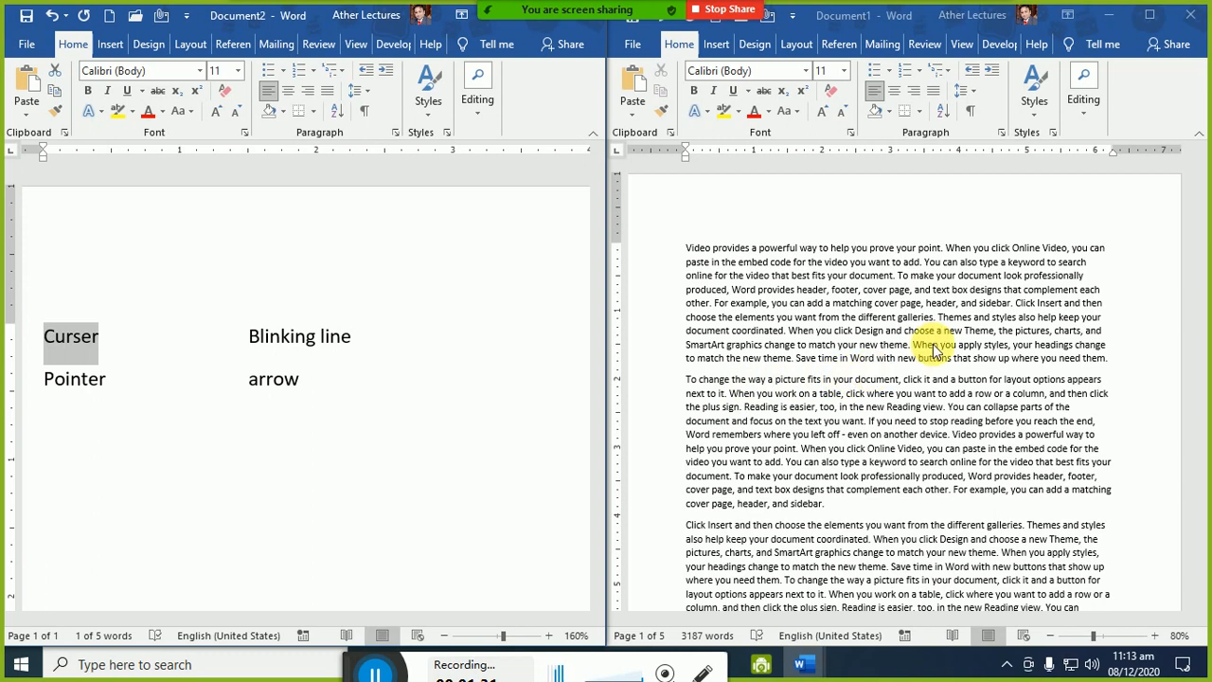
# - Enter the heading text "Curser moving keys" on the line below "Pointer"
pyautogui.click(436, 393)
pyautogui.press('Return')
pyautogui.press('Return')
pyautogui.press('Return')
pyautogui.press('Return')
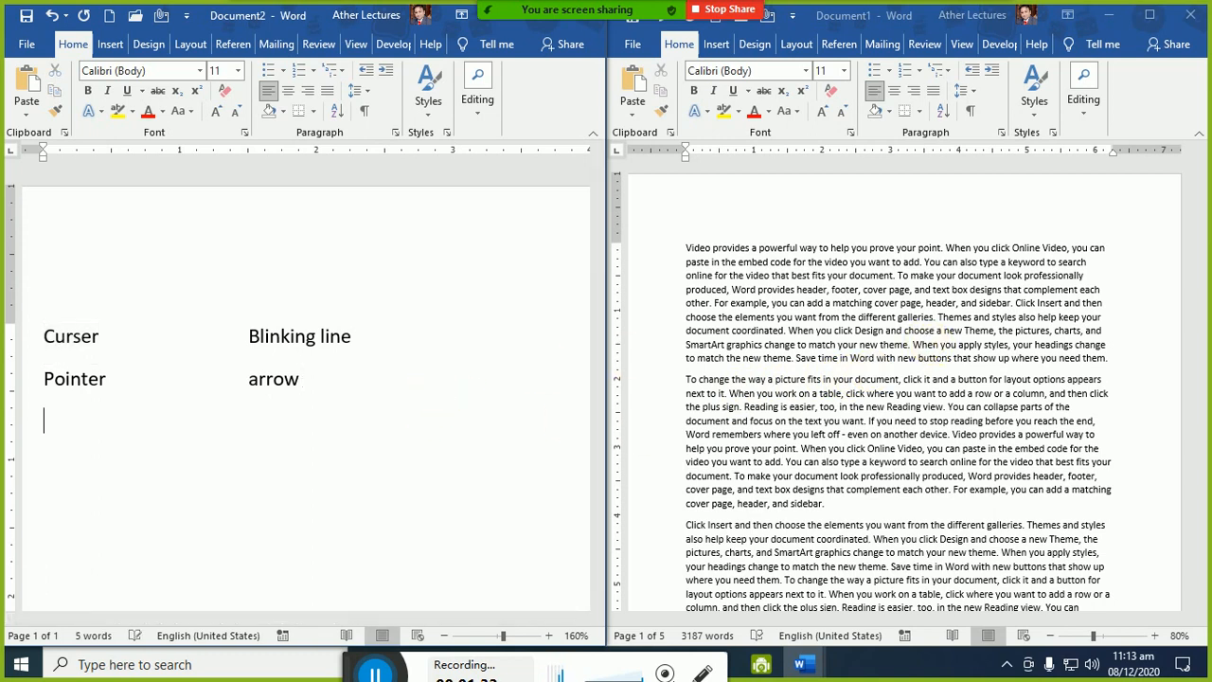
pyautogui.press('BackSpace')
pyautogui.press('BackSpace')
pyautogui.press('BackSpace')
pyautogui.write('C')
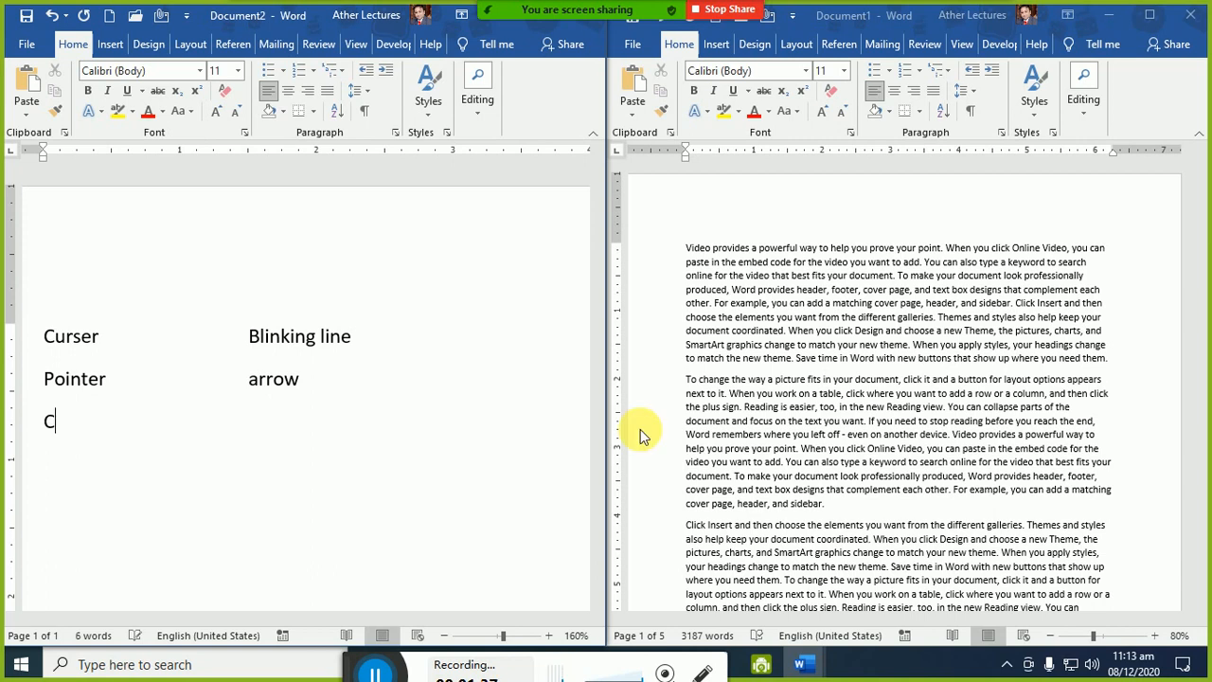
pyautogui.write('urser ')
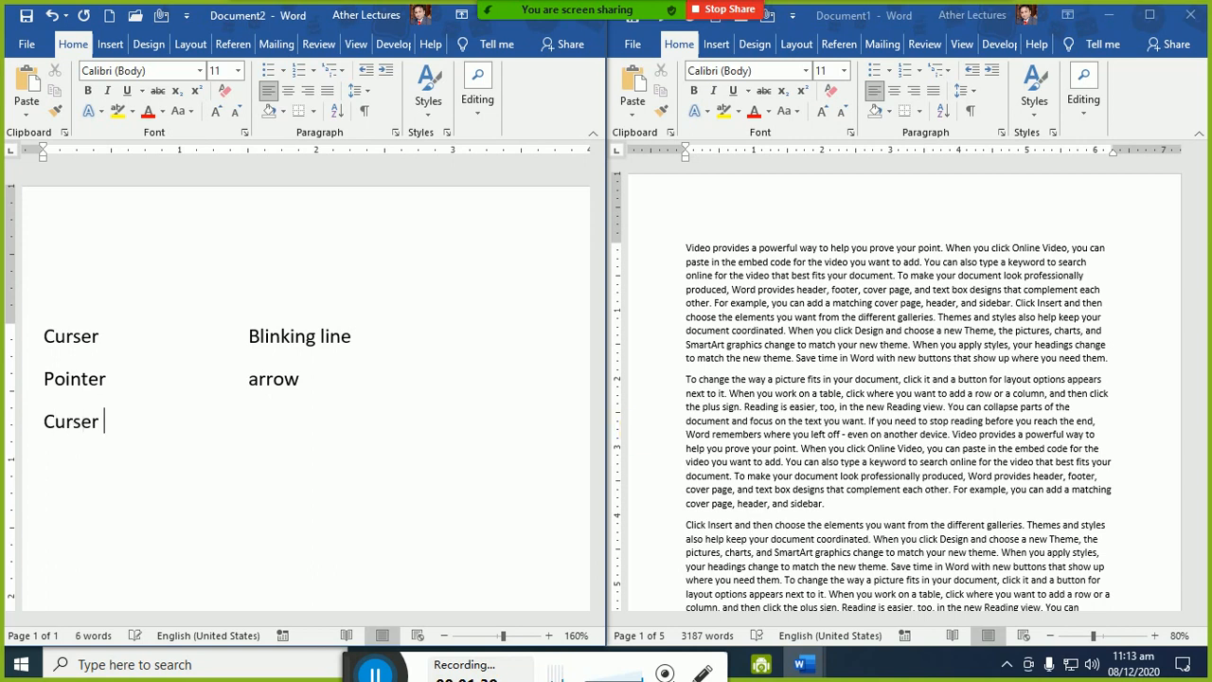
pyautogui.write('moving keys')
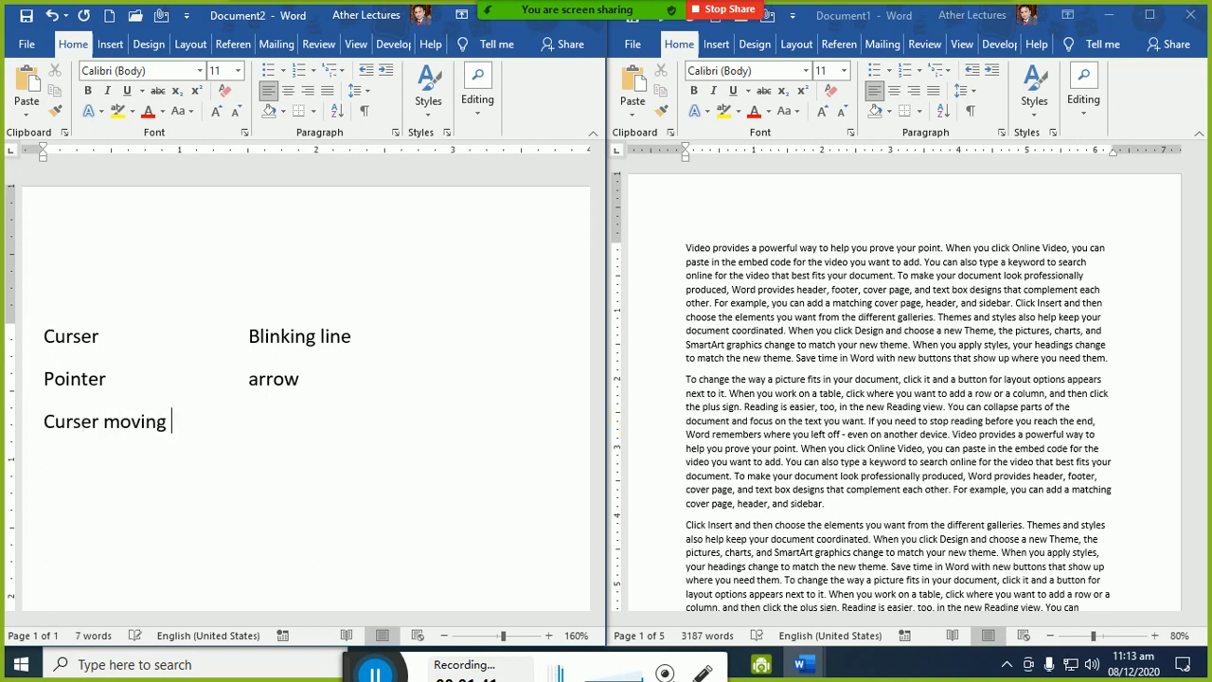
# - Select the whole "Curser moving keys" line and make it bold
pyautogui.press('Up')
pyautogui.press('Right')
pyautogui.press('Right')
pyautogui.press('Right')
pyautogui.press('Right')
pyautogui.press('Right')
pyautogui.press('Right')
pyautogui.press('Right')
pyautogui.press('Right')
pyautogui.press('Right')
pyautogui.press('Right')
pyautogui.press('Right')
pyautogui.press('Right')
pyautogui.press('Right')
pyautogui.press('Right')
pyautogui.press('Right')
pyautogui.press('Right')
pyautogui.press('Right')
pyautogui.press('Right')
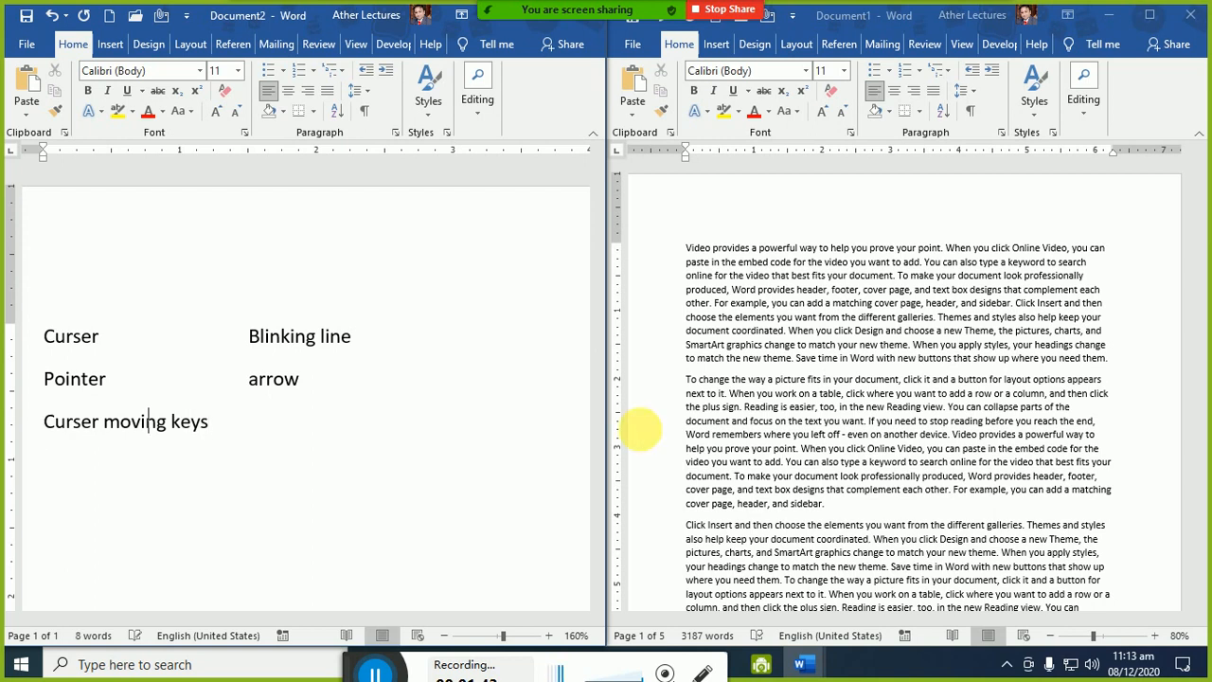
pyautogui.hotkey('shift', 'Down')
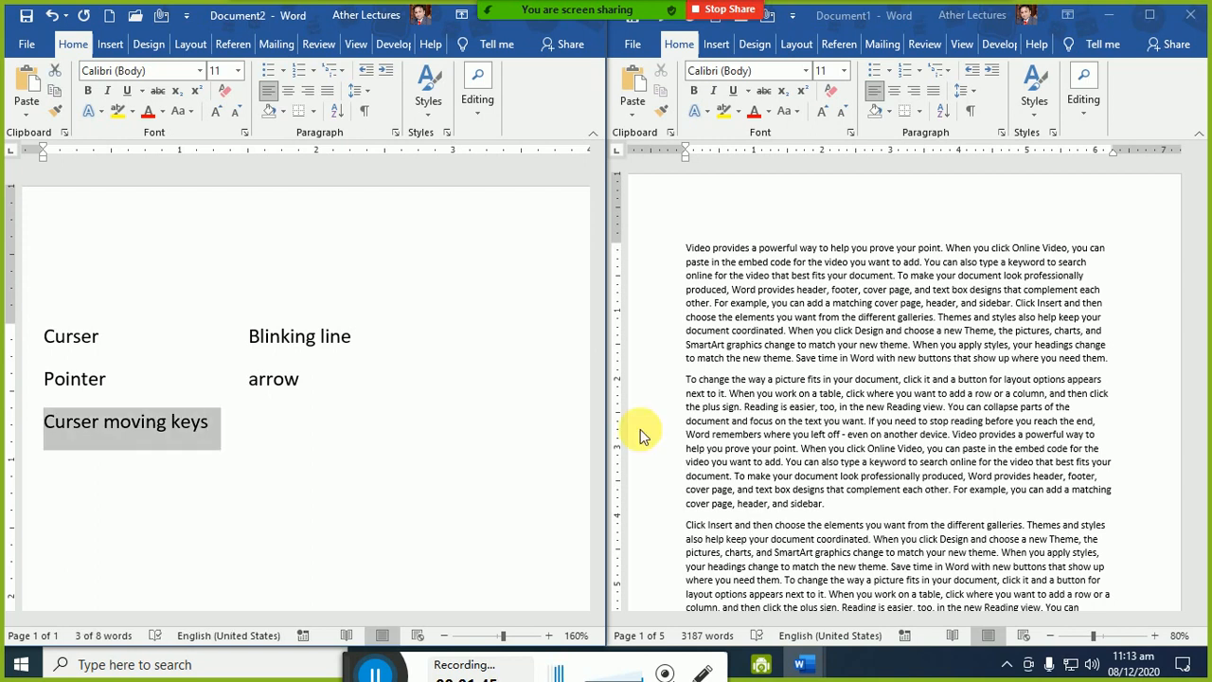
pyautogui.hotkey('ctrl', 'b')
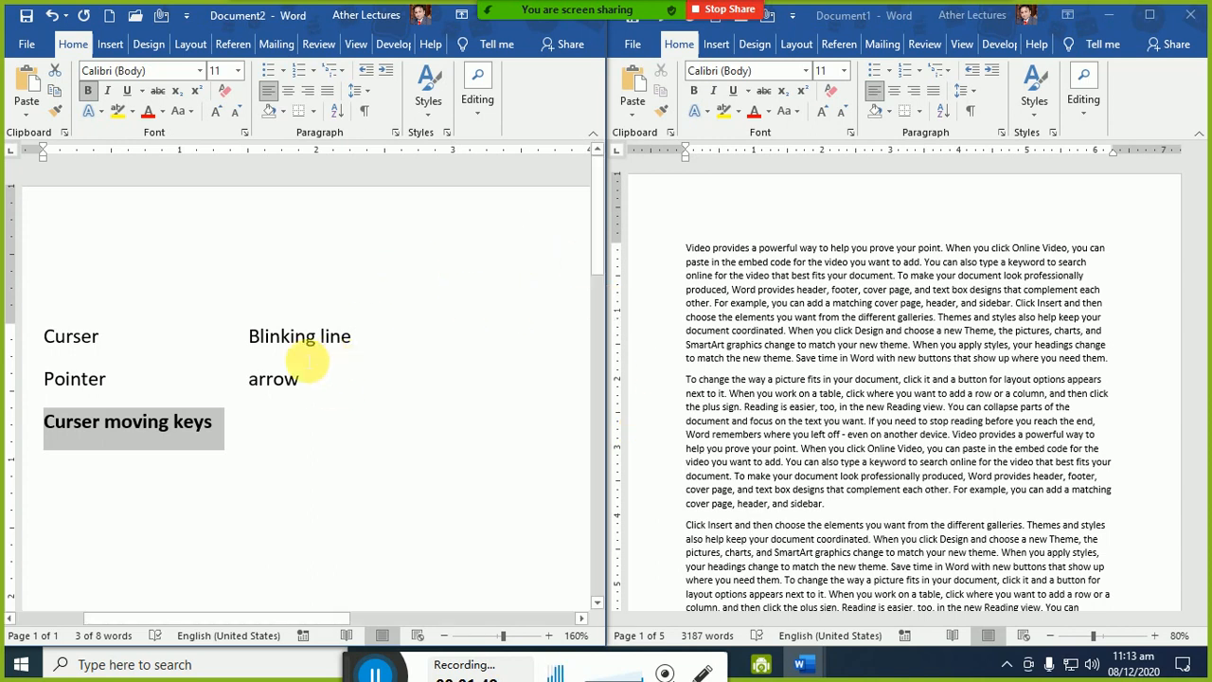
# - Place the insertion point on the empty line below the "Curser moving keys" heading
pyautogui.scroll(-3, 307, 361)
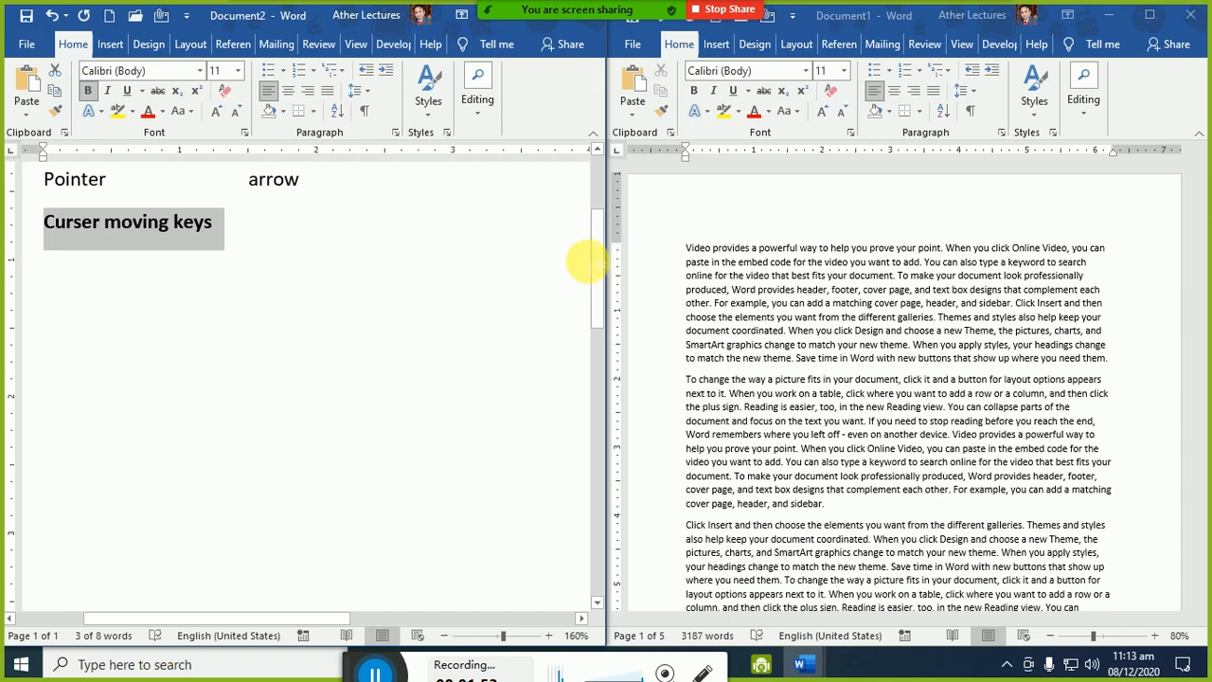
pyautogui.moveTo(596, 260); pyautogui.dragTo(596, 277)
pyautogui.click(154, 194)
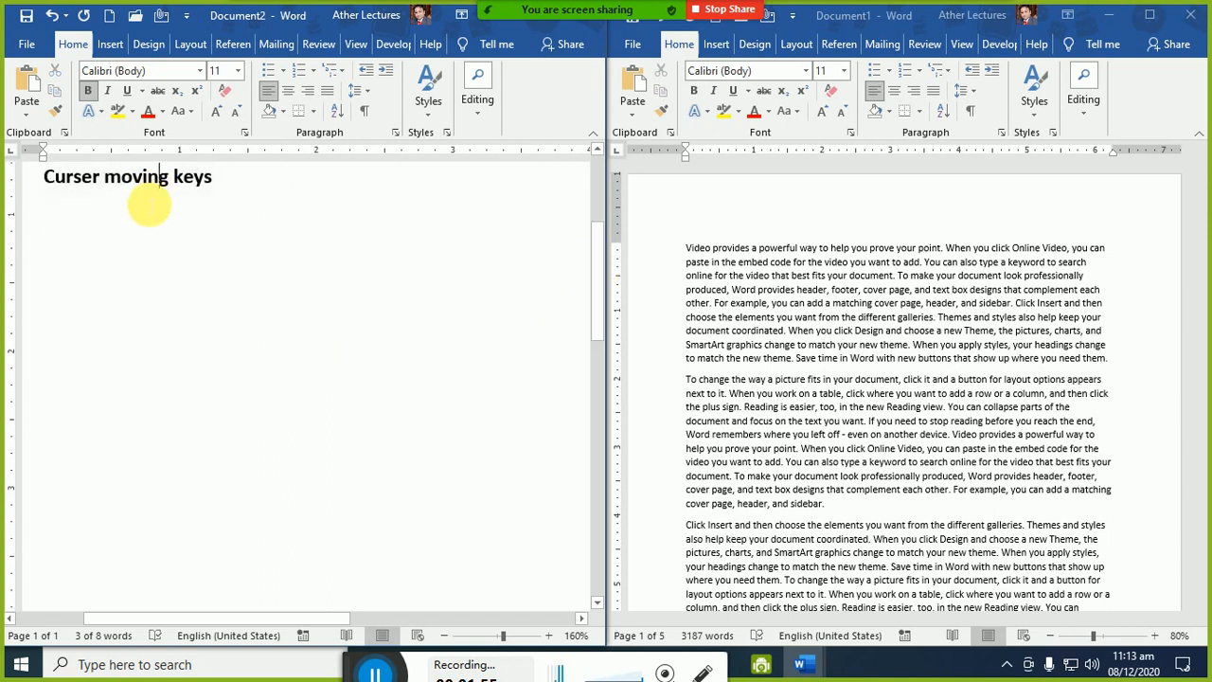
pyautogui.click(79, 226)
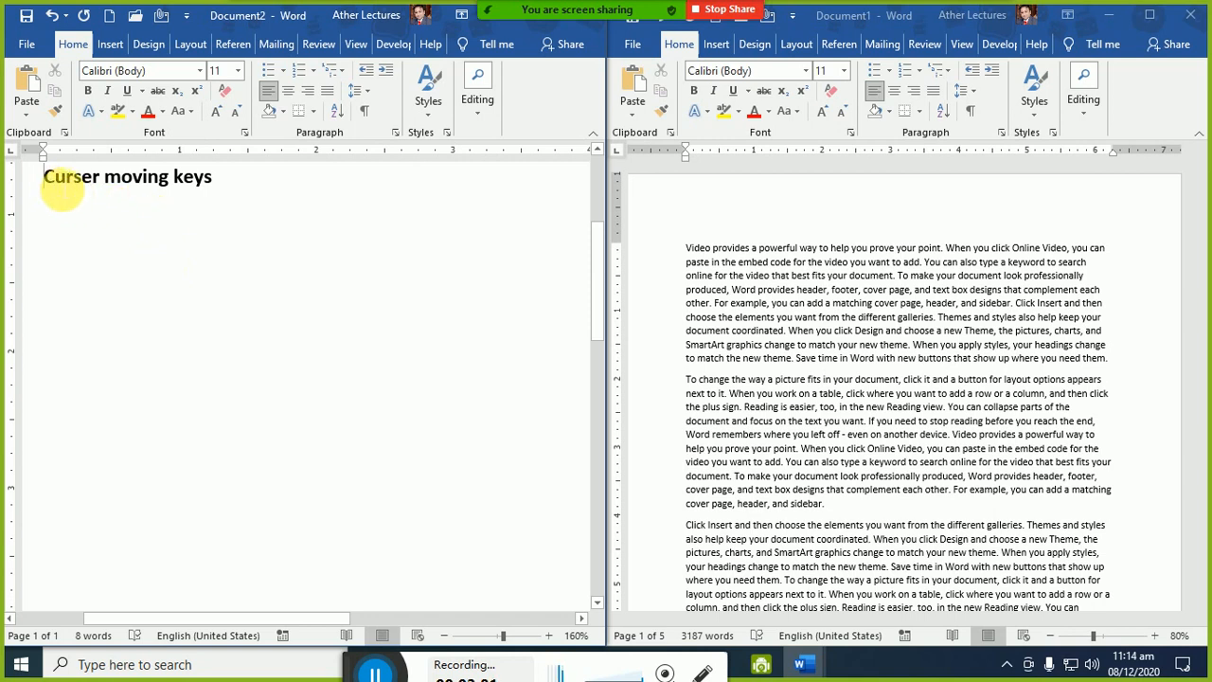
pyautogui.moveTo(49, 178); pyautogui.dragTo(236, 179)
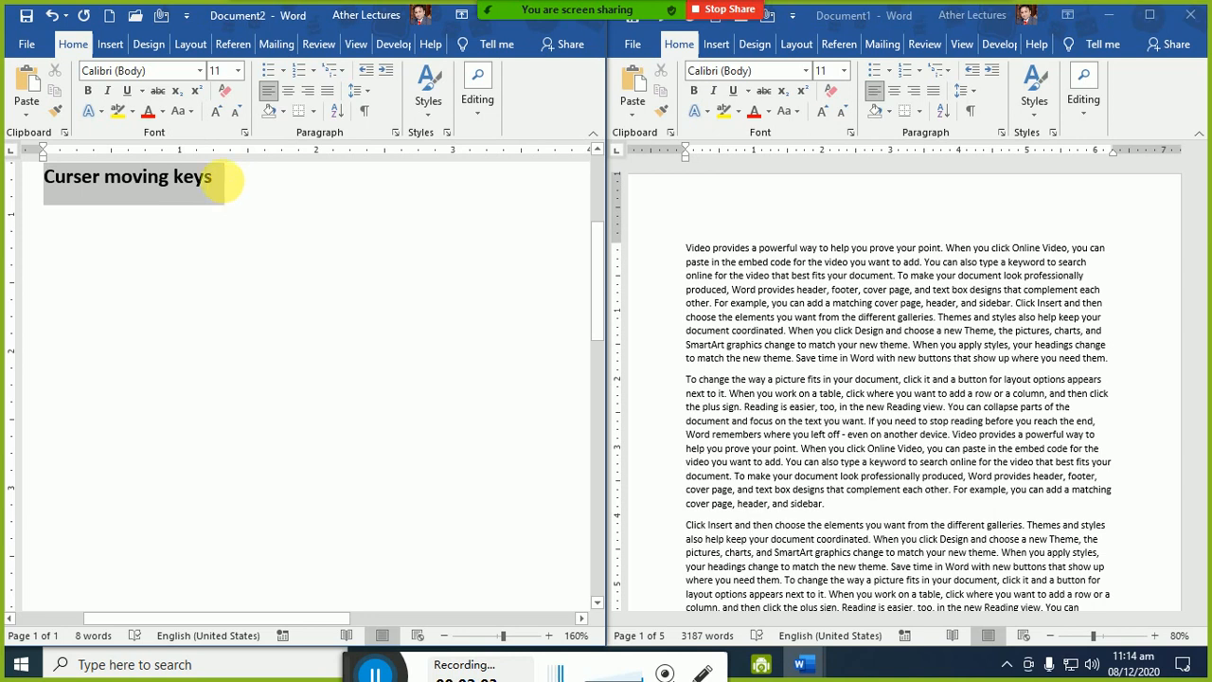
pyautogui.click(194, 220)
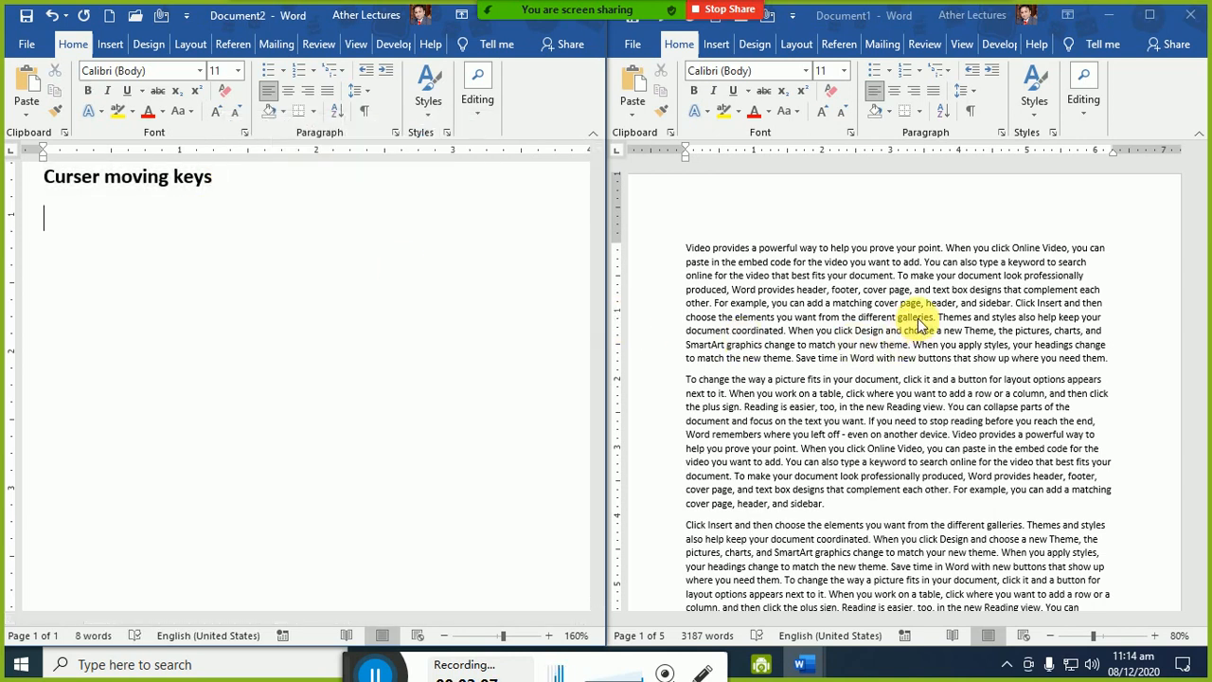
# - Enlarge all text in the sample document to size 21 and return to the empty line under the heading in the notes document
pyautogui.click(864, 289)
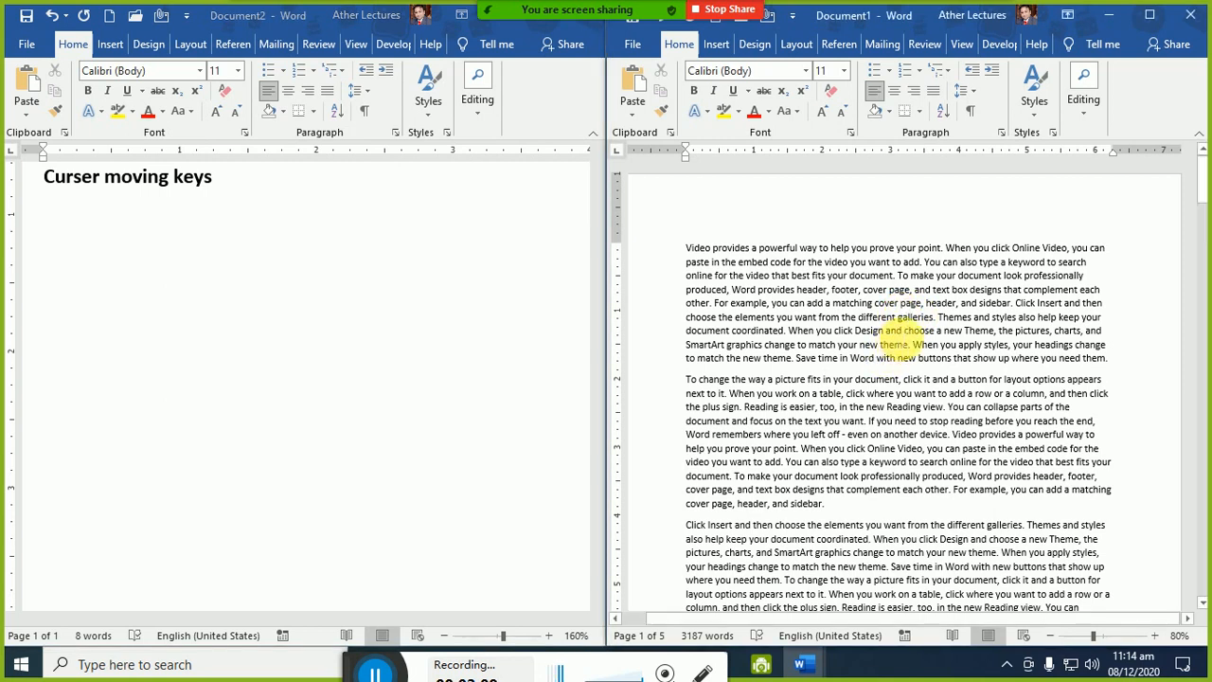
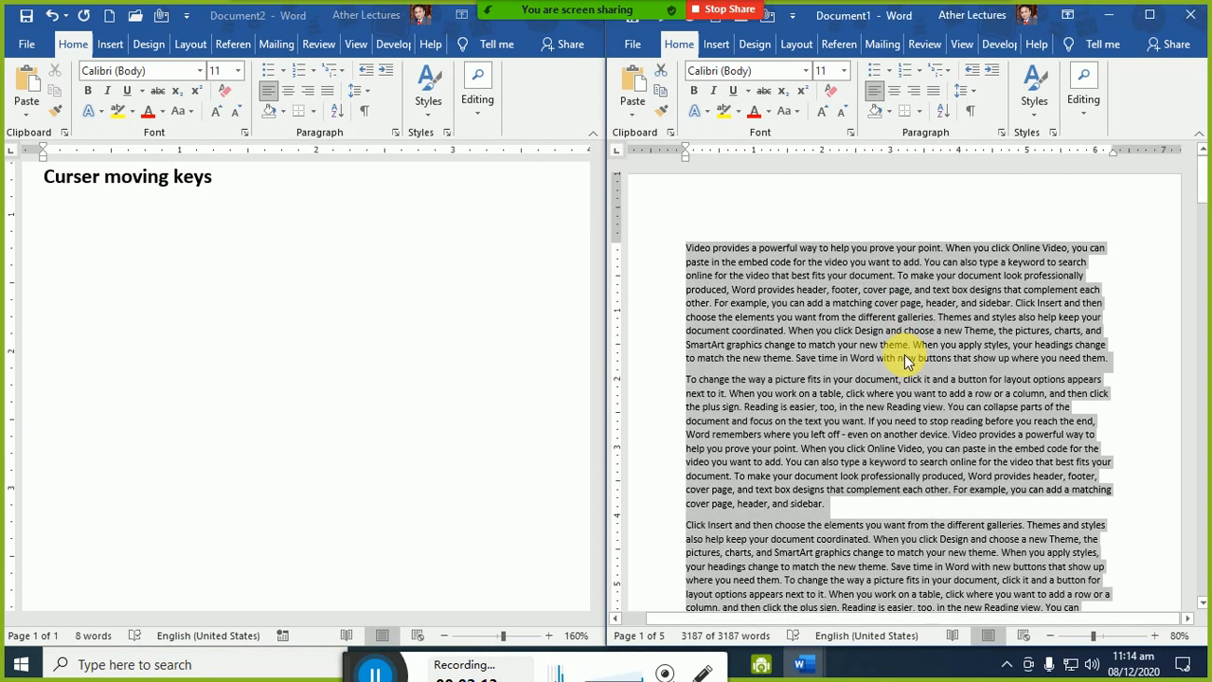
pyautogui.hotkey('ctrl', ']')
pyautogui.hotkey('ctrl', ']')
pyautogui.hotkey('ctrl', ']')
pyautogui.hotkey('ctrl', ']')
pyautogui.hotkey('ctrl', ']')
pyautogui.hotkey('ctrl', ']')
pyautogui.hotkey('ctrl', ']')
pyautogui.hotkey('ctrl', ']')
pyautogui.hotkey('ctrl', ']')
pyautogui.hotkey('ctrl', ']')
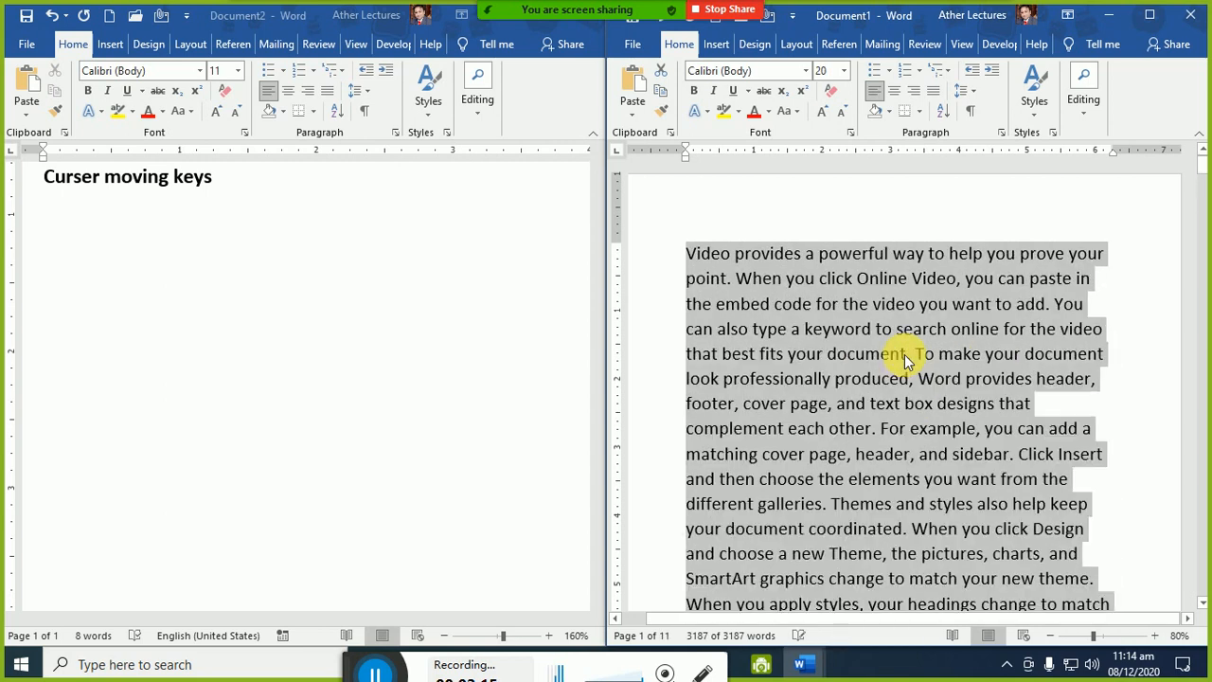
pyautogui.click(866, 307)
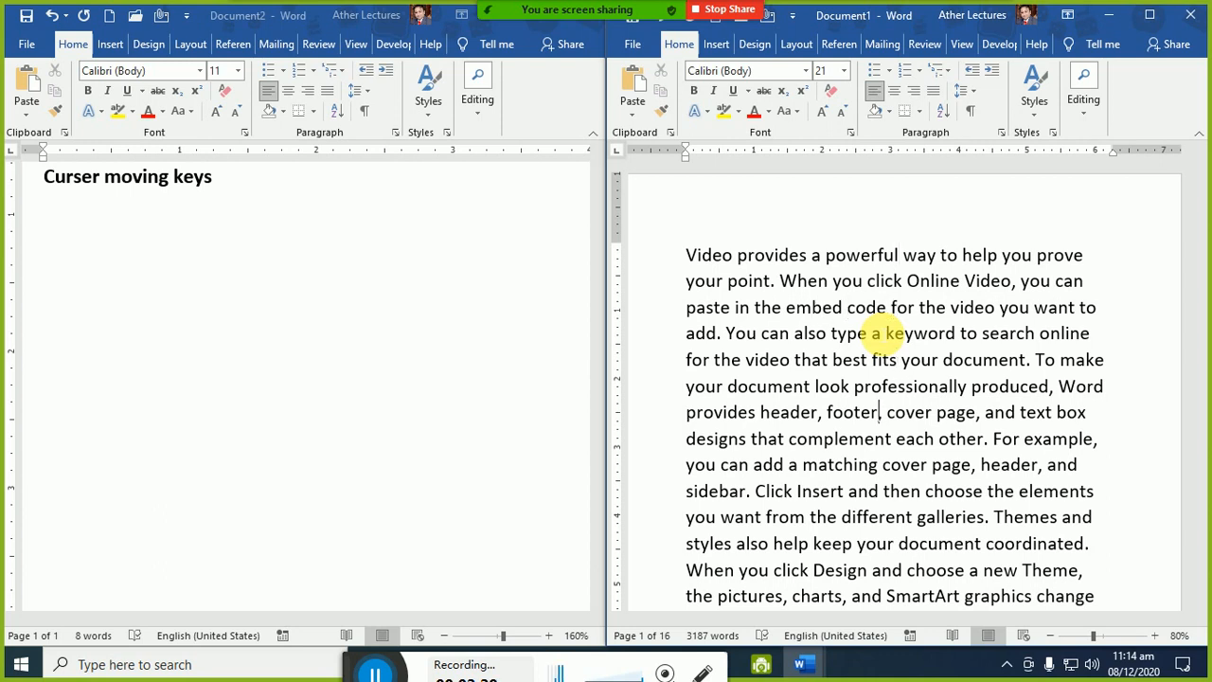
pyautogui.click(300, 220)
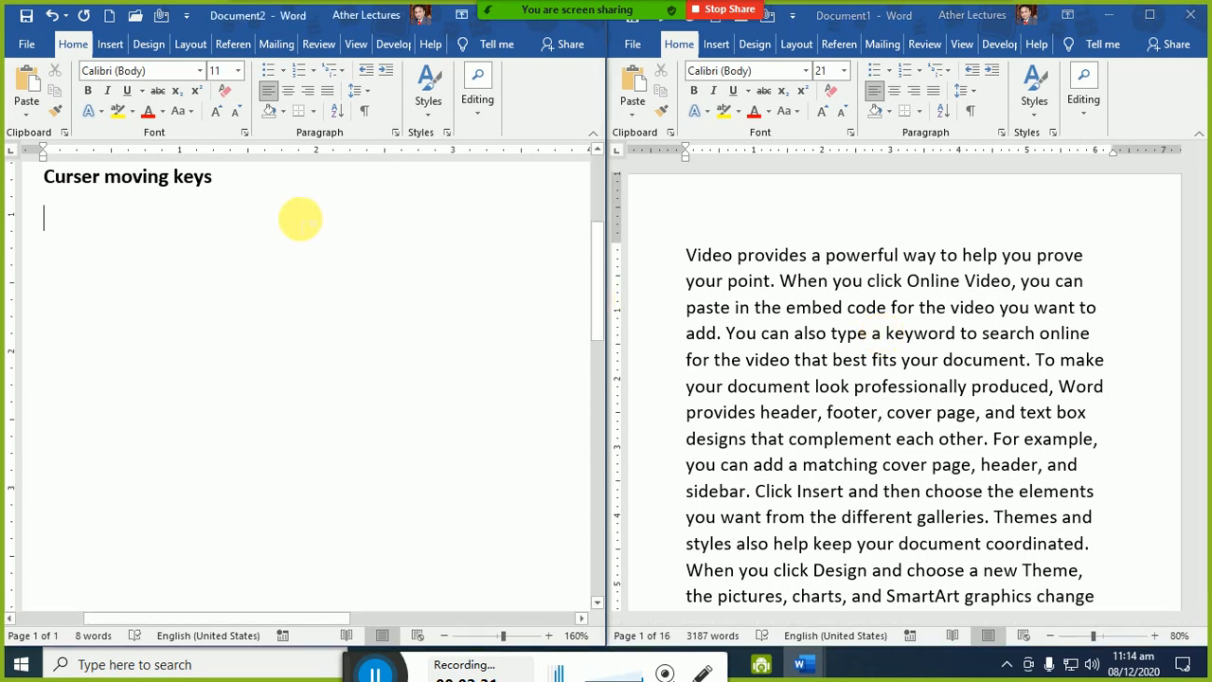
# - Enter "Arrow keys" under the heading in the notes document, with "l,r,u,d" tabbed over to a second column
pyautogui.write('Ar')
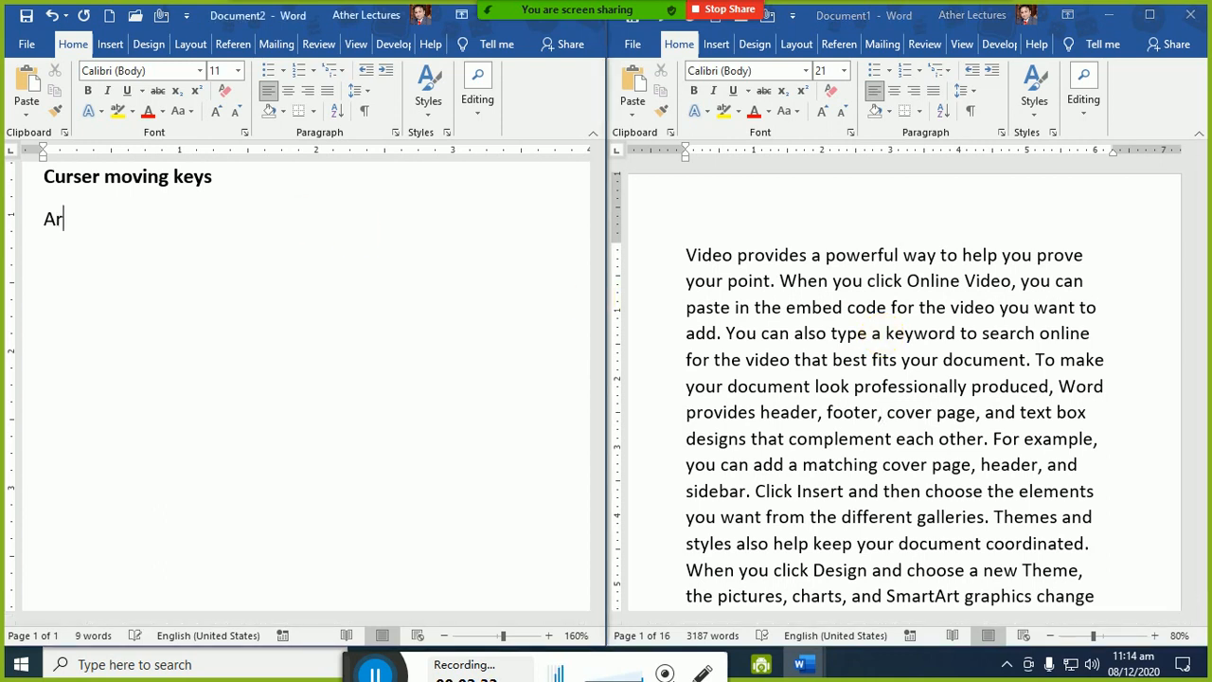
pyautogui.write('row key')
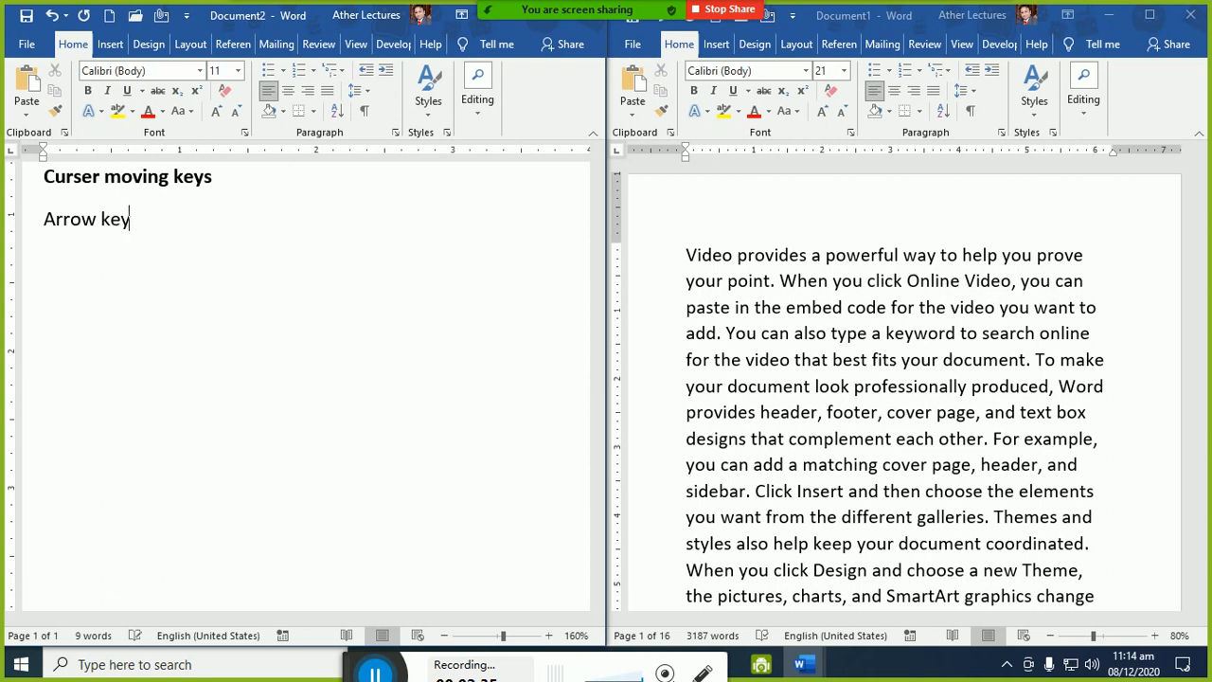
pyautogui.press('Tab')
pyautogui.write('s')
pyautogui.press('Tab')
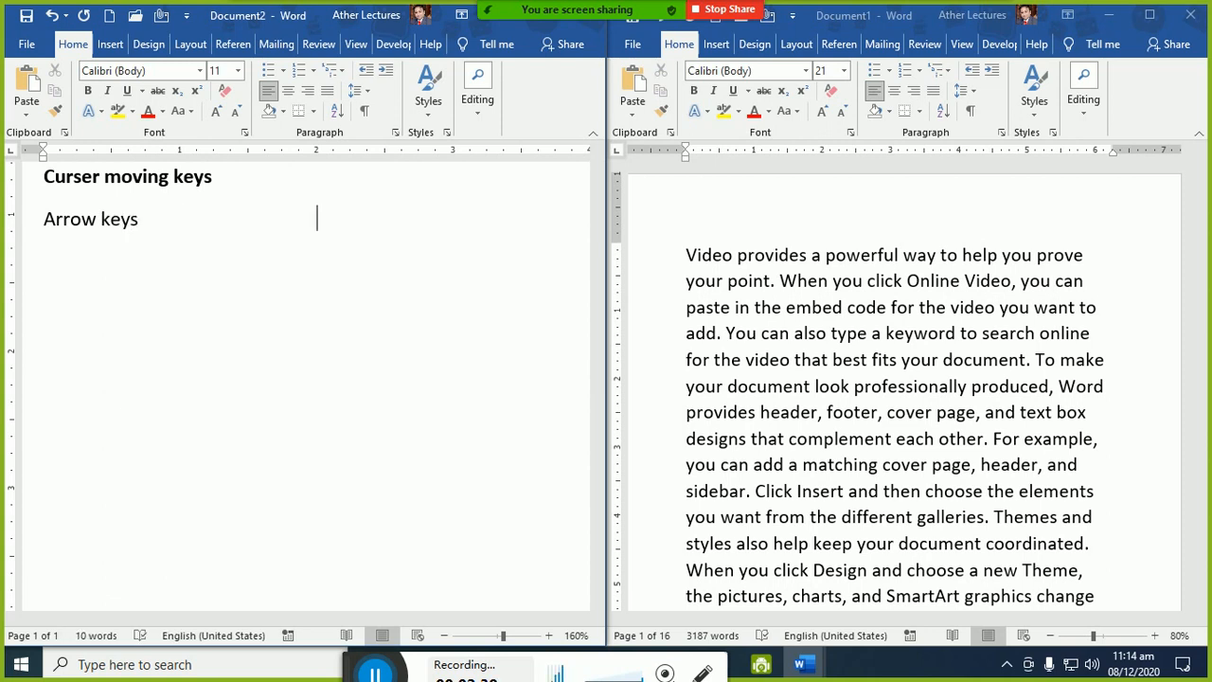
pyautogui.write('le')
pyautogui.write('d')
# - Open the Windows On-Screen Keyboard and move it up so the sample paragraph is mostly uncovered
pyautogui.press('super')
pyautogui.write('onscre')
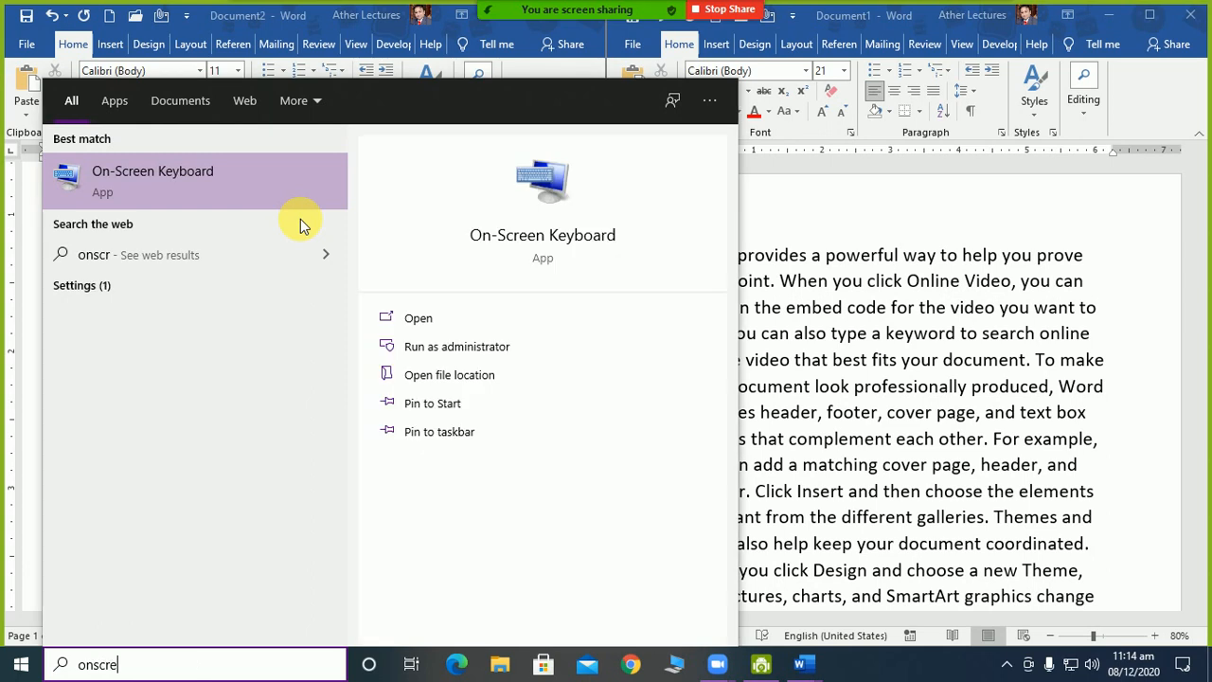
pyautogui.click(242, 182)
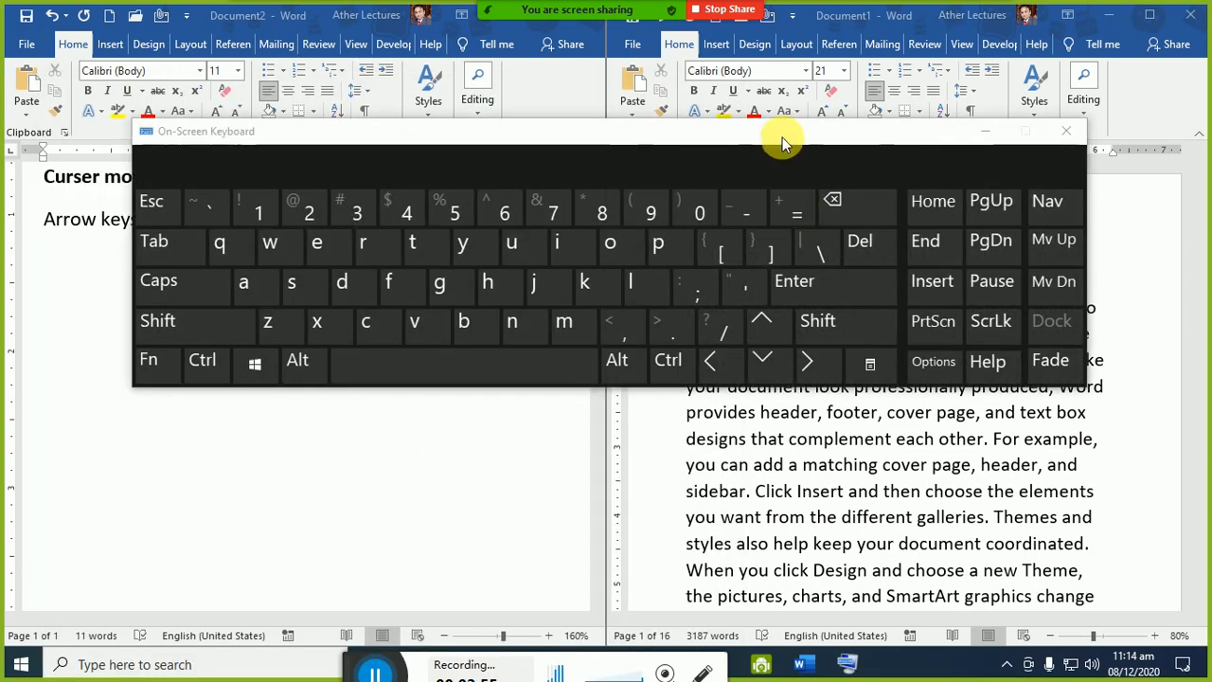
pyautogui.moveTo(782, 137); pyautogui.dragTo(724, 43)
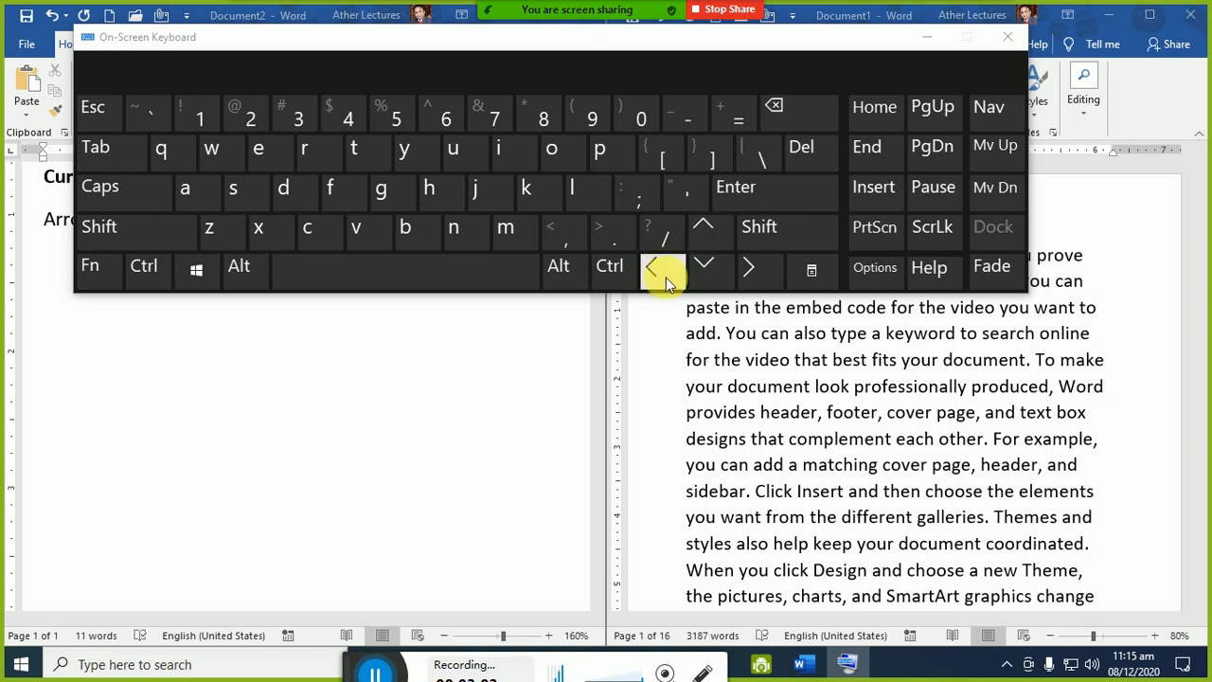
# - Place the insertion point in "professionally" in the sample text and move it down, up and left with the on-screen arrow keys
pyautogui.click(895, 387)
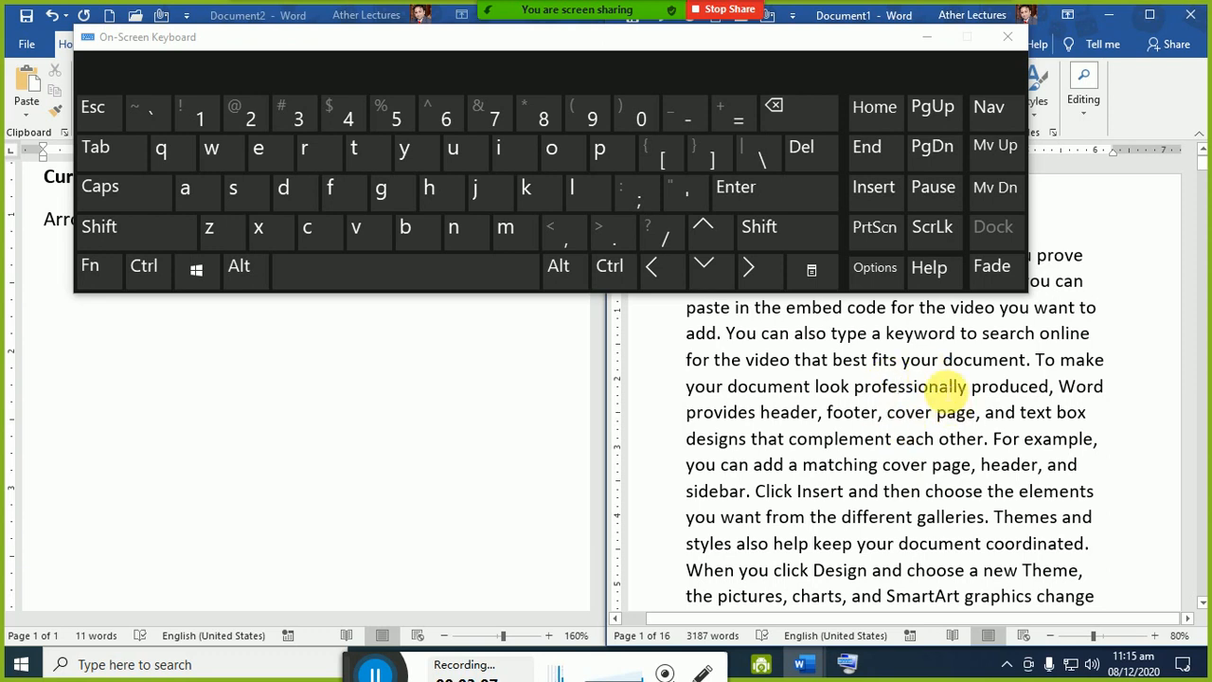
pyautogui.click(705, 268)
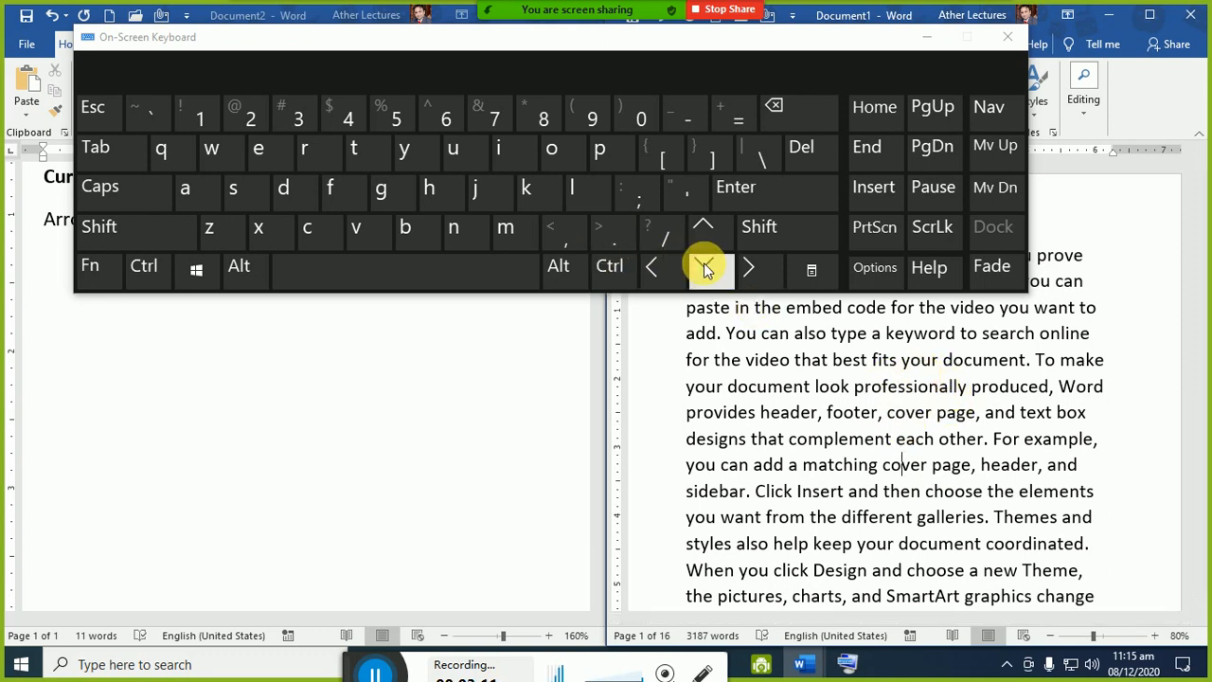
pyautogui.click(705, 268)
pyautogui.click(701, 241)
pyautogui.click(670, 268)
pyautogui.click(670, 268)
pyautogui.click(673, 268)
pyautogui.click(674, 269)
pyautogui.click(674, 269)
pyautogui.click(674, 269)
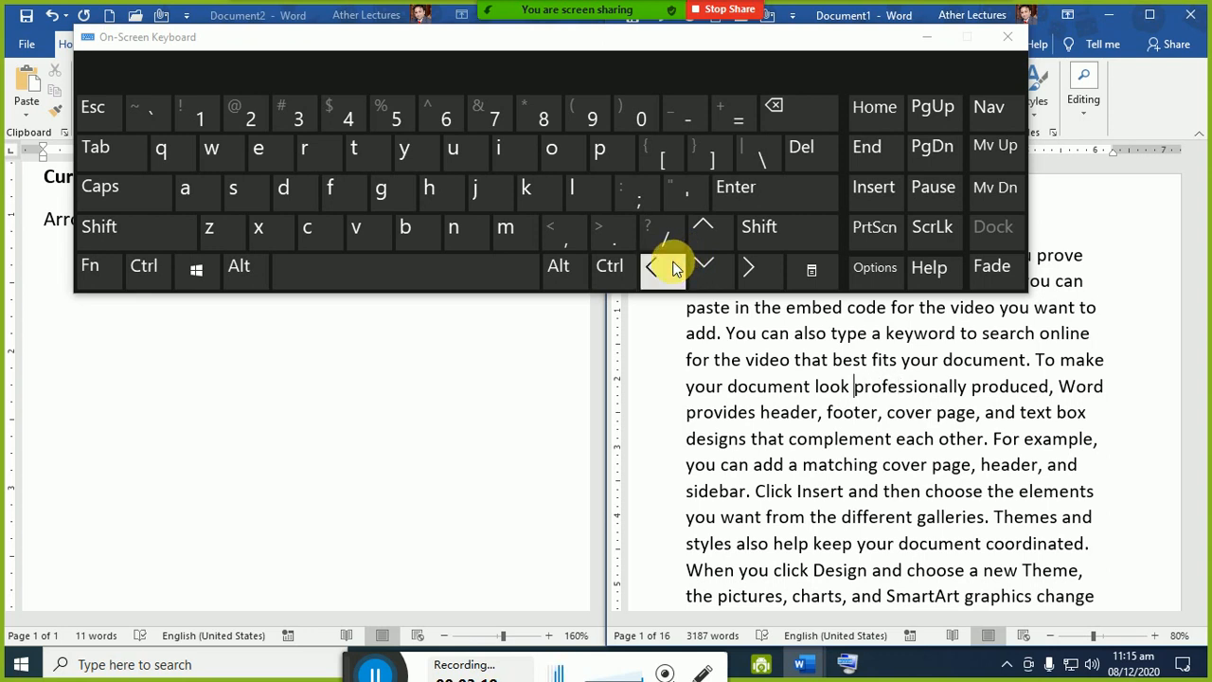
# - Move the insertion point several characters right through "professionally" with the on-screen right arrow key
pyautogui.click(740, 268)
pyautogui.click(741, 268)
pyautogui.click(742, 268)
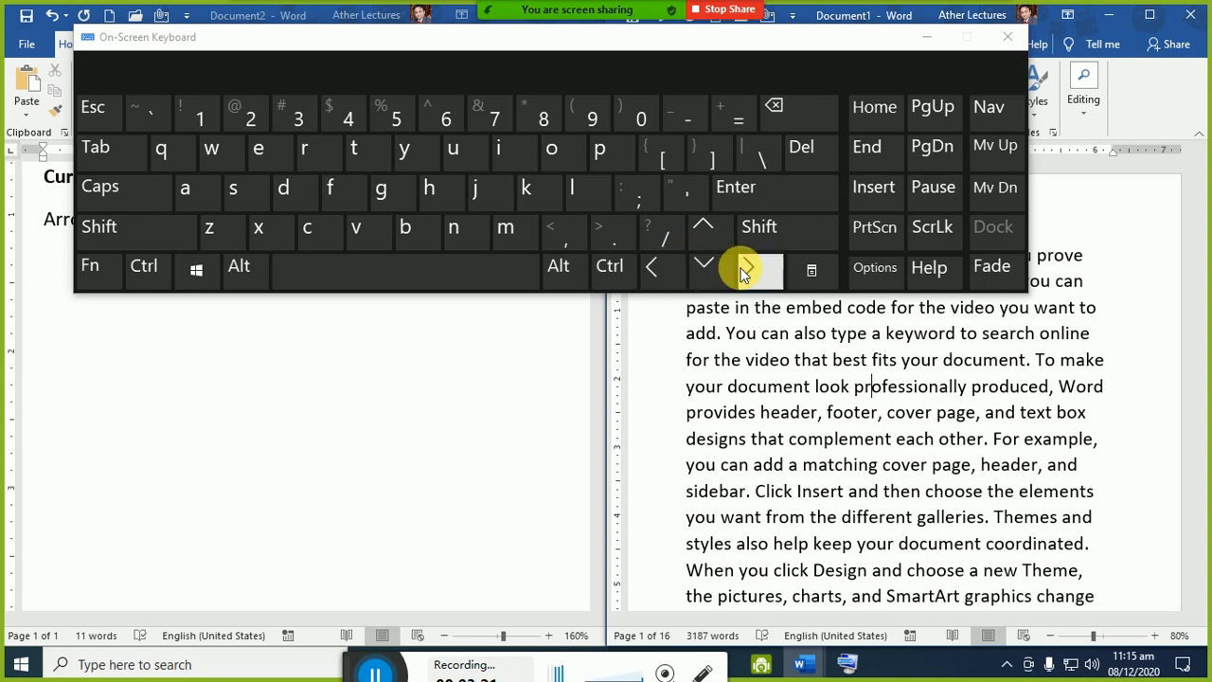
pyautogui.click(744, 268)
pyautogui.click(743, 270)
pyautogui.click(743, 271)
pyautogui.click(743, 271)
pyautogui.click(743, 271)
pyautogui.click(744, 272)
# - Move the insertion point up, down, left and right with the on-screen arrow keys, and minimize the On-Screen Keyboard
pyautogui.click(702, 230)
pyautogui.click(703, 230)
pyautogui.click(715, 270)
pyautogui.click(714, 269)
pyautogui.click(658, 267)
pyautogui.click(658, 267)
pyautogui.click(760, 269)
pyautogui.click(760, 269)
pyautogui.click(760, 268)
pyautogui.click(930, 40)
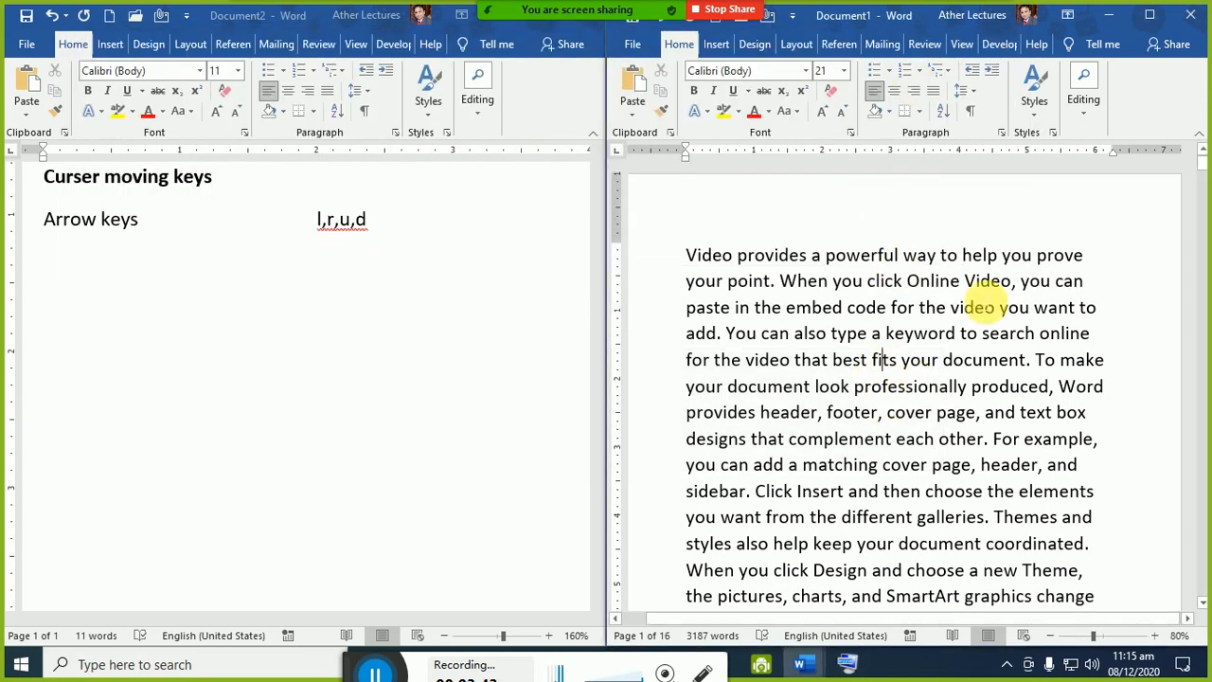
# - Demonstrate the physical arrow keys by moving the insertion point down, up, left and right, ending before "keyword" in the sample text
pyautogui.press('Down')
pyautogui.press('Down')
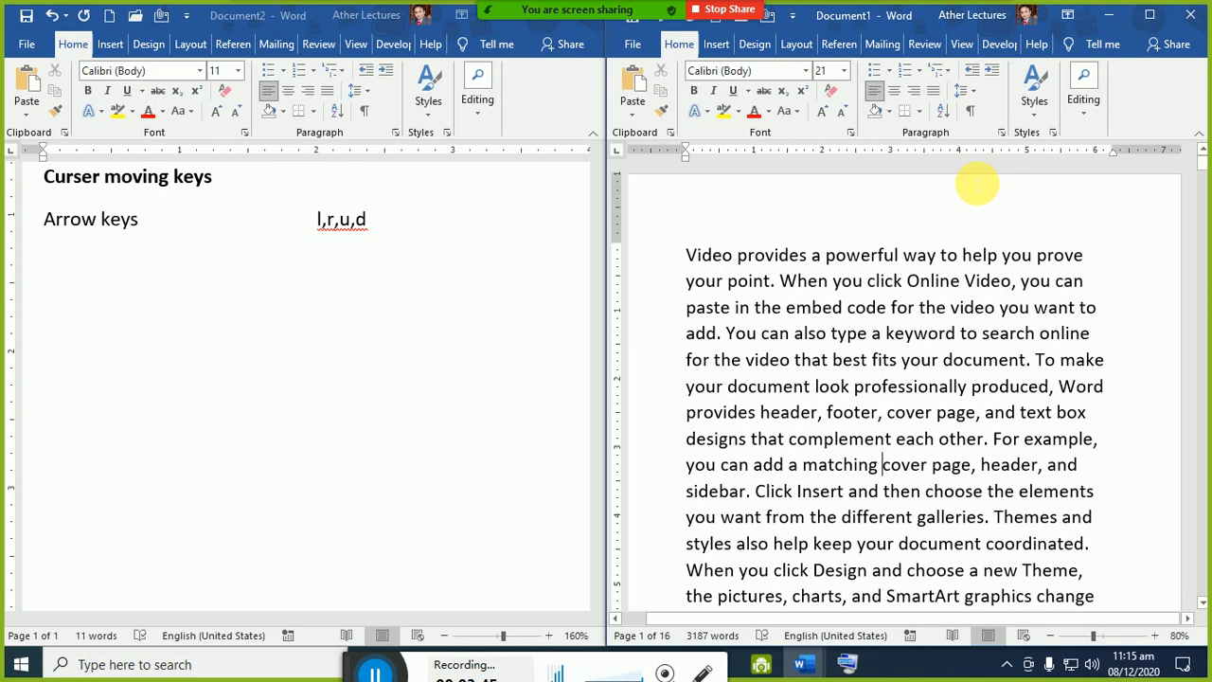
pyautogui.press('Up')
pyautogui.press('Up')
pyautogui.press('Up')
pyautogui.press('Up')
pyautogui.press('Up')
pyautogui.press('Left')
pyautogui.press('Left')
pyautogui.press('Left')
pyautogui.press('Left')
pyautogui.press('Left')
pyautogui.press('Right')
pyautogui.press('Right')
pyautogui.press('Right')
pyautogui.press('Right')
pyautogui.press('Right')
pyautogui.press('Right')
pyautogui.press('Right')
pyautogui.press('Right')
pyautogui.press('Right')
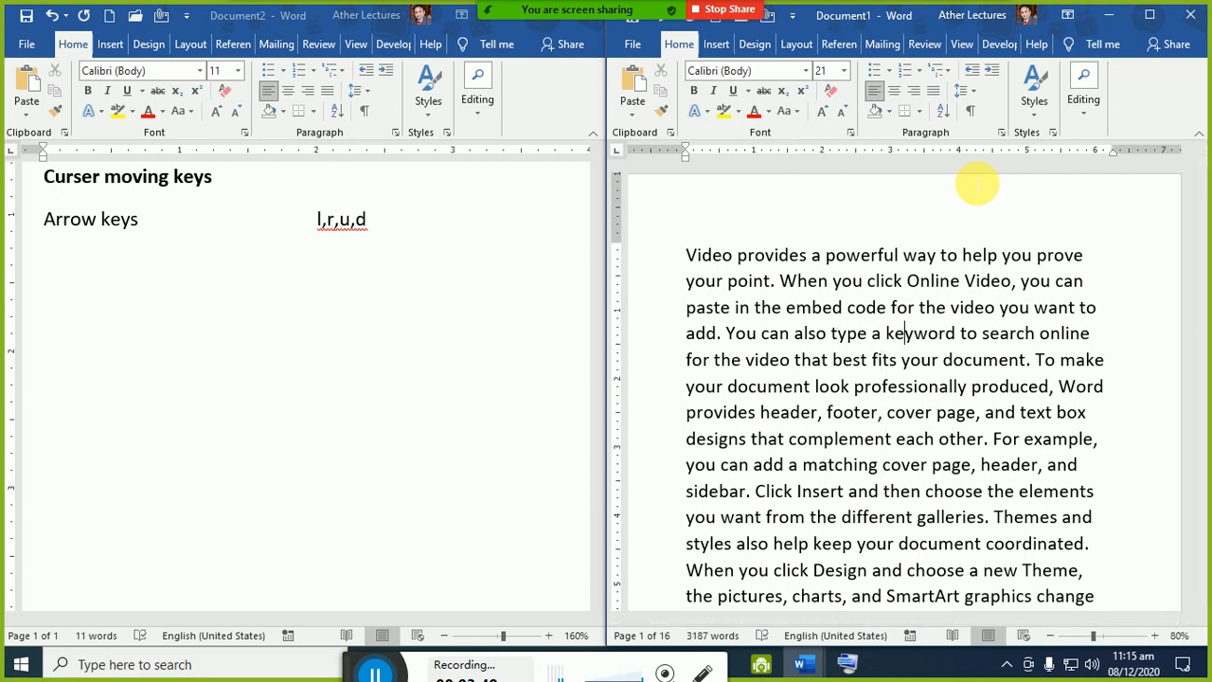
pyautogui.press('Left')
pyautogui.press('Left')
pyautogui.press('Left')
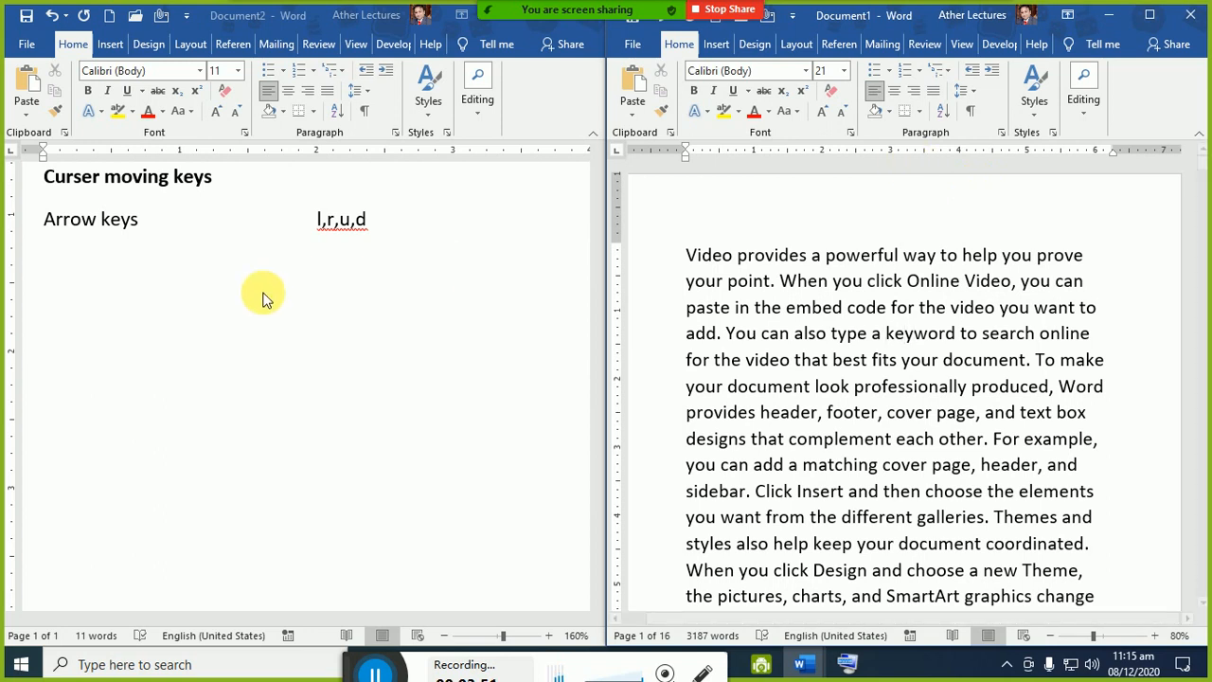
# - Change the "l,r,u,d" entry in the notes document to uppercase
pyautogui.click(316, 218)
pyautogui.moveTo(318, 220); pyautogui.dragTo(379, 244)
pyautogui.hotkey('shift', 'F3')
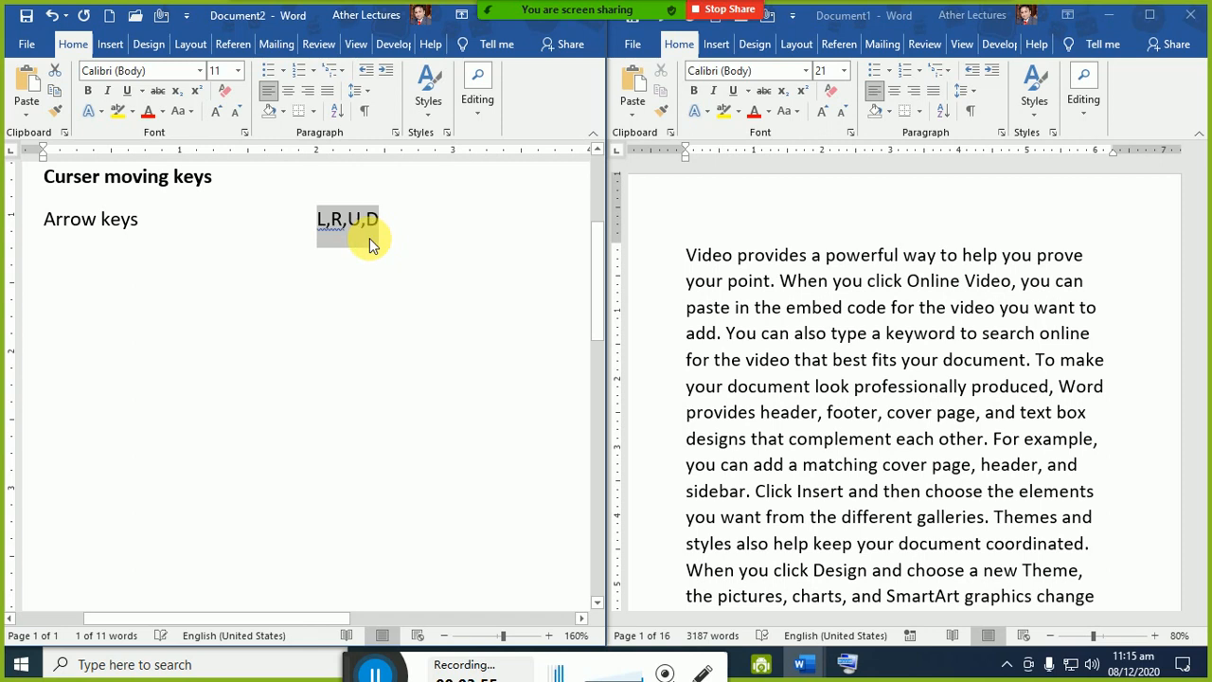
# - Insert a space after each comma in "L,R,U,D" and start a new line below it
pyautogui.click(332, 224)
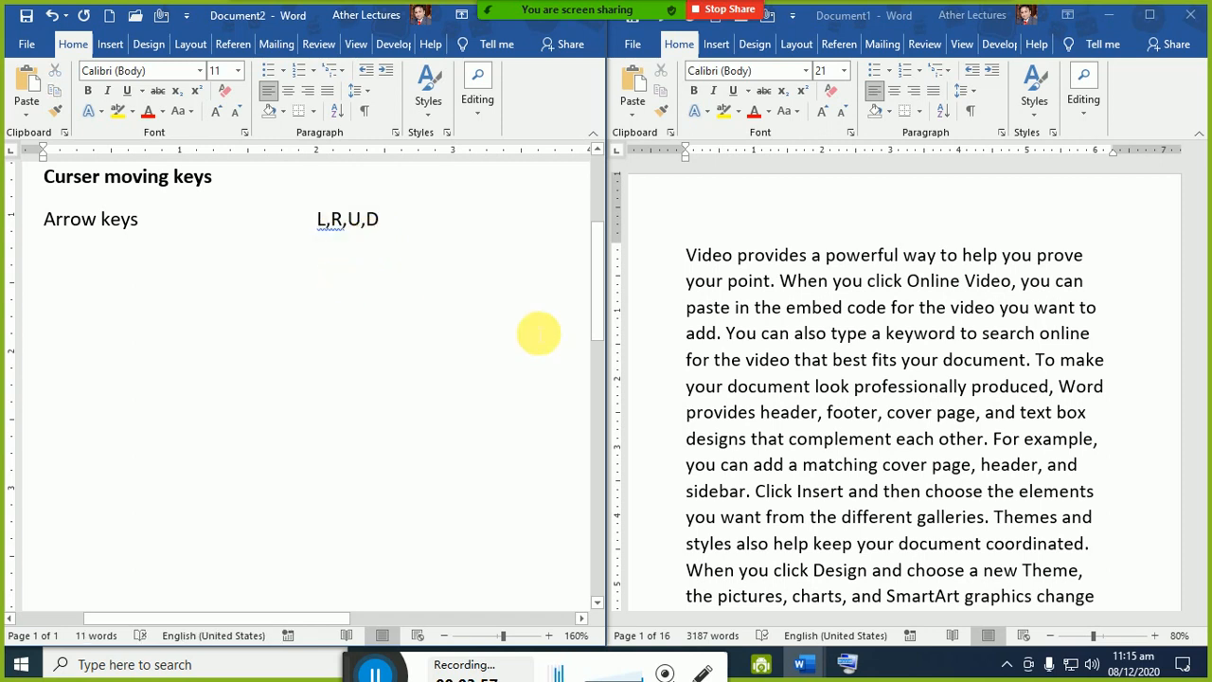
pyautogui.press('Right')
pyautogui.press('Right')
pyautogui.press('Right')
pyautogui.press('Right')
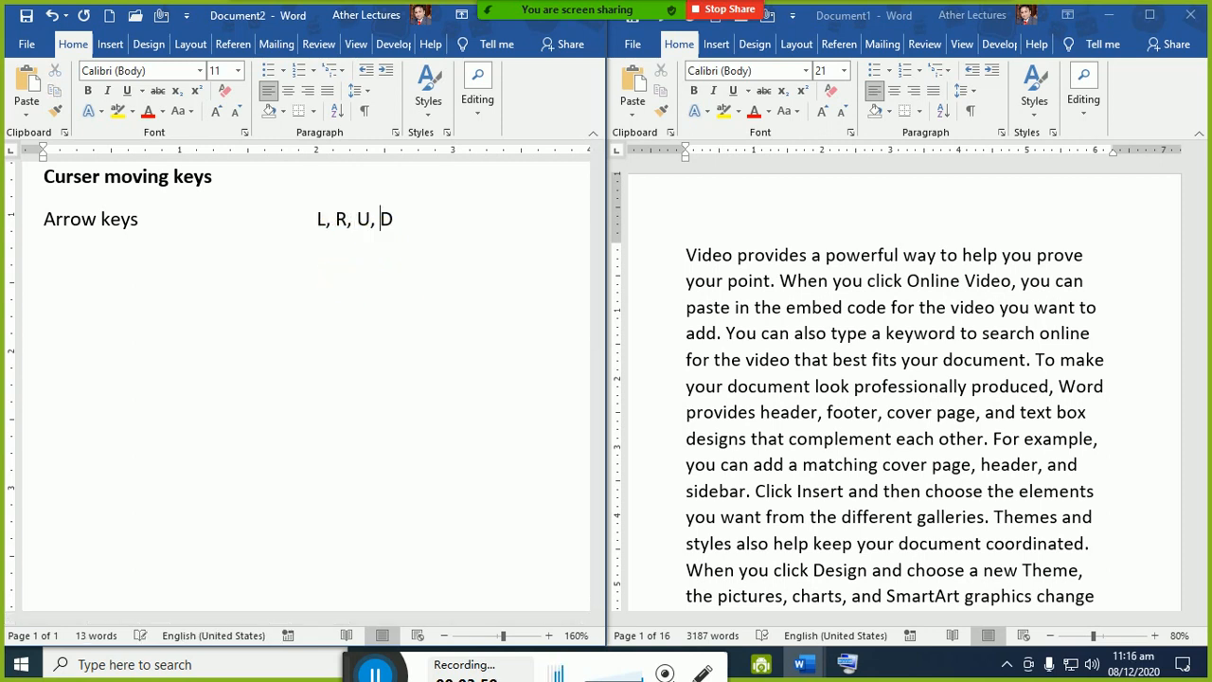
pyautogui.press('Right')
pyautogui.press('Return')
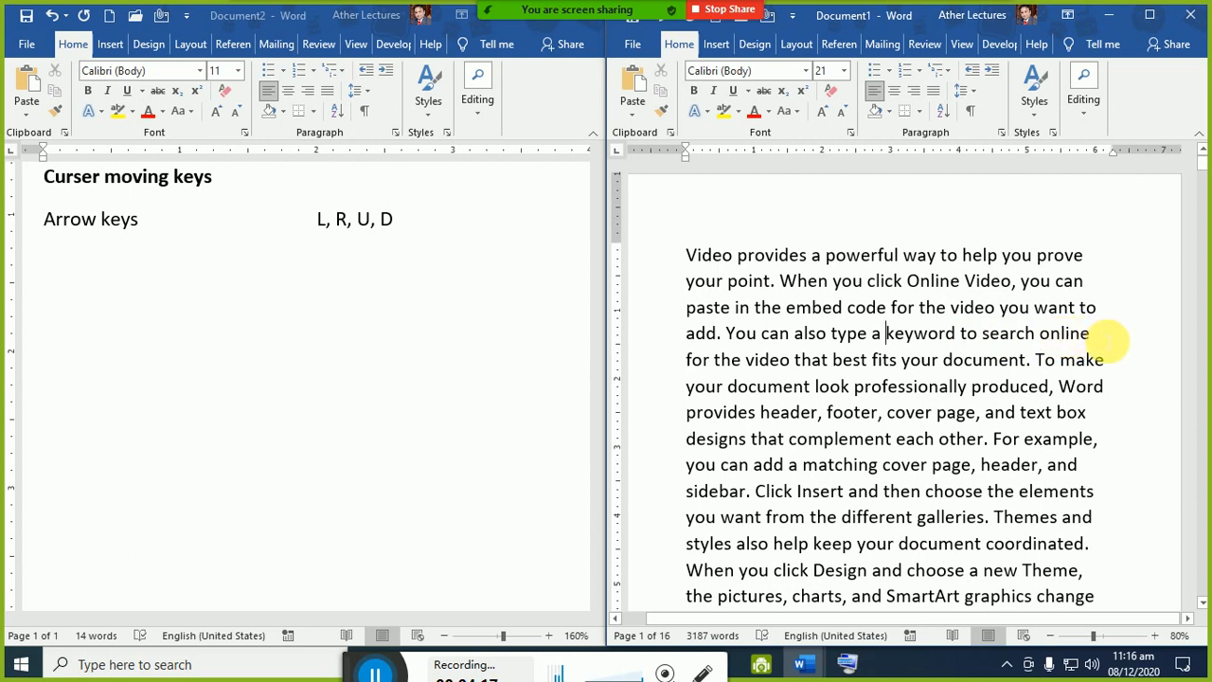
# - Demonstrate the on-screen End and Home keys from after "footer," in the sample text, and minimize the On-Screen Keyboard
pyautogui.hotkey('alt', 'Tab')
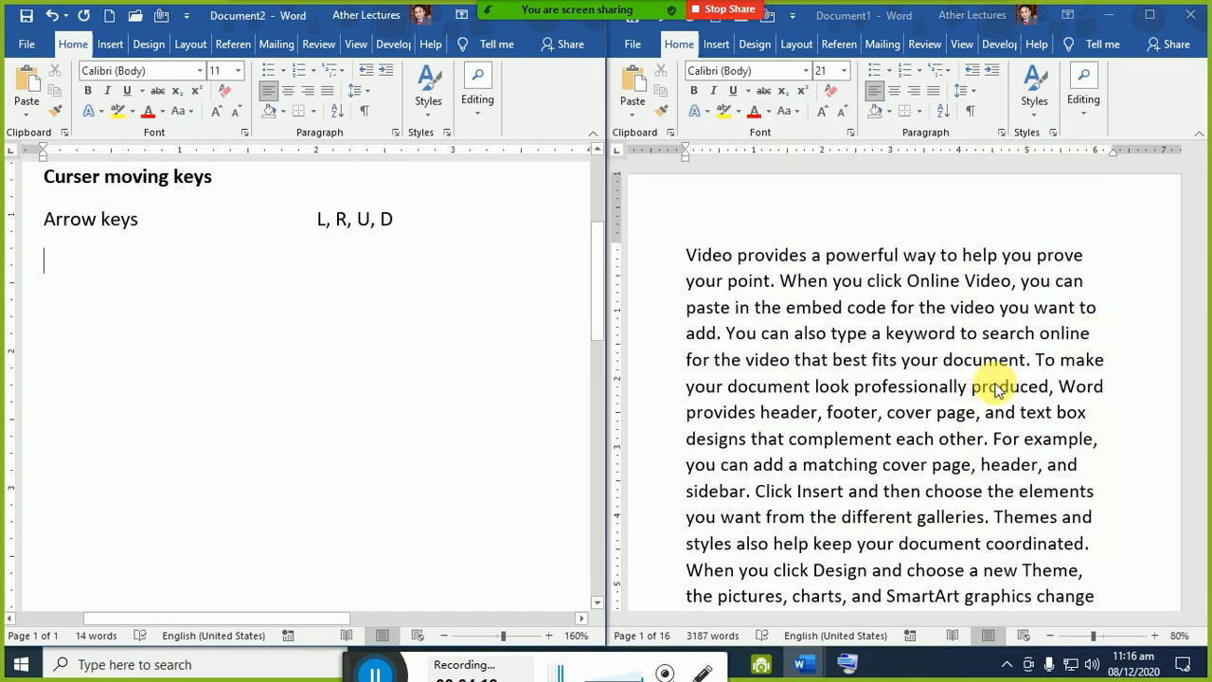
pyautogui.hotkey('alt', 'Tab')
pyautogui.hotkey('alt', 'Tab')
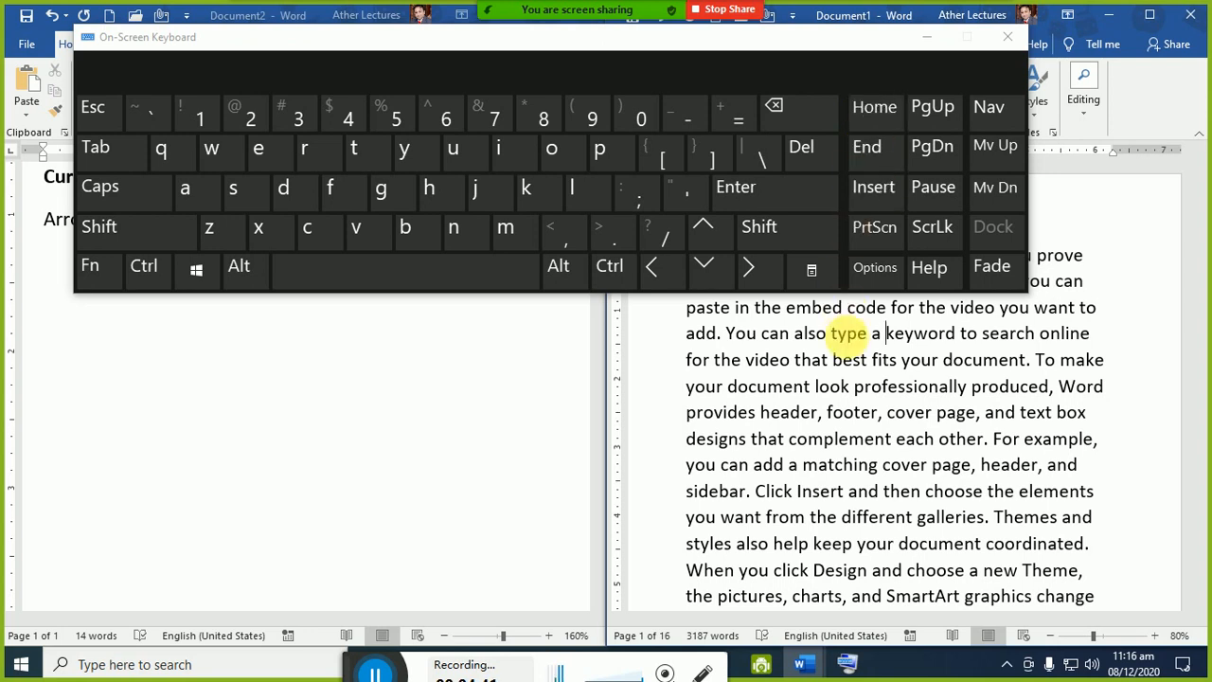
pyautogui.click(884, 414)
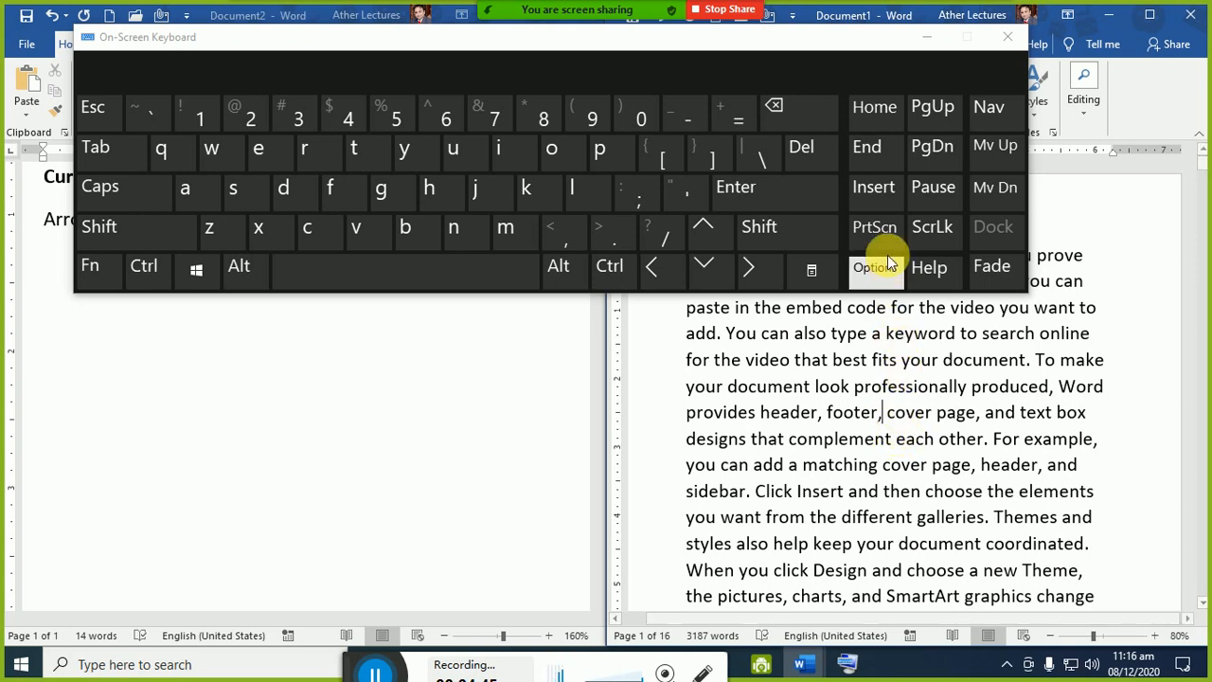
pyautogui.click(873, 164)
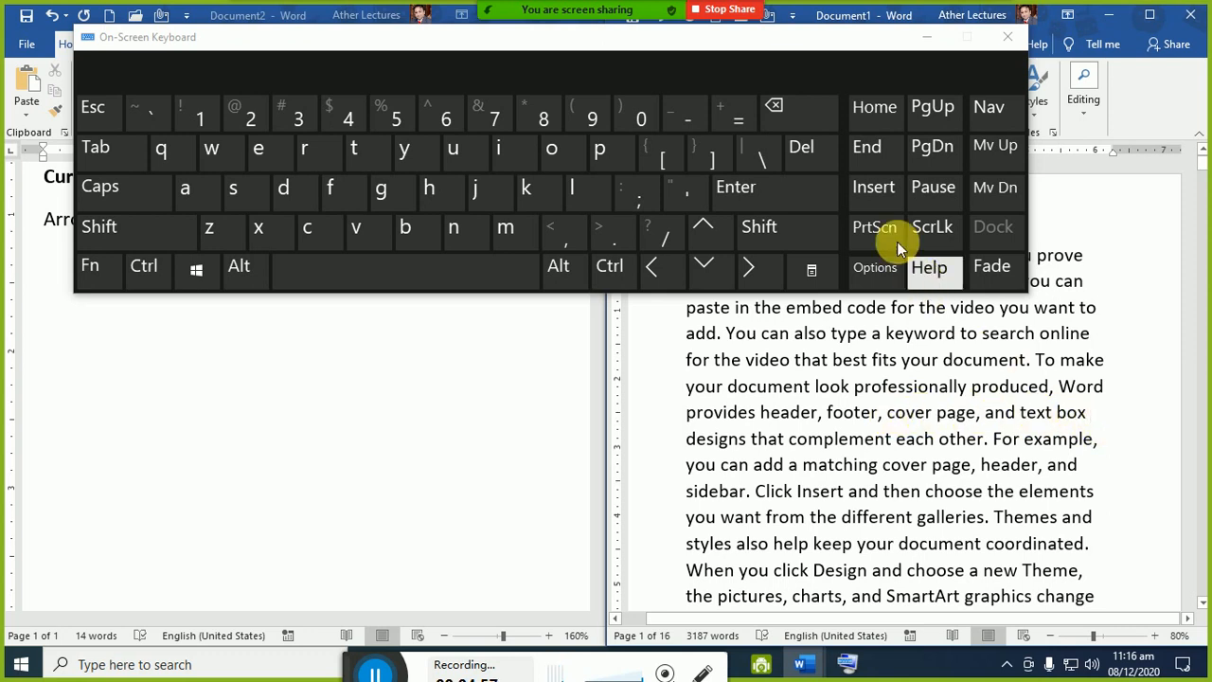
pyautogui.click(868, 121)
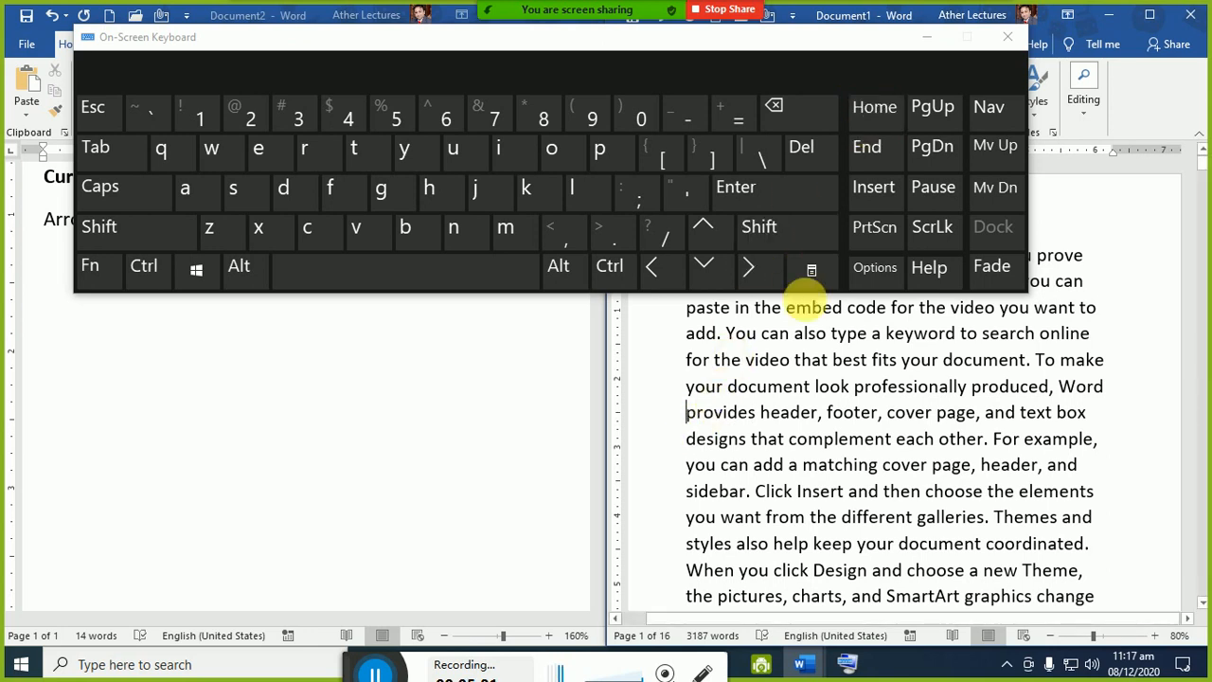
pyautogui.click(917, 42)
# - Add a "Home" entry below "Arrow keys" in the notes, with "line start" in the second column
pyautogui.click(184, 273)
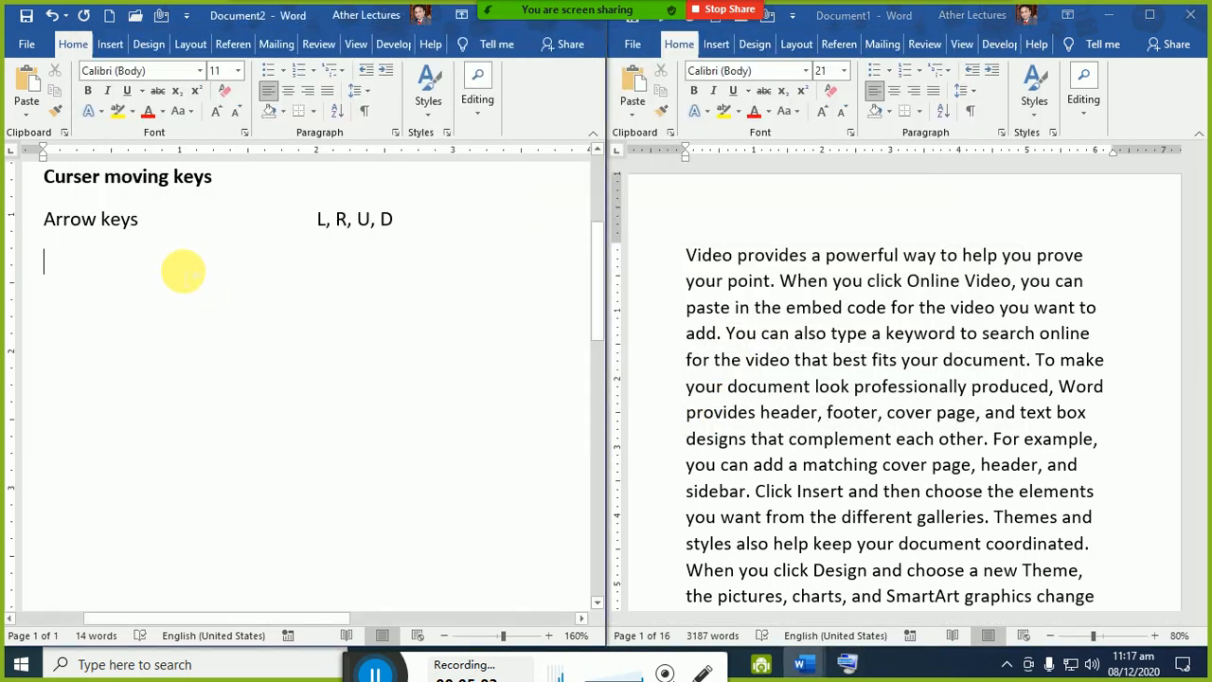
pyautogui.write('Home')
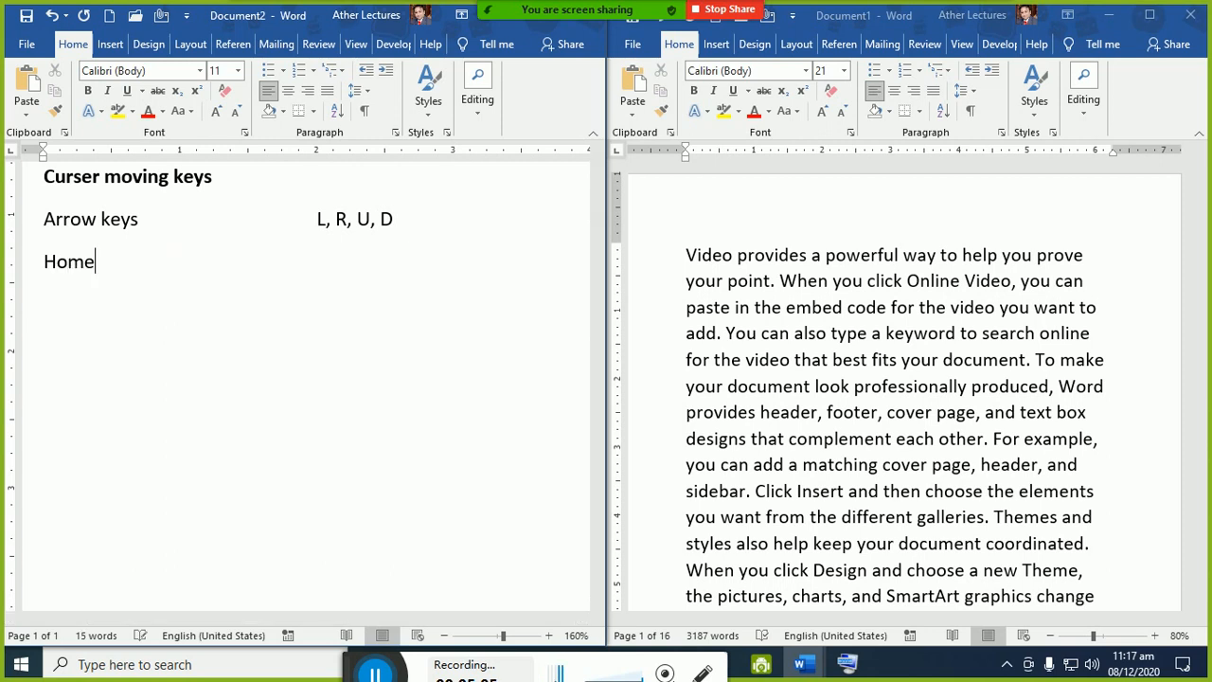
pyautogui.press('Tab')
pyautogui.press('Tab')
pyautogui.press('Tab')
pyautogui.write('line start')
pyautogui.press('Return')
# - Add an "End" entry with "line Last" in the second column, and start a new line below it
pyautogui.write('End')
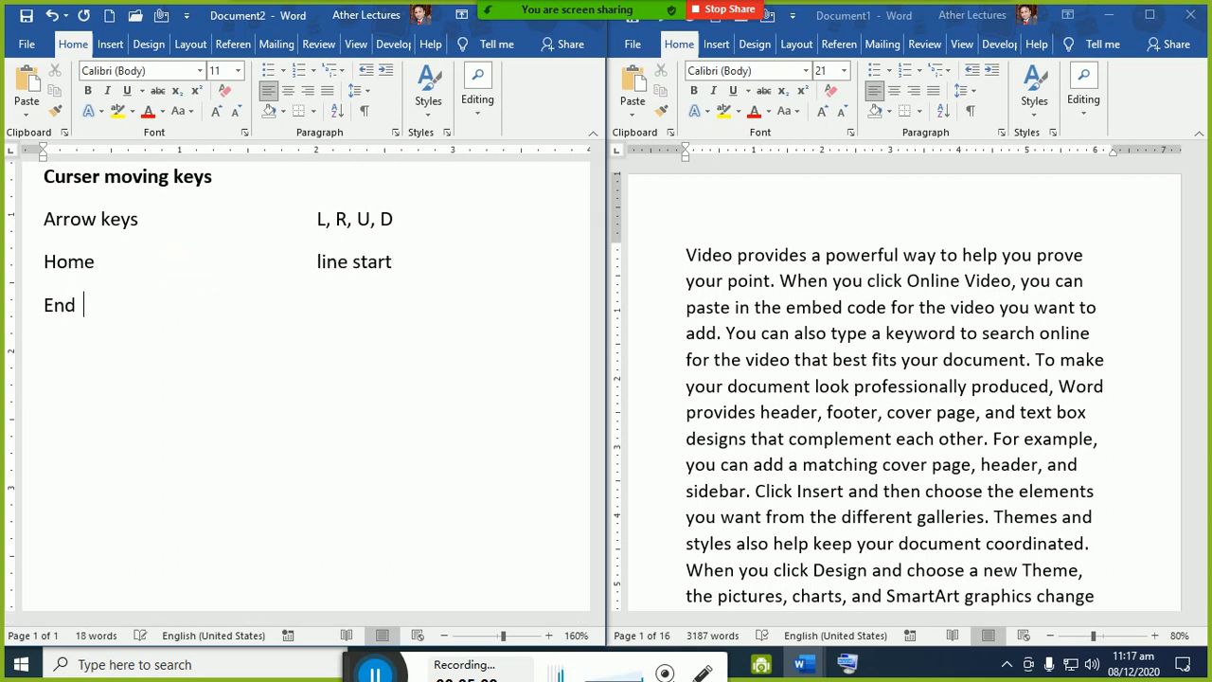
pyautogui.press('Tab')
pyautogui.press('Tab')
pyautogui.press('Tab')
pyautogui.write('line Last')
pyautogui.press('Return')
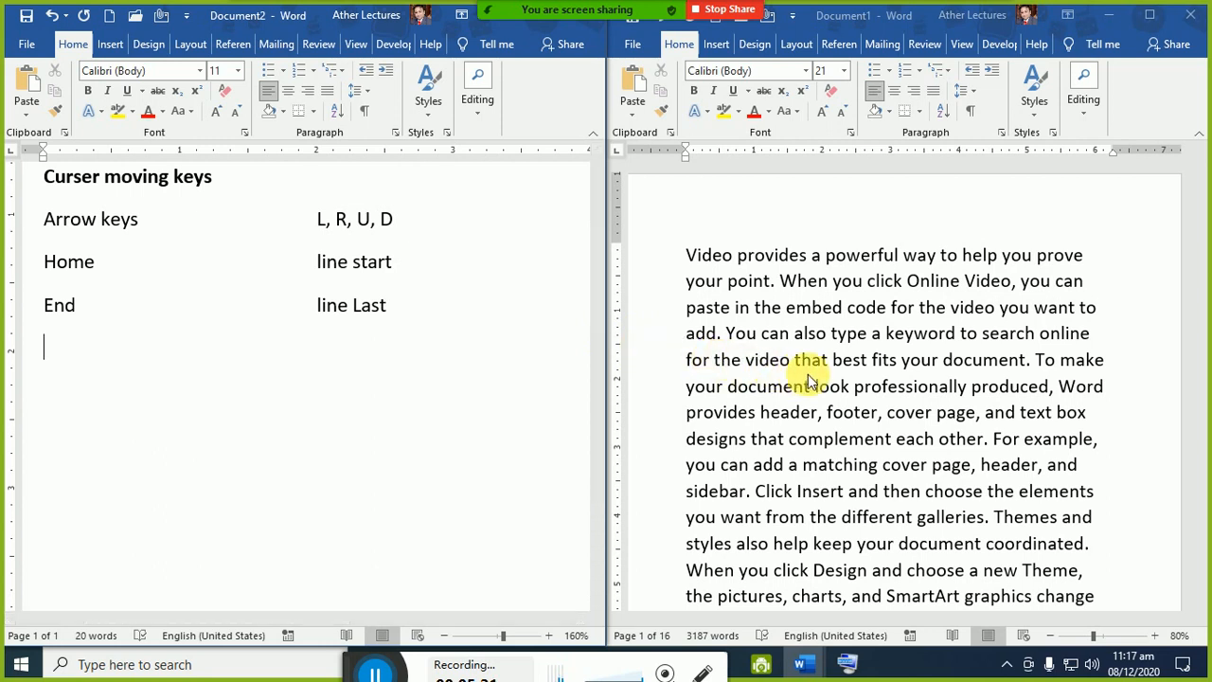
# - Place the insertion point before "fits" in the sample text and bring back the On-Screen Keyboard, shifting it slightly up and left
pyautogui.click(873, 369)
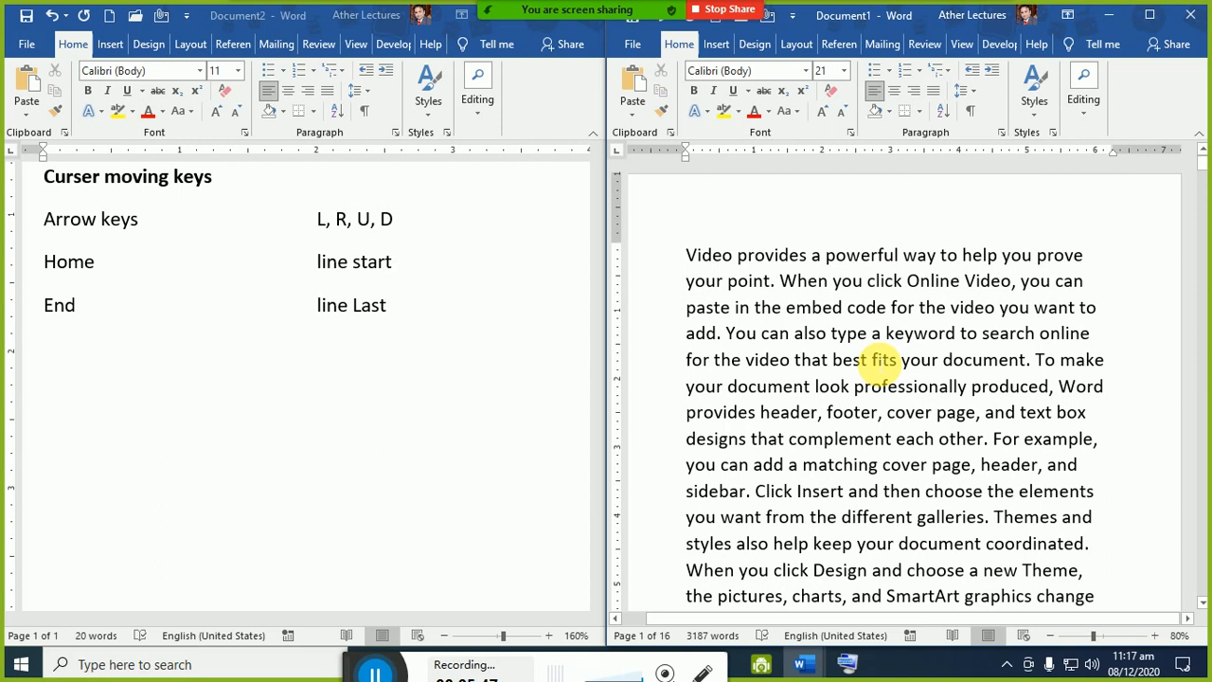
pyautogui.click(878, 363)
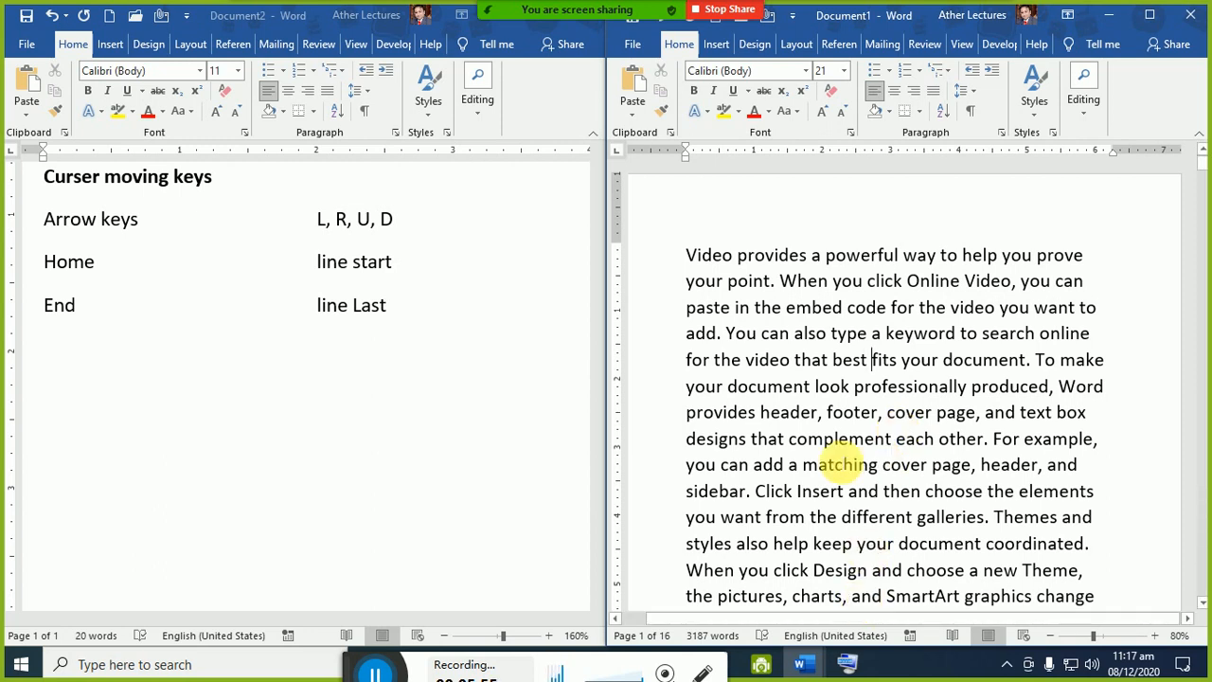
pyautogui.hotkey('alt', 'Tab')
pyautogui.hotkey('alt', 'Tab')
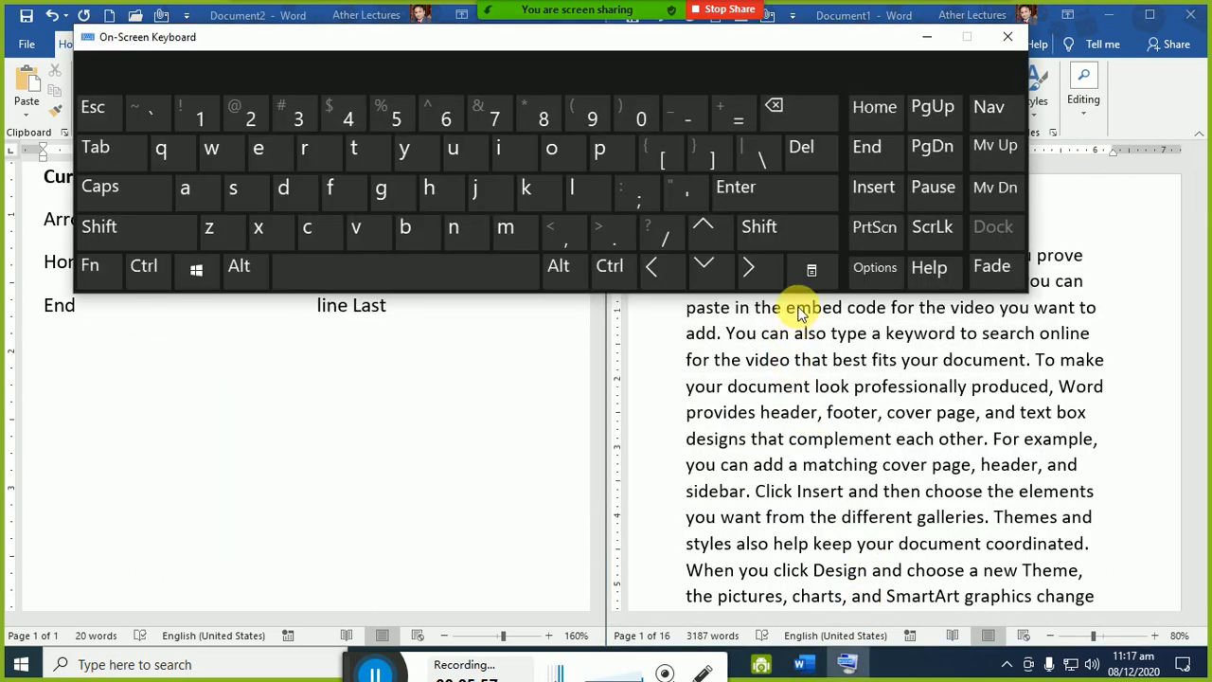
pyautogui.moveTo(777, 47); pyautogui.dragTo(759, 40)
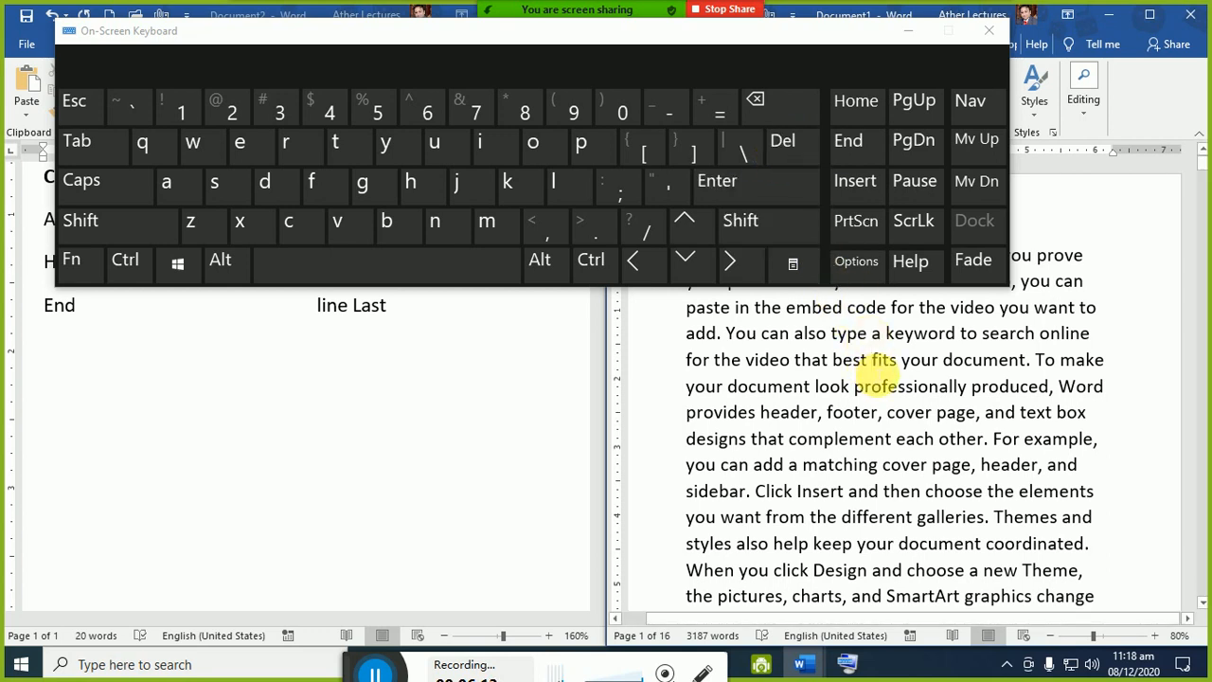
# - Highlight "fits your document" and the words before it, and put the insertion point back before "fits"
pyautogui.moveTo(873, 360); pyautogui.dragTo(954, 368)
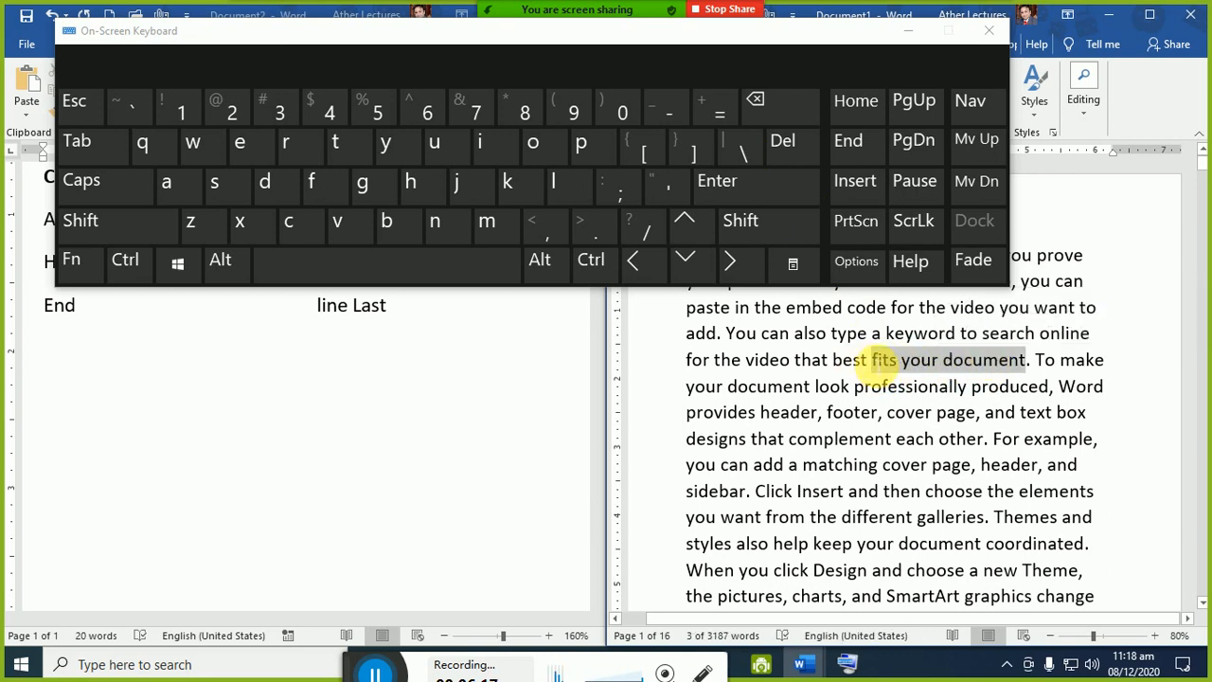
pyautogui.doubleClick(849, 359)
pyautogui.moveTo(767, 360); pyautogui.dragTo(871, 362)
pyautogui.click(871, 362)
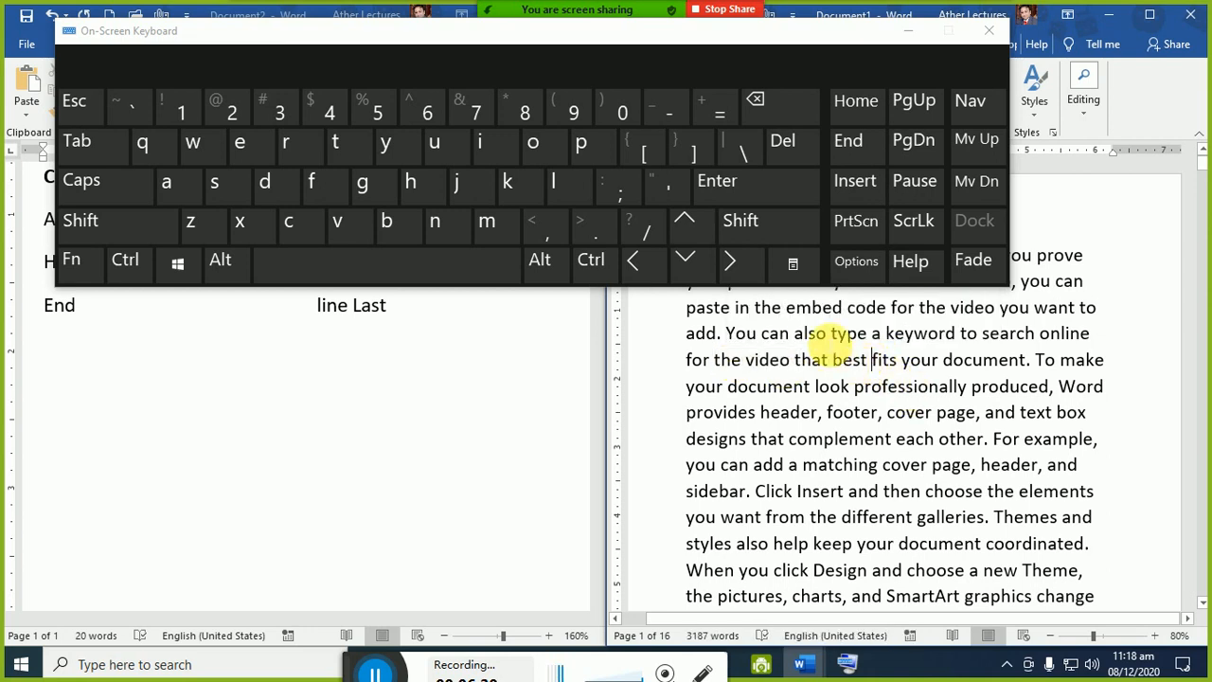
# - Delete "fits your" after the insertion point, character by character, with the on-screen Delete key
pyautogui.click(788, 148)
pyautogui.click(789, 149)
pyautogui.click(789, 149)
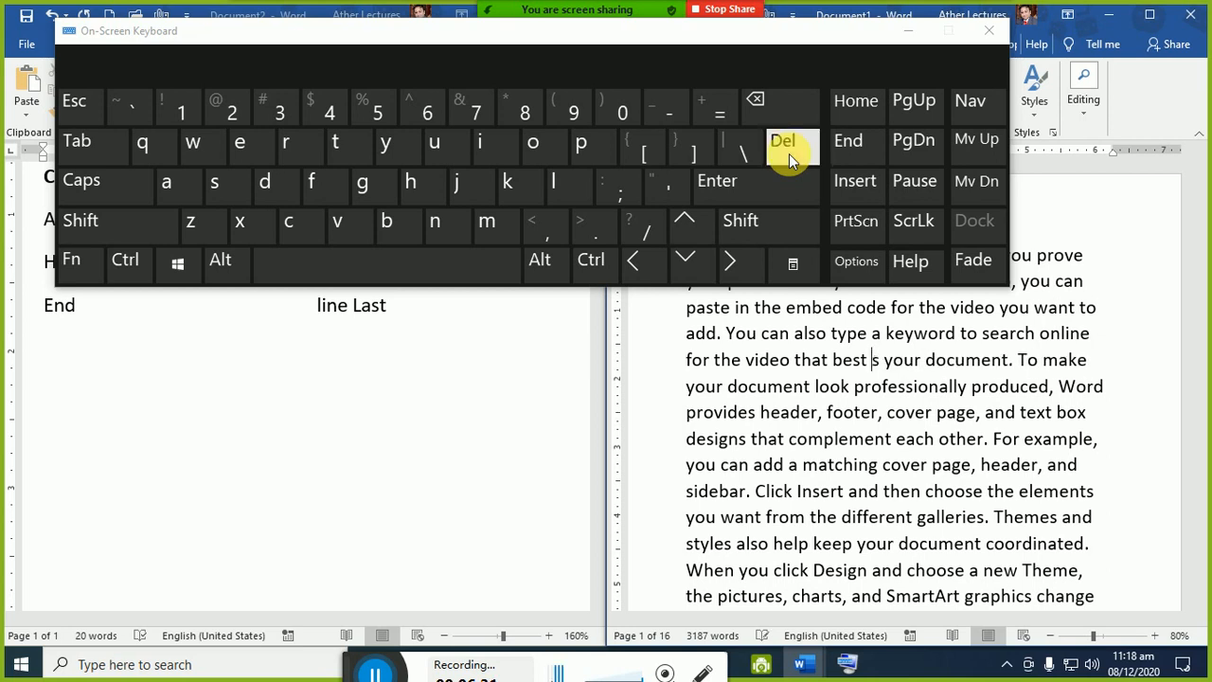
pyautogui.click(789, 149)
pyautogui.click(789, 149)
pyautogui.click(789, 153)
pyautogui.click(788, 154)
pyautogui.click(789, 154)
pyautogui.click(788, 153)
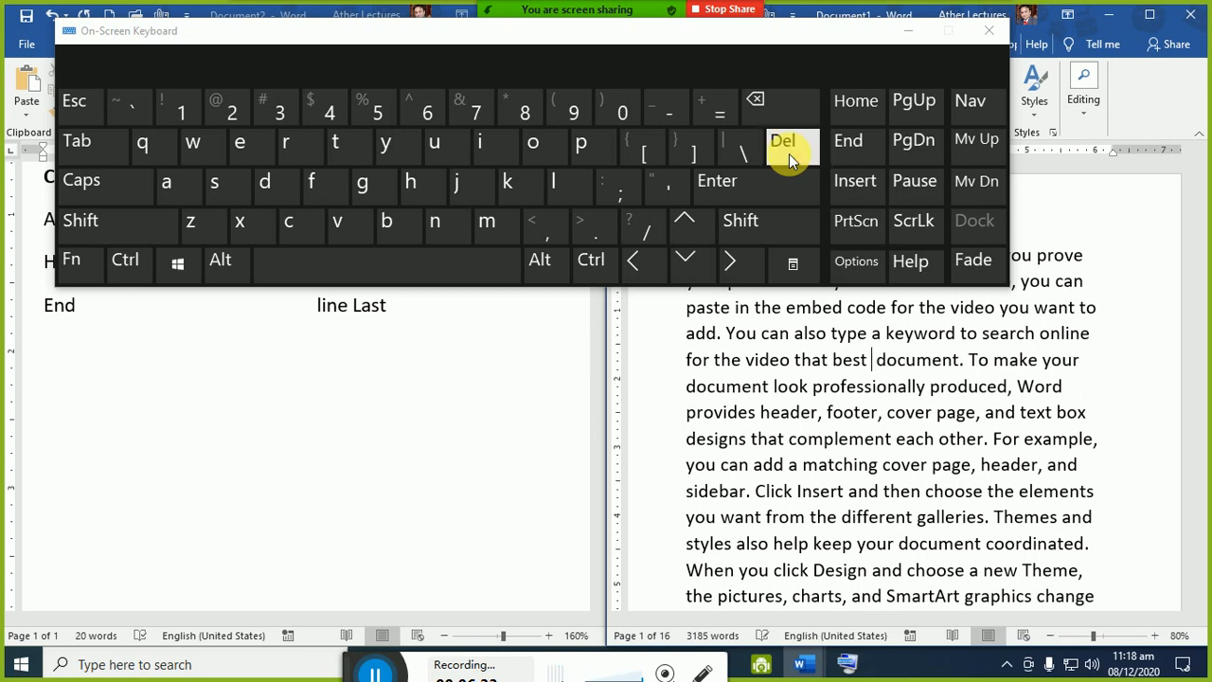
# - Add a "Del" entry with "Remove one char from right of curser" in the second column, and start a new line below it
pyautogui.click(291, 388)
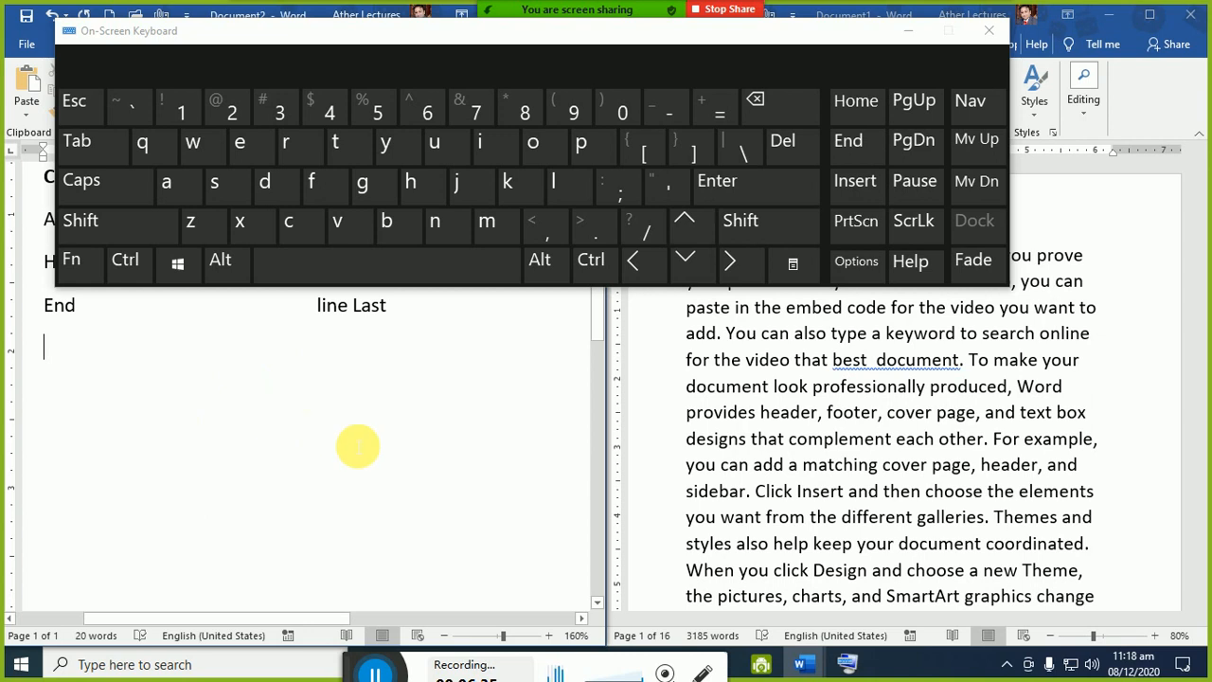
pyautogui.press('shift')
pyautogui.write('Del')
pyautogui.press('Tab')
pyautogui.press('Tab')
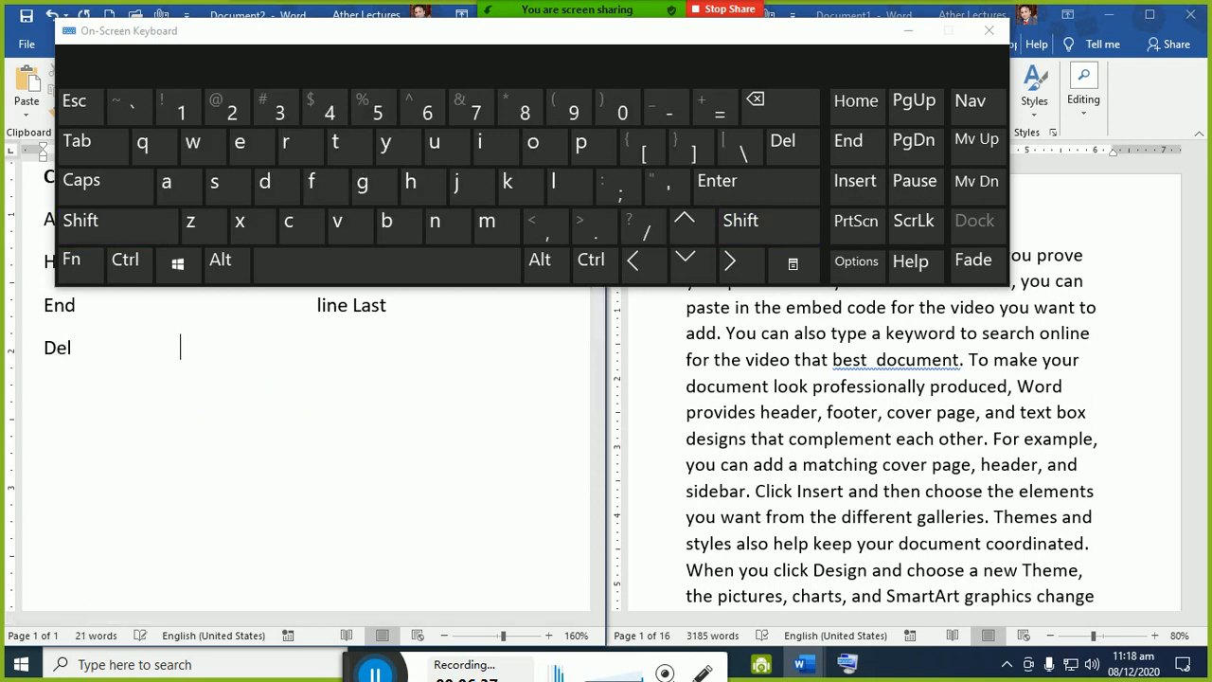
pyautogui.write('Remove o')
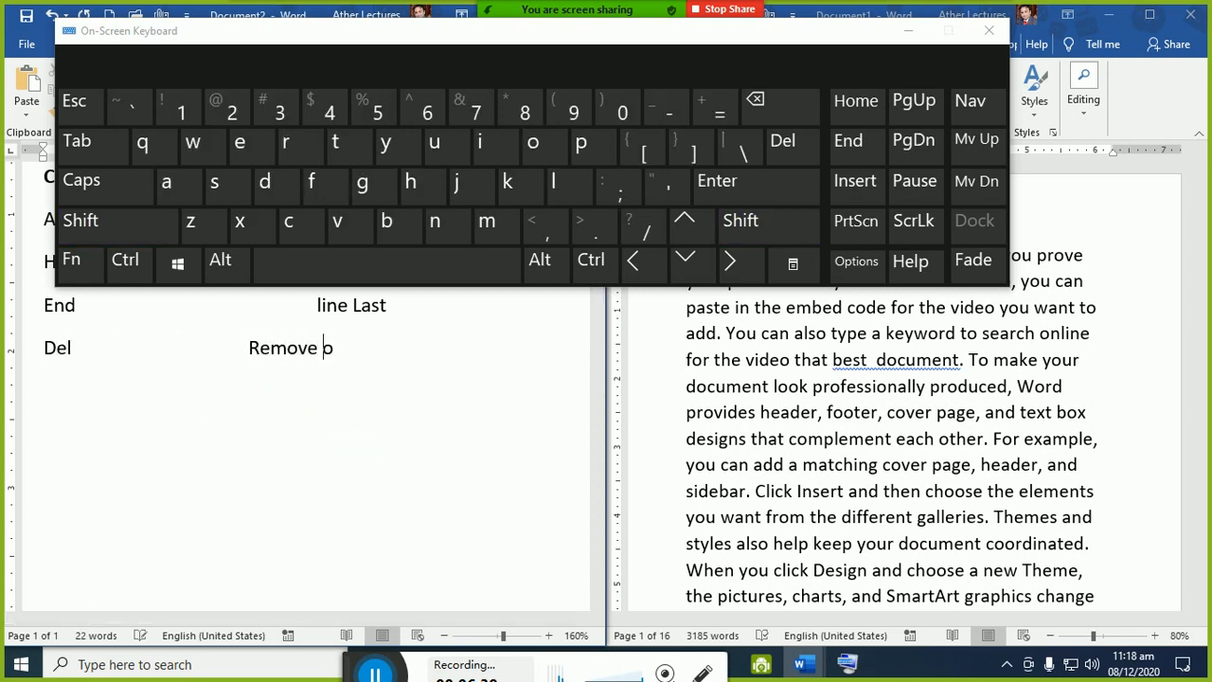
pyautogui.write('ne char')
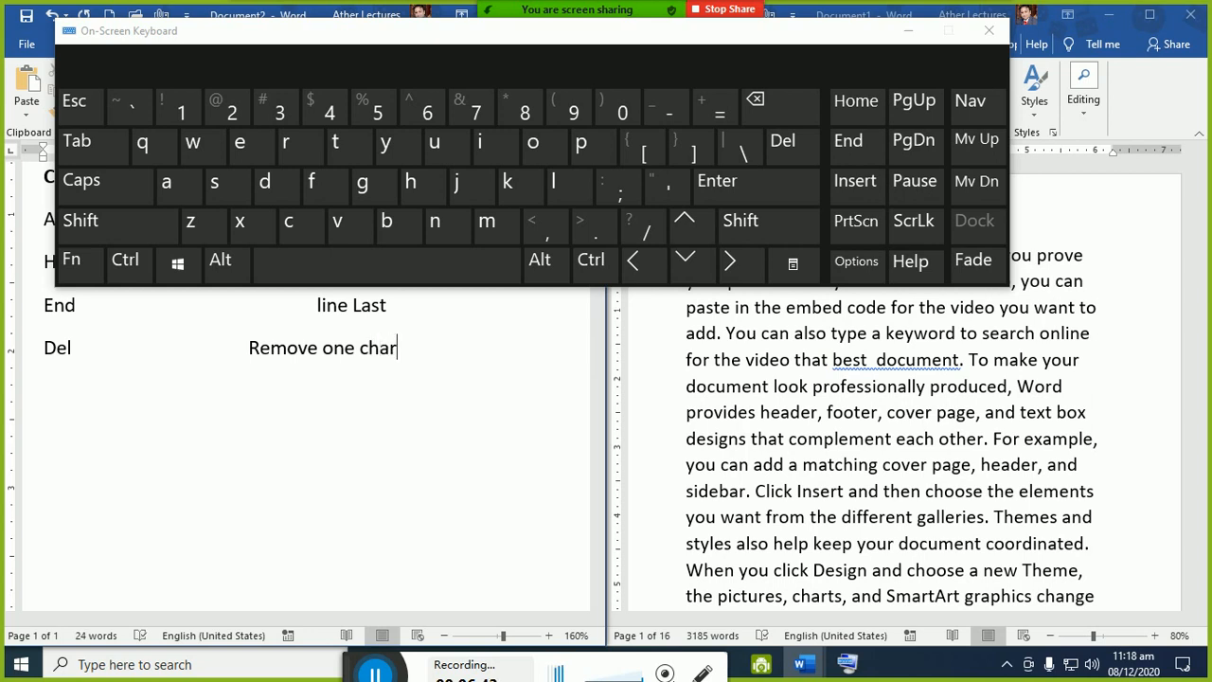
pyautogui.write(' from right o')
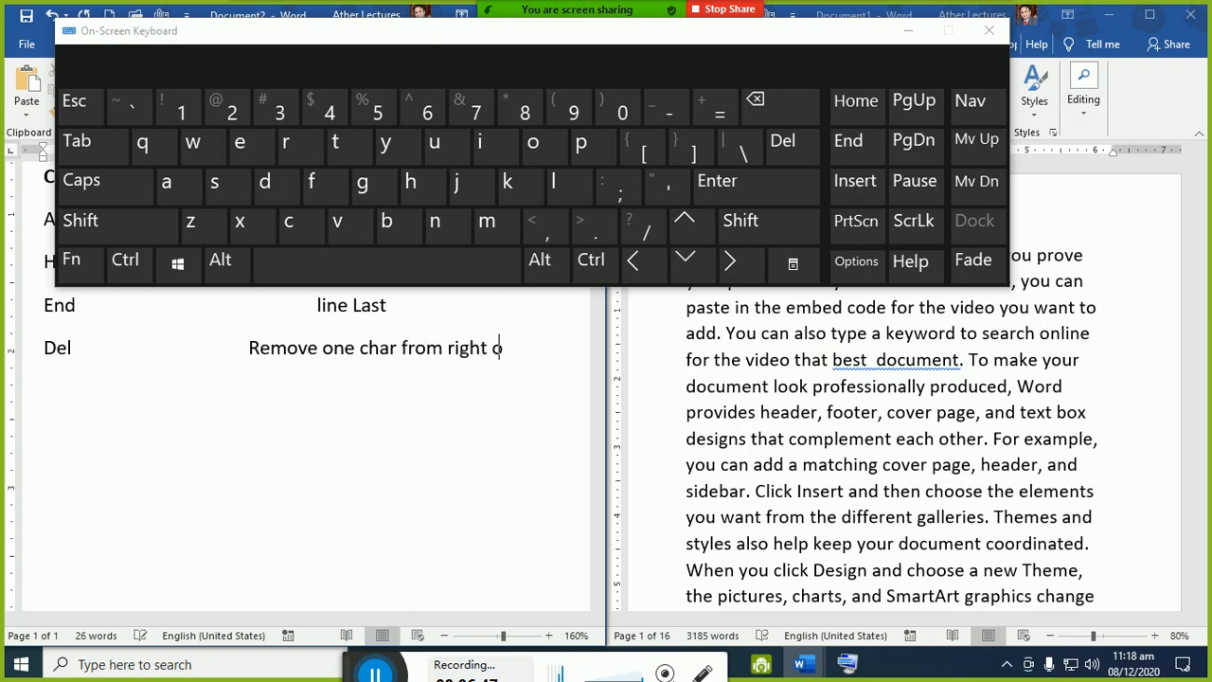
pyautogui.write('f curser')
pyautogui.press('Return')
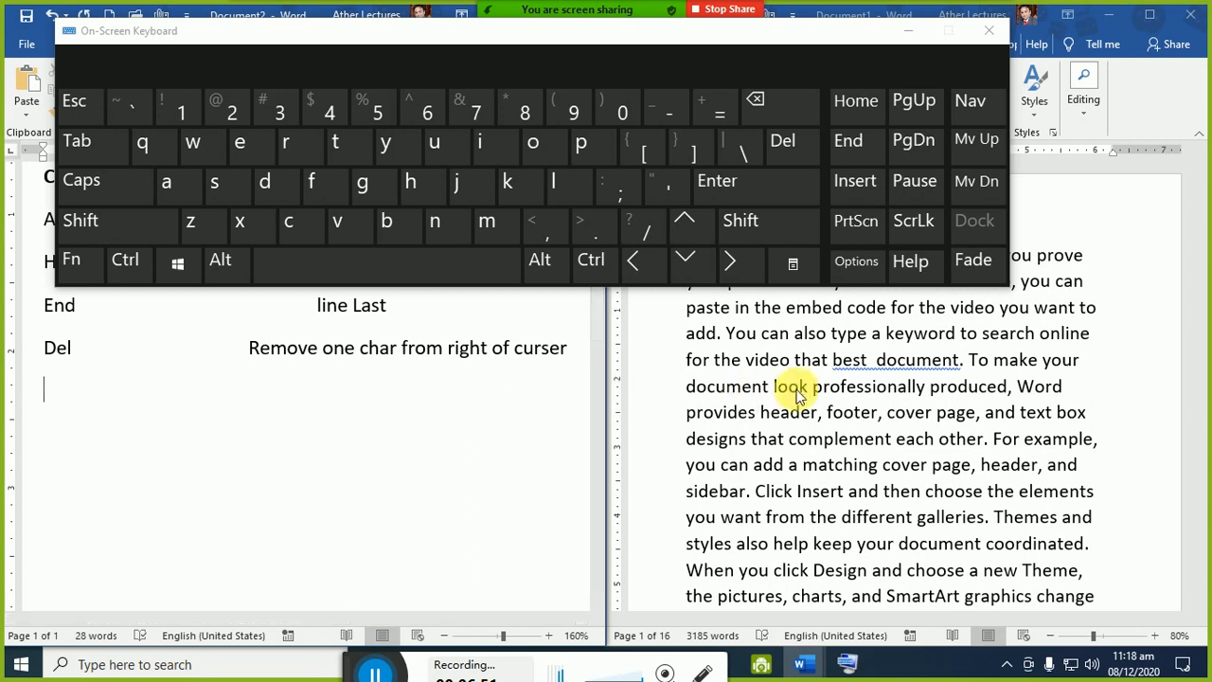
# - Undo the deletions in the sample text until "fits your" is restored, and also undo the last font size increase
pyautogui.click(872, 360)
pyautogui.hotkey('ctrl', 'z')
pyautogui.hotkey('ctrl', 'z')
pyautogui.hotkey('ctrl', 'z')
pyautogui.hotkey('ctrl', 'z')
pyautogui.hotkey('ctrl', 'z')
pyautogui.hotkey('ctrl', 'z')
pyautogui.hotkey('ctrl', 'z')
pyautogui.hotkey('ctrl', 'z')
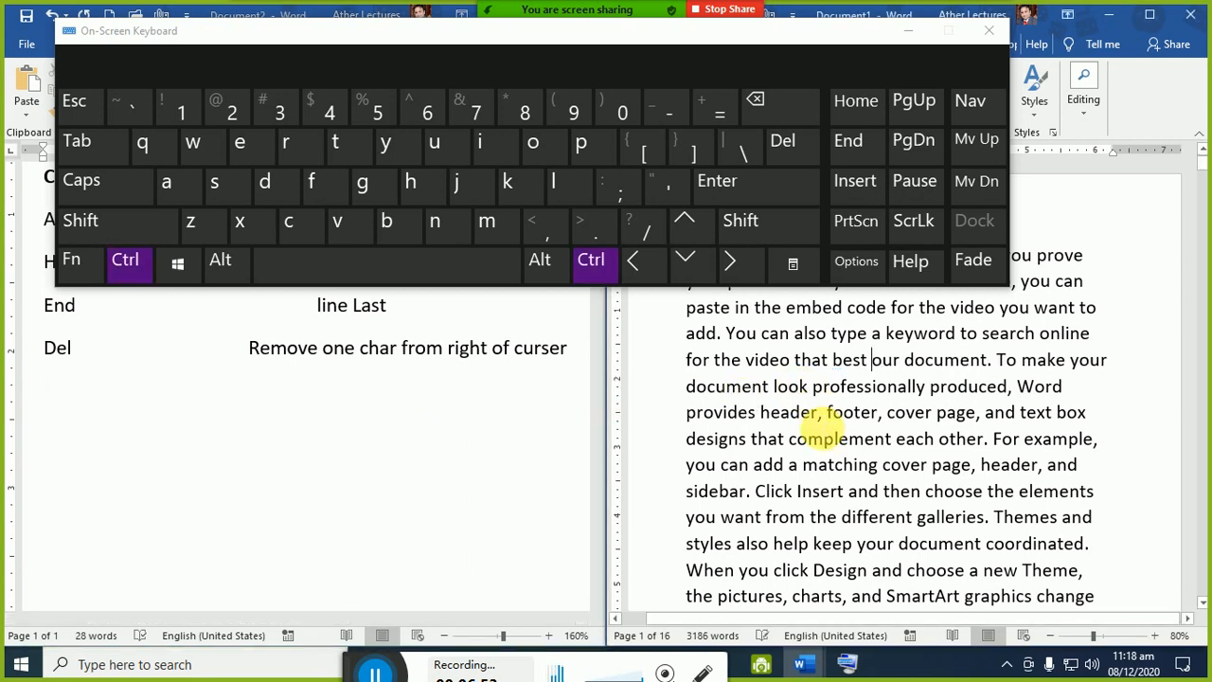
pyautogui.hotkey('ctrl', 'z')
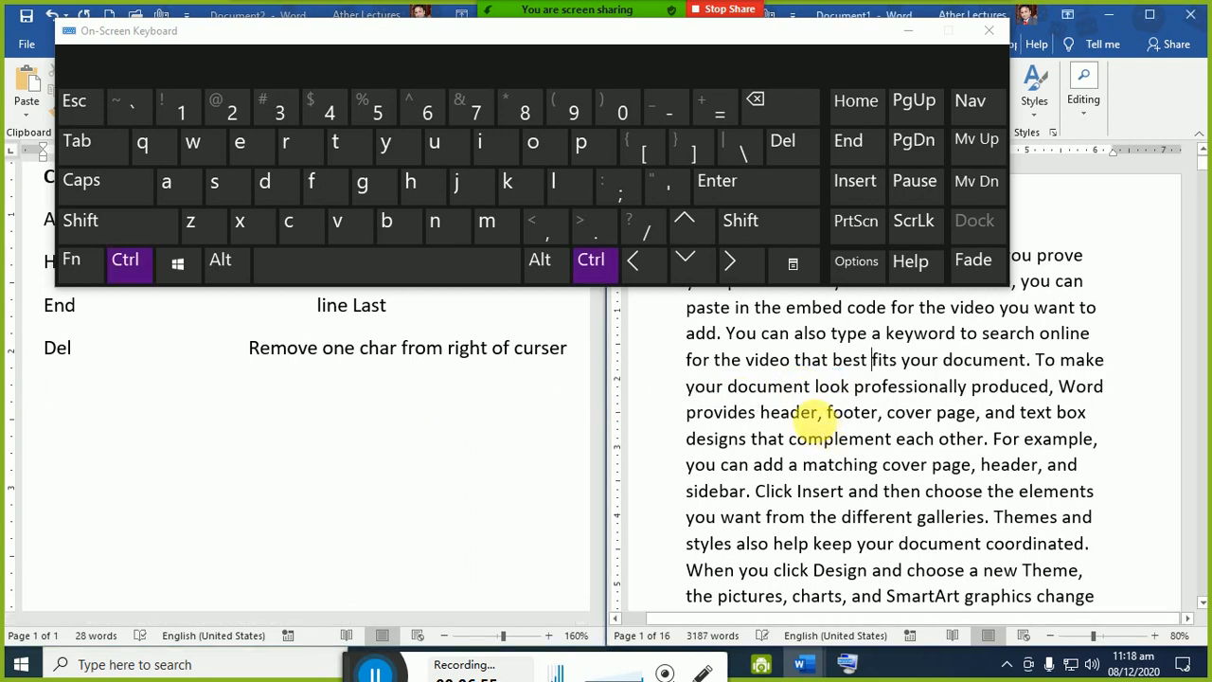
pyautogui.hotkey('ctrl', 'z')
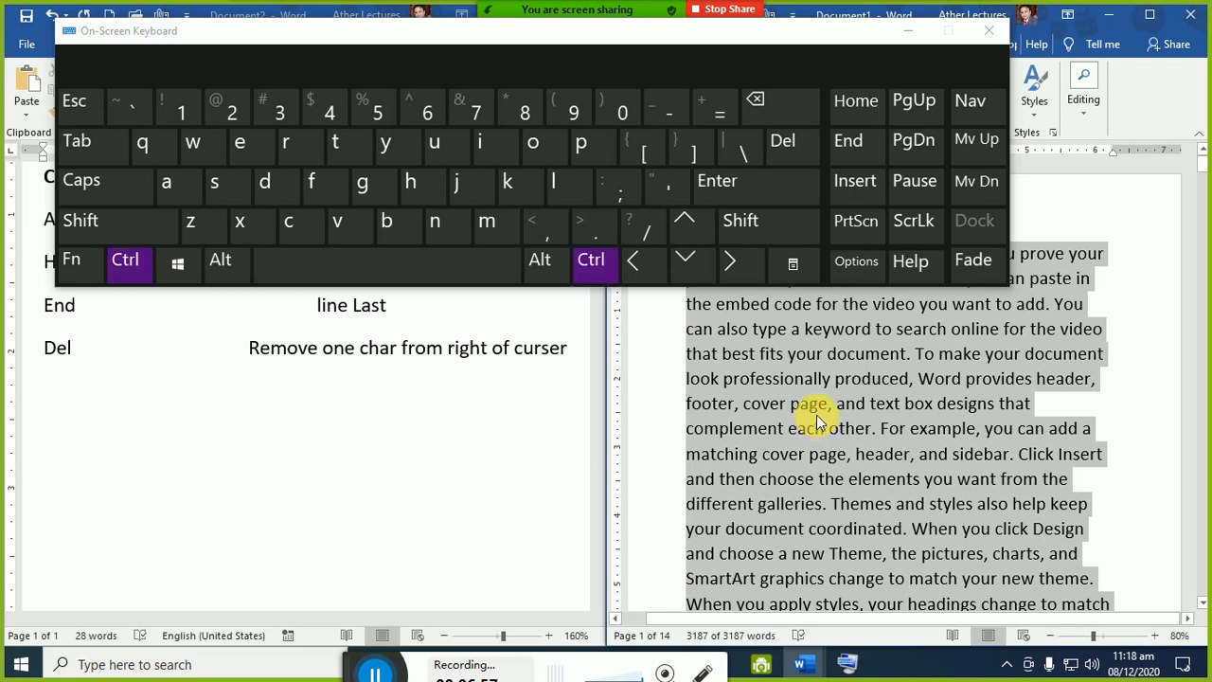
# - Zoom the sample document out to 70%, reduce the font size of all its text, and clear the selection
pyautogui.keyDown('ctrl'); pyautogui.scroll(-1, 815, 422); pyautogui.keyUp('ctrl')
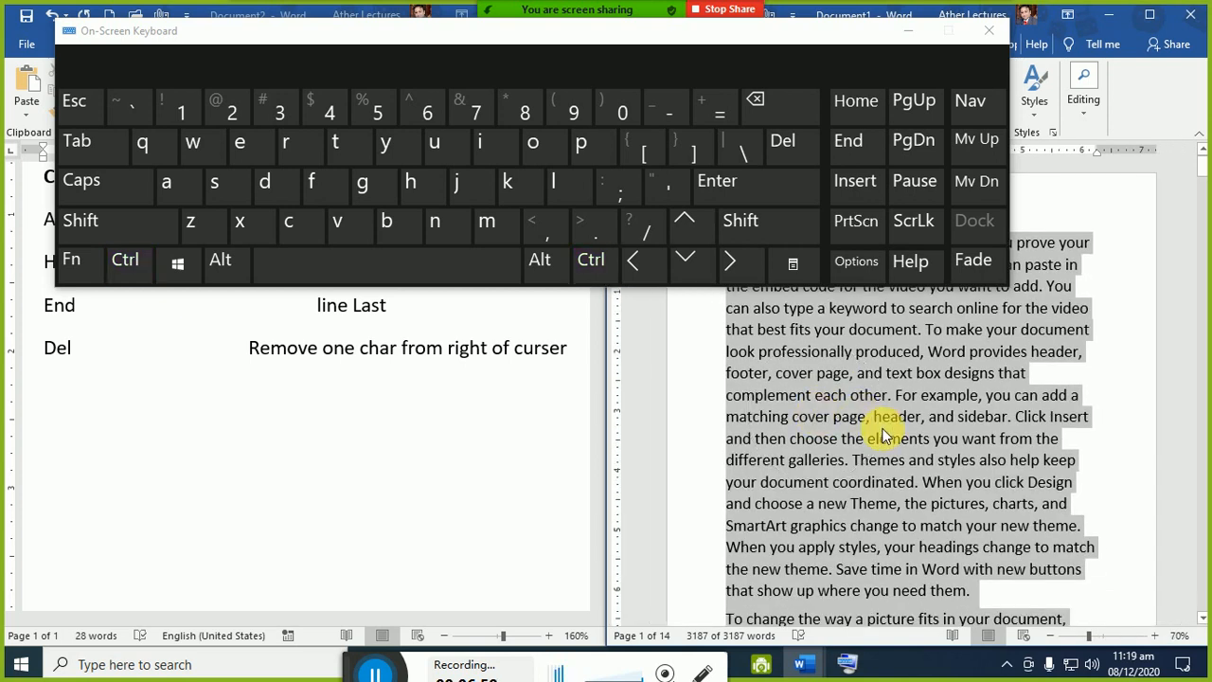
pyautogui.keyDown('ctrl'); pyautogui.scroll(-1, 886, 433); pyautogui.keyUp('ctrl')
pyautogui.hotkey('ctrl', '[')
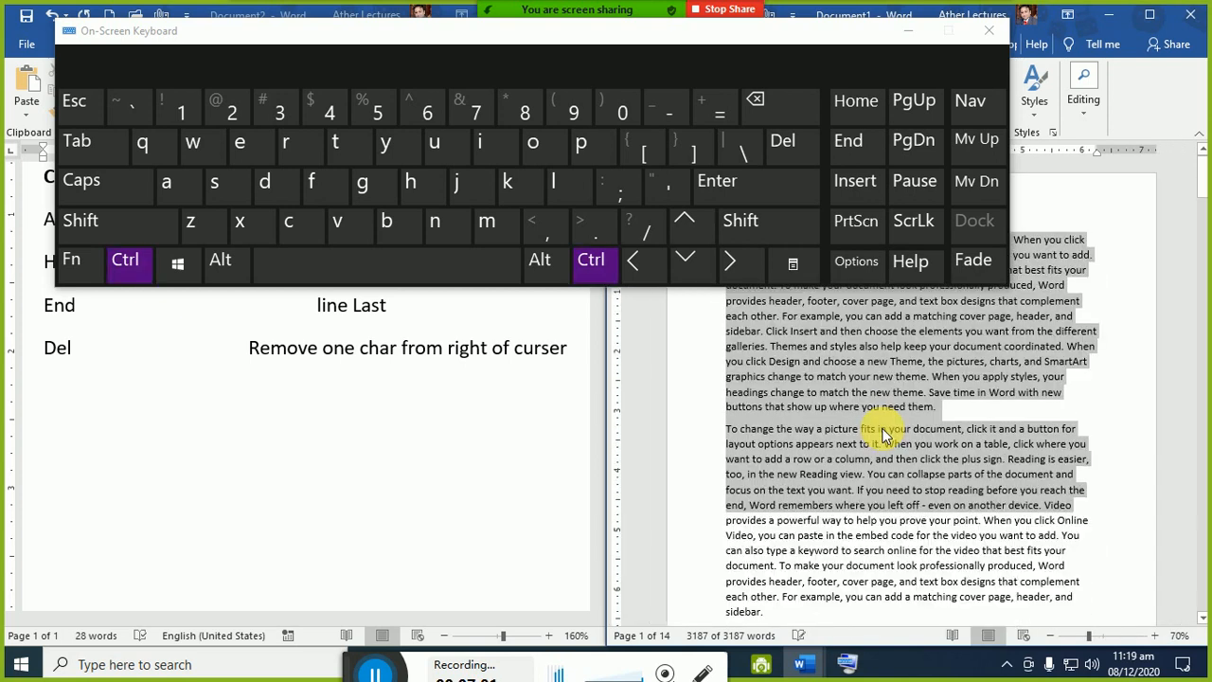
pyautogui.hotkey('ctrl', ']')
pyautogui.click(861, 383)
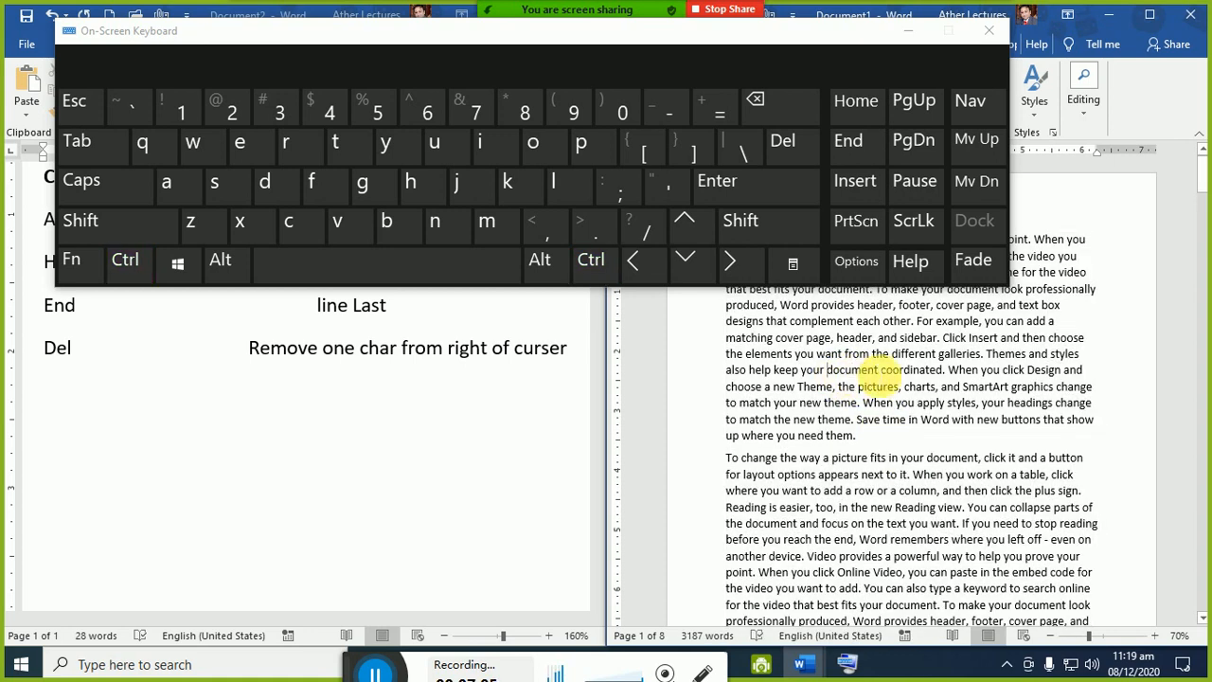
# - Place the insertion point after "docu" in "document coordinated" and delete forward through "Sma" of "SmartArt" with the on-screen Delete key
pyautogui.doubleClick(867, 374)
pyautogui.click(851, 386)
pyautogui.click(852, 370)
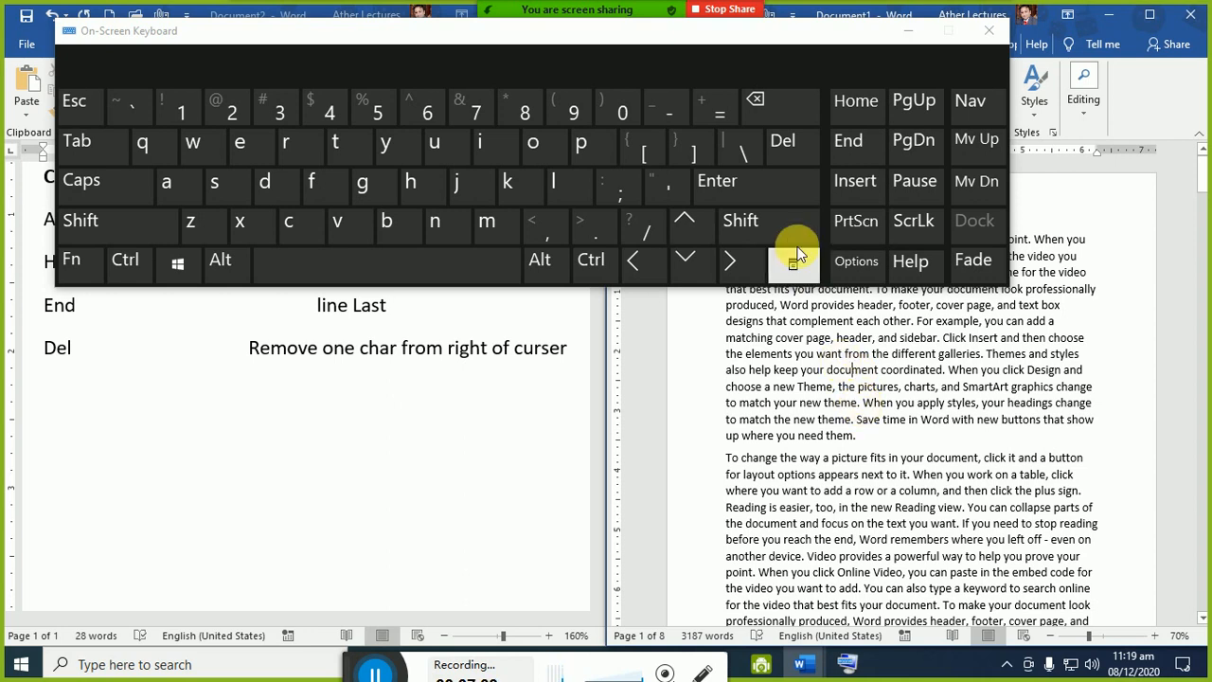
pyautogui.click(779, 143)
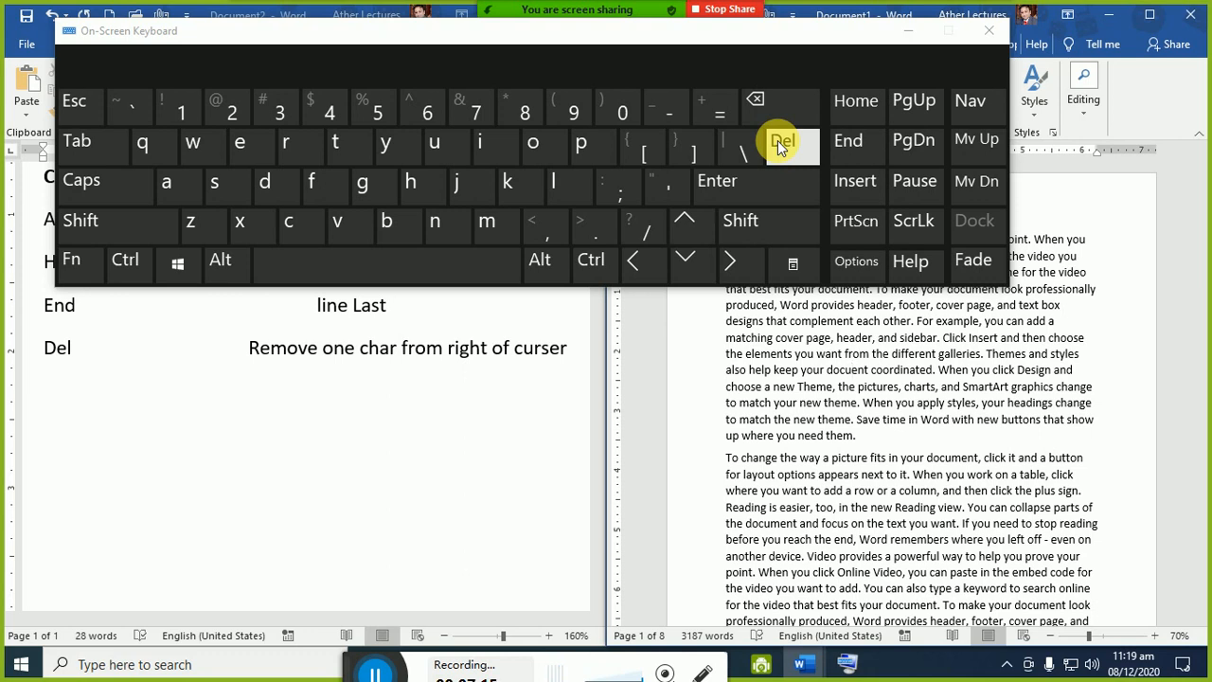
pyautogui.click(780, 144)
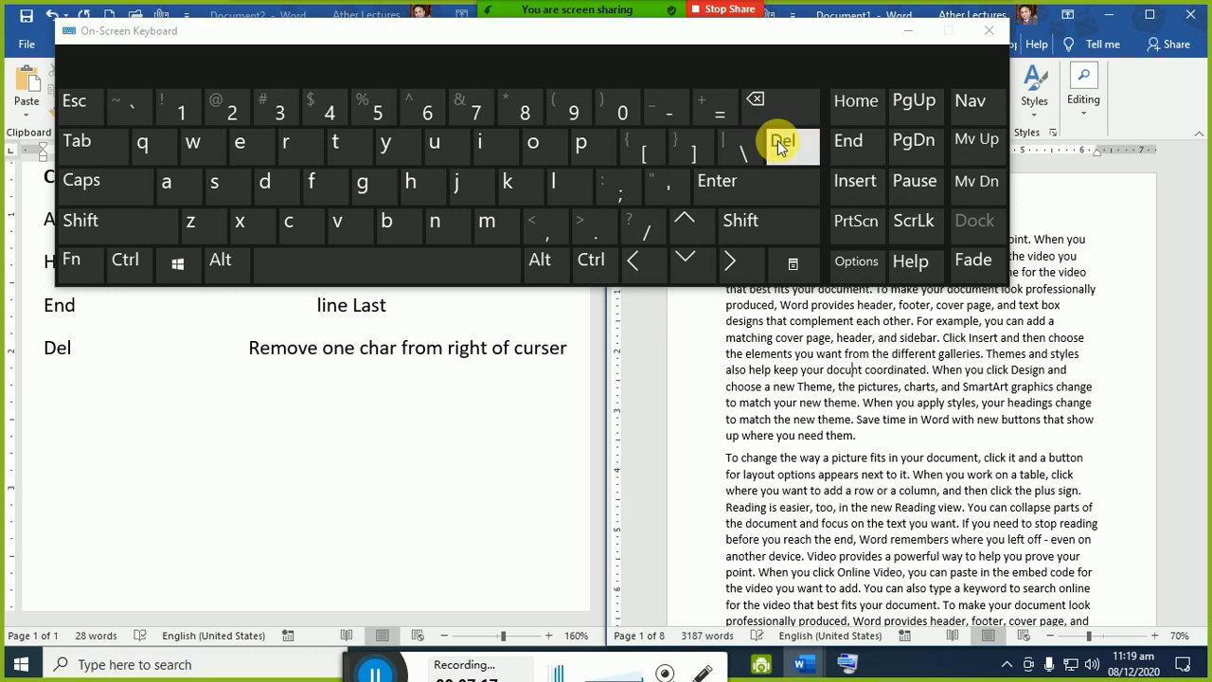
pyautogui.click(780, 144)
pyautogui.click(780, 144)
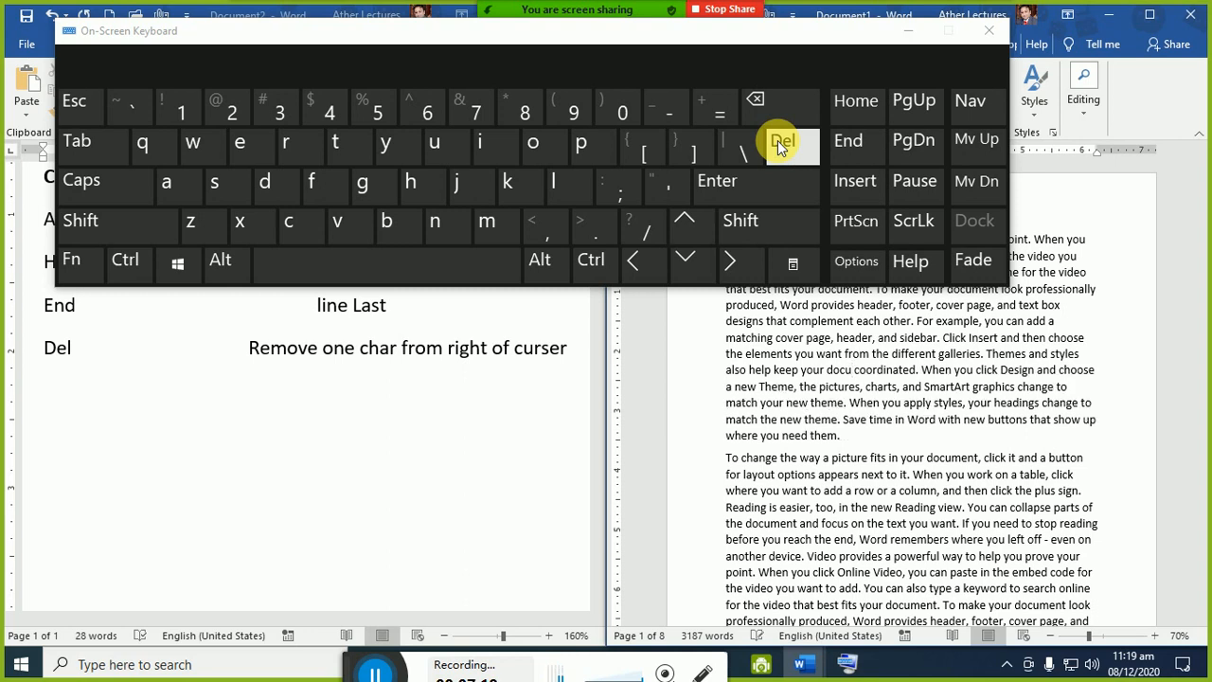
pyautogui.click(779, 144)
pyautogui.click(779, 144)
pyautogui.click(779, 144)
pyautogui.click(779, 144)
pyautogui.click(779, 144)
pyautogui.click(779, 144)
pyautogui.click(779, 144)
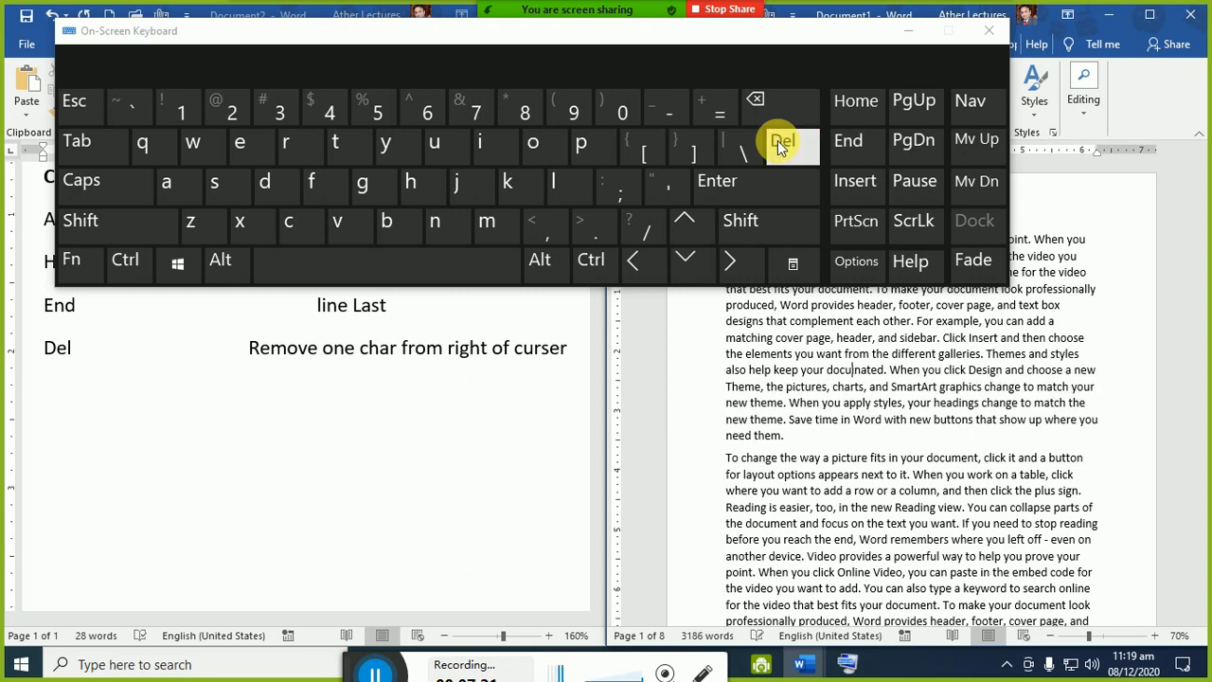
pyautogui.click(779, 144)
pyautogui.click(779, 144)
pyautogui.click(779, 144)
pyautogui.click(780, 144)
pyautogui.click(779, 143)
pyautogui.click(779, 143)
pyautogui.click(779, 144)
pyautogui.click(780, 144)
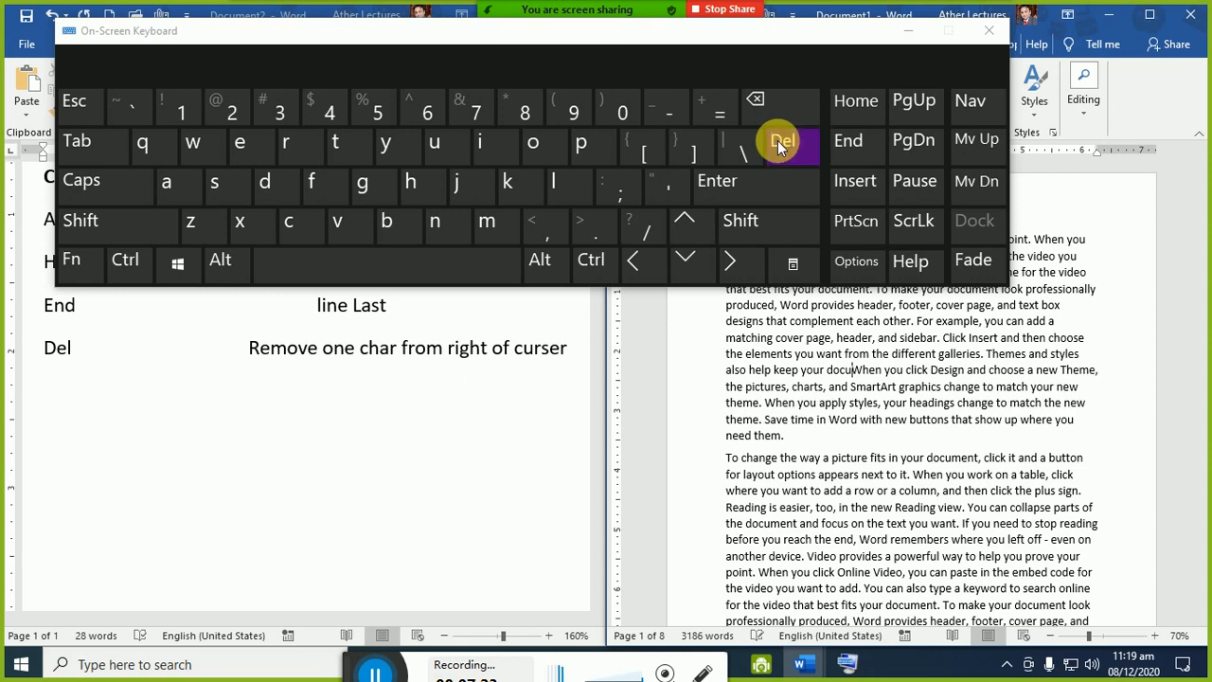
pyautogui.click(780, 144)
pyautogui.click(779, 144)
pyautogui.click(779, 144)
pyautogui.click(779, 144)
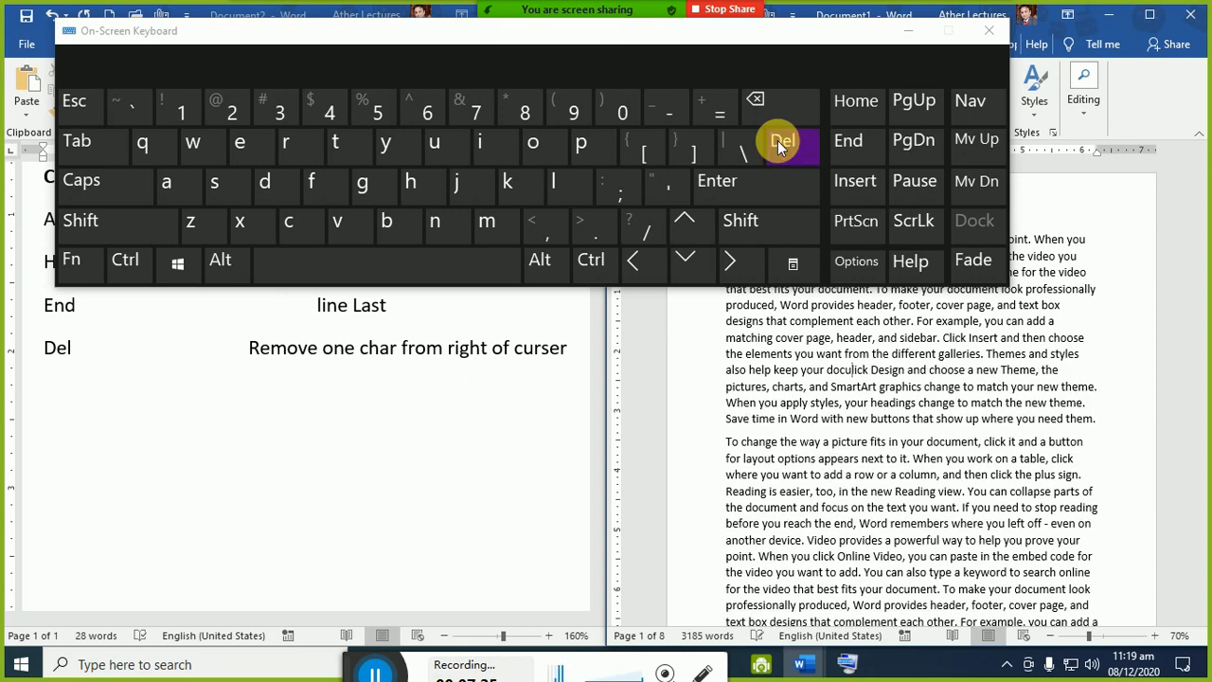
pyautogui.click(779, 143)
pyautogui.click(779, 144)
pyautogui.click(779, 144)
pyautogui.click(779, 144)
pyautogui.click(779, 144)
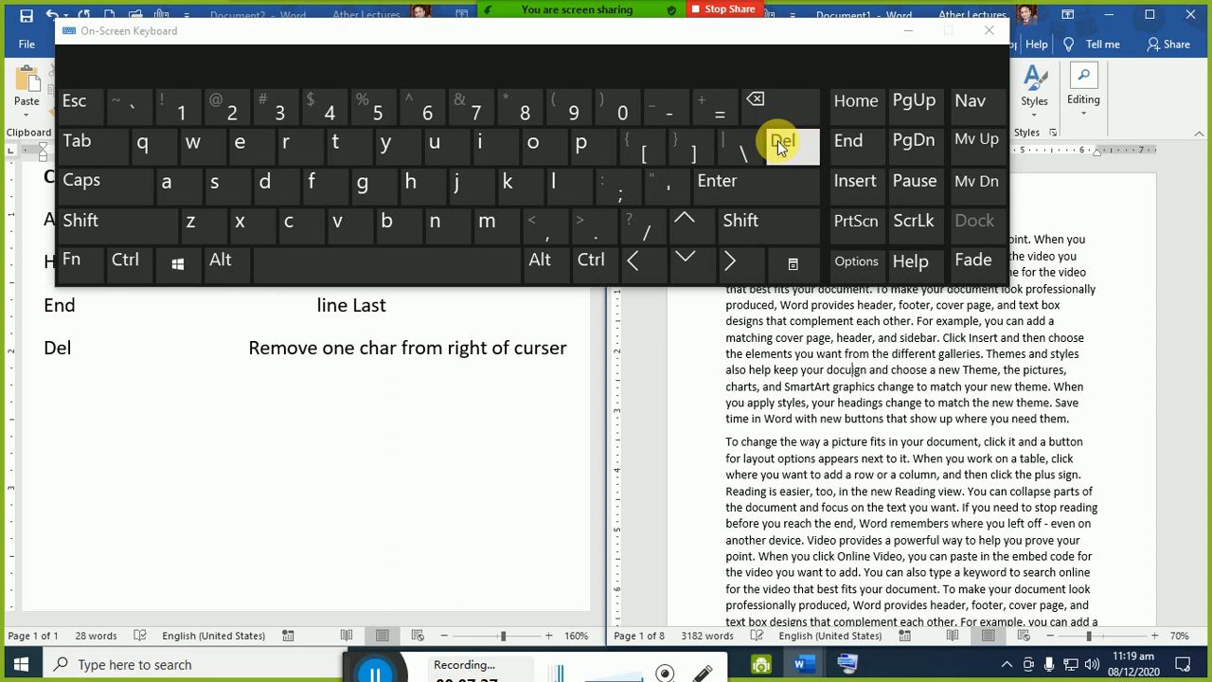
pyautogui.click(781, 144)
pyautogui.click(781, 144)
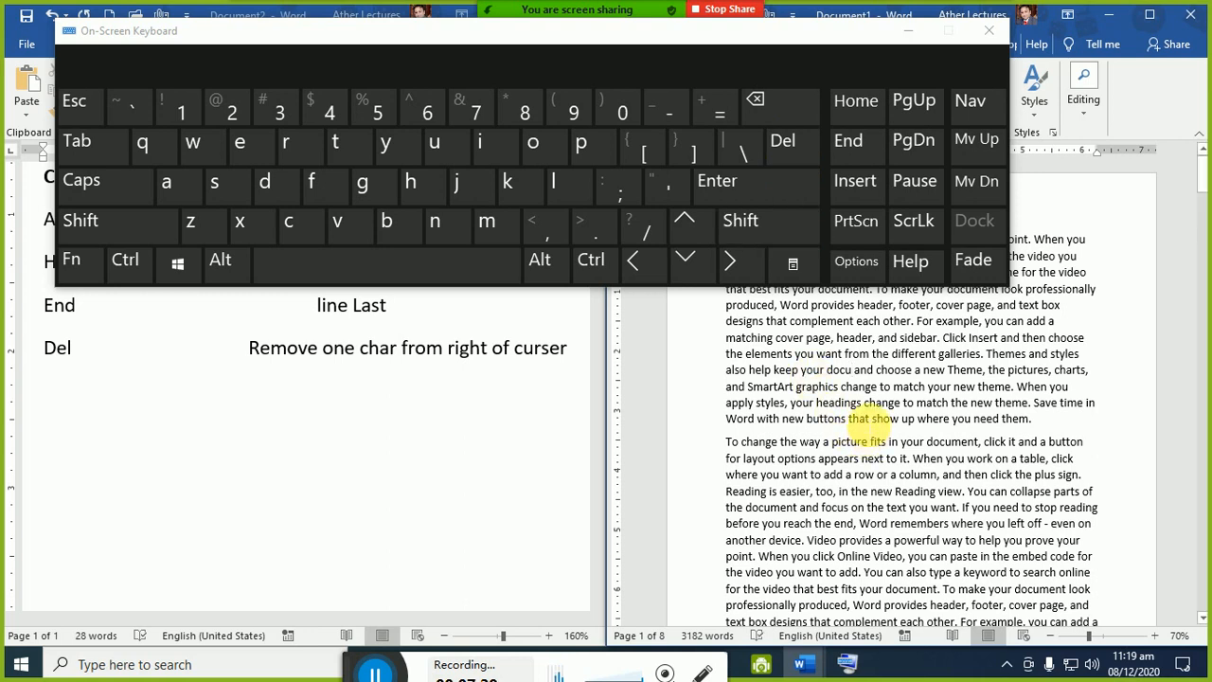
pyautogui.click(800, 159)
pyautogui.click(799, 159)
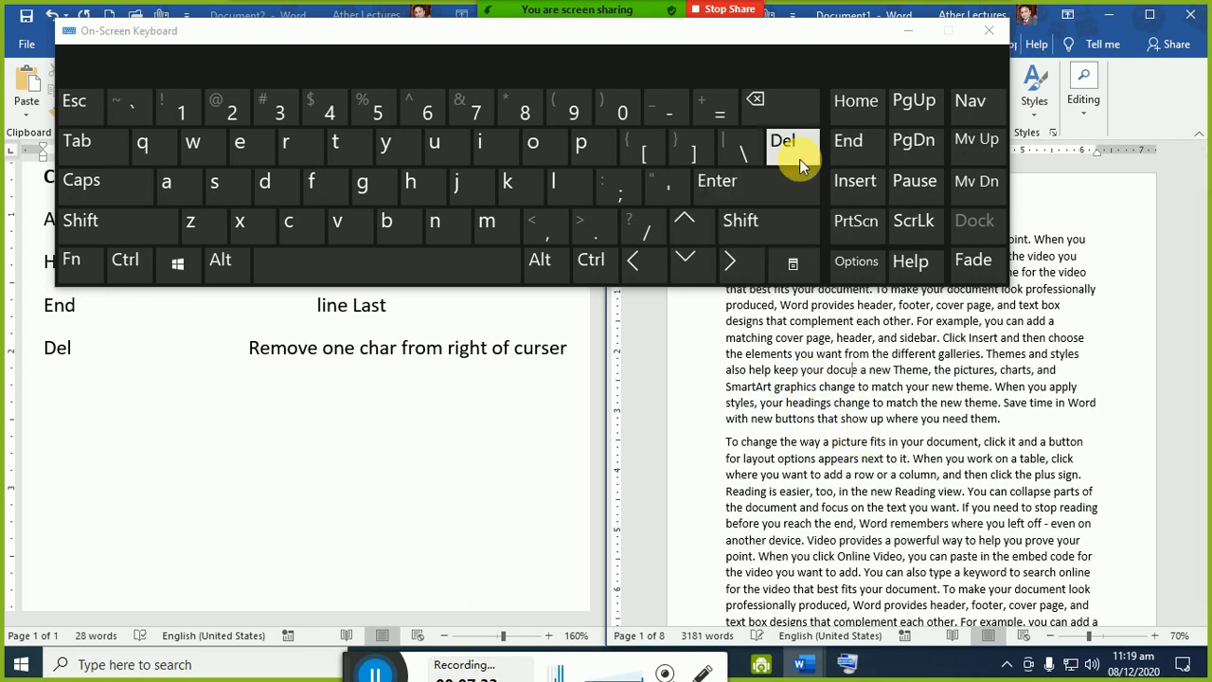
pyautogui.click(799, 159)
pyautogui.click(799, 159)
pyautogui.click(799, 159)
pyautogui.click(799, 159)
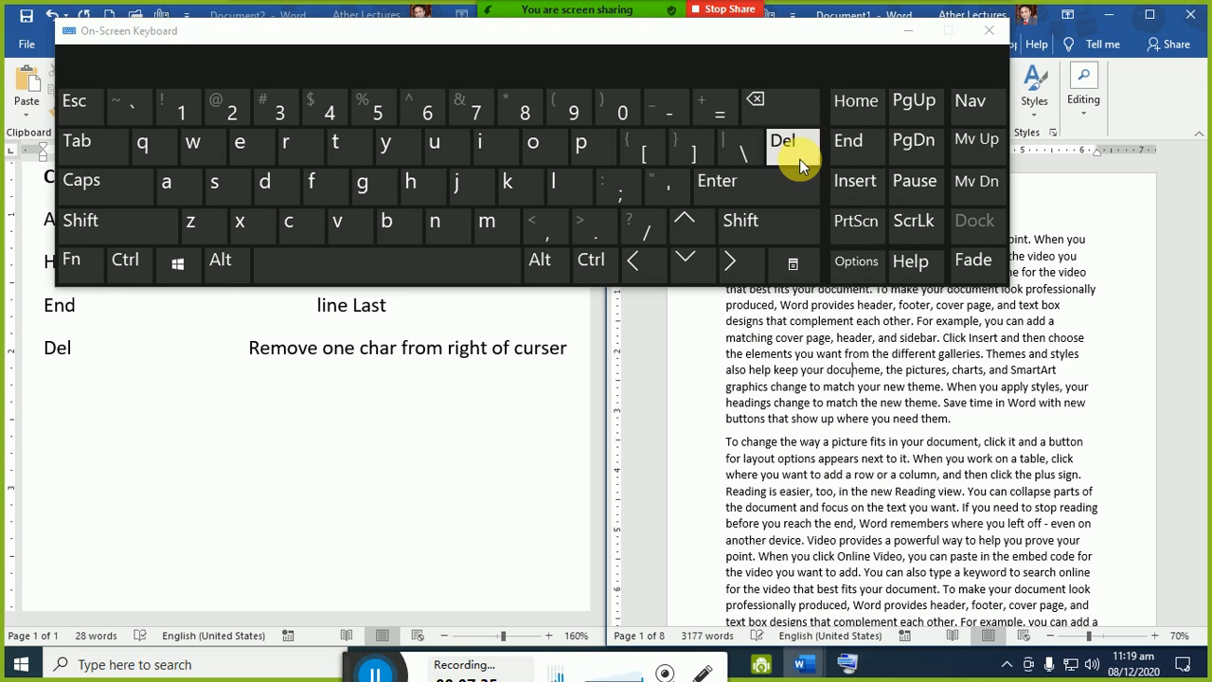
pyautogui.click(799, 159)
pyautogui.click(799, 160)
pyautogui.click(799, 159)
pyautogui.click(799, 159)
pyautogui.click(799, 159)
pyautogui.click(799, 159)
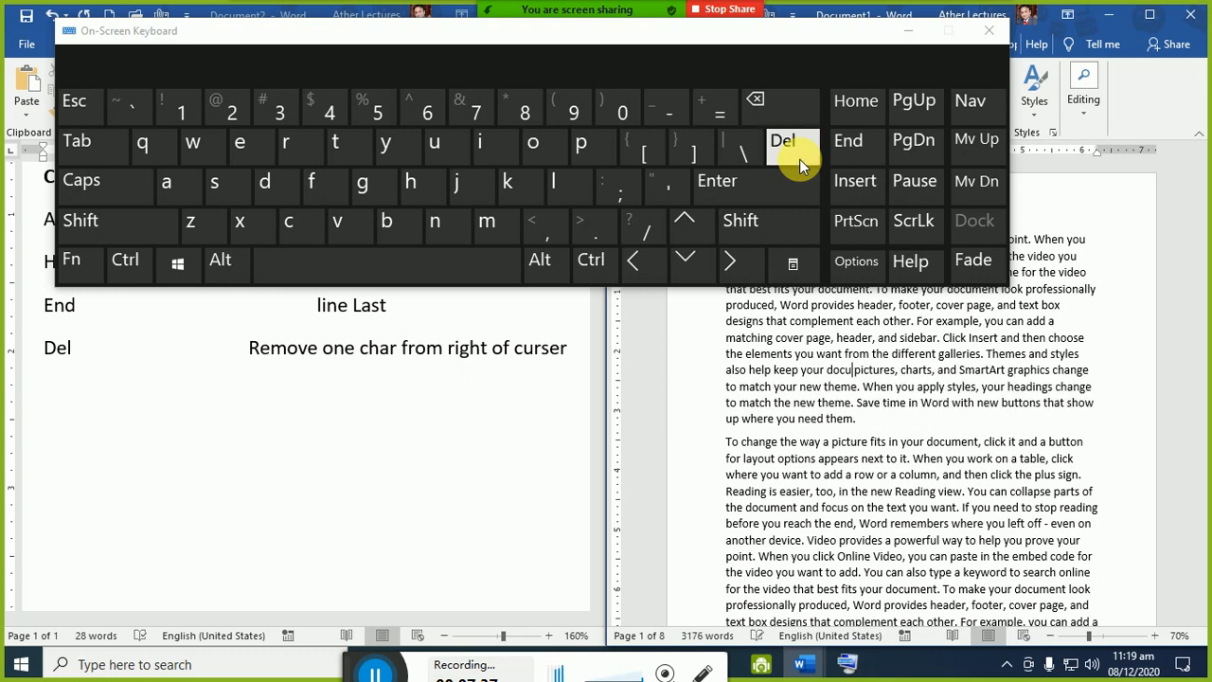
pyautogui.click(799, 159)
pyautogui.click(799, 159)
pyautogui.click(799, 159)
pyautogui.click(799, 159)
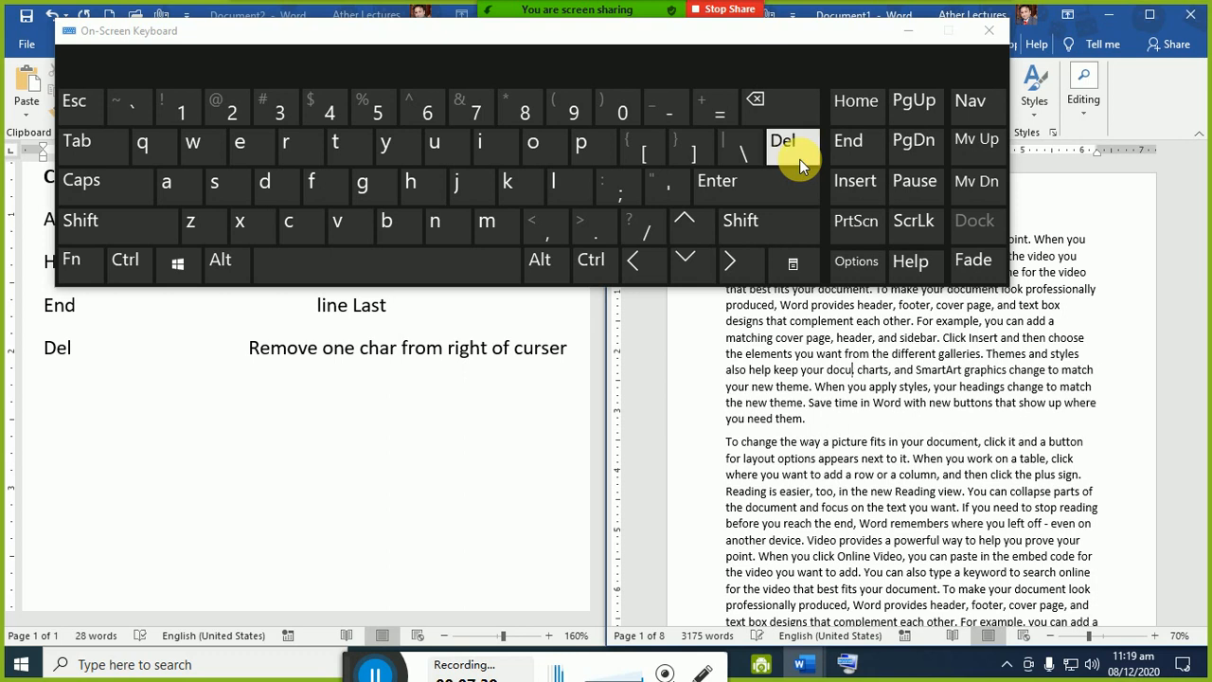
pyautogui.click(799, 159)
pyautogui.click(799, 159)
pyautogui.click(800, 159)
pyautogui.click(799, 159)
pyautogui.click(800, 159)
pyautogui.click(799, 159)
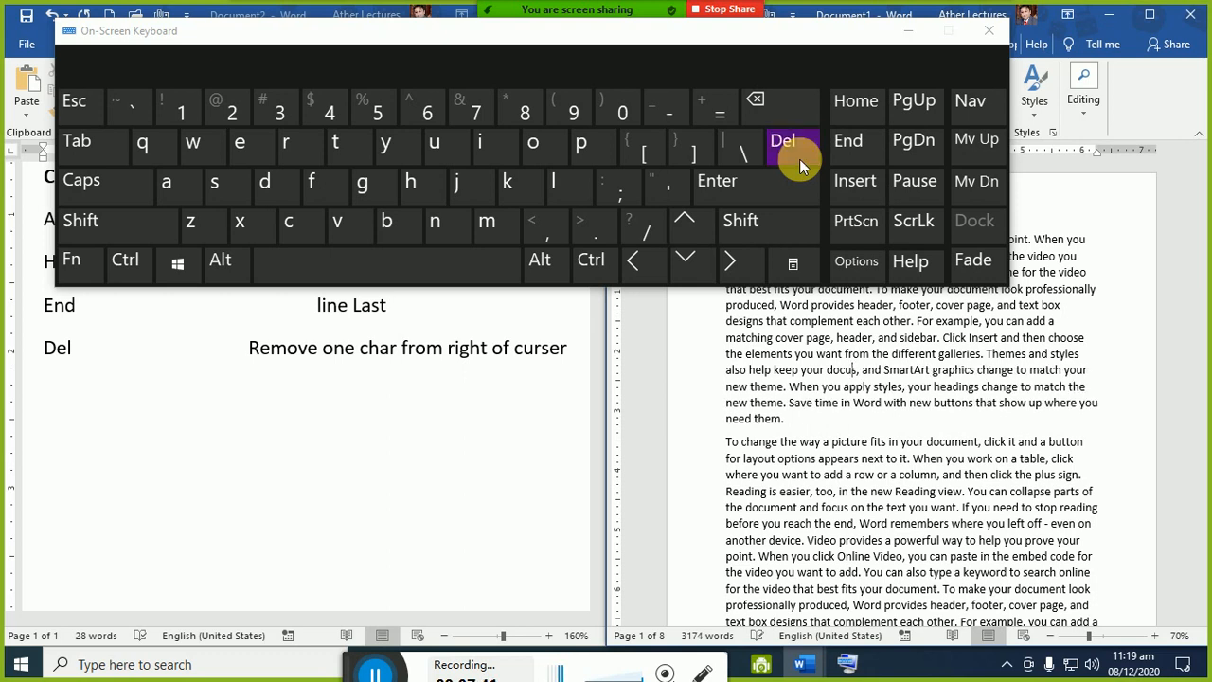
pyautogui.click(799, 159)
pyautogui.click(800, 159)
pyautogui.click(800, 159)
pyautogui.click(799, 159)
pyautogui.click(799, 159)
pyautogui.click(799, 159)
pyautogui.click(799, 159)
pyautogui.click(799, 159)
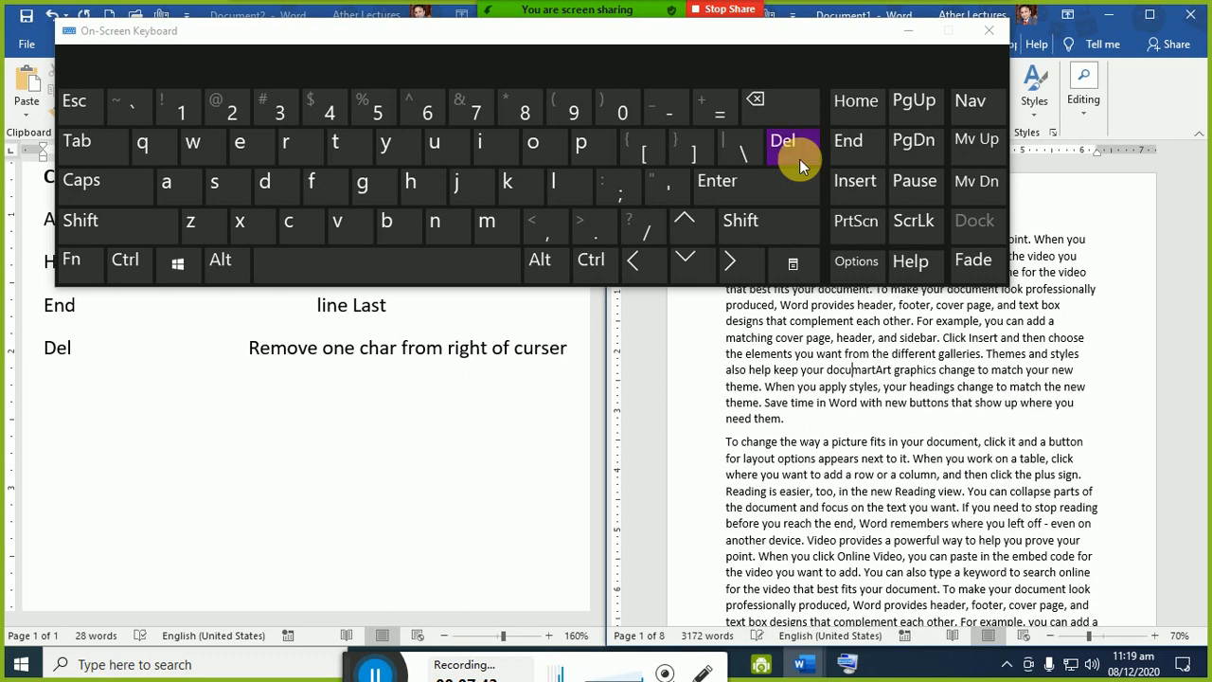
pyautogui.click(799, 159)
pyautogui.click(799, 159)
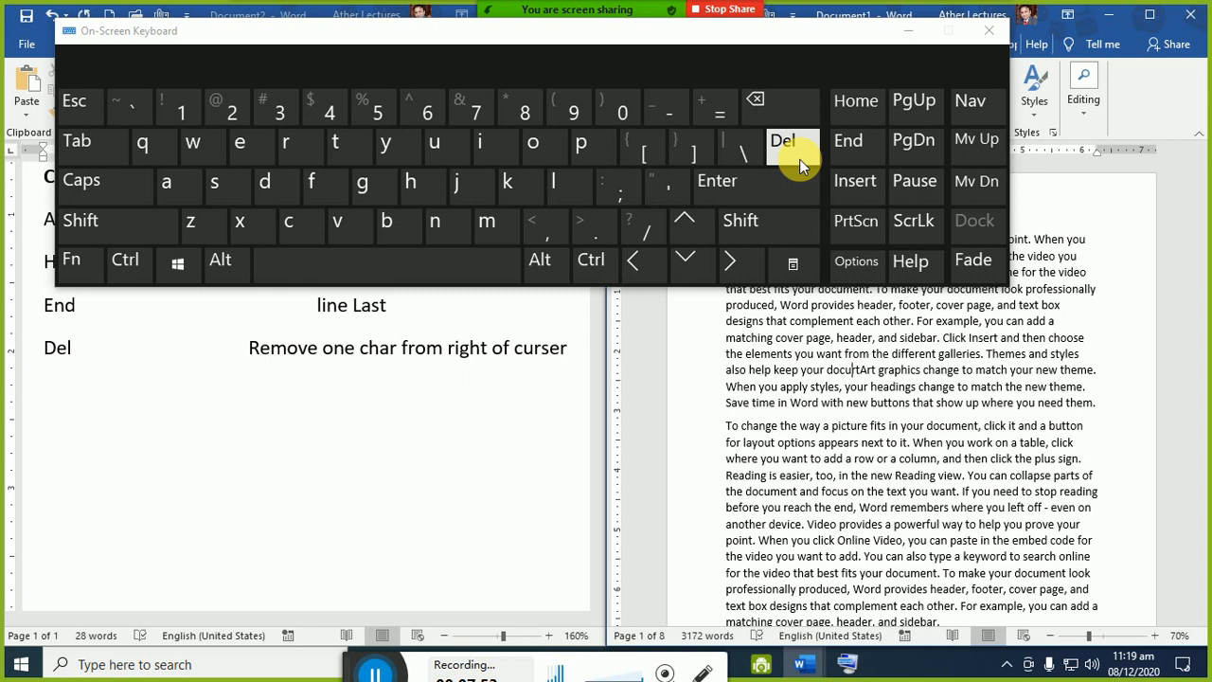
# - Place the insertion point before "Art" in "docurtArt" and delete "keep your docurt" backwards with the on-screen Backspace key
pyautogui.click(772, 111)
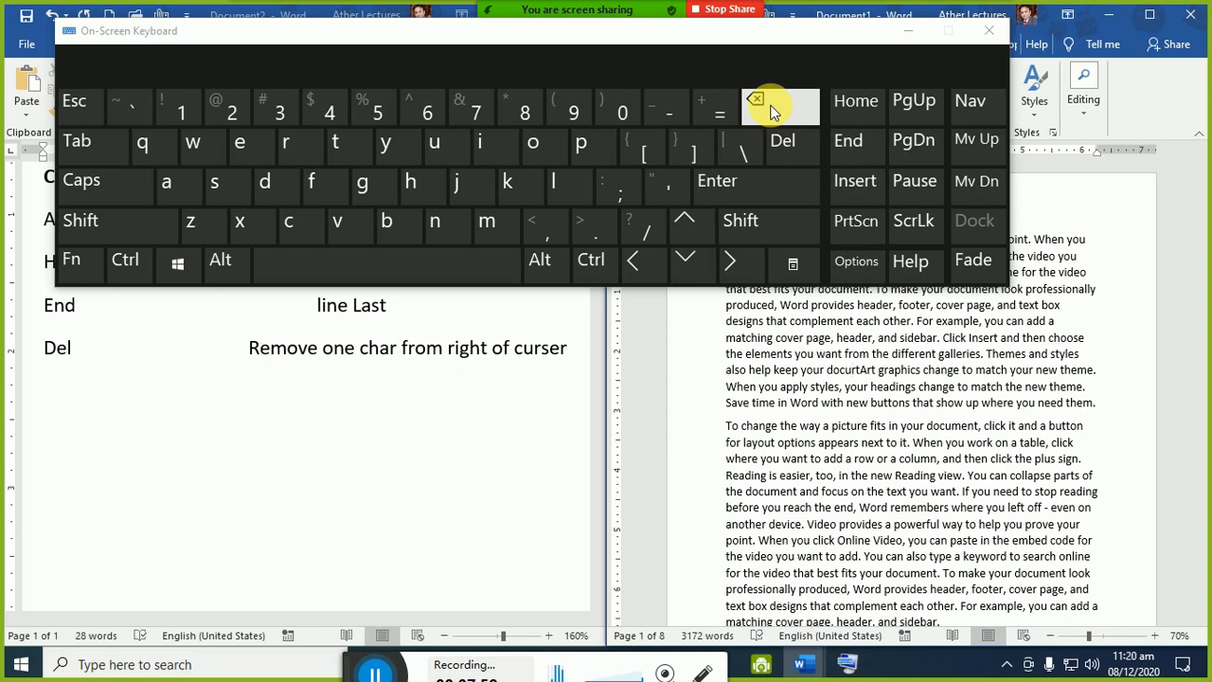
pyautogui.click(319, 384)
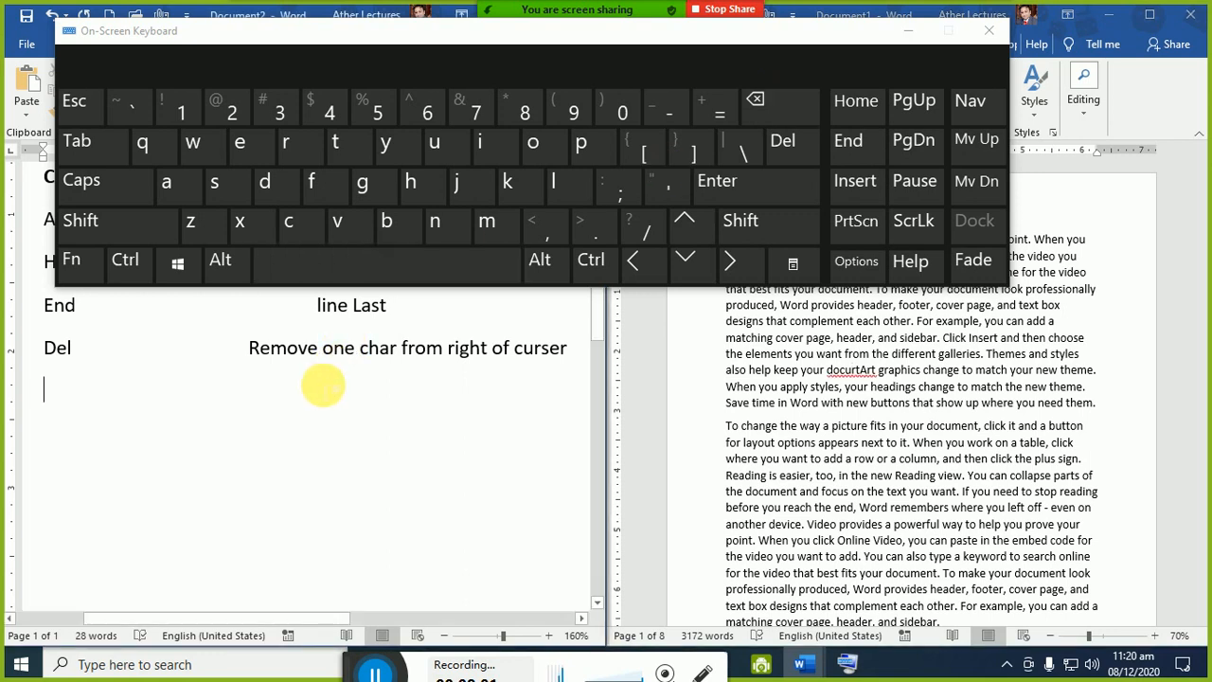
pyautogui.click(863, 375)
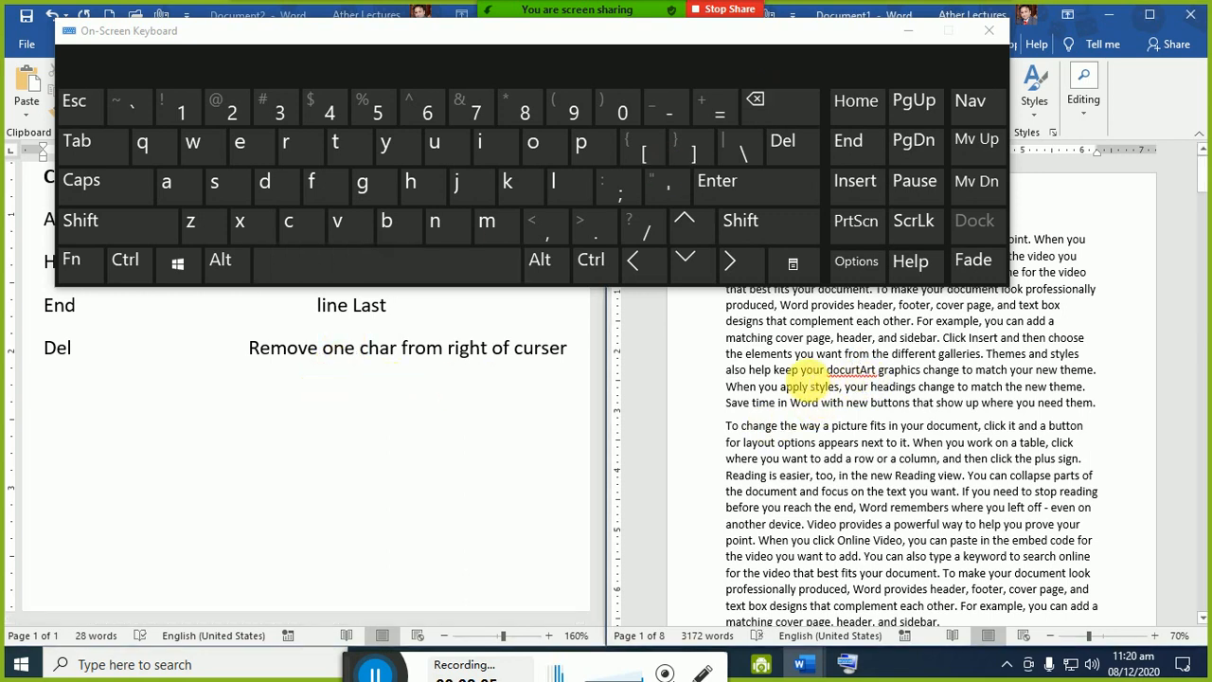
pyautogui.click(774, 111)
pyautogui.click(773, 111)
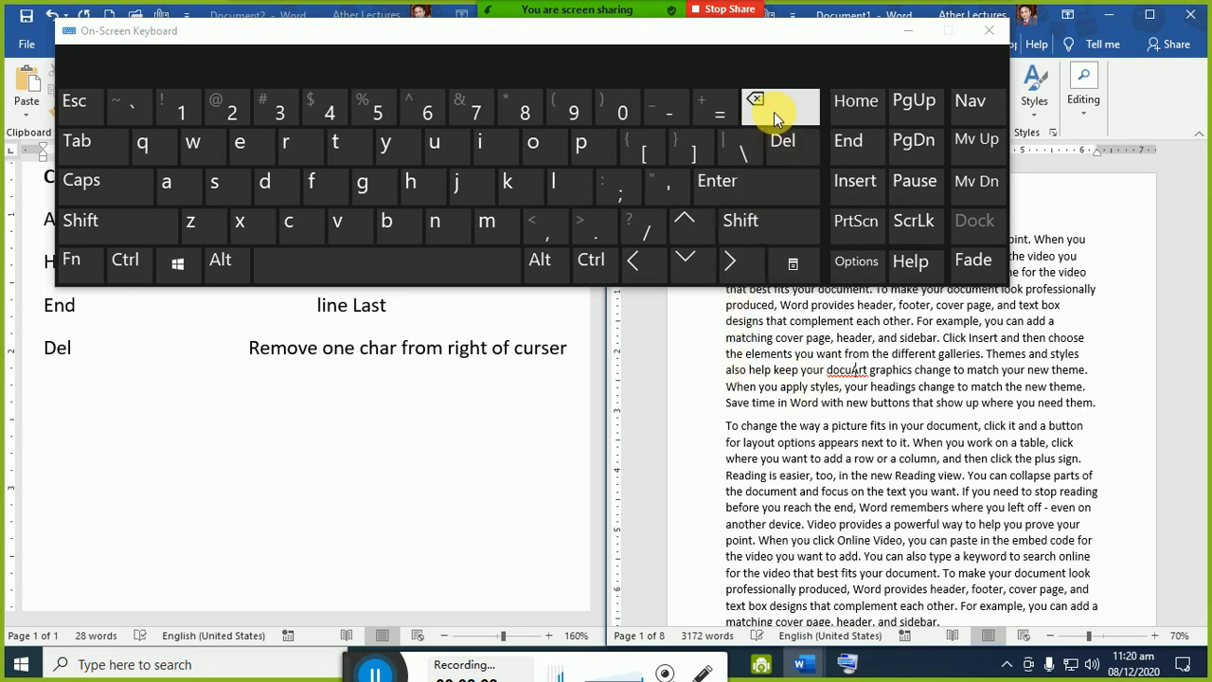
pyautogui.click(774, 111)
pyautogui.click(773, 112)
pyautogui.click(774, 112)
pyautogui.click(773, 112)
pyautogui.click(774, 112)
pyautogui.click(774, 112)
pyautogui.click(773, 112)
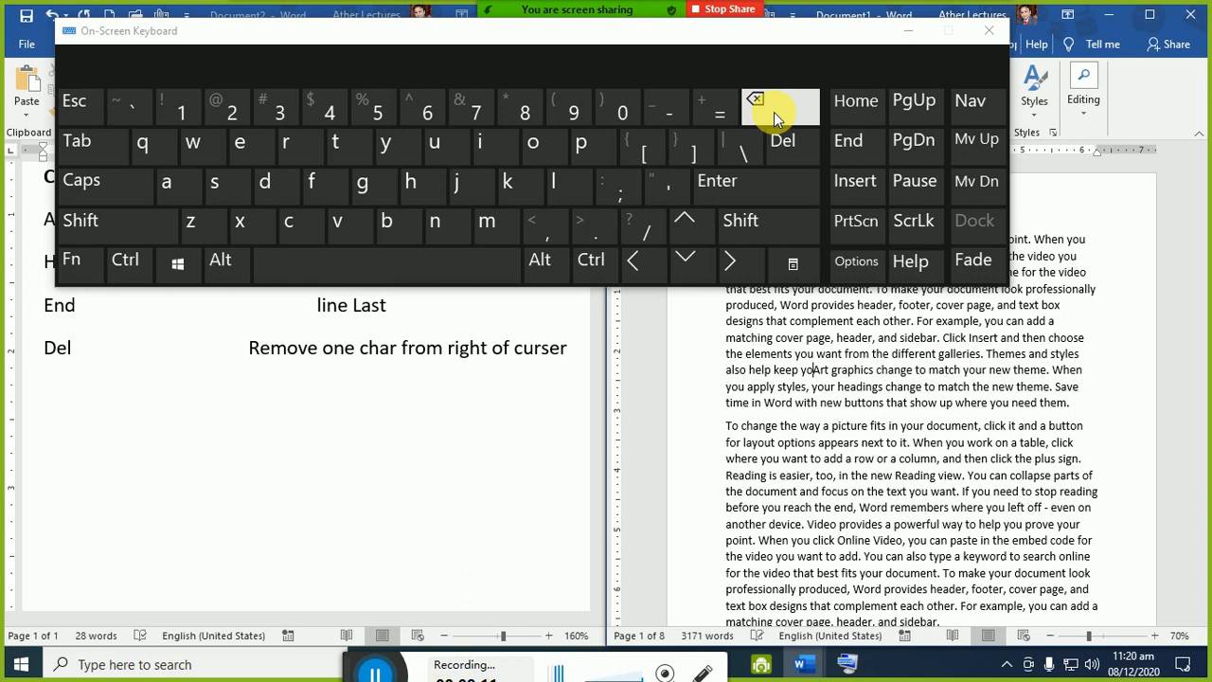
pyautogui.click(773, 112)
pyautogui.click(773, 112)
pyautogui.click(774, 111)
pyautogui.click(773, 112)
pyautogui.click(773, 112)
pyautogui.click(774, 112)
pyautogui.click(774, 112)
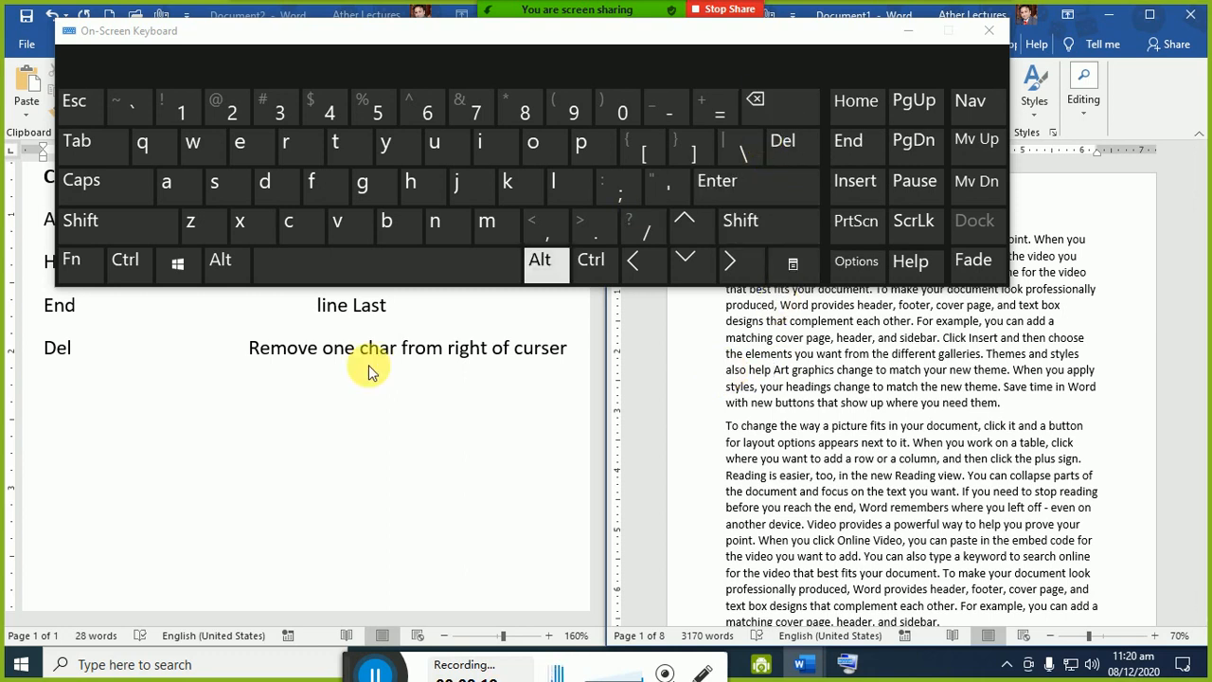
# - Add a "Backspace" entry below Del in the key list with the description "Remove one char from left of curser"
pyautogui.click(64, 396)
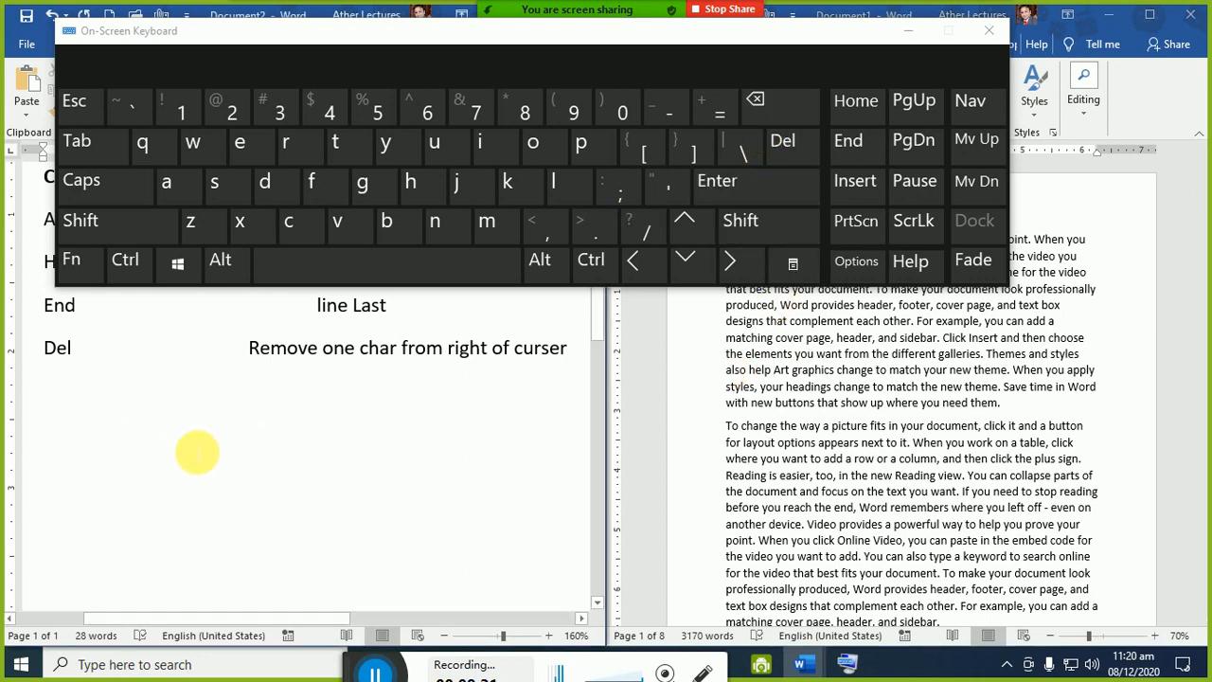
pyautogui.write('Backspace')
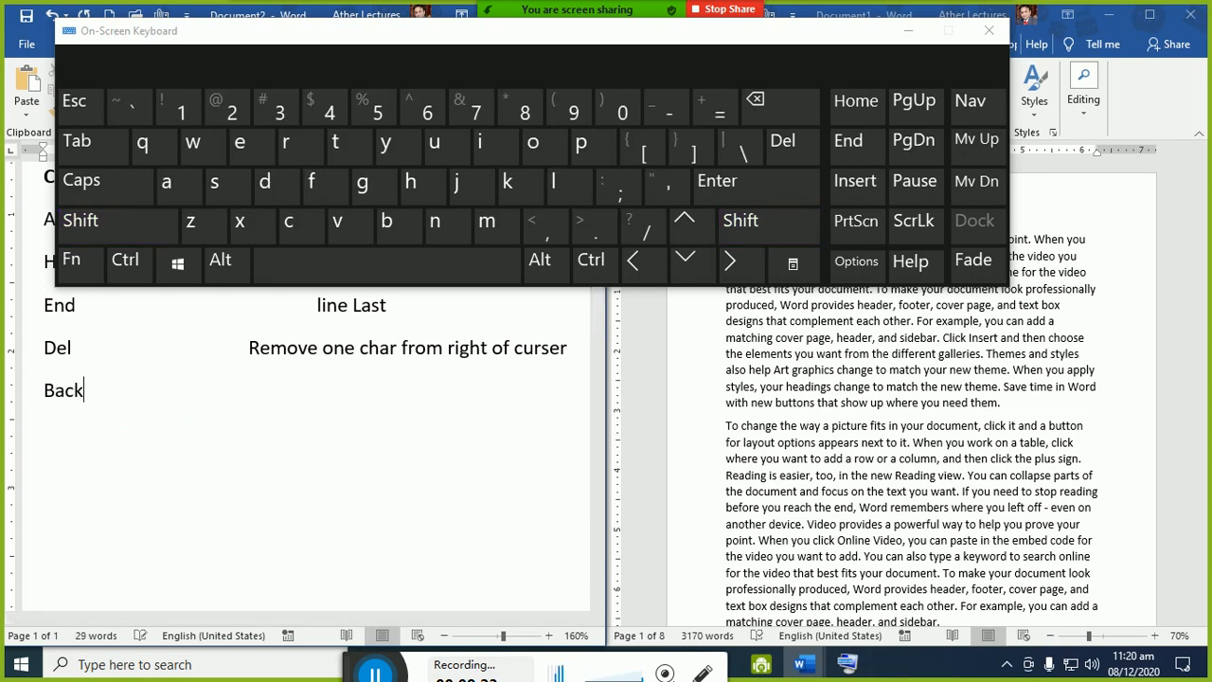
pyautogui.press('Tab')
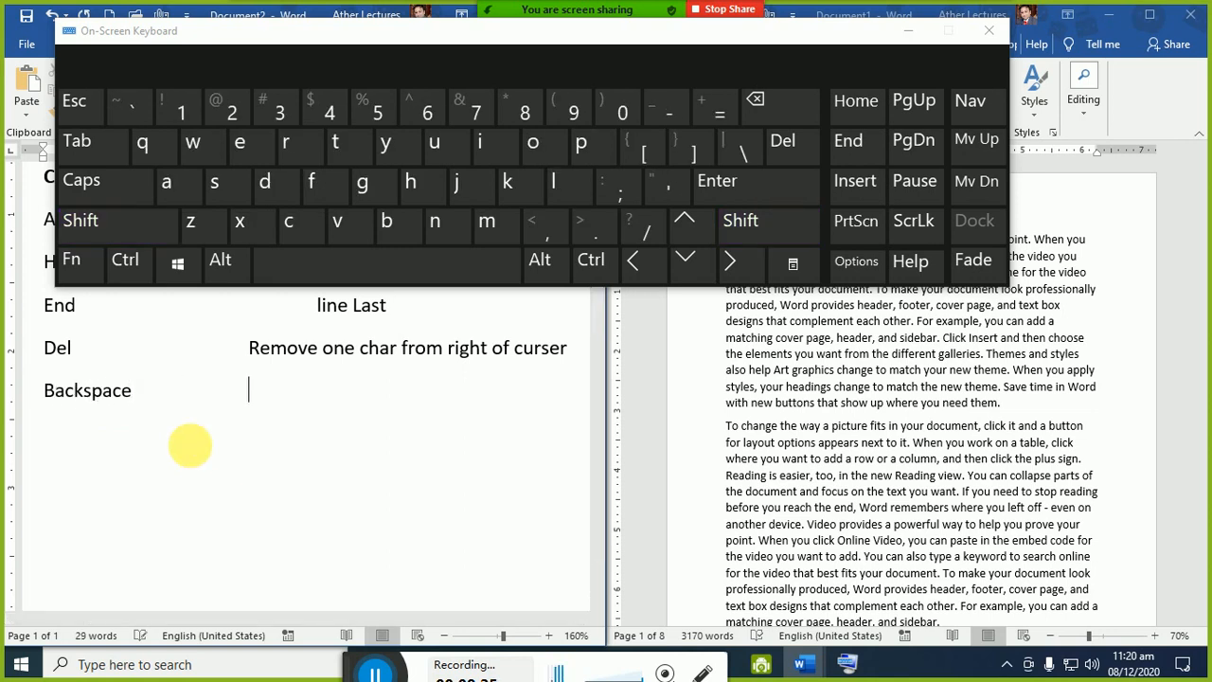
pyautogui.write('Remove on')
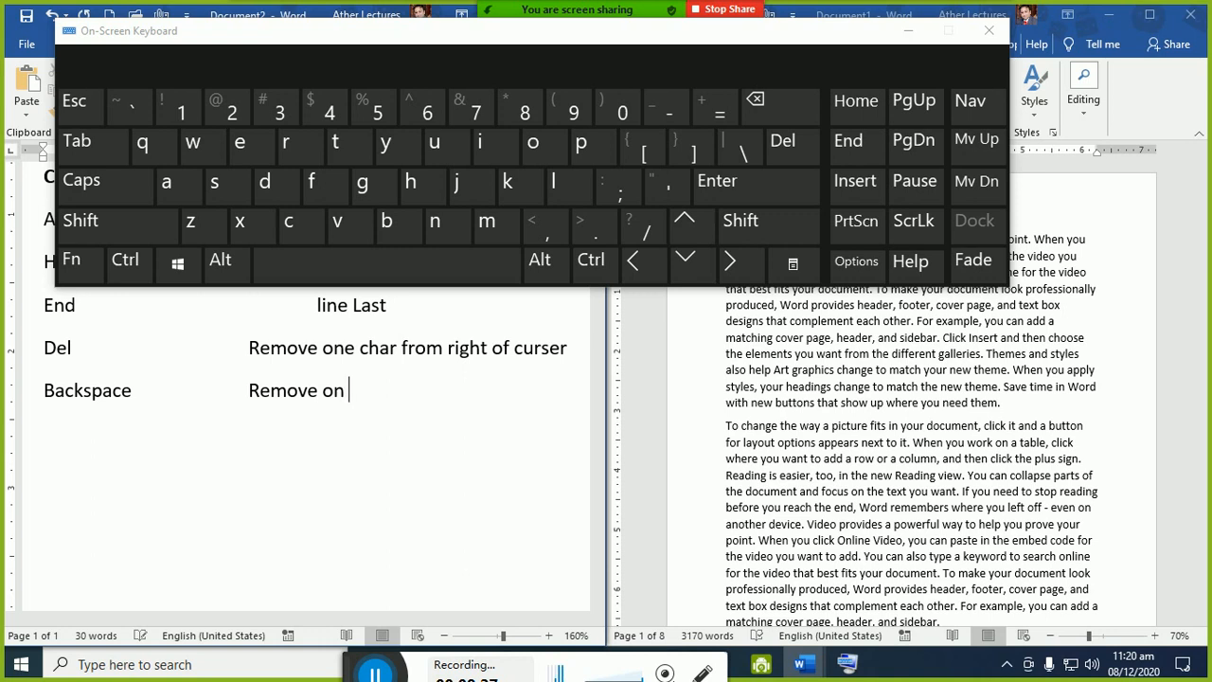
pyautogui.write('e char fro')
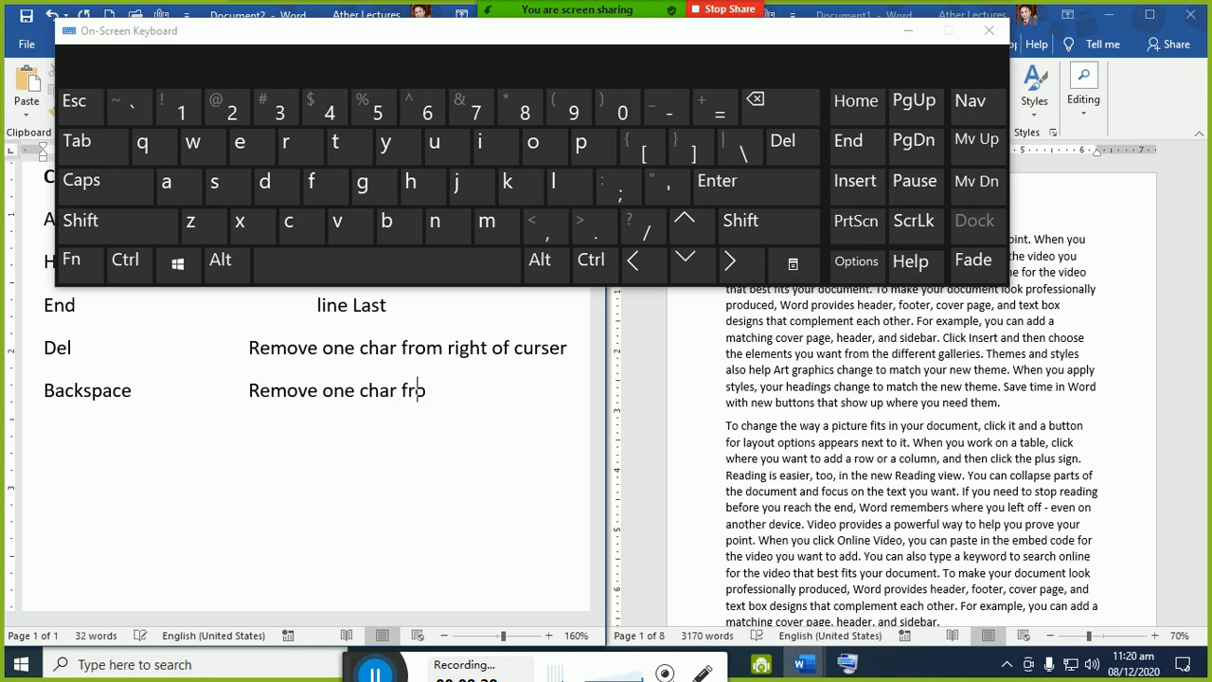
pyautogui.write('m left of curser')
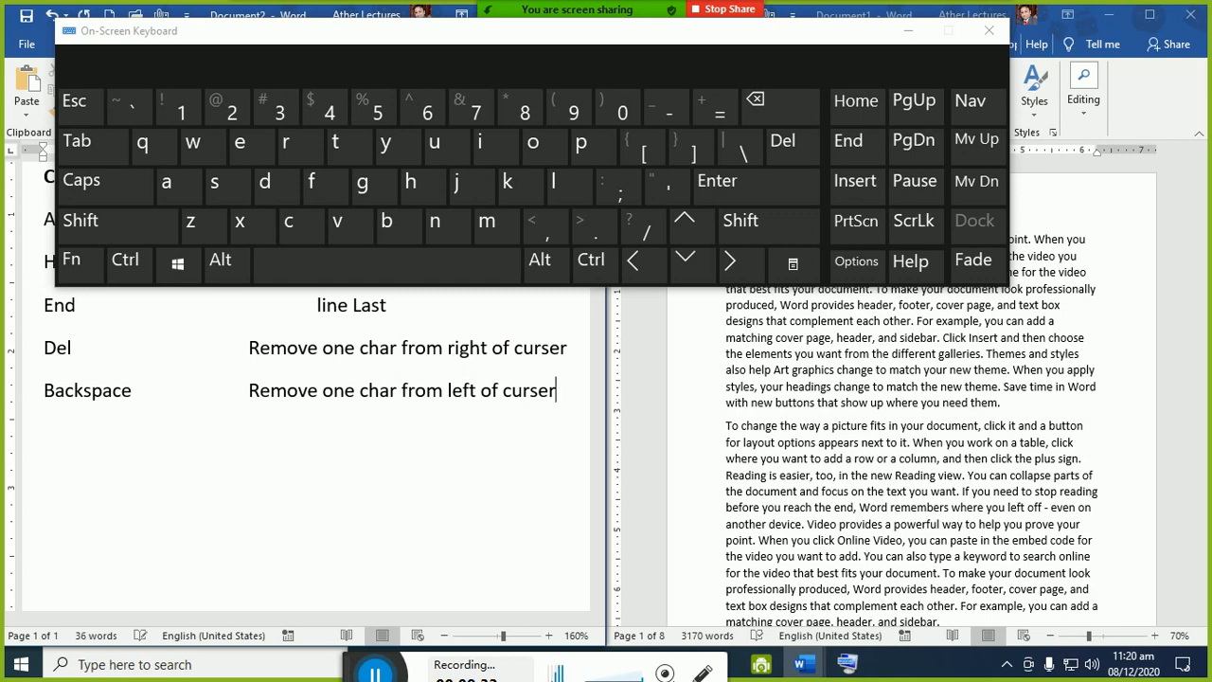
pyautogui.write('3')
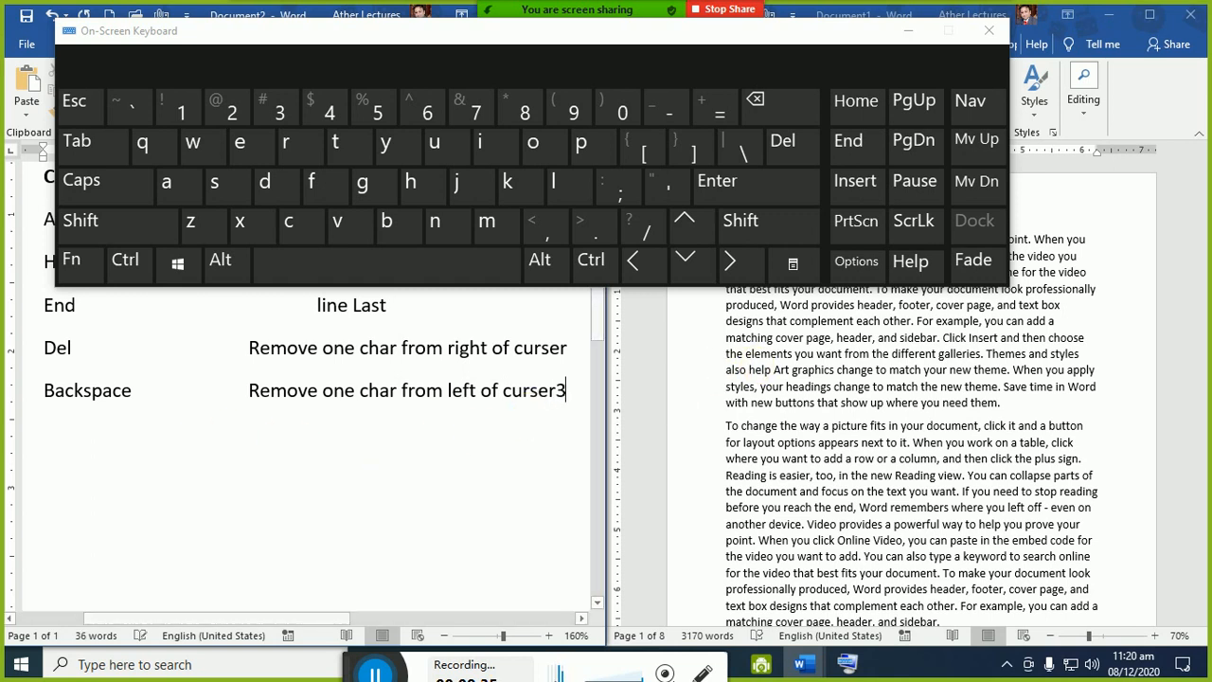
pyautogui.press('BackSpace')
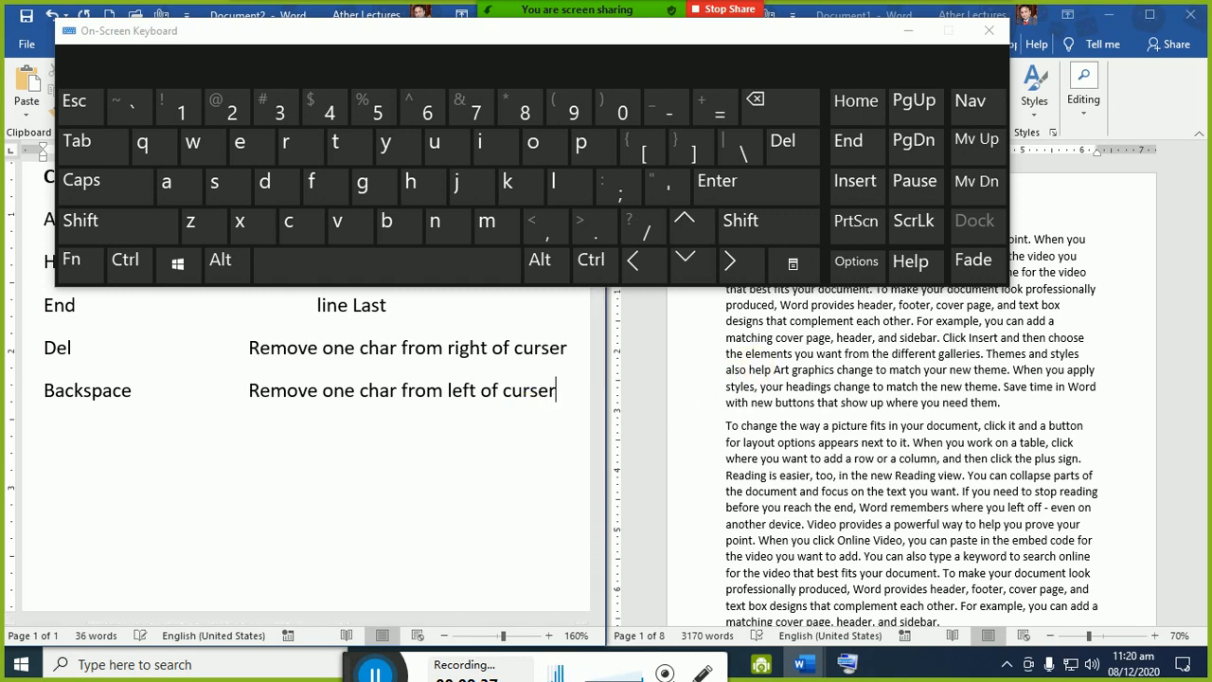
pyautogui.press('Return')
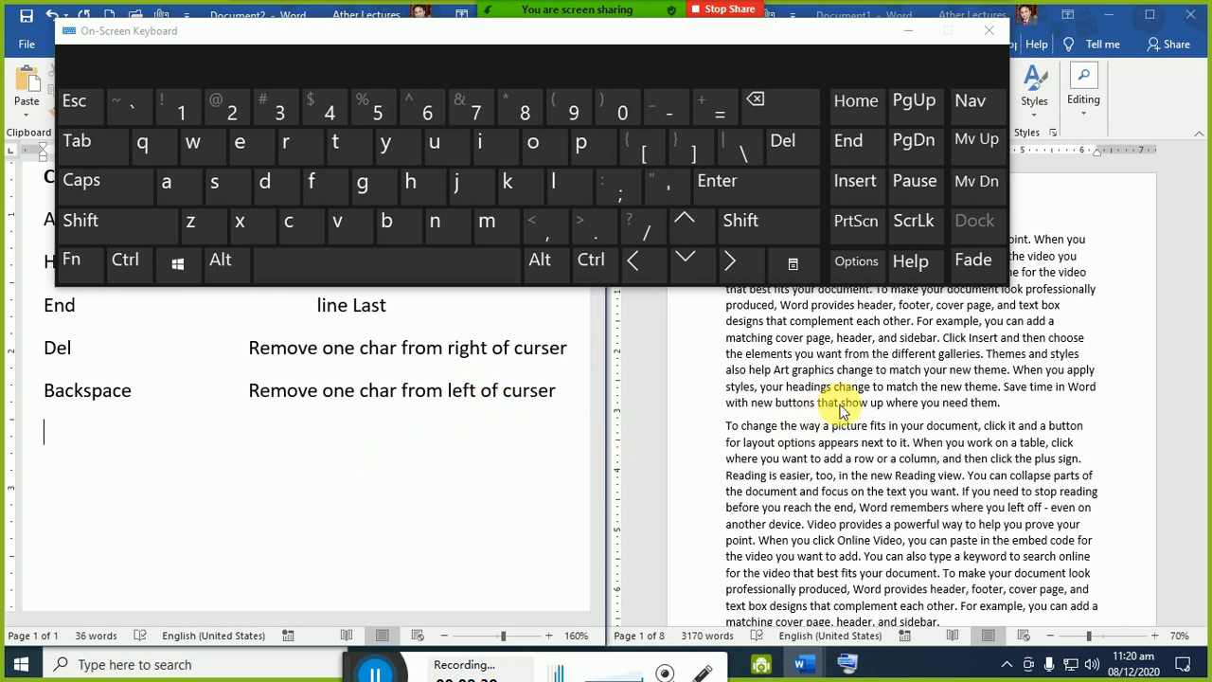
# - Enlarge the font size of all text in the sample document by several increments
pyautogui.click(876, 386)
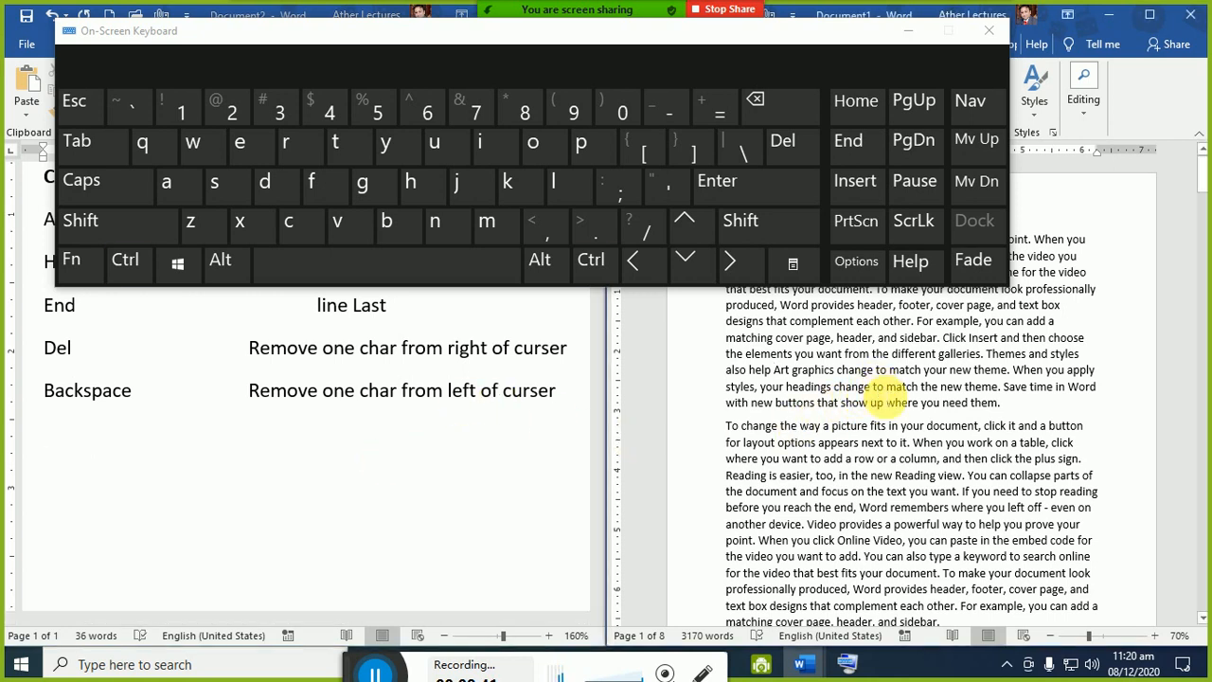
pyautogui.hotkey('ctrl', 'a')
pyautogui.hotkey('ctrl', ']')
pyautogui.hotkey('ctrl', ']')
pyautogui.hotkey('ctrl', ']')
pyautogui.hotkey('ctrl', ']')
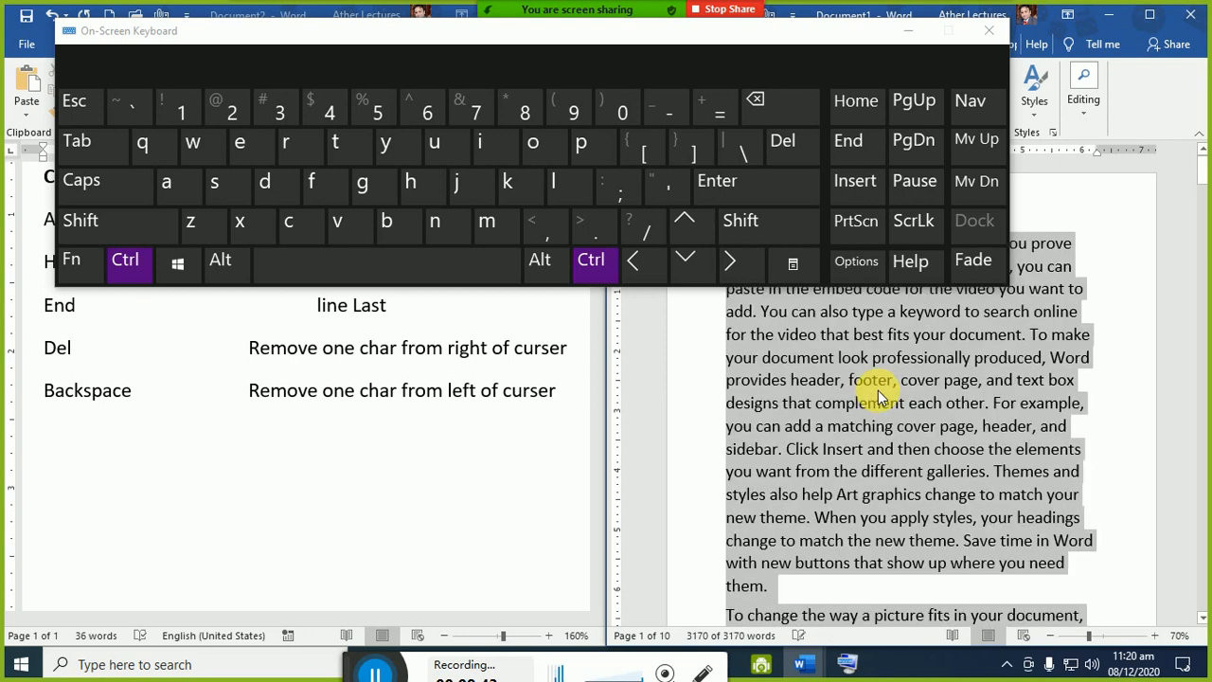
pyautogui.hotkey('ctrl', ']')
pyautogui.hotkey('ctrl', ']')
pyautogui.hotkey('ctrl', ']')
# - Place the insertion point before "look" in the enlarged sample text and delete forward through "look professionally pro"
pyautogui.click(869, 417)
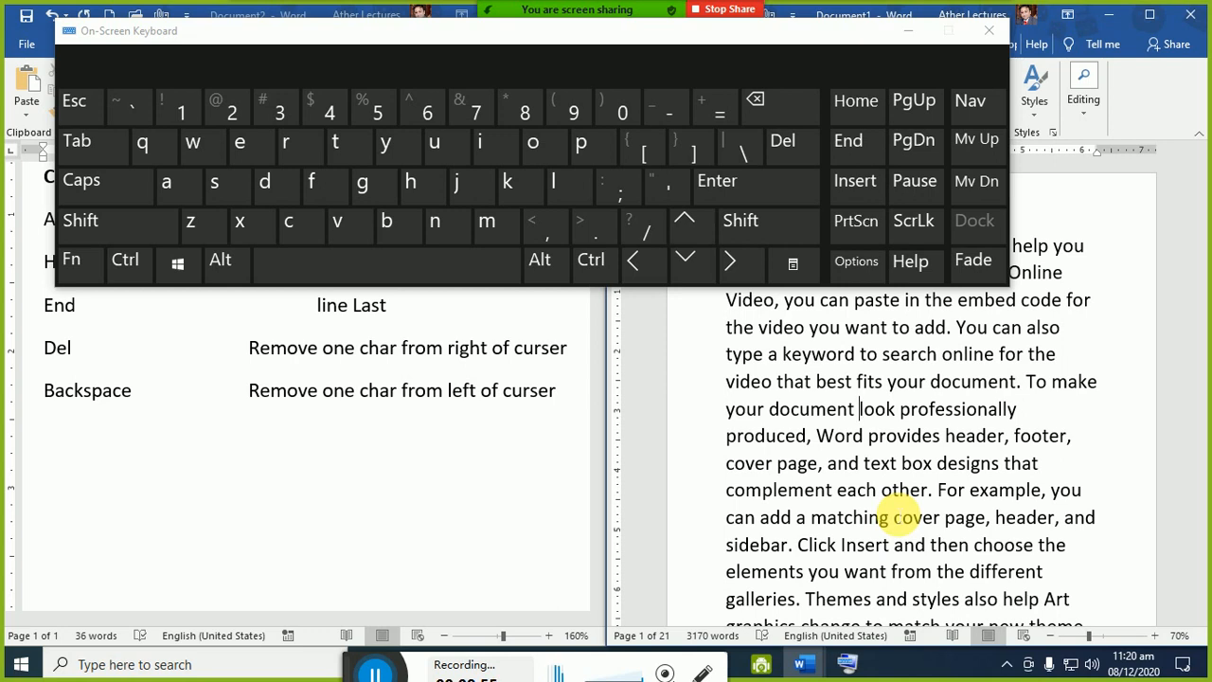
pyautogui.press('Delete')
pyautogui.press('Delete')
pyautogui.press('Delete')
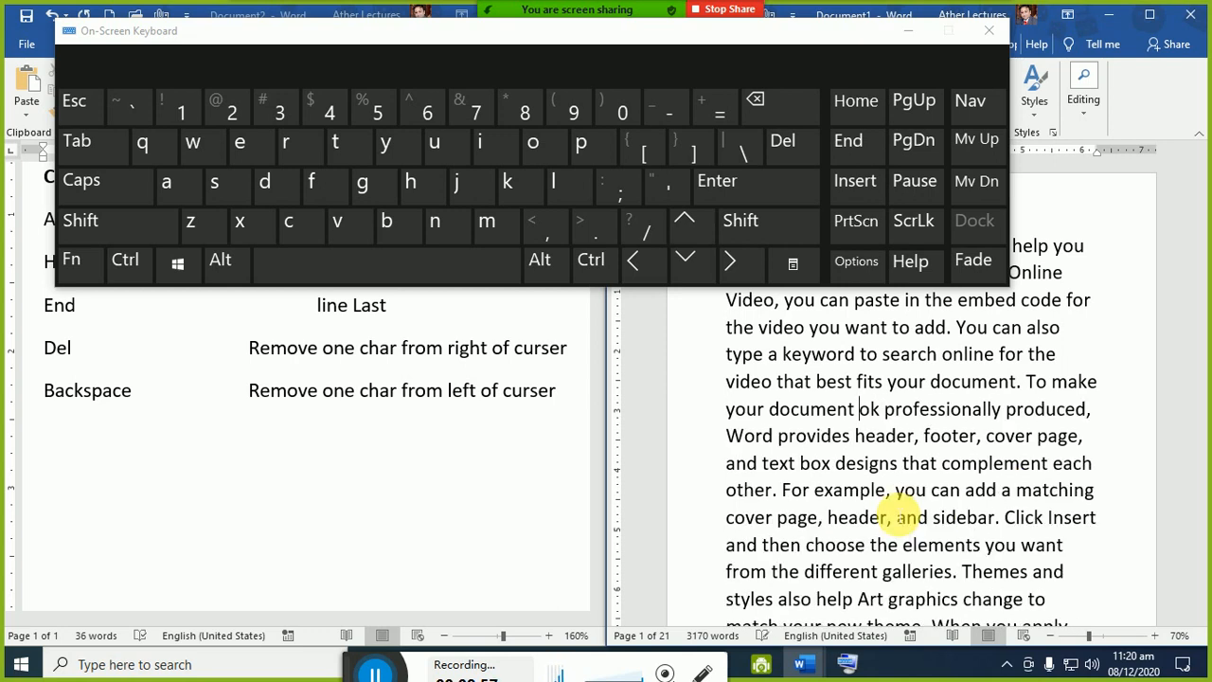
pyautogui.press('Delete')
pyautogui.press('Delete')
pyautogui.press('Delete')
pyautogui.press('Delete')
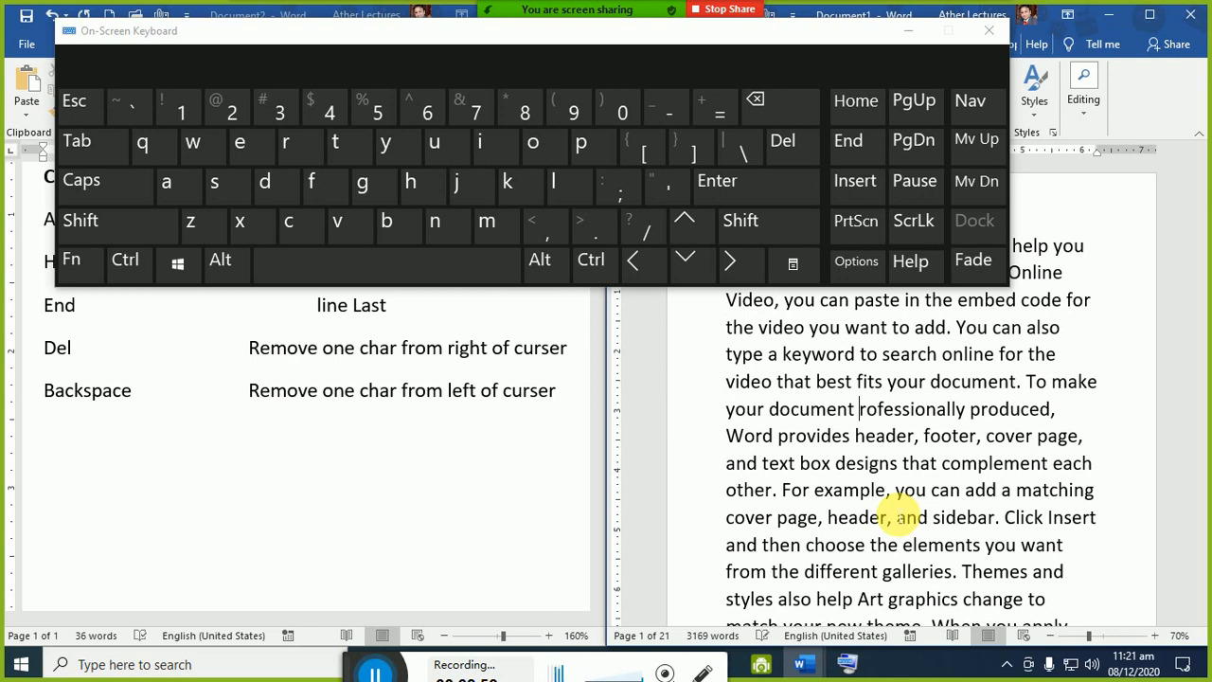
pyautogui.press('Delete')
pyautogui.press('Delete')
pyautogui.press('Delete')
pyautogui.press('Delete')
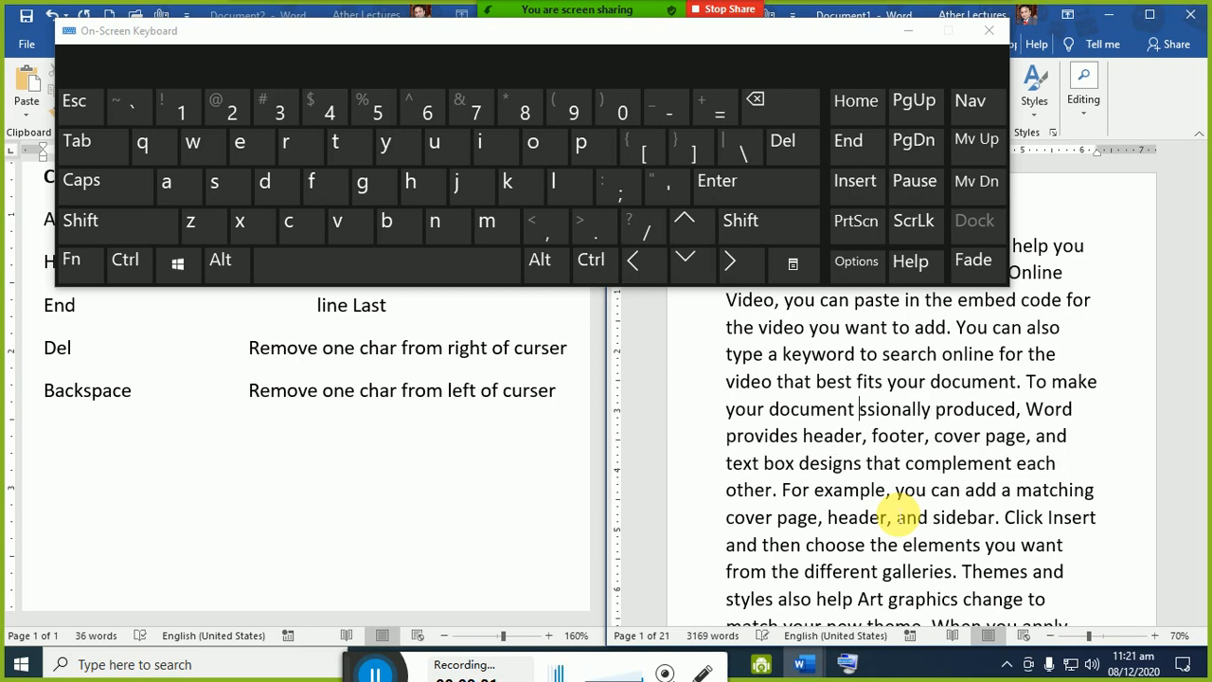
pyautogui.press('Delete')
pyautogui.press('Delete')
pyautogui.press('Delete')
pyautogui.press('Delete')
pyautogui.press('Delete')
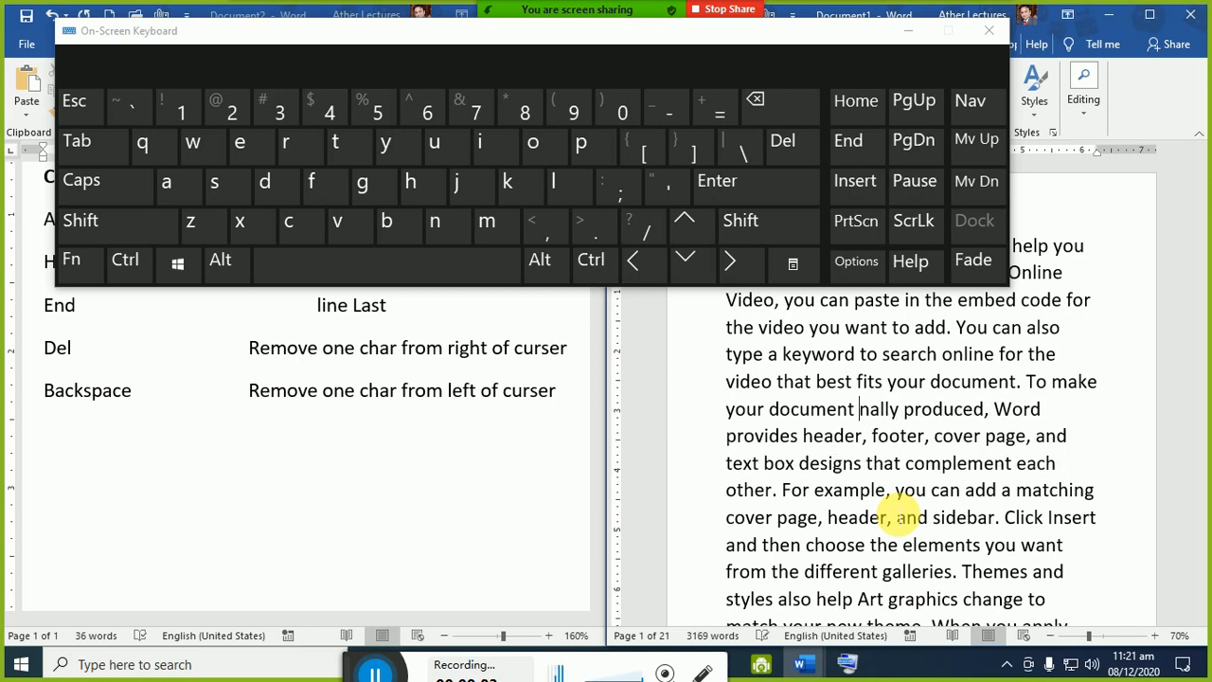
pyautogui.press('Delete')
pyautogui.press('Delete')
pyautogui.press('Delete')
pyautogui.press('Delete')
pyautogui.press('Delete')
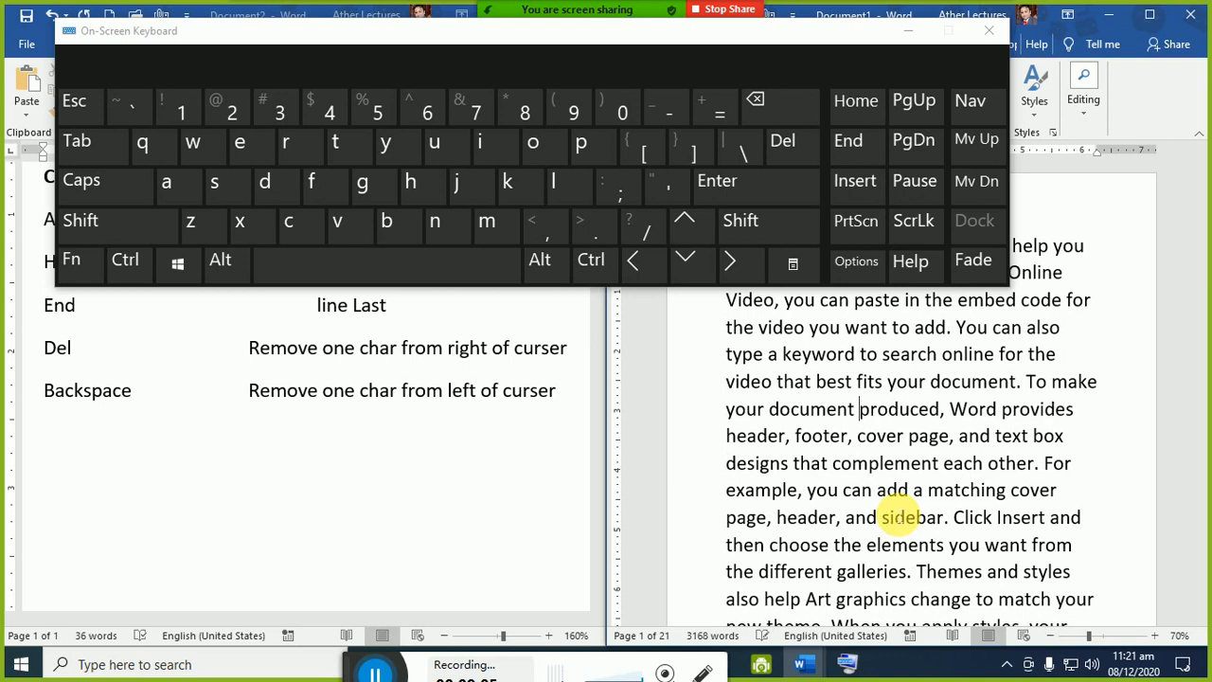
pyautogui.press('Delete')
pyautogui.press('Delete')
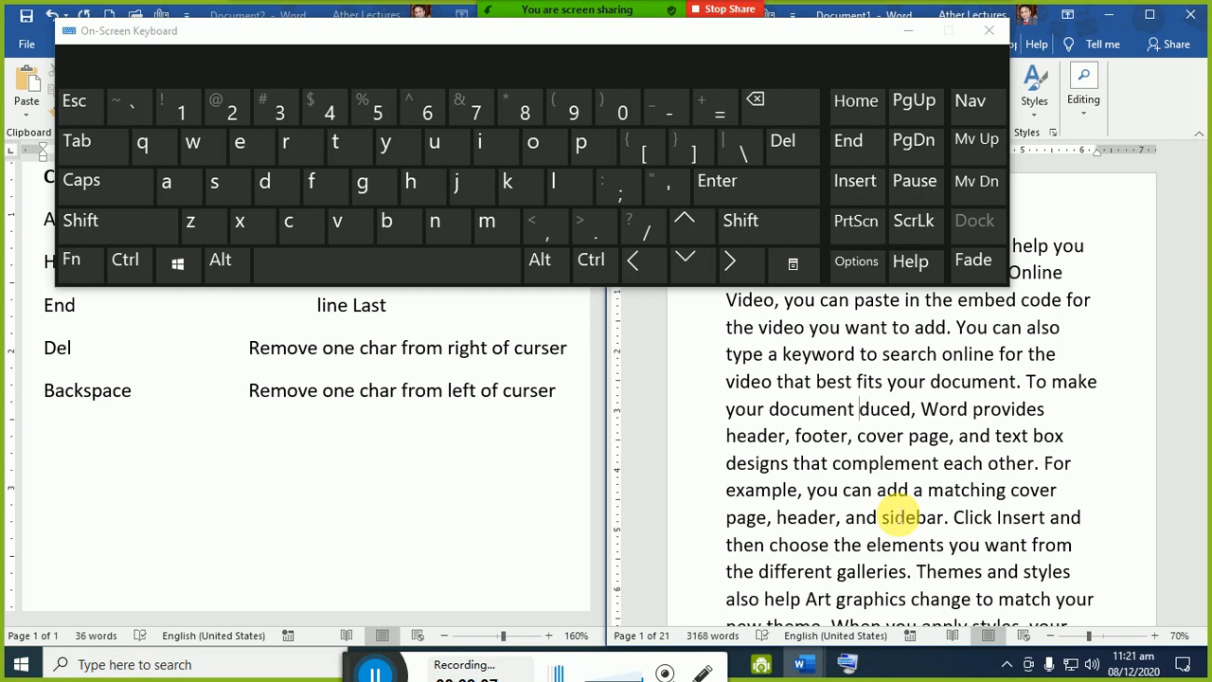
# - Delete the word "document" and its trailing space backwards from the insertion point before "duced"
pyautogui.press('BackSpace')
pyautogui.press('BackSpace')
pyautogui.press('BackSpace')
pyautogui.press('BackSpace')
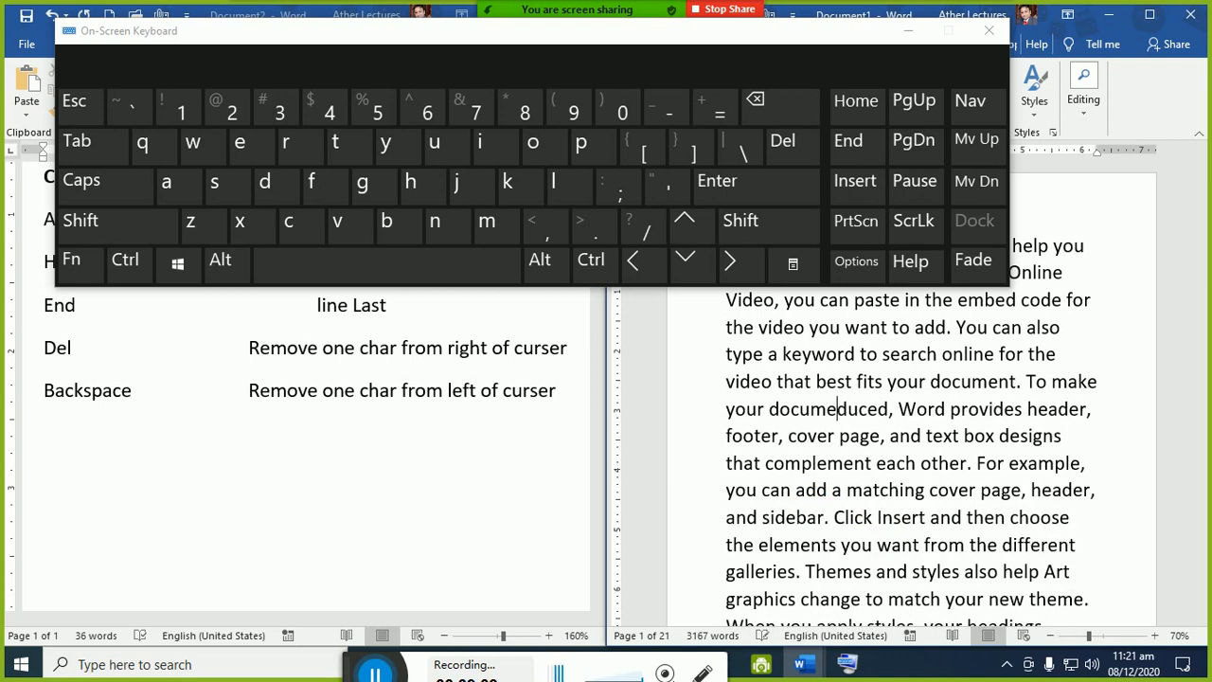
pyautogui.press('BackSpace')
pyautogui.press('BackSpace')
pyautogui.press('BackSpace')
pyautogui.press('BackSpace')
pyautogui.press('BackSpace')
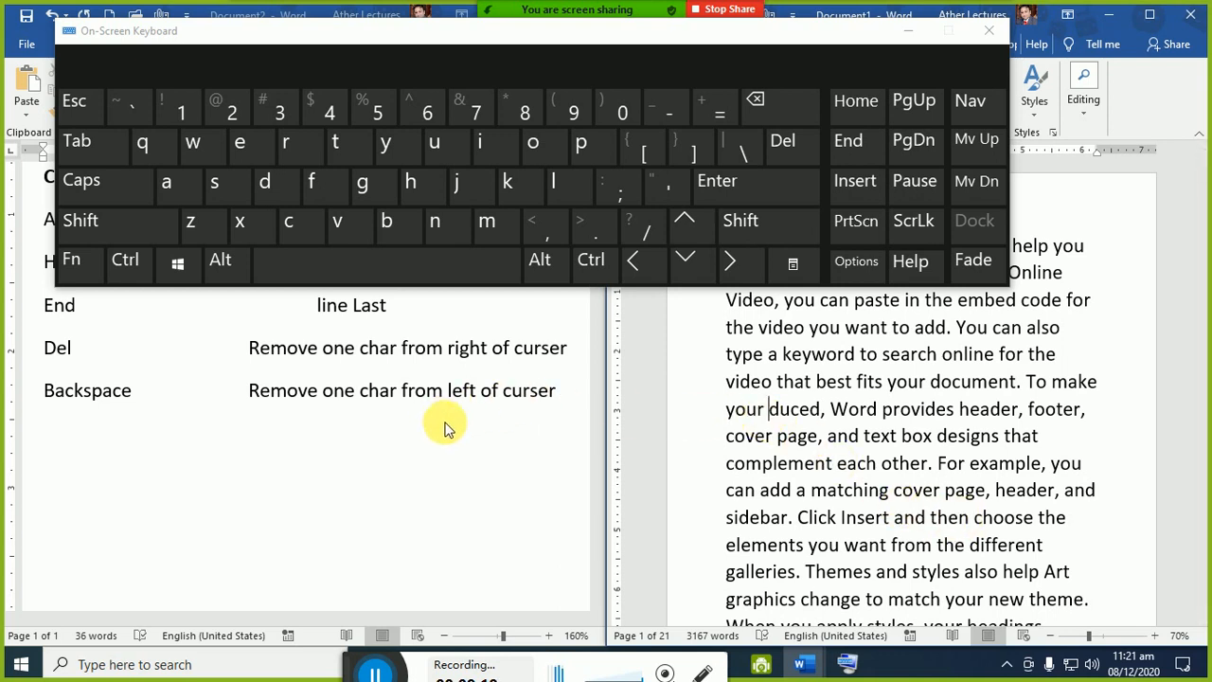
# - Insert a horizontal divider line below the Backspace entry in the notes, and clear the text selection in the sample document
pyautogui.click(560, 403)
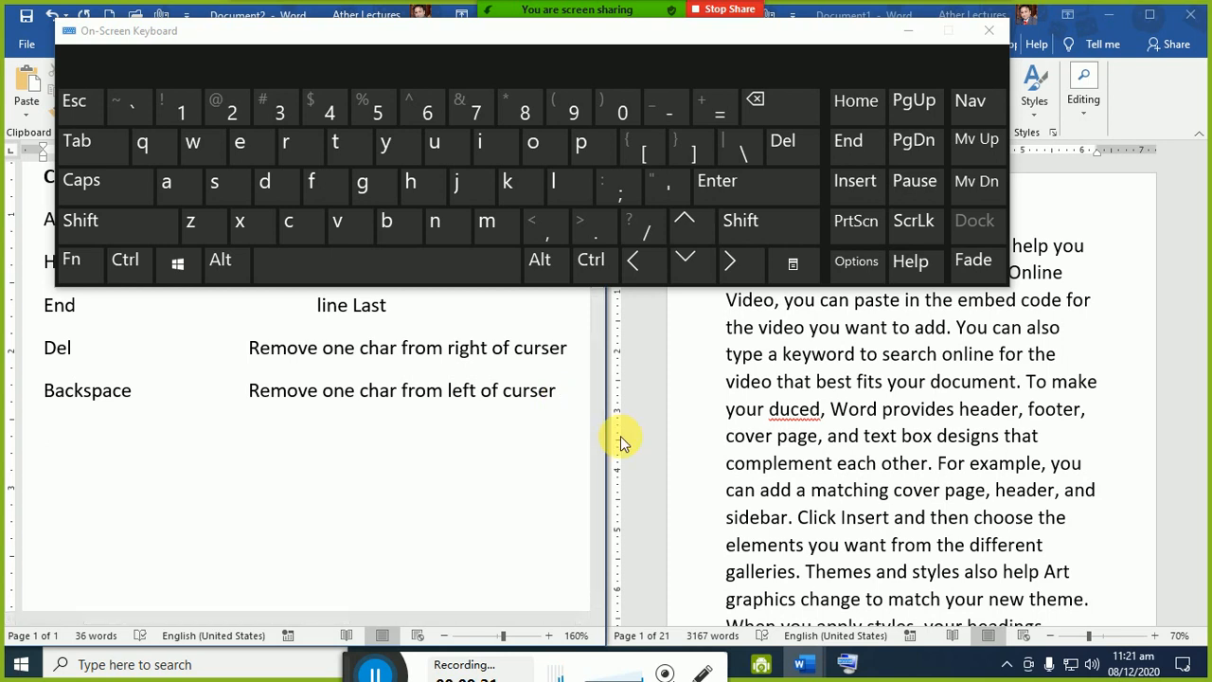
pyautogui.press('Return')
pyautogui.write('---')
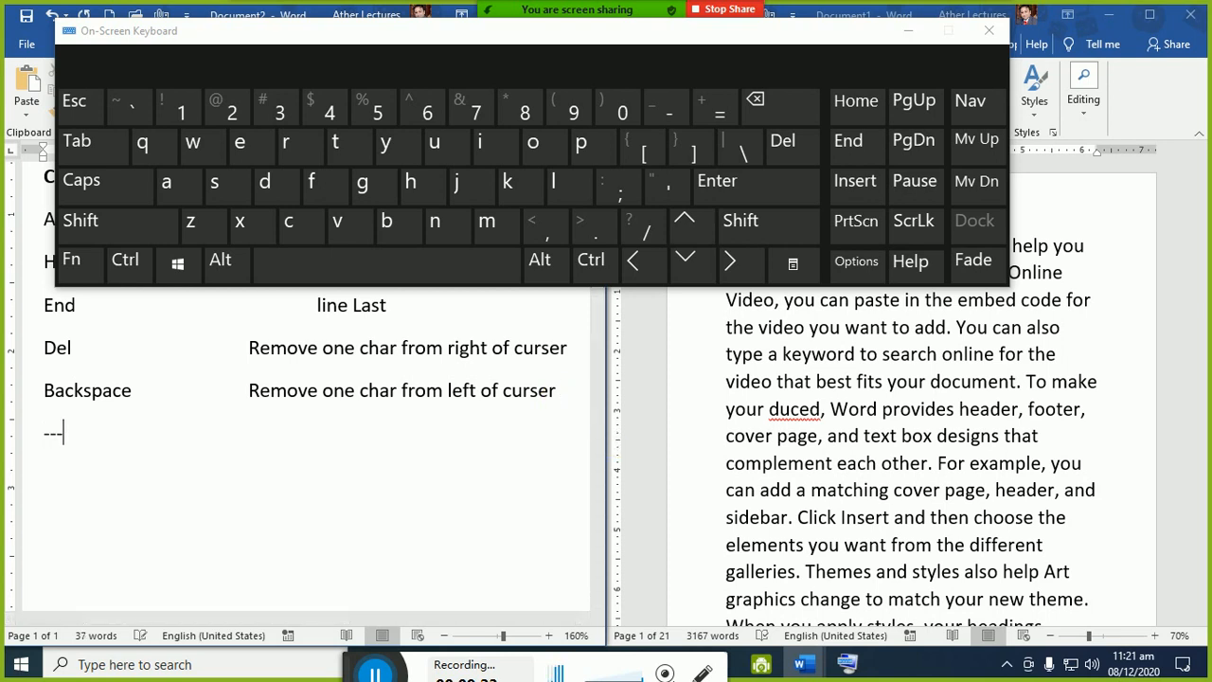
pyautogui.press('Return')
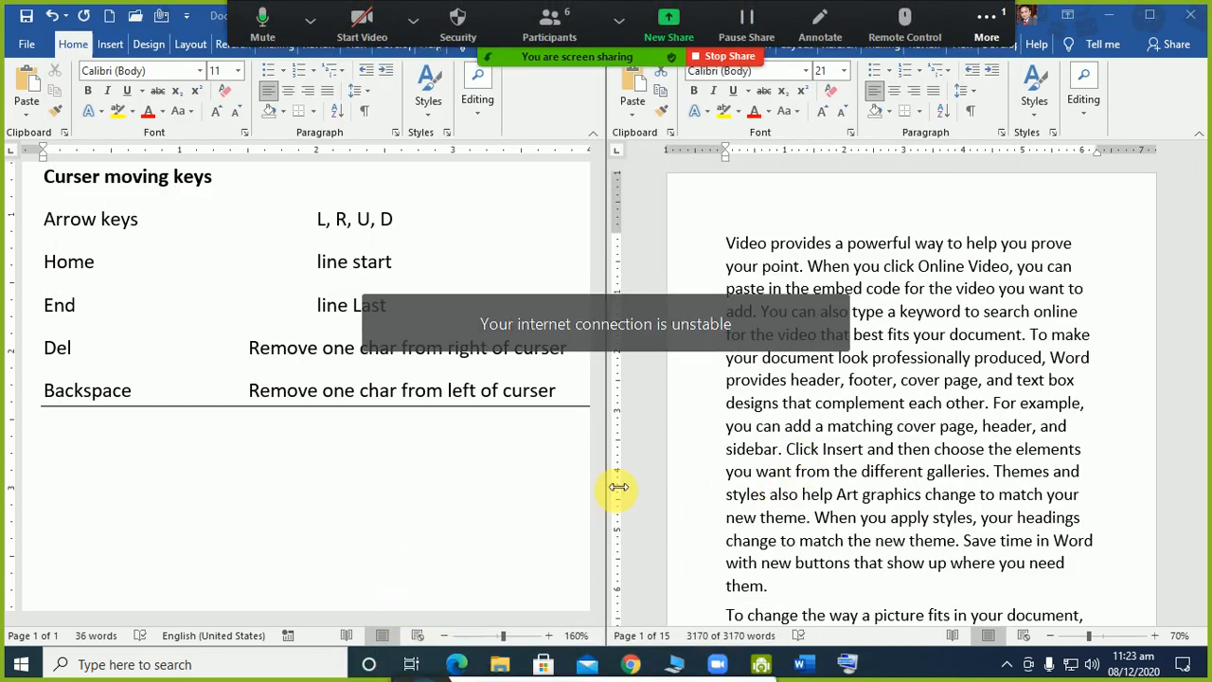
pyautogui.tripleClick(833, 398)
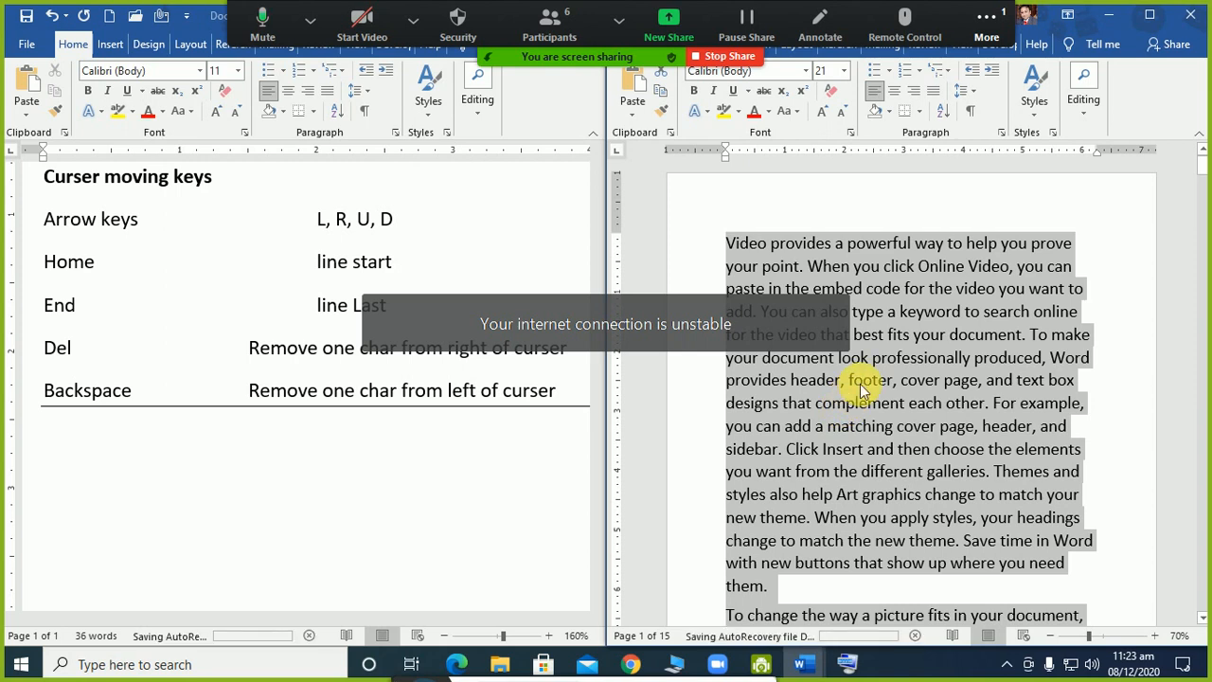
pyautogui.click(768, 307)
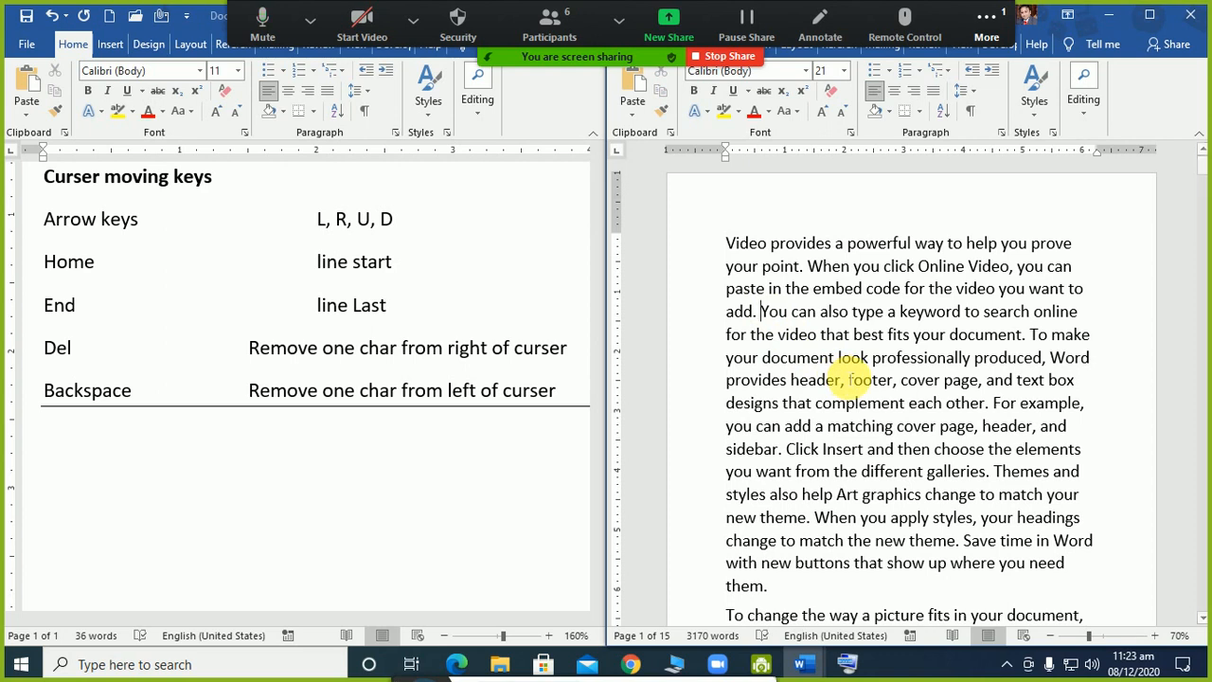
# - Add a "Shft" entry with the description "select" below the divider line, and start a new line under it
pyautogui.click(501, 425)
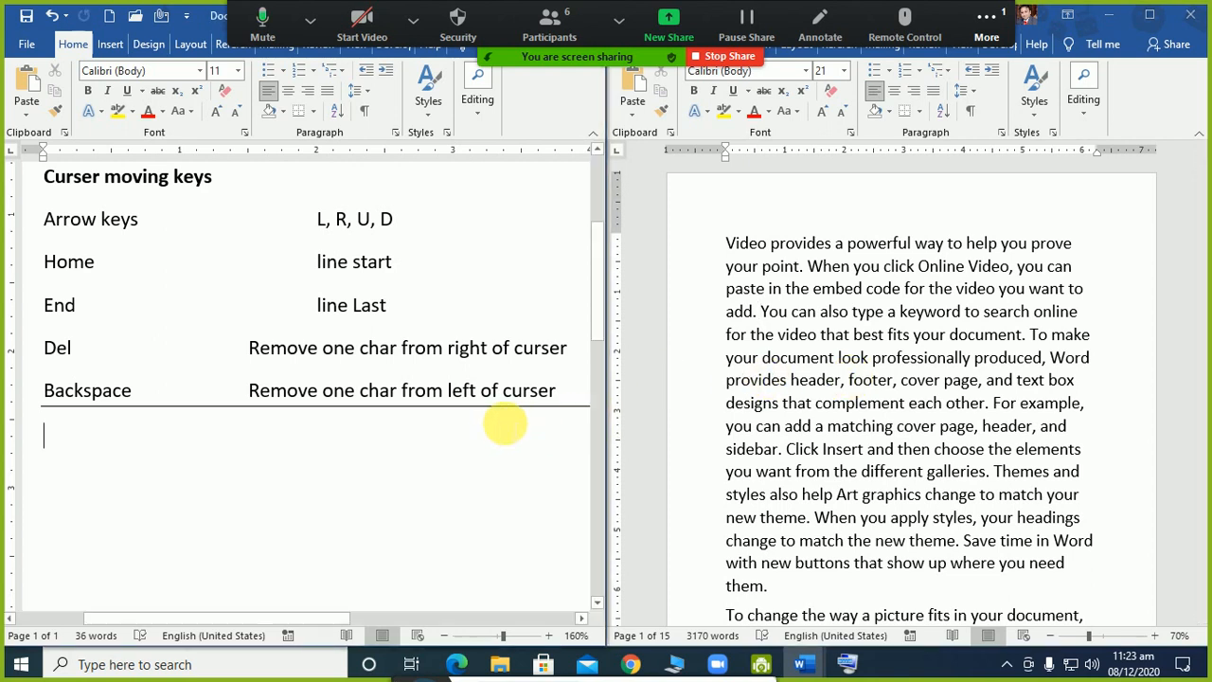
pyautogui.write('shft')
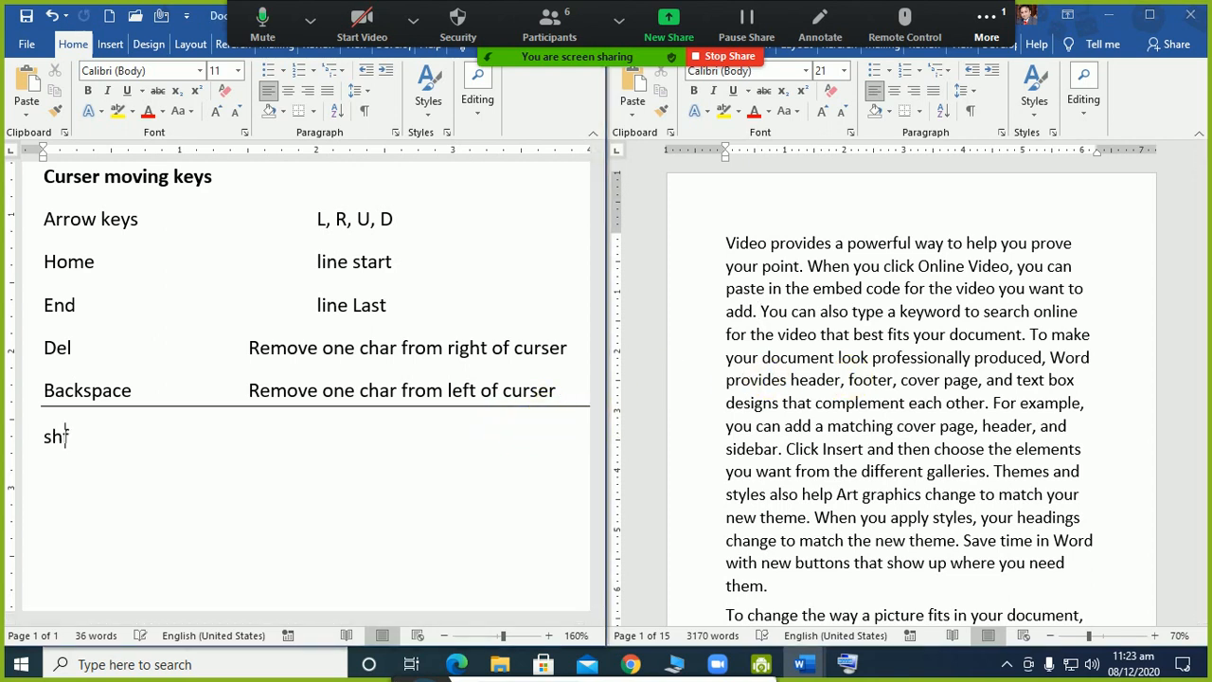
pyautogui.press('Tab')
pyautogui.press('Tab')
pyautogui.press('Tab')
pyautogui.write('select')
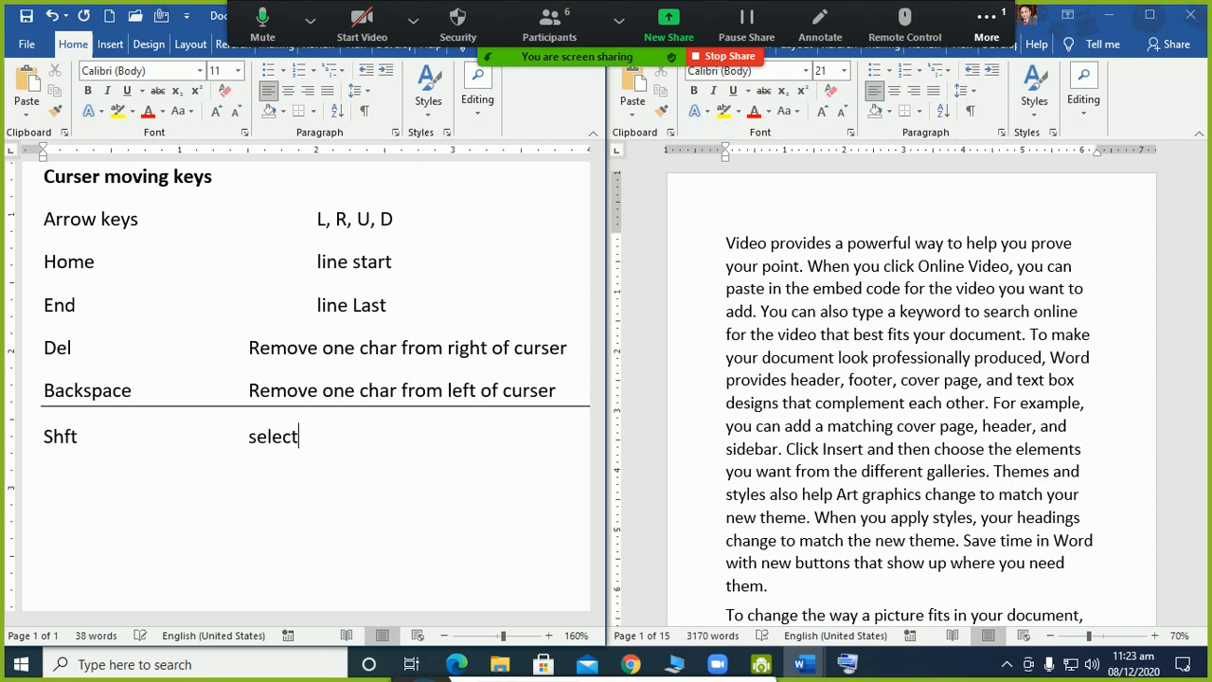
pyautogui.press('Return')
# - Copy the Arrow keys, Home and End entries, with their descriptions, from the key list
pyautogui.press('Up')
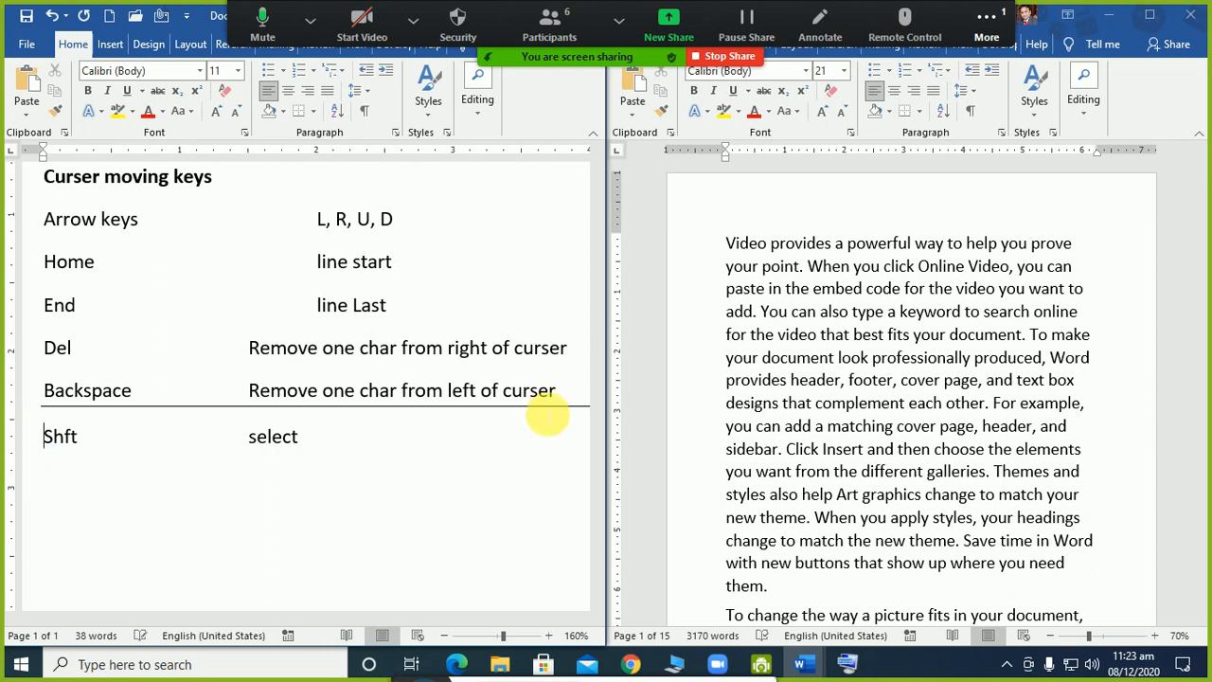
pyautogui.hotkey('shift', 'Down')
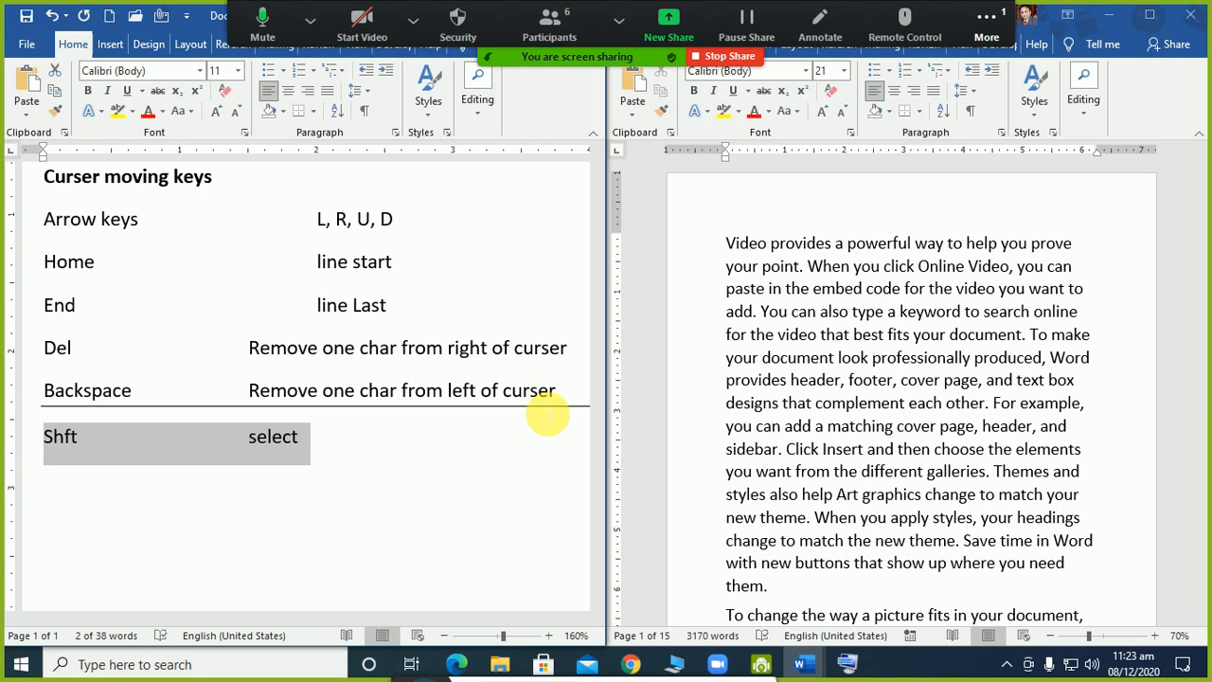
pyautogui.press('Up')
pyautogui.press('Up')
pyautogui.press('Up')
pyautogui.press('Up')
pyautogui.press('Up')
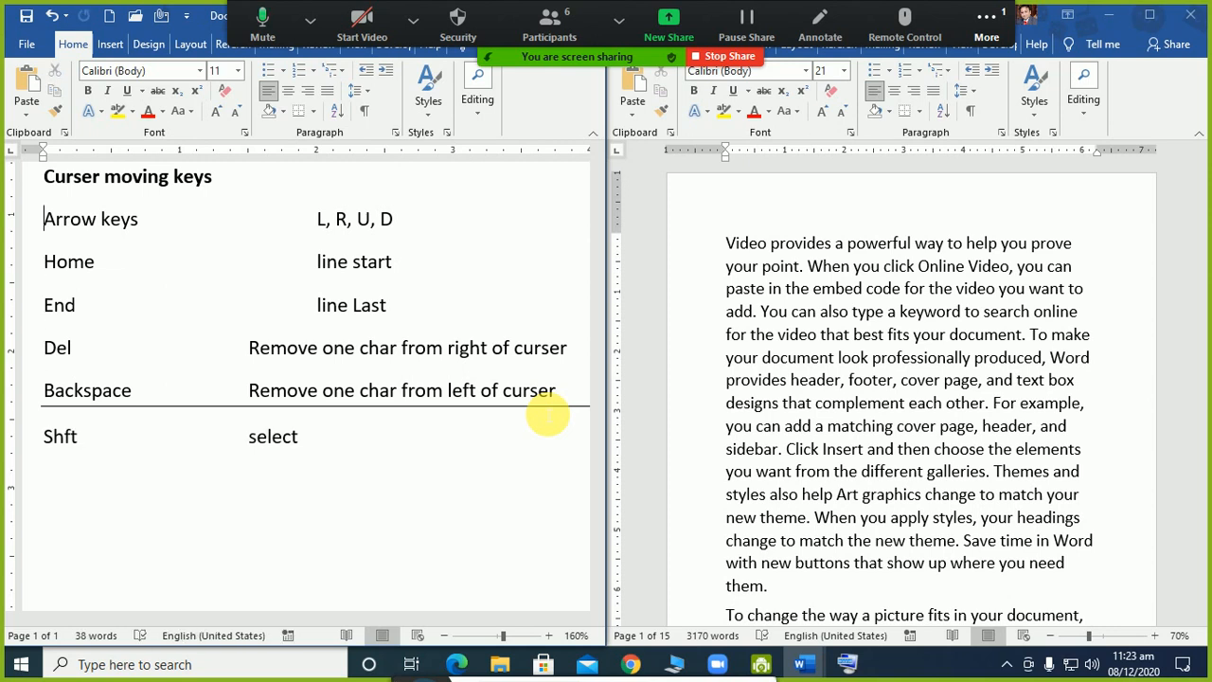
pyautogui.hotkey('shift', 'Down')
pyautogui.hotkey('shift', 'Down')
pyautogui.hotkey('shift', 'Down')
pyautogui.hotkey('shift', 'Down')
pyautogui.hotkey('shift', 'Down')
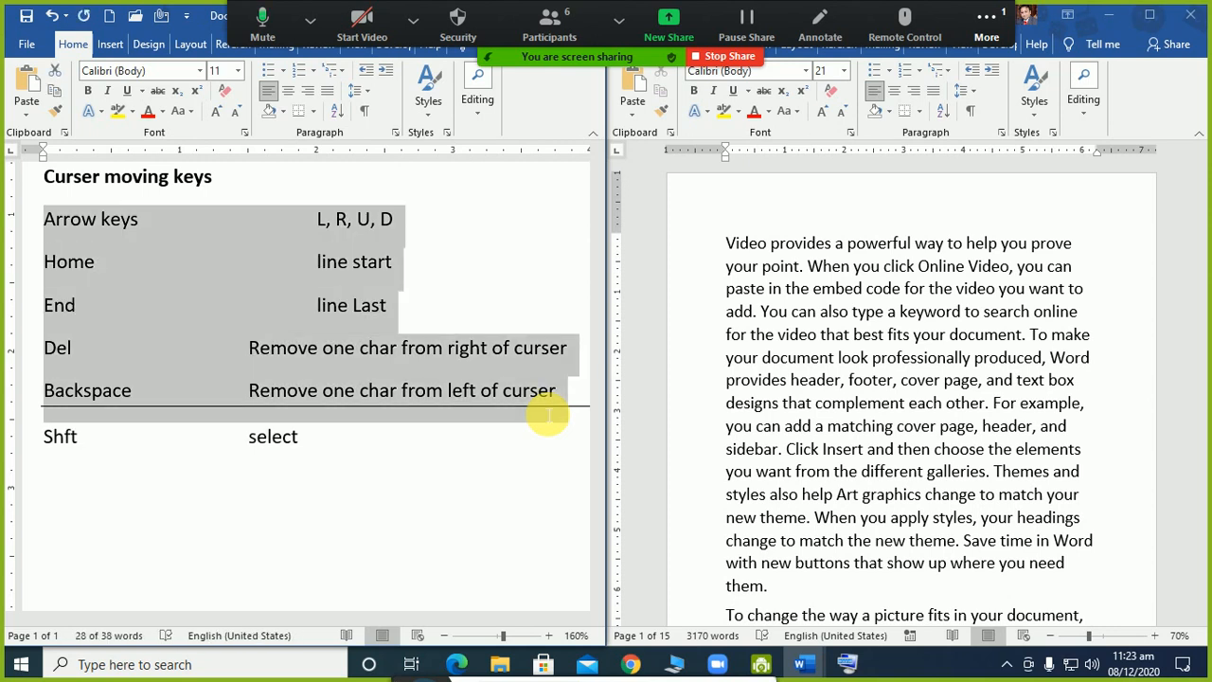
pyautogui.hotkey('shift', 'Up')
pyautogui.hotkey('shift', 'Up')
pyautogui.hotkey('ctrl', 'c')
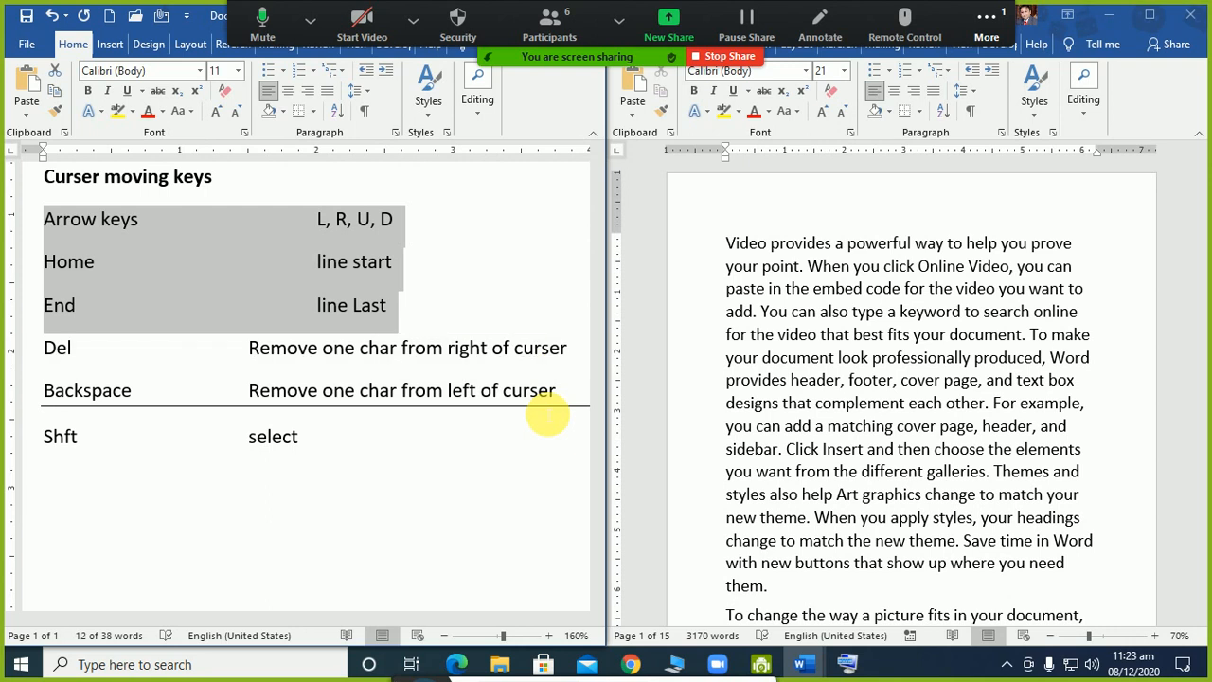
# - Paste the copied entries below the "Shft" entry and place the insertion point before the pasted "Arrow keys"
pyautogui.press('Down')
pyautogui.press('Down')
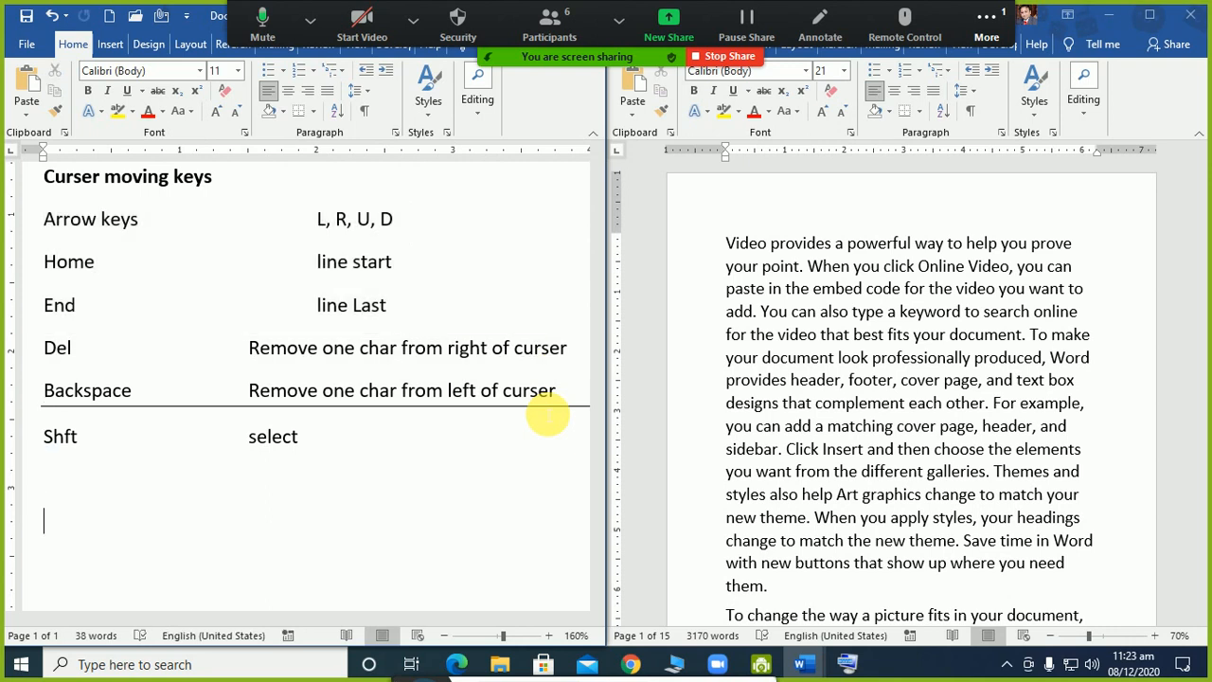
pyautogui.press('Up')
pyautogui.hotkey('ctrl', 'v')
pyautogui.press('Up')
pyautogui.press('Up')
pyautogui.press('Up')
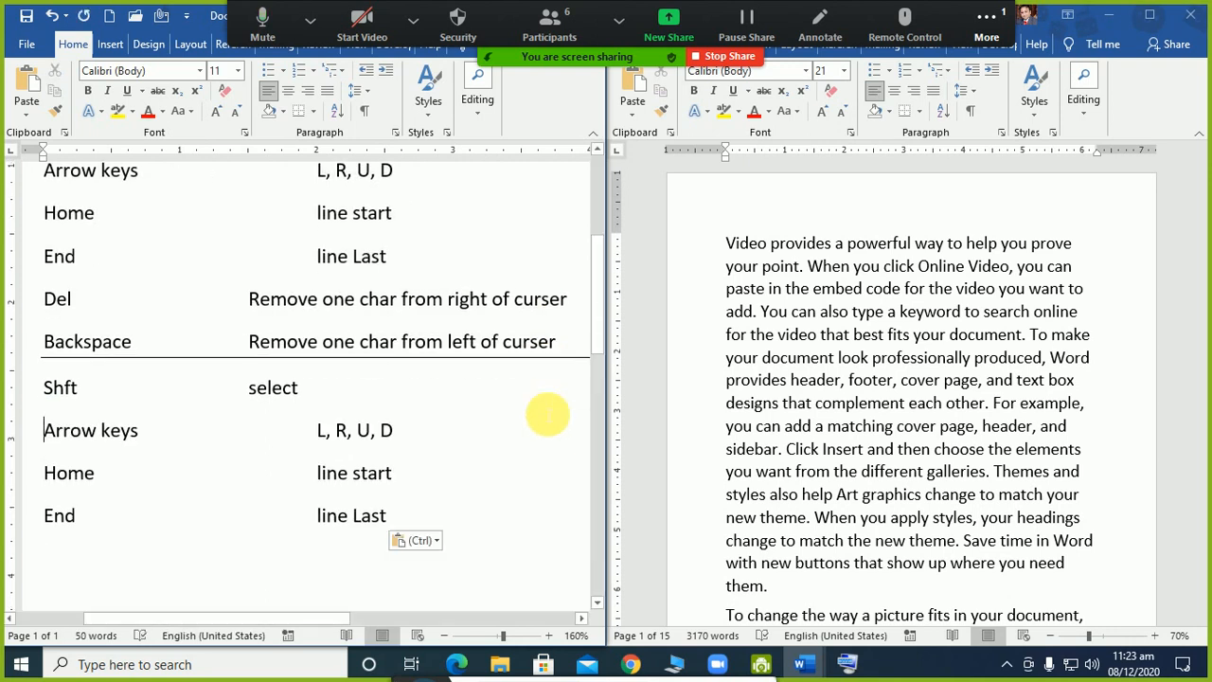
# - Prefix the lower "Arrow keys" entry in the notes with "Shft +"
pyautogui.write('Shft ')
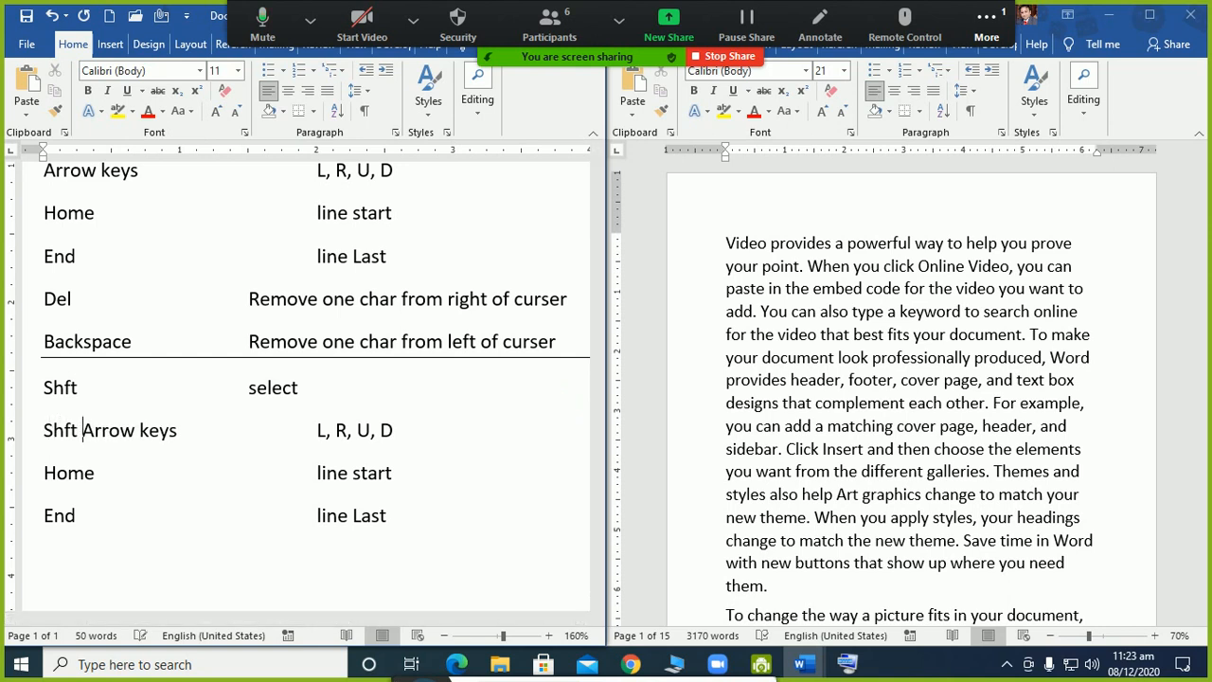
pyautogui.write(' +')
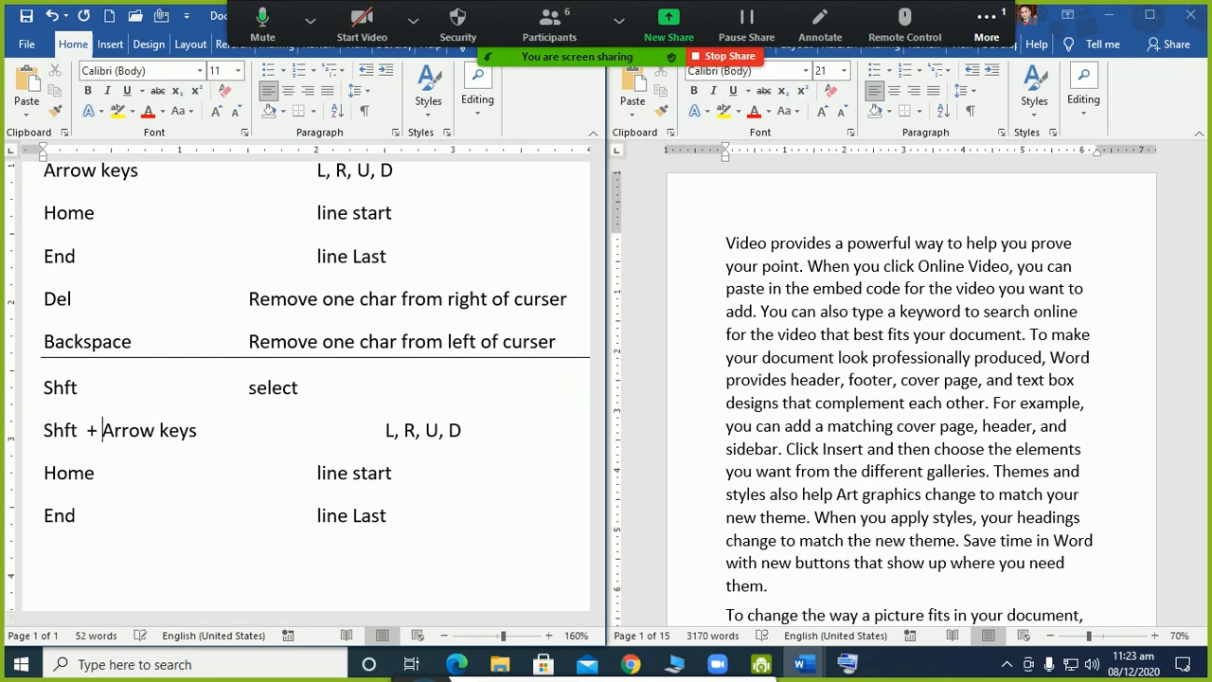
# - Move the insertion point by lines and characters through the sample paragraph, ending inside "best" on its fifth line
pyautogui.click(852, 334)
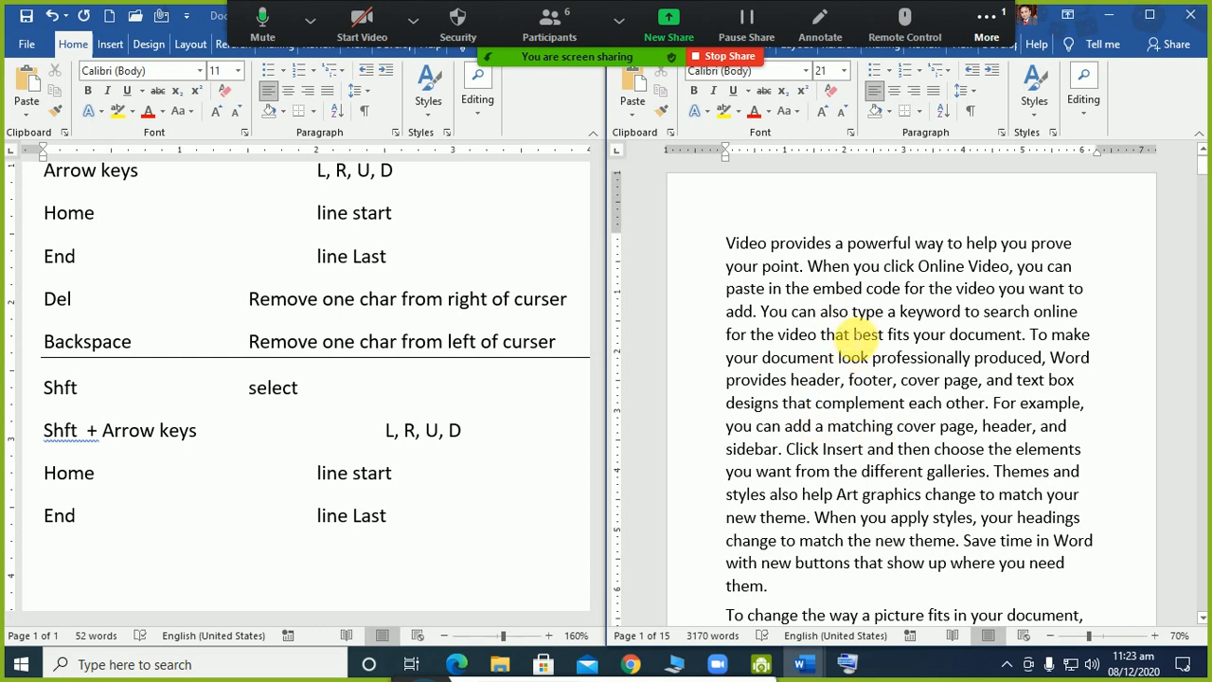
pyautogui.press('Up')
pyautogui.press('Up')
pyautogui.press('Up')
pyautogui.press('Up')
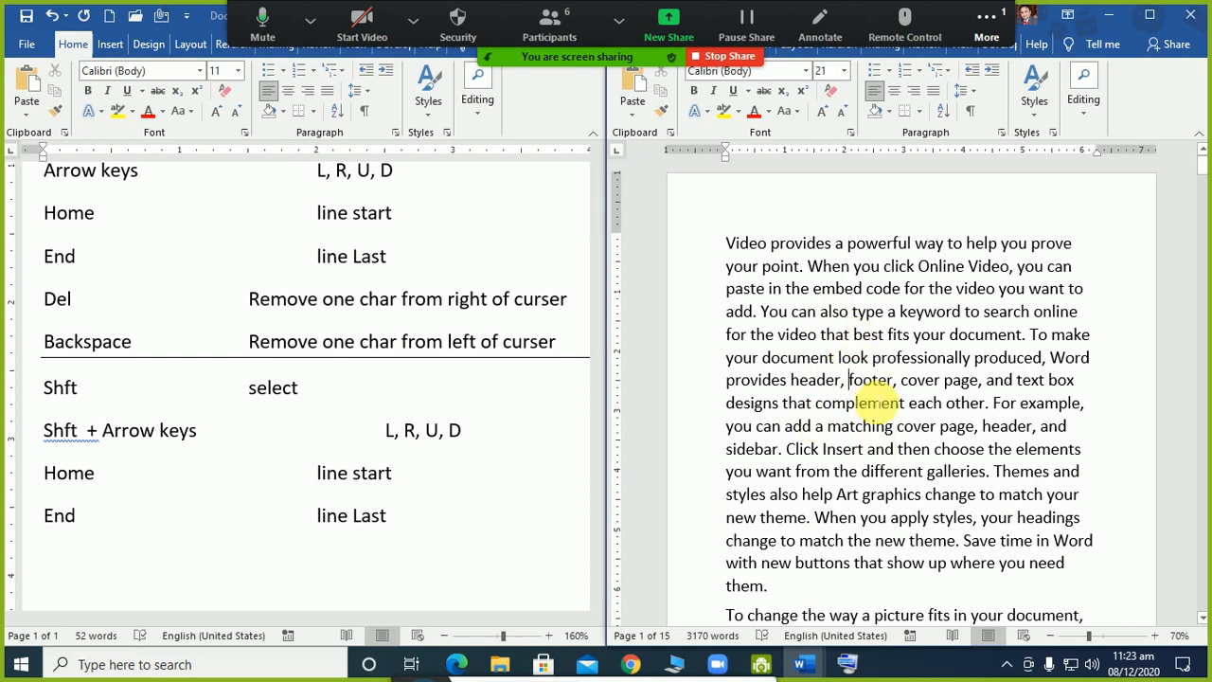
pyautogui.press('Right')
pyautogui.press('Right')
pyautogui.press('Right')
pyautogui.press('Right')
pyautogui.press('Right')
pyautogui.press('Right')
pyautogui.press('Right')
pyautogui.press('Right')
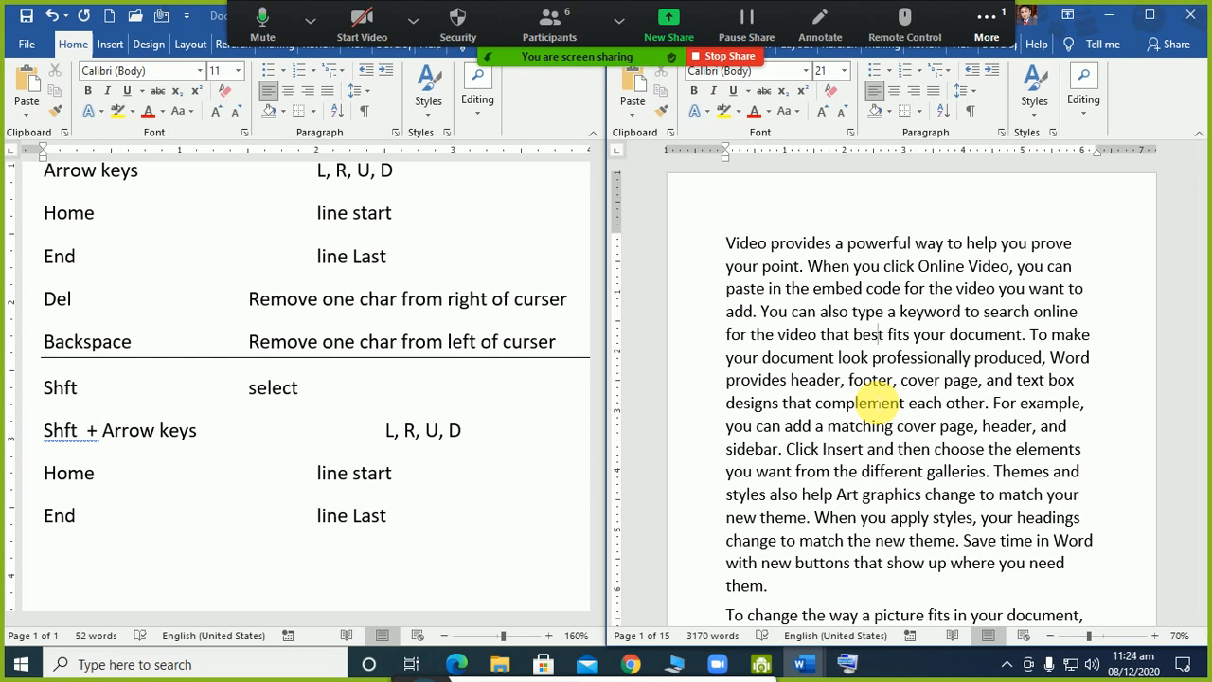
# - Select three lines downward from inside "best" in the sample text, clear it, and select and clear one line downward from after "best"
pyautogui.hotkey('shift', 'Down')
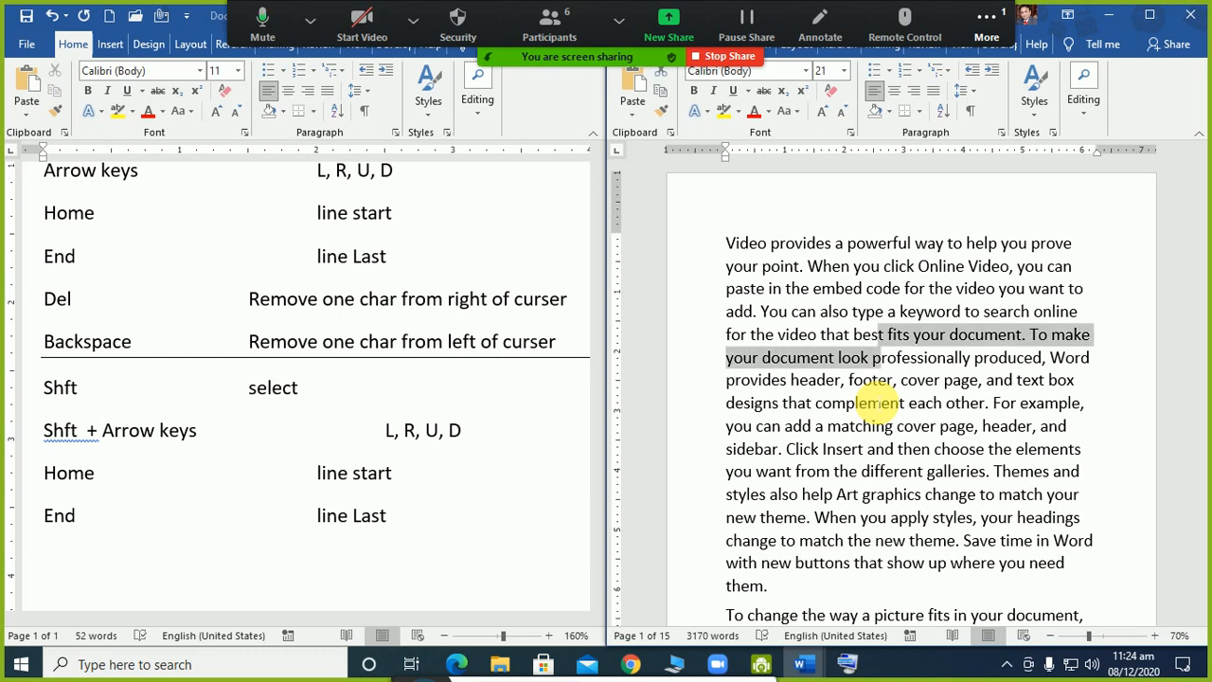
pyautogui.hotkey('shift', 'Down')
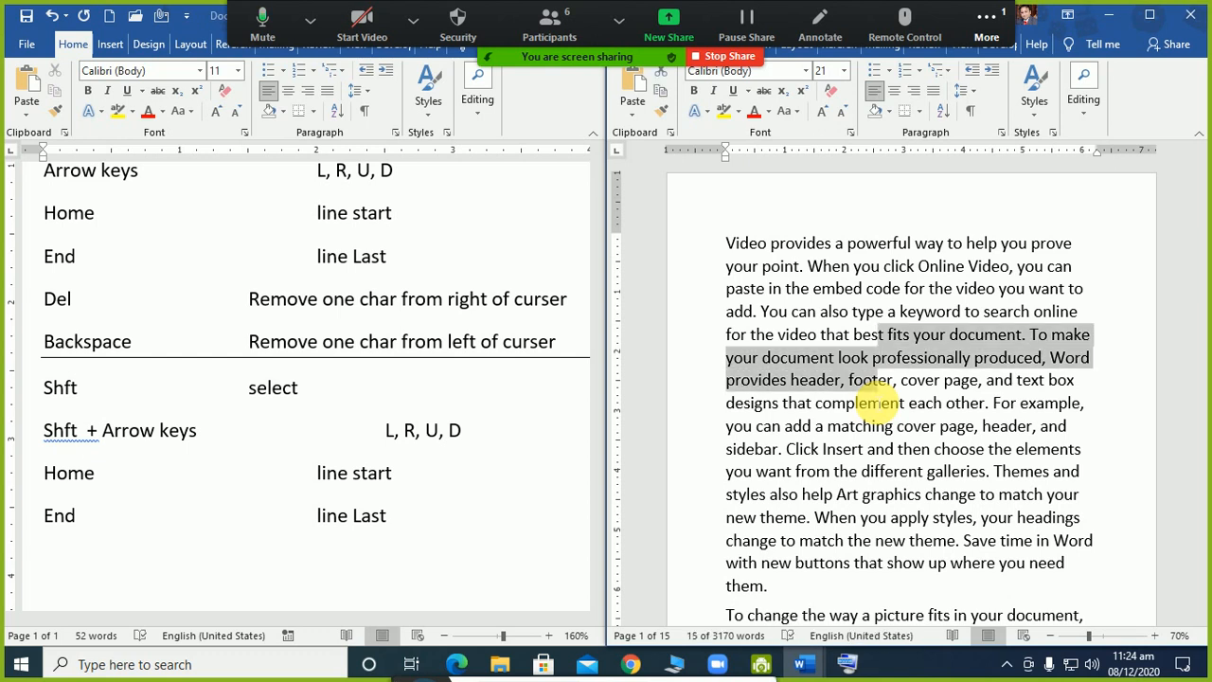
pyautogui.hotkey('shift', 'Down')
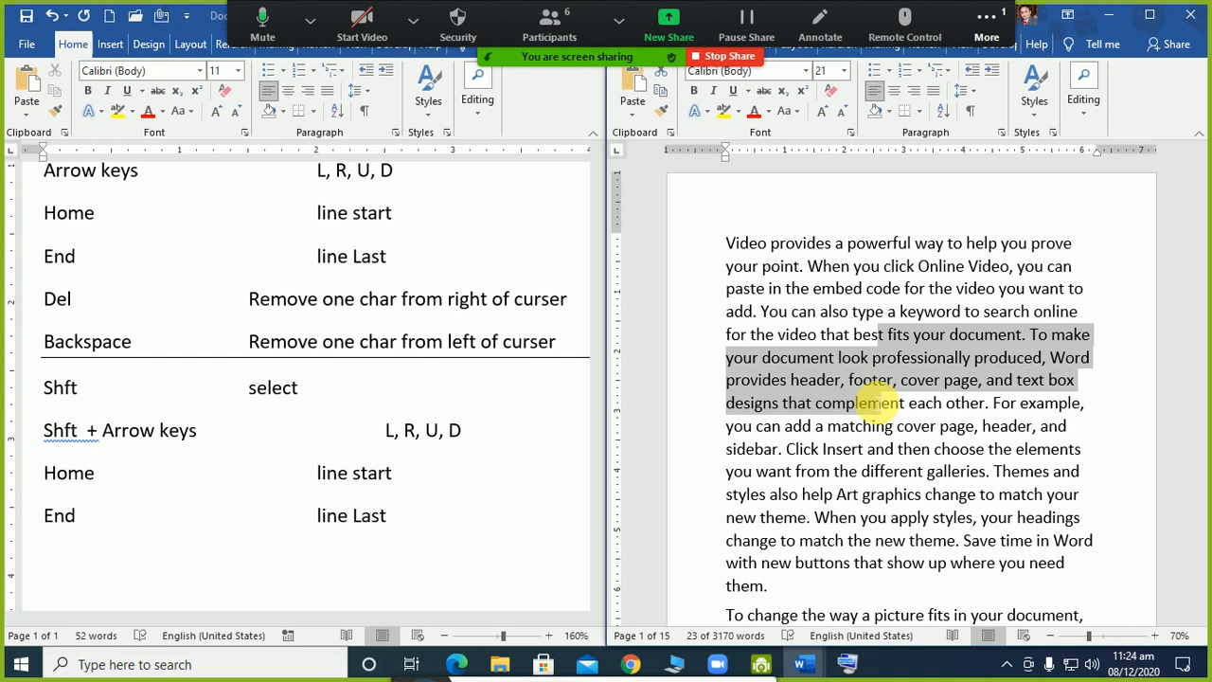
pyautogui.press('Down')
pyautogui.press('Right')
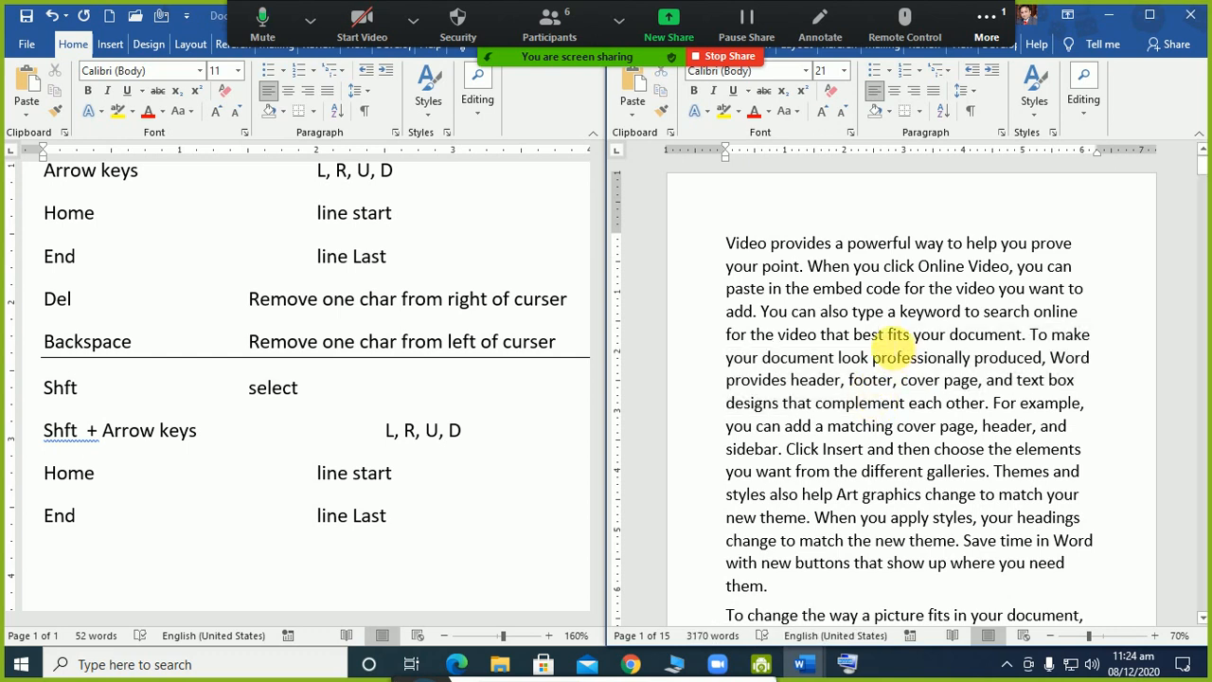
pyautogui.hotkey('shift', 'Down')
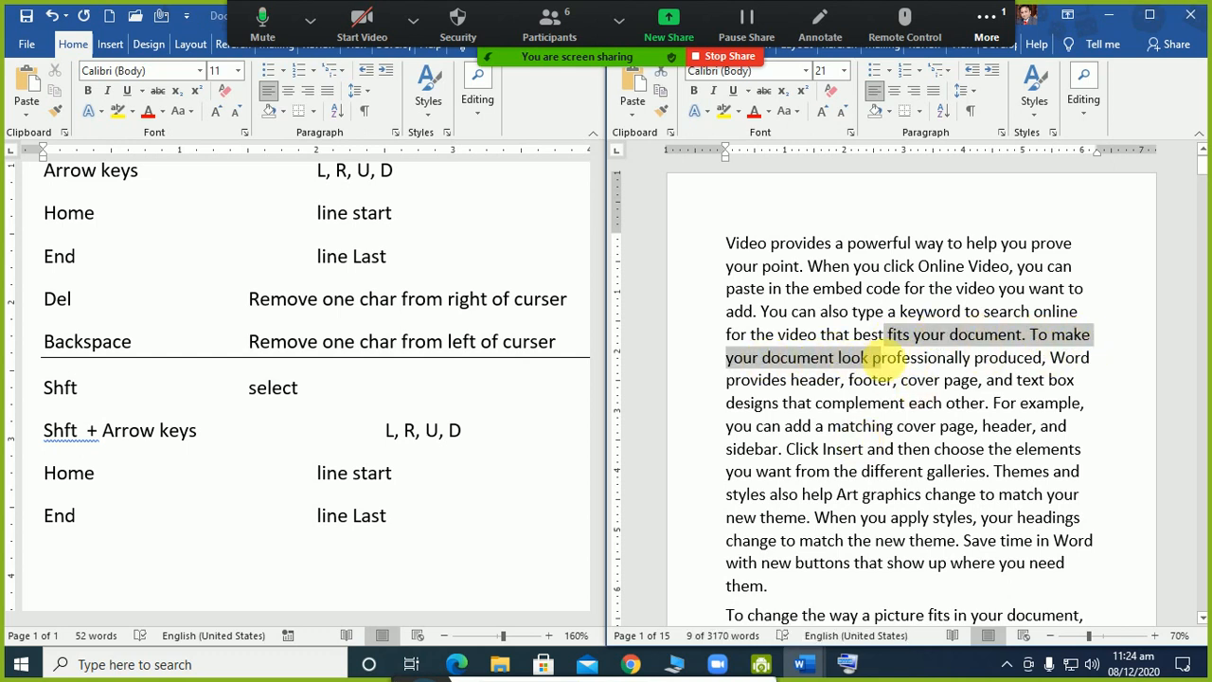
pyautogui.press('Left')
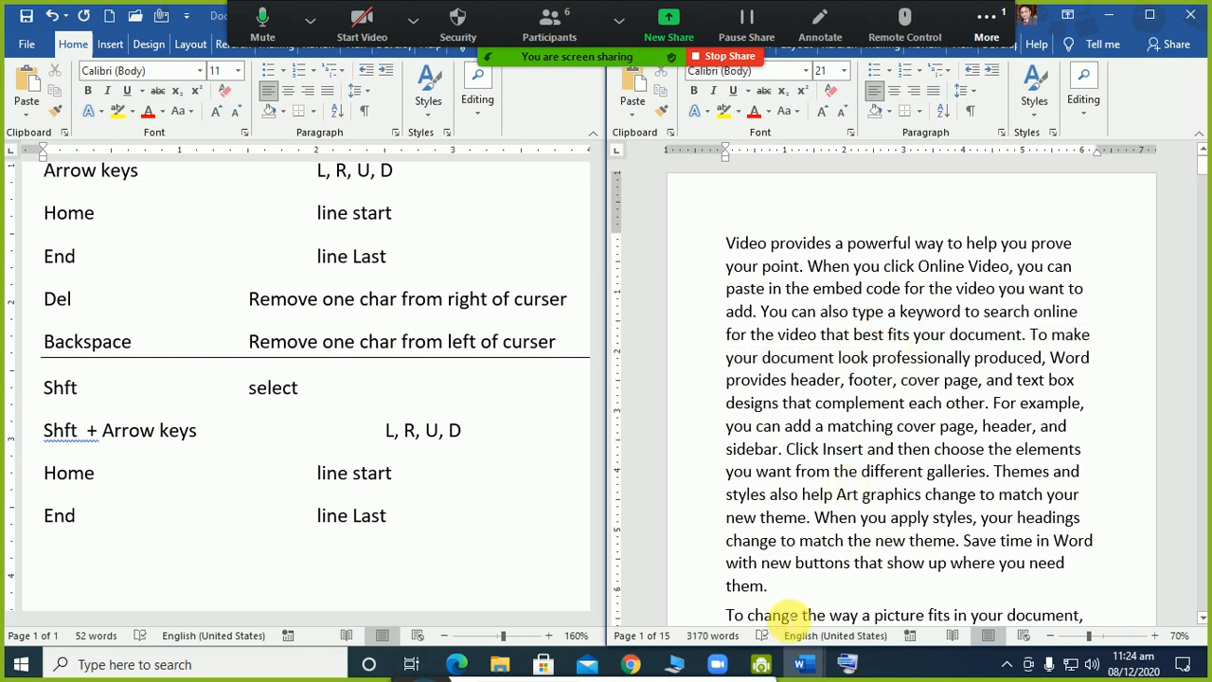
# - From the point after "best", extend the selection by characters forward over "fits" and backward over "best"
pyautogui.hotkey('shift', 'Right')
pyautogui.hotkey('shift', 'Right')
pyautogui.hotkey('shift', 'Right')
pyautogui.hotkey('shift', 'Right')
pyautogui.hotkey('shift', 'Right')
pyautogui.hotkey('shift', 'Right')
pyautogui.hotkey('shift', 'Left')
pyautogui.hotkey('shift', 'Left')
pyautogui.hotkey('shift', 'Left')
pyautogui.hotkey('shift', 'Left')
pyautogui.hotkey('shift', 'Left')
pyautogui.hotkey('shift', 'Left')
pyautogui.hotkey('shift', 'Left')
pyautogui.hotkey('shift', 'Left')
pyautogui.hotkey('shift', 'Left')
pyautogui.hotkey('shift', 'Left')
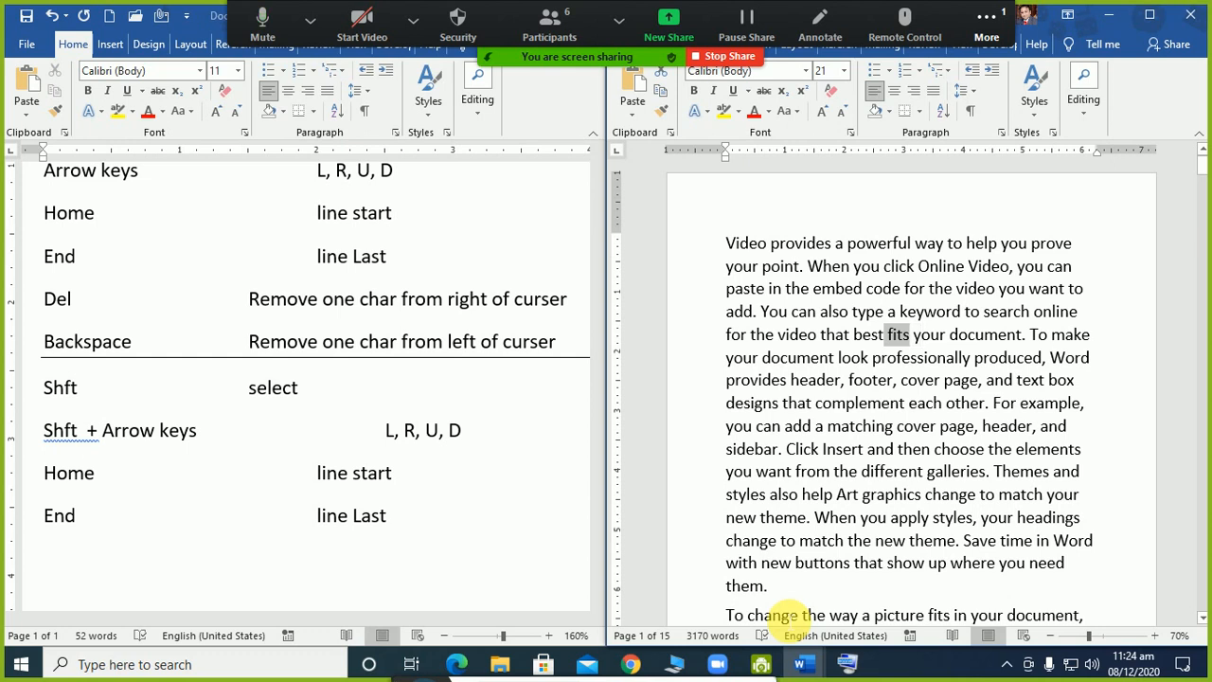
pyautogui.hotkey('shift', 'Left')
pyautogui.hotkey('shift', 'Left')
pyautogui.hotkey('shift', 'Left')
pyautogui.hotkey('shift', 'Left')
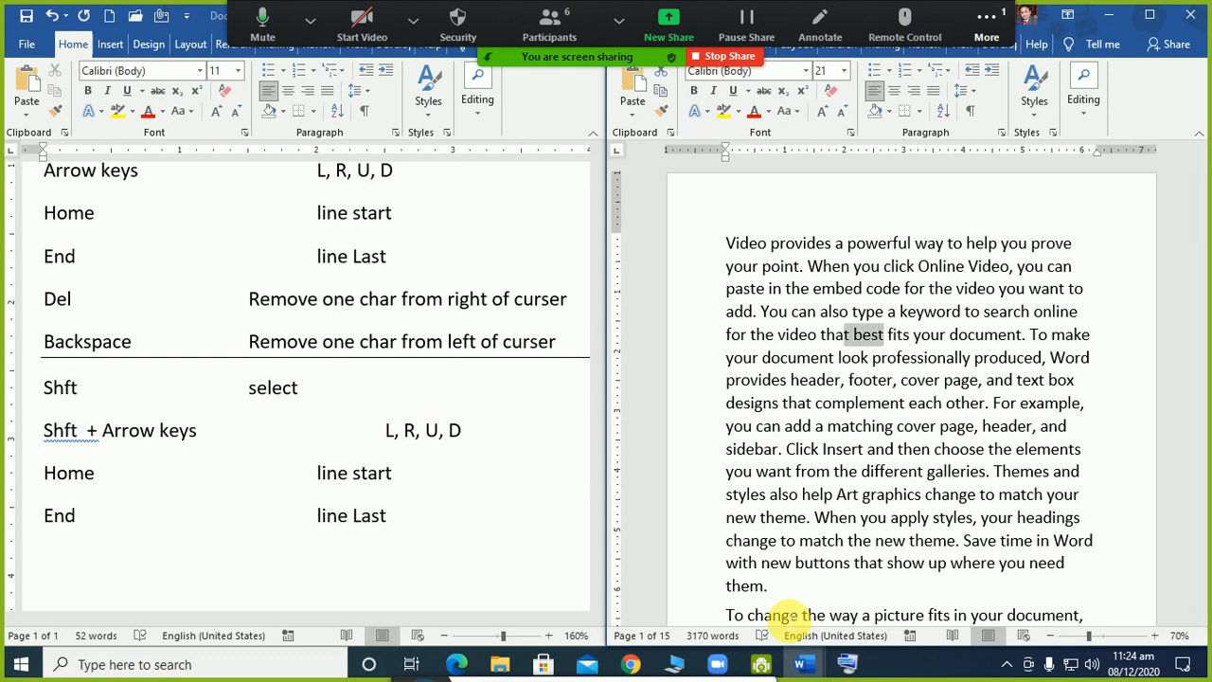
# - Extend the selection two lines upward from "best", and bring it back down by lines past the starting point
pyautogui.hotkey('shift', 'Up')
pyautogui.hotkey('shift', 'Up')
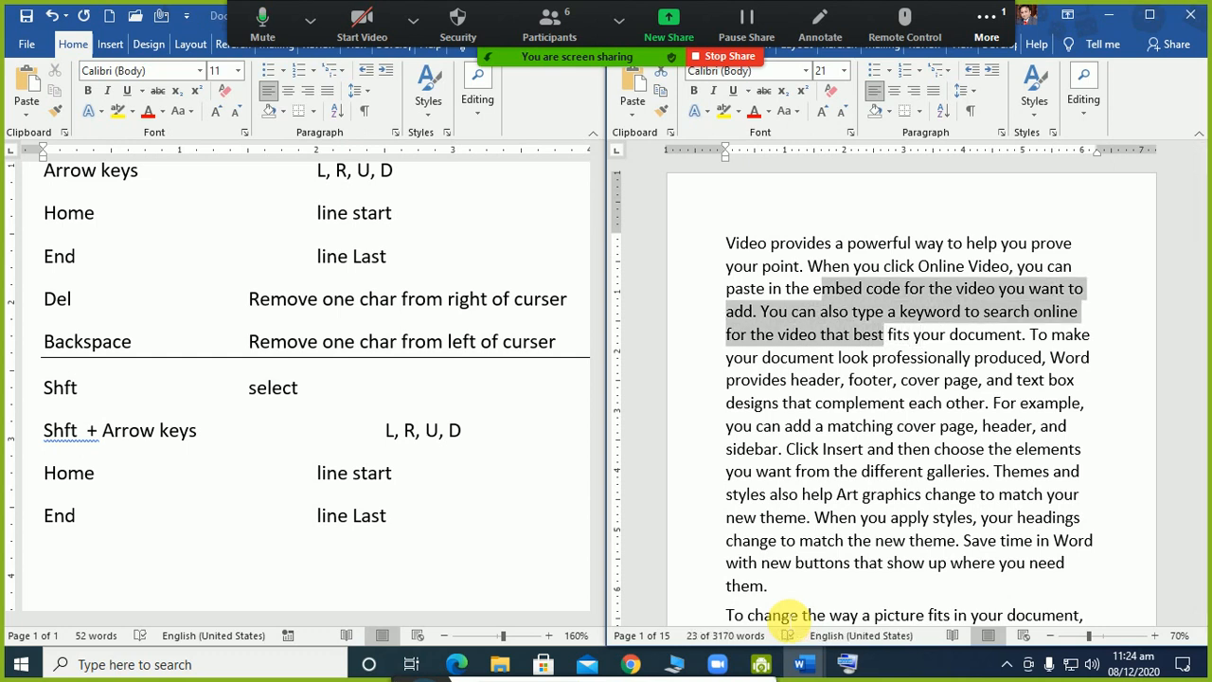
pyautogui.hotkey('shift', 'Down')
pyautogui.hotkey('shift', 'Down')
pyautogui.hotkey('shift', 'Down')
pyautogui.hotkey('shift', 'Down')
pyautogui.hotkey('shift', 'Down')
pyautogui.hotkey('shift', 'Up')
pyautogui.hotkey('shift', 'Up')
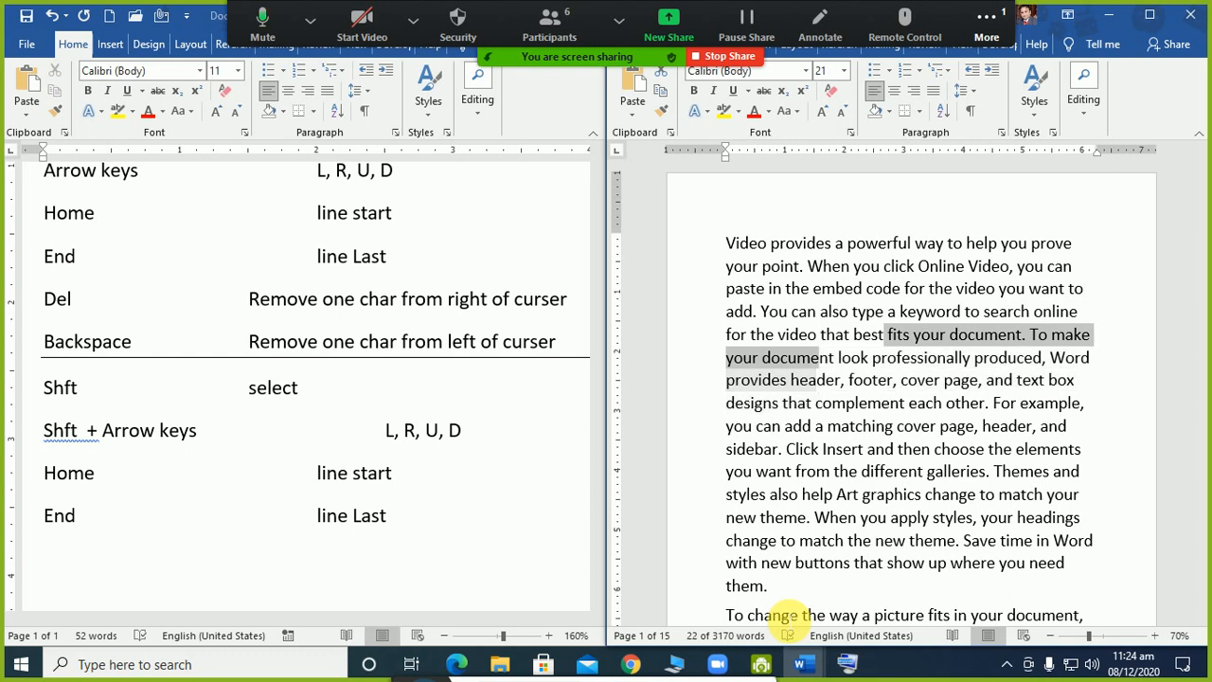
# - Extend the selection by characters into "professionally", vary it by lines, and carry it down into "complement" on the eighth line
pyautogui.hotkey('shift', 'Right')
pyautogui.hotkey('shift', 'Right')
pyautogui.hotkey('shift', 'Right')
pyautogui.hotkey('shift', 'Right')
pyautogui.hotkey('shift', 'Right')
pyautogui.hotkey('shift', 'Right')
pyautogui.hotkey('shift', 'Right')
pyautogui.hotkey('shift', 'Right')
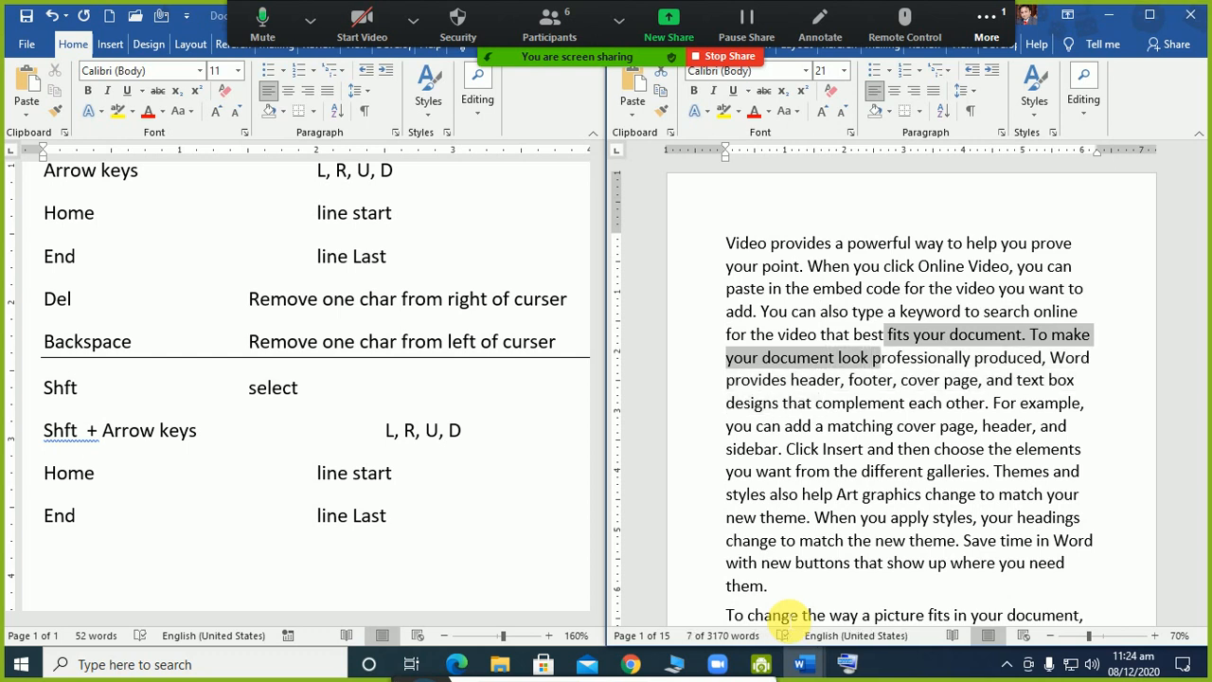
pyautogui.hotkey('shift', 'Right')
pyautogui.hotkey('shift', 'Up')
pyautogui.hotkey('shift', 'Up')
pyautogui.hotkey('shift', 'Up')
pyautogui.hotkey('shift', 'Down')
pyautogui.hotkey('shift', 'Down')
pyautogui.hotkey('shift', 'Down')
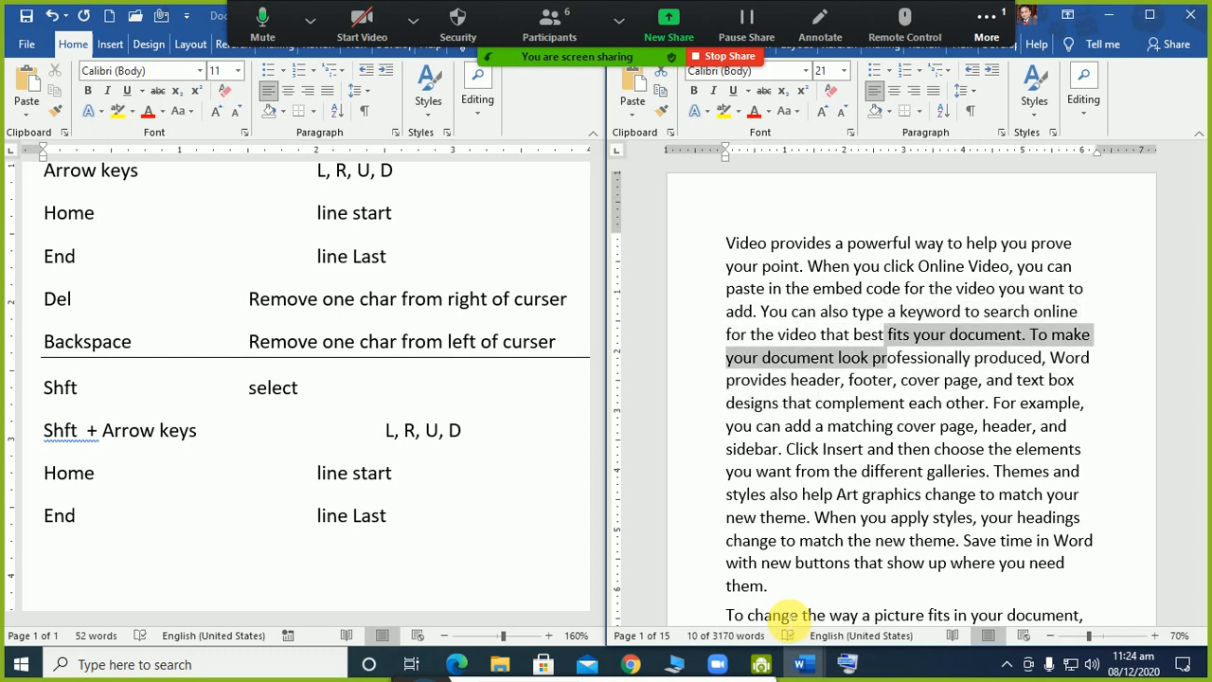
pyautogui.hotkey('shift', 'Down')
pyautogui.hotkey('shift', 'Down')
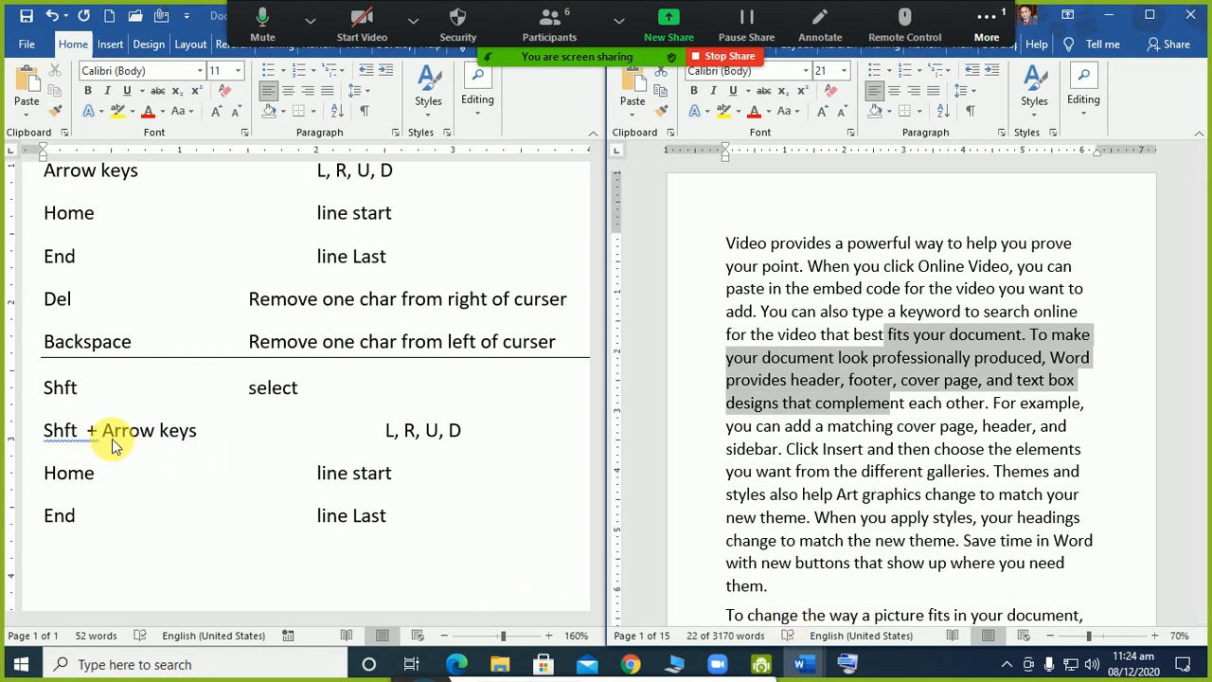
# - Delete the "L, R, U, D" description and the extra tab from the "Shft + Arrow keys" entry in the notes
pyautogui.click(362, 436)
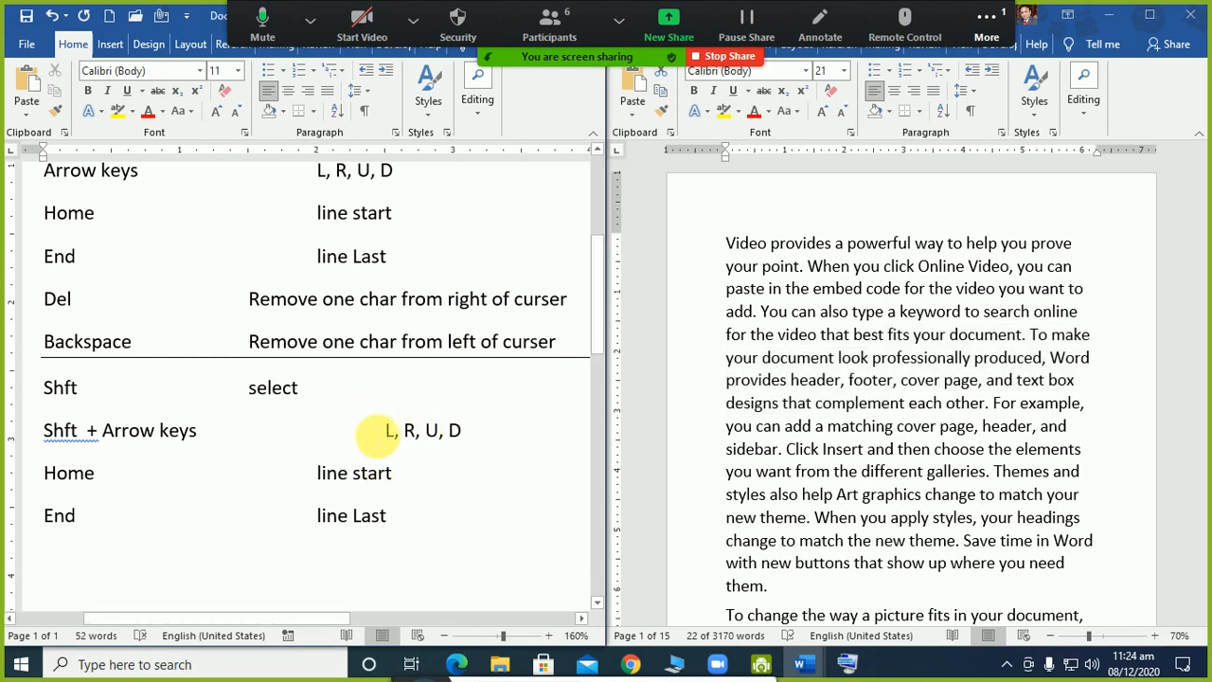
pyautogui.click(388, 431)
pyautogui.hotkey('shift', 'Right')
pyautogui.hotkey('shift', 'Right')
pyautogui.hotkey('shift', 'Right')
pyautogui.hotkey('shift', 'Right')
pyautogui.hotkey('shift', 'Right')
pyautogui.hotkey('shift', 'Right')
pyautogui.hotkey('shift', 'Right')
pyautogui.hotkey('shift', 'Right')
pyautogui.hotkey('shift', 'Right')
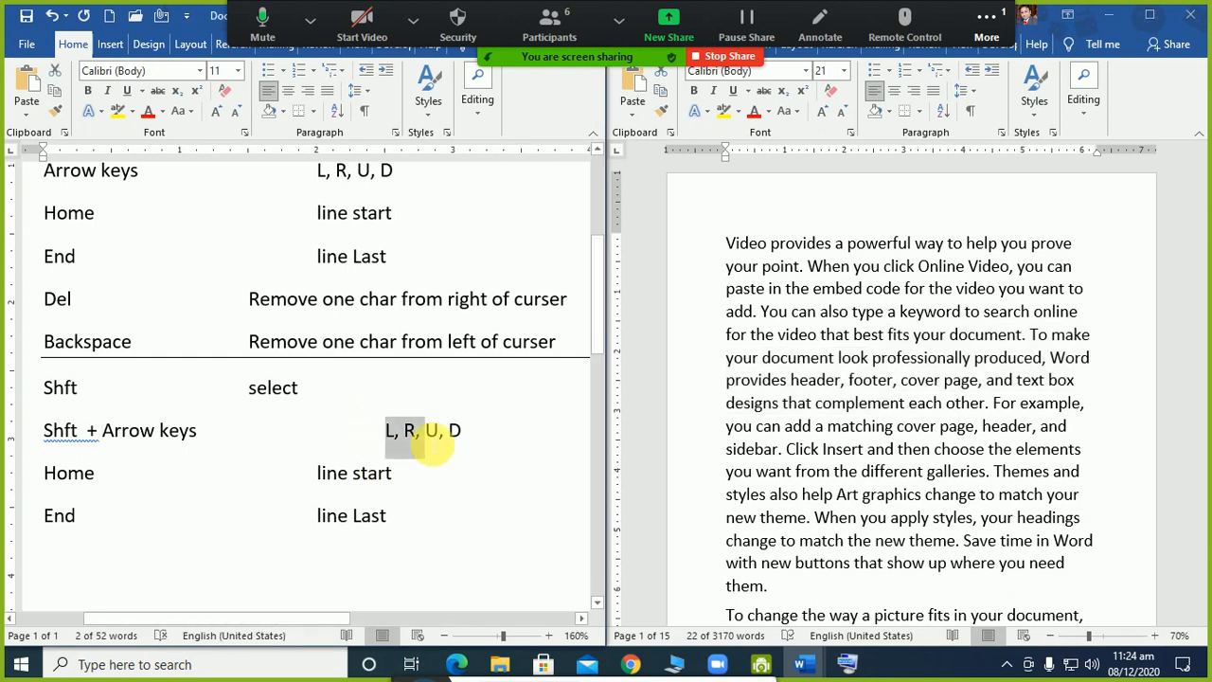
pyautogui.hotkey('shift', 'Right')
pyautogui.press('Delete')
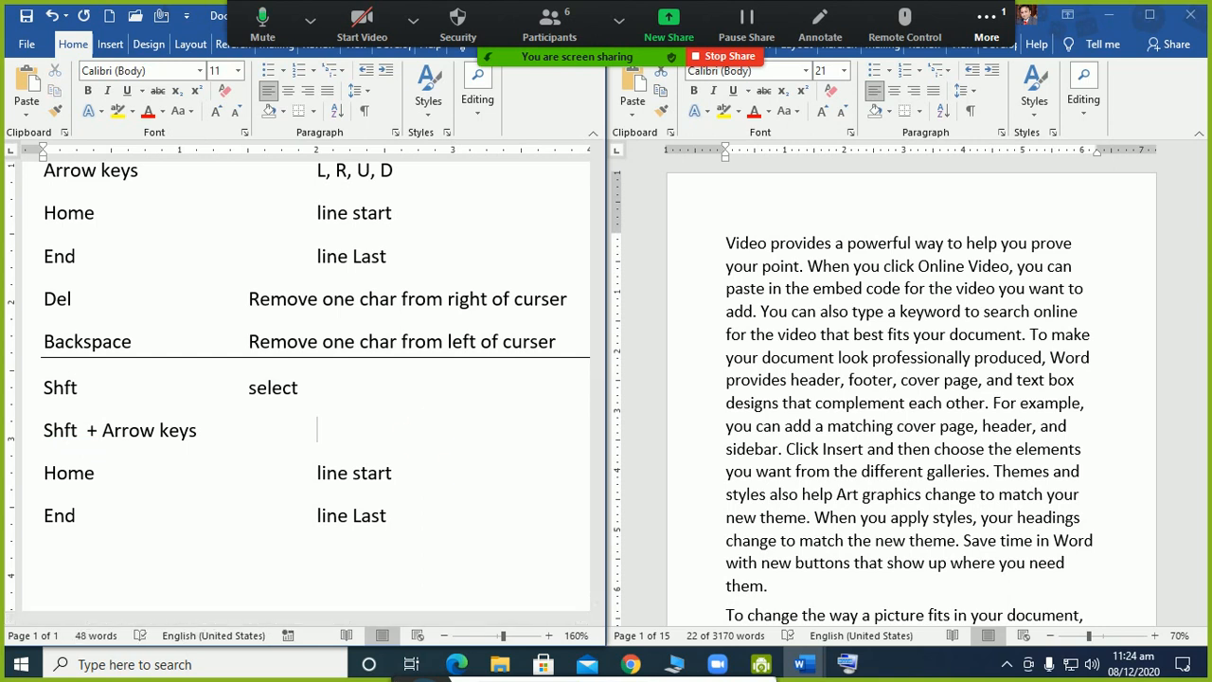
# - Enter "Selection" as the description of "Shft + Arrow keys", without leaving an extra line below it
pyautogui.write('Seel')
pyautogui.press('BackSpace')
pyautogui.press('BackSpace')
pyautogui.write('lection')
pyautogui.press('Return')
pyautogui.press('Delete')
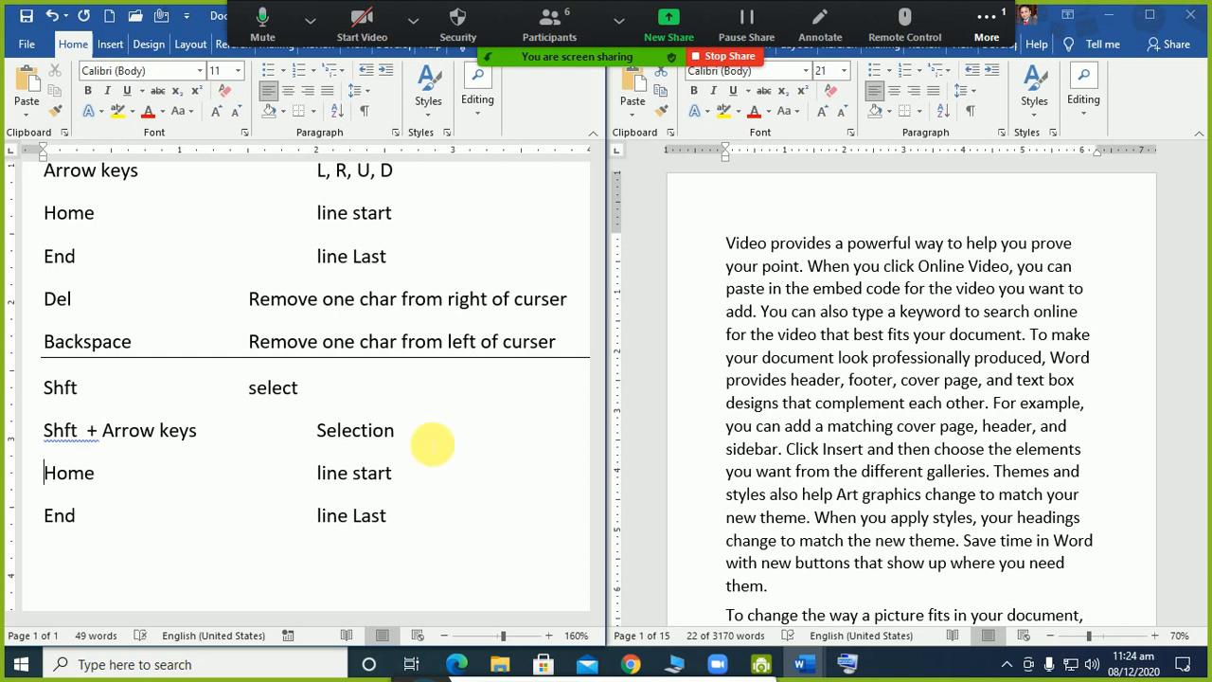
# - In the sample text, select from before "professionally" to the line's end, and reselect from the same point back to the line's start
pyautogui.hotkey('shift', 'Down')
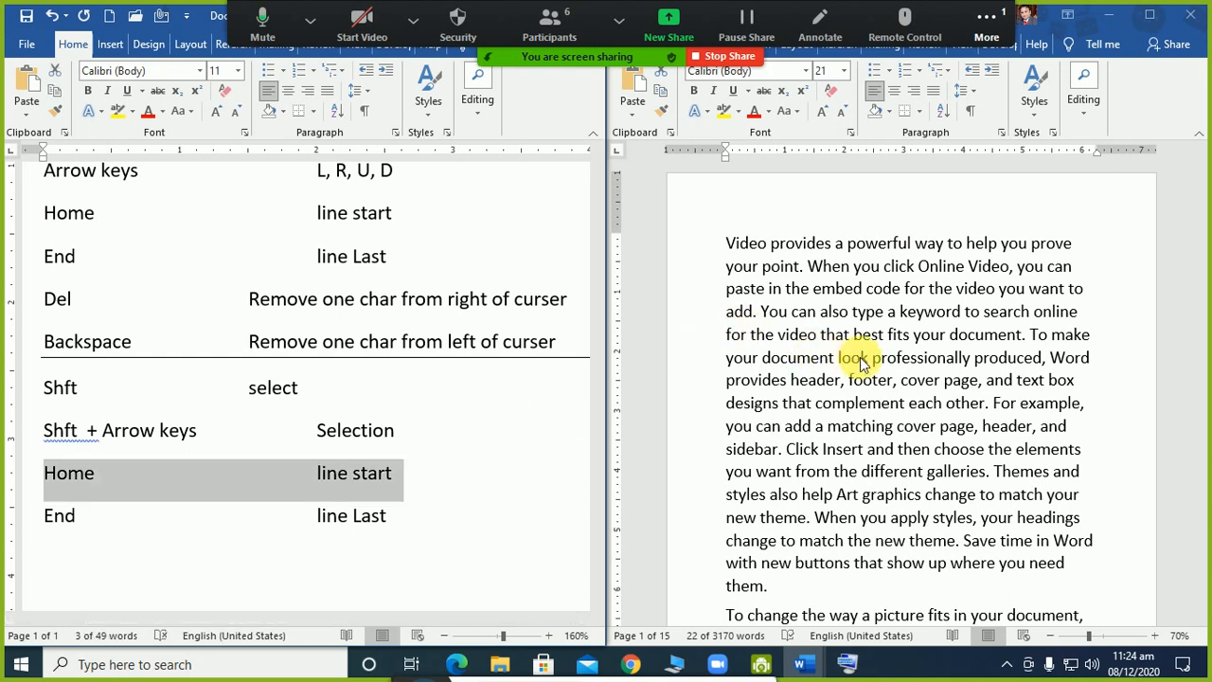
pyautogui.moveTo(885, 334); pyautogui.dragTo(890, 403)
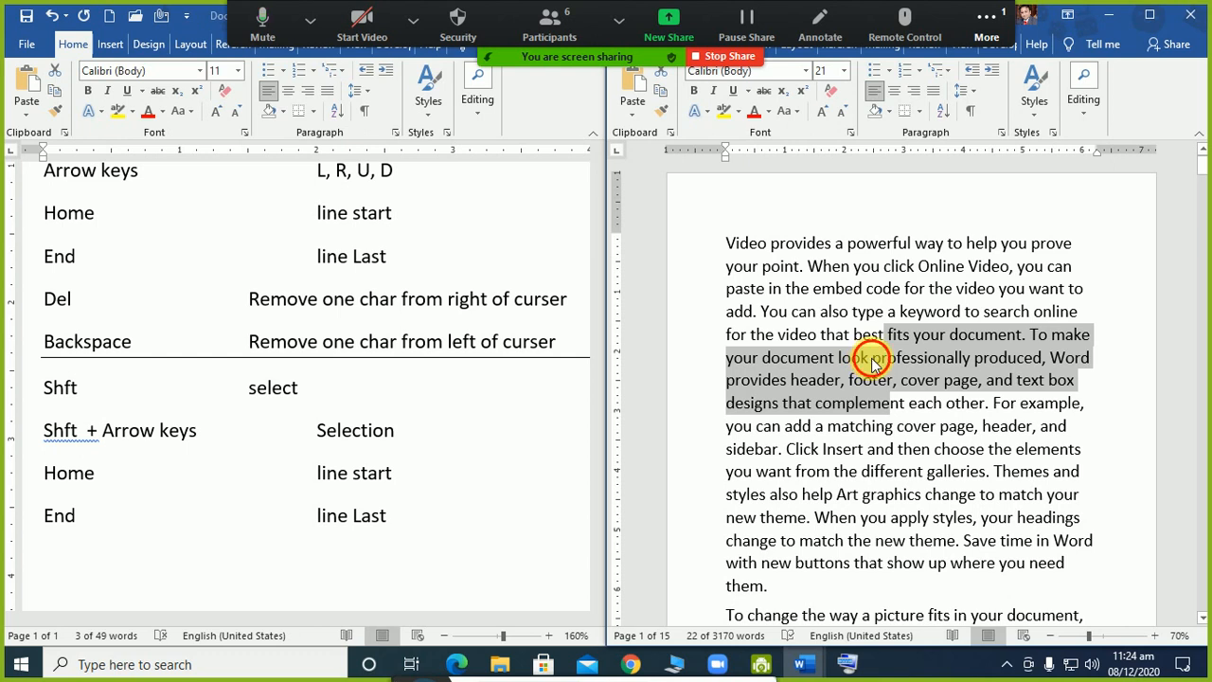
pyautogui.click(871, 360)
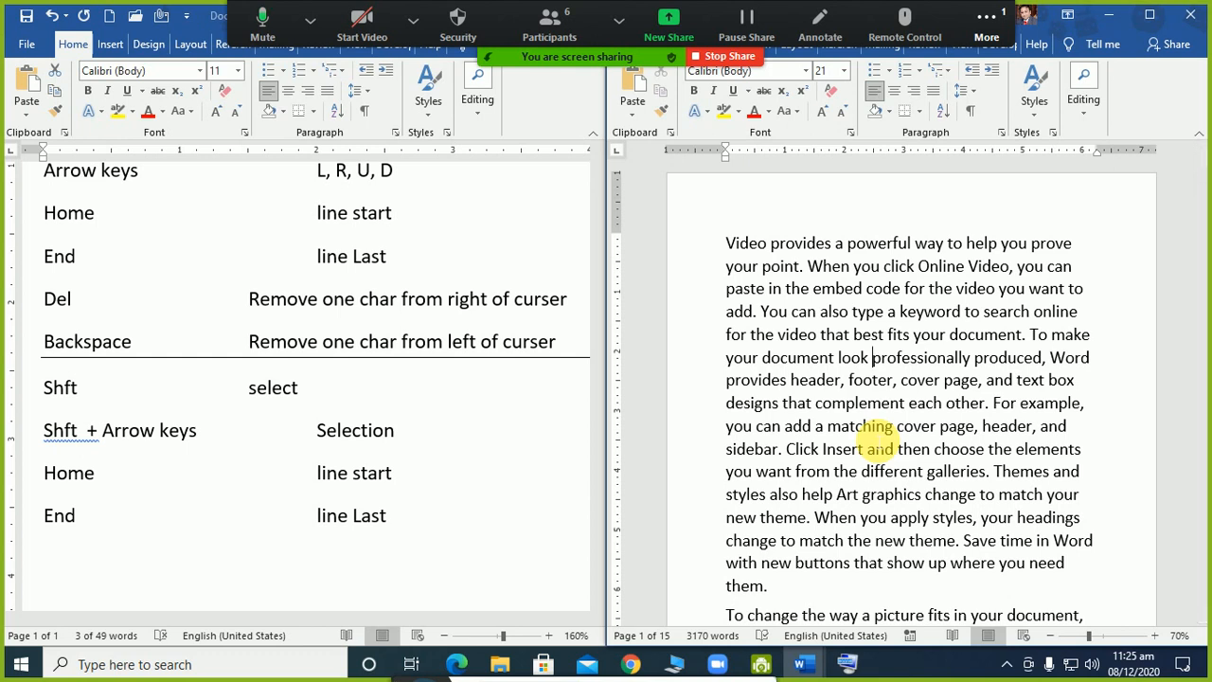
pyautogui.hotkey('shift', 'End')
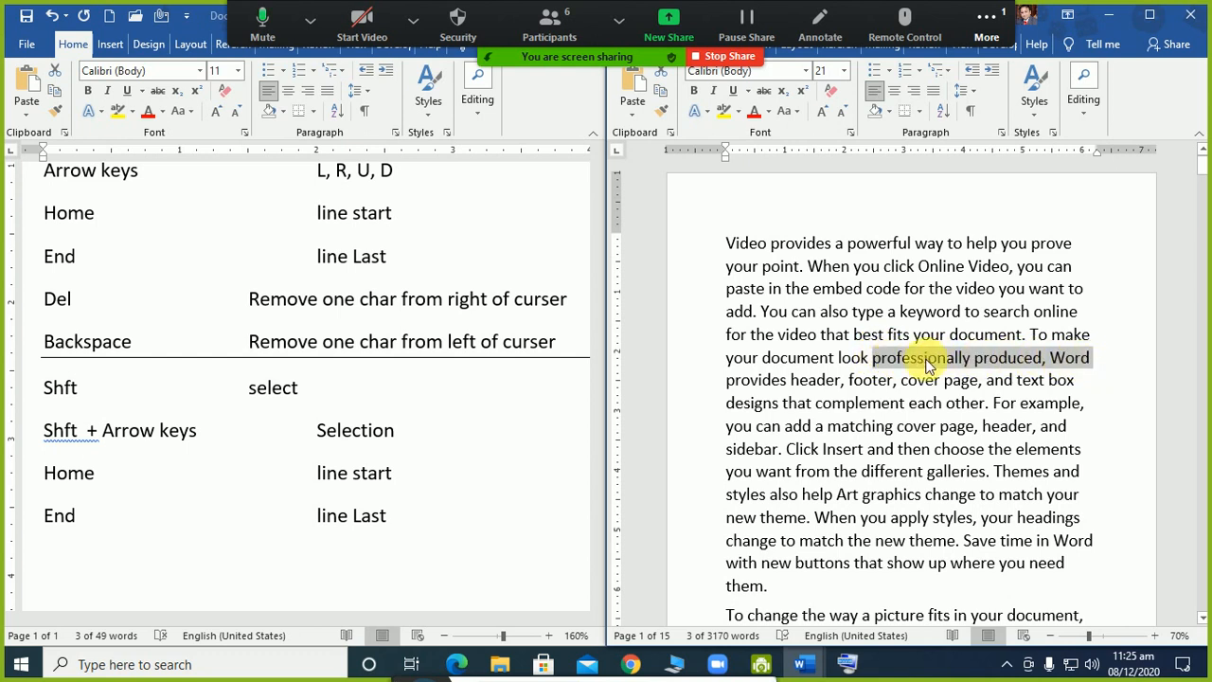
pyautogui.click(874, 358)
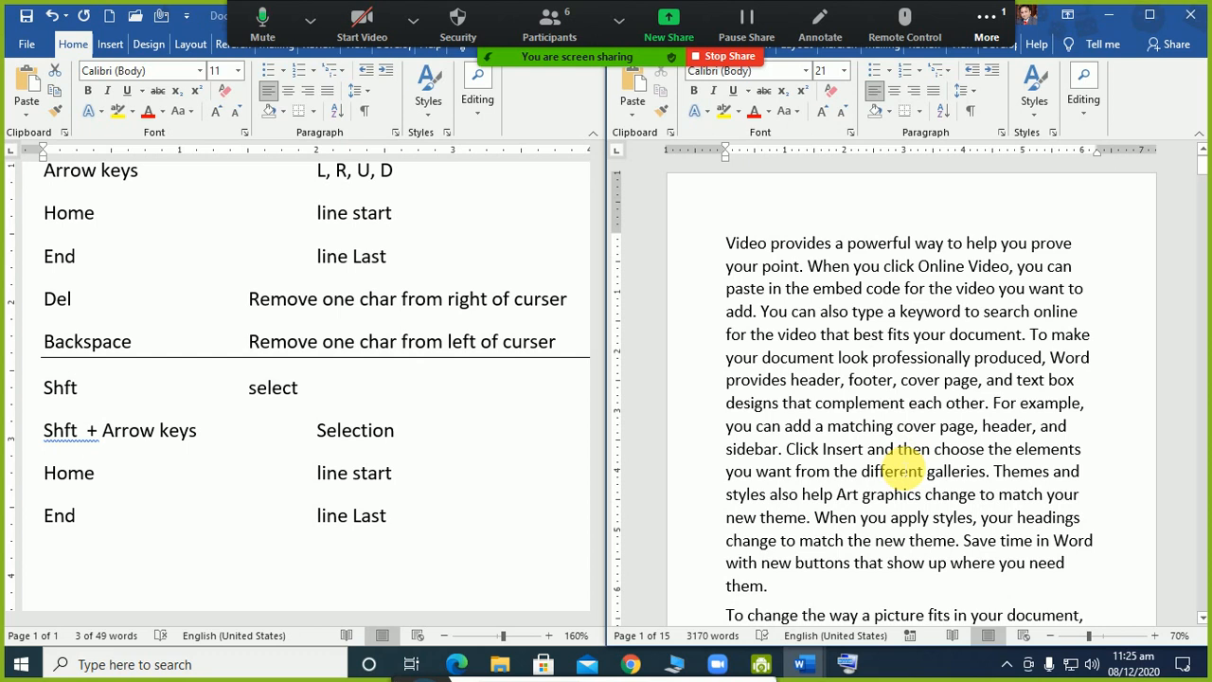
pyautogui.hotkey('shift', 'Home')
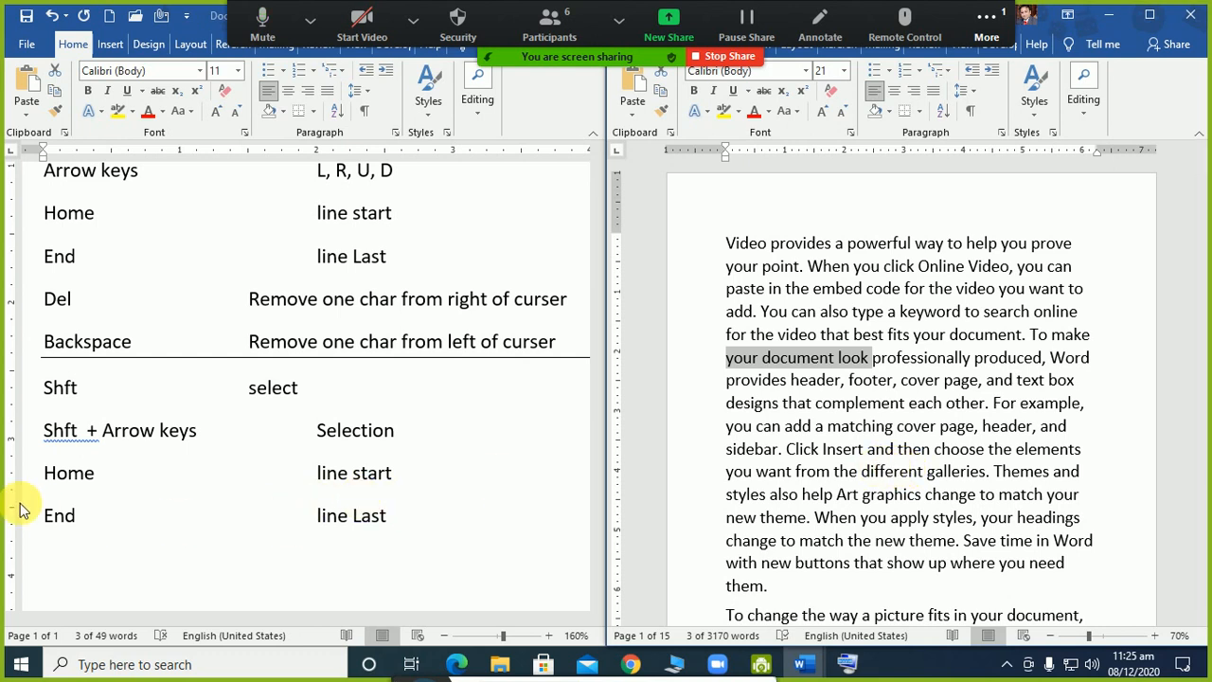
# - Prefix the lower "Home" entry in the notes with "Shft +"
pyautogui.click(36, 470)
pyautogui.click(49, 471)
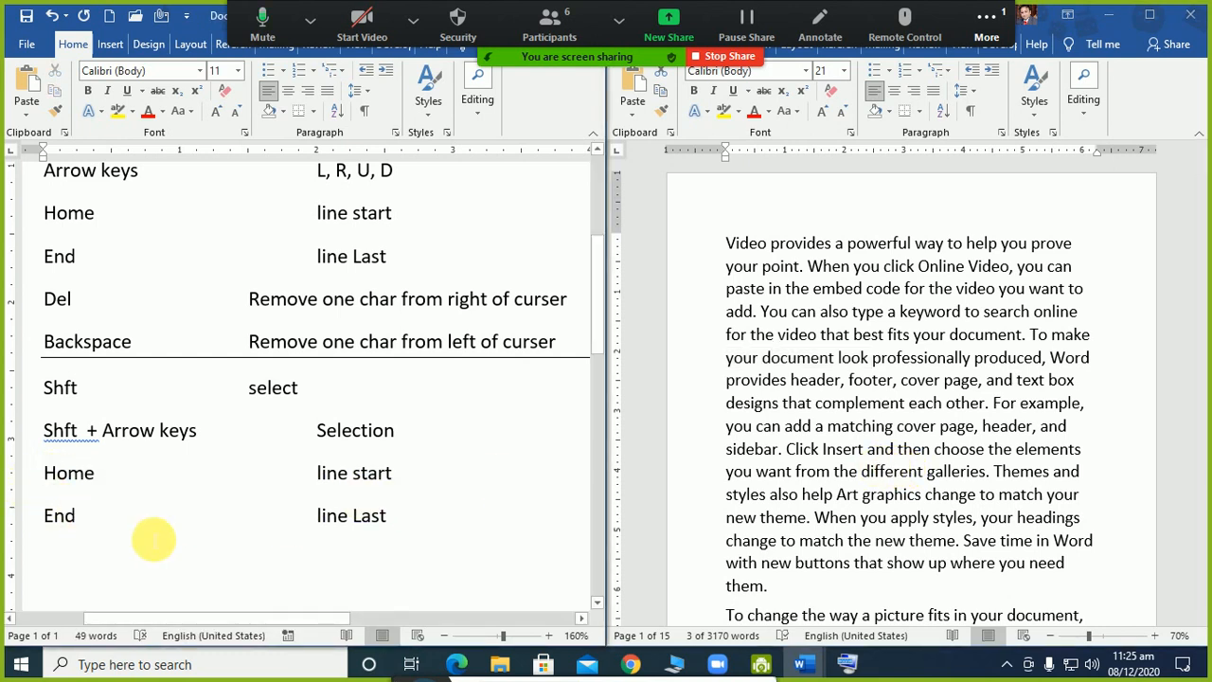
pyautogui.write('shft  ')
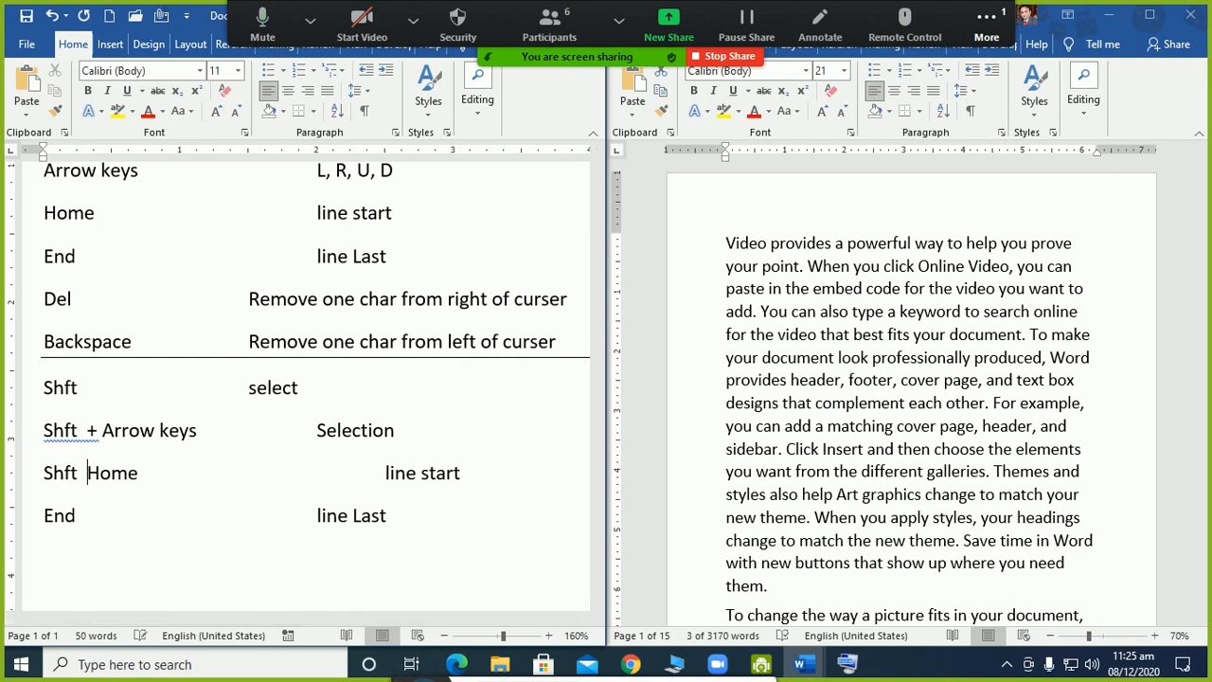
pyautogui.write('+')
# - Insert "select up to" into the "Shft + Home" description so it reads "line select up to start"
pyautogui.hotkey('ctrl', 'Right')
pyautogui.hotkey('ctrl', 'Right')
pyautogui.hotkey('ctrl', 'Right')
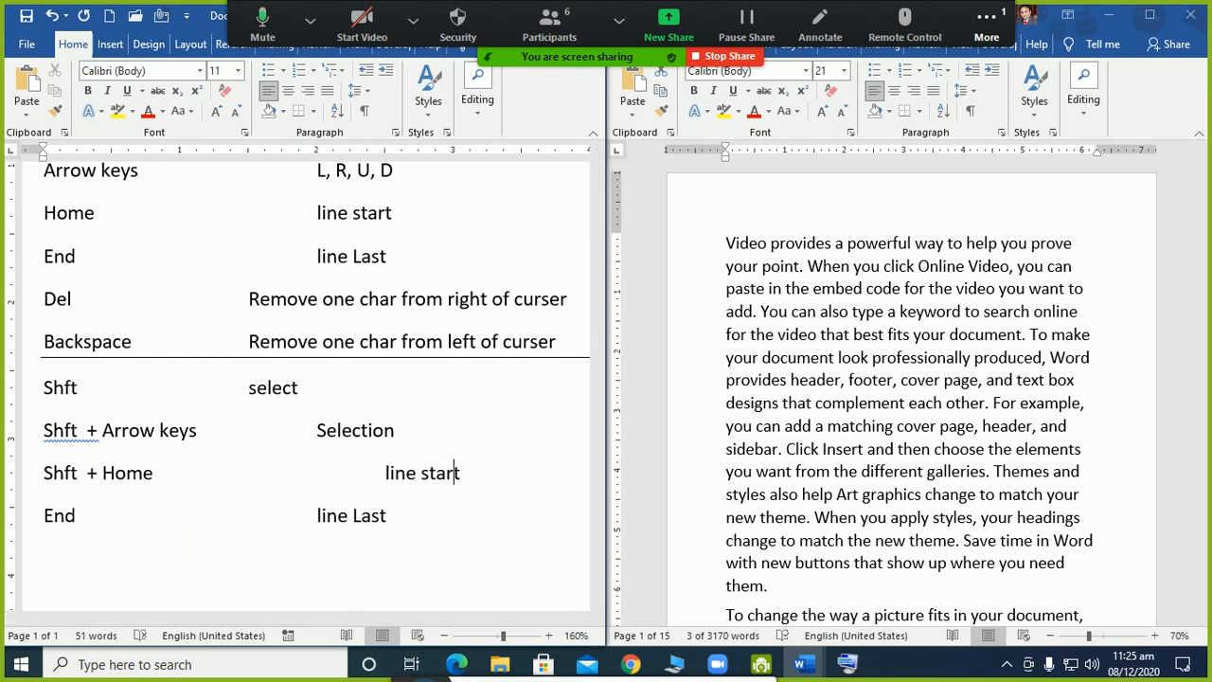
pyautogui.press('Left')
pyautogui.press('Left')
pyautogui.press('Left')
pyautogui.press('Left')
pyautogui.press('Left')
pyautogui.write('select up to')
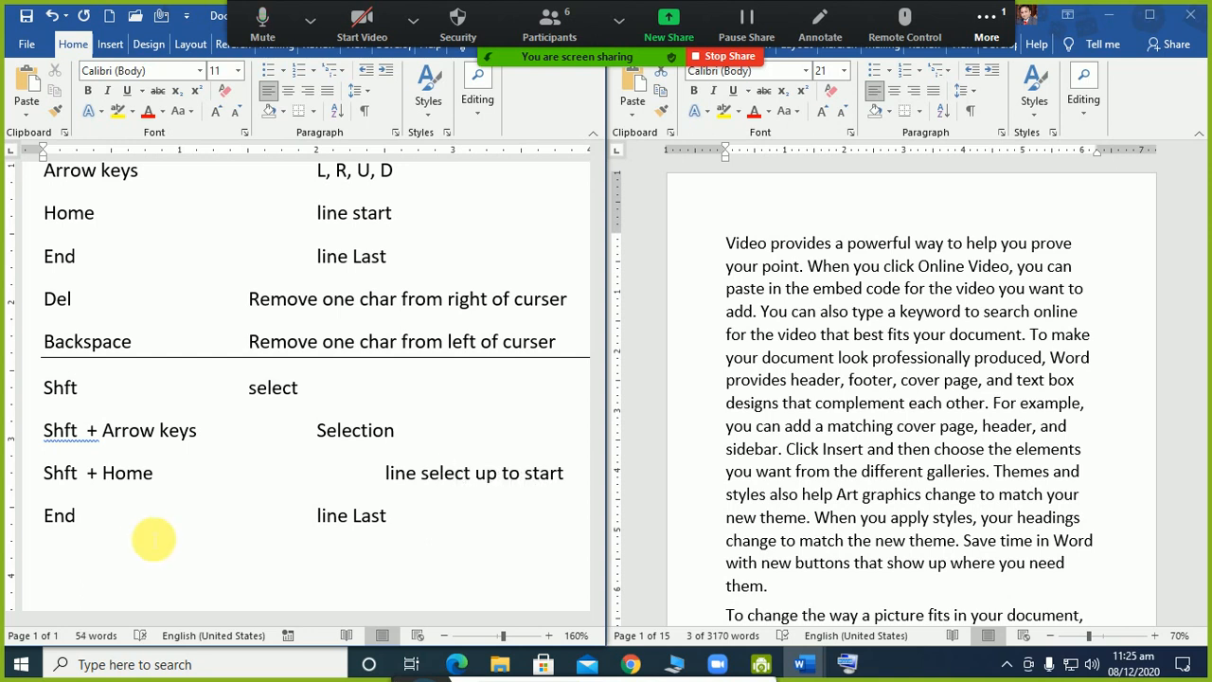
# - Remove the extra tab before the "Shft + Home" description to align it with "Selection" above
pyautogui.hotkey('ctrl', 'Left')
pyautogui.hotkey('ctrl', 'Left')
pyautogui.hotkey('ctrl', 'Left')
pyautogui.hotkey('ctrl', 'Left')
pyautogui.press('BackSpace')
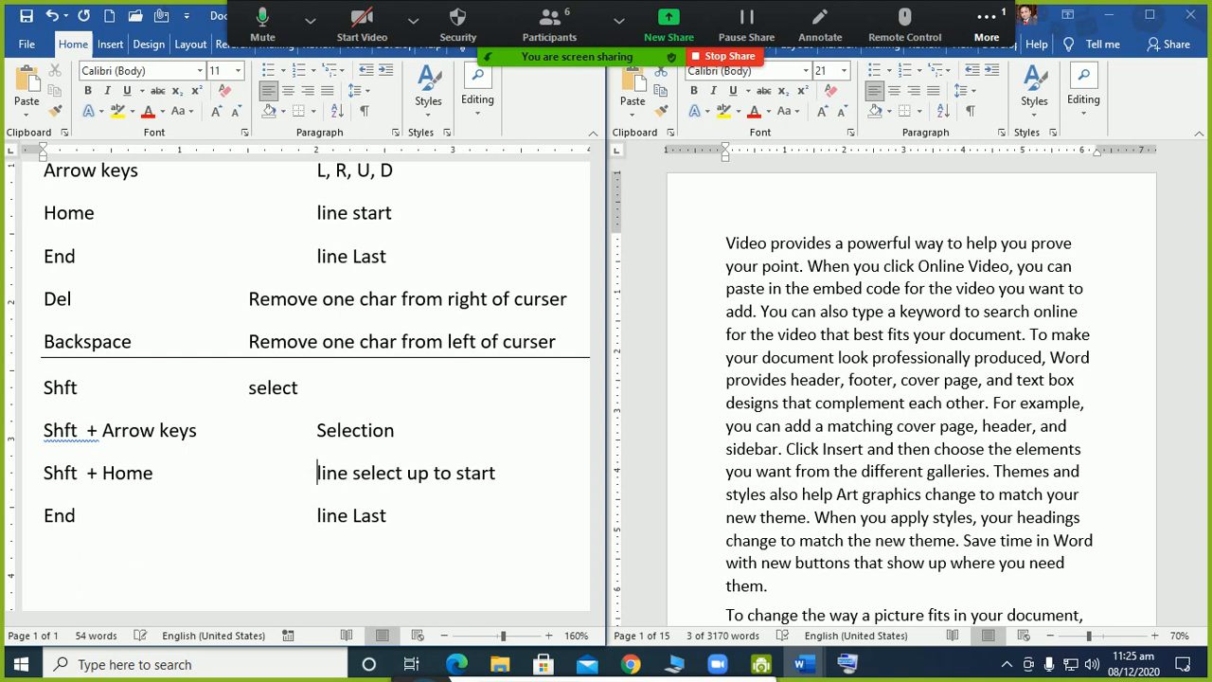
# - Prefix the lower "End" entry in the notes with "Shft +"
pyautogui.press('Down')
pyautogui.press('Home')
pyautogui.write('shft  ')
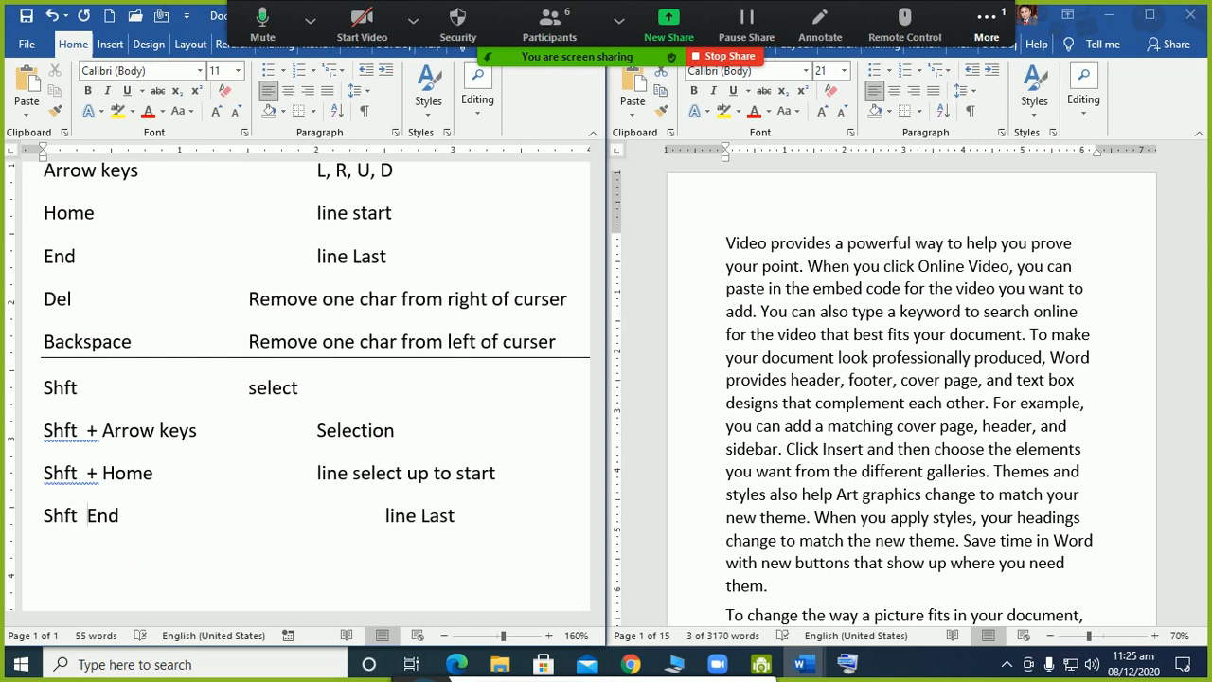
pyautogui.write('+')
# - Insert "select up to" into the "Shft + End" description so it reads "line select up to Last"
pyautogui.press('End')
pyautogui.hotkey('ctrl', 'Left')
pyautogui.hotkey('ctrl', 'Left')
pyautogui.press('Right')
pyautogui.press('Right')
pyautogui.press('Right')
pyautogui.press('Right')
pyautogui.press('Right')
pyautogui.write('select up ')
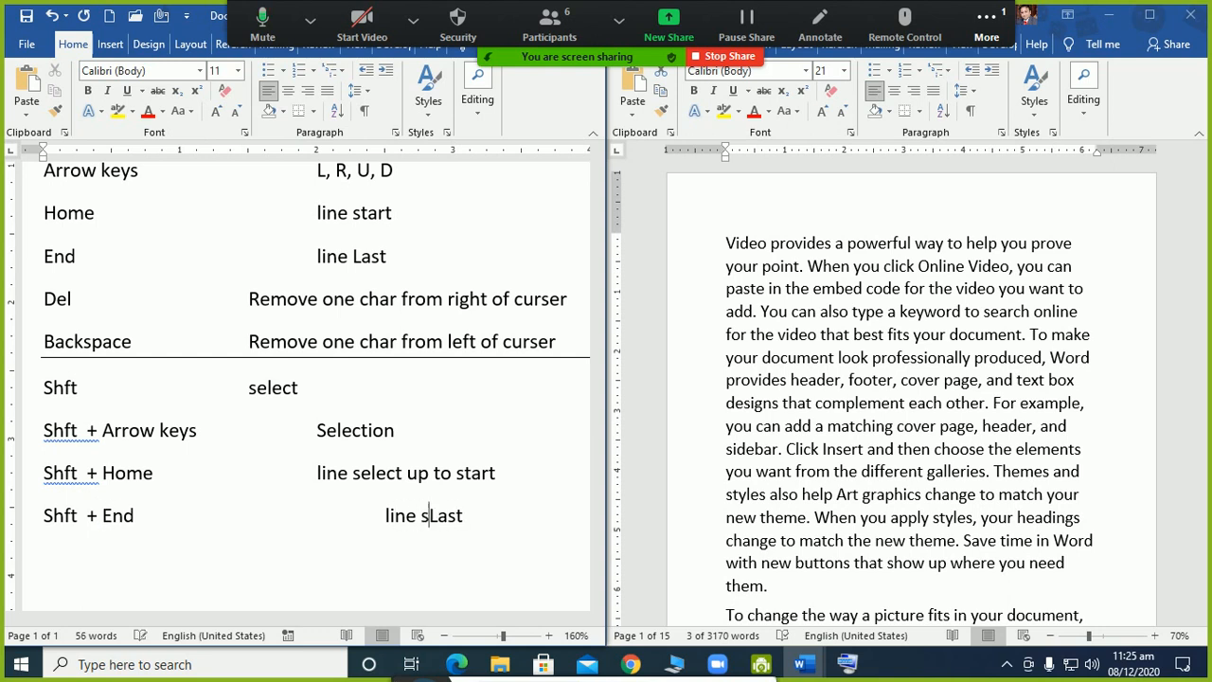
pyautogui.write('to')
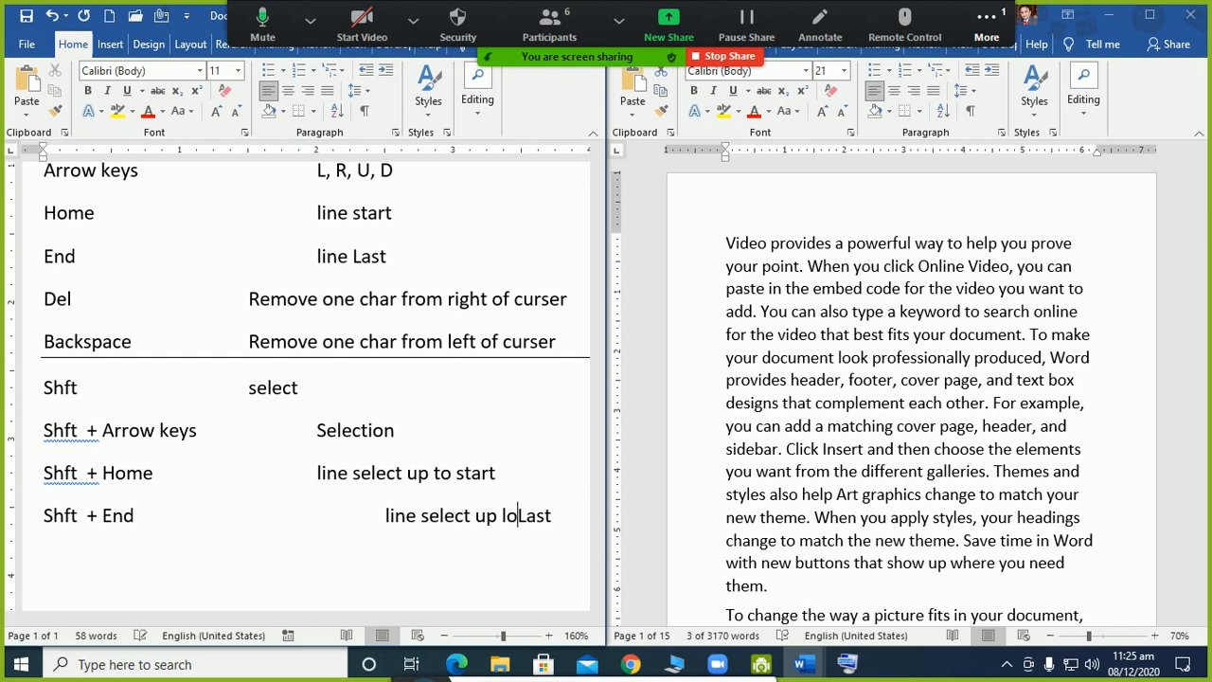
pyautogui.press('BackSpace')
pyautogui.press('BackSpace')
pyautogui.write('to')
# - Remove the extra tab before the "Shft + End" description to align it with the description above
pyautogui.press('Home')
pyautogui.click(153, 540)
pyautogui.press('Right')
pyautogui.press('Right')
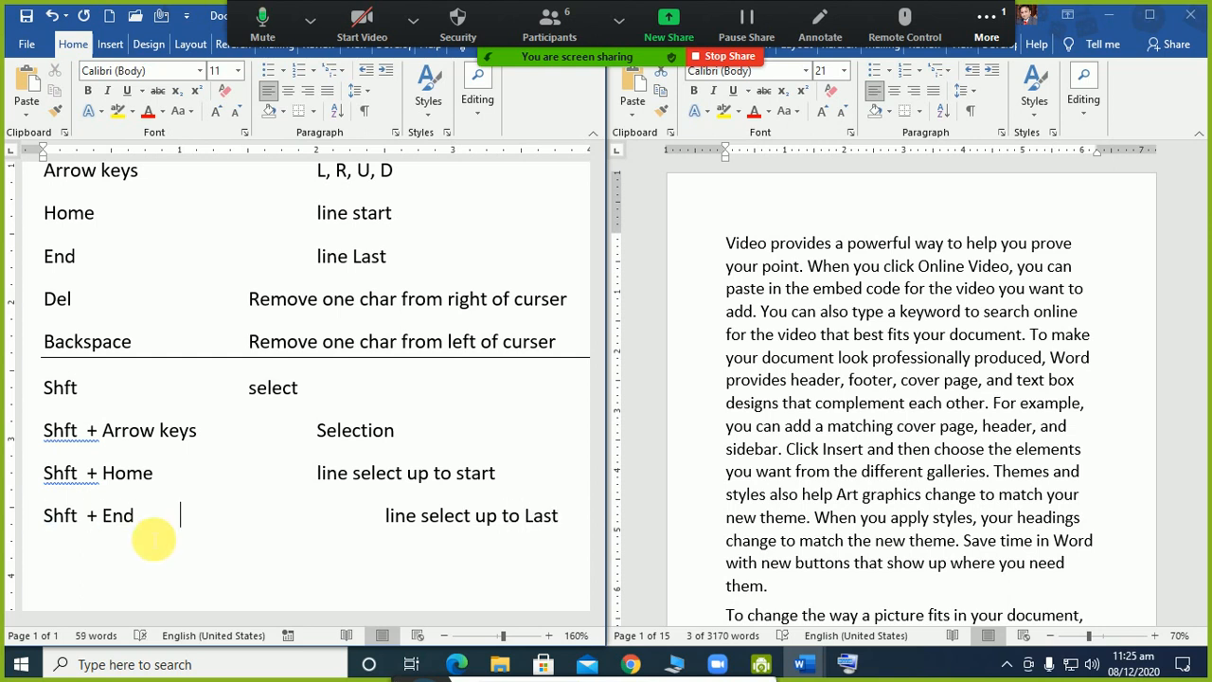
pyautogui.press('Delete')
# - Delete the extra space before the plus sign in the "Shft + Arrow keys", "Shft + Home" and "Shft + End" entries
pyautogui.press('Up')
pyautogui.press('Up')
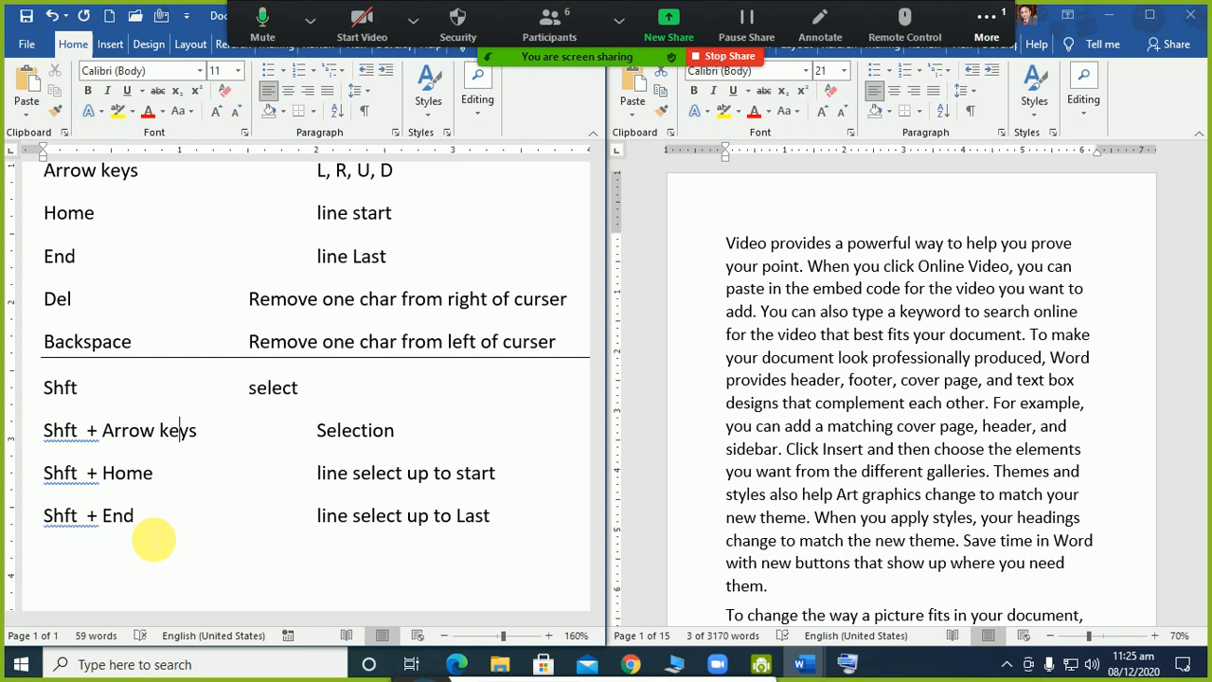
pyautogui.press('Up')
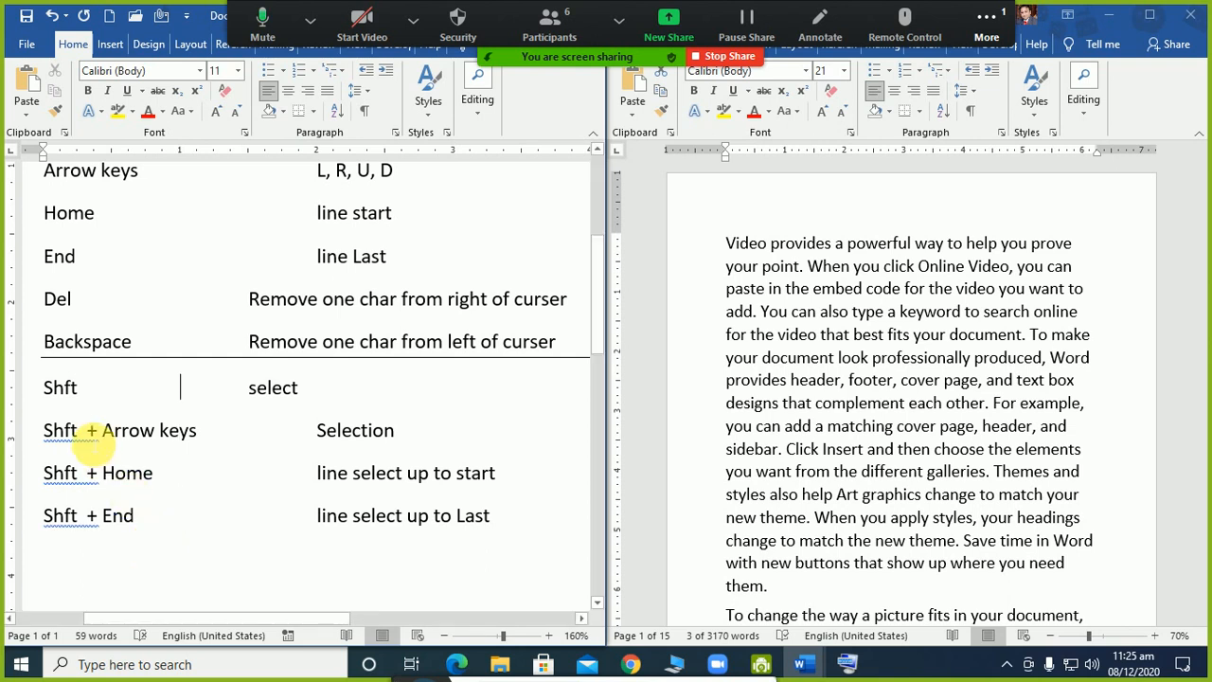
pyautogui.click(89, 430)
pyautogui.press('BackSpace')
pyautogui.press('Down')
pyautogui.press('BackSpace')
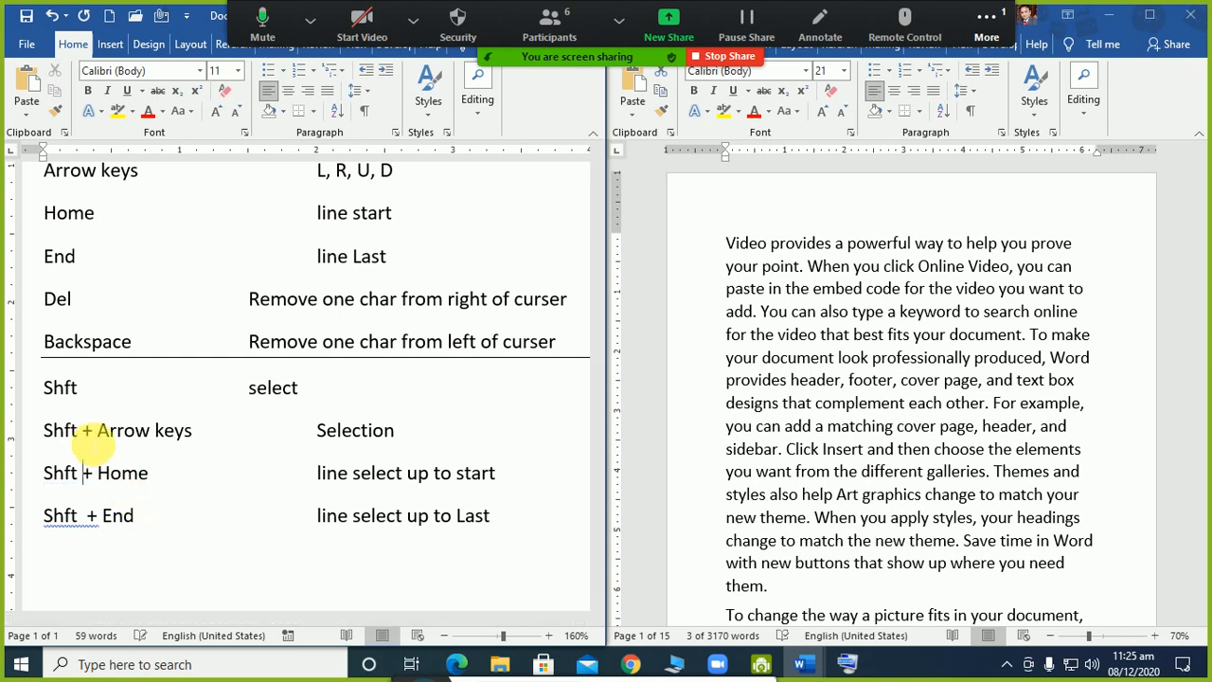
pyautogui.press('Down')
pyautogui.press('BackSpace')
pyautogui.press('Up')
pyautogui.press('Up')
pyautogui.press('Up')
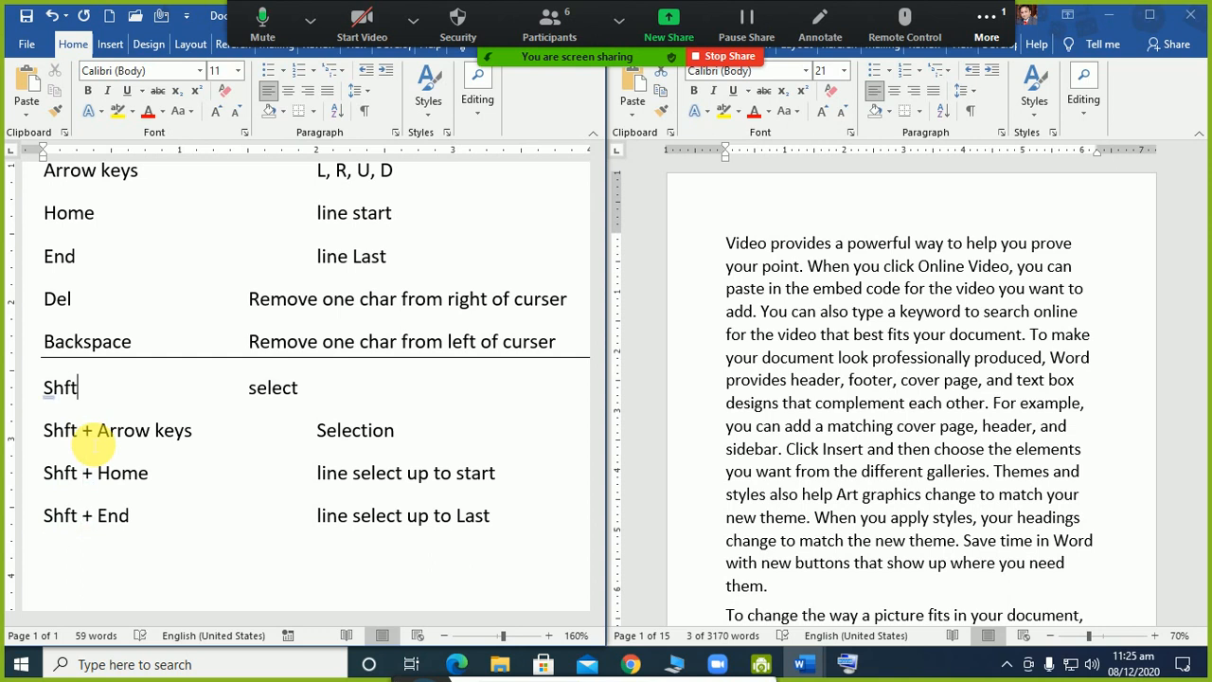
pyautogui.press('Home')
pyautogui.press('Down')
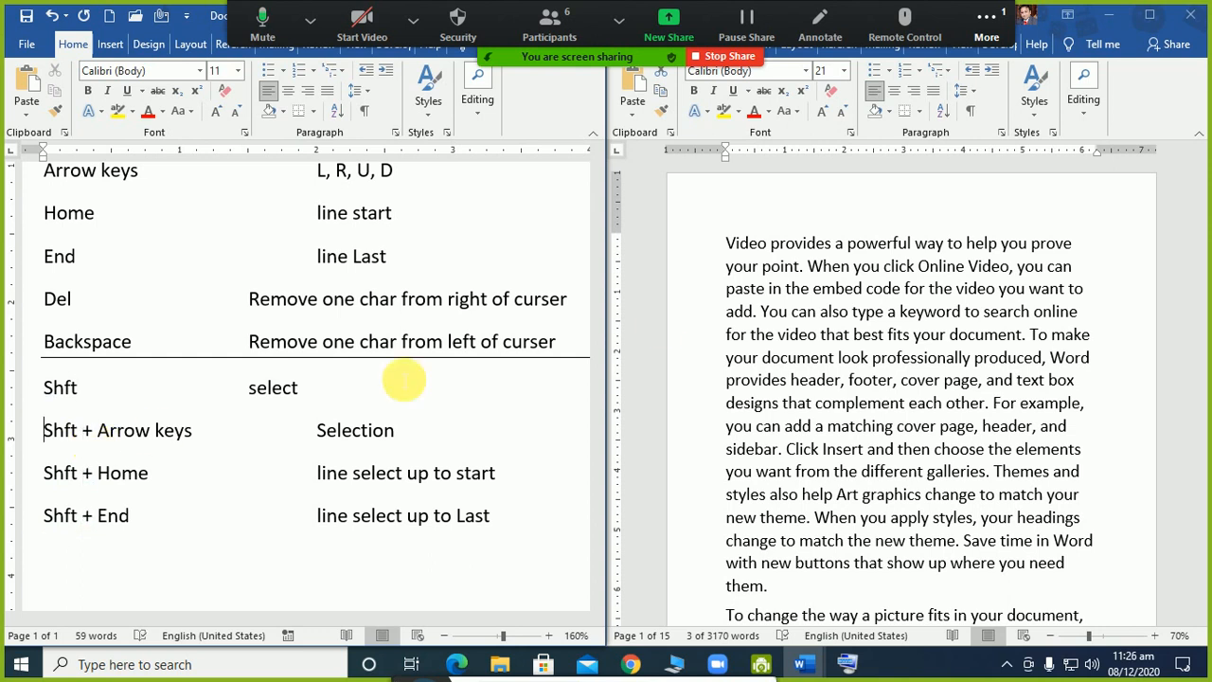
# - In the sample text, select forward character by character from after the "p" of "professionally" into "produced"
pyautogui.click(918, 368)
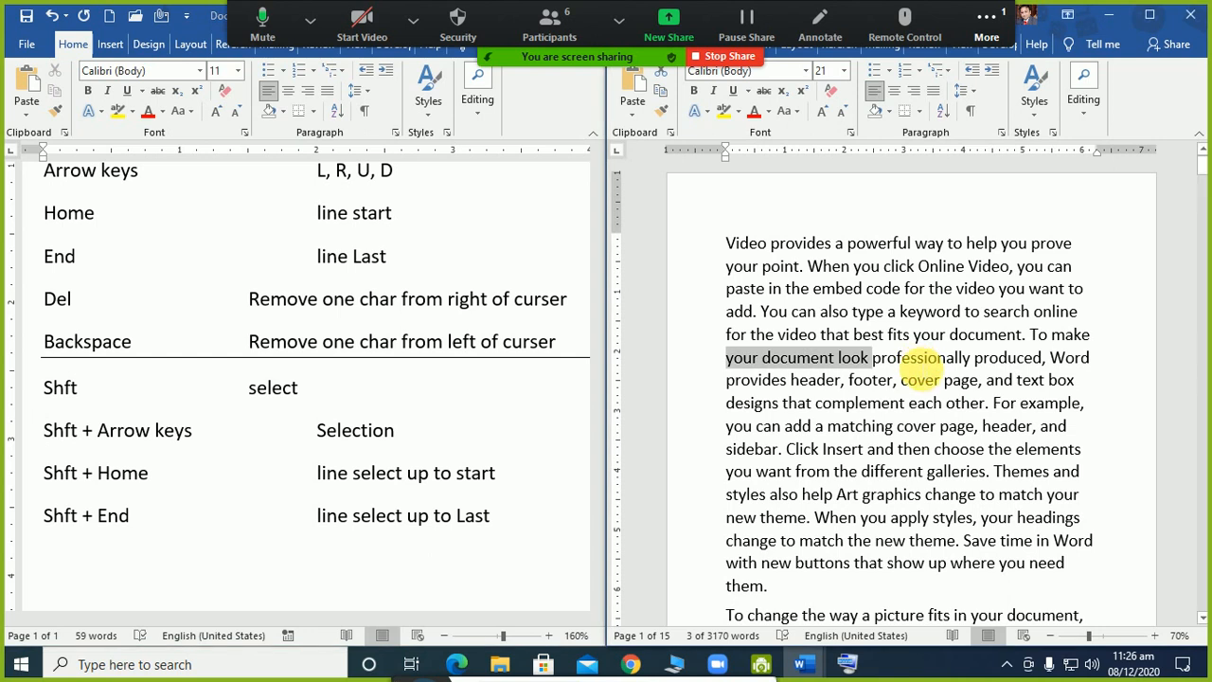
pyautogui.click(910, 364)
pyautogui.click(883, 364)
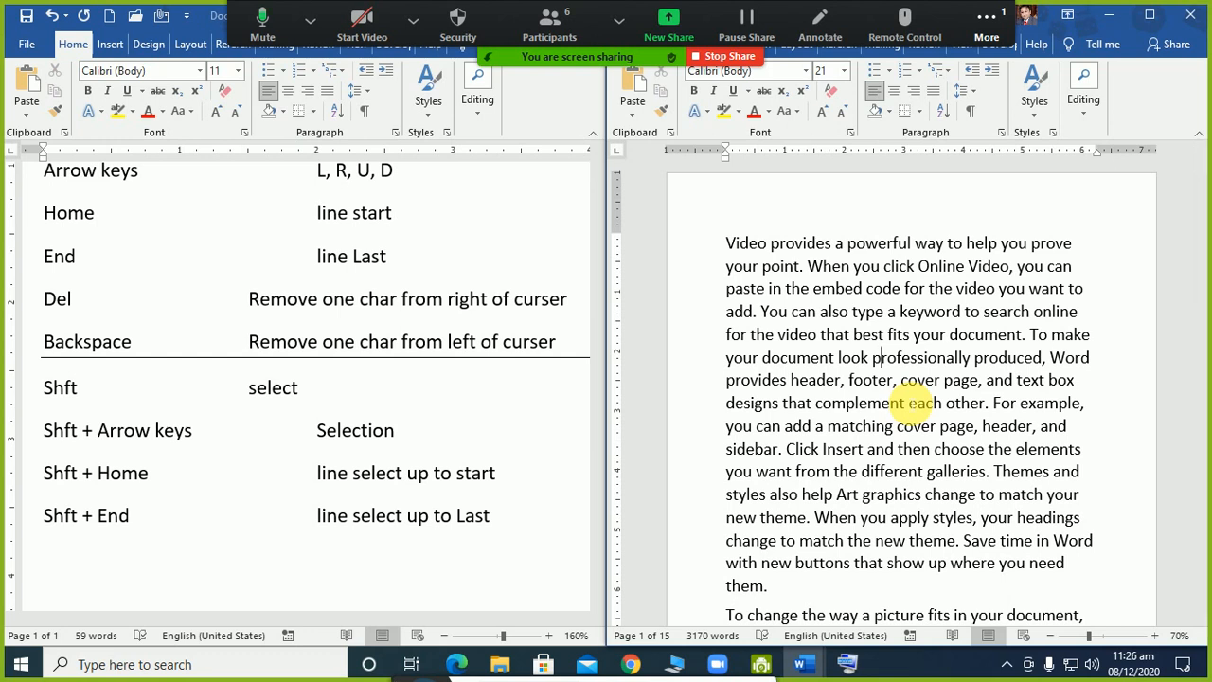
pyautogui.hotkey('shift', 'Right')
pyautogui.hotkey('shift', 'Right')
pyautogui.hotkey('shift', 'Right')
pyautogui.hotkey('shift', 'Right')
pyautogui.hotkey('shift', 'Right')
pyautogui.hotkey('shift', 'Right')
pyautogui.hotkey('shift', 'Right')
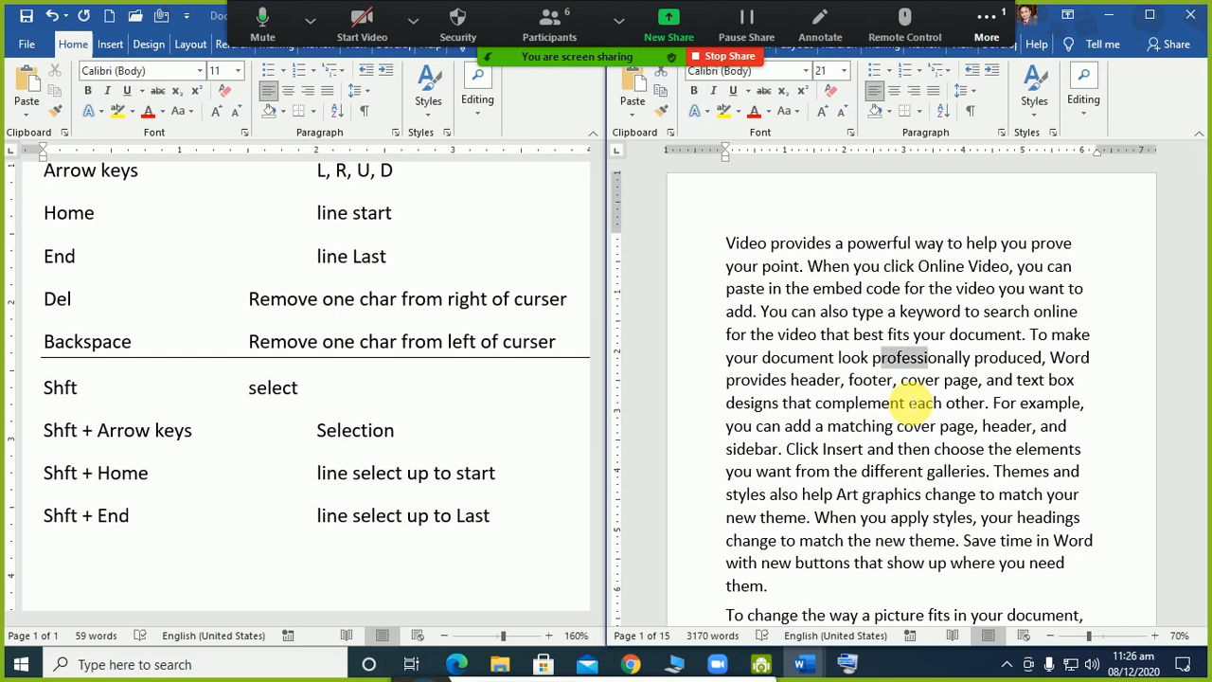
pyautogui.hotkey('shift', 'Right')
pyautogui.hotkey('shift', 'Right')
pyautogui.hotkey('shift', 'Right')
pyautogui.hotkey('shift', 'Right')
pyautogui.hotkey('shift', 'Right')
pyautogui.hotkey('shift', 'Right')
pyautogui.hotkey('shift', 'Right')
pyautogui.hotkey('shift', 'Right')
pyautogui.hotkey('shift', 'Right')
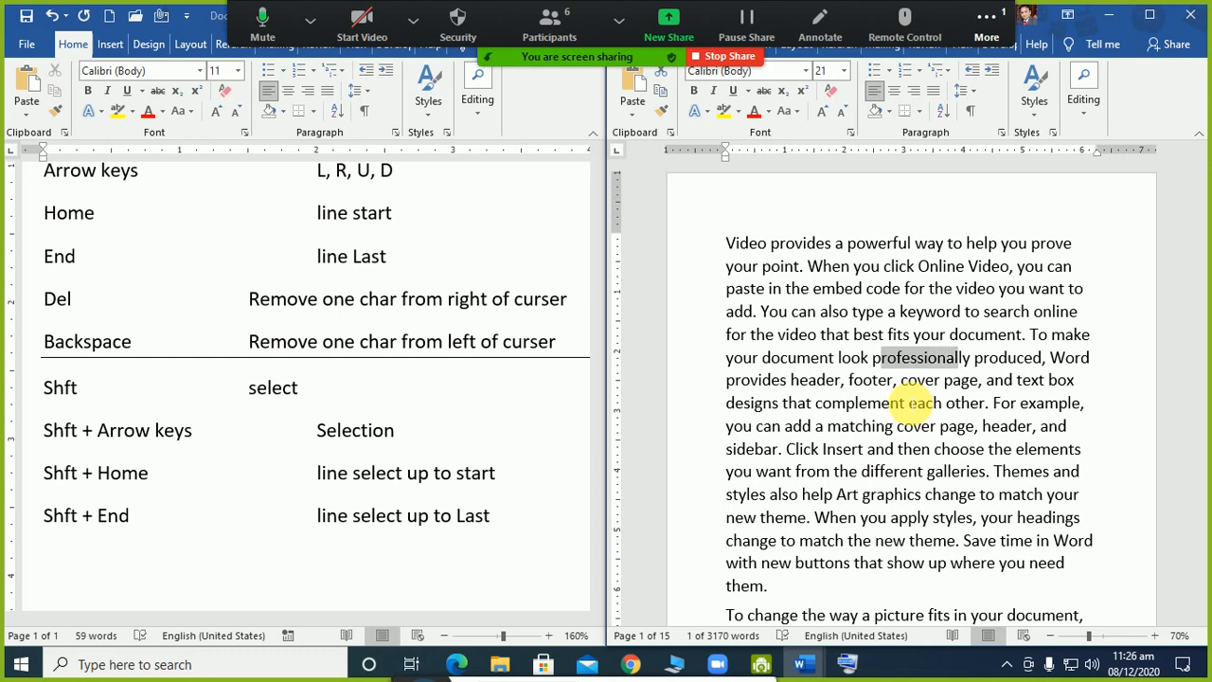
pyautogui.hotkey('shift', 'Right')
pyautogui.hotkey('shift', 'Right')
pyautogui.hotkey('shift', 'Right')
# - Reverse the selection character by character past its starting point until "look p" is selected
pyautogui.hotkey('shift', 'Left')
pyautogui.hotkey('shift', 'Left')
pyautogui.hotkey('shift', 'Left')
pyautogui.hotkey('shift', 'Left')
pyautogui.hotkey('shift', 'Left')
pyautogui.hotkey('shift', 'Left')
pyautogui.hotkey('shift', 'Left')
pyautogui.hotkey('shift', 'Left')
pyautogui.hotkey('shift', 'Left')
pyautogui.hotkey('shift', 'Left')
pyautogui.hotkey('shift', 'Left')
pyautogui.hotkey('shift', 'Left')
pyautogui.hotkey('shift', 'Left')
pyautogui.hotkey('shift', 'Left')
pyautogui.hotkey('shift', 'Left')
pyautogui.hotkey('shift', 'Left')
pyautogui.hotkey('shift', 'Left')
pyautogui.hotkey('shift', 'Left')
pyautogui.hotkey('shift', 'Left')
pyautogui.hotkey('shift', 'Left')
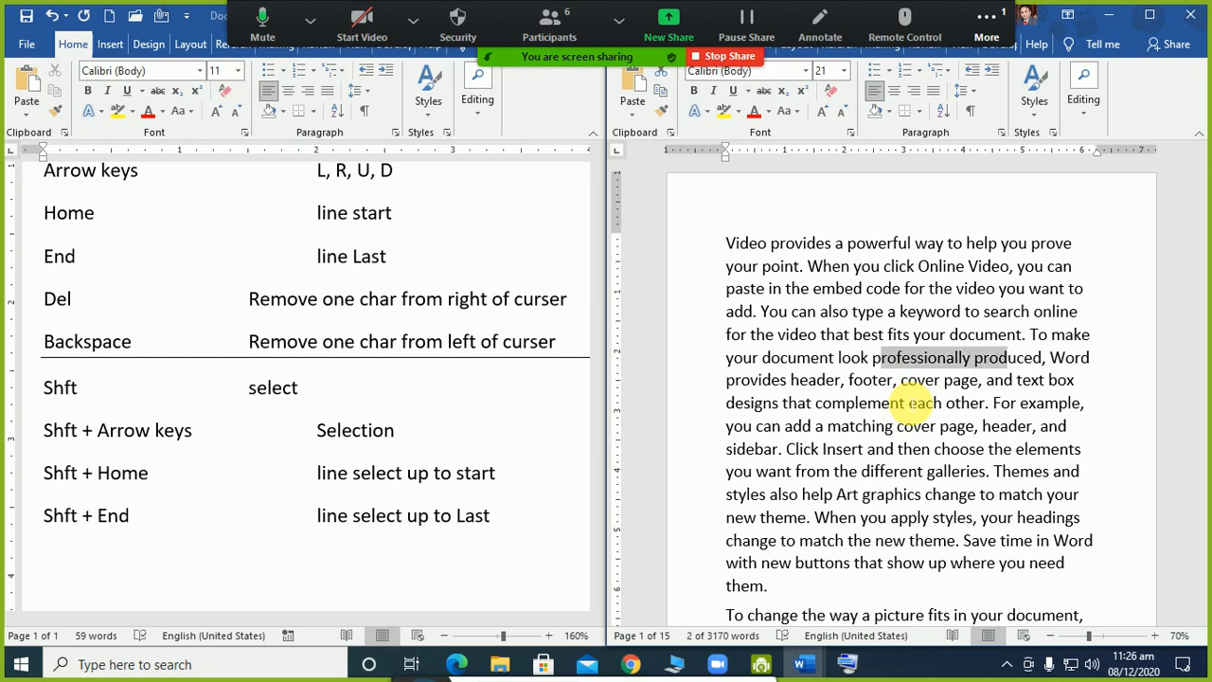
pyautogui.hotkey('shift', 'Left')
pyautogui.hotkey('shift', 'Left')
pyautogui.hotkey('shift', 'Left')
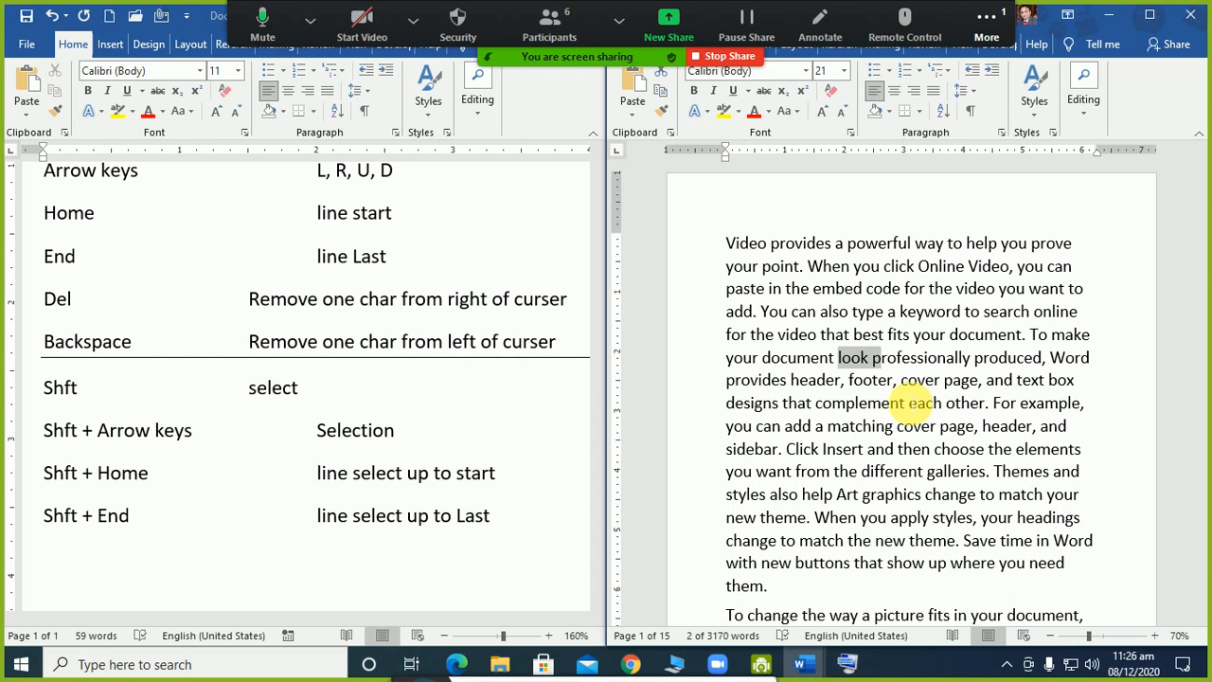
# - Bring the selection forward past its starting point until "rofessionally" is selected
pyautogui.hotkey('shift', 'Right')
pyautogui.hotkey('shift', 'Right')
pyautogui.hotkey('shift', 'Right')
pyautogui.hotkey('shift', 'Right')
pyautogui.hotkey('shift', 'Right')
pyautogui.hotkey('shift', 'Right')
pyautogui.hotkey('shift', 'Right')
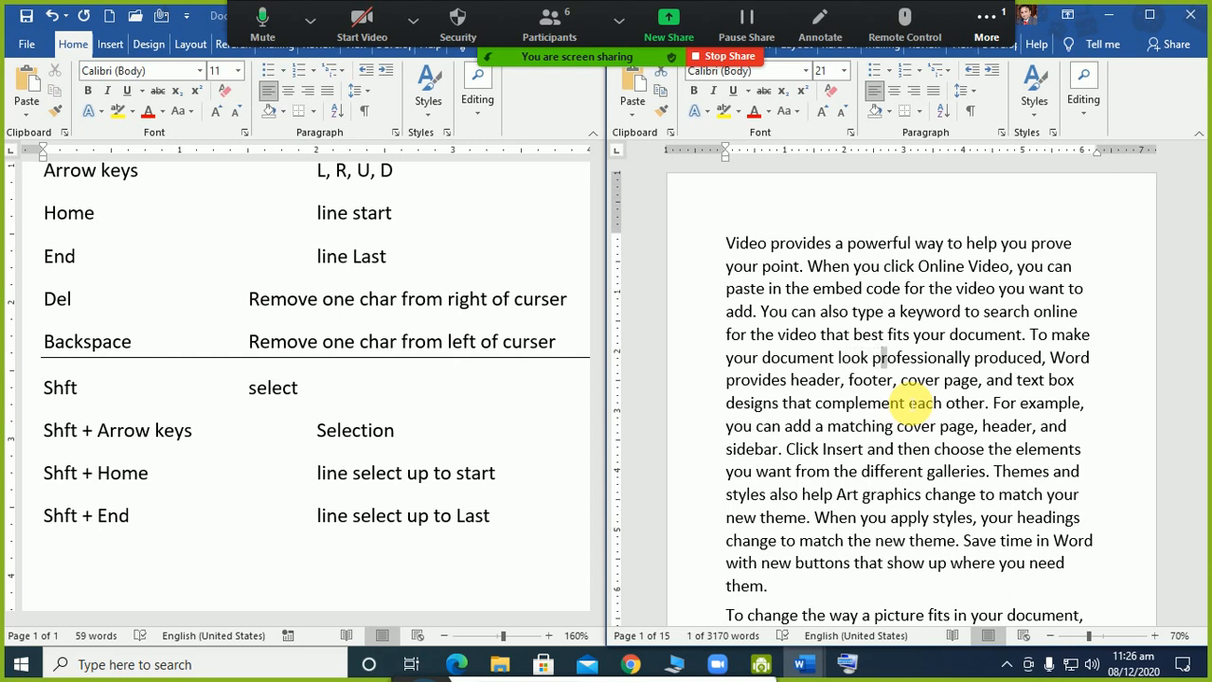
pyautogui.hotkey('shift', 'Right')
pyautogui.hotkey('shift', 'Right')
pyautogui.hotkey('shift', 'Right')
pyautogui.hotkey('shift', 'Right')
pyautogui.hotkey('shift', 'Right')
pyautogui.hotkey('shift', 'Right')
pyautogui.hotkey('shift', 'Right')
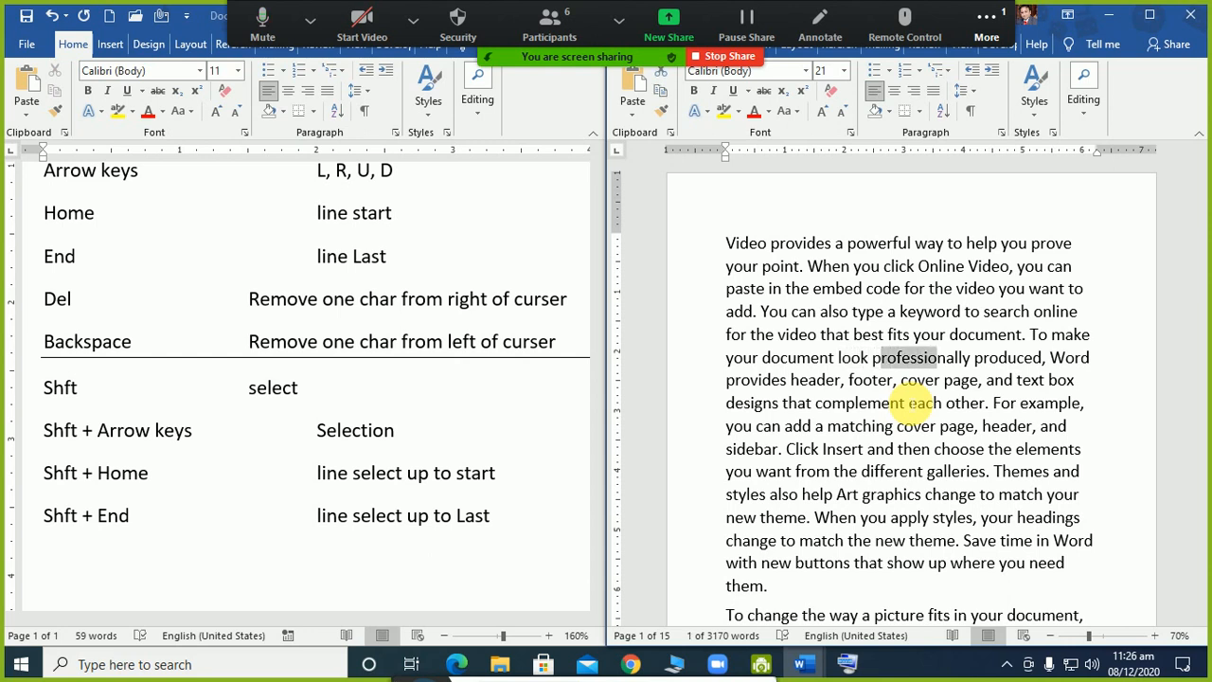
pyautogui.hotkey('shift', 'Right')
pyautogui.hotkey('shift', 'Right')
pyautogui.hotkey('shift', 'Right')
pyautogui.hotkey('shift', 'Right')
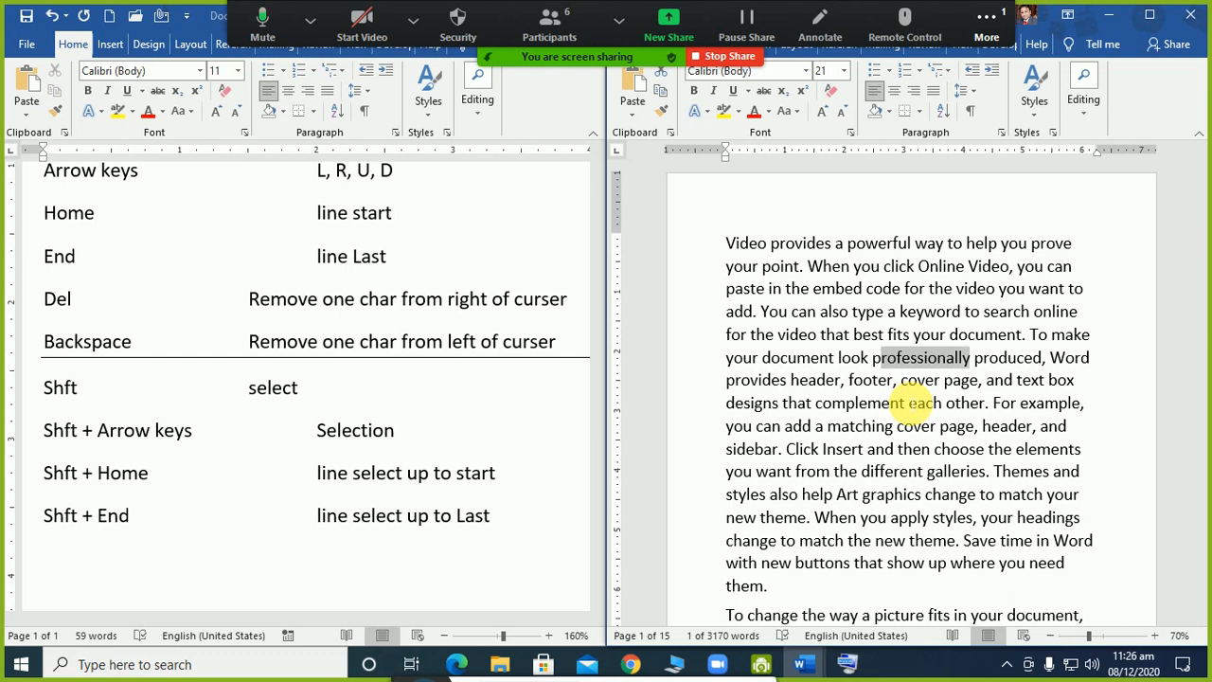
# - Shrink the selection character by character back to its starting point after the "p" of "professionally"
pyautogui.hotkey('shift', 'Left')
pyautogui.hotkey('shift', 'Left')
pyautogui.hotkey('shift', 'Left')
pyautogui.hotkey('shift', 'Left')
pyautogui.hotkey('shift', 'Left')
pyautogui.hotkey('shift', 'Left')
pyautogui.hotkey('shift', 'Left')
pyautogui.hotkey('shift', 'Left')
pyautogui.hotkey('shift', 'Left')
pyautogui.hotkey('shift', 'Left')
pyautogui.hotkey('shift', 'Left')
pyautogui.hotkey('shift', 'Left')
pyautogui.hotkey('shift', 'Left')
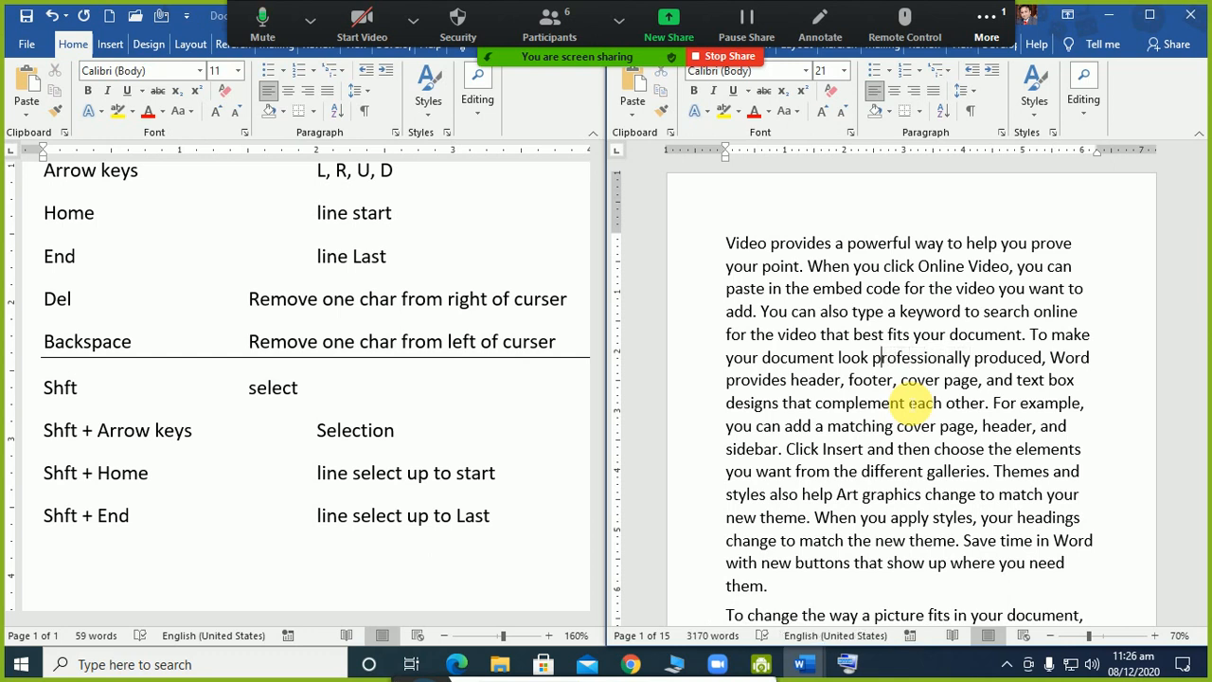
# - Select backward character by character from after the "p" of "professionally" to cover "document look p"
pyautogui.hotkey('shift', 'Right')
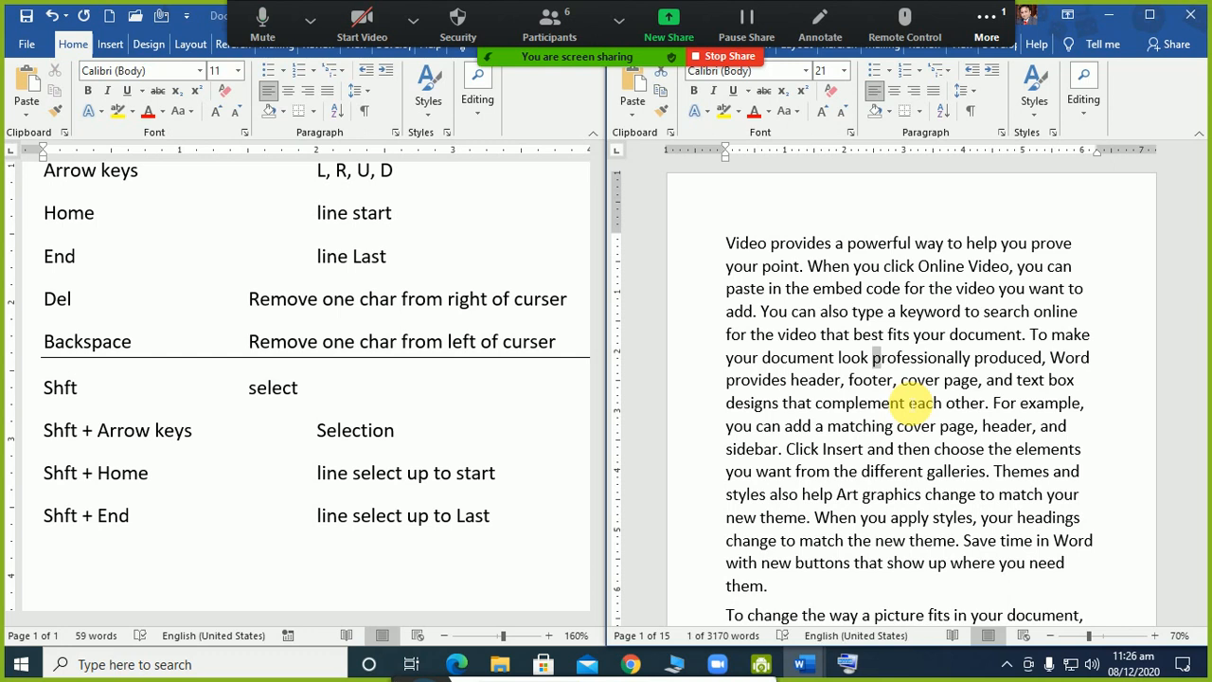
pyautogui.hotkey('shift', 'Left')
pyautogui.hotkey('shift', 'Left')
pyautogui.hotkey('shift', 'Left')
pyautogui.hotkey('shift', 'Left')
pyautogui.hotkey('shift', 'Left')
pyautogui.hotkey('shift', 'Left')
pyautogui.hotkey('shift', 'Left')
pyautogui.hotkey('shift', 'Left')
pyautogui.hotkey('shift', 'Left')
pyautogui.hotkey('shift', 'Left')
pyautogui.hotkey('shift', 'Left')
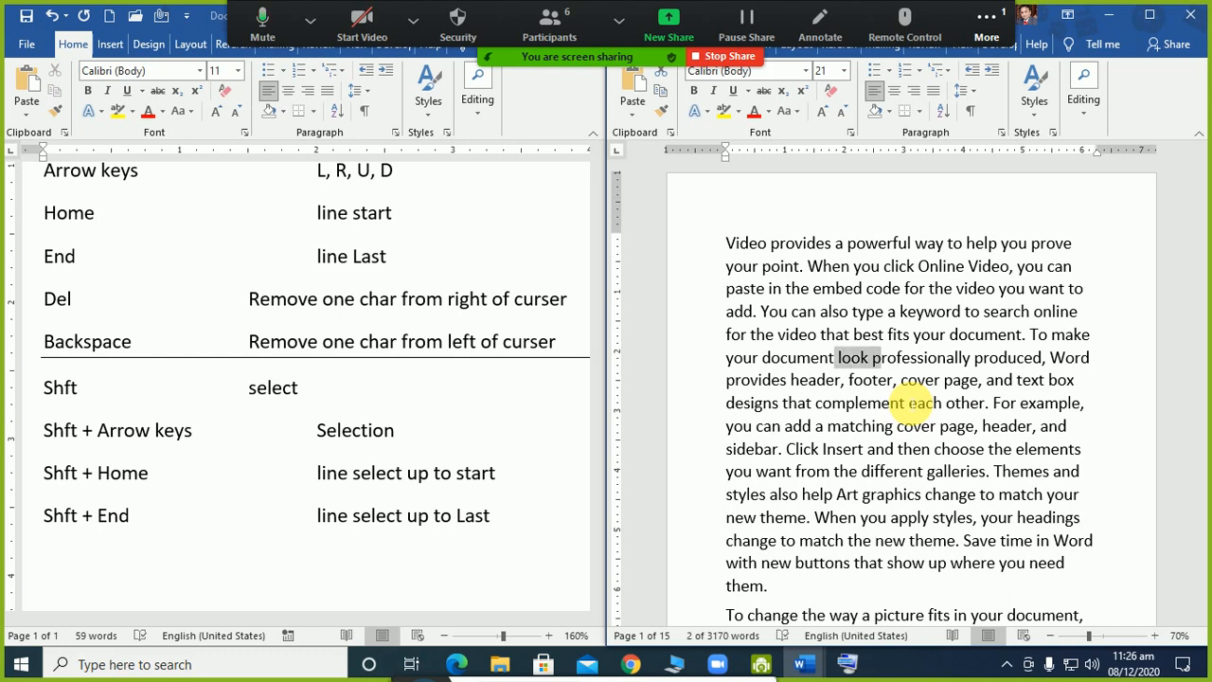
pyautogui.hotkey('shift', 'Left')
pyautogui.hotkey('shift', 'Left')
pyautogui.hotkey('shift', 'Left')
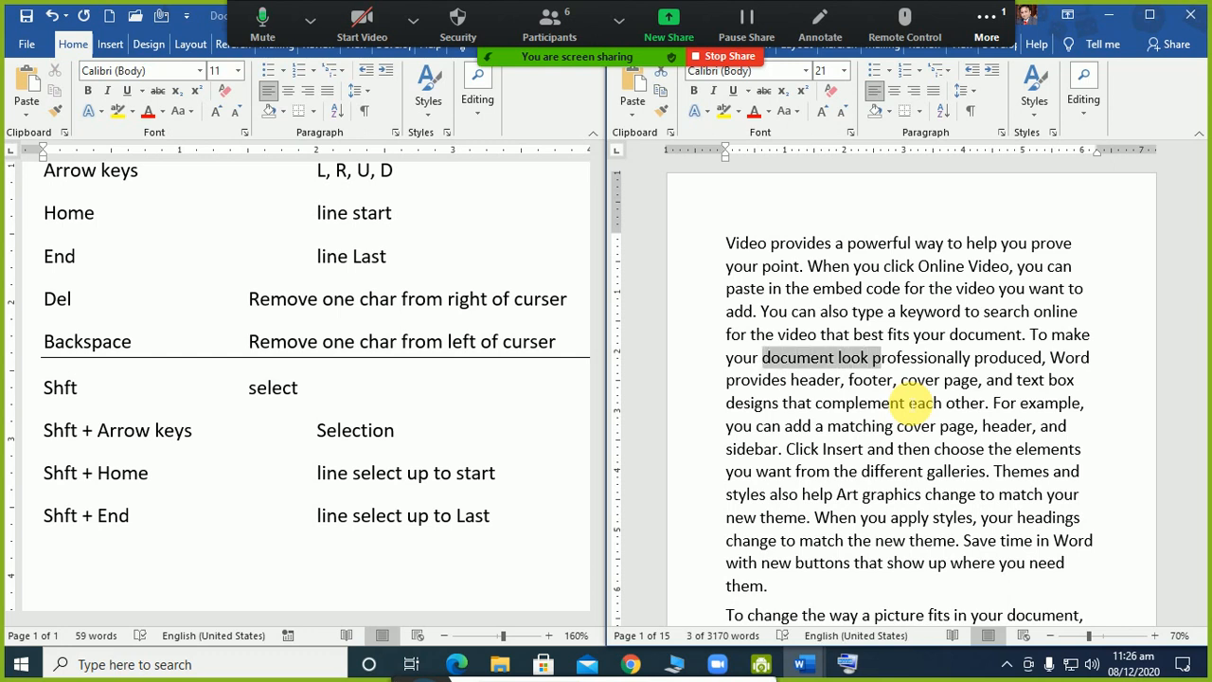
# - Bring the selection forward character by character past its starting point until "rof" of "professionally" is selected
pyautogui.hotkey('shift', 'Right')
pyautogui.hotkey('shift', 'Right')
pyautogui.hotkey('shift', 'Right')
pyautogui.hotkey('shift', 'Right')
pyautogui.hotkey('shift', 'Right')
pyautogui.hotkey('shift', 'Right')
pyautogui.hotkey('shift', 'Right')
pyautogui.hotkey('shift', 'Right')
pyautogui.hotkey('shift', 'Right')
pyautogui.hotkey('shift', 'Right')
pyautogui.hotkey('shift', 'Right')
pyautogui.hotkey('shift', 'Right')
pyautogui.hotkey('shift', 'Right')
pyautogui.hotkey('shift', 'Right')
pyautogui.hotkey('shift', 'Right')
pyautogui.hotkey('shift', 'Right')
pyautogui.hotkey('shift', 'Right')
pyautogui.hotkey('shift', 'Right')
pyautogui.hotkey('shift', 'Right')
pyautogui.hotkey('shift', 'Right')
pyautogui.hotkey('shift', 'Right')
pyautogui.hotkey('shift', 'Right')
pyautogui.hotkey('shift', 'Right')
pyautogui.hotkey('shift', 'Right')
pyautogui.hotkey('shift', 'Right')
pyautogui.hotkey('shift', 'Right')
pyautogui.hotkey('shift', 'Right')
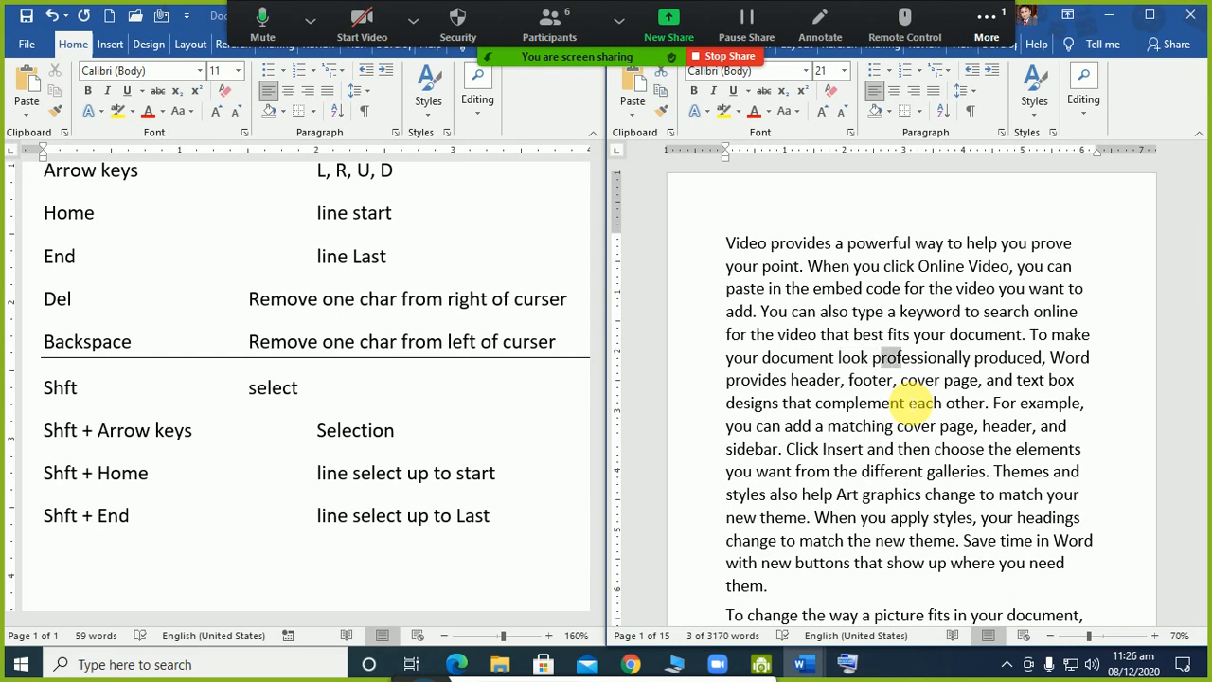
# - Reverse the selection character by character past its starting point back into the word "look"
pyautogui.hotkey('shift', 'Left')
pyautogui.hotkey('shift', 'Left')
pyautogui.hotkey('shift', 'Left')
pyautogui.hotkey('shift', 'Left')
pyautogui.hotkey('shift', 'Left')
pyautogui.hotkey('shift', 'Left')
pyautogui.hotkey('shift', 'Left')
pyautogui.hotkey('shift', 'Left')
pyautogui.hotkey('shift', 'Left')
pyautogui.hotkey('shift', 'Left')
pyautogui.hotkey('shift', 'Left')
pyautogui.hotkey('shift', 'Left')
pyautogui.hotkey('shift', 'Left')
pyautogui.hotkey('shift', 'Left')
pyautogui.hotkey('shift', 'Left')
pyautogui.hotkey('shift', 'Left')
pyautogui.hotkey('shift', 'Left')
pyautogui.hotkey('shift', 'Left')
pyautogui.hotkey('shift', 'Left')
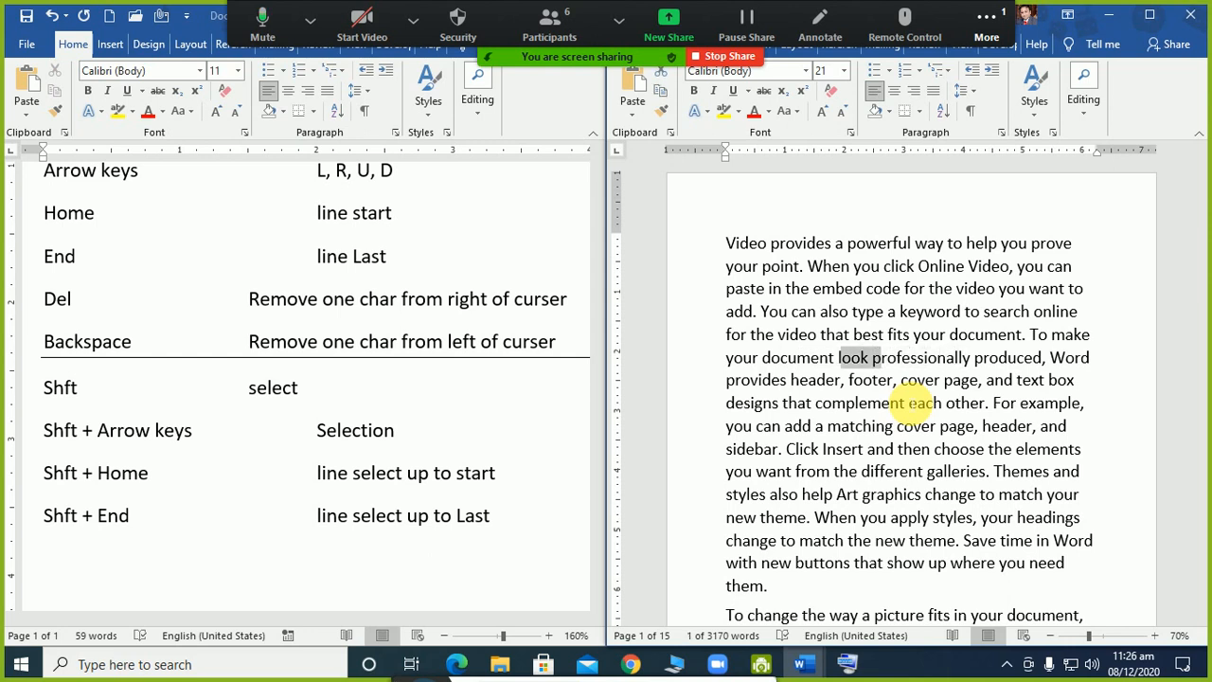
# - Move the selection edge forward and back until it collapses after the "p" of "professionally"
pyautogui.hotkey('shift', 'Right')
pyautogui.hotkey('shift', 'Right')
pyautogui.hotkey('shift', 'Right')
pyautogui.hotkey('shift', 'Right')
pyautogui.hotkey('shift', 'Right')
pyautogui.hotkey('shift', 'Right')
pyautogui.hotkey('shift', 'Right')
pyautogui.hotkey('shift', 'Right')
pyautogui.hotkey('shift', 'Right')
pyautogui.hotkey('shift', 'Right')
pyautogui.hotkey('shift', 'Right')
pyautogui.hotkey('shift', 'Right')
pyautogui.hotkey('shift', 'Right')
pyautogui.hotkey('shift', 'Left')
pyautogui.hotkey('shift', 'Left')
pyautogui.hotkey('shift', 'Left')
pyautogui.hotkey('shift', 'Left')
pyautogui.hotkey('shift', 'Left')
pyautogui.hotkey('shift', 'Left')
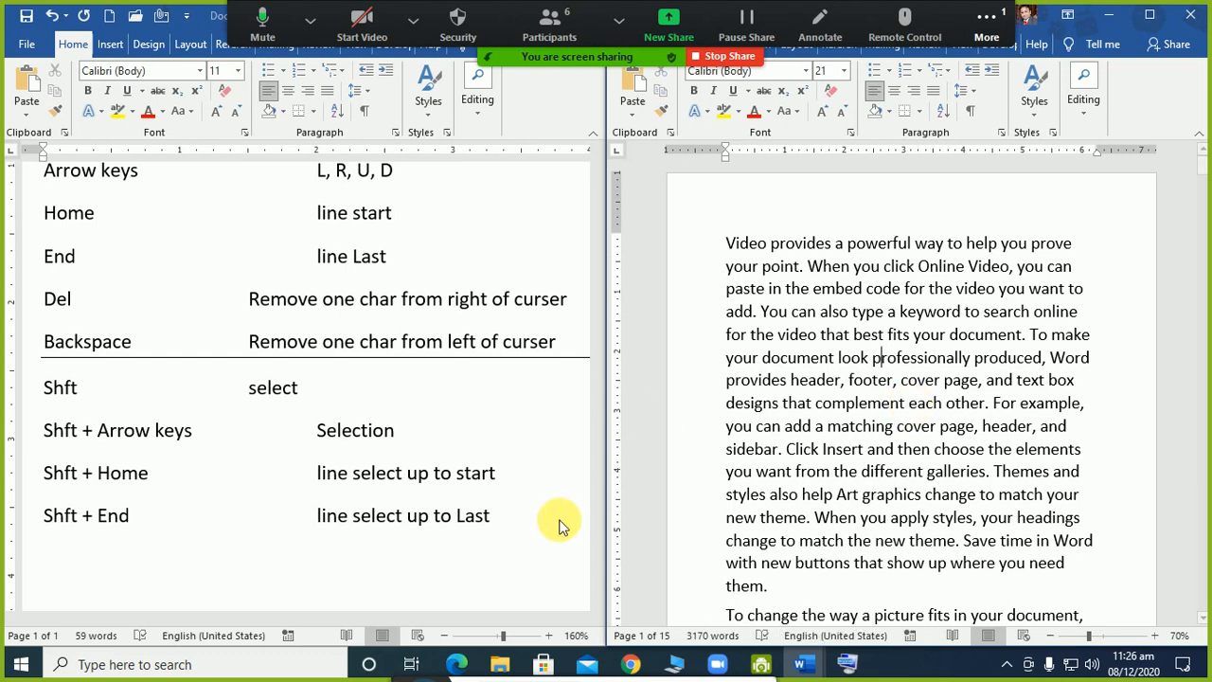
# - Select from after the "p" of "professionally" back to the start of the line, covering "your document look p"
pyautogui.scroll(-1, 403, 467)
pyautogui.scroll(-2, 402, 467)
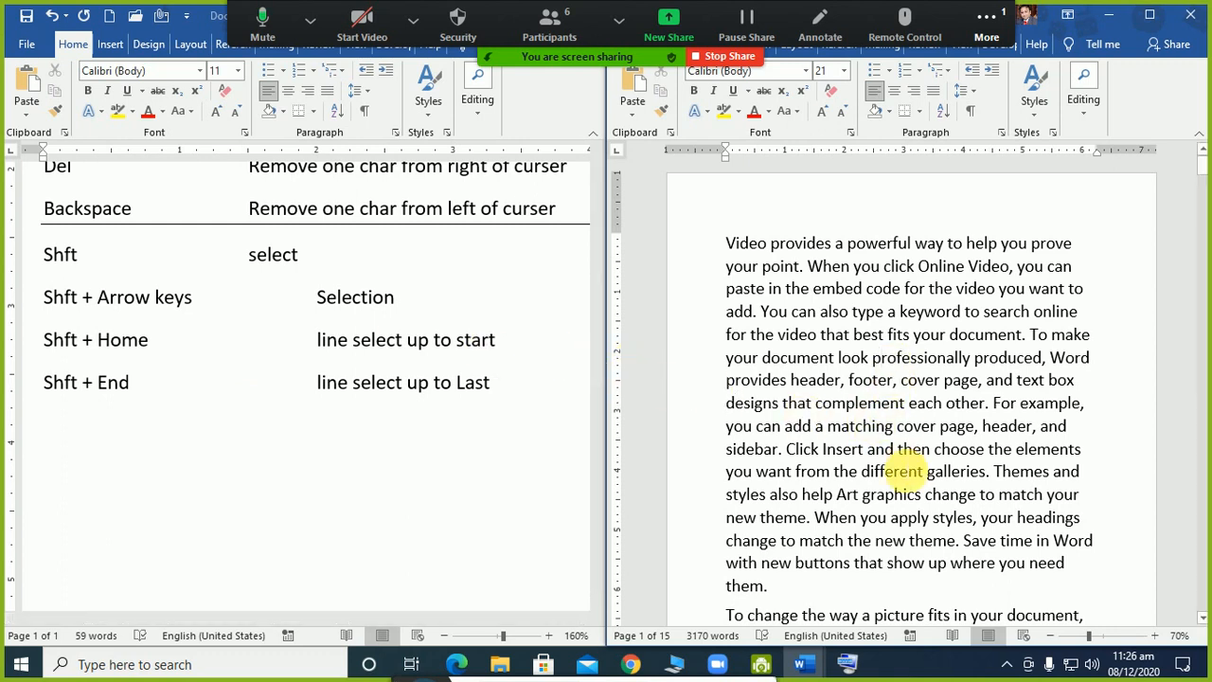
pyautogui.hotkey('shift', 'Right')
pyautogui.hotkey('shift', 'Right')
pyautogui.hotkey('shift', 'Right')
pyautogui.hotkey('shift', 'Right')
pyautogui.hotkey('shift', 'Right')
pyautogui.hotkey('shift', 'Right')
pyautogui.hotkey('shift', 'Right')
pyautogui.hotkey('shift', 'Right')
pyautogui.hotkey('shift', 'Right')
pyautogui.hotkey('shift', 'Right')
pyautogui.hotkey('shift', 'Right')
pyautogui.hotkey('shift', 'Right')
pyautogui.hotkey('shift', 'Right')
pyautogui.hotkey('shift', 'Right')
pyautogui.hotkey('shift', 'Right')
pyautogui.hotkey('shift', 'Right')
pyautogui.hotkey('shift', 'Right')
pyautogui.hotkey('shift', 'Right')
pyautogui.hotkey('shift', 'Right')
pyautogui.hotkey('shift', 'Right')
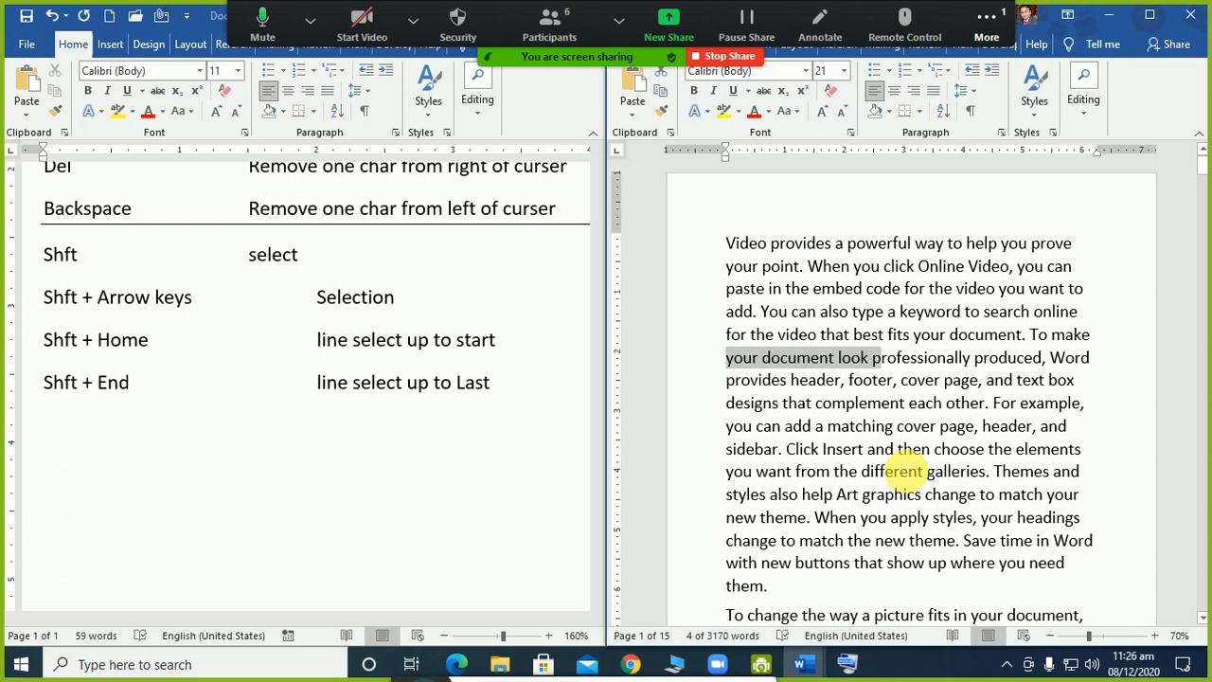
# - Select from after the "p" of "professionally" to the line's end, then select only the word "professionally"
pyautogui.hotkey('shift', 'End')
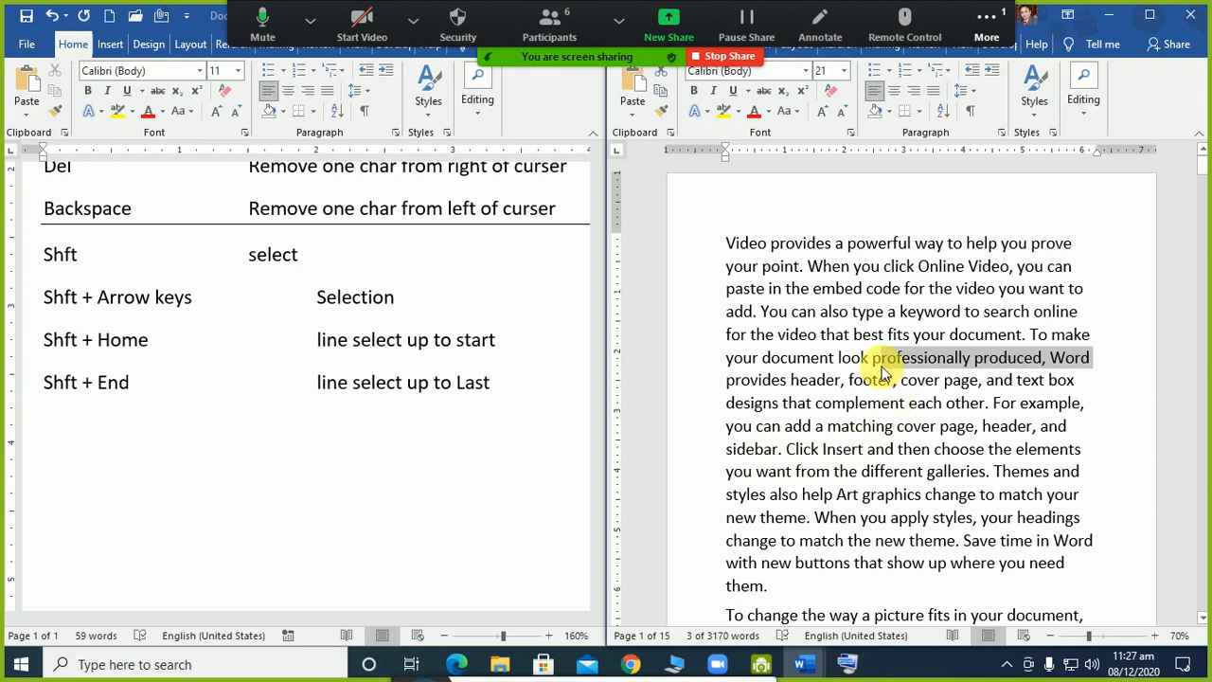
pyautogui.moveTo(872, 358); pyautogui.dragTo(985, 358)
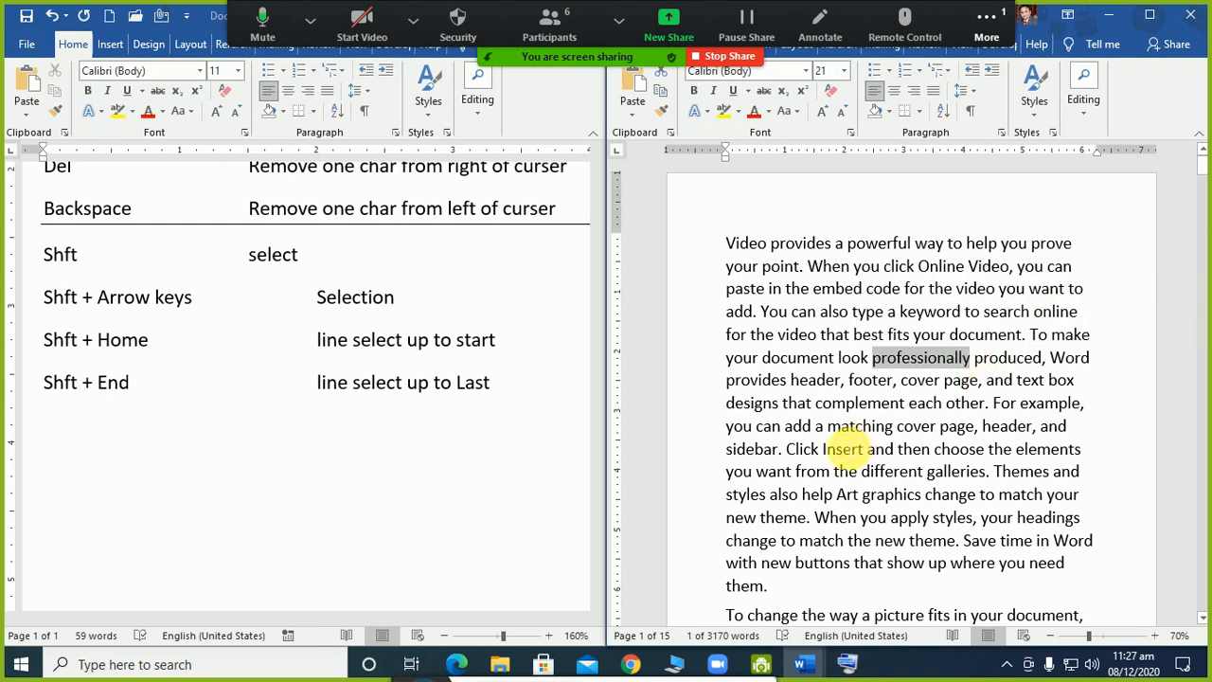
# - Add a line below the Backspace entry in the notes reading "Word by word" with "Ctrl + Arrow keys" tabbed beside it
pyautogui.click(571, 216)
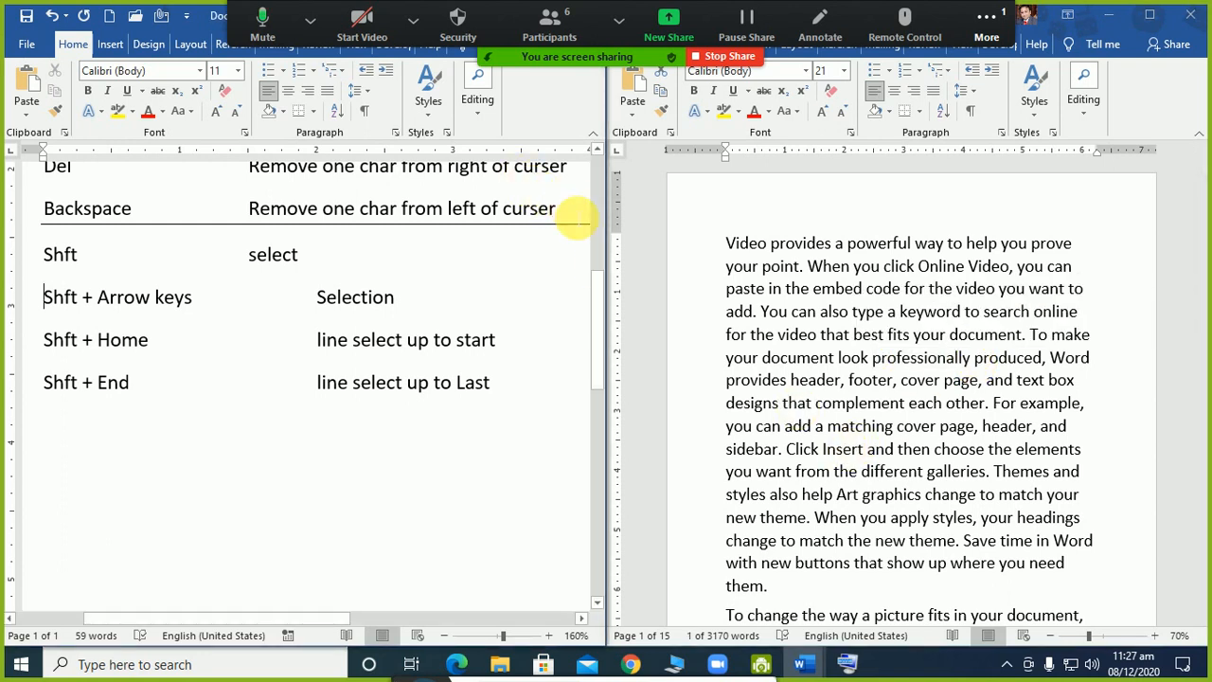
pyautogui.press('Return')
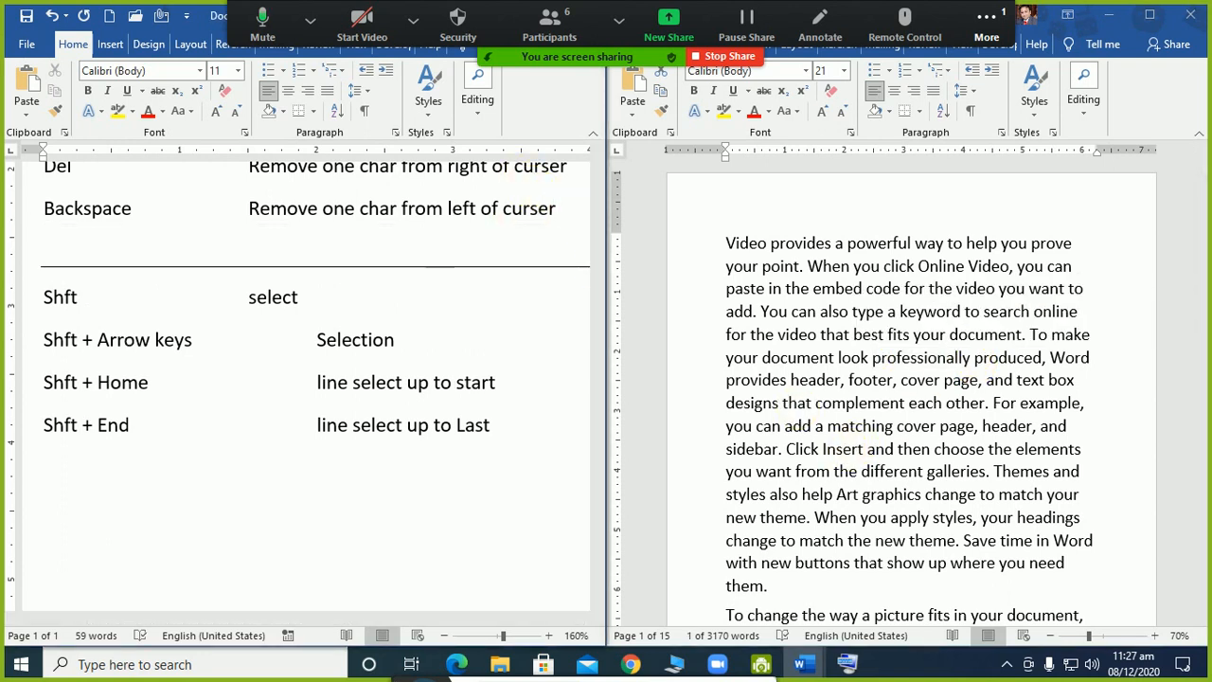
pyautogui.write('Word by word')
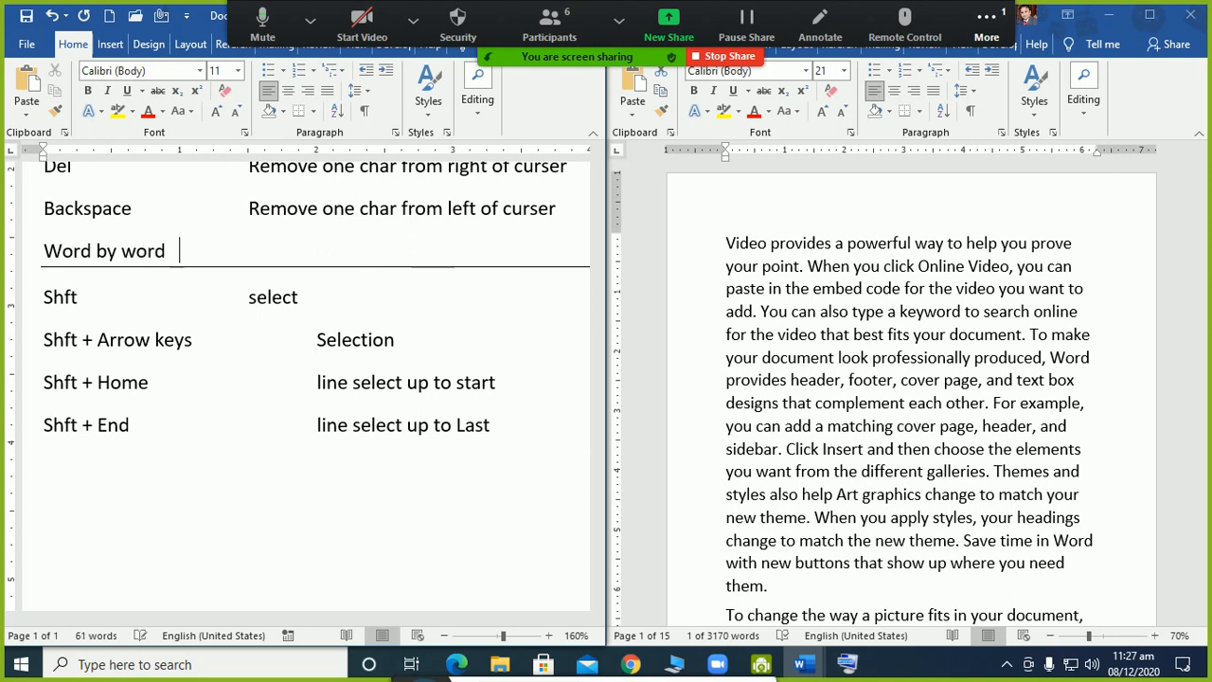
pyautogui.press('Tab')
pyautogui.write('Ctrl')
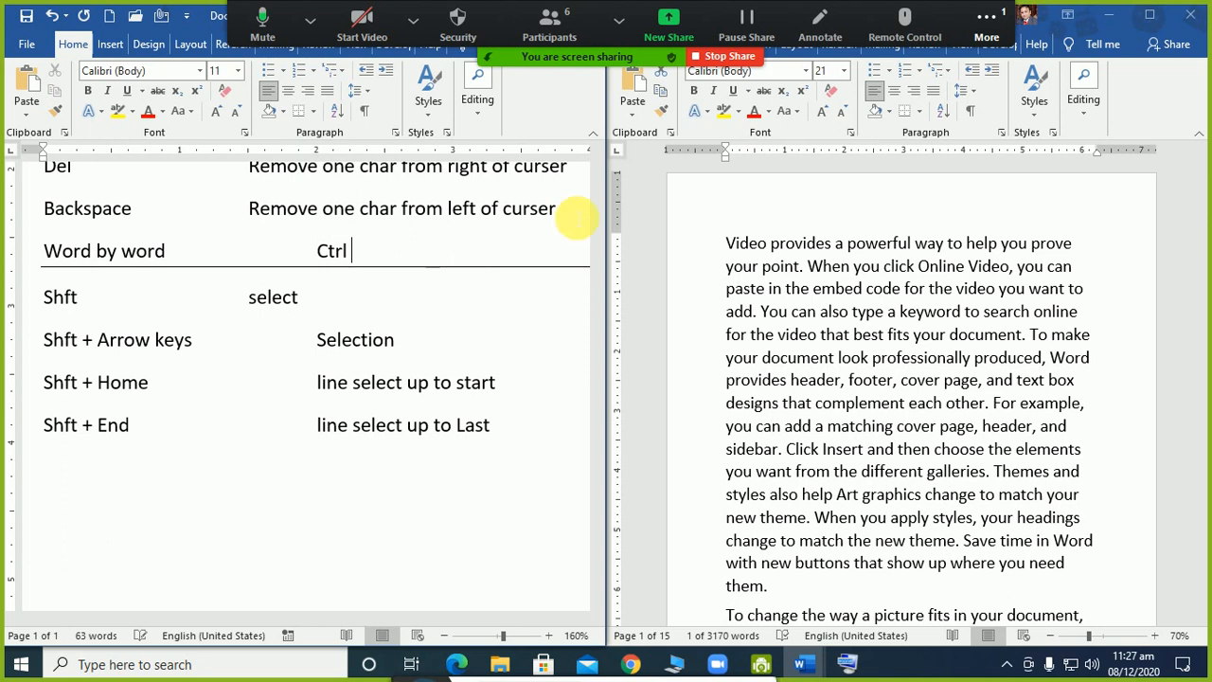
pyautogui.write(' + Arrow')
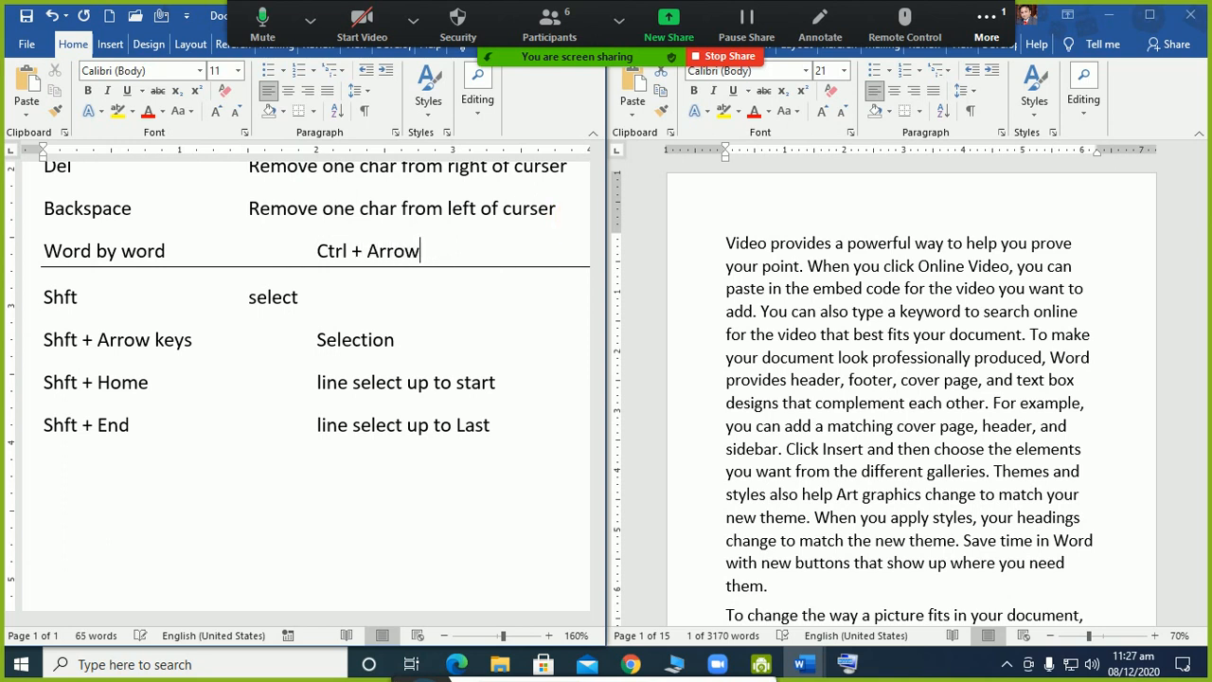
pyautogui.write(' keys')
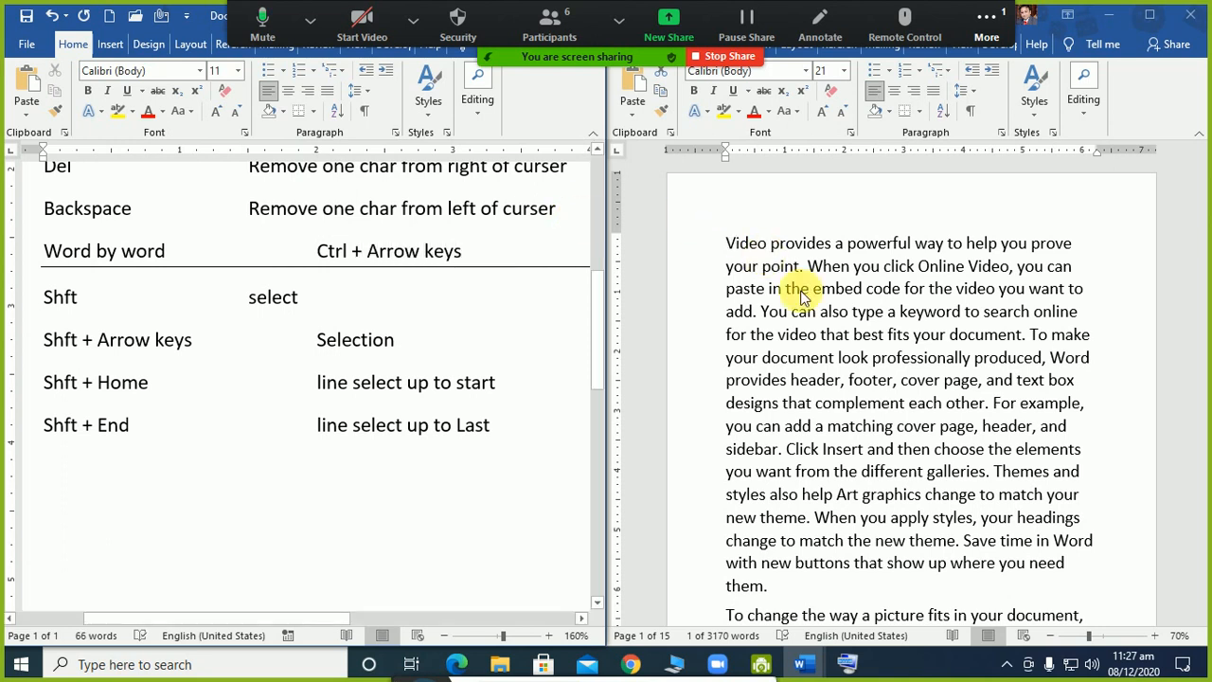
# - Place the cursor before "best" in the sample paragraph and move it forward and backward word by word
pyautogui.click(852, 336)
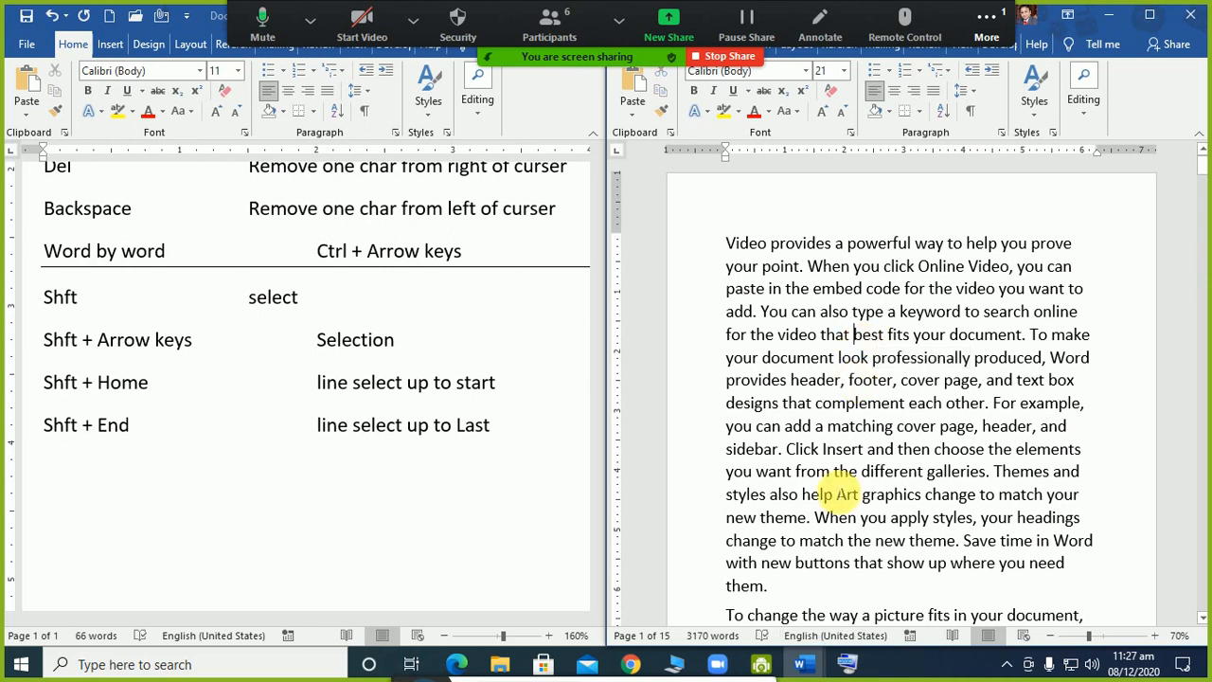
pyautogui.hotkey('ctrl', 'Right')
pyautogui.hotkey('ctrl', 'Right')
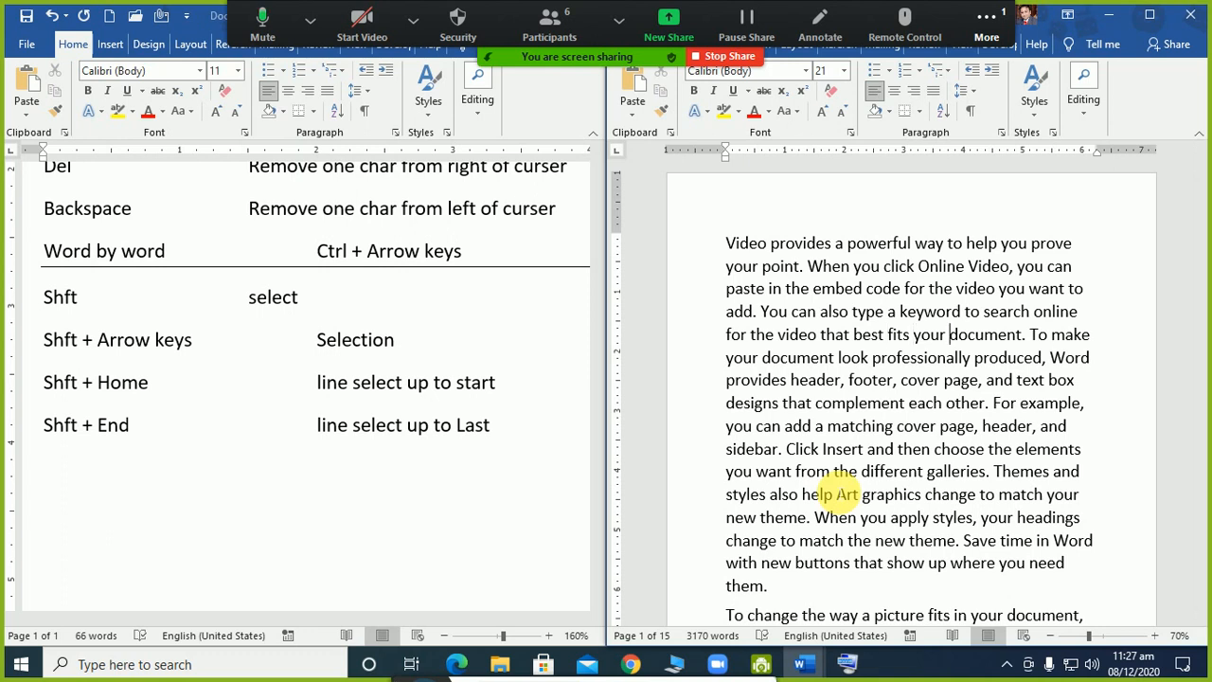
pyautogui.hotkey('ctrl', 'Left')
pyautogui.hotkey('ctrl', 'Right')
pyautogui.hotkey('ctrl', 'Right')
pyautogui.hotkey('ctrl', 'Right')
pyautogui.hotkey('ctrl', 'Right')
pyautogui.hotkey('ctrl', 'Right')
pyautogui.hotkey('ctrl', 'Left')
pyautogui.hotkey('ctrl', 'Left')
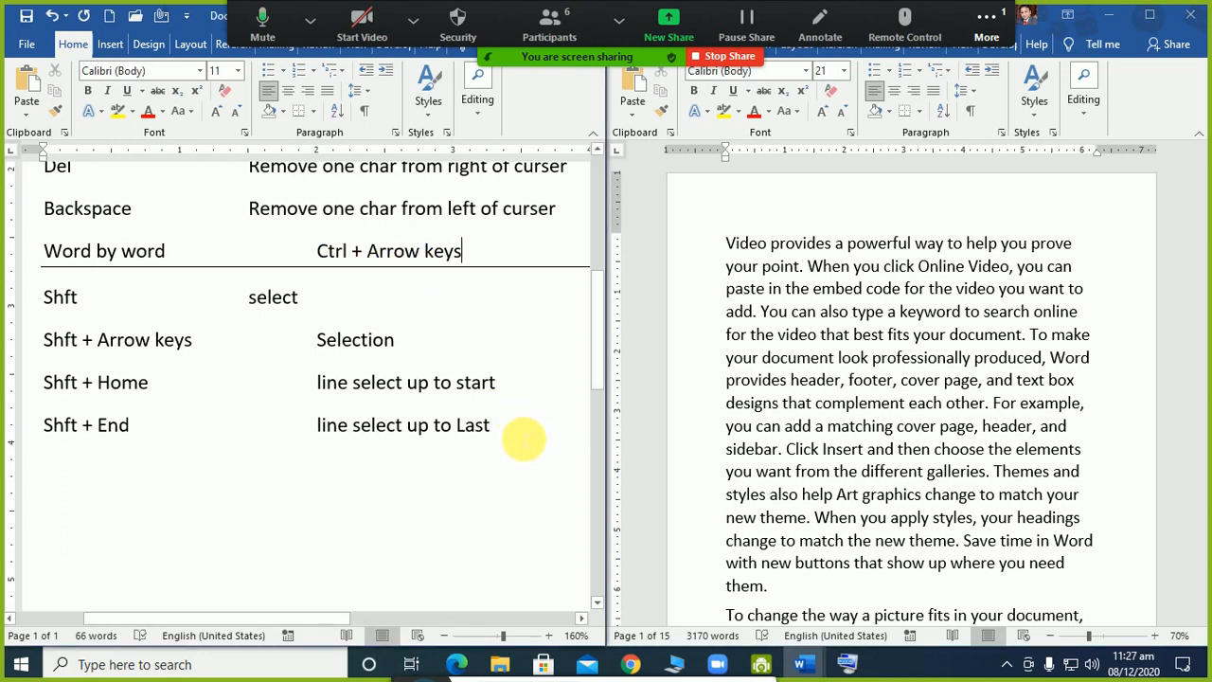
# - Append "(L & R)" after "Ctrl + Arrow keys" in the "Word by word" note
pyautogui.click(489, 257)
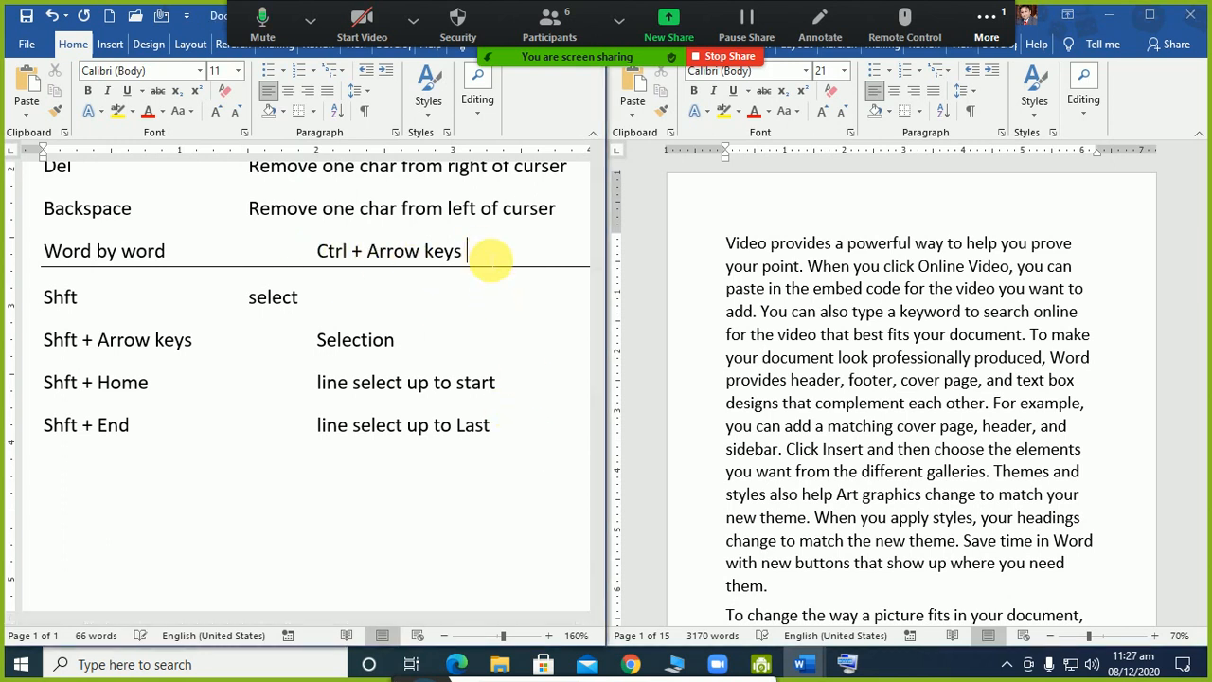
pyautogui.write('()')
pyautogui.write('L')
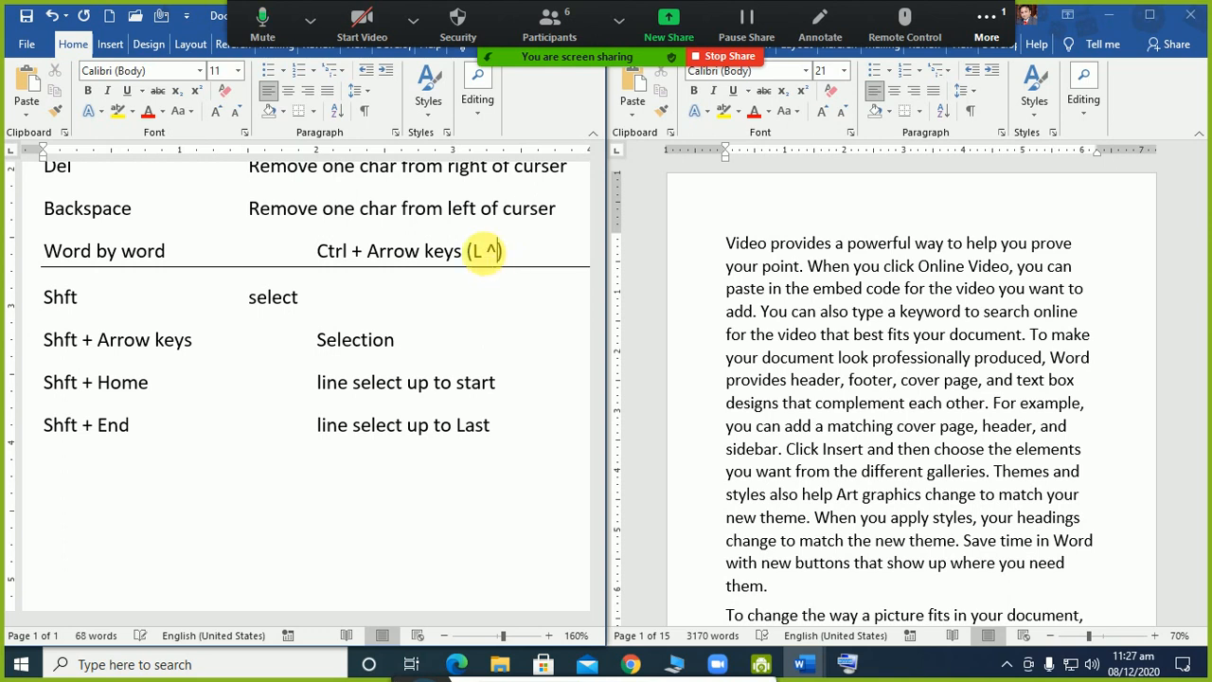
pyautogui.write(' & R')
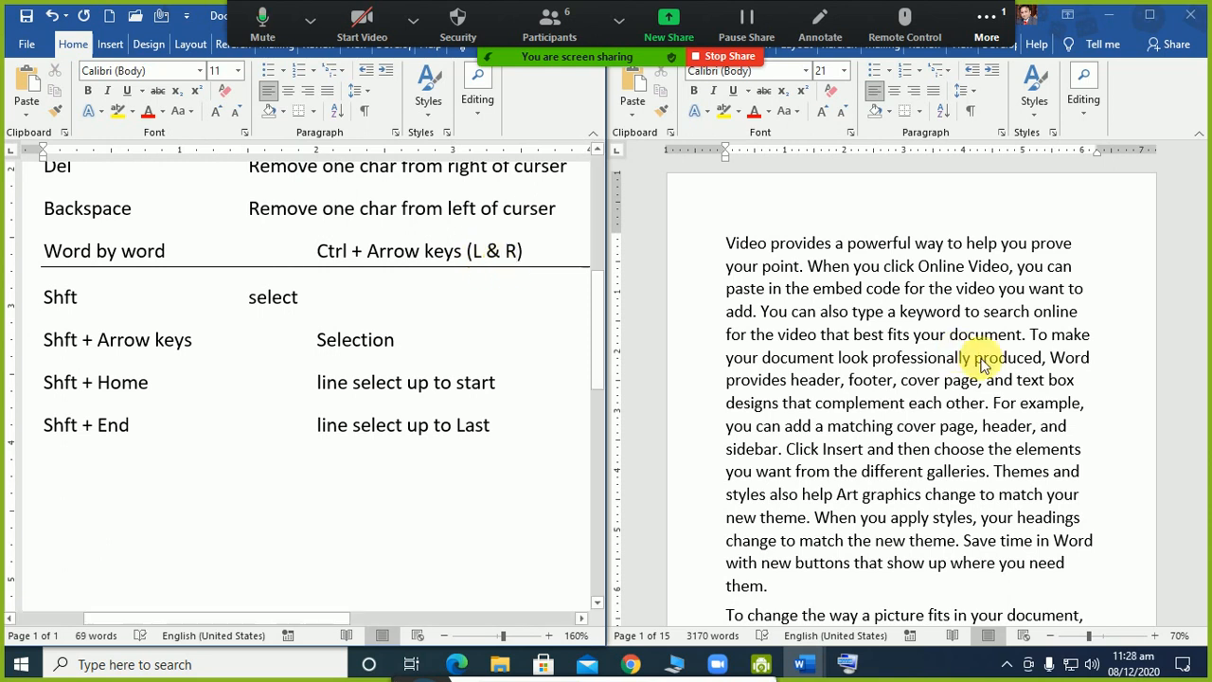
# - Place the cursor before "type" in the sample paragraph and move it word by word forward to "search" and back
pyautogui.click(852, 311)
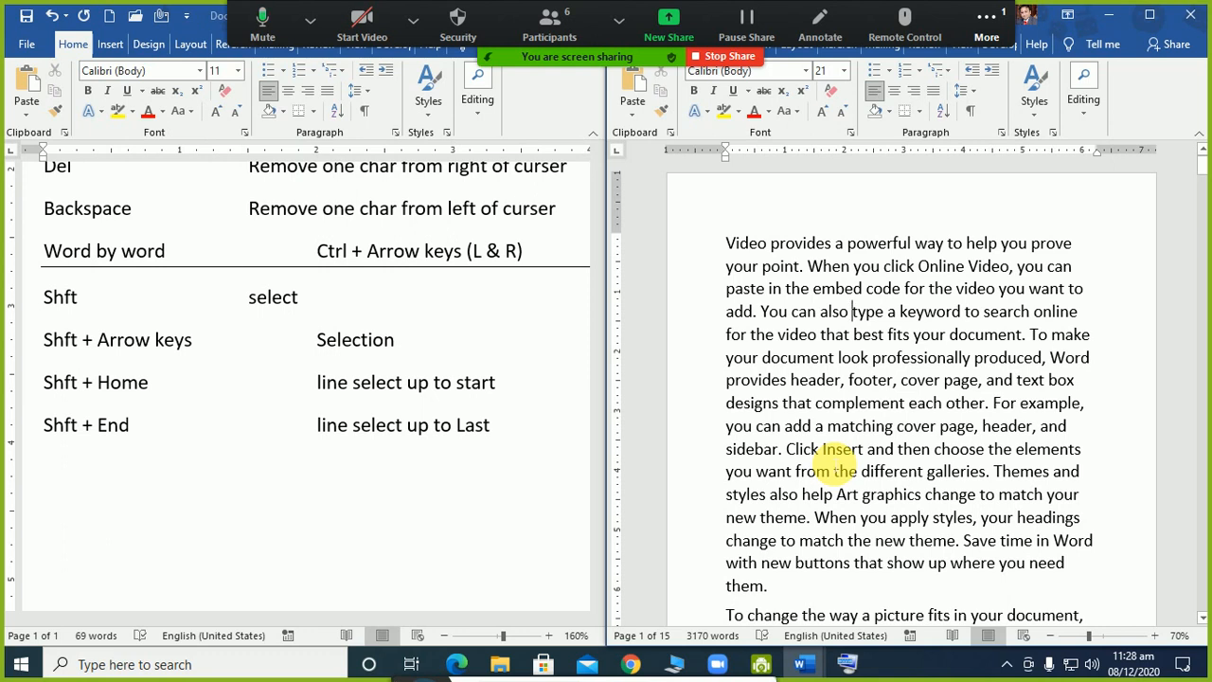
pyautogui.hotkey('ctrl', 'Right')
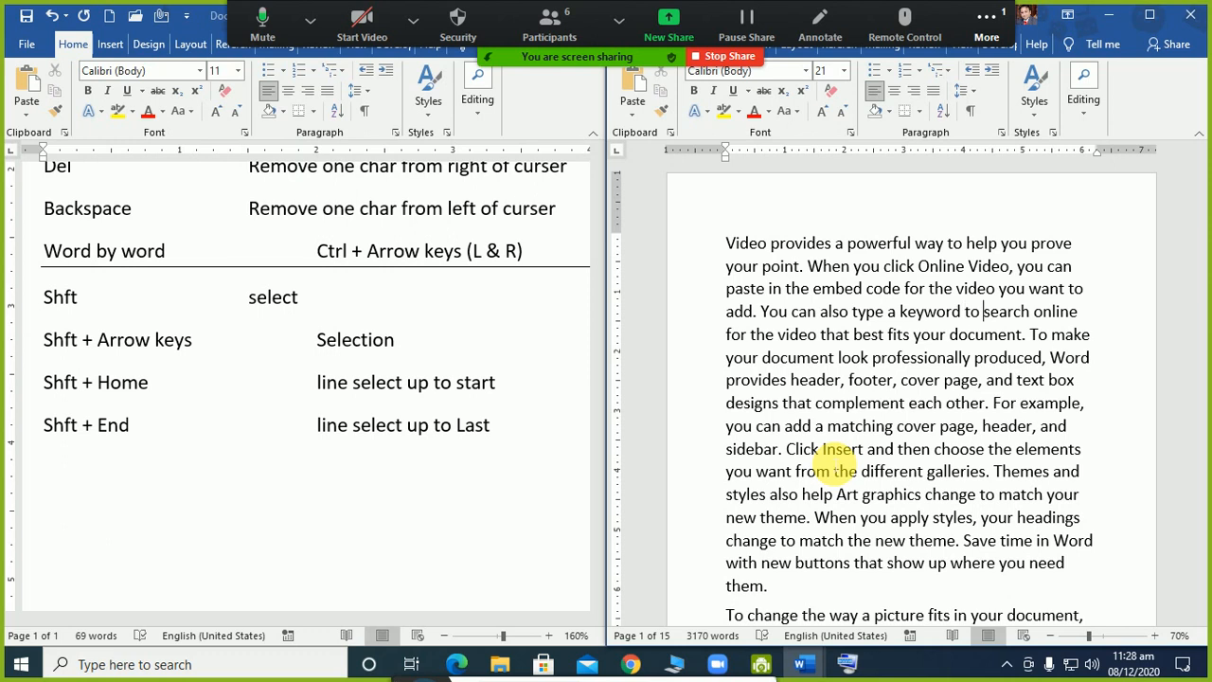
pyautogui.hotkey('ctrl', 'Left')
pyautogui.hotkey('ctrl', 'Left')
pyautogui.hotkey('ctrl', 'Left')
pyautogui.hotkey('ctrl', 'Right')
pyautogui.hotkey('ctrl', 'Right')
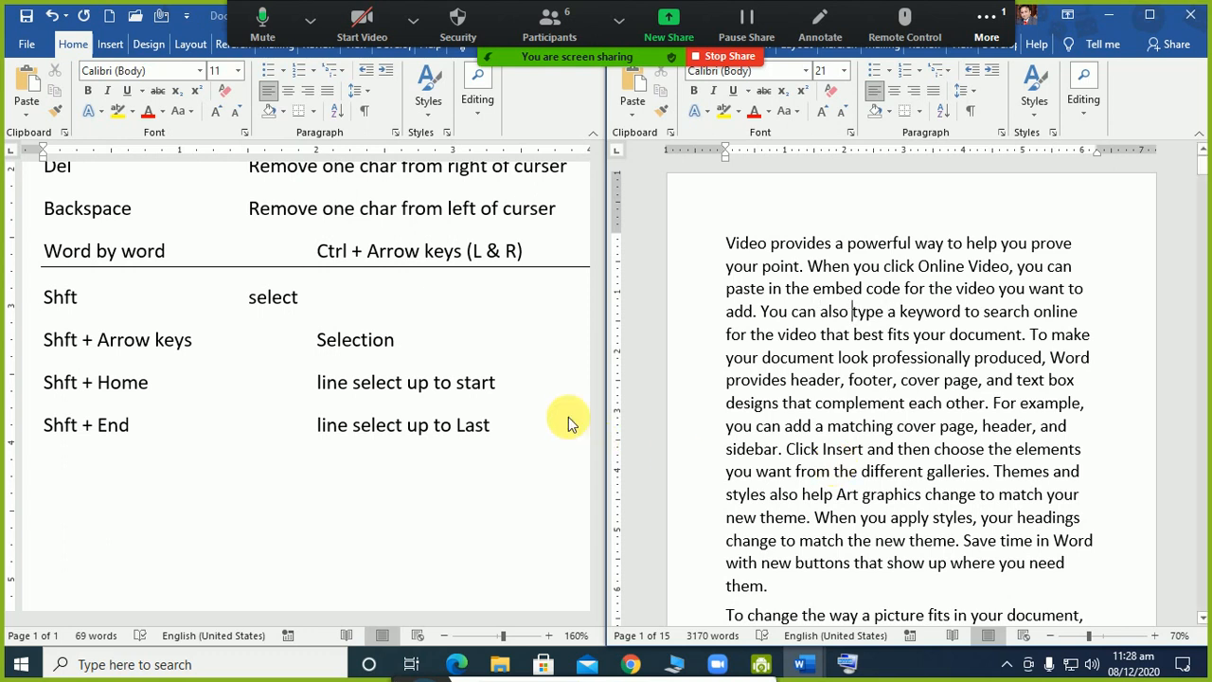
# - Copy the "Word by word" line and paste it at the end of the notes, below the "Shft + End" entry
pyautogui.click(548, 260)
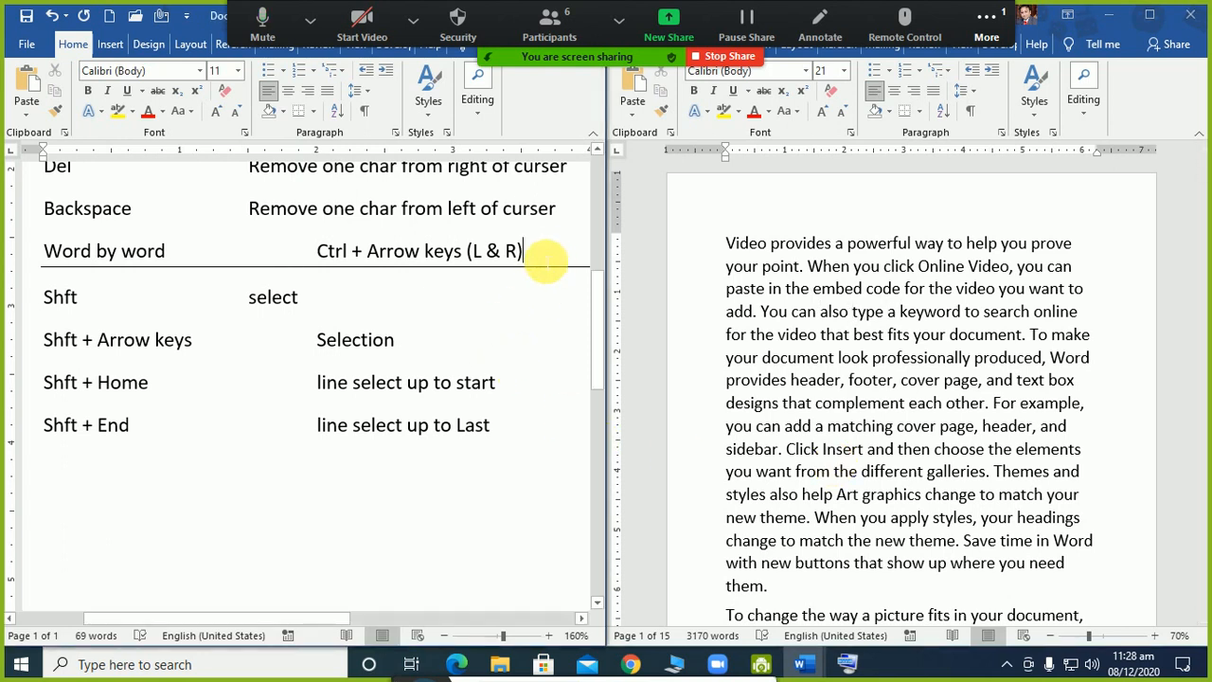
pyautogui.hotkey('shift', 'End')
pyautogui.hotkey('ctrl', 'c')
pyautogui.press('Down')
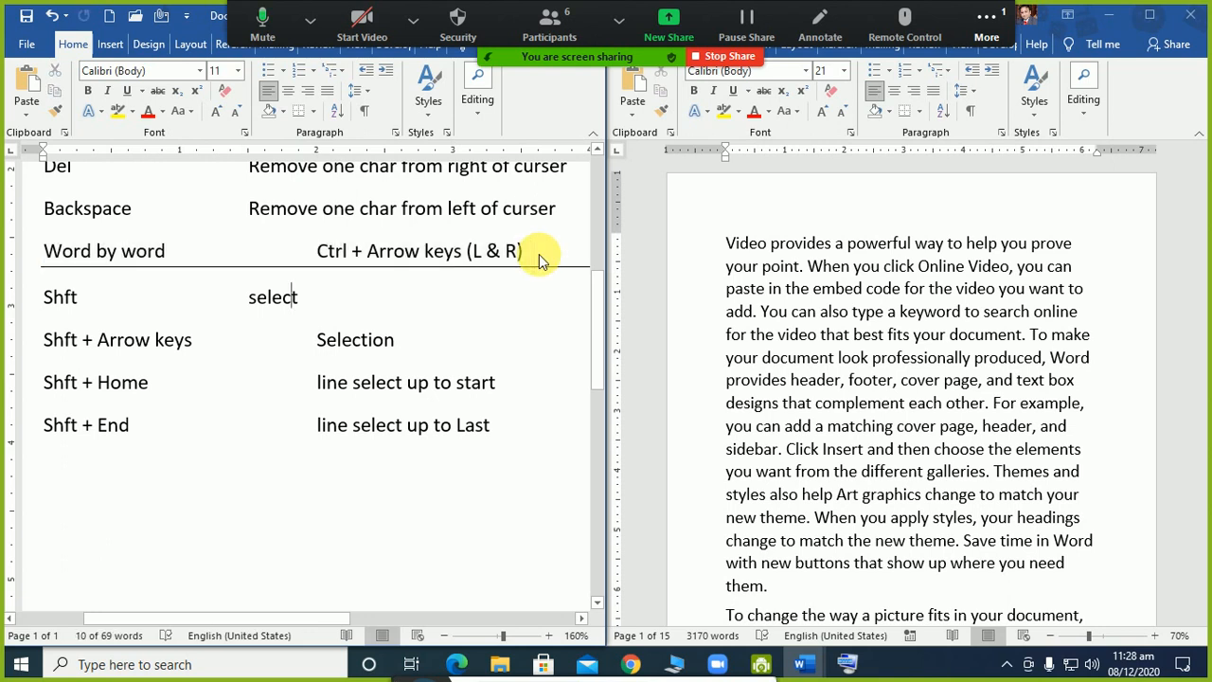
pyautogui.press('Down')
pyautogui.press('Down')
pyautogui.hotkey('ctrl', 'End')
pyautogui.hotkey('ctrl', 'v')
pyautogui.press('Up')
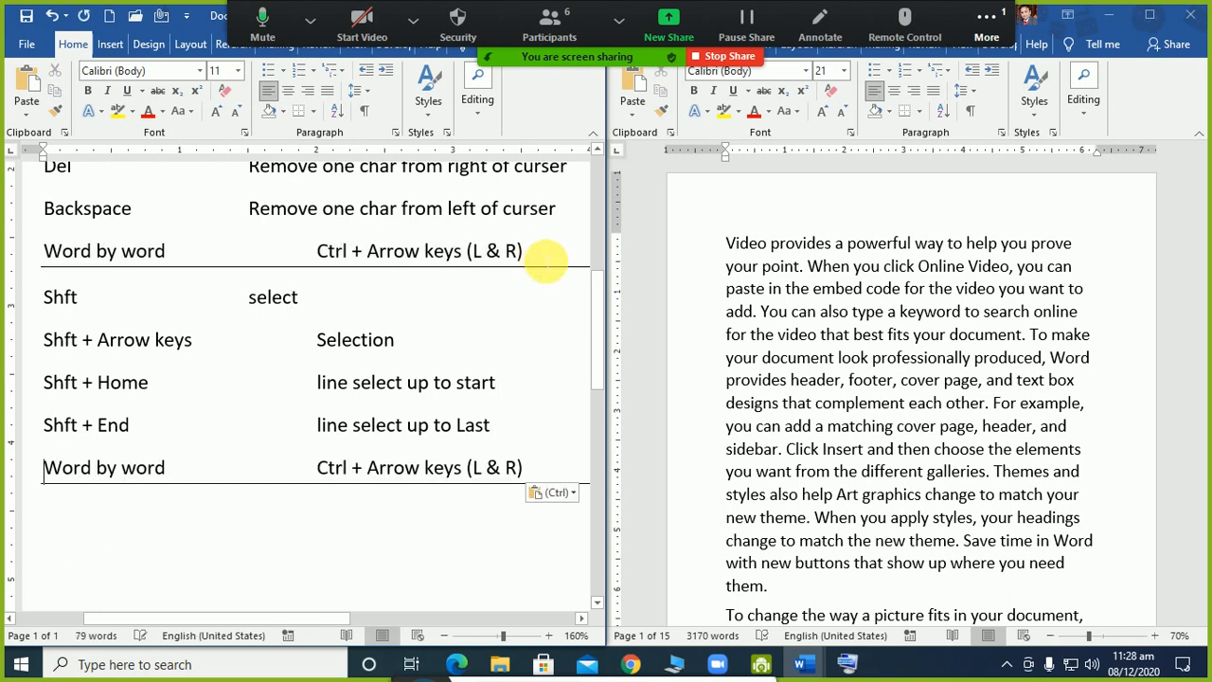
pyautogui.write('Shft')
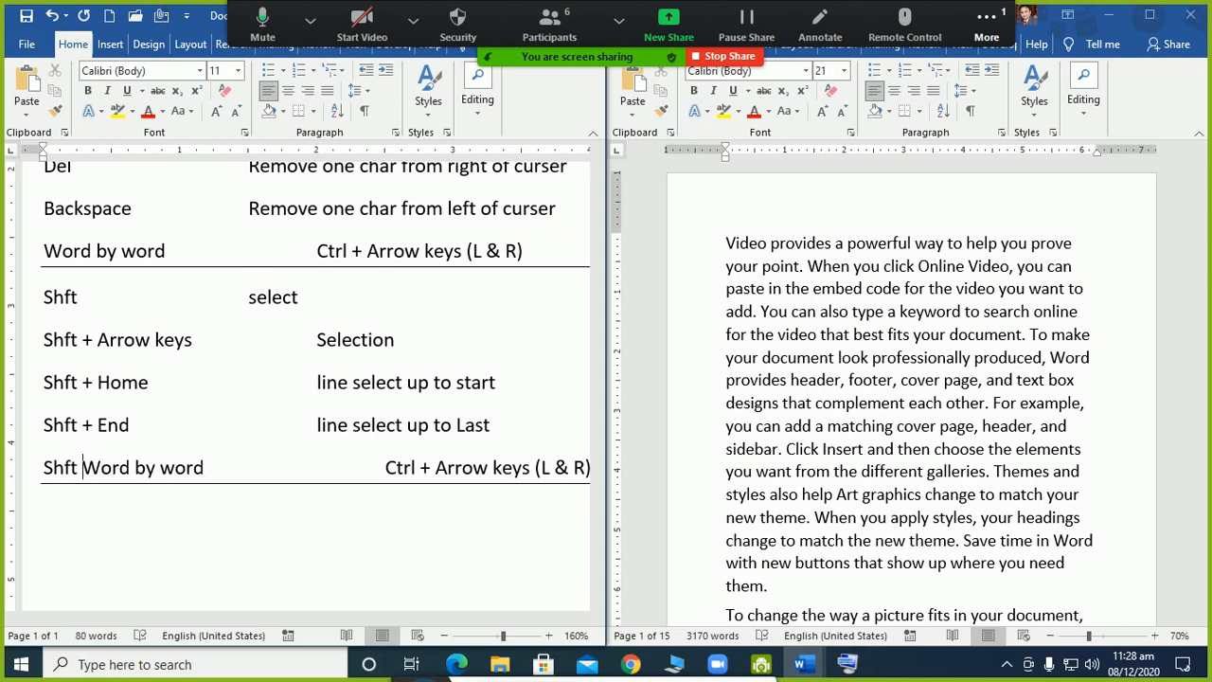
pyautogui.hotkey('ctrl', 'shift', 'Left')
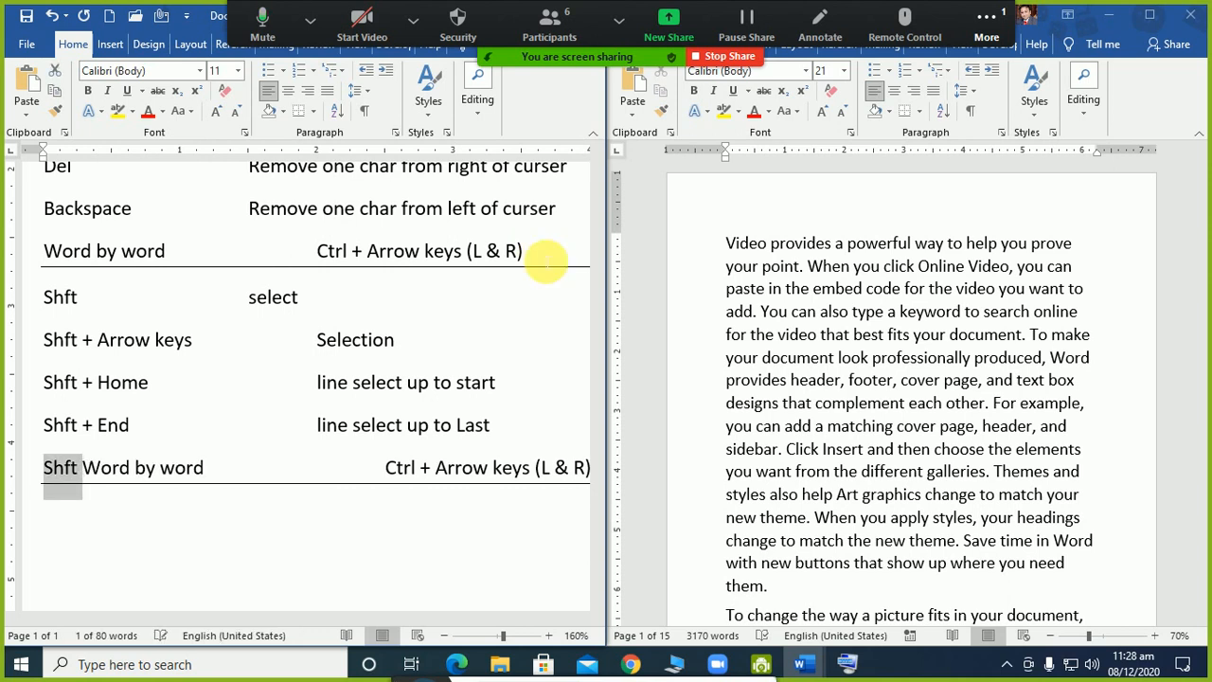
pyautogui.press('Delete')
# - Insert "Shft + " before "Ctrl + Arrow keys (L & R)" in the last line of the notes
pyautogui.hotkey('ctrl', 'Right')
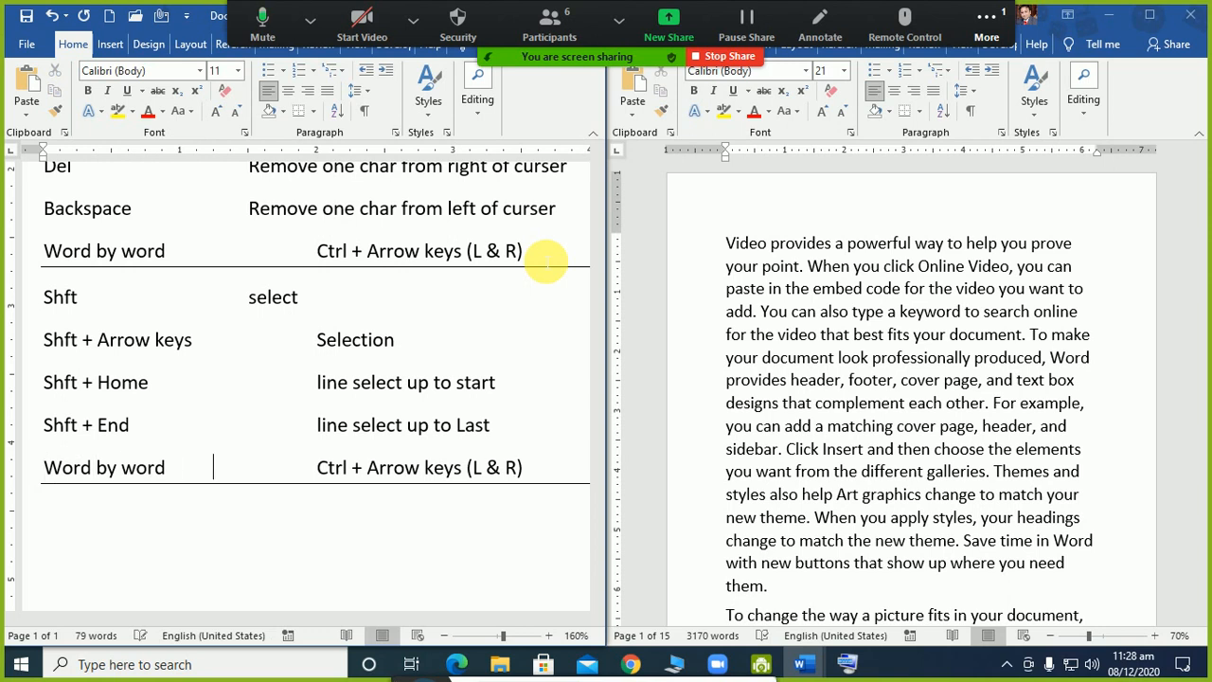
pyautogui.hotkey('ctrl', 'Left')
pyautogui.write('Shft ')
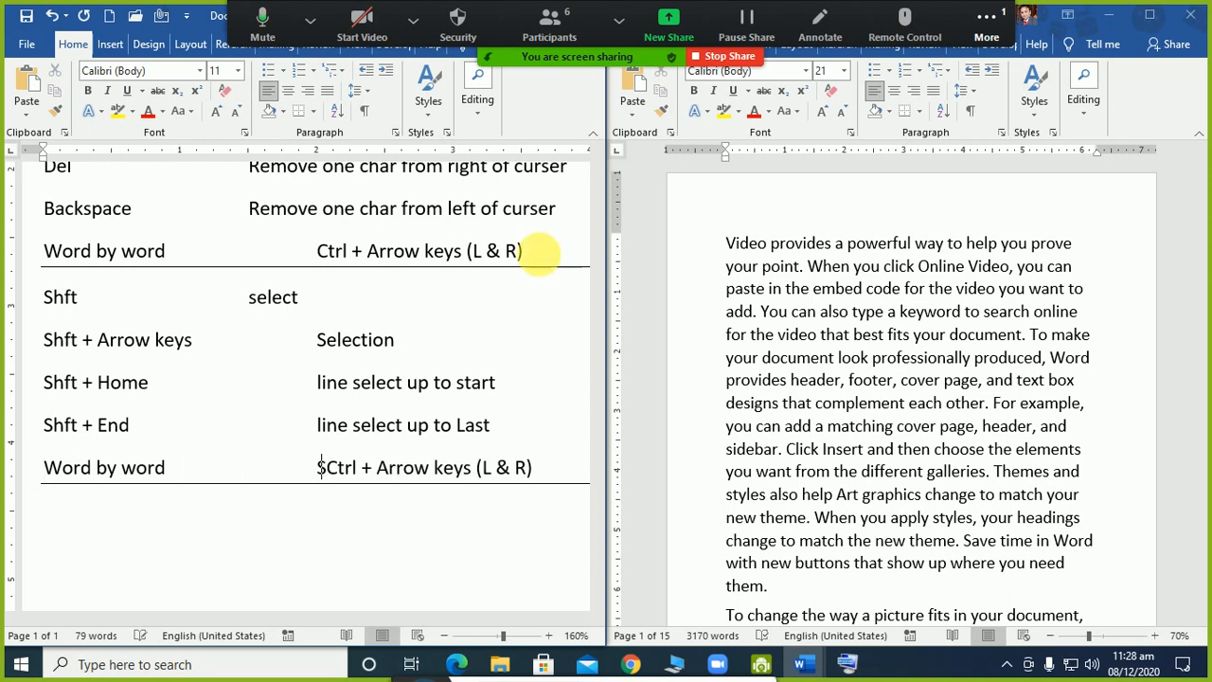
pyautogui.write('+')
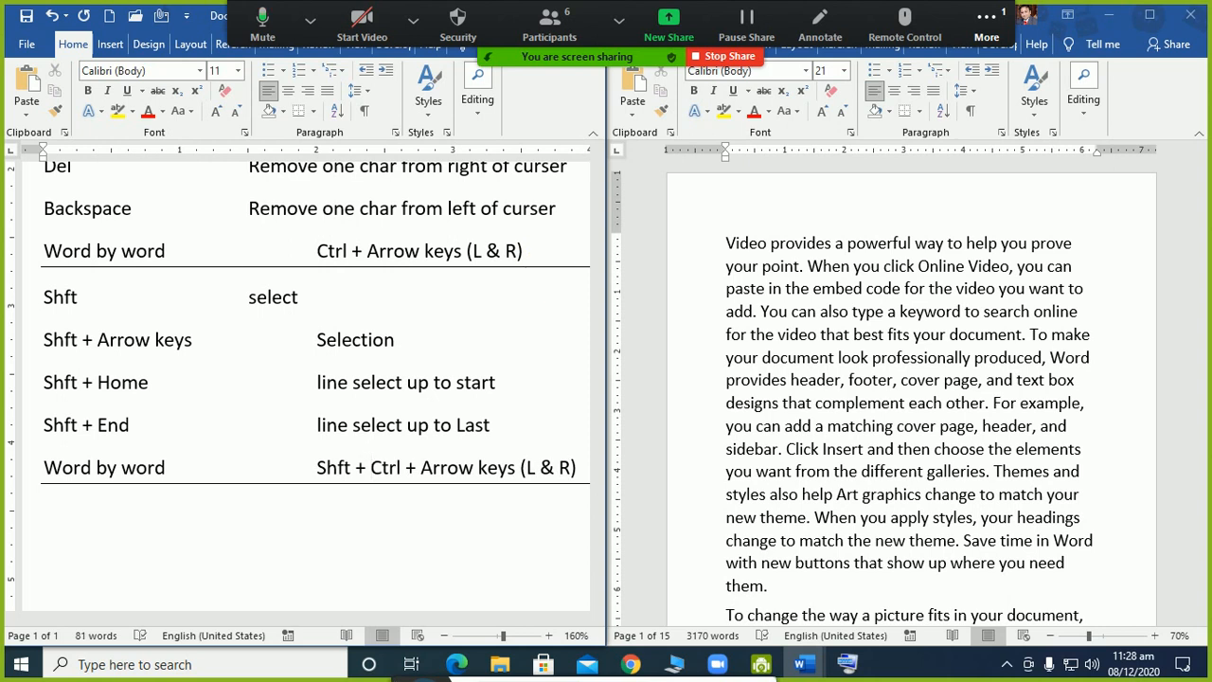
# - Extend and shrink a selection word by word from "Ctrl" across "Ctrl + Arrow keys (" in the last notes line
pyautogui.hotkey('shift', 'ctrl', 'Right')
pyautogui.hotkey('shift', 'ctrl', 'Right')
pyautogui.hotkey('shift', 'ctrl', 'Left')
pyautogui.hotkey('shift', 'ctrl', 'Right')
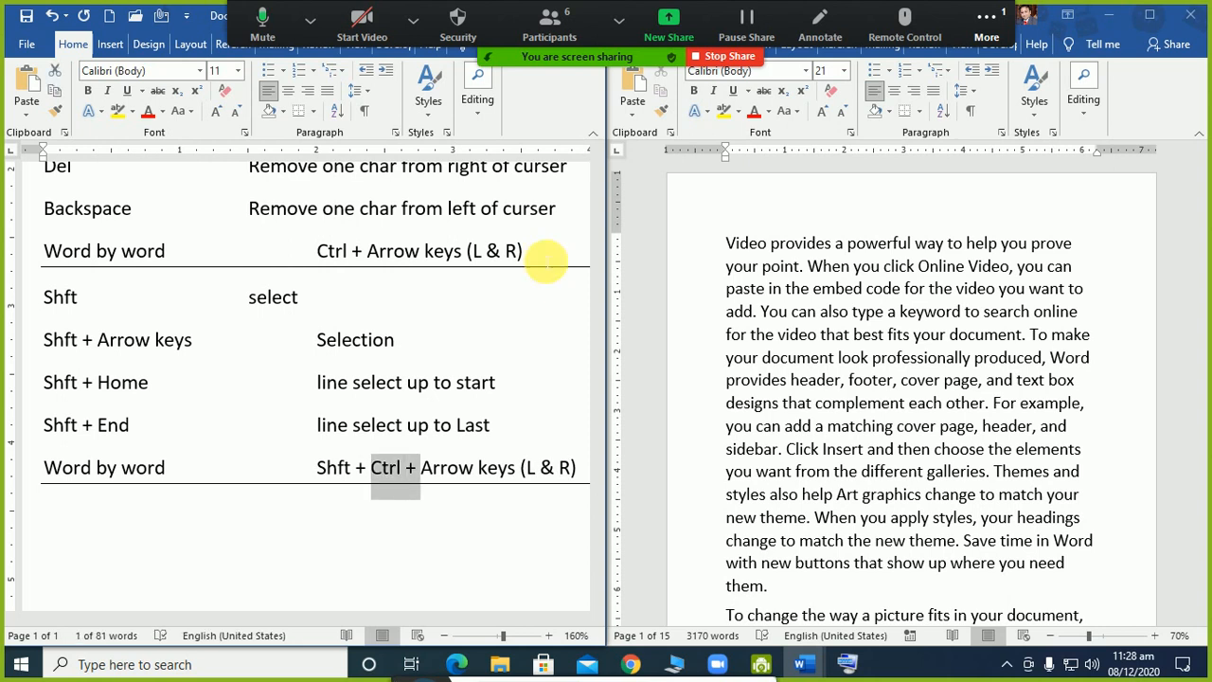
pyautogui.hotkey('shift', 'ctrl', 'Left')
pyautogui.hotkey('shift', 'ctrl', 'Right')
pyautogui.hotkey('shift', 'ctrl', 'Right')
pyautogui.hotkey('shift', 'ctrl', 'Left')
pyautogui.hotkey('shift', 'ctrl', 'Left')
pyautogui.hotkey('shift', 'ctrl', 'Right')
pyautogui.hotkey('shift', 'ctrl', 'Right')
pyautogui.hotkey('shift', 'ctrl', 'Right')
pyautogui.hotkey('shift', 'ctrl', 'Right')
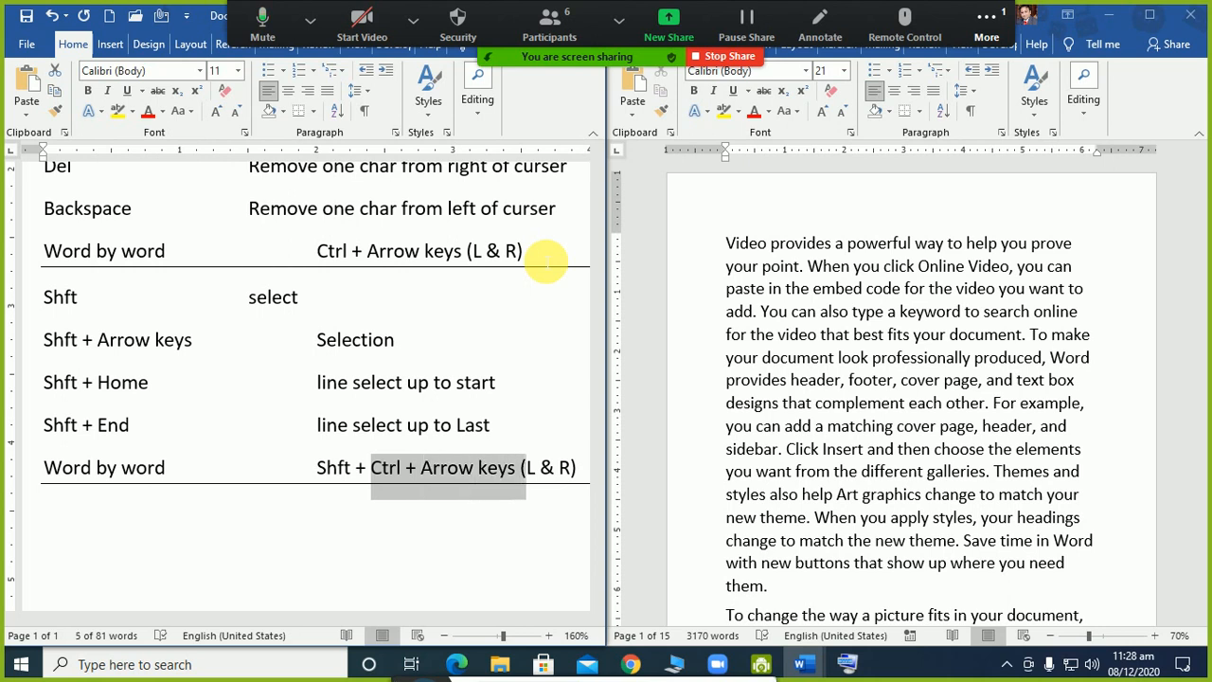
pyautogui.hotkey('shift', 'ctrl', 'Right')
pyautogui.hotkey('shift', 'ctrl', 'Left')
# - Insert "Select " at the start of the last notes line so it reads "Select Word by word"
pyautogui.press('Home')
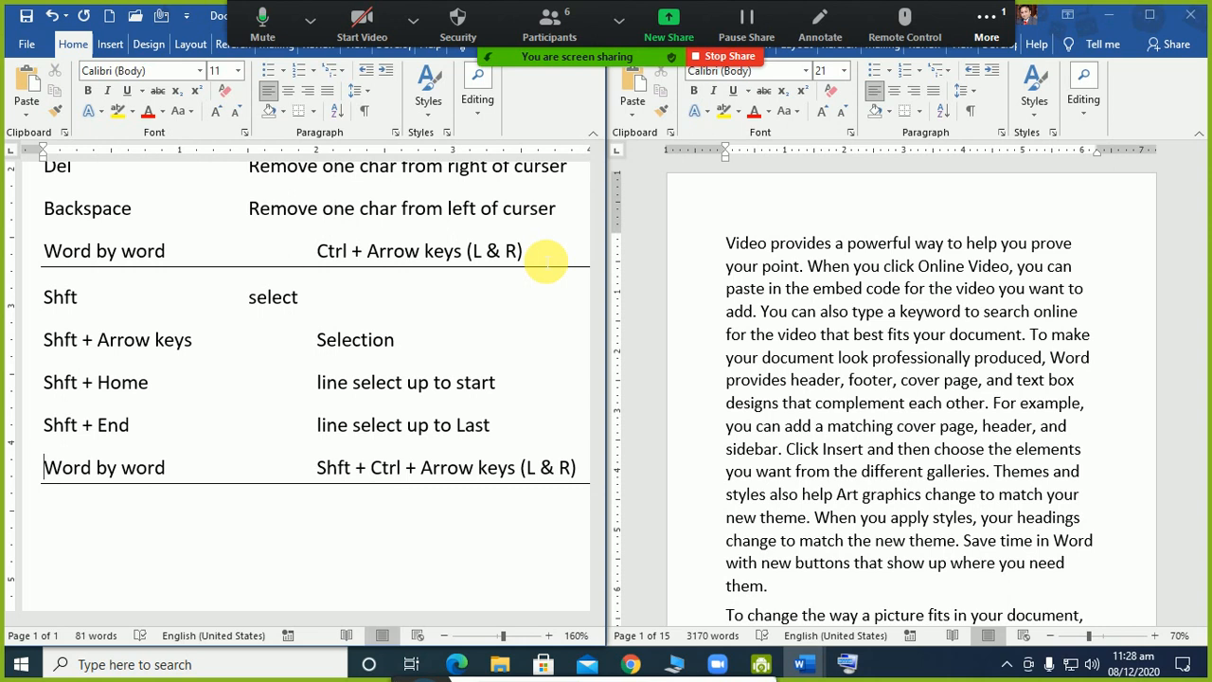
pyautogui.write('Select')
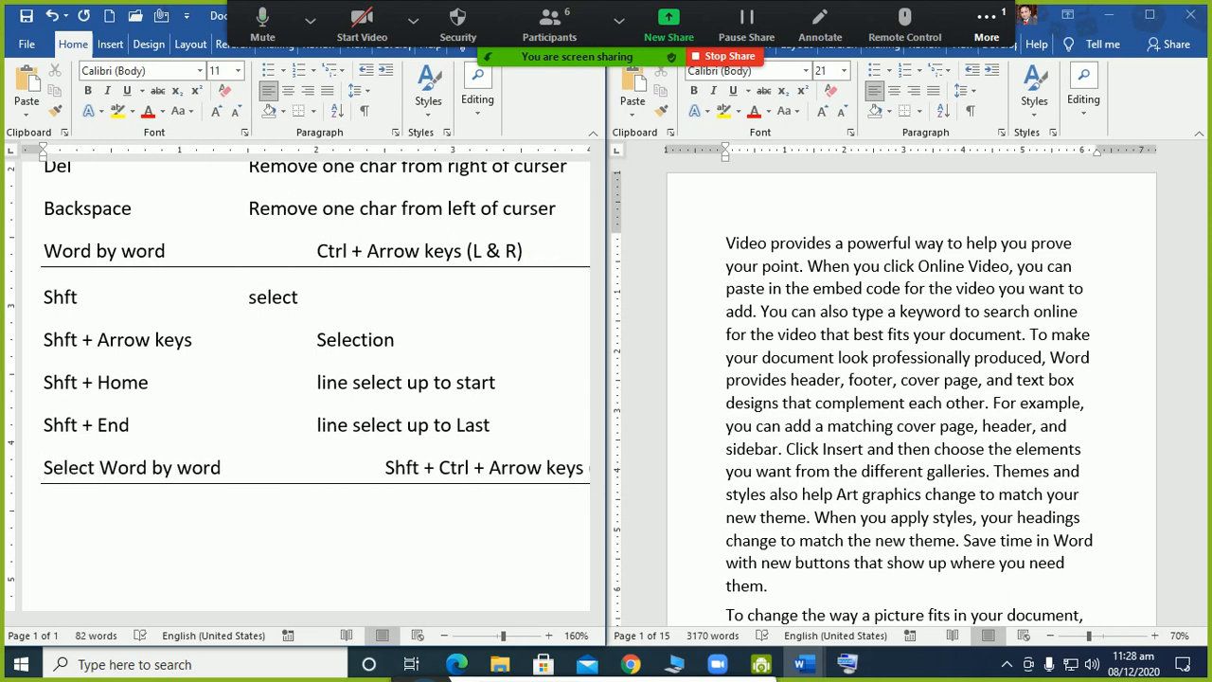
# - Select " by word" in the last notes line, extending the selection word by word
pyautogui.press('Right')
pyautogui.press('Right')
pyautogui.hotkey('shift', 'ctrl', 'Right')
pyautogui.hotkey('shift', 'ctrl', 'Right')
pyautogui.hotkey('shift', 'ctrl', 'Right')
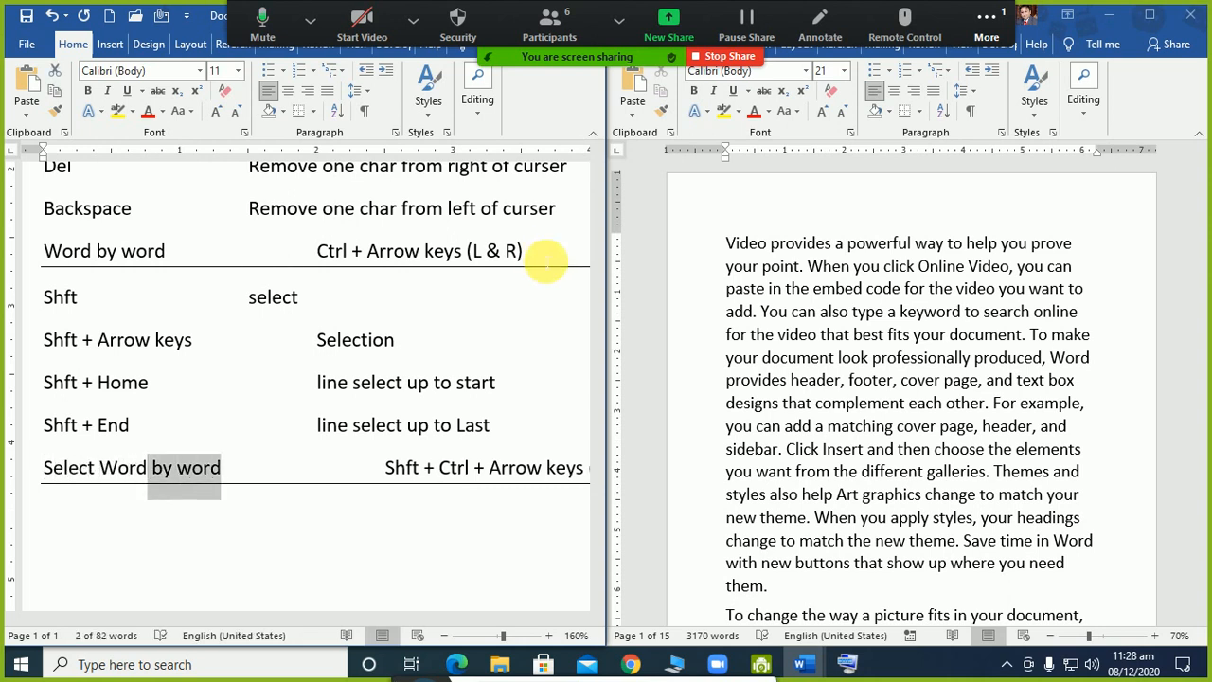
# - Delete the selected " by word" from the last notes line so its label reads "Select Word"
pyautogui.press('Delete')
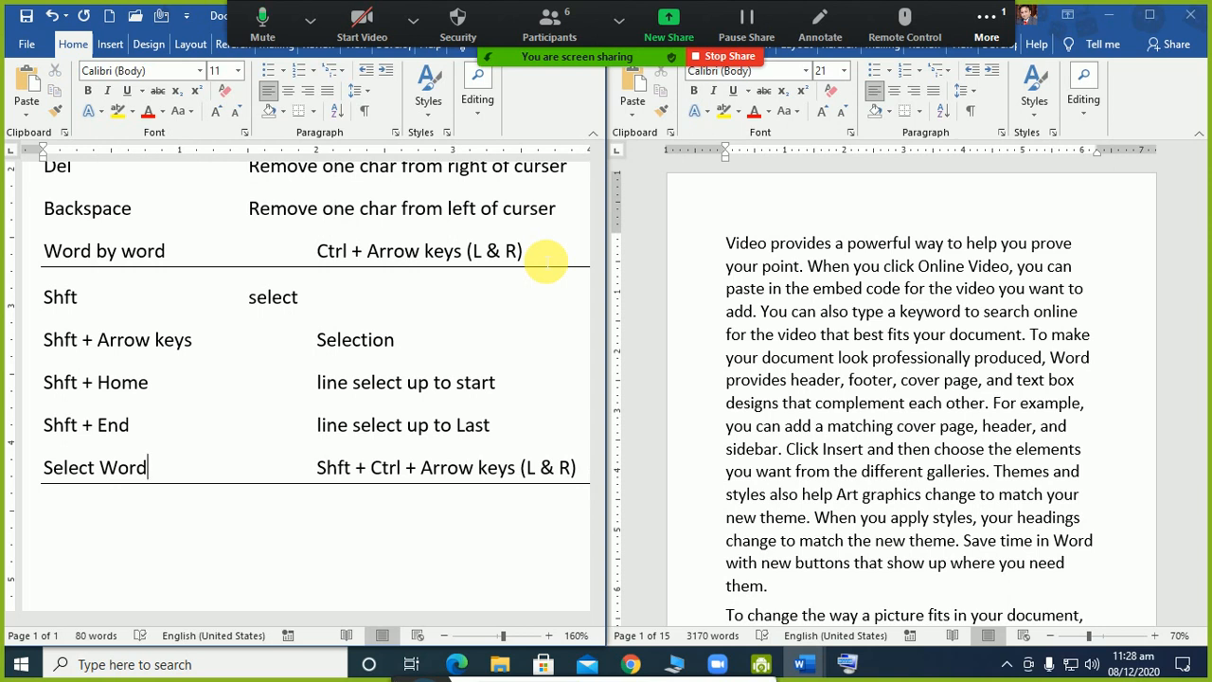
# - In the sample document, extend and shrink a selection word by word from "footer," across "cover" in the first paragraph
pyautogui.click(849, 382)
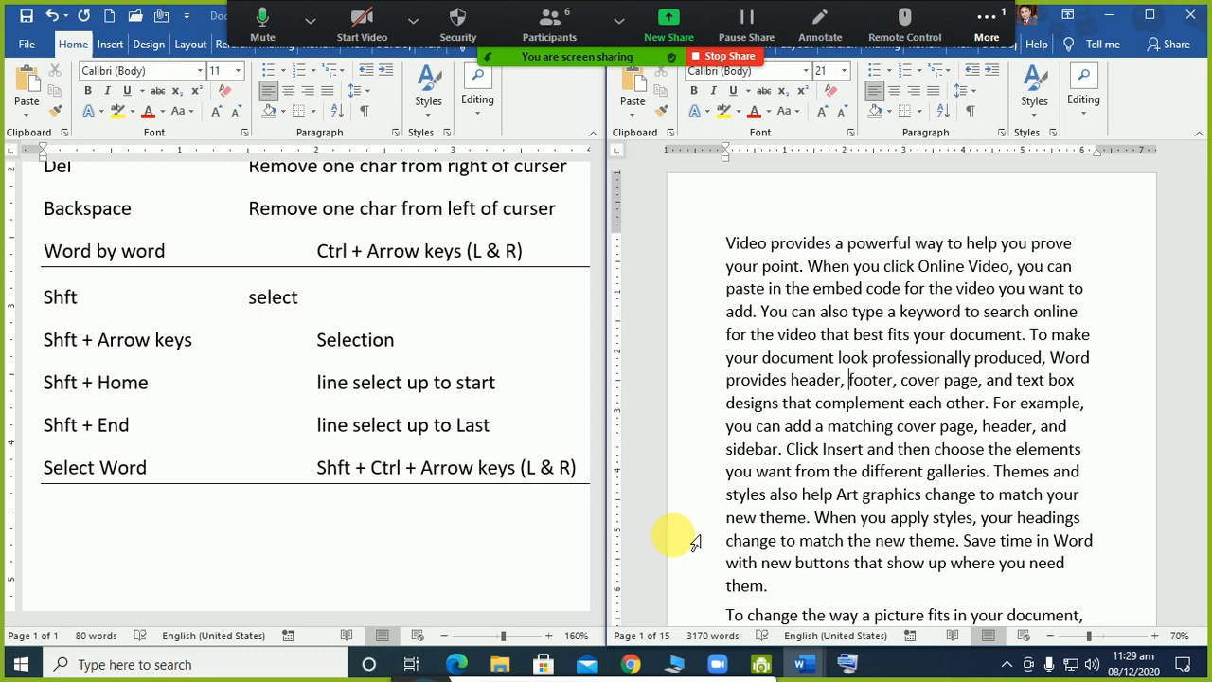
pyautogui.hotkey('ctrl', 'shift', 'Right')
pyautogui.hotkey('ctrl', 'shift', 'Right')
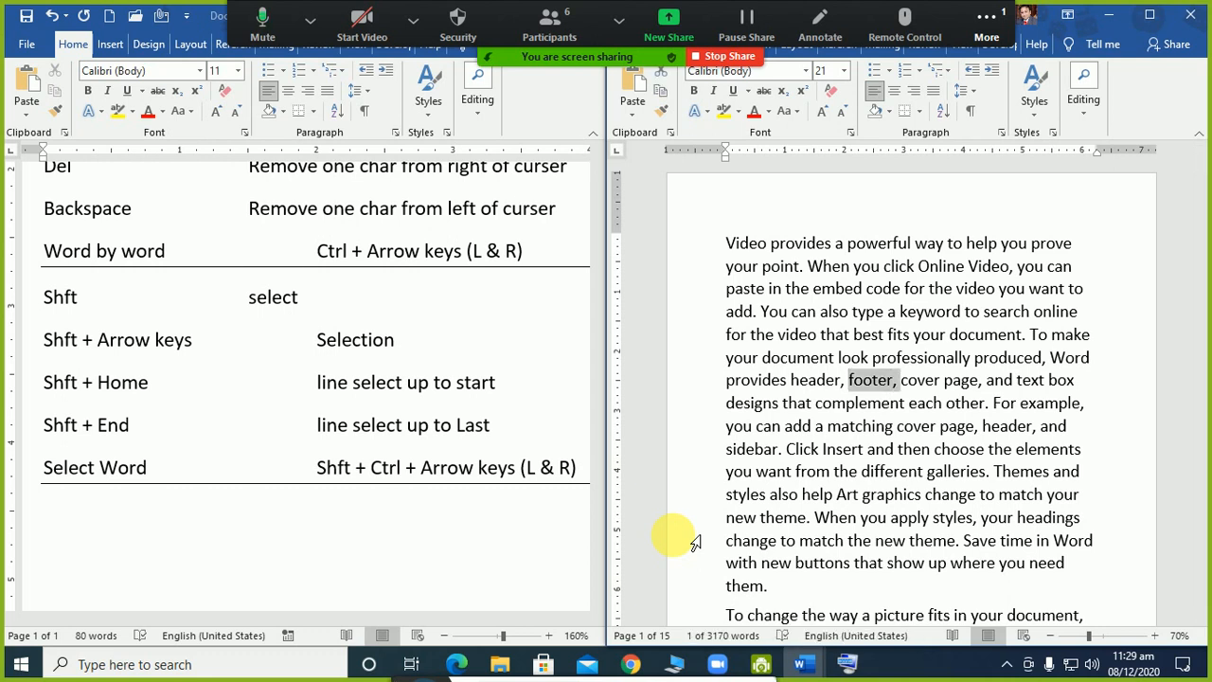
pyautogui.hotkey('ctrl', 'shift', 'Right')
pyautogui.hotkey('ctrl', 'shift', 'Left')
pyautogui.hotkey('ctrl', 'shift', 'Right')
pyautogui.hotkey('ctrl', 'shift', 'Left')
pyautogui.hotkey('ctrl', 'shift', 'Right')
pyautogui.hotkey('ctrl', 'shift', 'Left')
pyautogui.hotkey('shift', 'Right')
pyautogui.hotkey('shift', 'Left')
pyautogui.hotkey('ctrl', 'shift', 'Right')
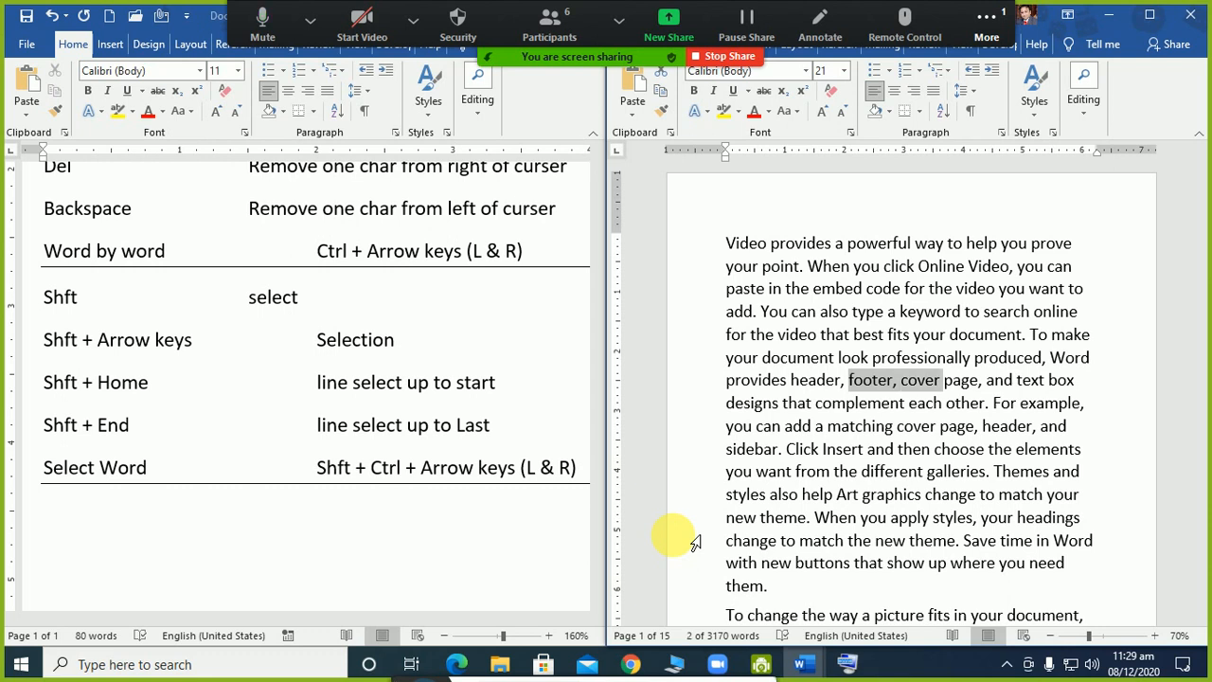
pyautogui.hotkey('ctrl', 'shift', 'Left')
pyautogui.hotkey('ctrl', 'shift', 'Right')
pyautogui.hotkey('ctrl', 'shift', 'Left')
pyautogui.hotkey('ctrl', 'shift', 'Right')
# - Show the On-Screen Keyboard and repeat the word-by-word selection from "footer" through "cover page", shrinking it back to "footer, cover"
pyautogui.click(847, 664)
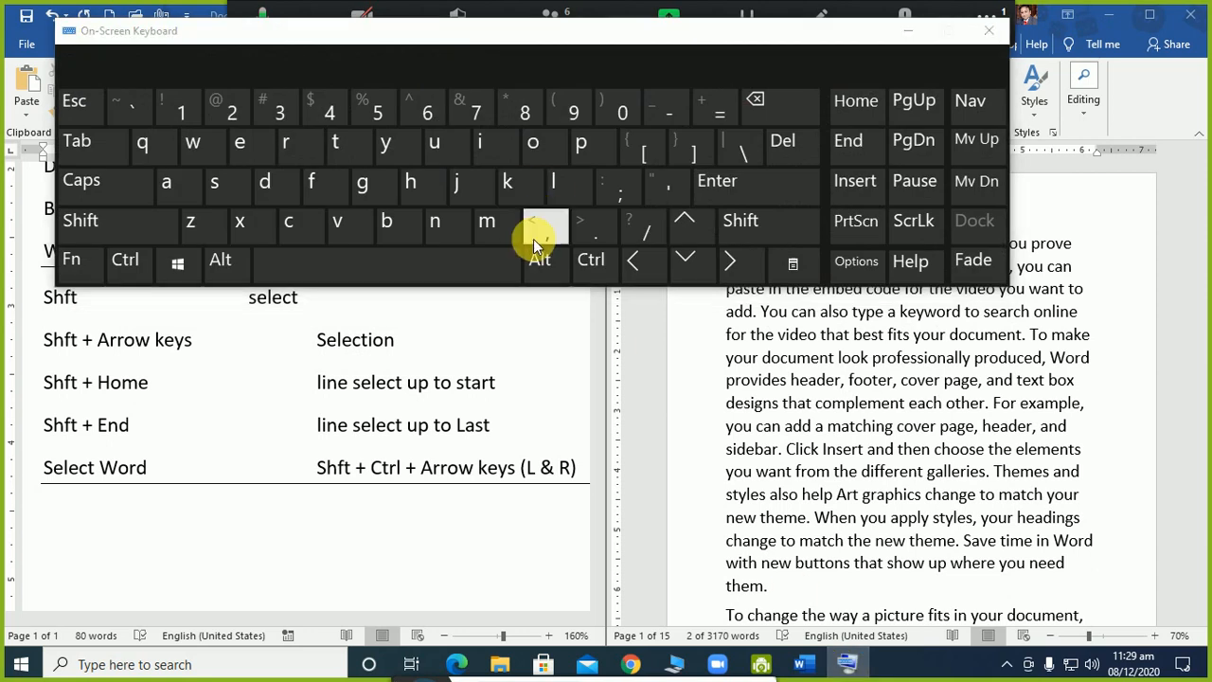
pyautogui.click(851, 381)
pyautogui.hotkey('ctrl', 'shift')
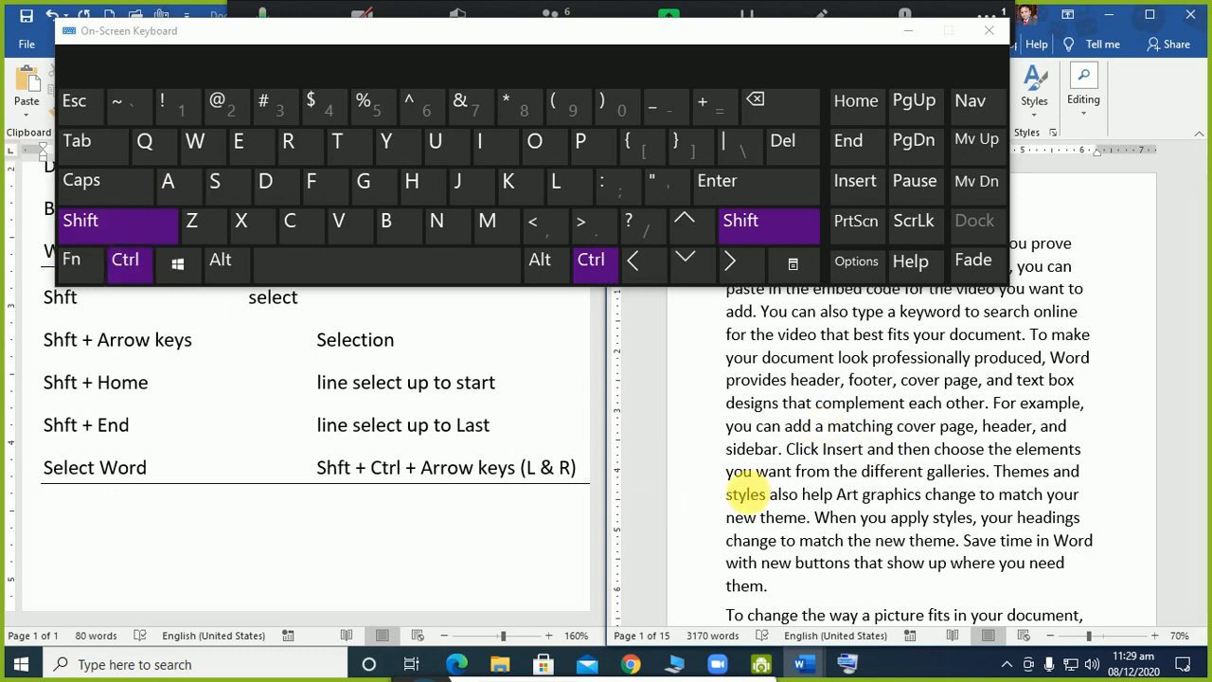
pyautogui.hotkey('ctrl', 'shift', 'Right')
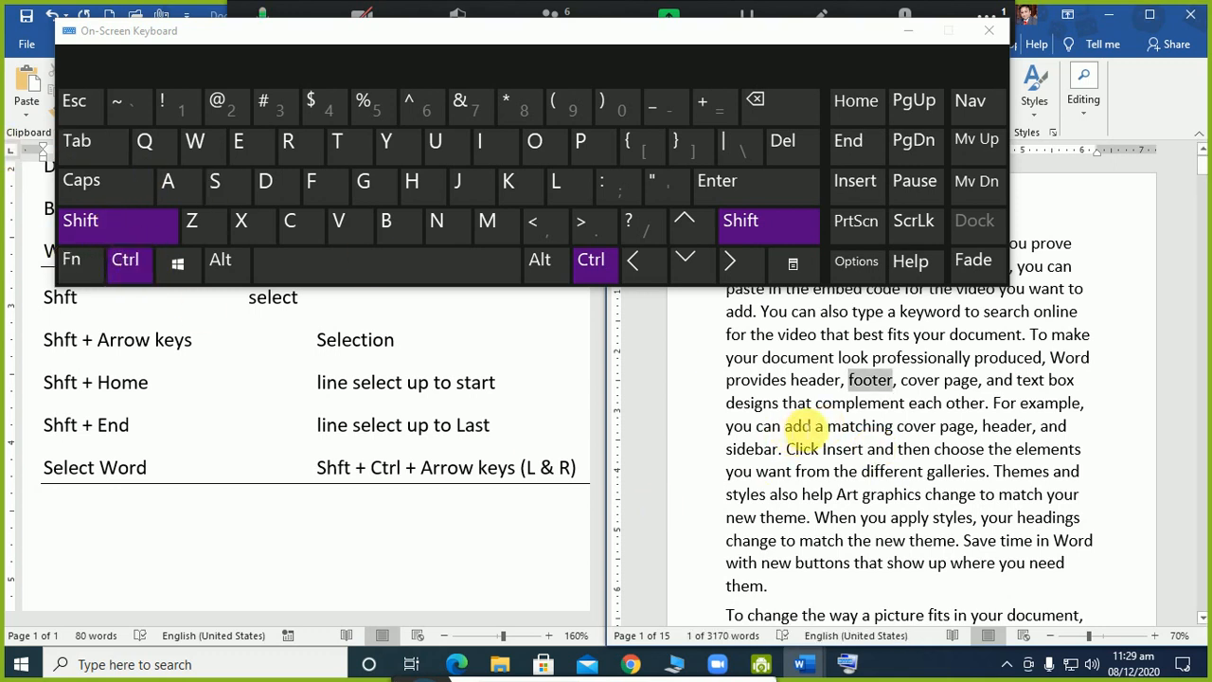
pyautogui.hotkey('ctrl', 'shift', 'Right')
pyautogui.hotkey('ctrl', 'shift', 'Right')
pyautogui.hotkey('ctrl', 'shift', 'Left')
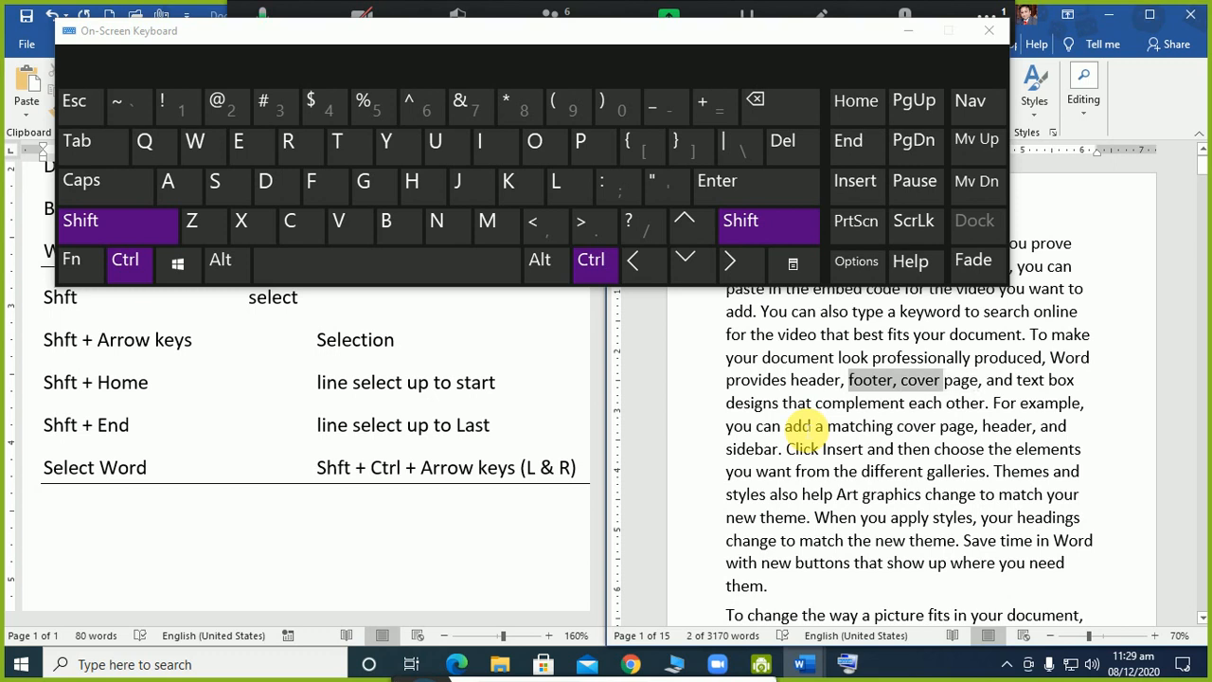
pyautogui.hotkey('ctrl', 'shift', 'Right')
pyautogui.hotkey('ctrl', 'shift', 'Left')
pyautogui.hotkey('ctrl', 'shift', 'Right')
pyautogui.hotkey('ctrl', 'shift', 'Left')
pyautogui.hotkey('ctrl', 'shift', 'Right')
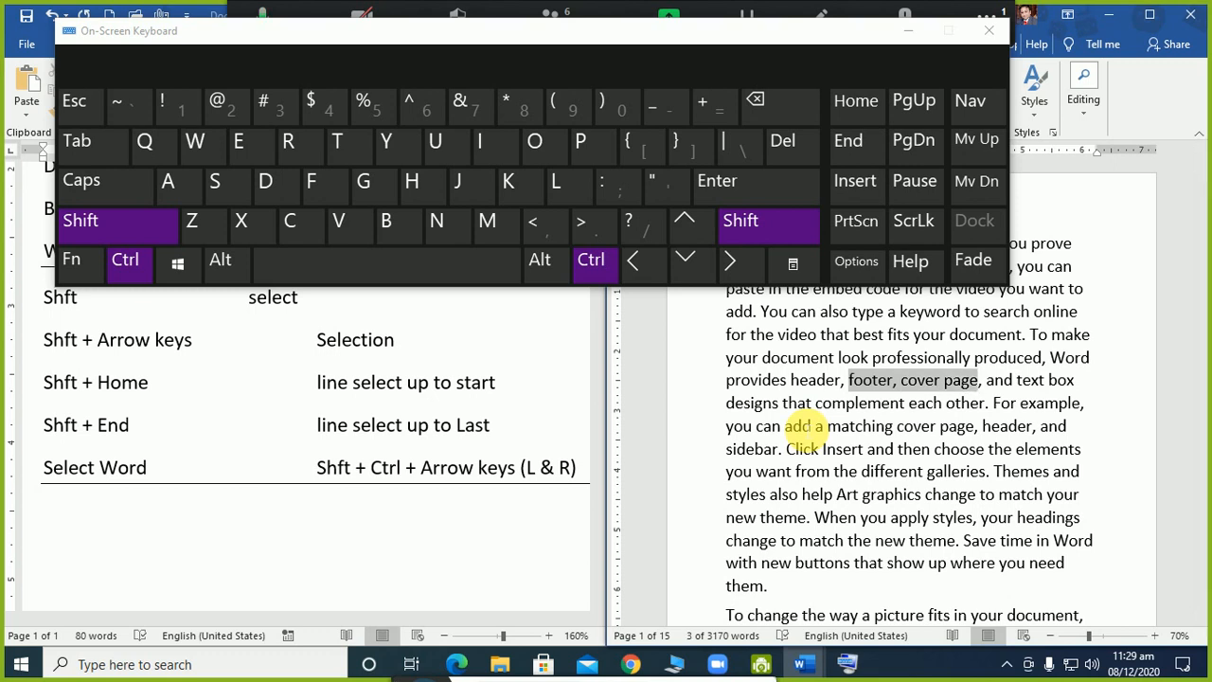
pyautogui.hotkey('ctrl', 'shift', 'Left')
pyautogui.hotkey('ctrl', 'shift', 'Right')
pyautogui.hotkey('ctrl', 'shift', 'Left')
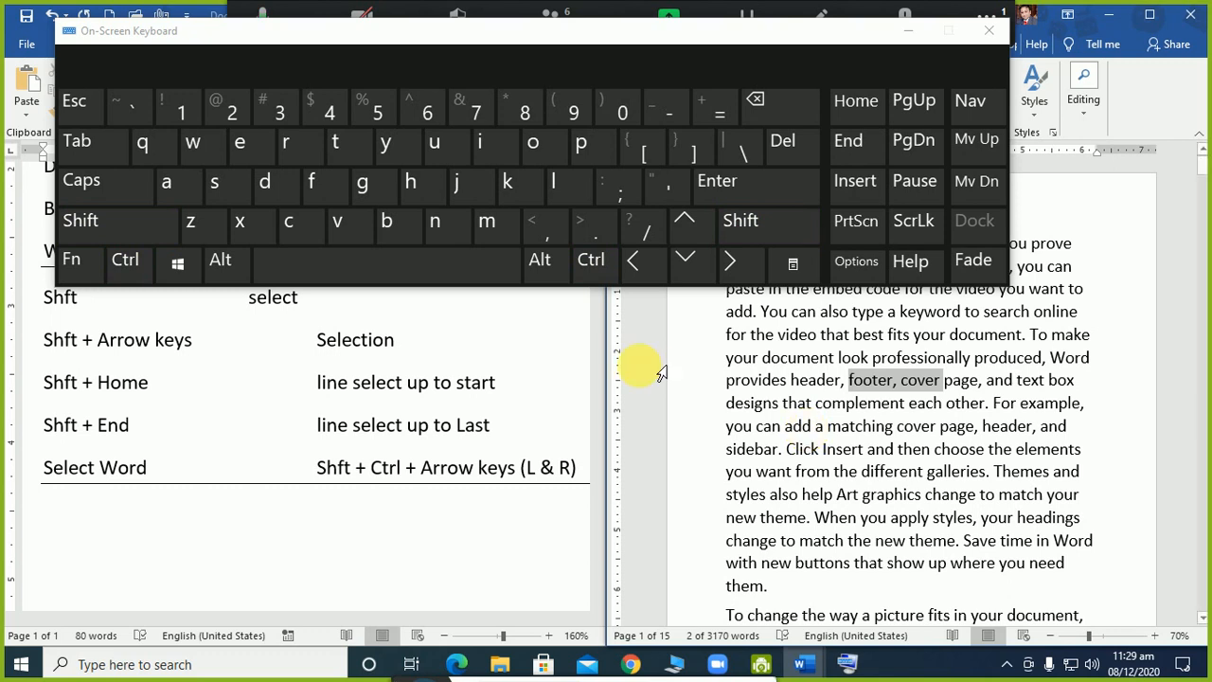
# - Add the notes line "Double click on word" below "Select Word" and begin its tab-aligned description
pyautogui.click(566, 467)
pyautogui.click(578, 468)
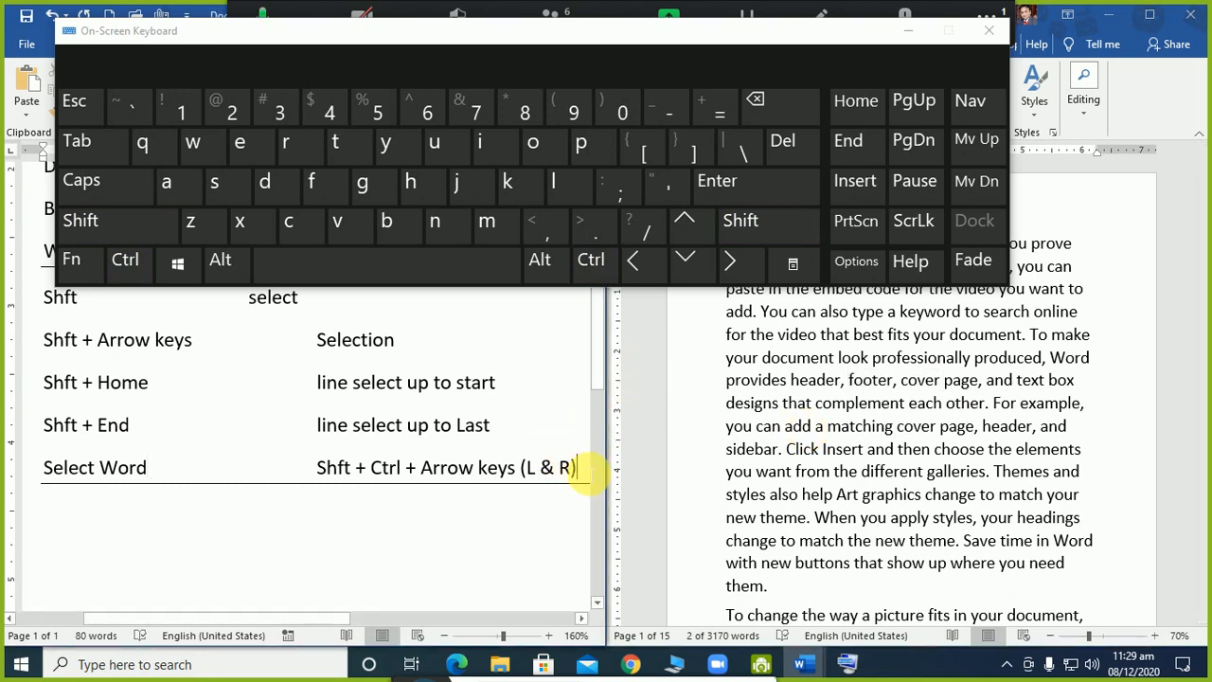
pyautogui.press('Tab')
pyautogui.write('doubl')
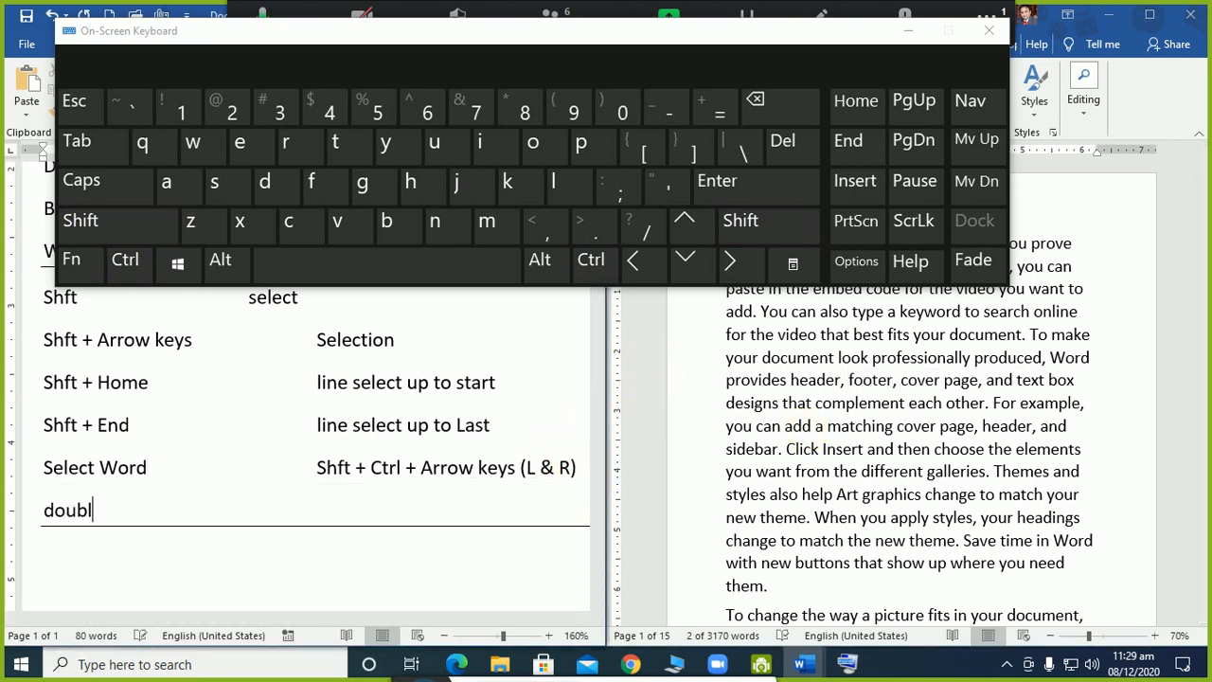
pyautogui.write('e click ')
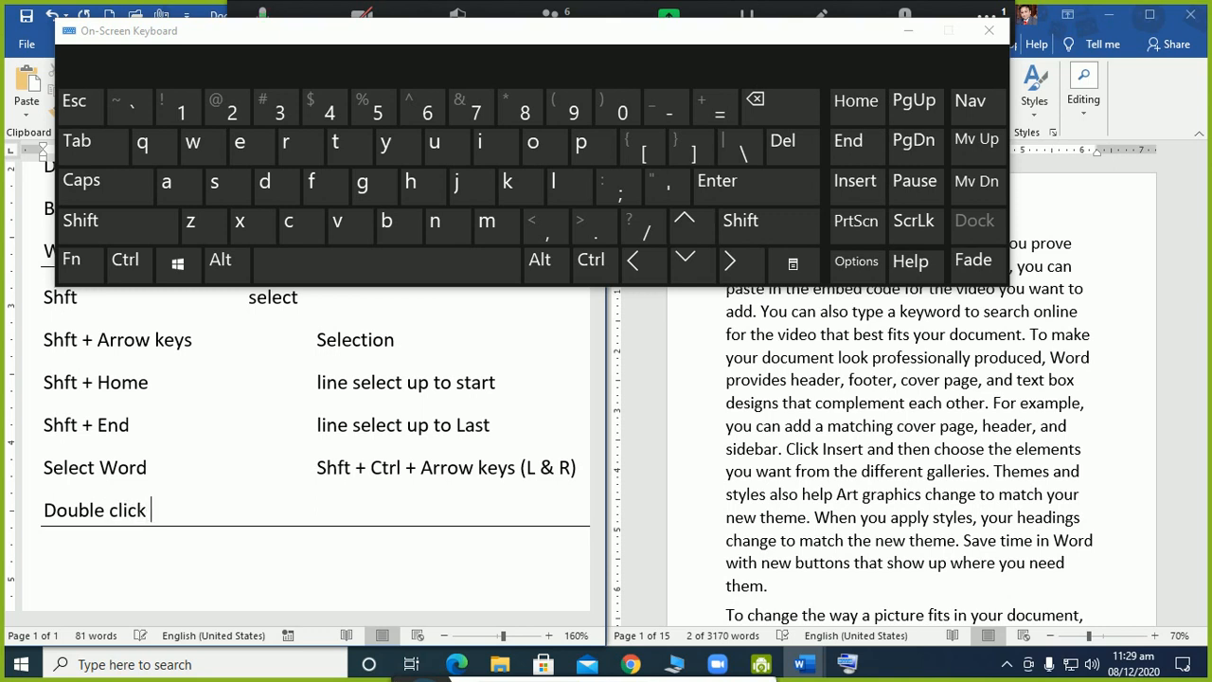
pyautogui.write('on workd')
pyautogui.press('BackSpace')
pyautogui.press('BackSpace')
pyautogui.write('d')
pyautogui.press('Tab')
pyautogui.write('seelc')
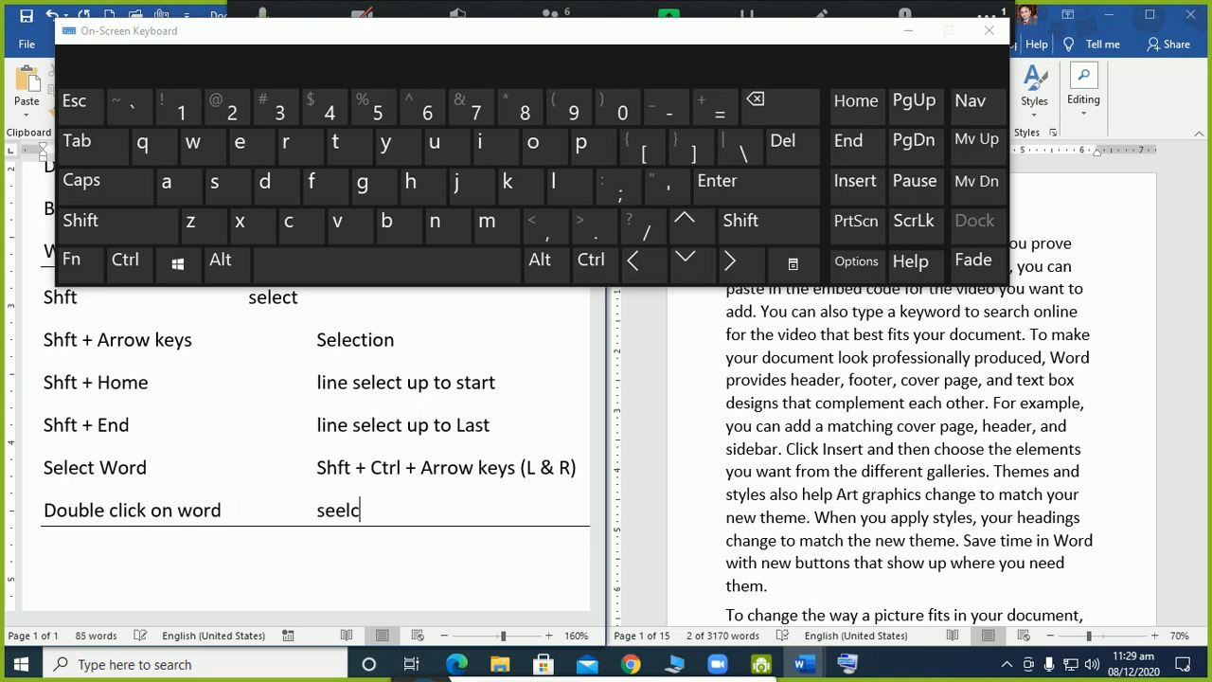
# - Complete the note beside "Double click on word" so that it reads "select whole word"
pyautogui.press('BackSpace')
pyautogui.press('BackSpace')
pyautogui.press('BackSpace')
pyautogui.write('lect whole word')
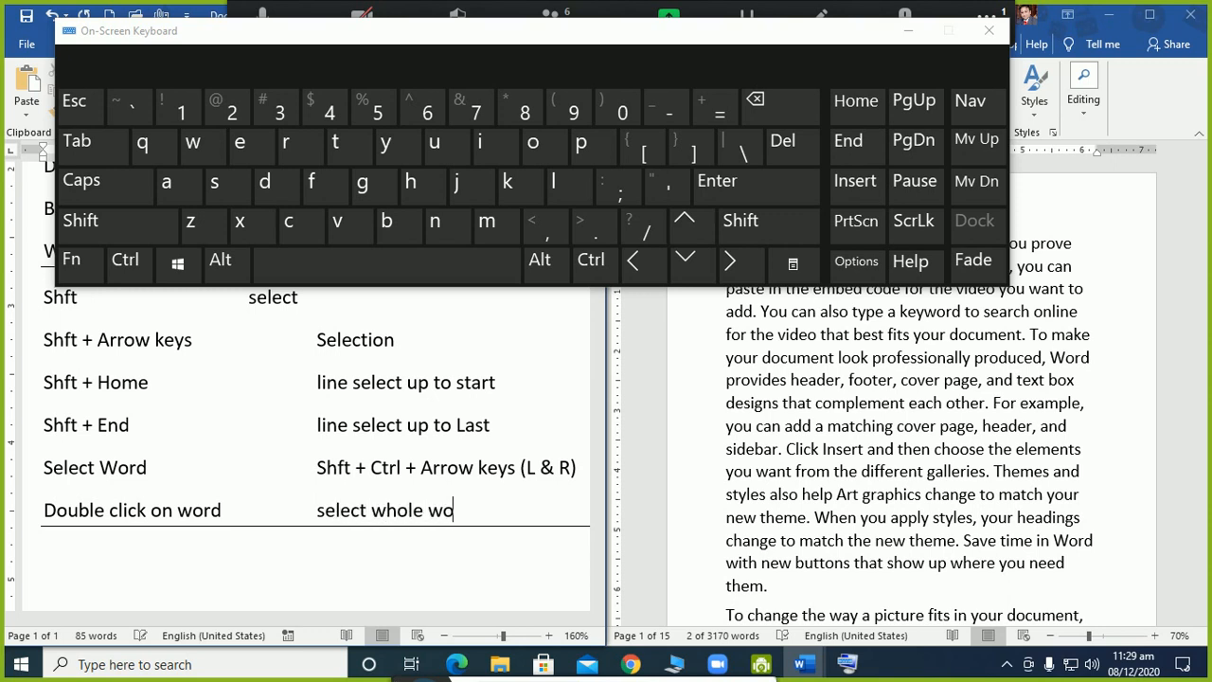
# - Select single whole words in the sample document one after another: "matching", "different", "best", "professionally" and "header"
pyautogui.click(869, 437)
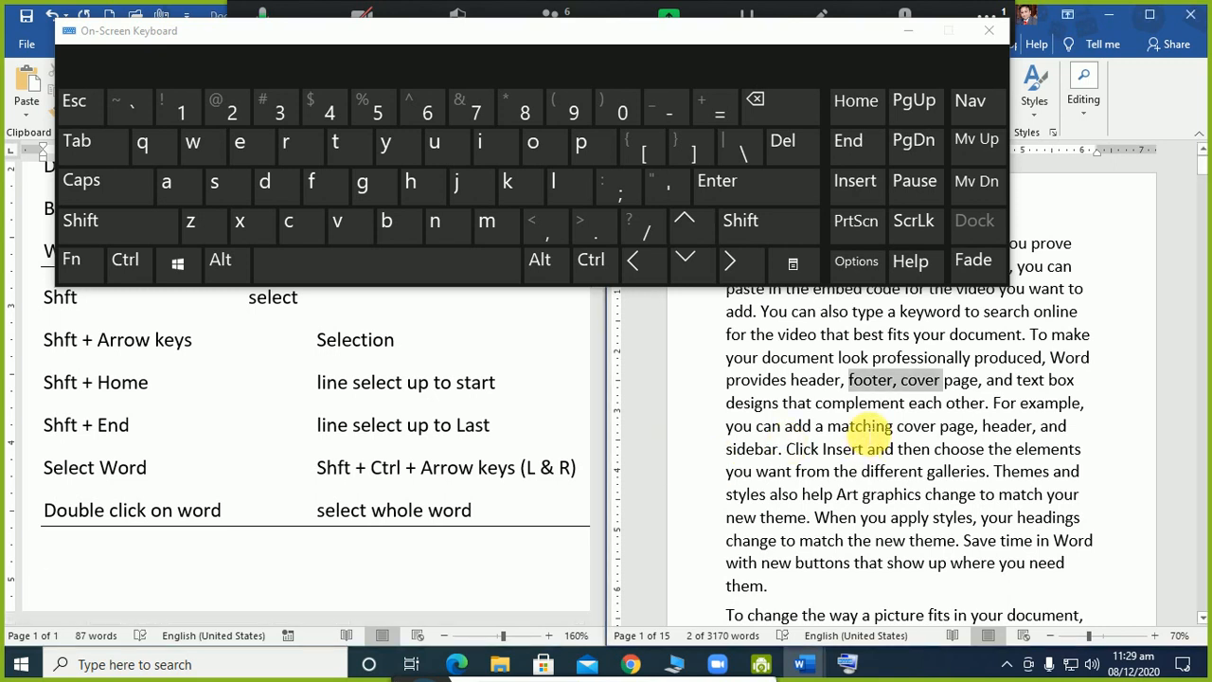
pyautogui.doubleClick(862, 427)
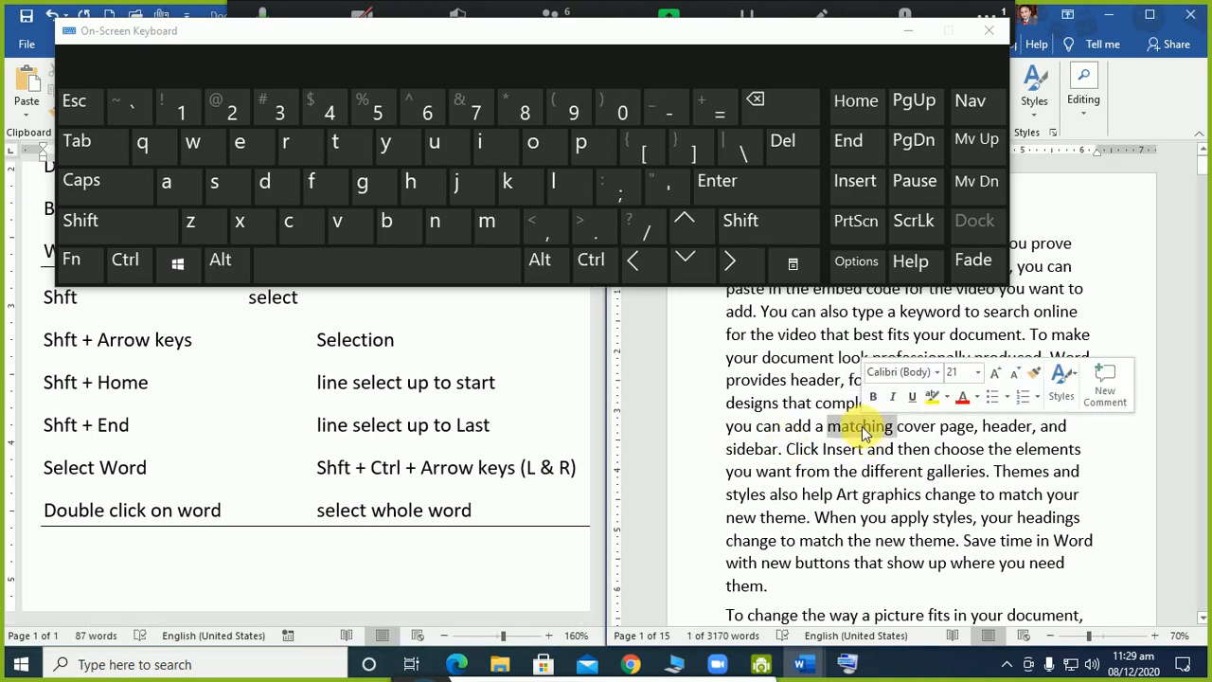
pyautogui.doubleClick(888, 472)
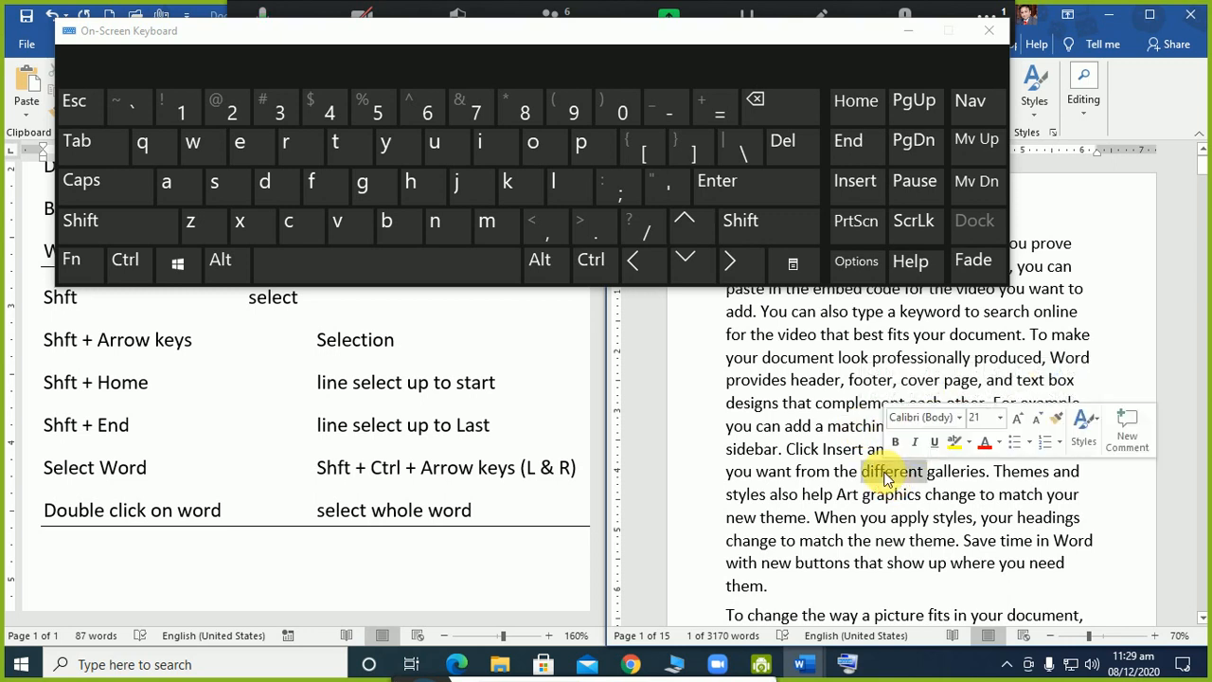
pyautogui.doubleClick(867, 337)
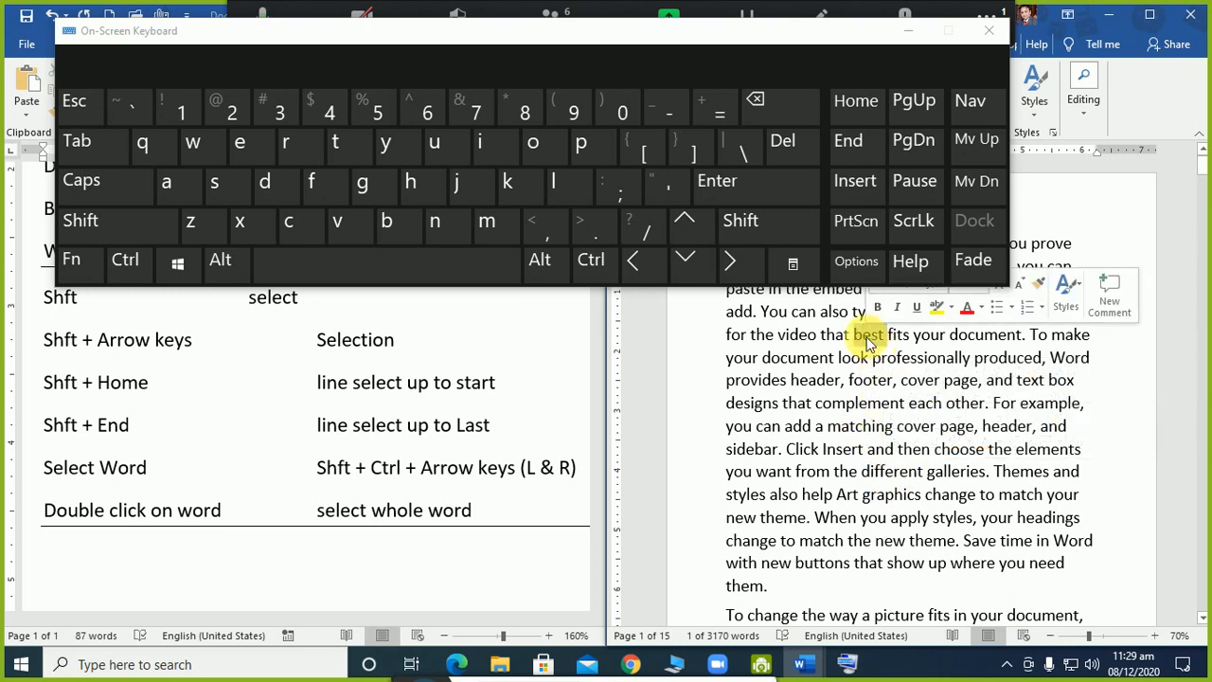
pyautogui.doubleClick(906, 361)
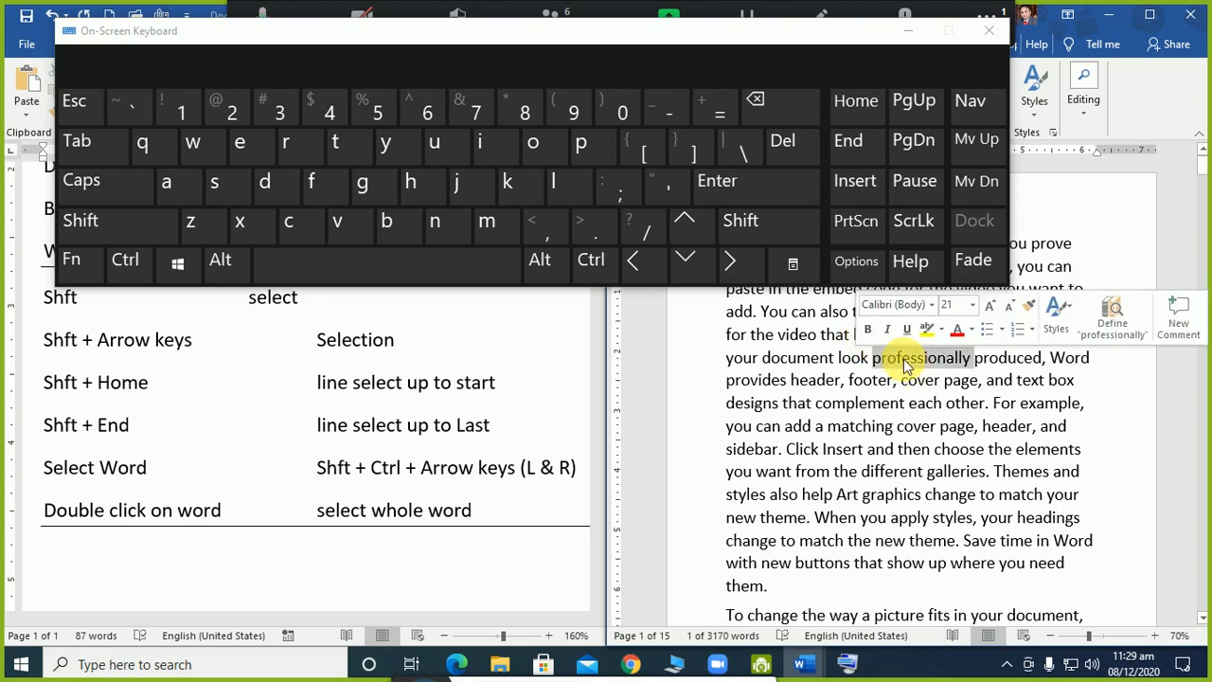
pyautogui.doubleClick(815, 382)
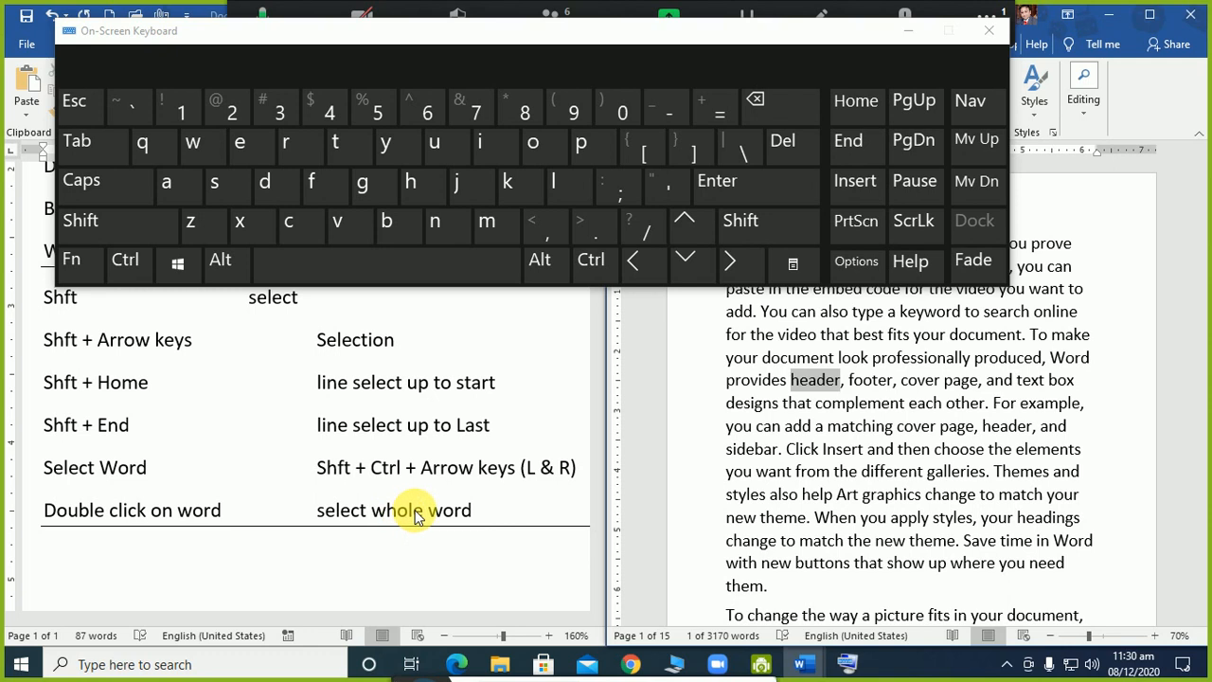
# - Close the on-screen keyboard and select two separate passages together: "type a keyword" through "footer", and "the different galleries" through "new theme"
pyautogui.click(906, 38)
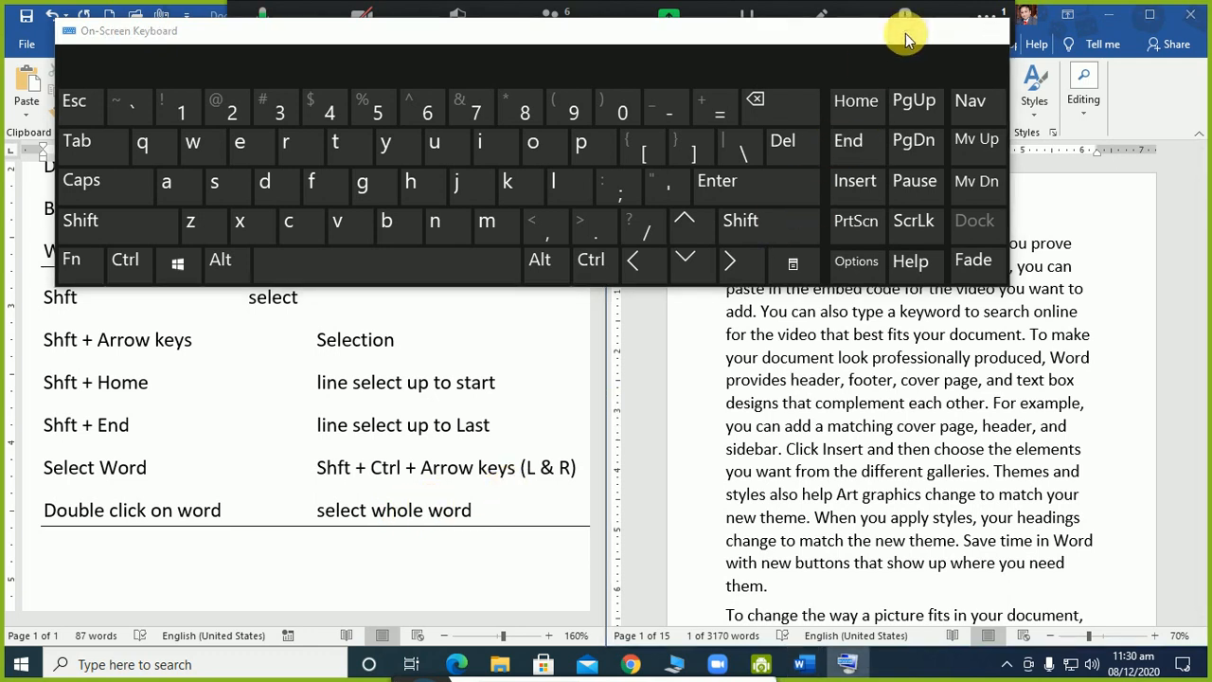
pyautogui.click(991, 30)
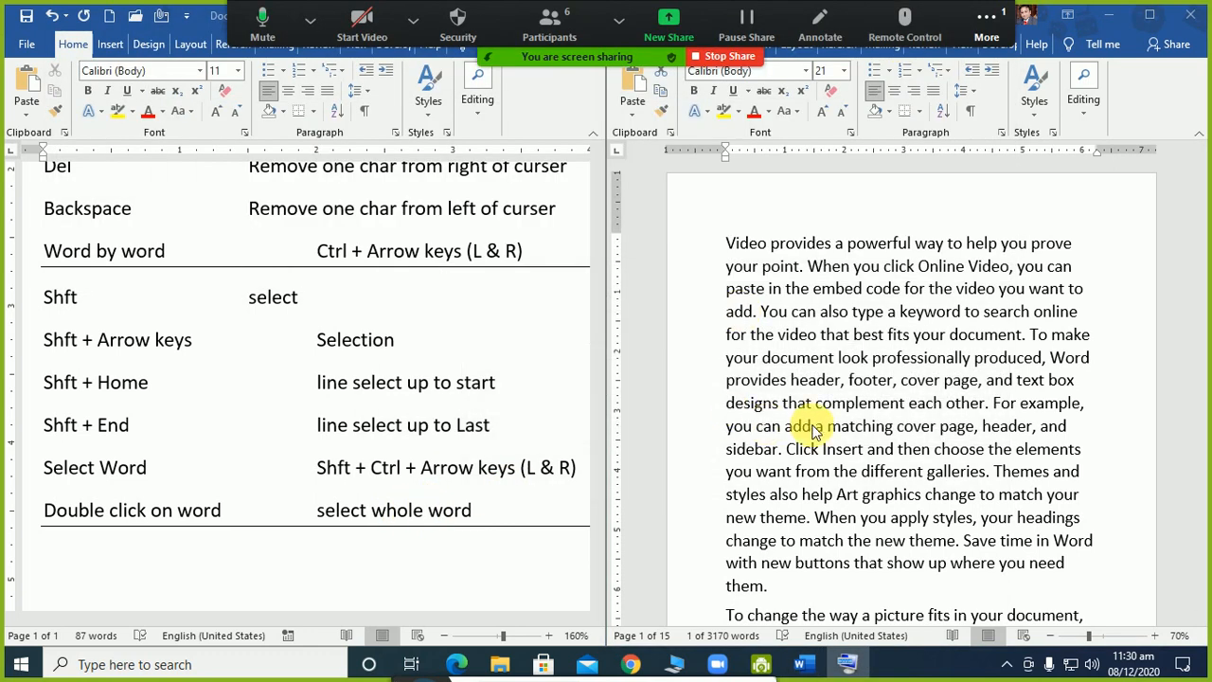
pyautogui.click(853, 312)
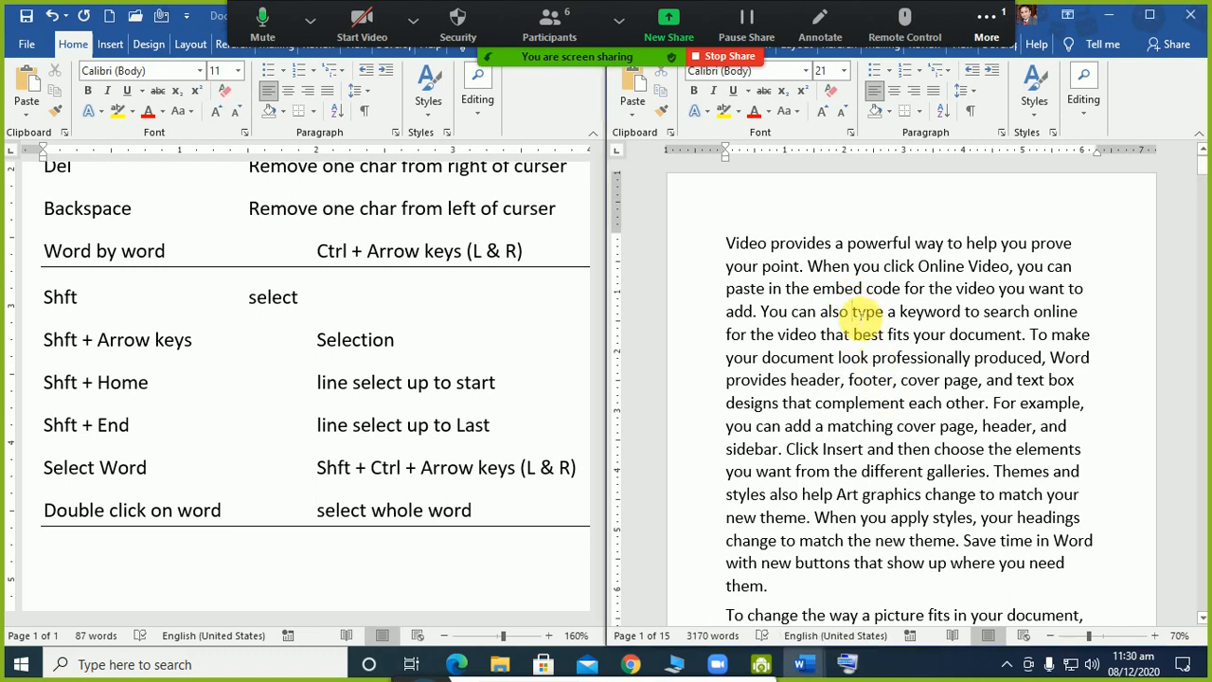
pyautogui.moveTo(852, 312); pyautogui.dragTo(892, 381)
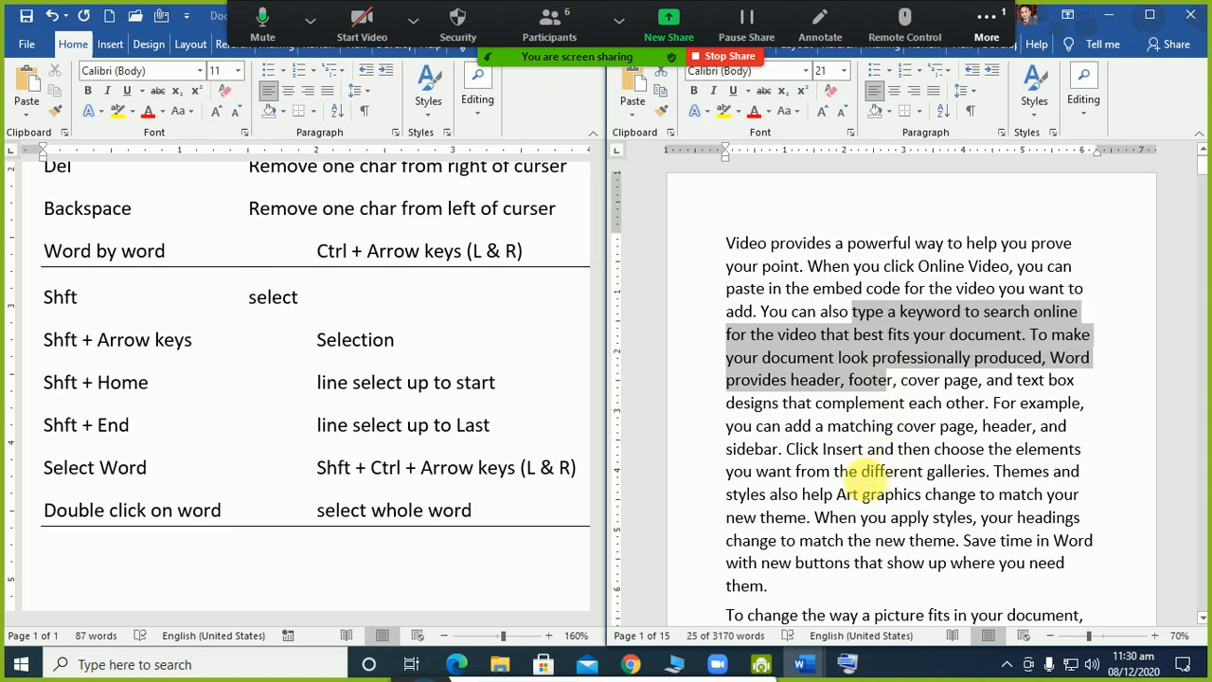
pyautogui.moveTo(833, 471); pyautogui.dragTo(952, 542)
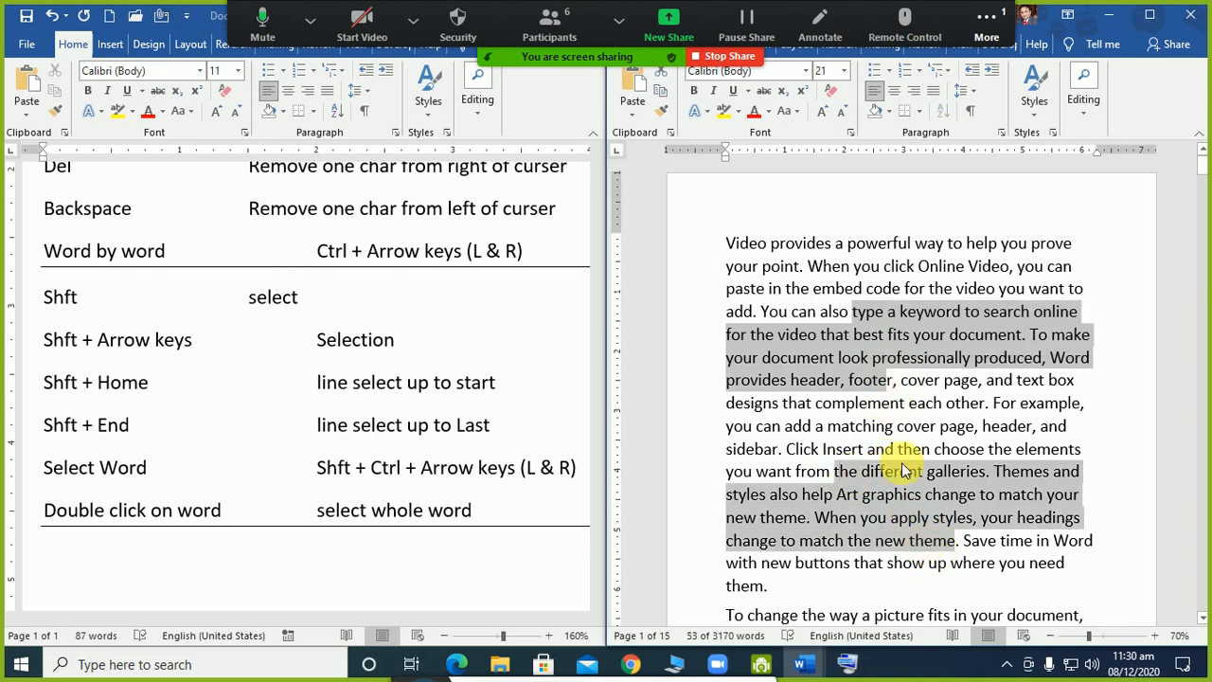
# - Select the first paragraph from "point" through "apply styles,", then select a rectangular block over the start of its first eleven lines and clear it
pyautogui.click(811, 308)
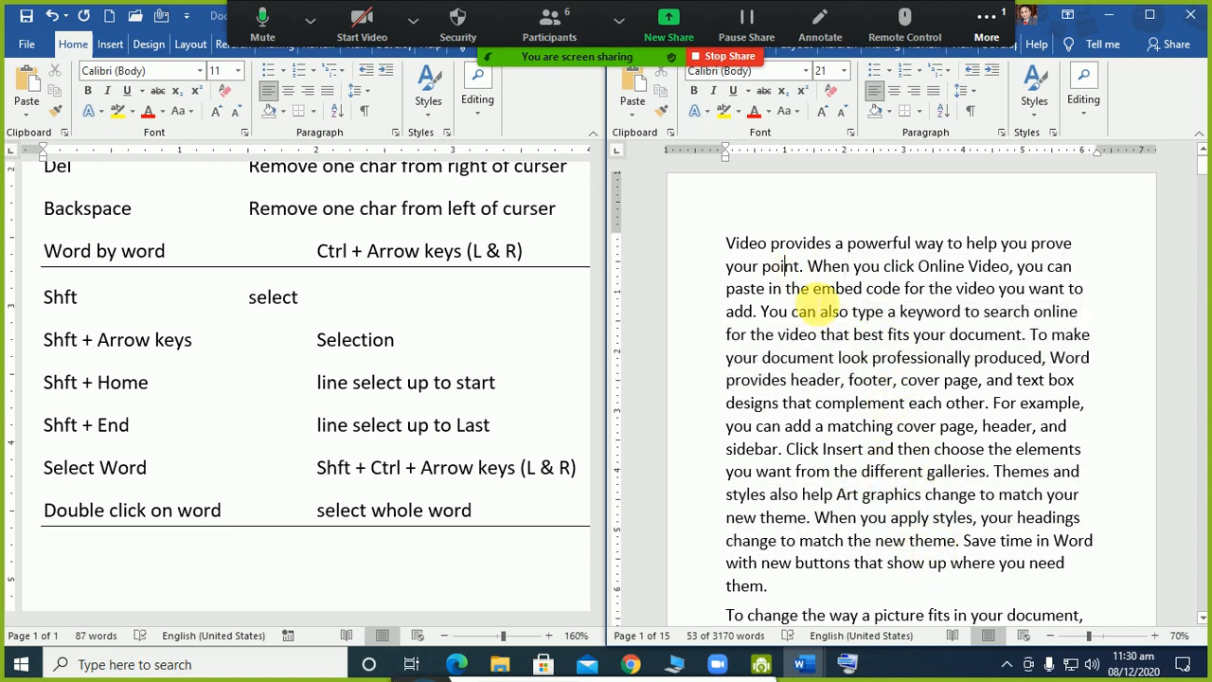
pyautogui.keyDown('shift'); pyautogui.click(978, 523); pyautogui.keyUp('shift')
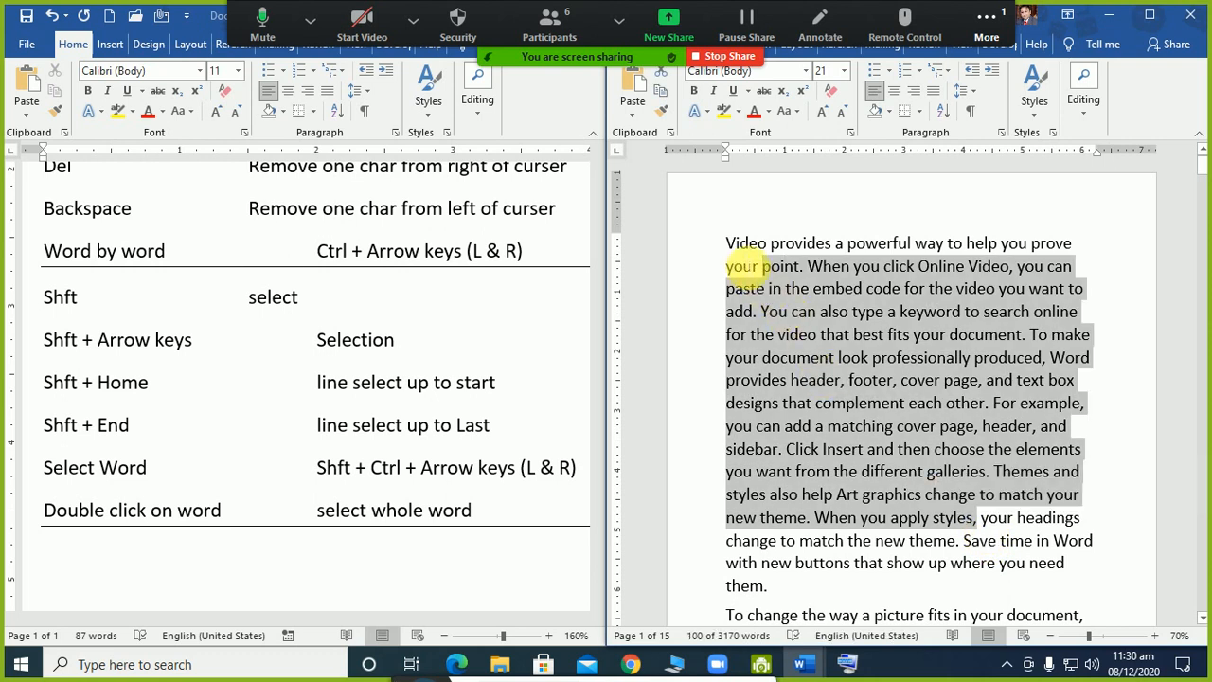
pyautogui.click(726, 244)
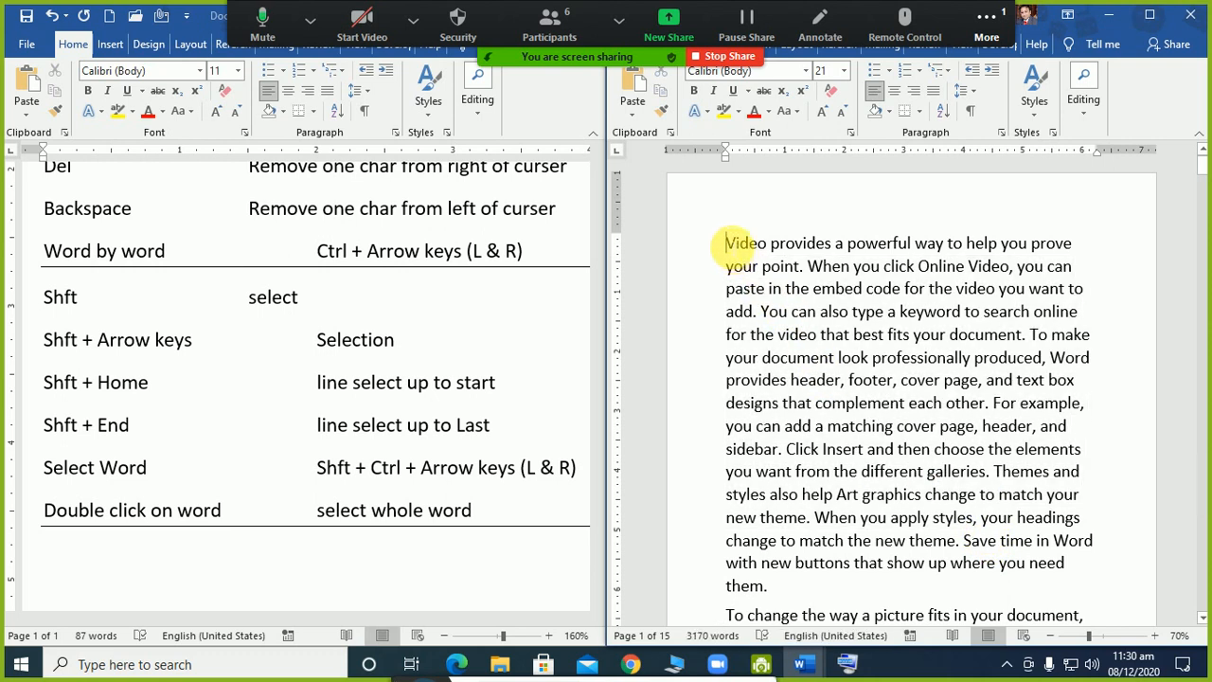
pyautogui.moveTo(731, 246); pyautogui.dragTo(885, 483)
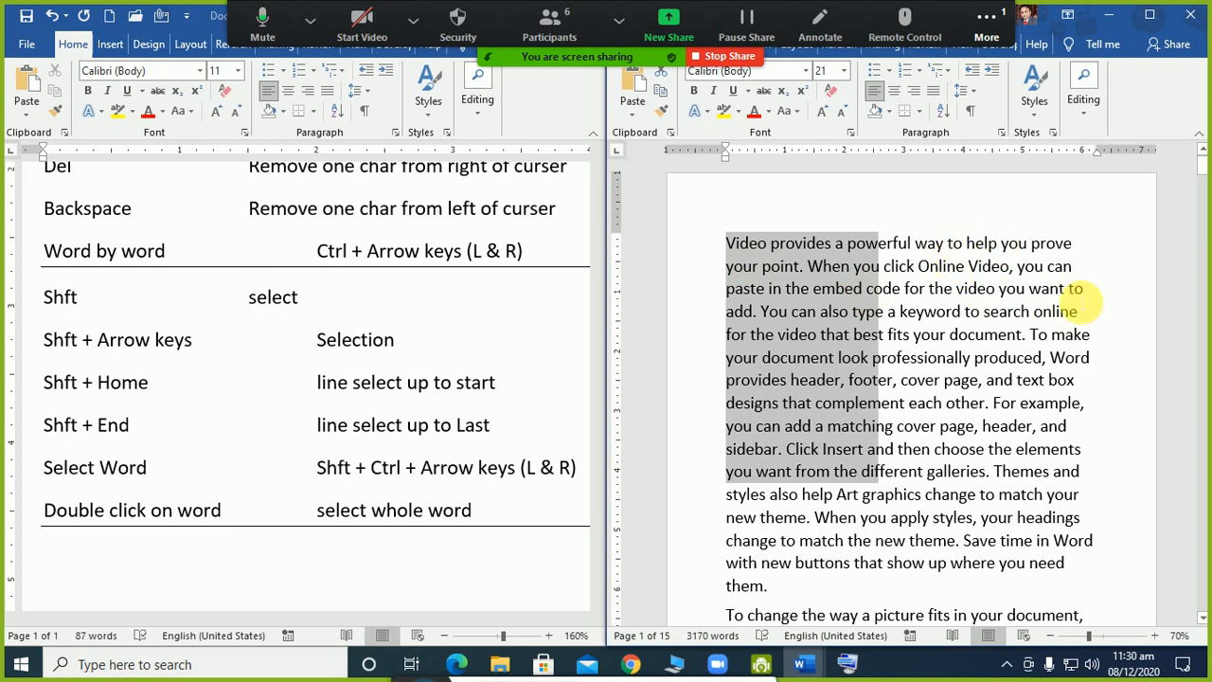
pyautogui.click(885, 311)
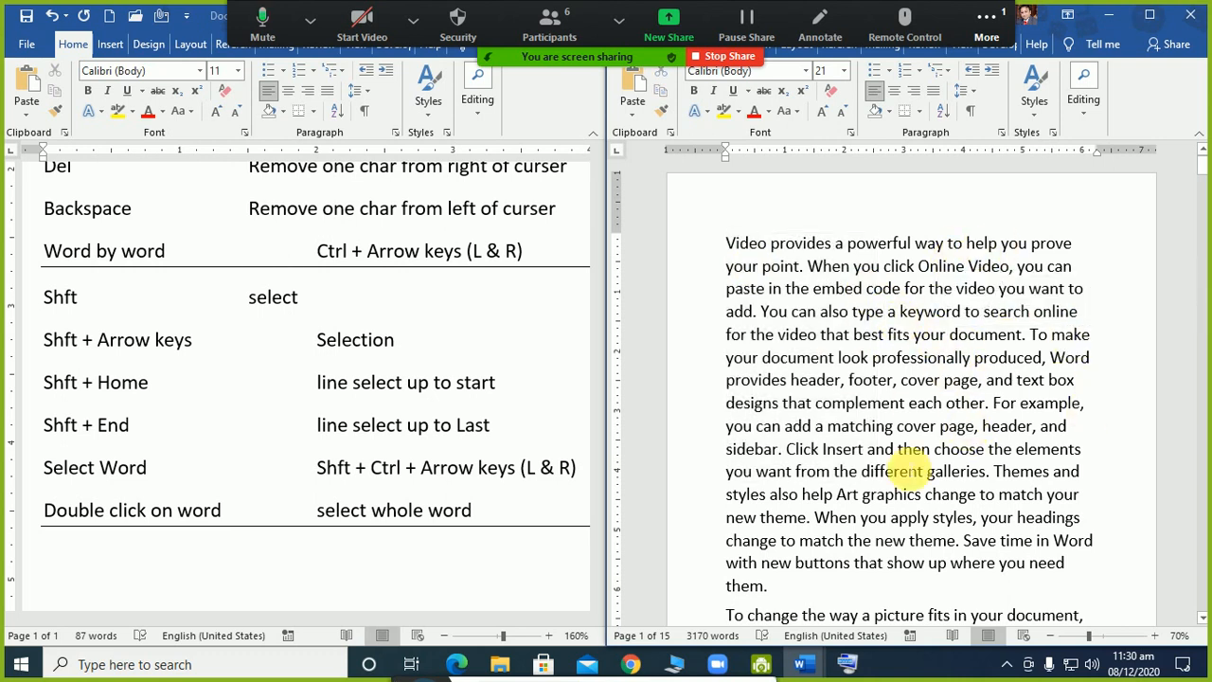
# - Add an empty line below the "Word by word" row in the notes and copy that row's text "Ctrl + Arrow keys (L & R)"
pyautogui.click(545, 262)
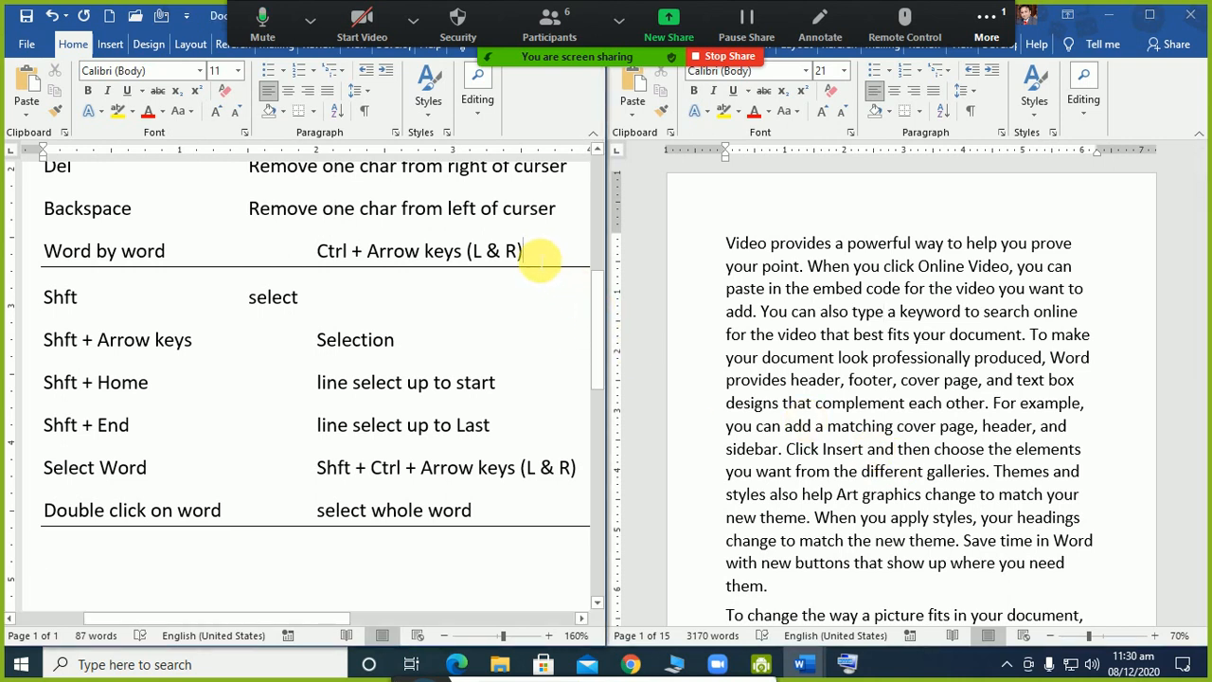
pyautogui.press('Return')
pyautogui.hotkey('shift', 'Left')
pyautogui.hotkey('shift', 'Left')
pyautogui.hotkey('shift', 'Left')
pyautogui.hotkey('shift', 'Left')
pyautogui.hotkey('shift', 'Left')
pyautogui.hotkey('shift', 'Left')
pyautogui.hotkey('shift', 'Left')
pyautogui.hotkey('shift', 'Left')
pyautogui.hotkey('shift', 'Left')
pyautogui.hotkey('shift', 'Left')
pyautogui.hotkey('shift', 'Left')
pyautogui.hotkey('shift', 'Left')
pyautogui.hotkey('shift', 'Left')
pyautogui.hotkey('shift', 'Left')
pyautogui.hotkey('shift', 'Left')
pyautogui.hotkey('shift', 'Left')
pyautogui.hotkey('shift', 'Left')
pyautogui.hotkey('shift', 'Left')
pyautogui.hotkey('shift', 'Left')
pyautogui.hotkey('shift', 'Left')
pyautogui.hotkey('ctrl', 'c')
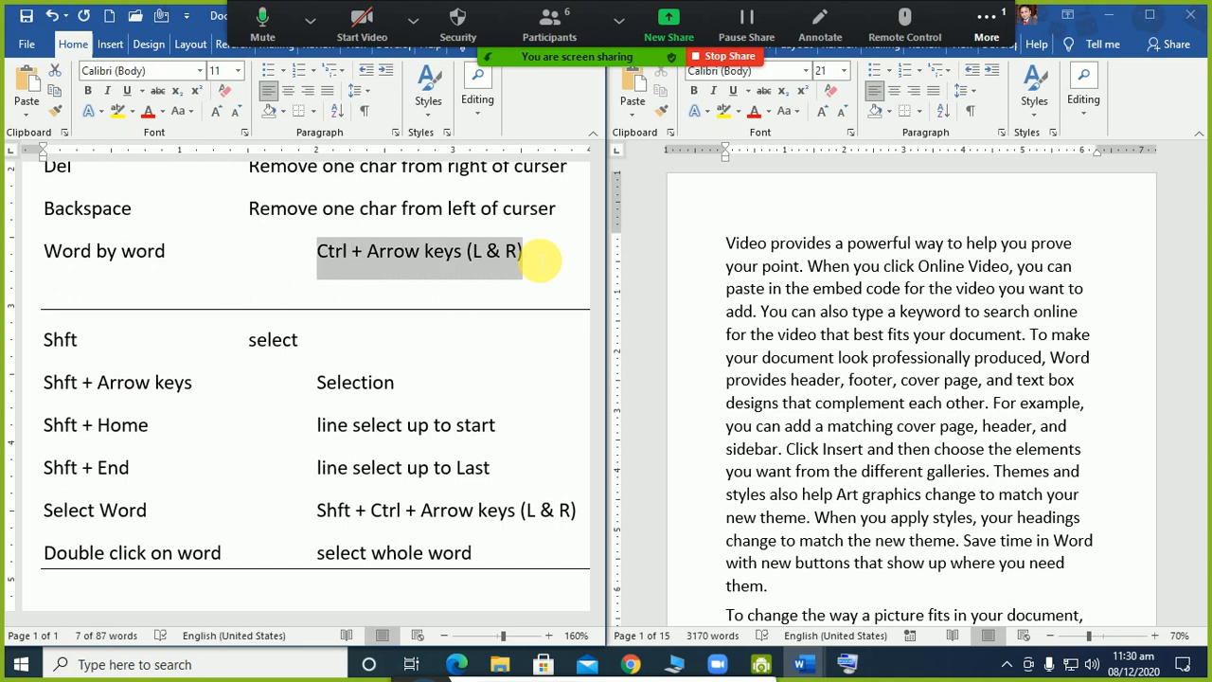
# - Label the new row "Paragraph" and paste the copied "Ctrl + Arrow keys (L & R)" into its second column
pyautogui.press('Down')
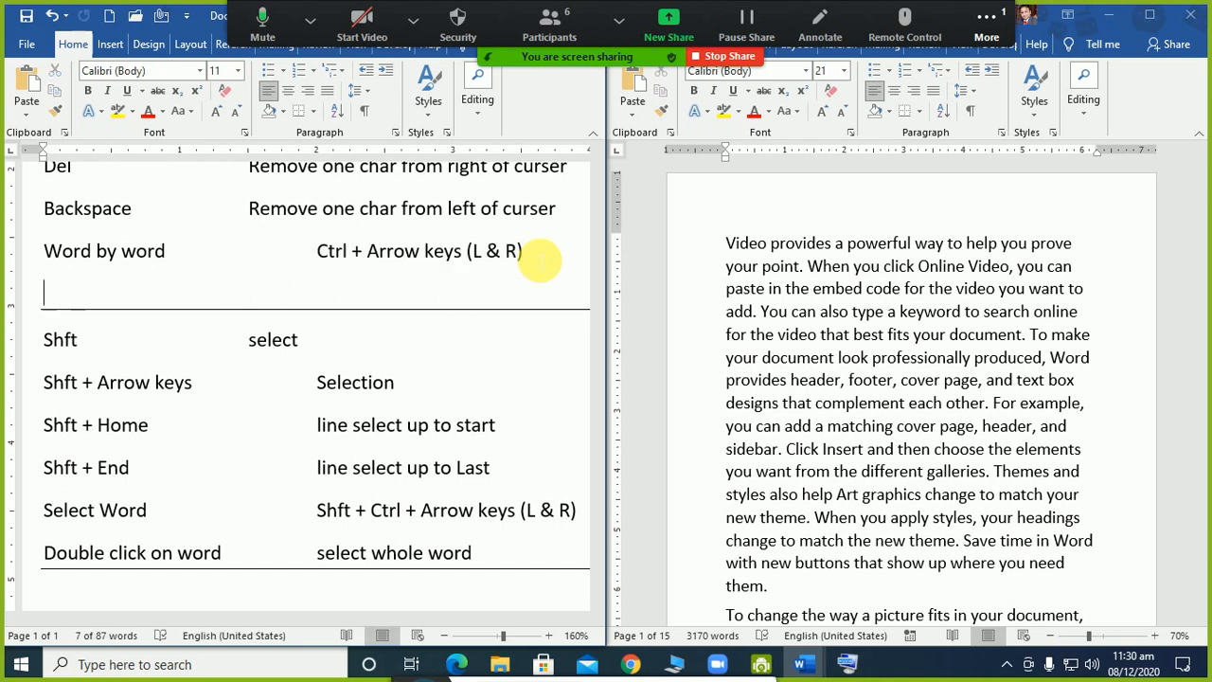
pyautogui.write('pa')
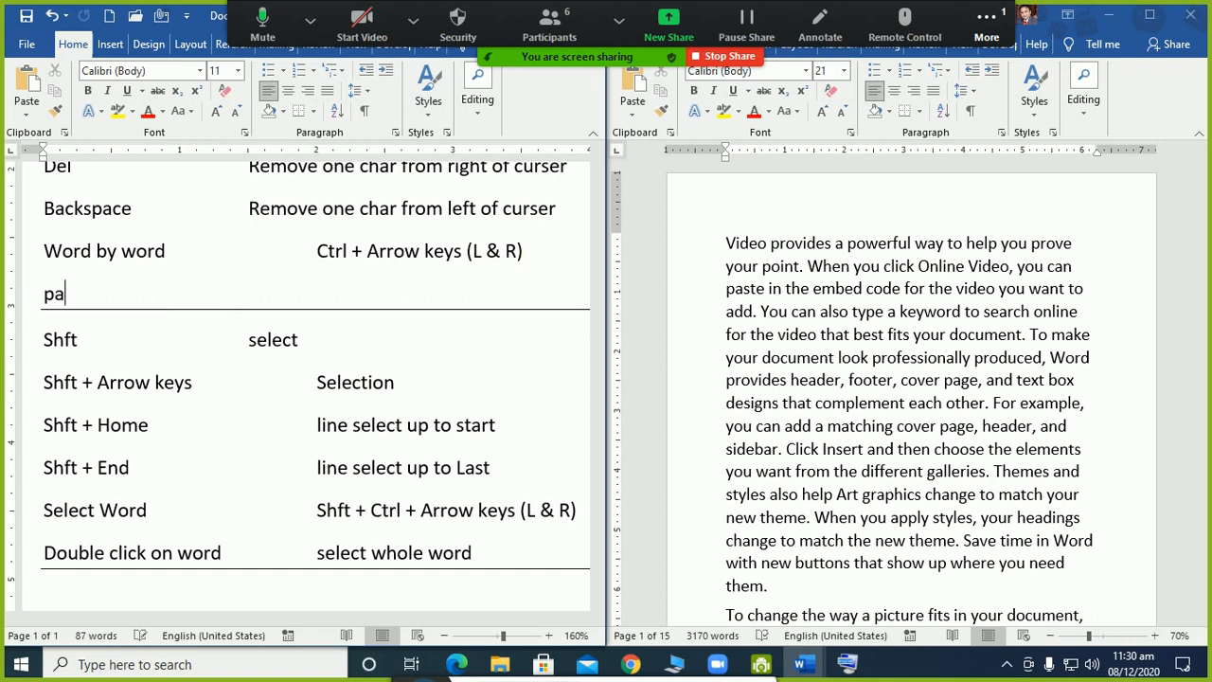
pyautogui.write('ragrap')
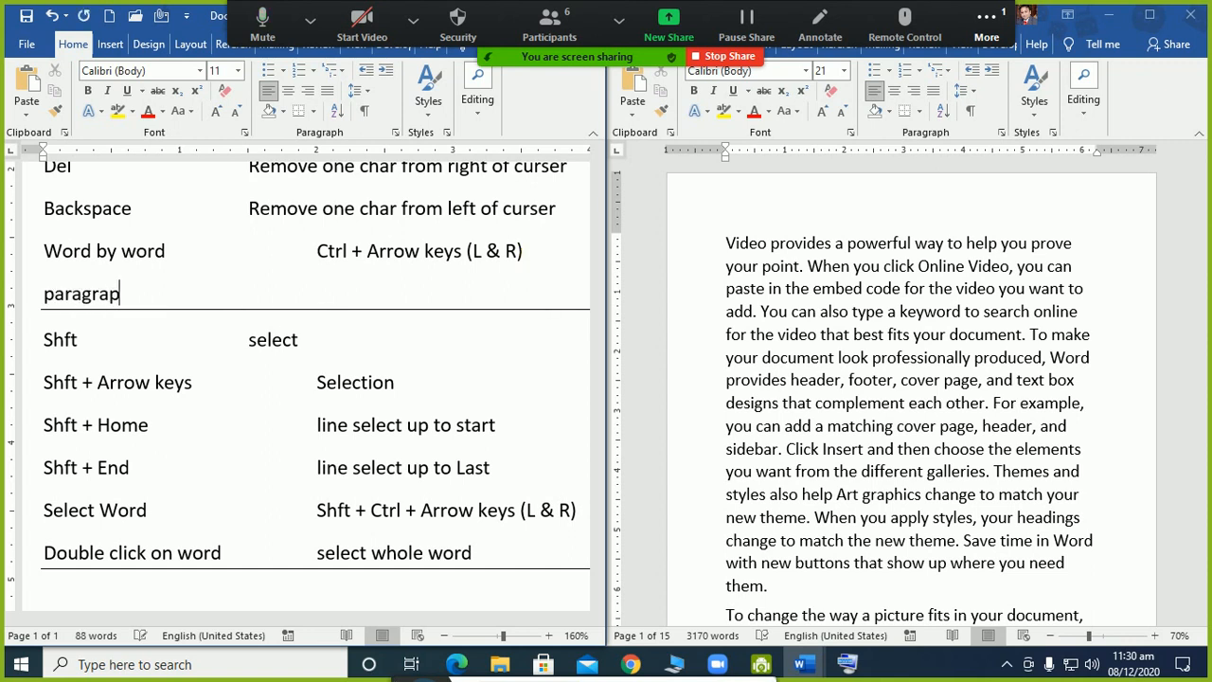
pyautogui.write('h')
pyautogui.press('Tab')
pyautogui.press('Tab')
pyautogui.hotkey('ctrl', 'v')
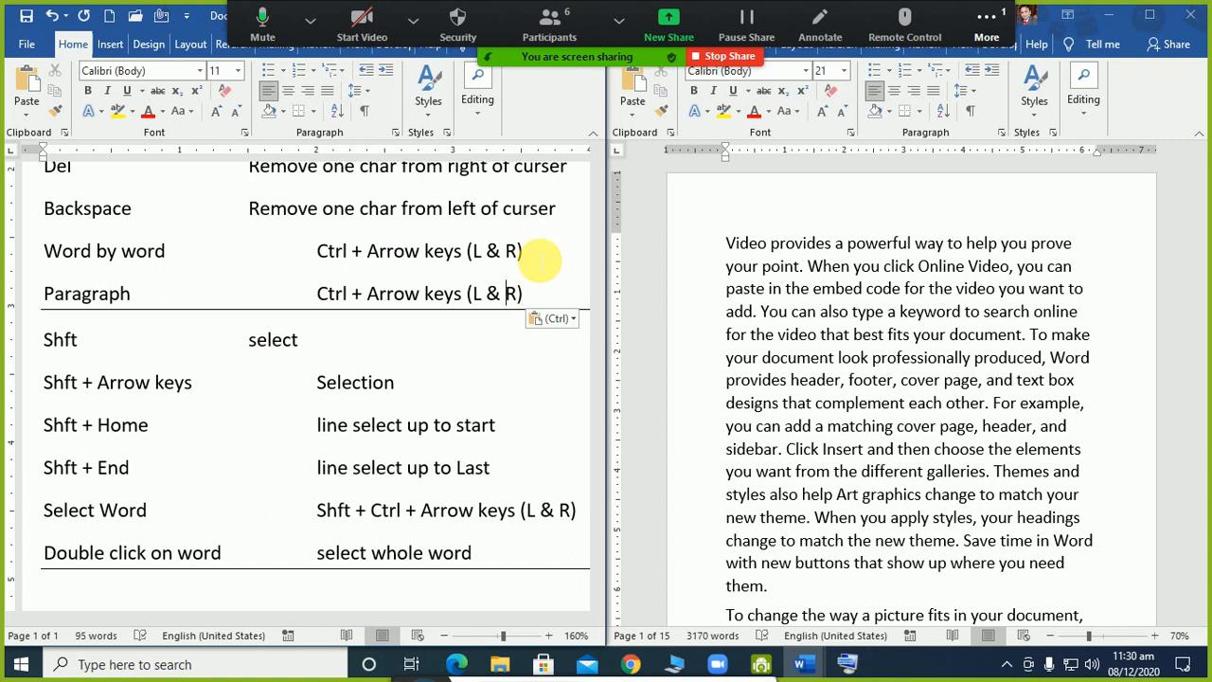
# - Change the letters in the Paragraph row's parentheses so that it reads "Ctrl + Arrow keys (u & d)"
pyautogui.press('BackSpace')
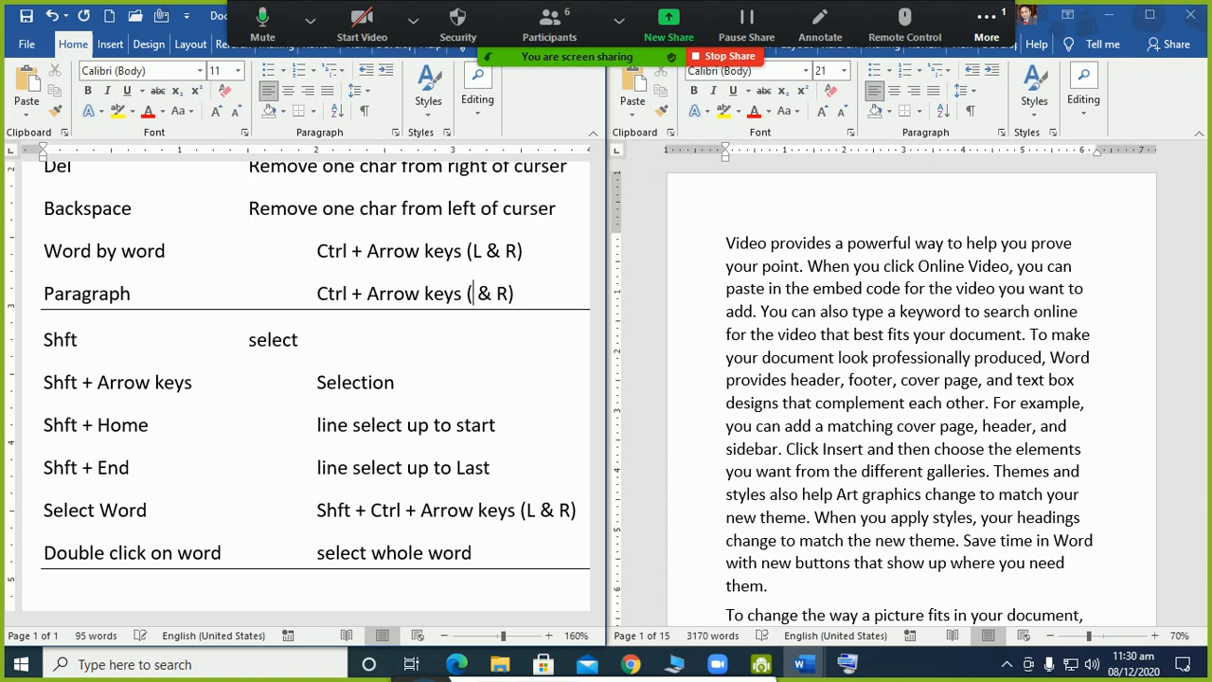
pyautogui.write('u')
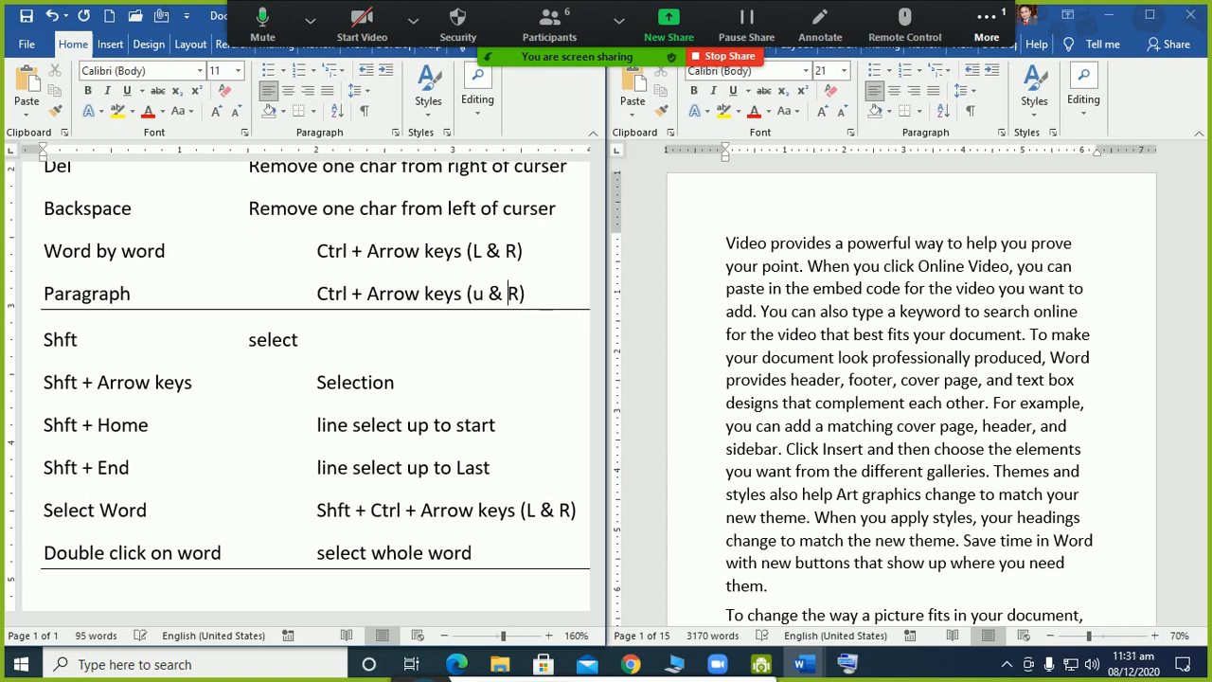
pyautogui.press('Delete')
pyautogui.write('d')
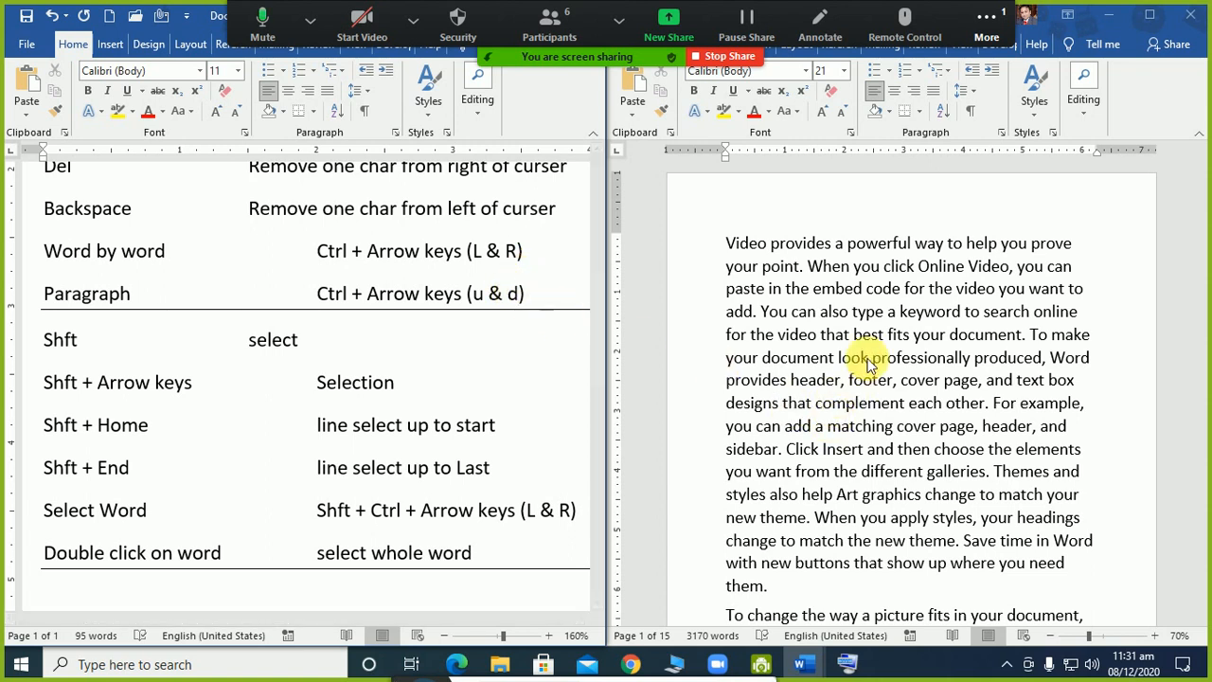
# - Reduce the font size of all text in the sample document to 13
pyautogui.scroll(-1, 863, 351)
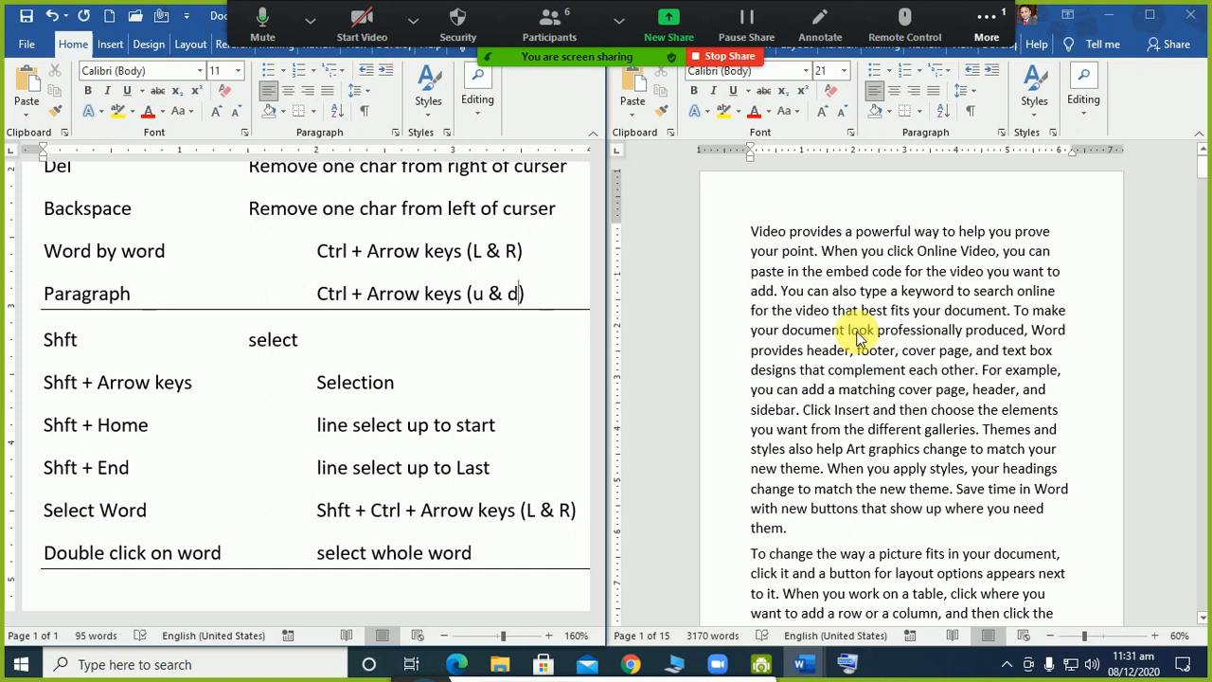
pyautogui.scroll(1, 859, 339)
pyautogui.click(854, 326)
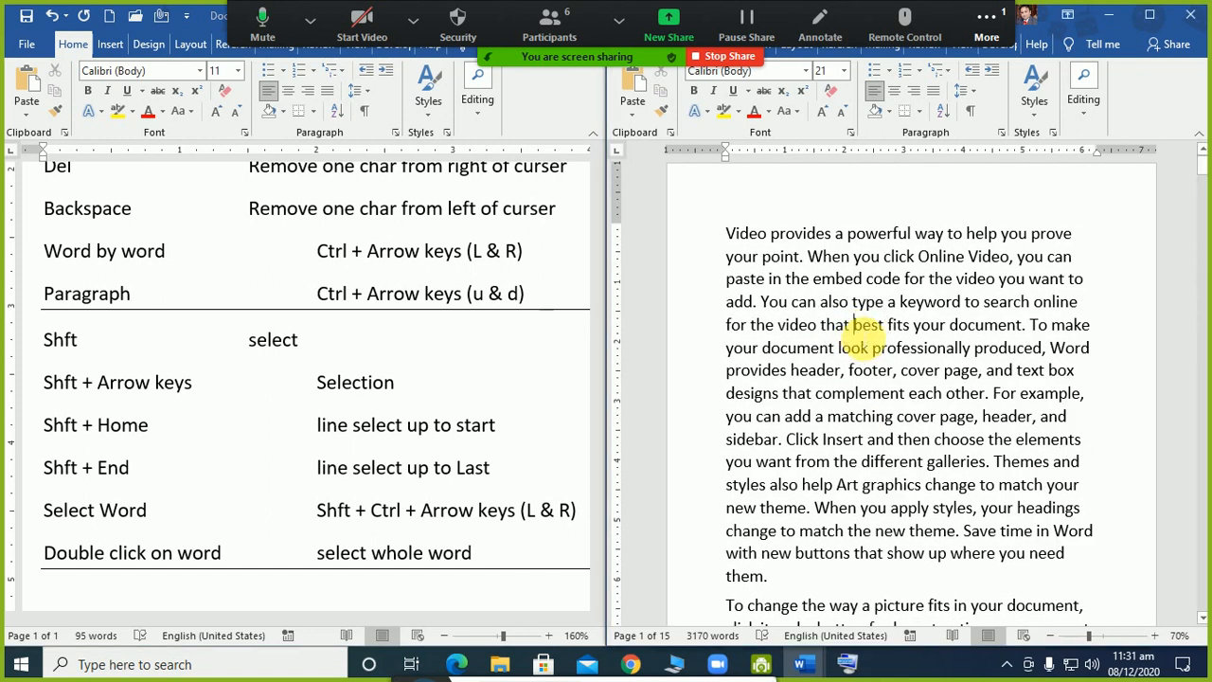
pyautogui.hotkey('ctrl', 'a')
pyautogui.hotkey('ctrl', '[')
pyautogui.hotkey('ctrl', '[')
pyautogui.hotkey('ctrl', '[')
pyautogui.hotkey('ctrl', '[')
pyautogui.hotkey('ctrl', '[')
pyautogui.hotkey('ctrl', '[')
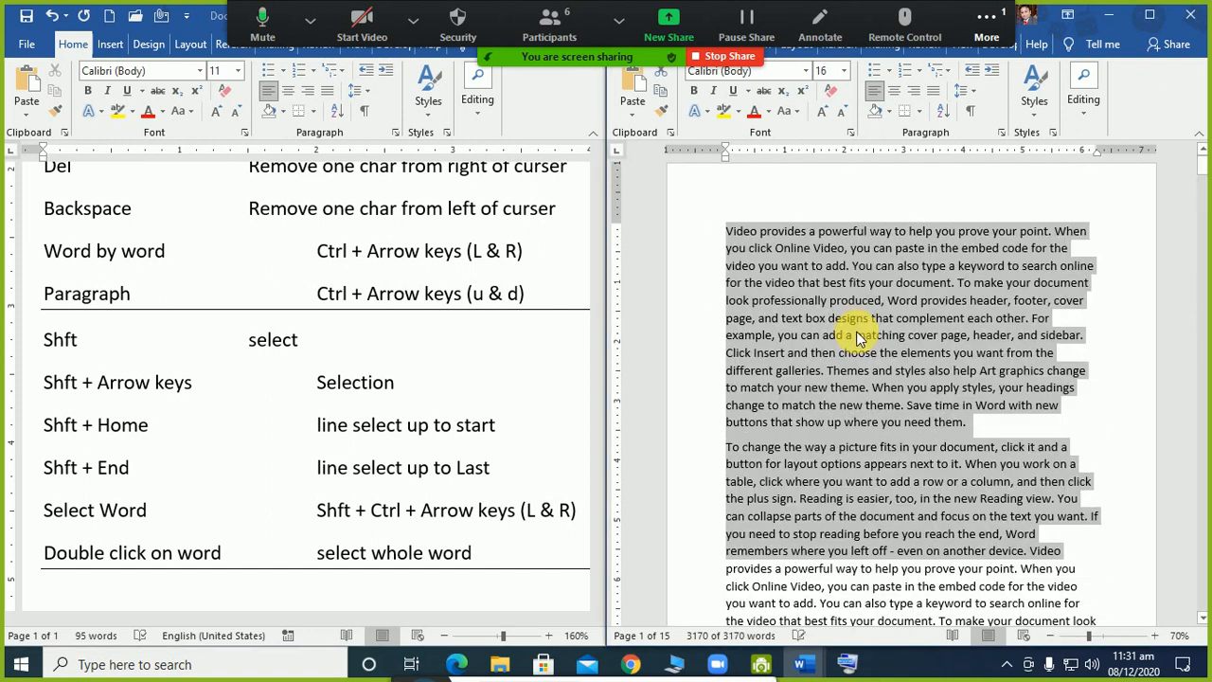
pyautogui.hotkey('ctrl', '[')
pyautogui.hotkey('ctrl', '[')
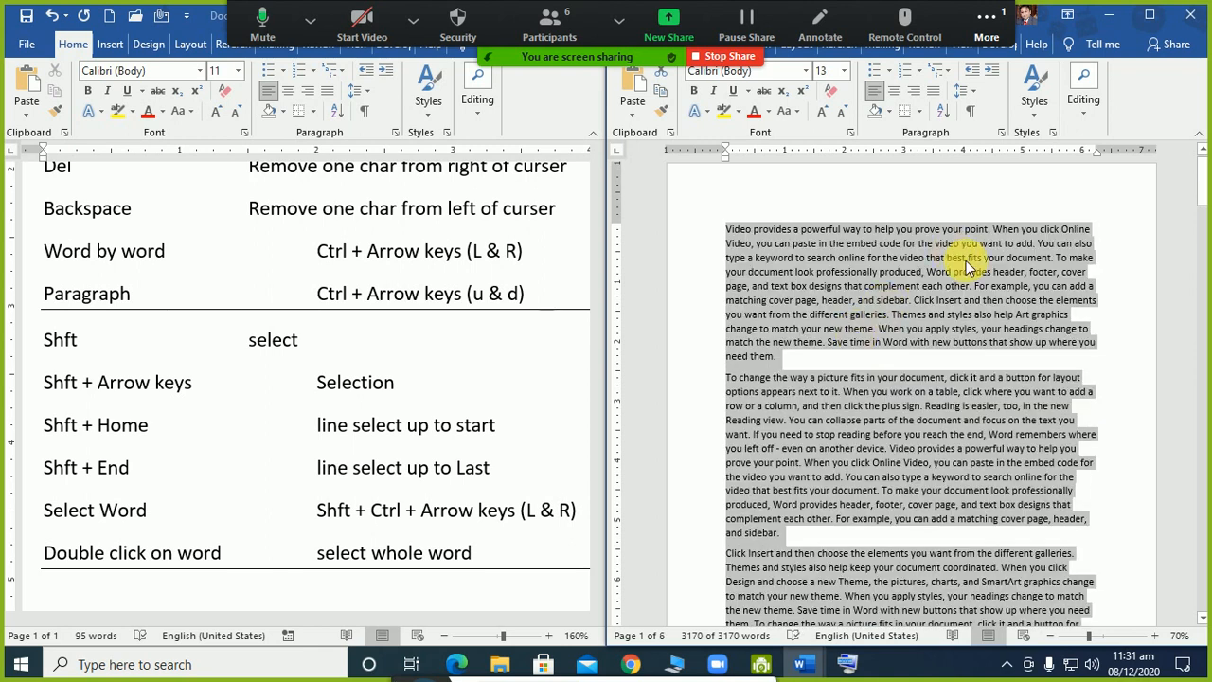
# - Hide the white space between pages in the sample document and place the insertion point at the word "focus" in the second paragraph
pyautogui.scroll(1, 964, 267)
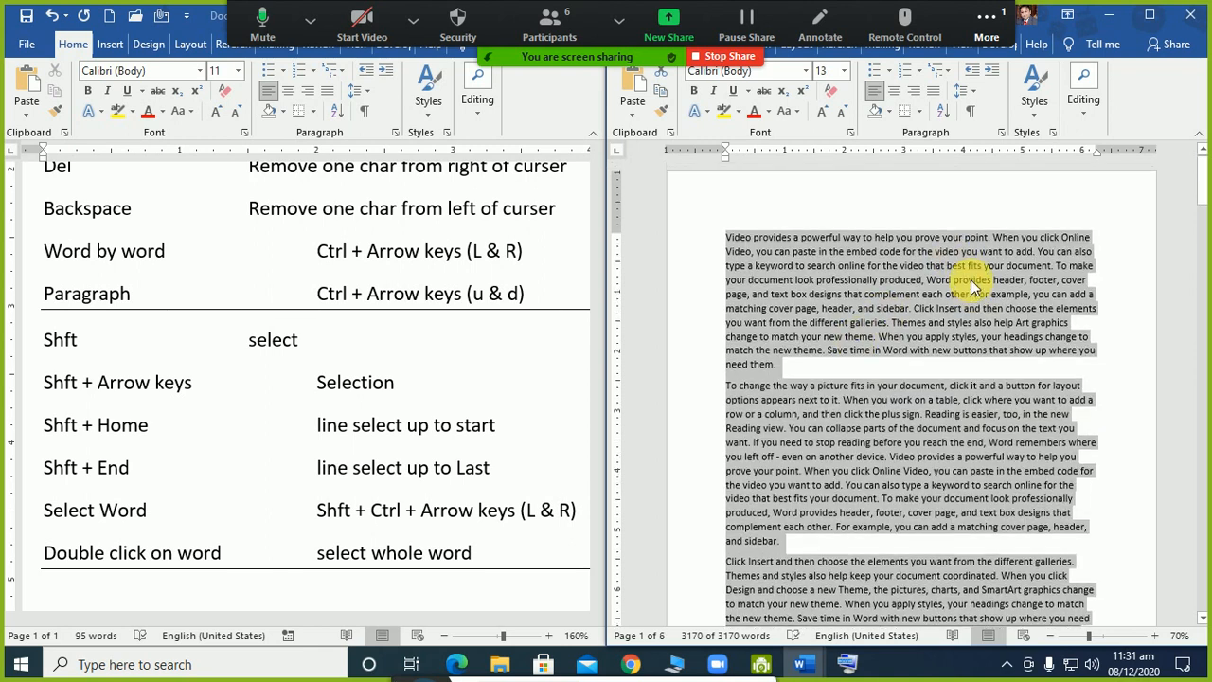
pyautogui.doubleClick(909, 178)
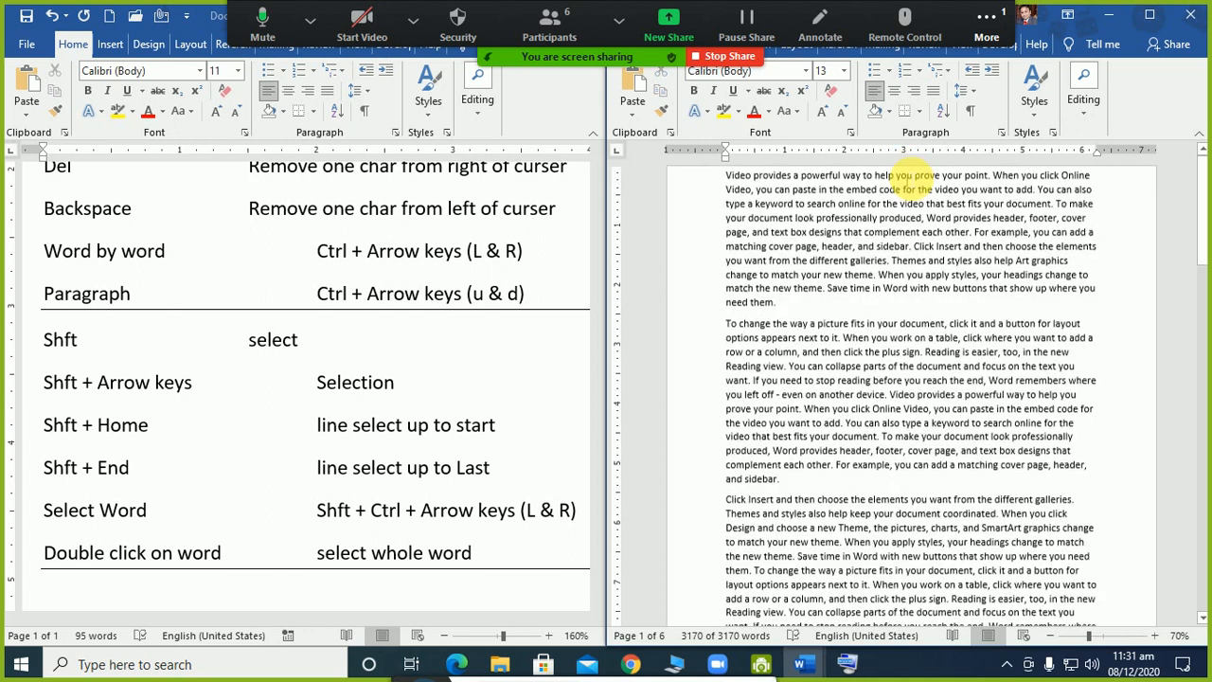
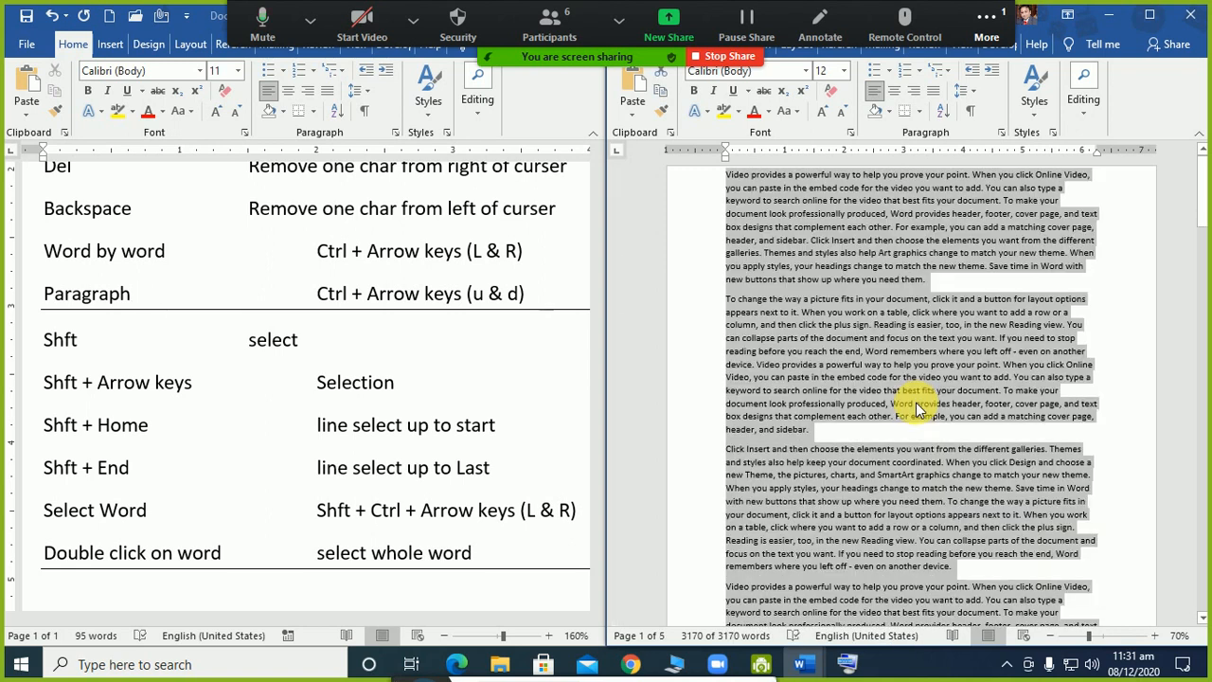
pyautogui.click(914, 391)
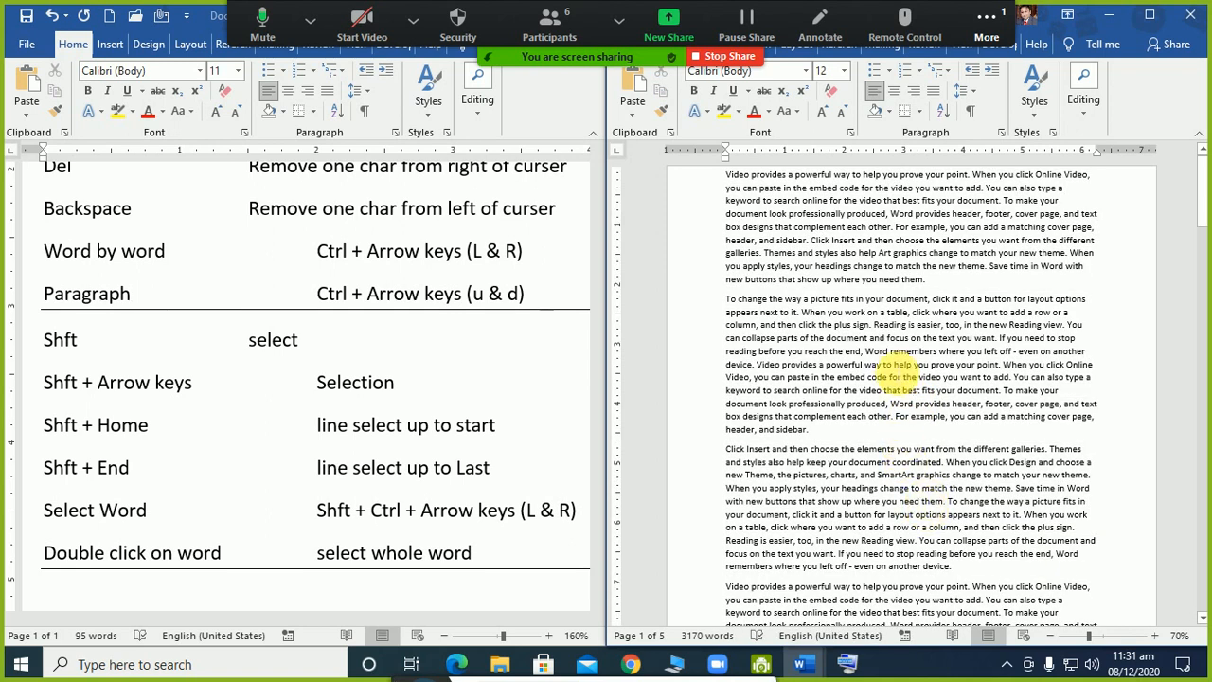
pyautogui.click(890, 339)
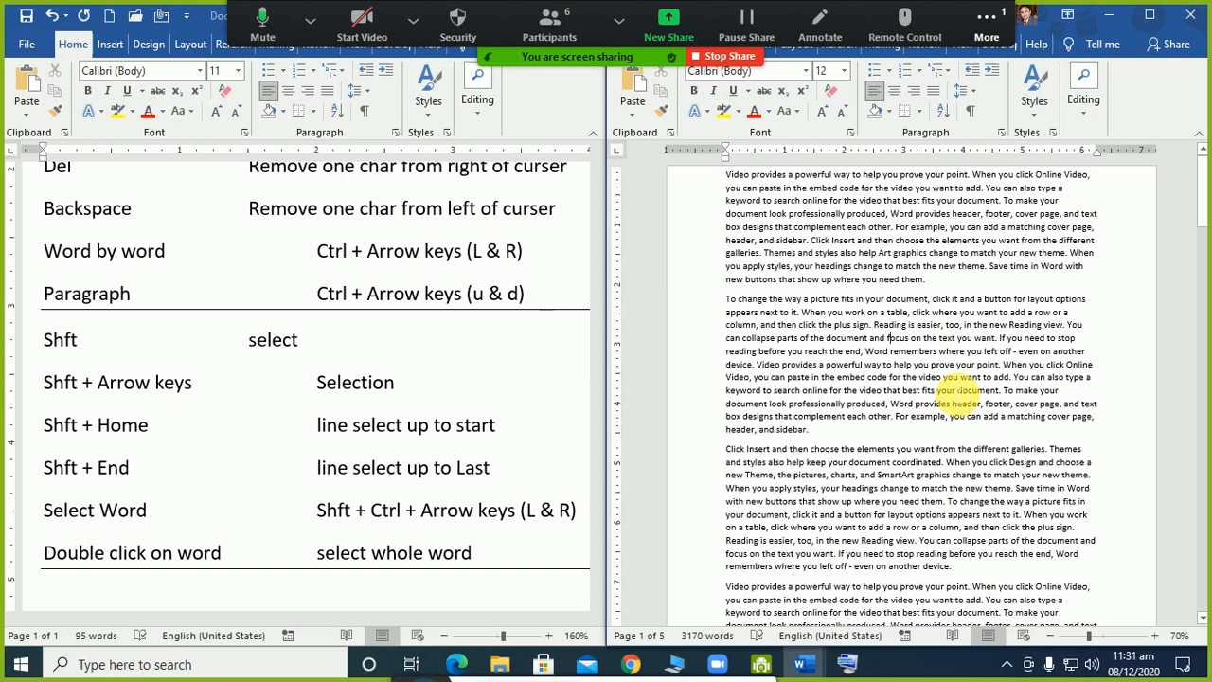
# - Bring up the on-screen keyboard, place it over the lower part of both documents and return to "focus" in the sample document's second paragraph
pyautogui.click(847, 663)
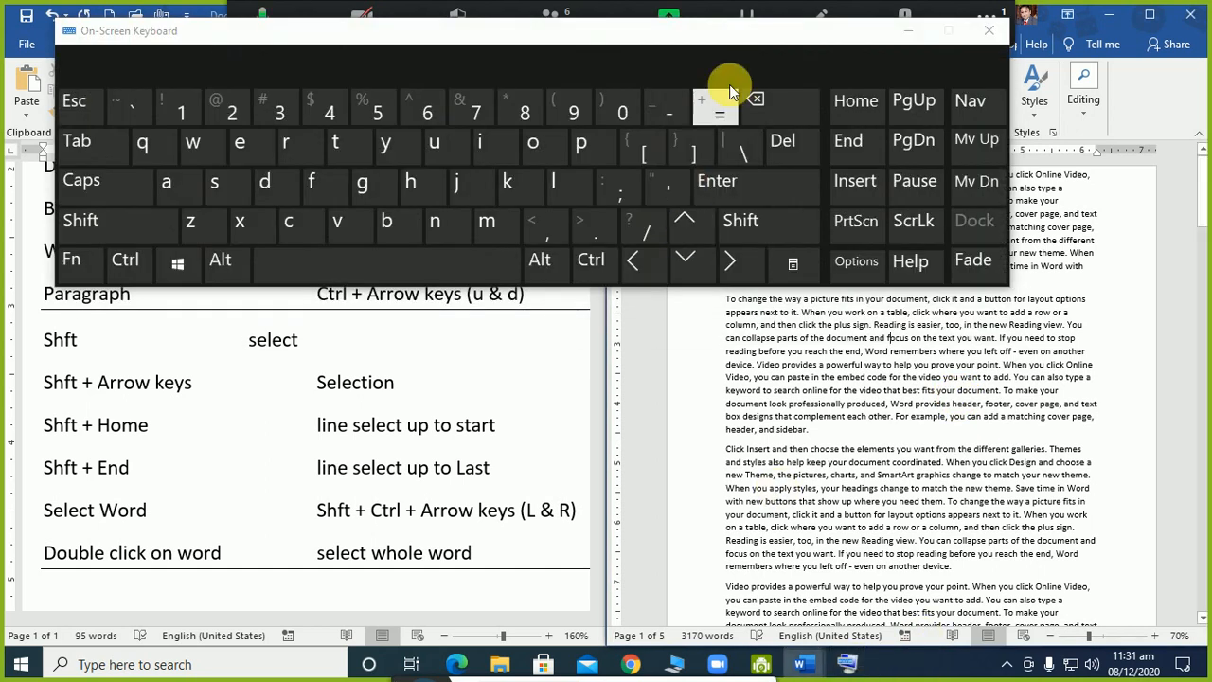
pyautogui.moveTo(765, 46); pyautogui.dragTo(557, 358)
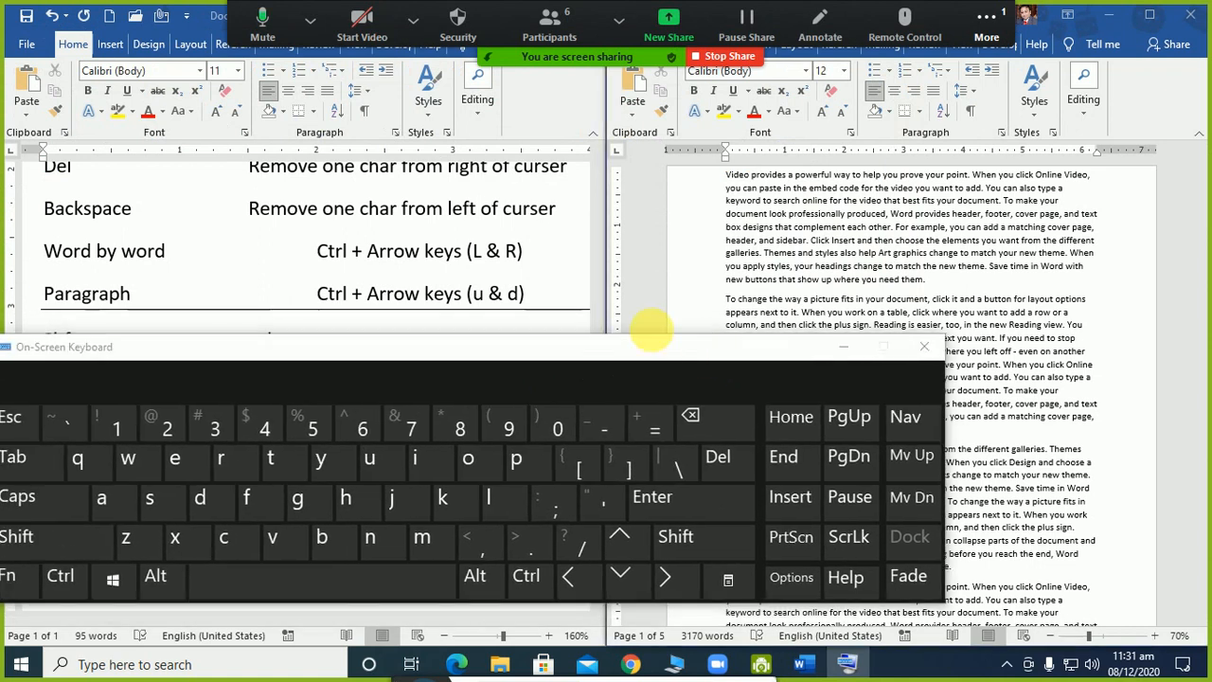
pyautogui.moveTo(663, 336); pyautogui.dragTo(772, 459)
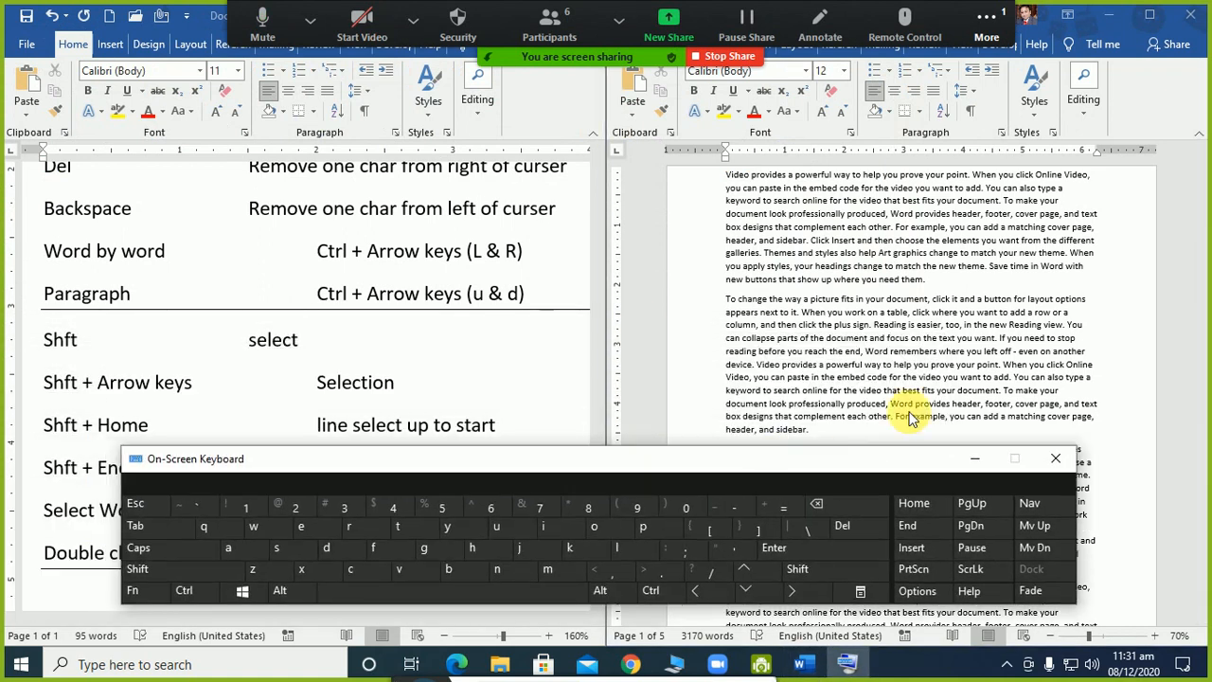
pyautogui.click(888, 337)
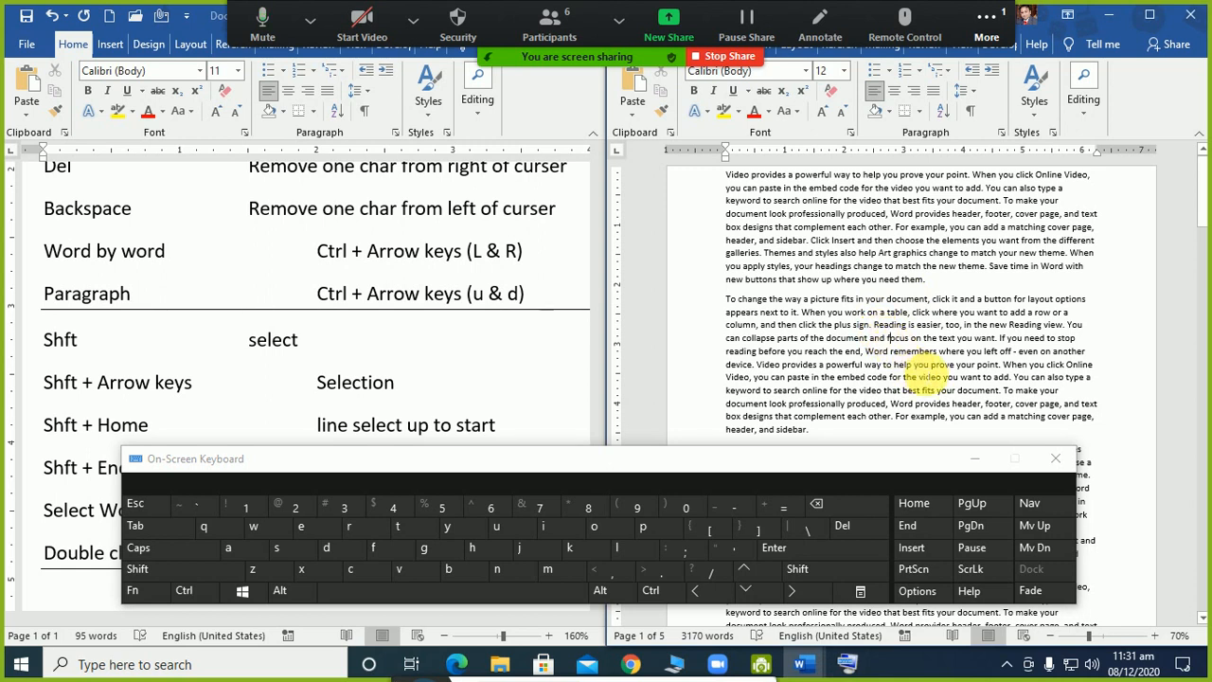
# - Demonstrate moving the insertion point paragraph by paragraph with Ctrl and the up and down arrows, and minimize the on-screen keyboard
pyautogui.press('ctrl')
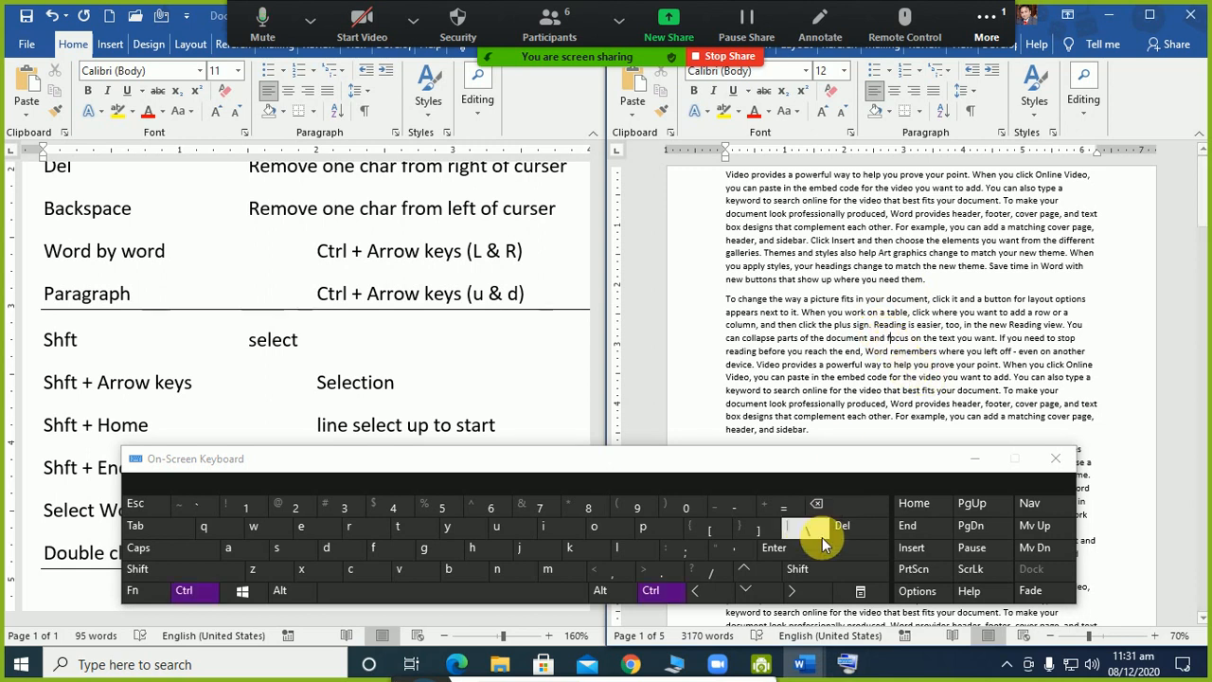
pyautogui.click(650, 595)
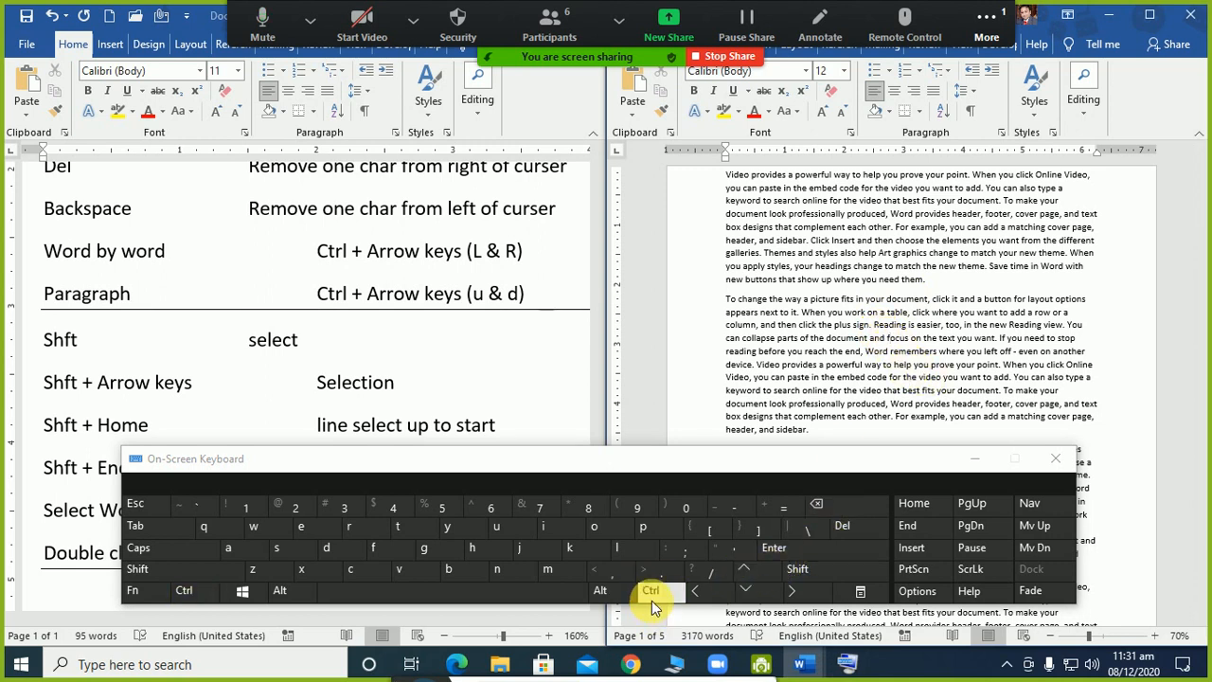
pyautogui.moveTo(654, 614); pyautogui.dragTo(659, 652)
pyautogui.click(662, 636)
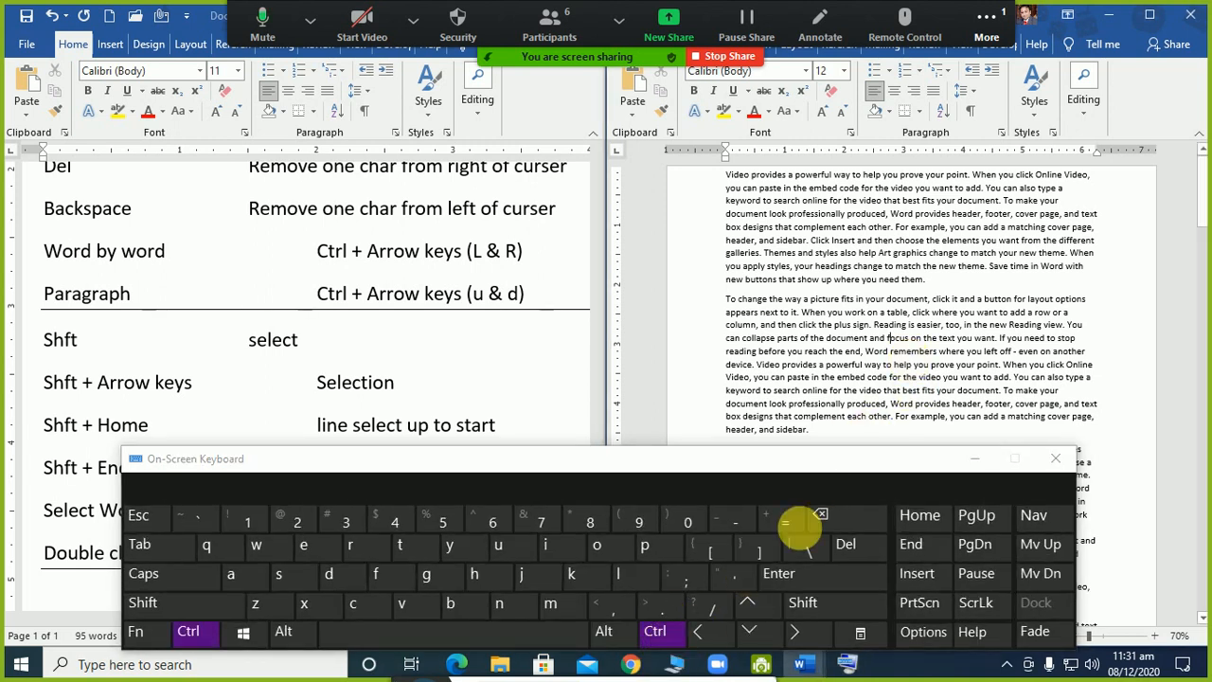
pyautogui.click(746, 606)
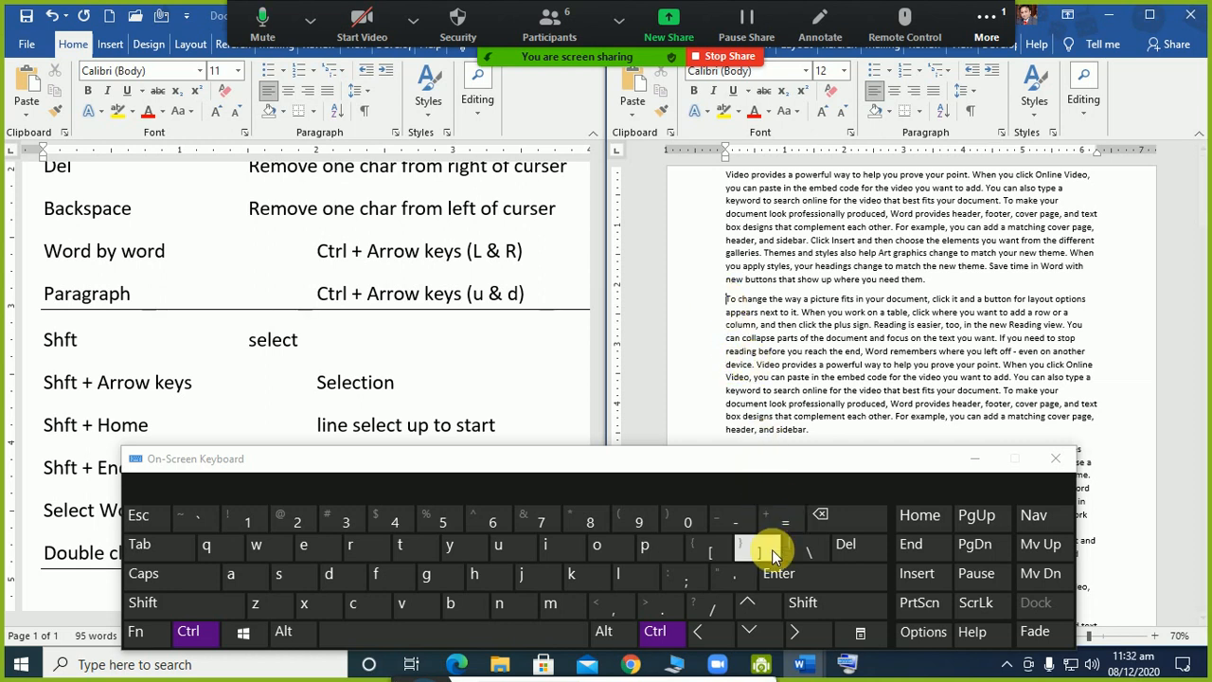
pyautogui.click(748, 604)
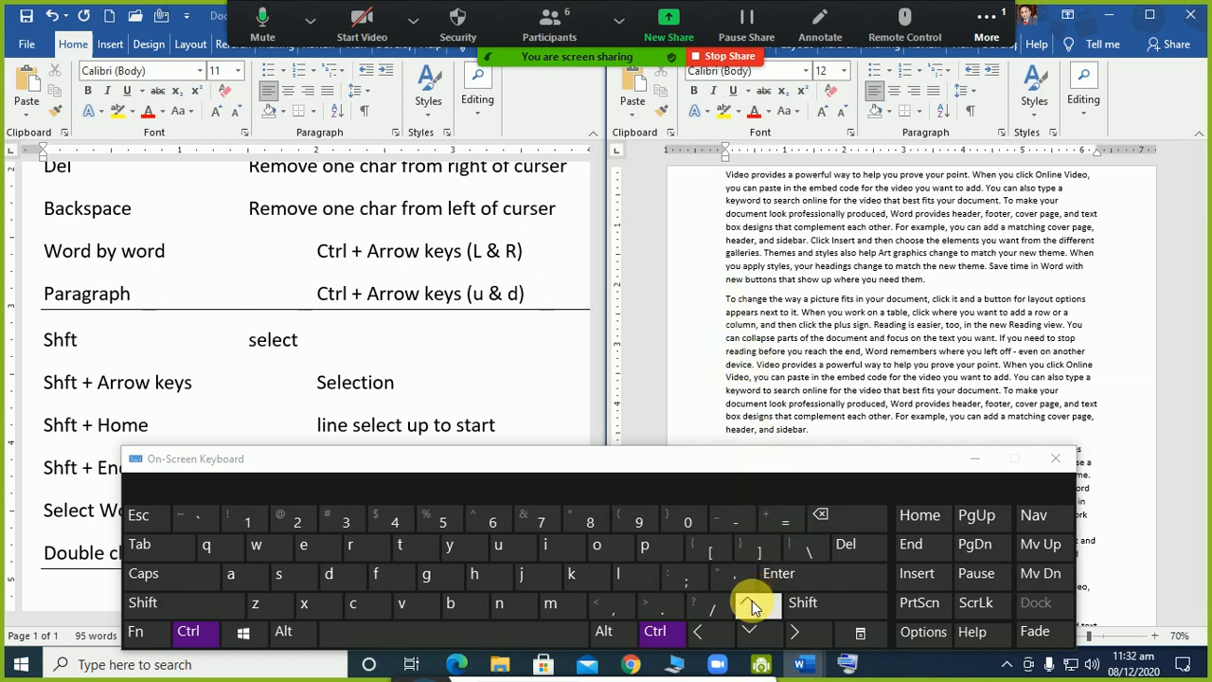
pyautogui.click(748, 630)
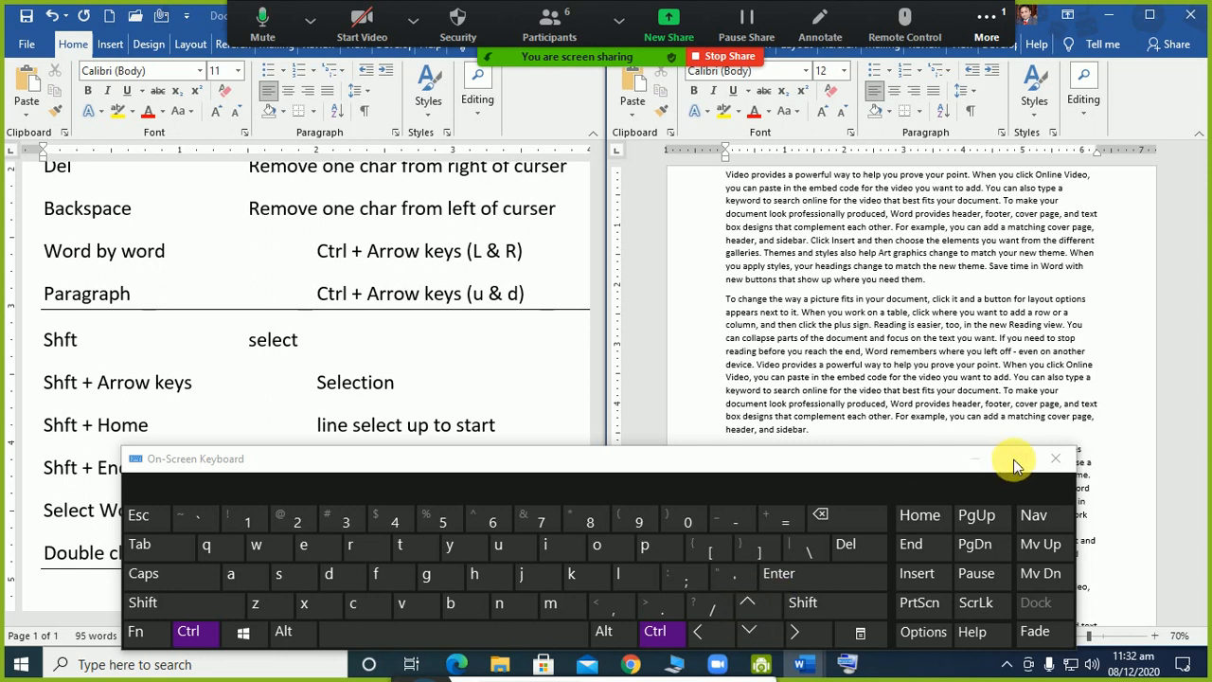
pyautogui.click(974, 461)
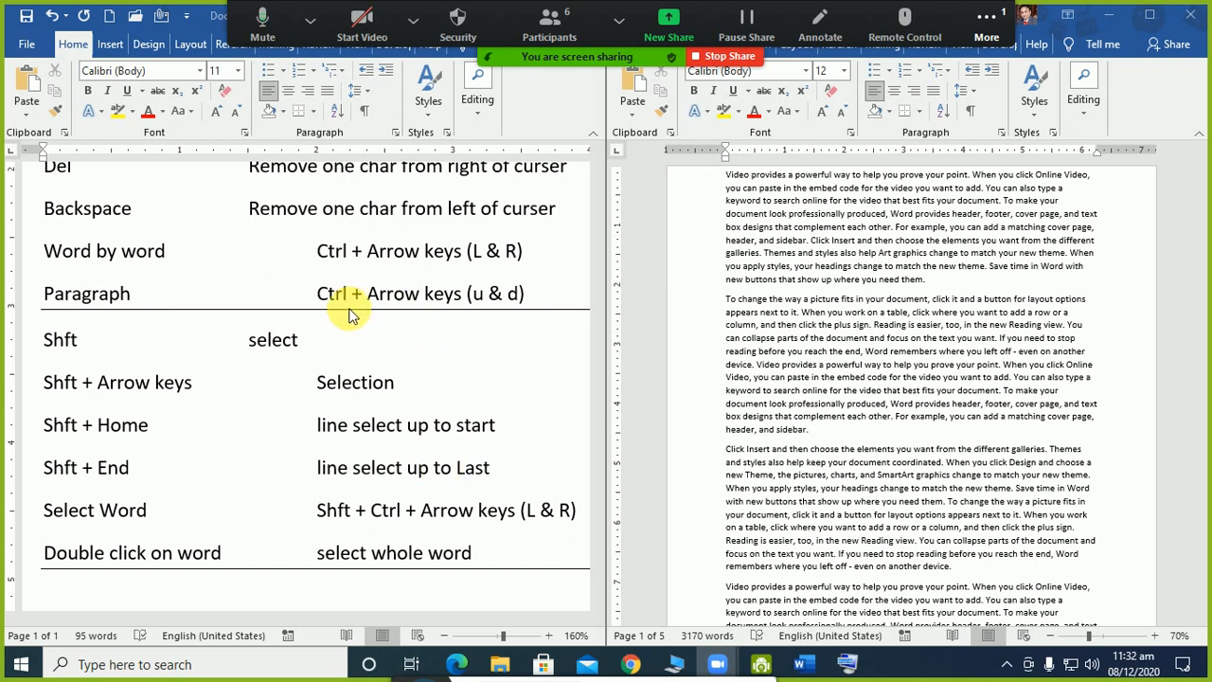
# - Copy the "Paragraph" row with "Ctrl + Arrow keys (u & d)" and paste it below the "Double click on word" row
pyautogui.click(524, 296)
pyautogui.moveTo(539, 301); pyautogui.dragTo(27, 297)
pyautogui.click(212, 303)
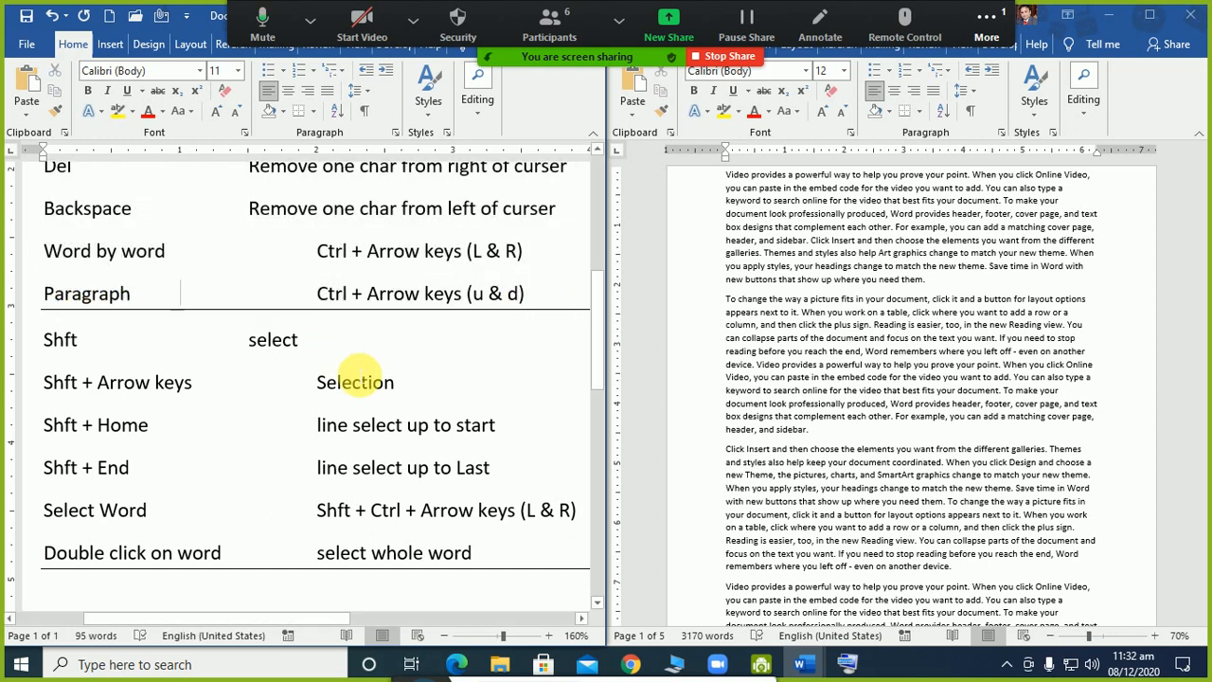
pyautogui.hotkey('shift', 'Down')
pyautogui.hotkey('ctrl', 'c')
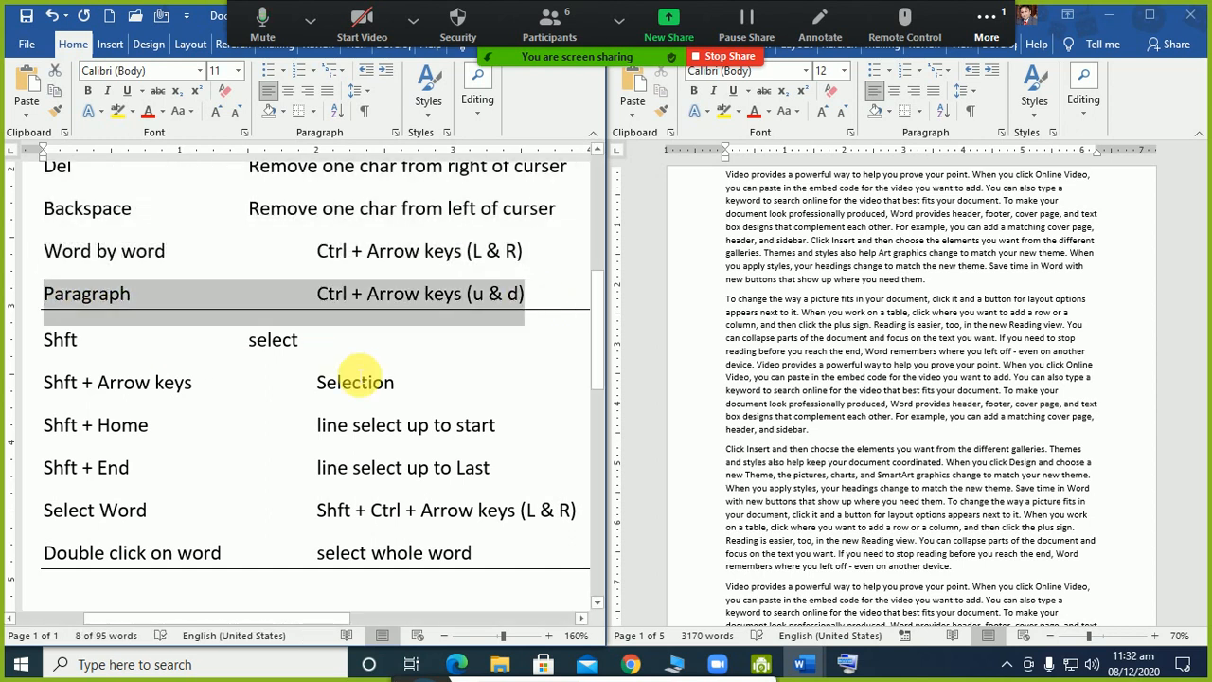
pyautogui.press('Down')
pyautogui.press('Down')
pyautogui.press('Down')
pyautogui.press('Down')
pyautogui.press('Down')
pyautogui.press('Down')
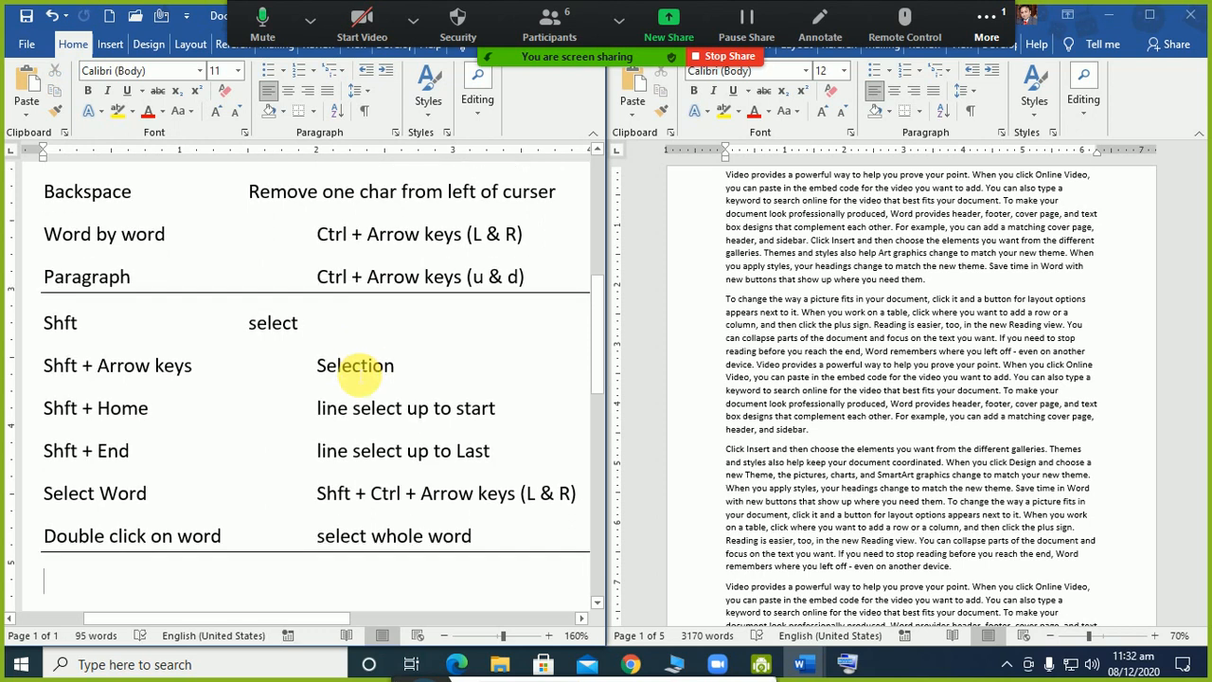
pyautogui.press('Down')
pyautogui.press('Down')
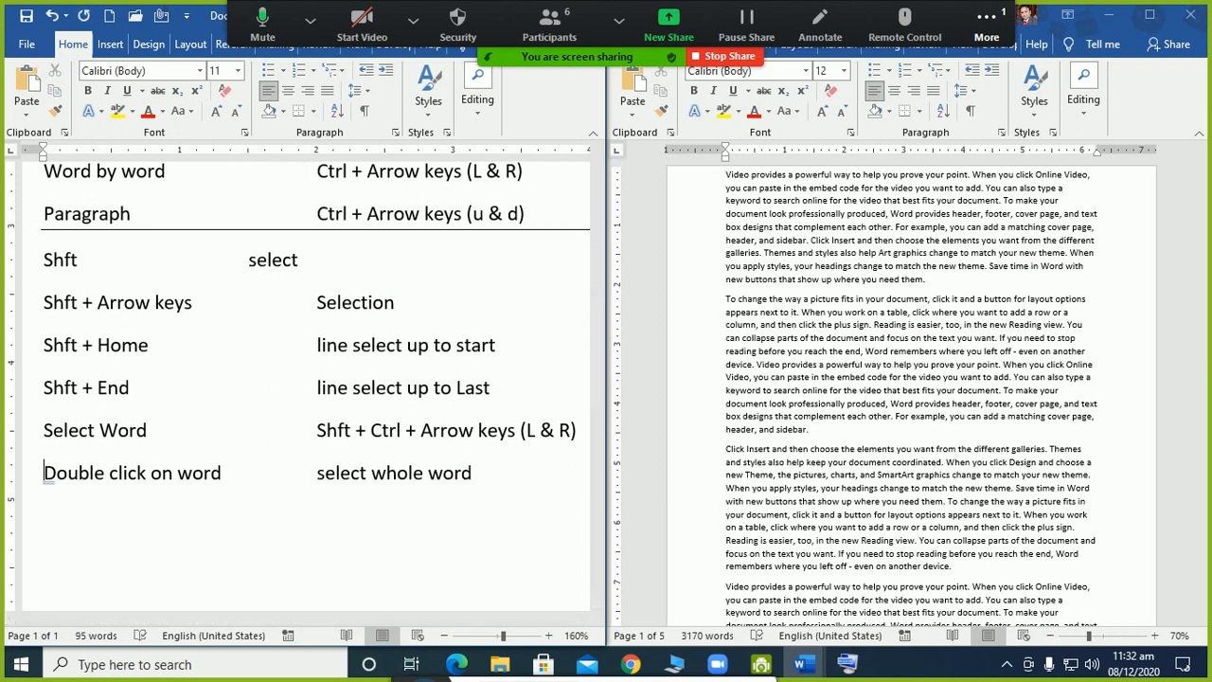
pyautogui.hotkey('ctrl', 'v')
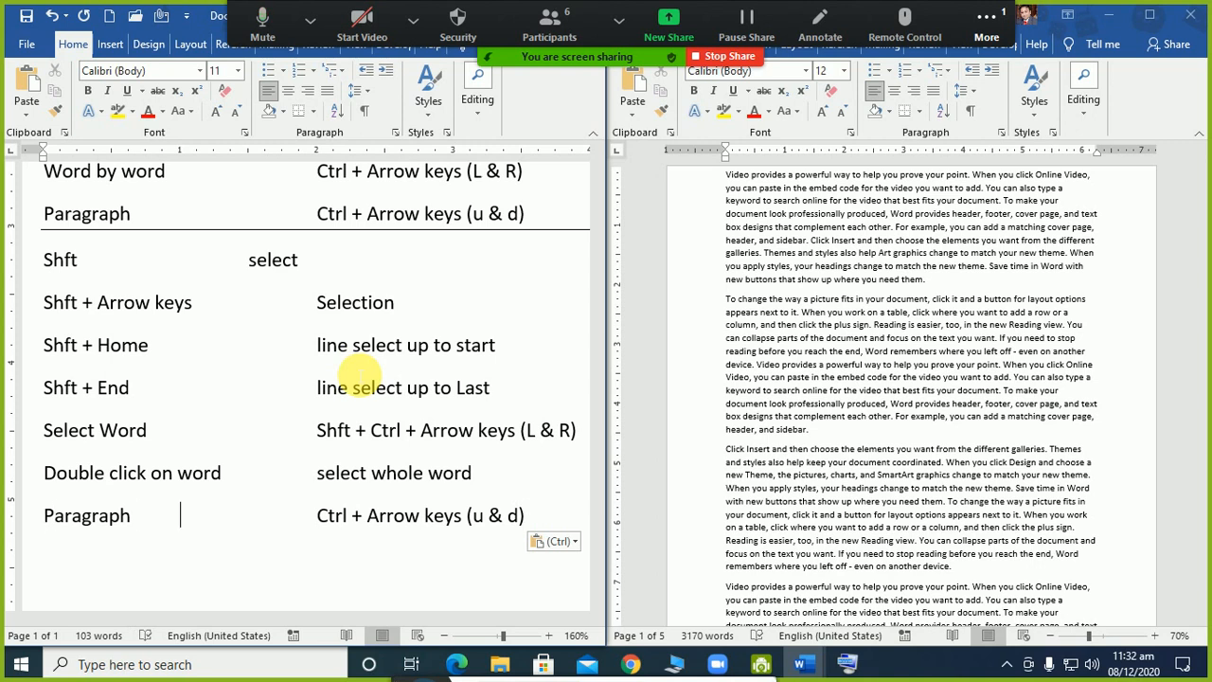
# - Extend the pasted row's label to "Paragraph select up" and realign its shortcut with the second column
pyautogui.write('select')
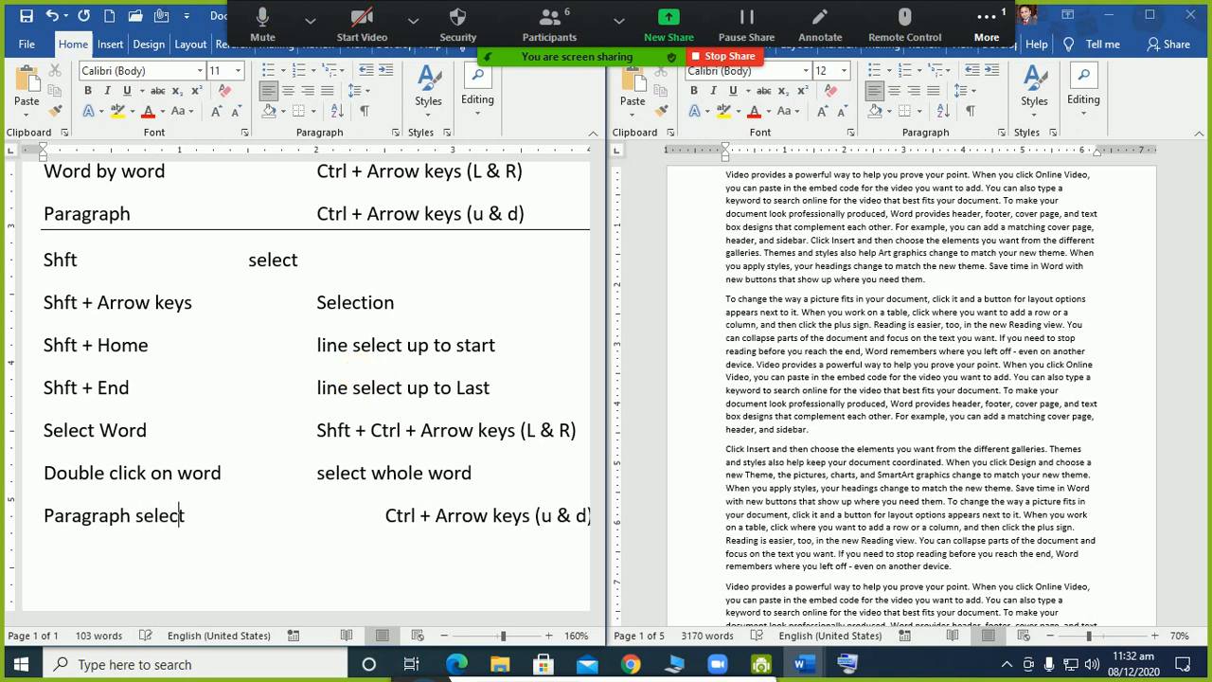
pyautogui.write(' up')
pyautogui.press('Delete')
pyautogui.press('Delete')
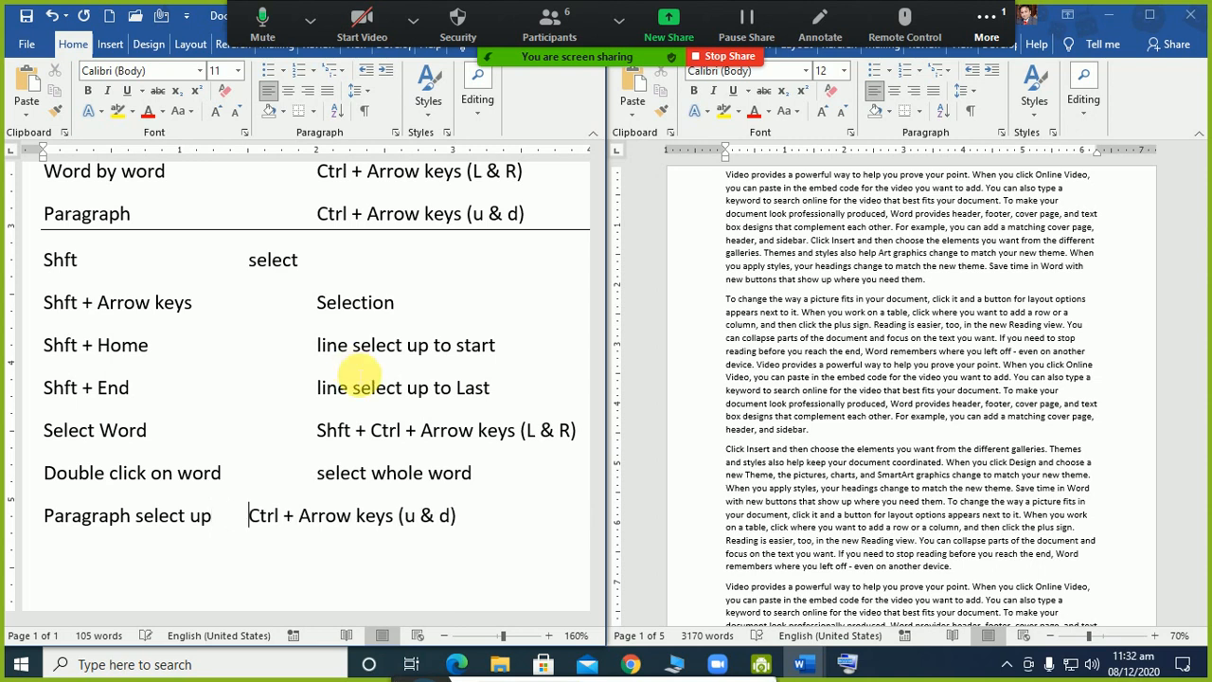
pyautogui.press('Tab')
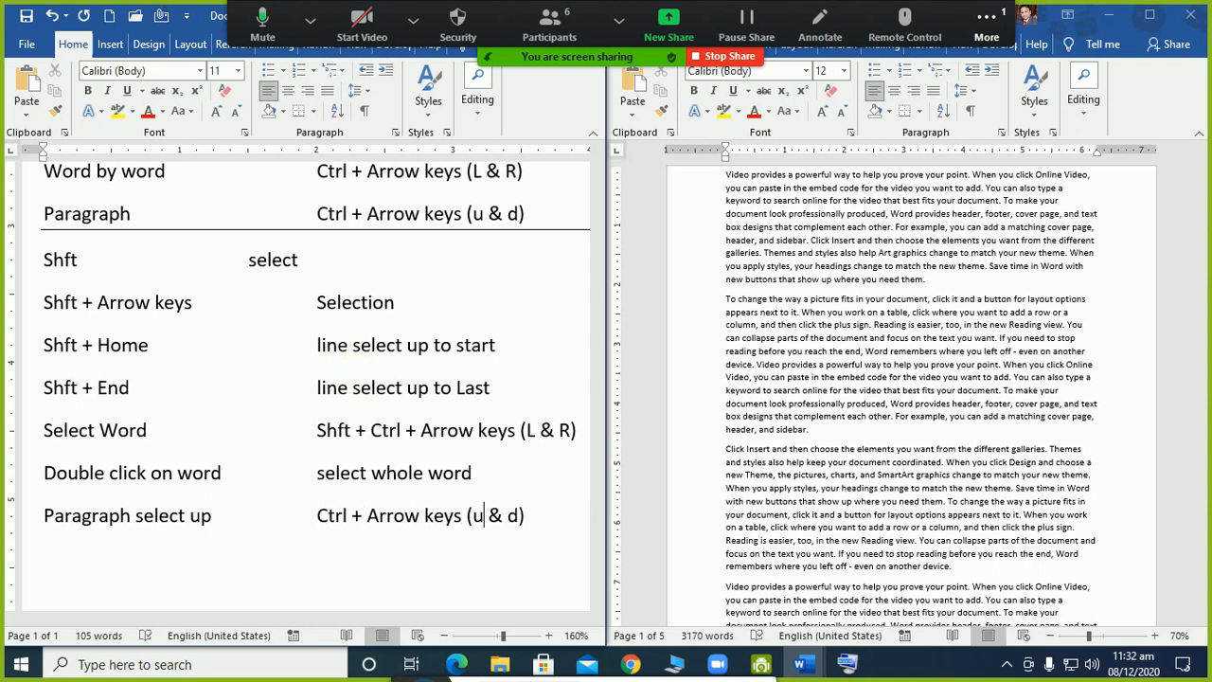
# - Shorten the shortcut in the "Paragraph select up" row to "Ctrl + Arrow keys (u)"
pyautogui.press('Delete')
pyautogui.press('Delete')
pyautogui.press('Delete')
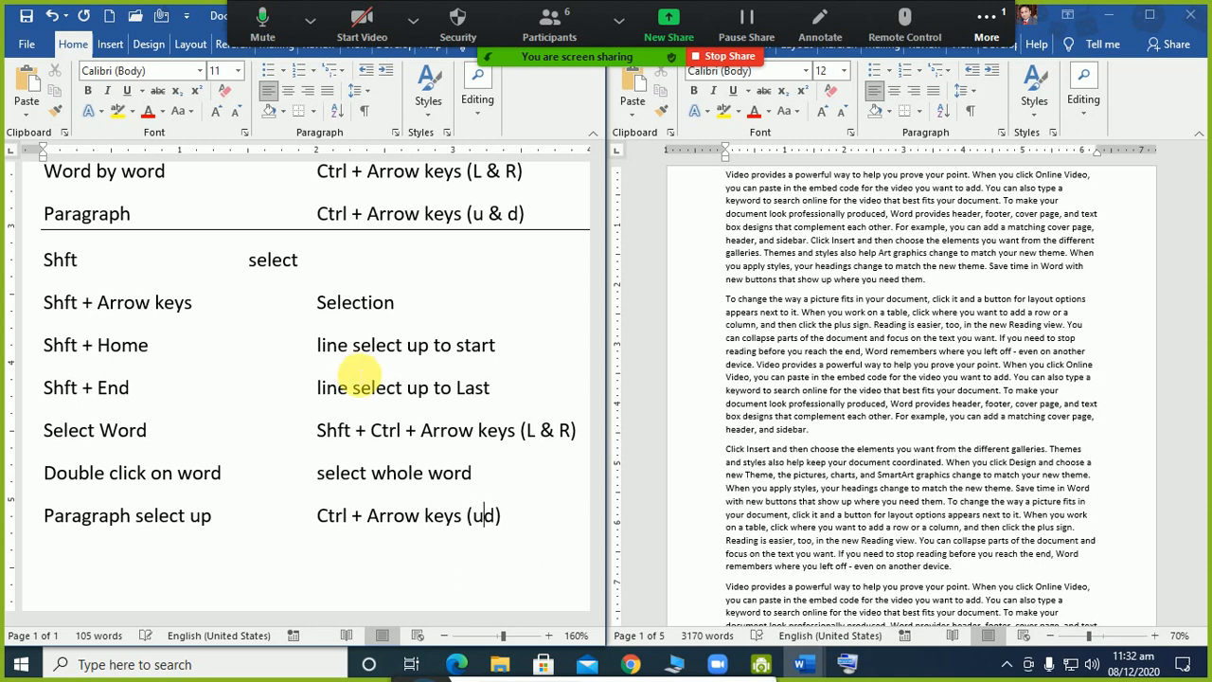
# - Duplicate the "Paragraph select up" row directly below itself
pyautogui.hotkey('ctrl', 'shift', 'Up')
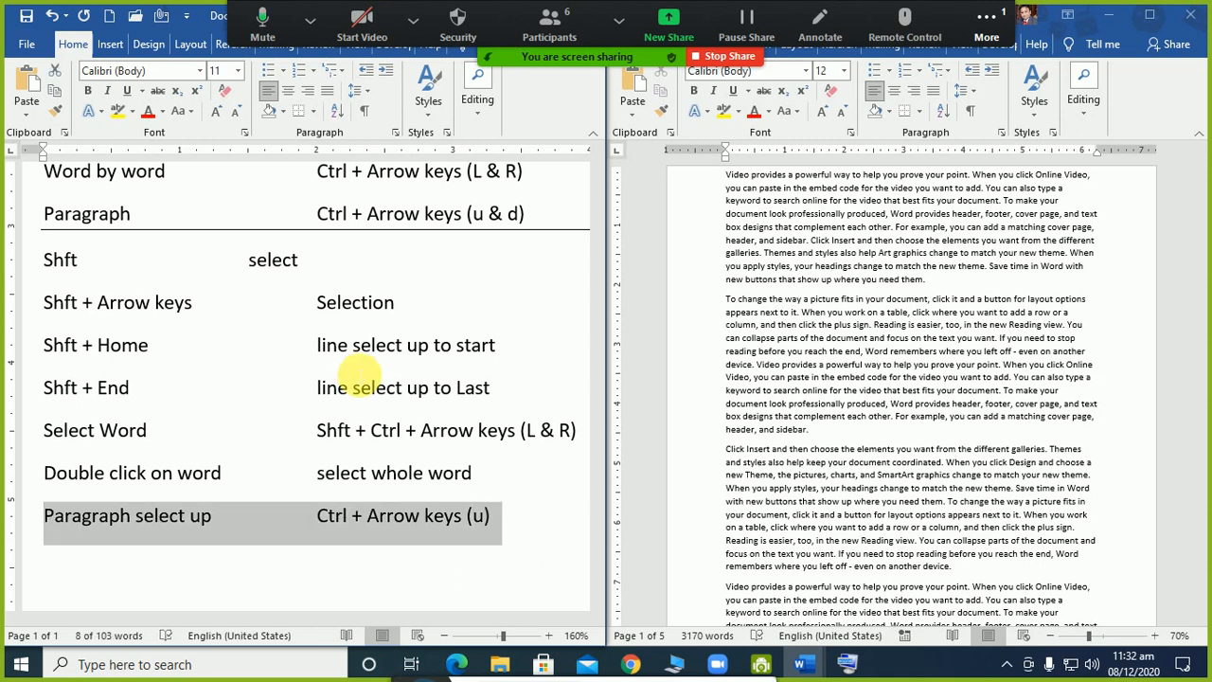
pyautogui.hotkey('ctrl', 'c')
pyautogui.press('Down')
pyautogui.hotkey('ctrl', 'v')
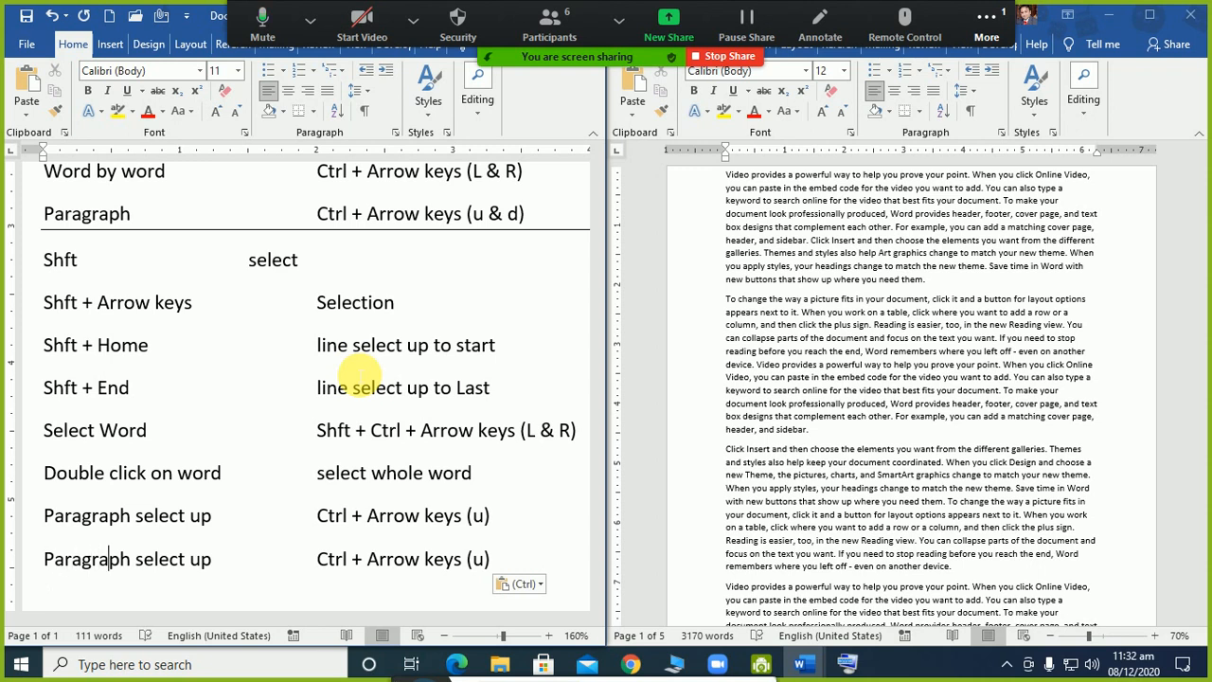
# - Change the duplicate row to "Paragraph select down" with "Ctrl + Arrow keys (d)" and add an empty line below it
pyautogui.press('Right')
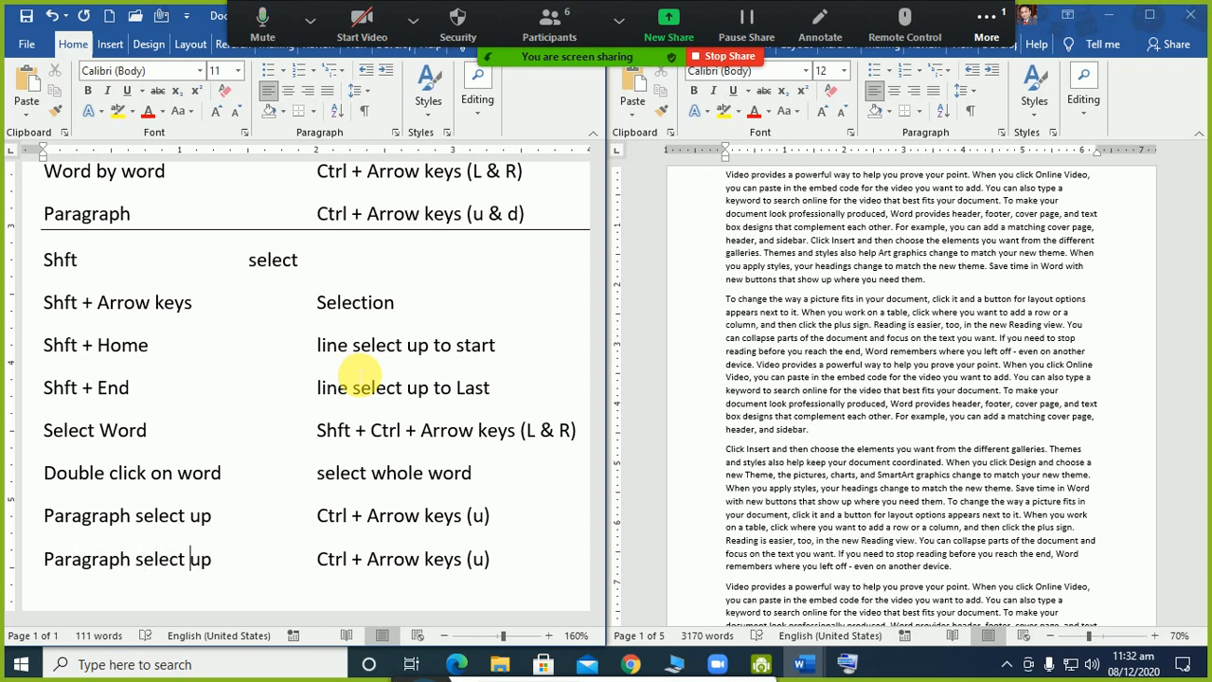
pyautogui.write('down')
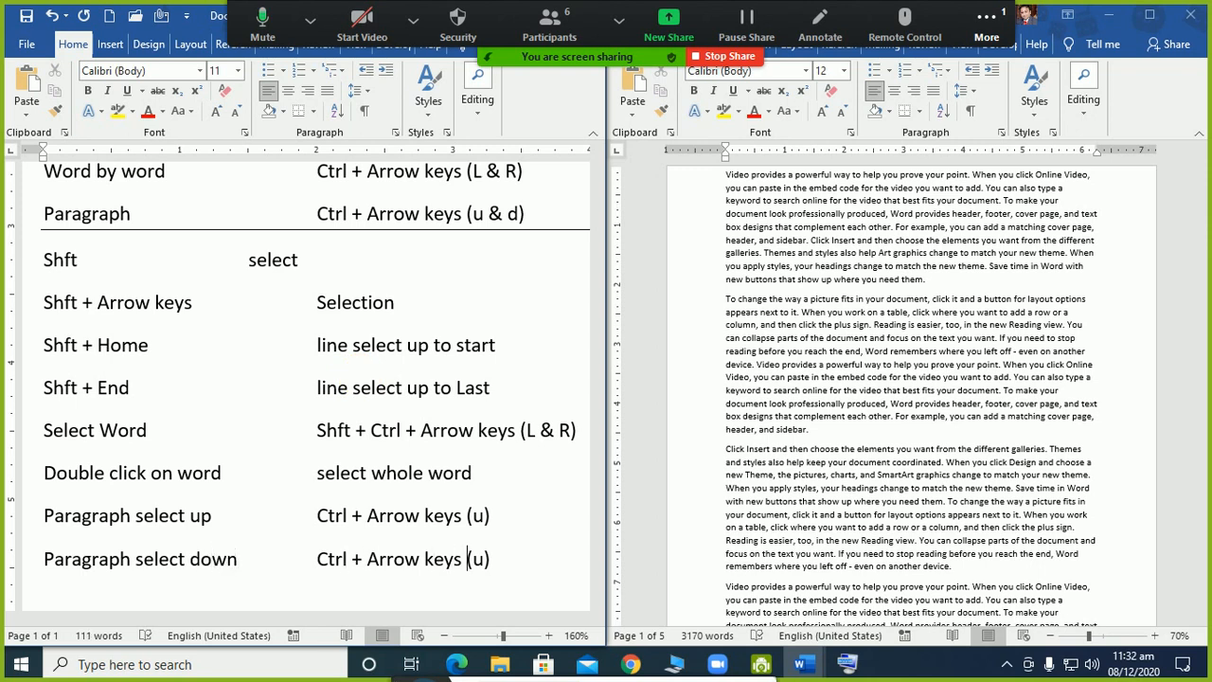
pyautogui.press('Right')
pyautogui.press('Delete')
pyautogui.write('d')
pyautogui.press('End')
pyautogui.press('Return')
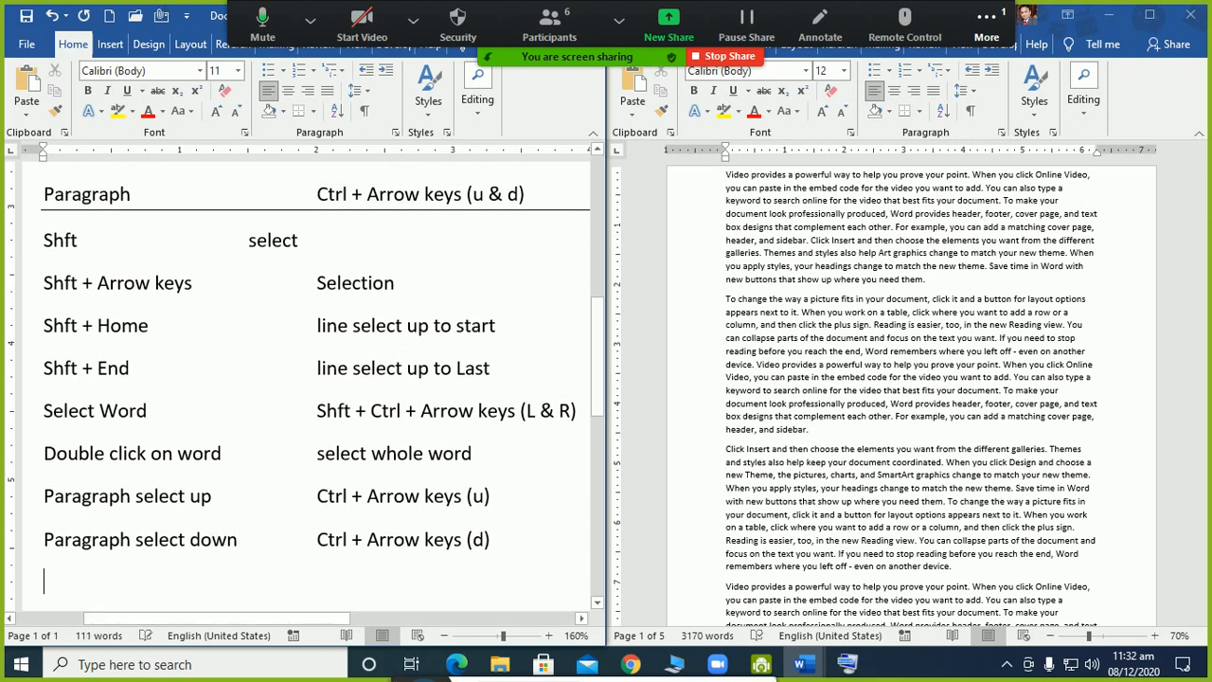
# - Highlight the u and d in the two new shortcuts and place the insertion point at the start of the sample document's second paragraph
pyautogui.scroll(-1, 210, 338)
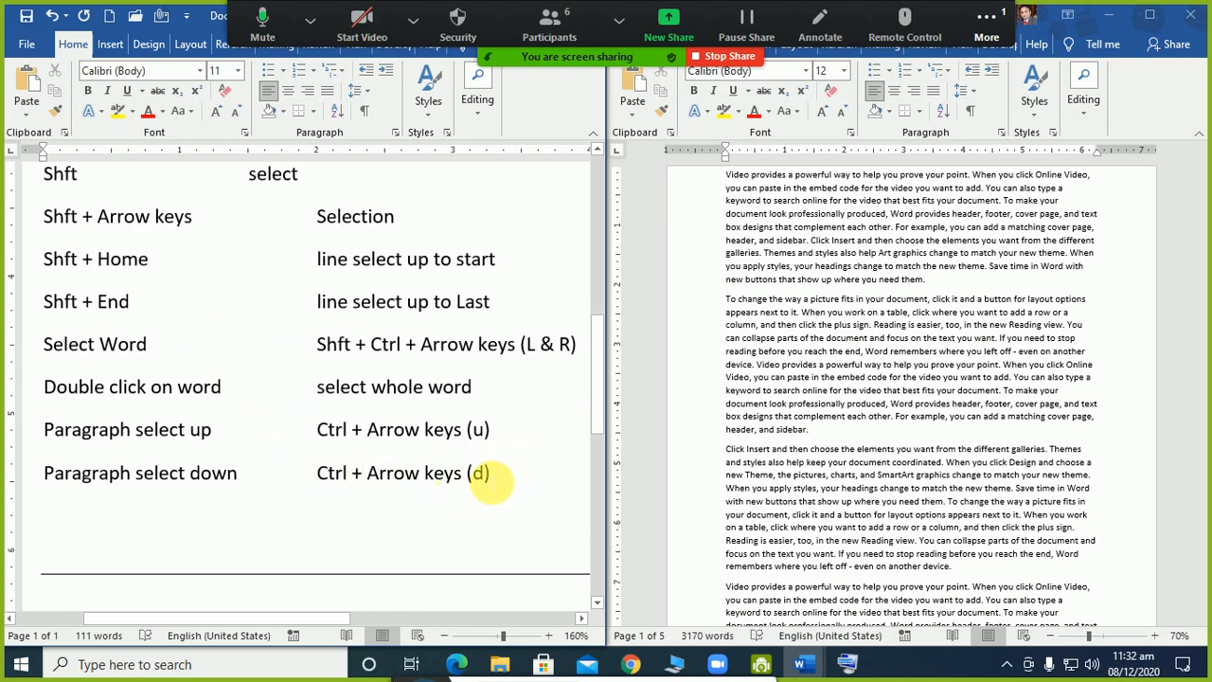
pyautogui.doubleClick(482, 436)
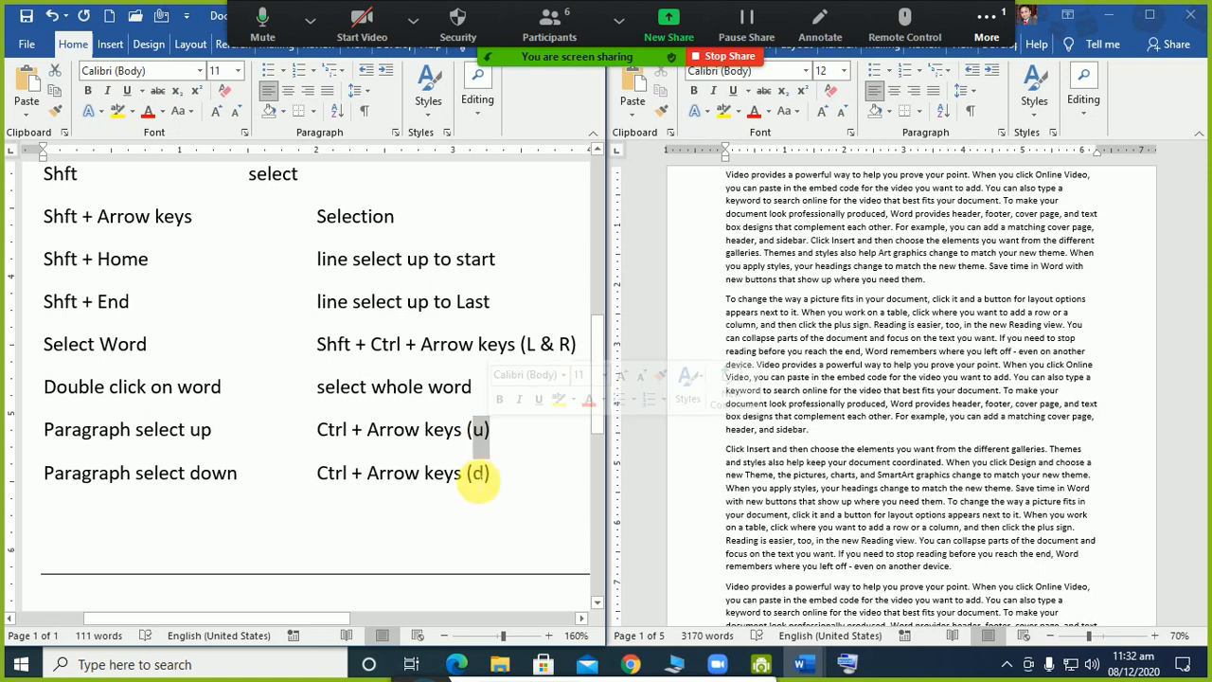
pyautogui.doubleClick(481, 479)
pyautogui.click(859, 351)
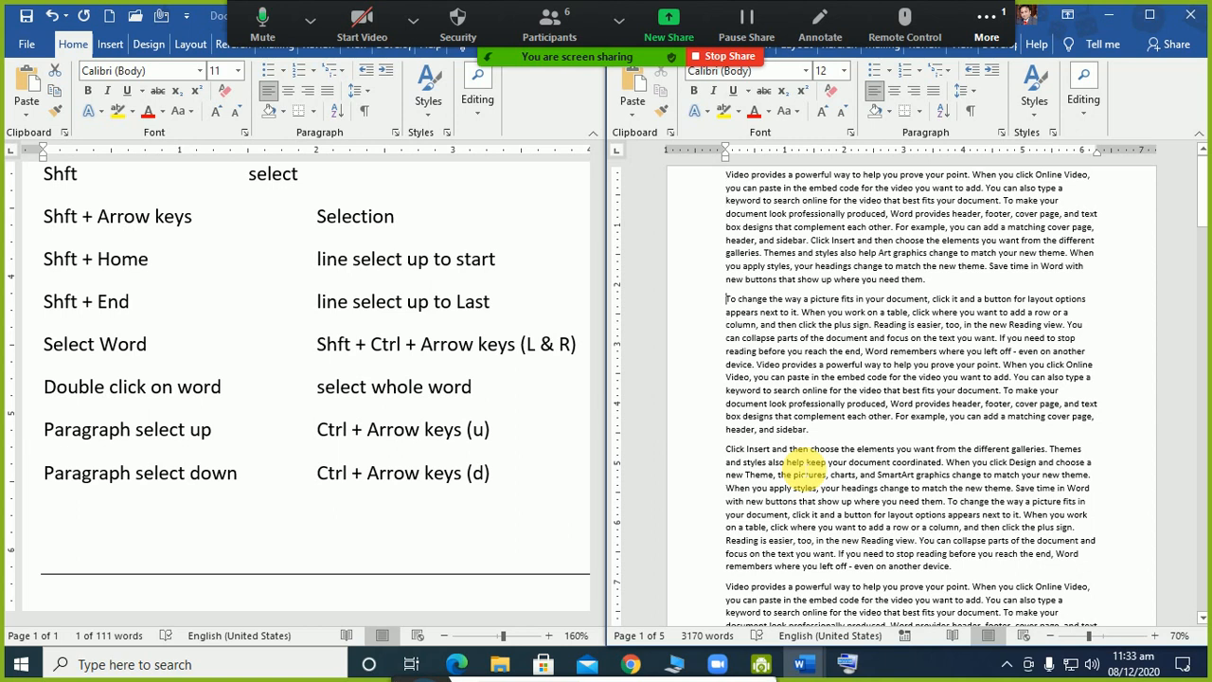
# - Copy the "Paragraph select up" and "Paragraph select down" rows together and paste them on the empty line below
pyautogui.moveTo(503, 476); pyautogui.dragTo(56, 442)
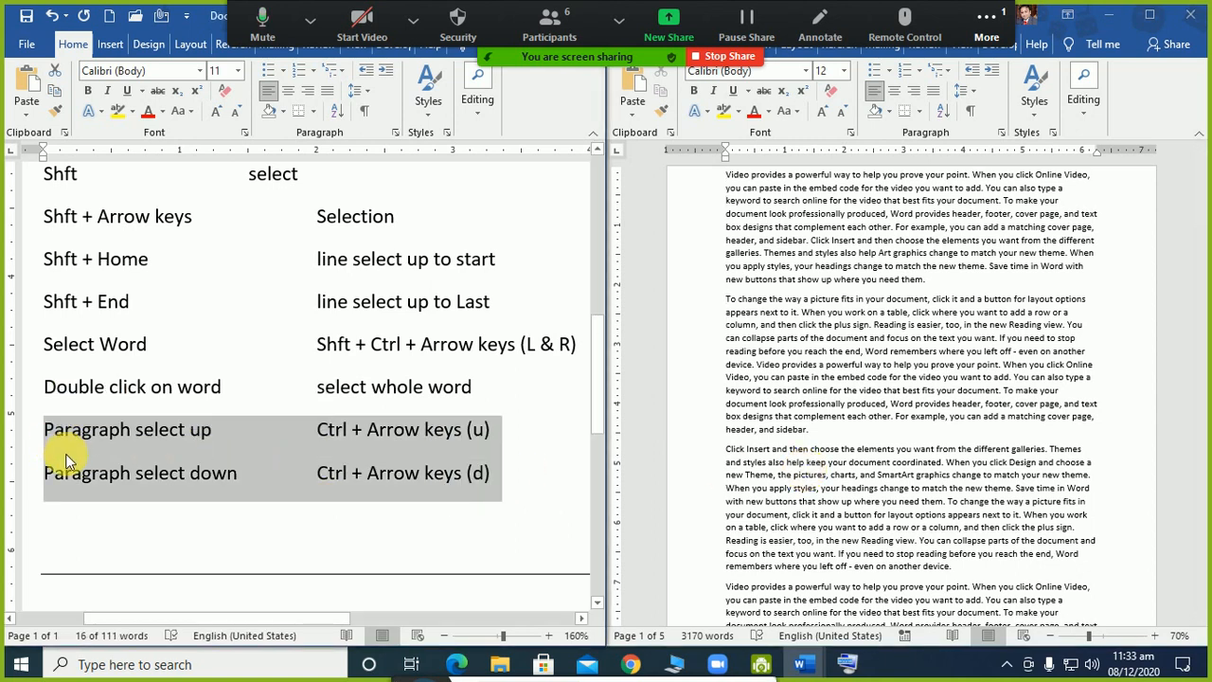
pyautogui.click(89, 519)
pyautogui.hotkey('ctrl', 'v')
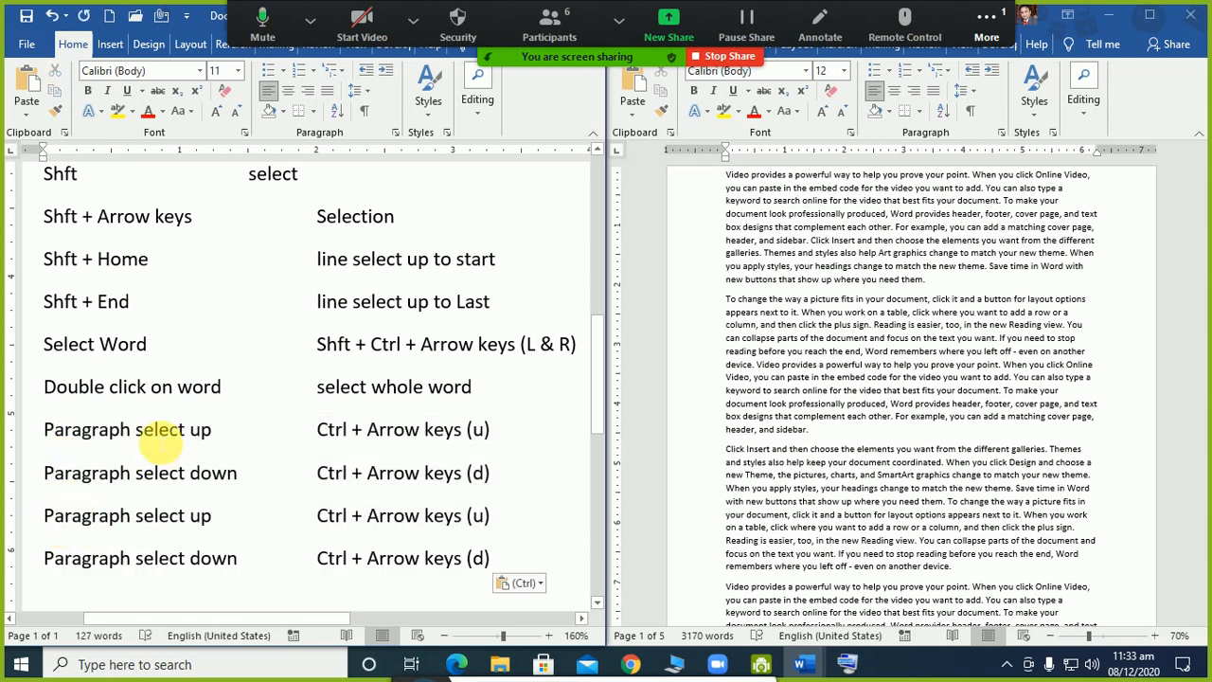
# - Prefix the labels of the two duplicated paragraph rows with "Shft + "
pyautogui.write('Shft')
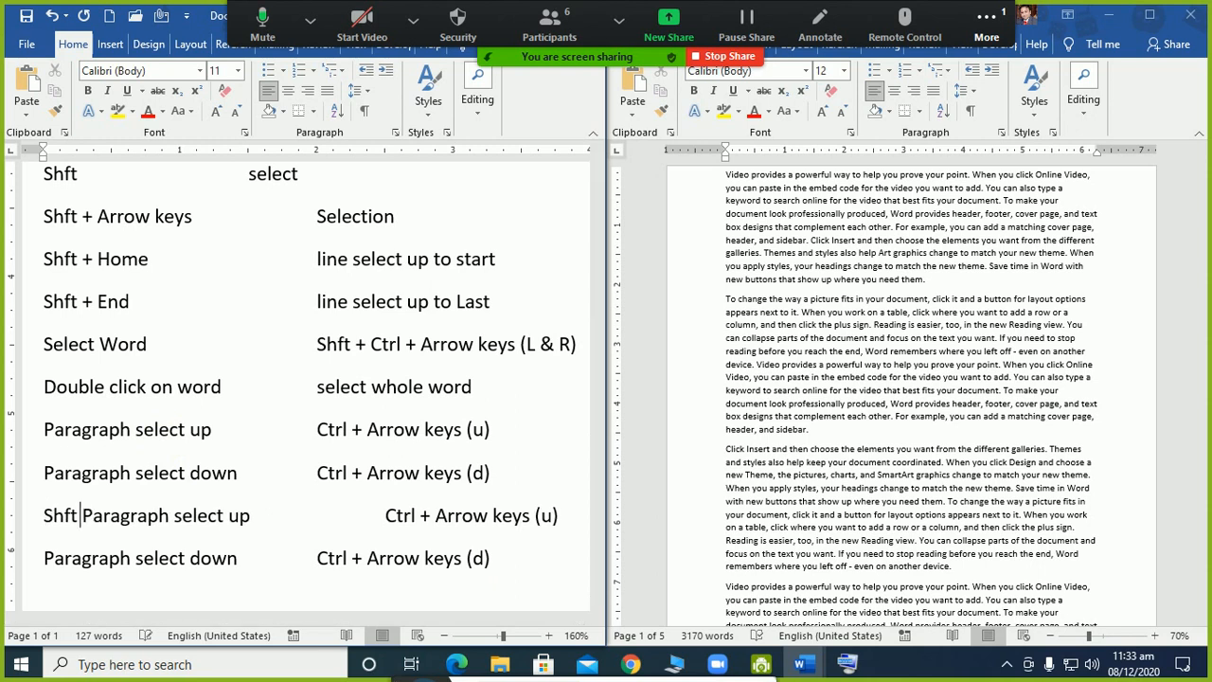
pyautogui.write(' +')
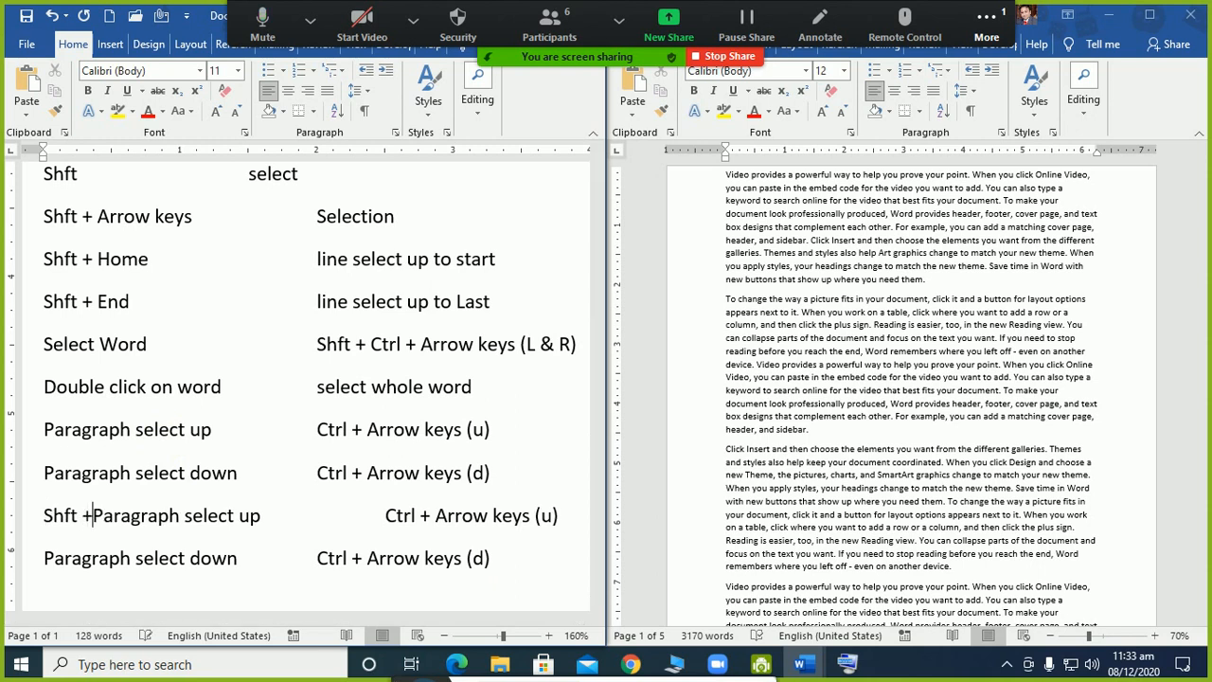
pyautogui.hotkey('shift', 'Left')
pyautogui.hotkey('shift', 'Left')
pyautogui.hotkey('shift', 'Left')
pyautogui.hotkey('shift', 'Left')
pyautogui.hotkey('shift', 'Left')
pyautogui.hotkey('shift', 'Left')
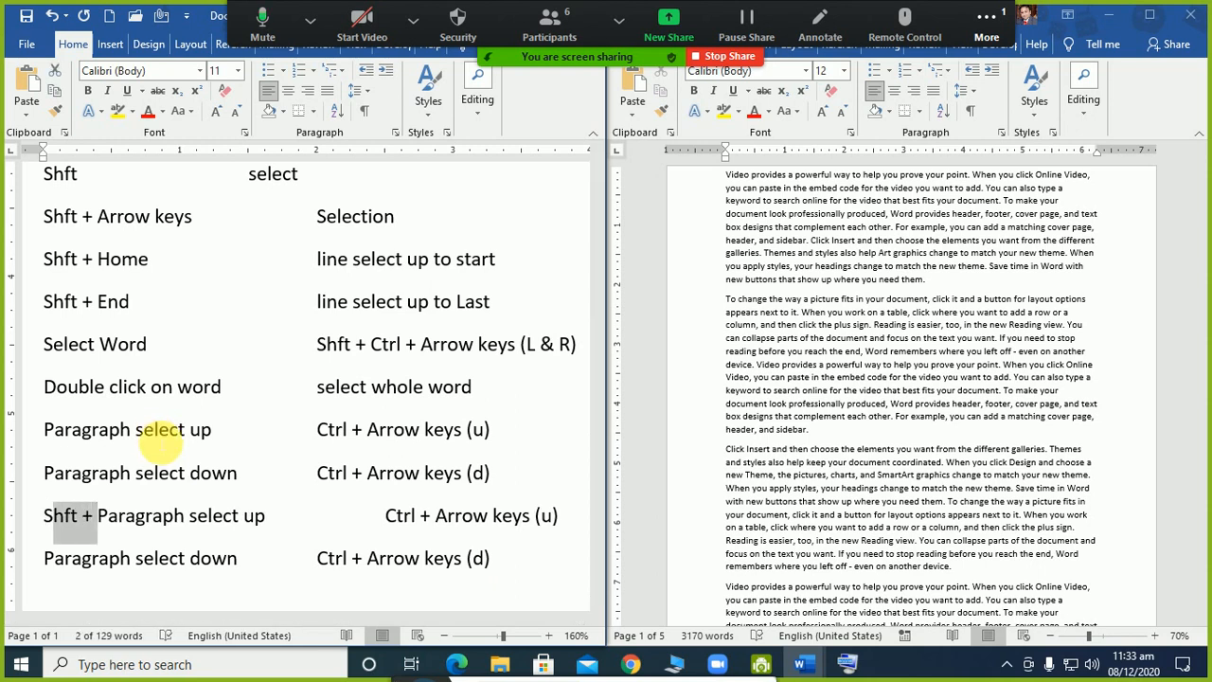
pyautogui.press('Down')
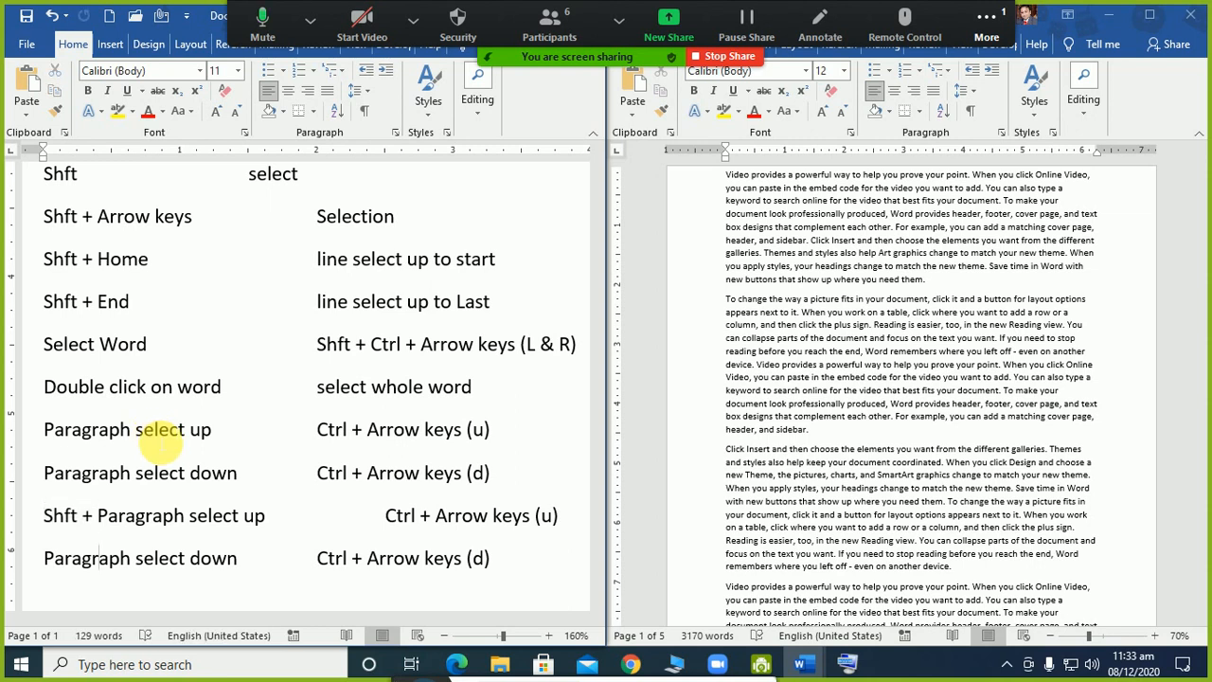
pyautogui.write('Shft +')
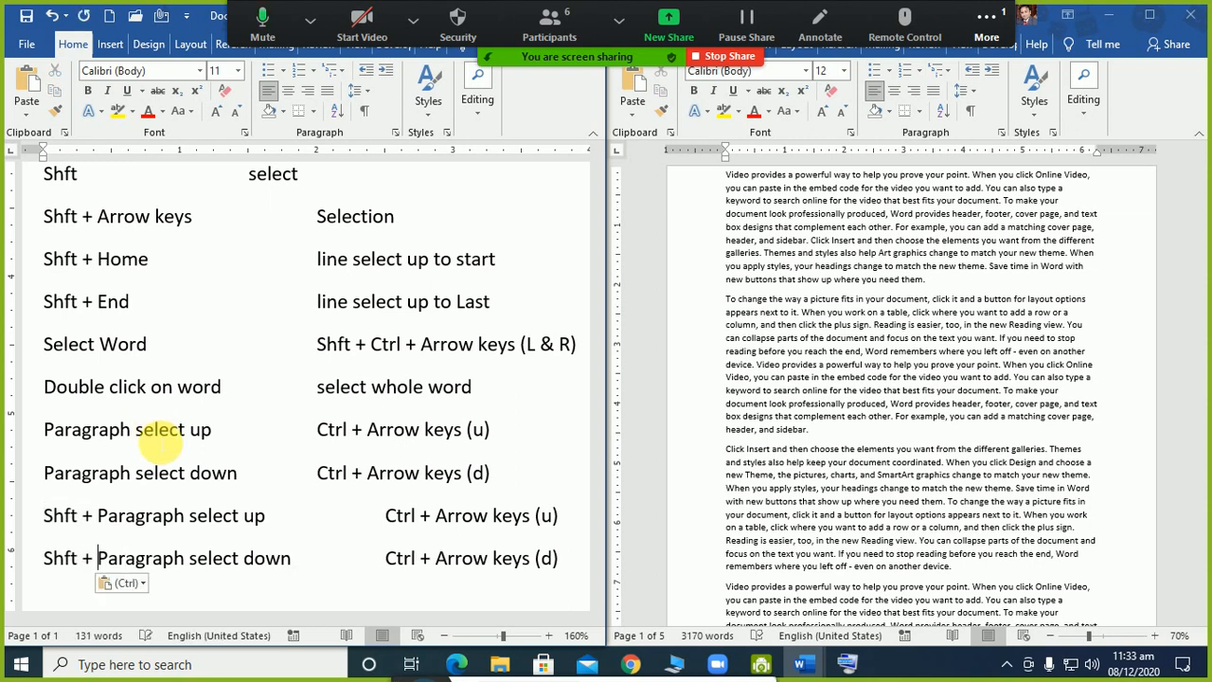
# - Move "Shft + " before the shortcut in the duplicated "Paragraph select up" row and remove "select" from the two original paragraph labels
pyautogui.click(386, 517)
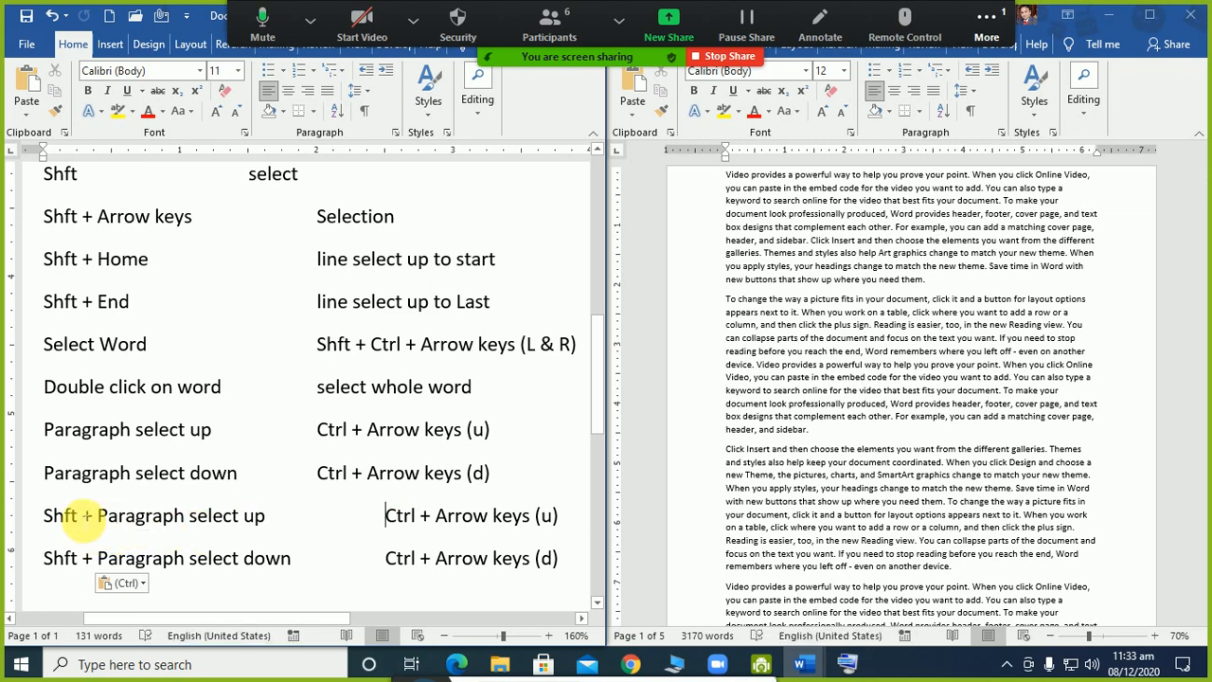
pyautogui.moveTo(44, 515); pyautogui.dragTo(383, 517)
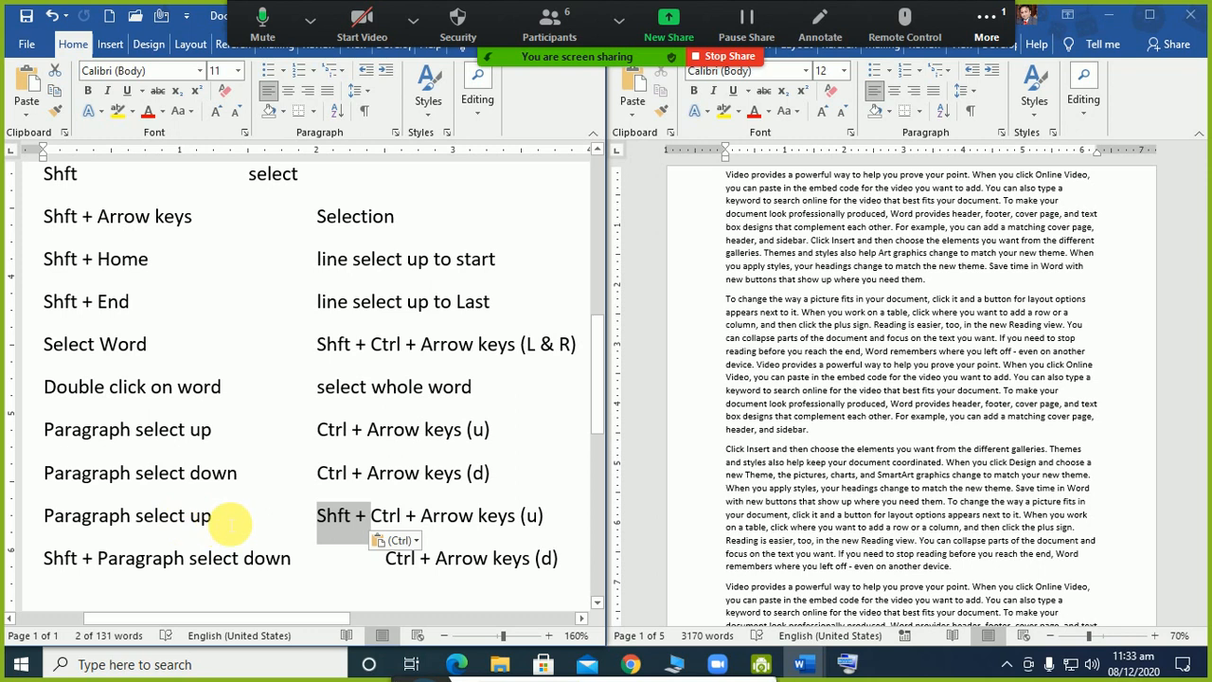
pyautogui.click(184, 431)
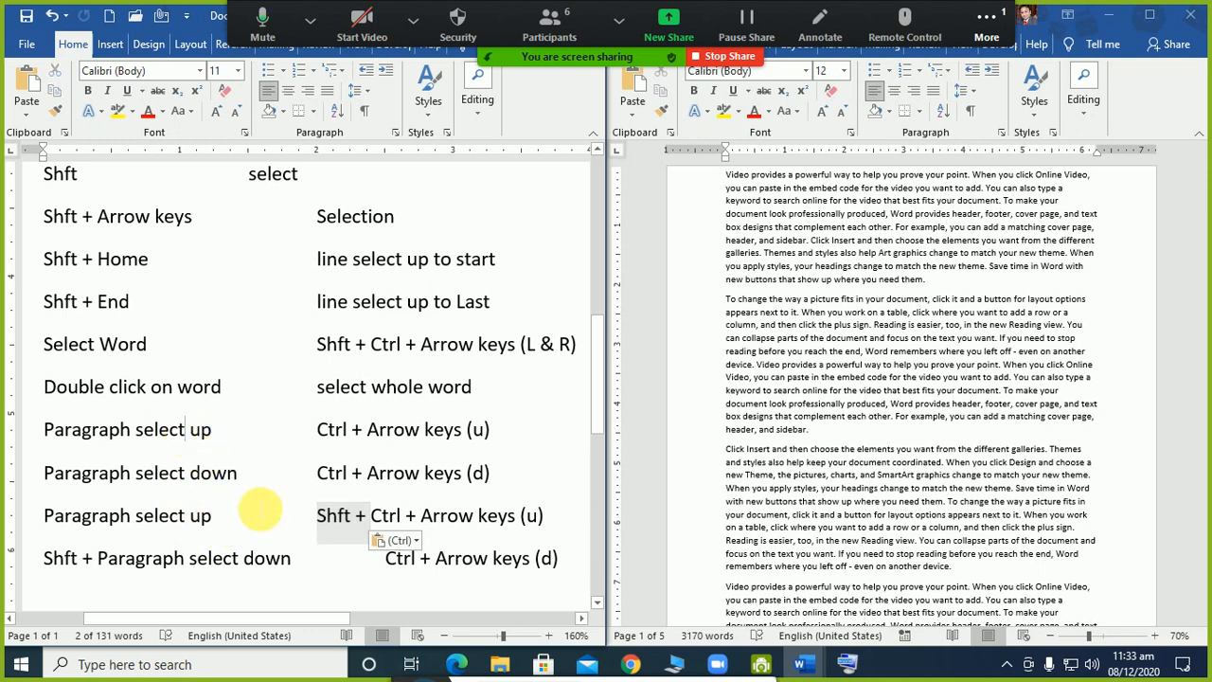
pyautogui.hotkey('ctrl', 'shift', 'Left')
pyautogui.press('BackSpace')
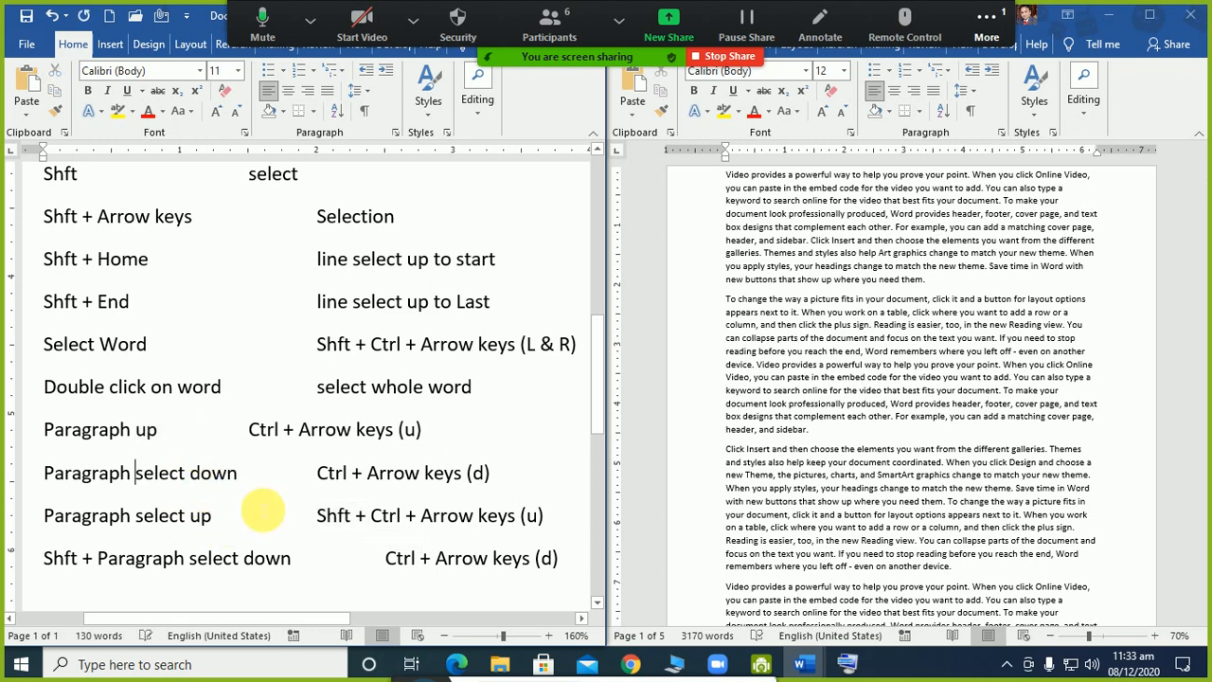
pyautogui.hotkey('ctrl', 'shift', 'Right')
pyautogui.press('BackSpace')
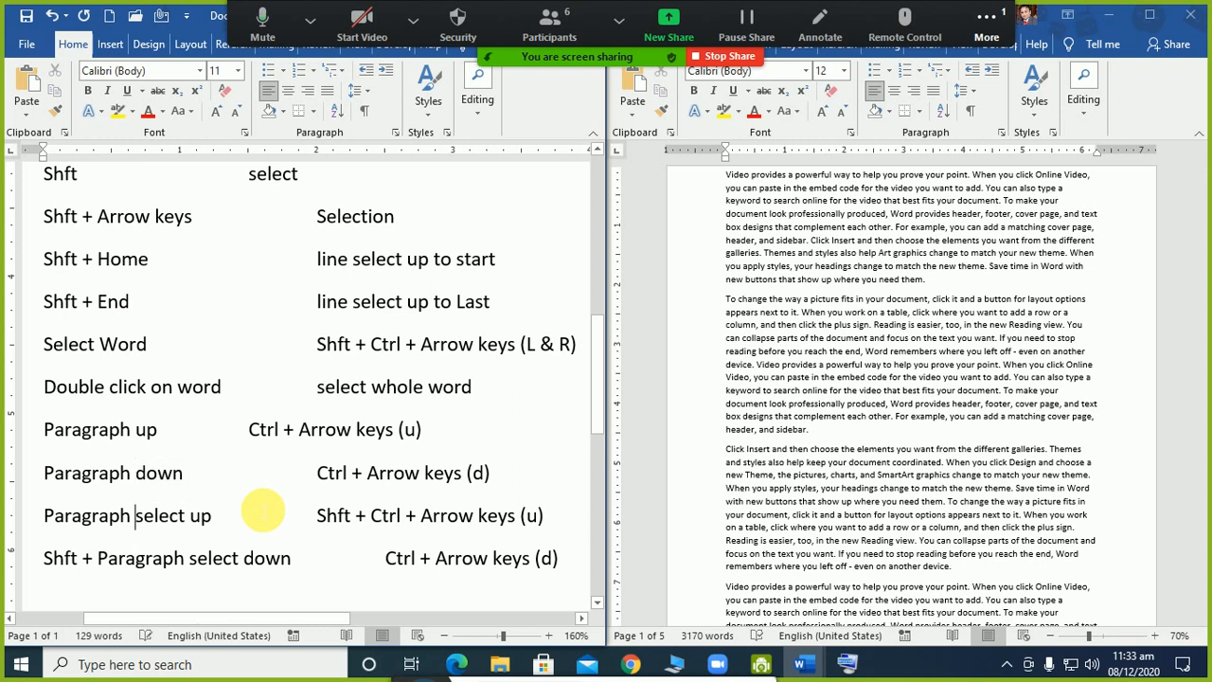
# - Move "Shft + " from the "Paragraph select down" label to the front of that row's "Ctrl + Arrow keys (d)" shortcut
pyautogui.press('Down')
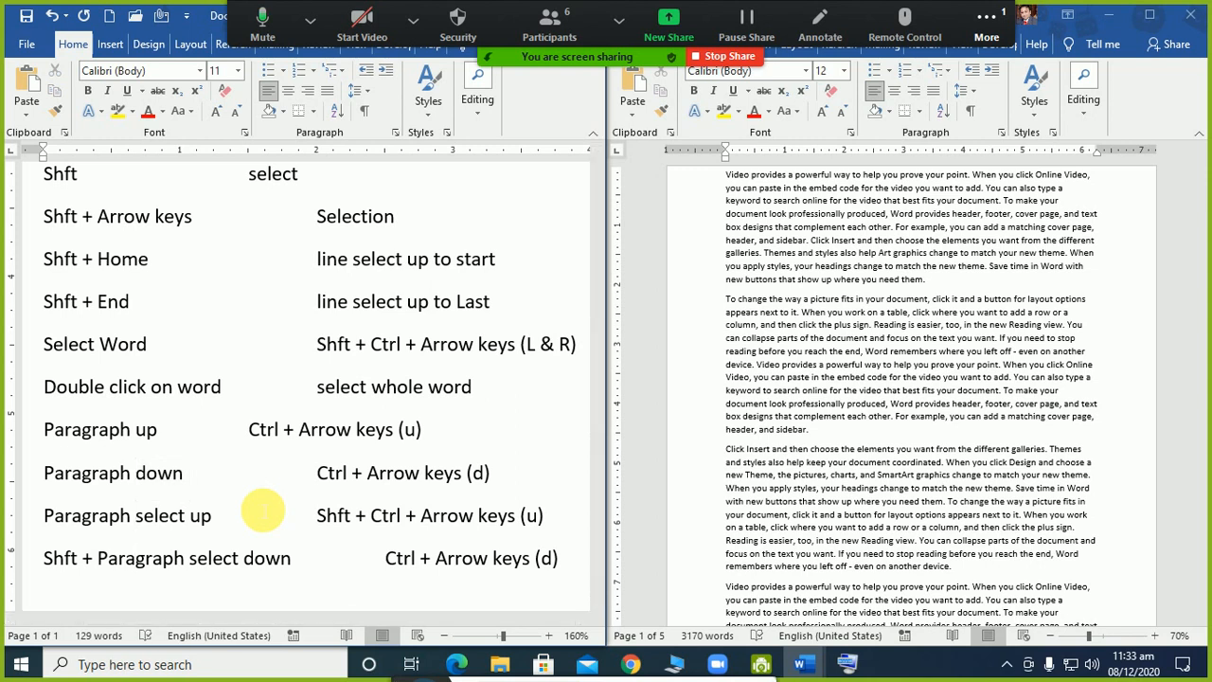
pyautogui.moveTo(316, 515); pyautogui.dragTo(544, 517)
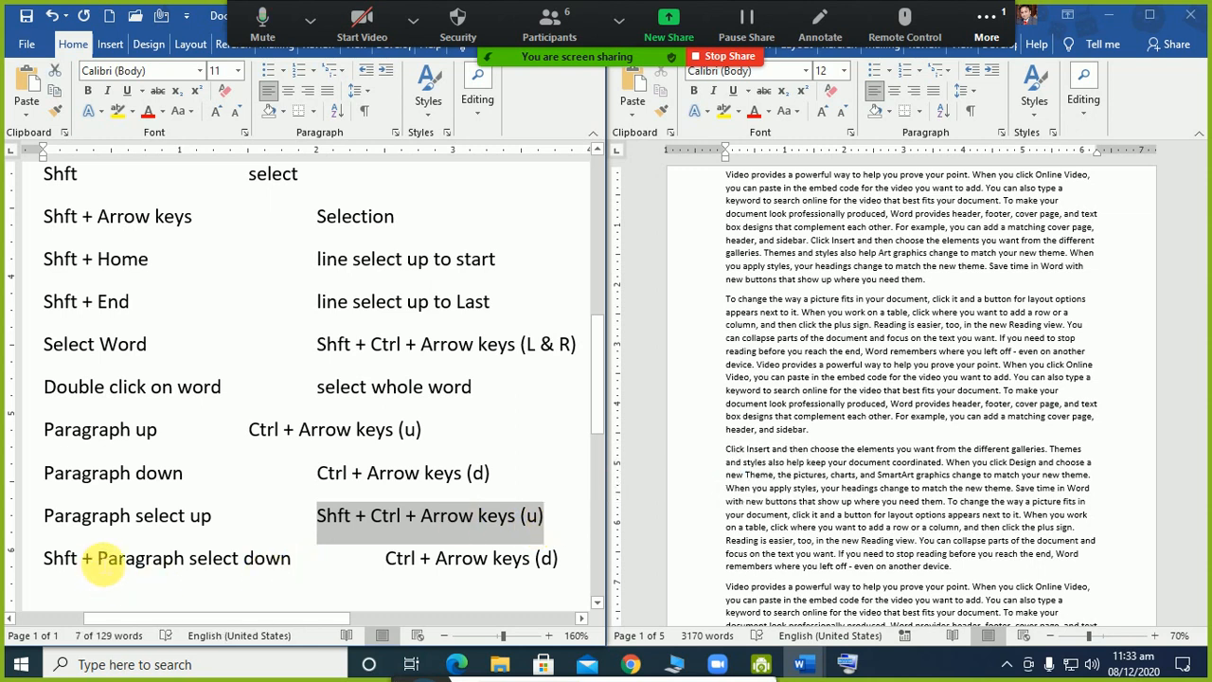
pyautogui.moveTo(100, 562); pyautogui.dragTo(386, 558)
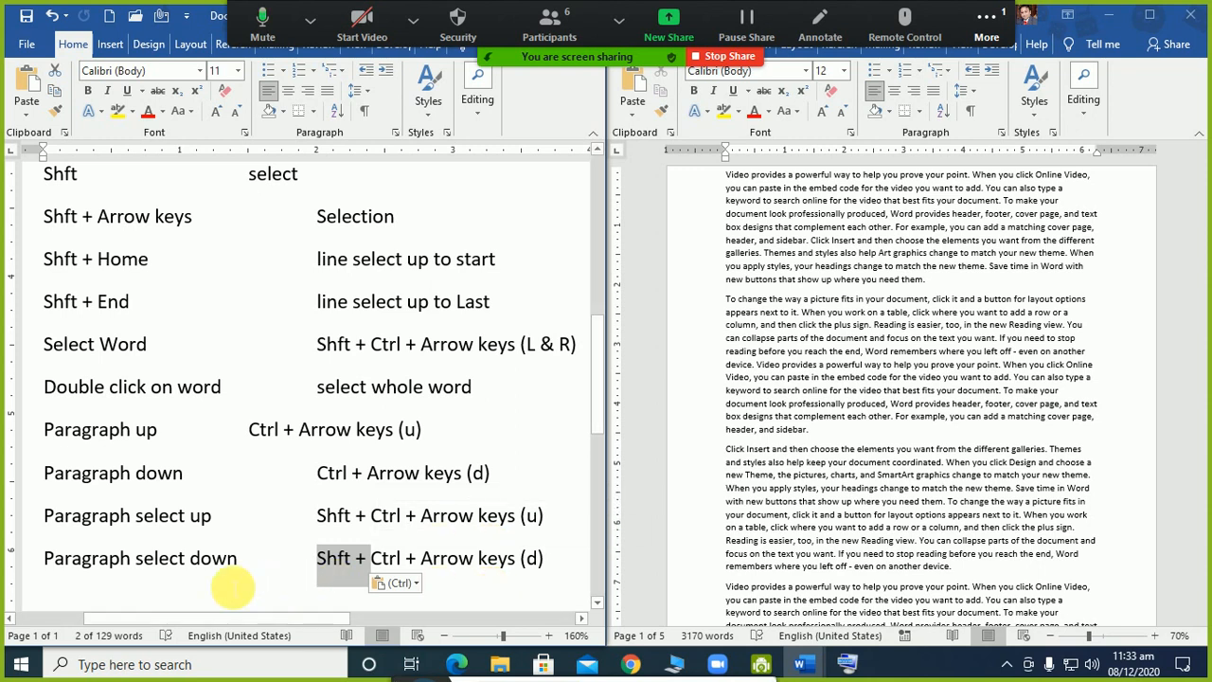
pyautogui.click(191, 561)
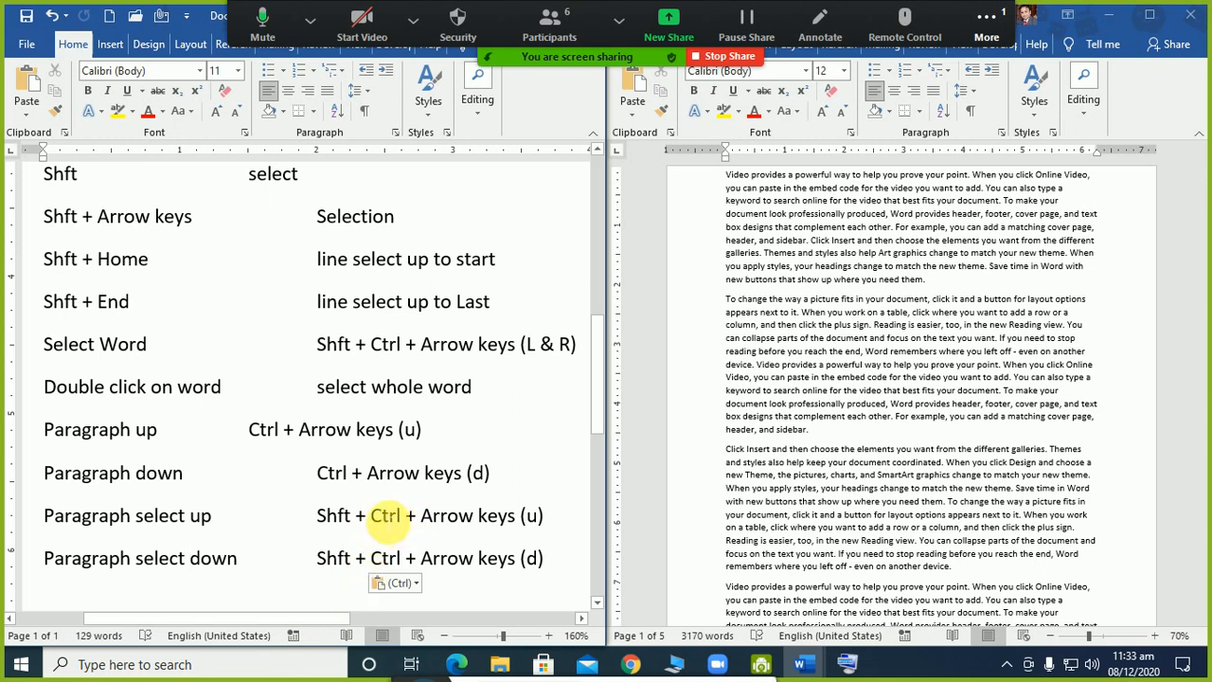
pyautogui.moveTo(394, 515); pyautogui.dragTo(370, 516)
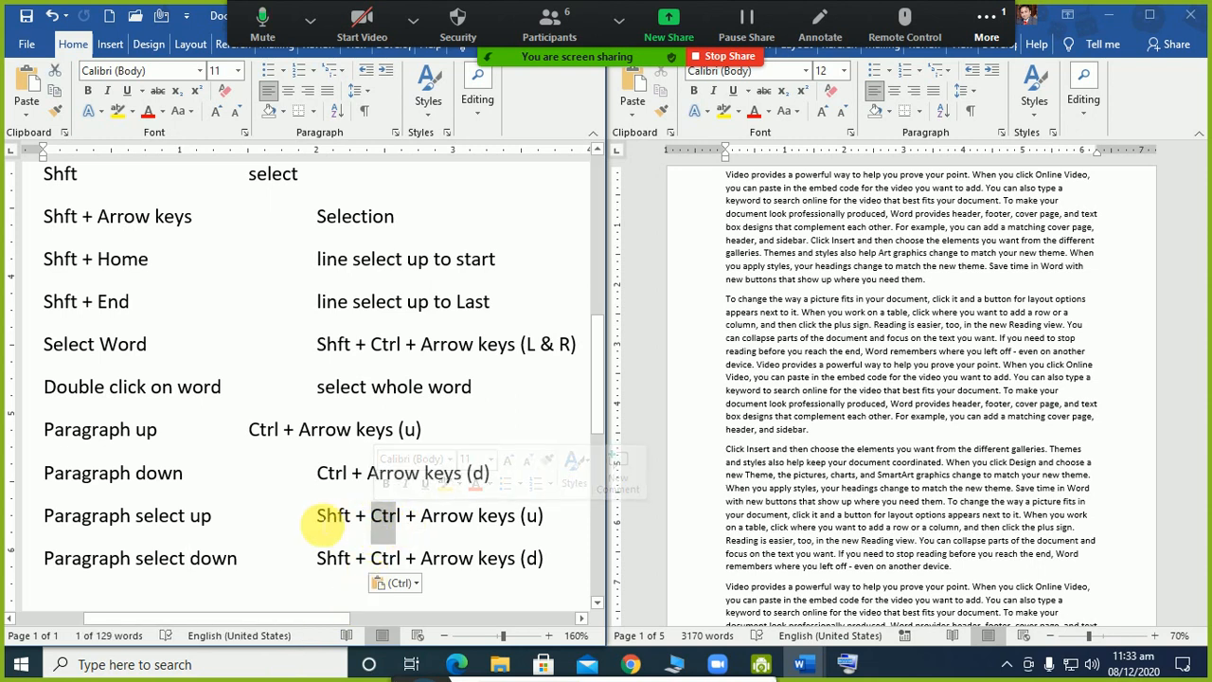
pyautogui.click(379, 515)
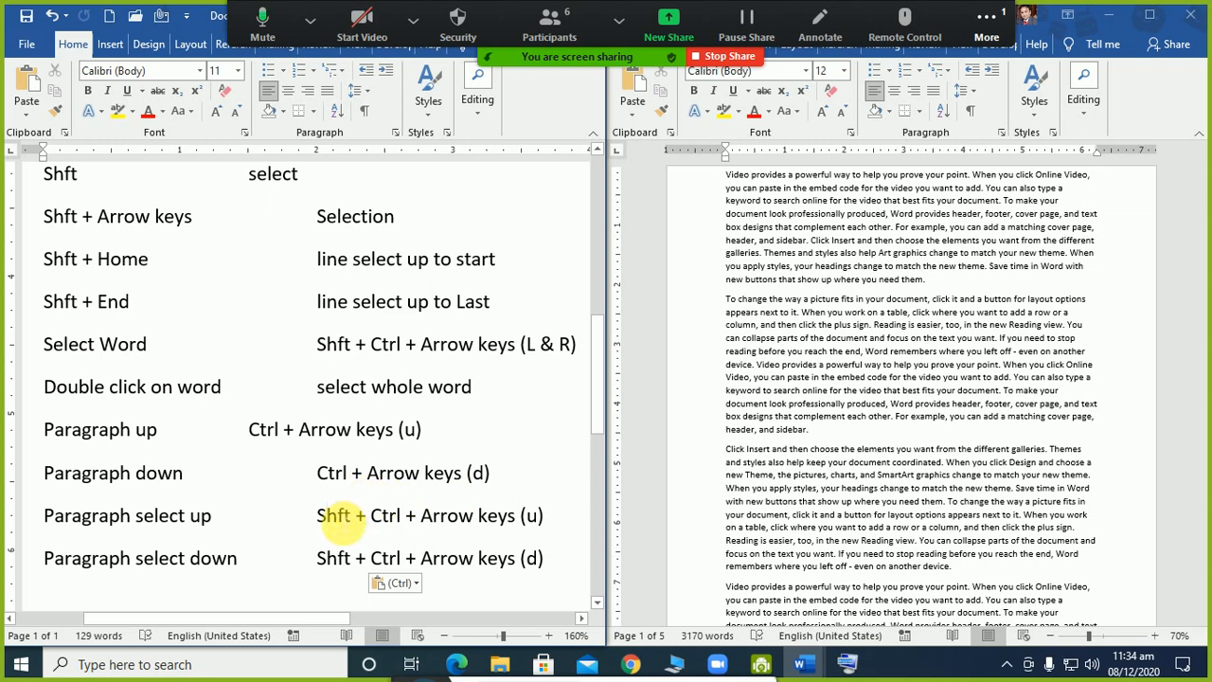
# - In the sample document, select from after "Word" in the second paragraph back to the start of that paragraph
pyautogui.click(886, 360)
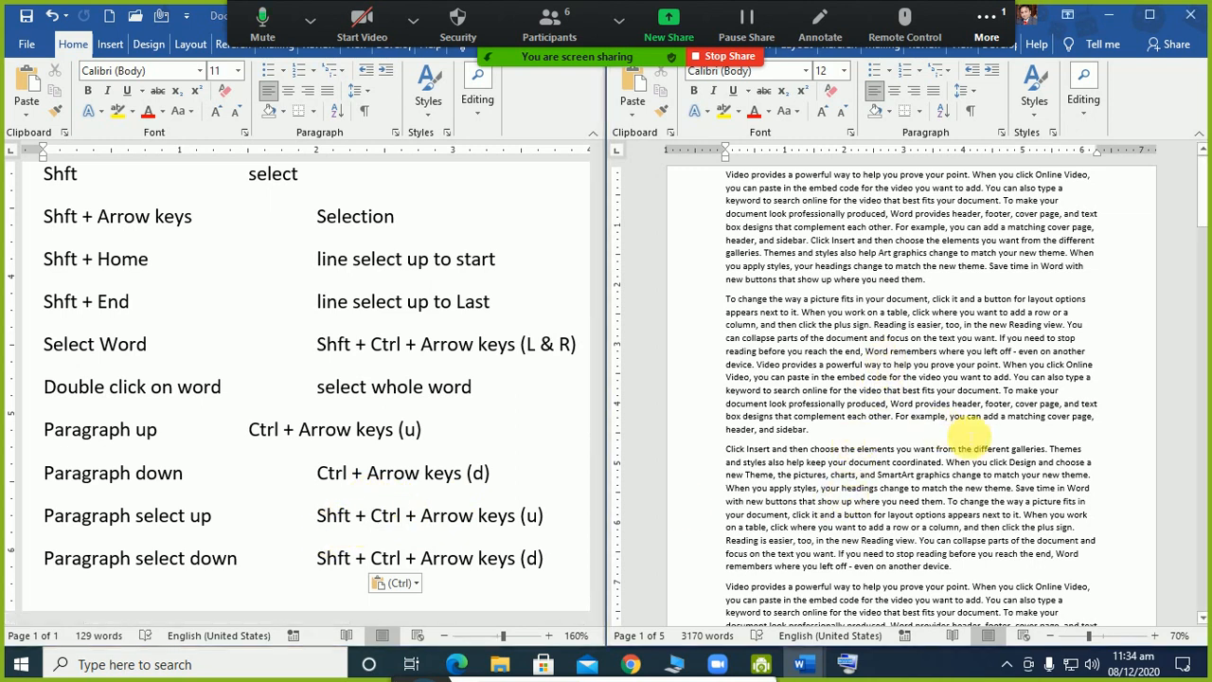
pyautogui.click(894, 356)
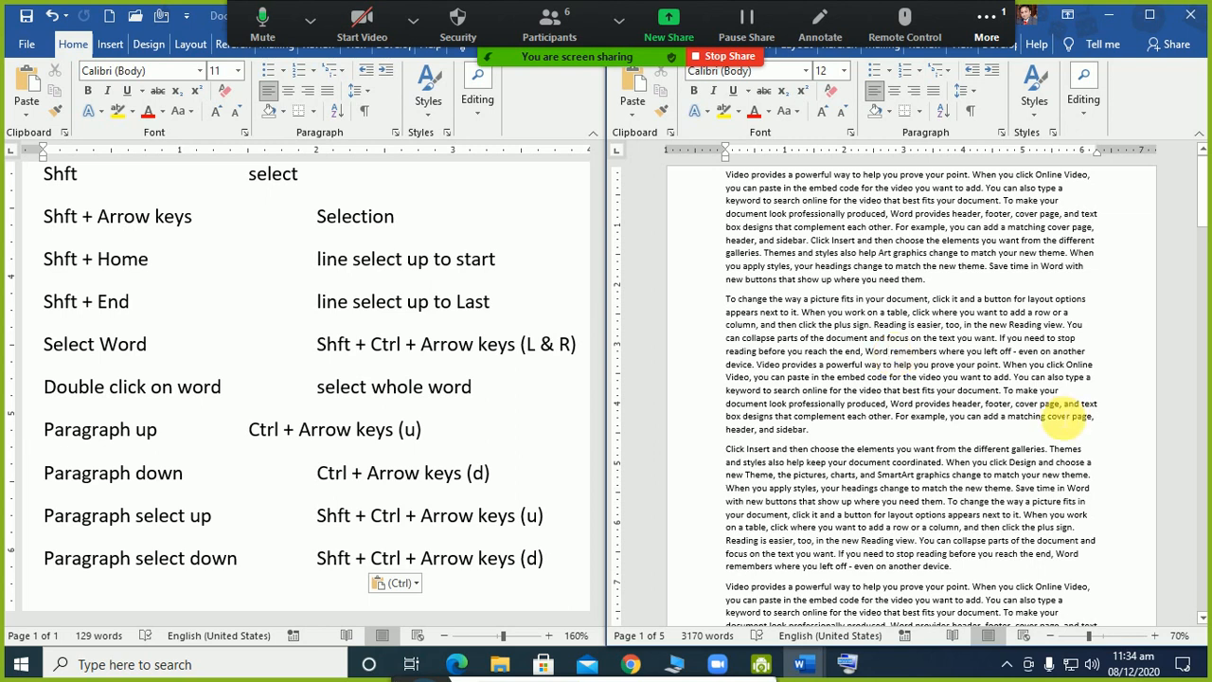
pyautogui.hotkey('ctrl', 'shift', 'Up')
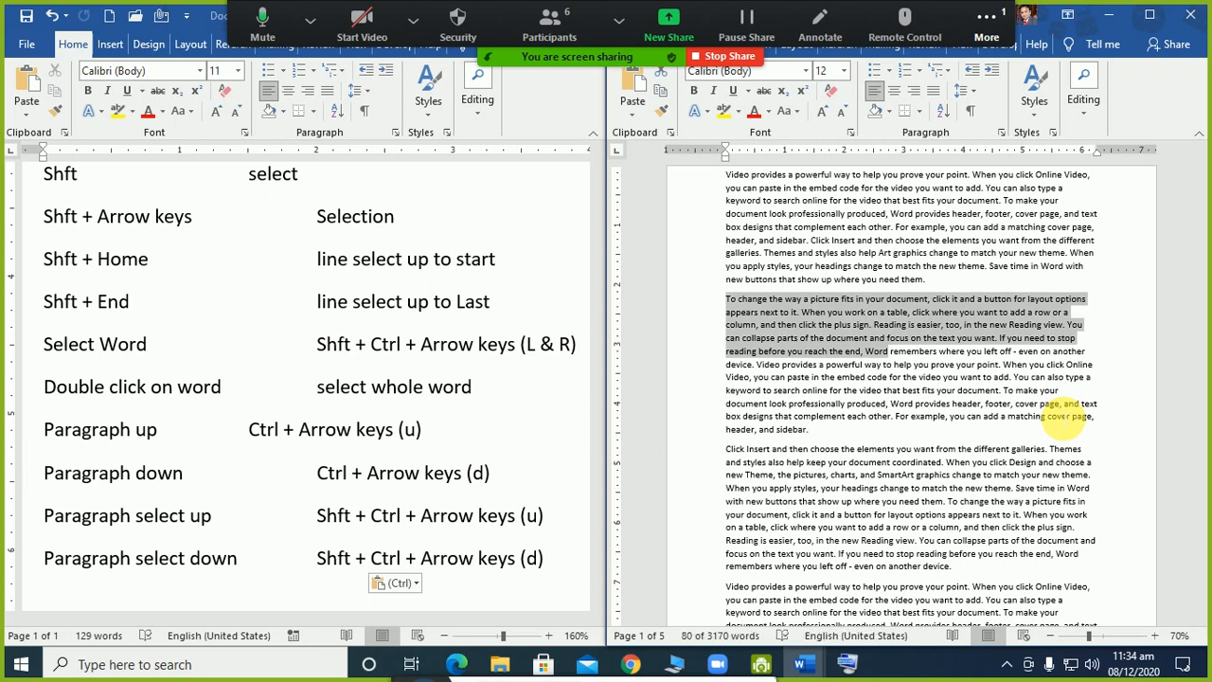
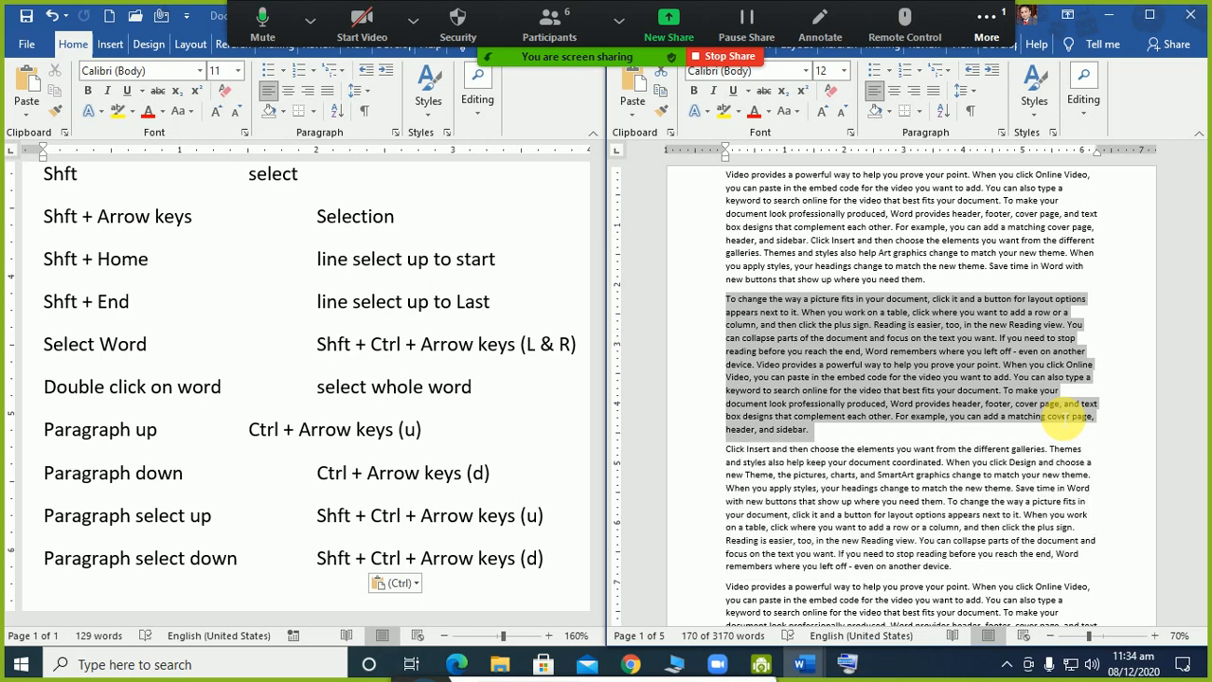
# - Extend and shrink the selection downward and upward by whole paragraphs, ending with the entire second paragraph selected
pyautogui.hotkey('ctrl', 'shift', 'Down')
pyautogui.hotkey('ctrl', 'shift', 'Down')
pyautogui.hotkey('ctrl', 'shift', 'Up')
pyautogui.hotkey('ctrl', 'shift', 'Up')
pyautogui.hotkey('ctrl', 'shift', 'Down')
pyautogui.hotkey('ctrl', 'shift', 'Down')
pyautogui.hotkey('ctrl', 'shift', 'Down')
pyautogui.hotkey('ctrl', 'shift', 'Up')
pyautogui.hotkey('ctrl', 'shift', 'Up')
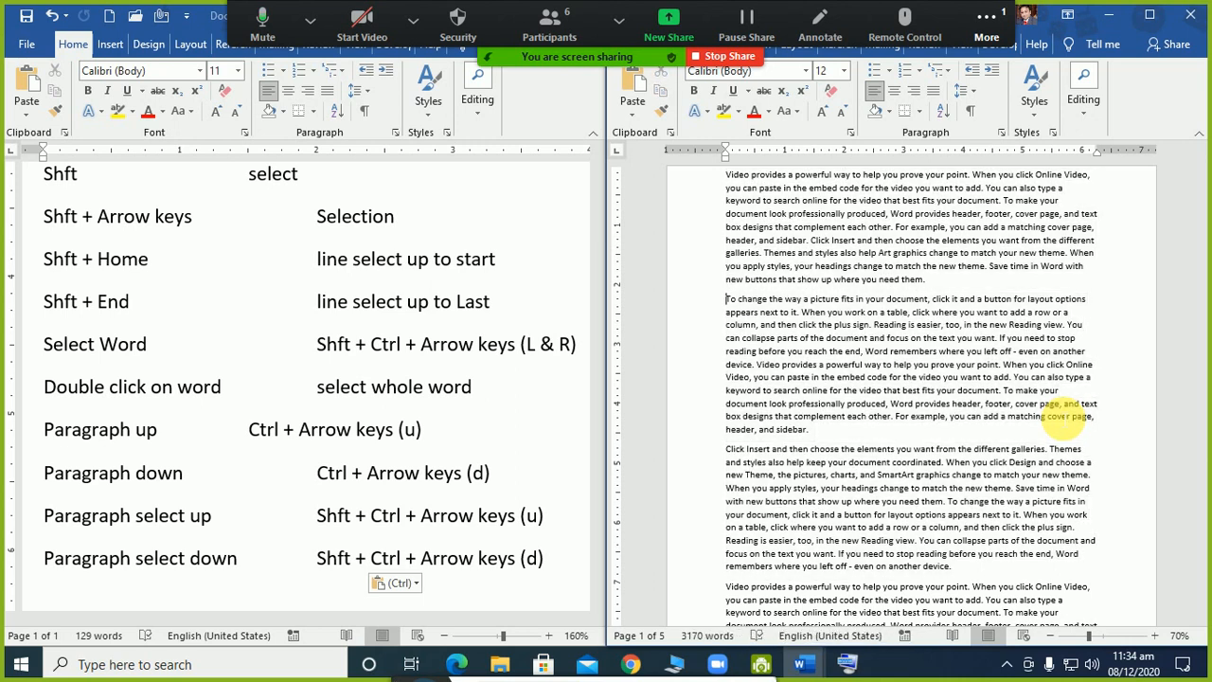
pyautogui.hotkey('ctrl', 'shift', 'Down')
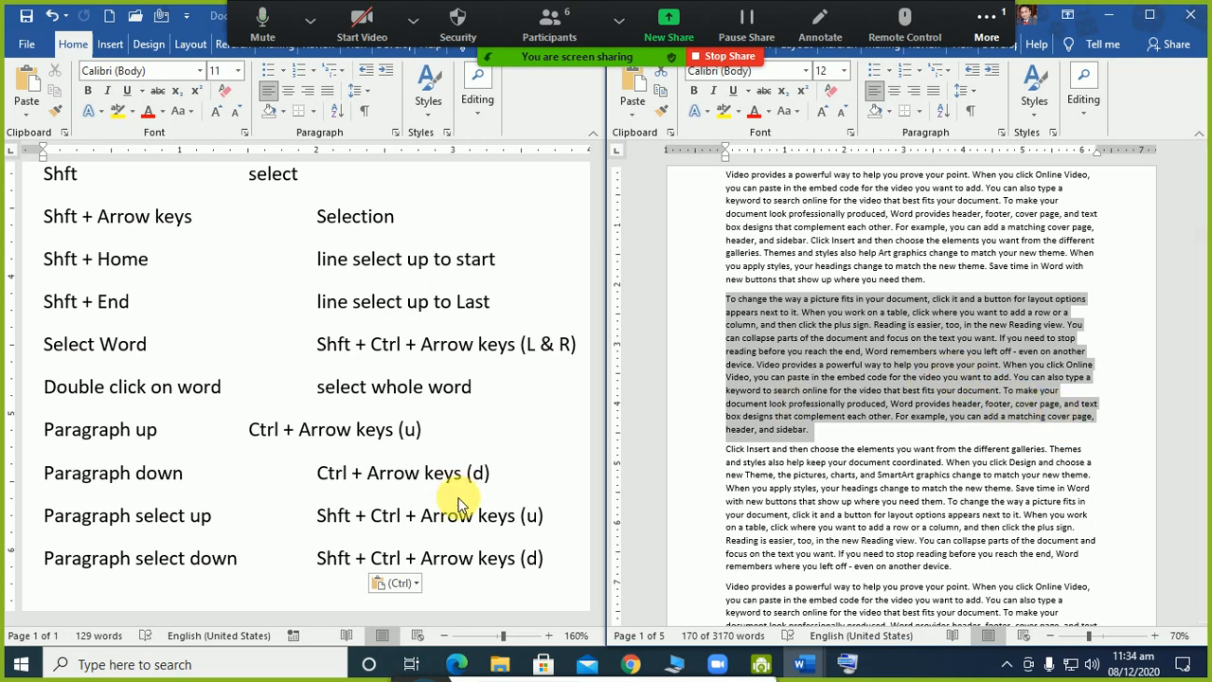
# - Add a "Document last" row with the shortcut "Ctrl + end" below the Paragraph row in the notes, followed by an empty line
pyautogui.scroll(1, 458, 504)
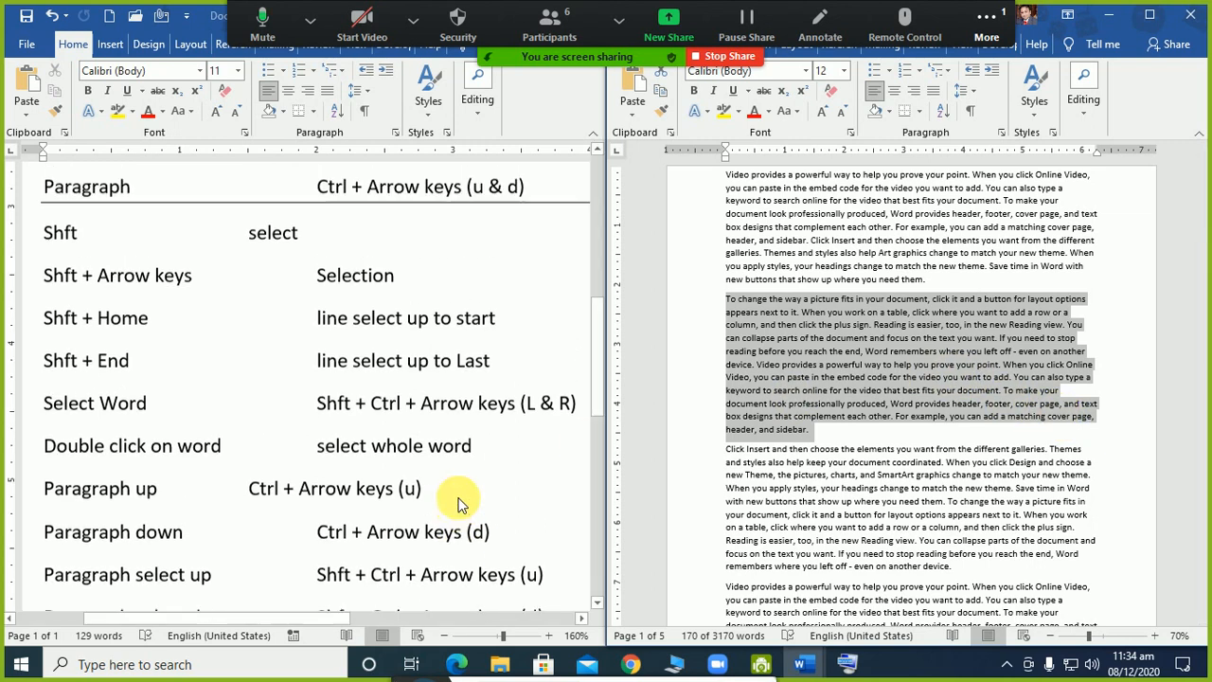
pyautogui.click(523, 200)
pyautogui.press('Return')
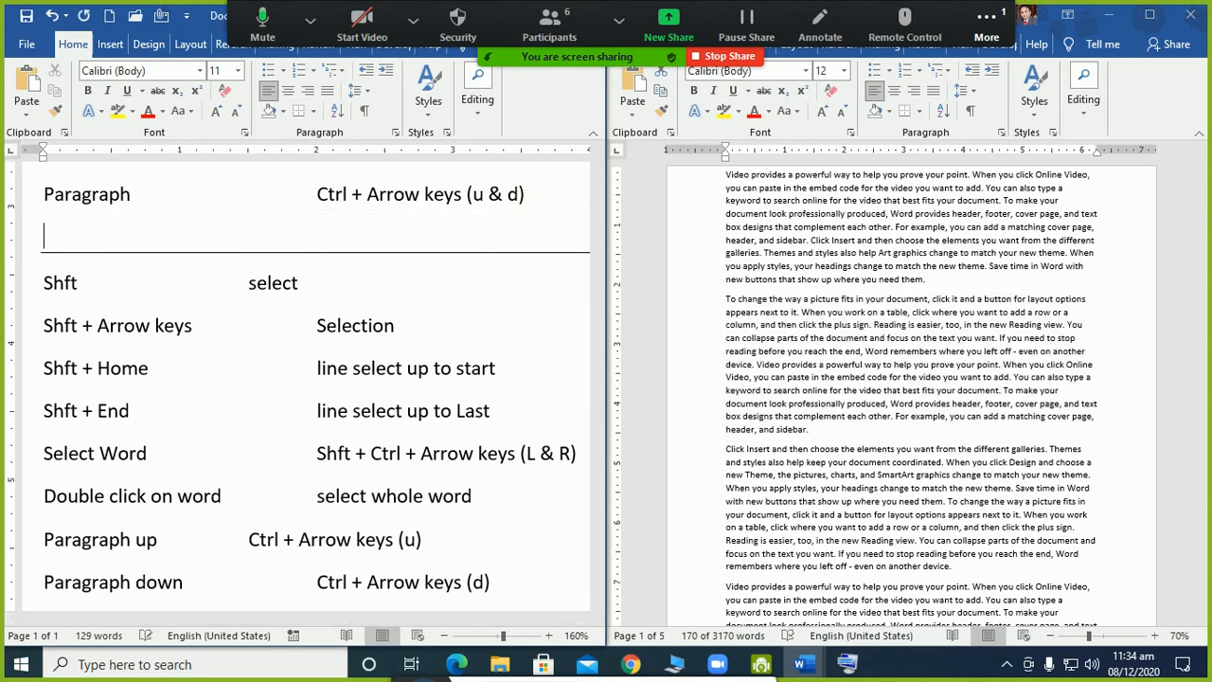
pyautogui.write('doc last')
pyautogui.press('Tab')
pyautogui.press('Tab')
pyautogui.write('Ctrl ')
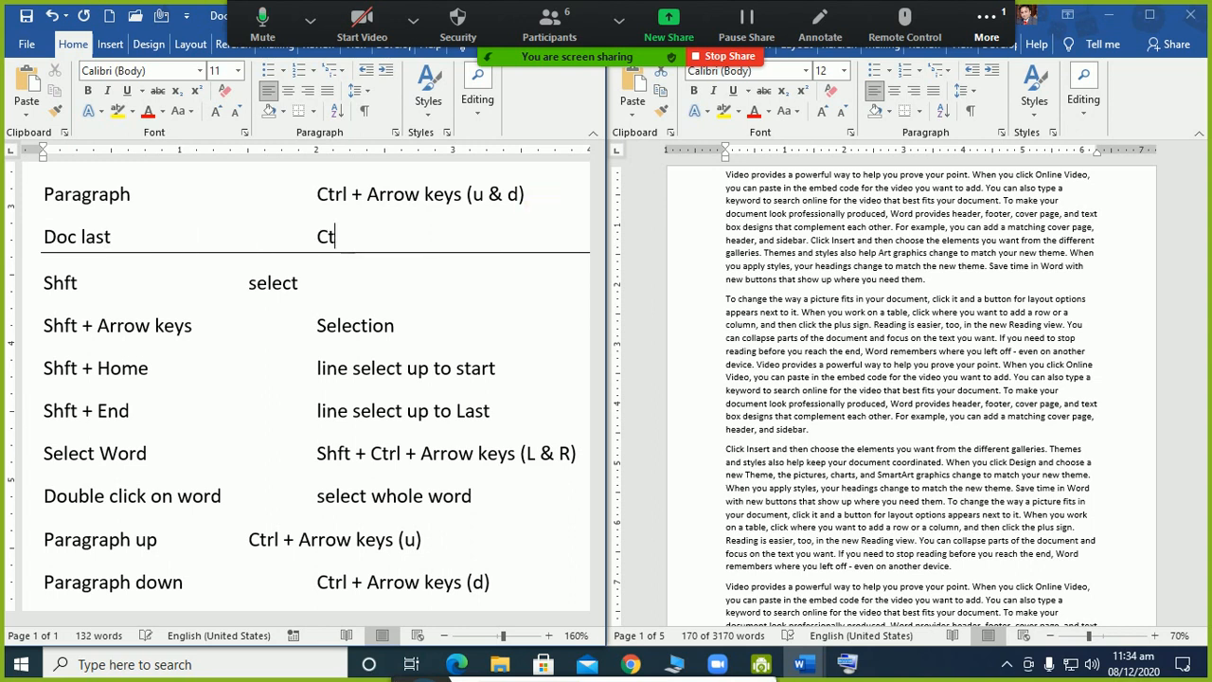
pyautogui.write('+ end')
pyautogui.press('Return')
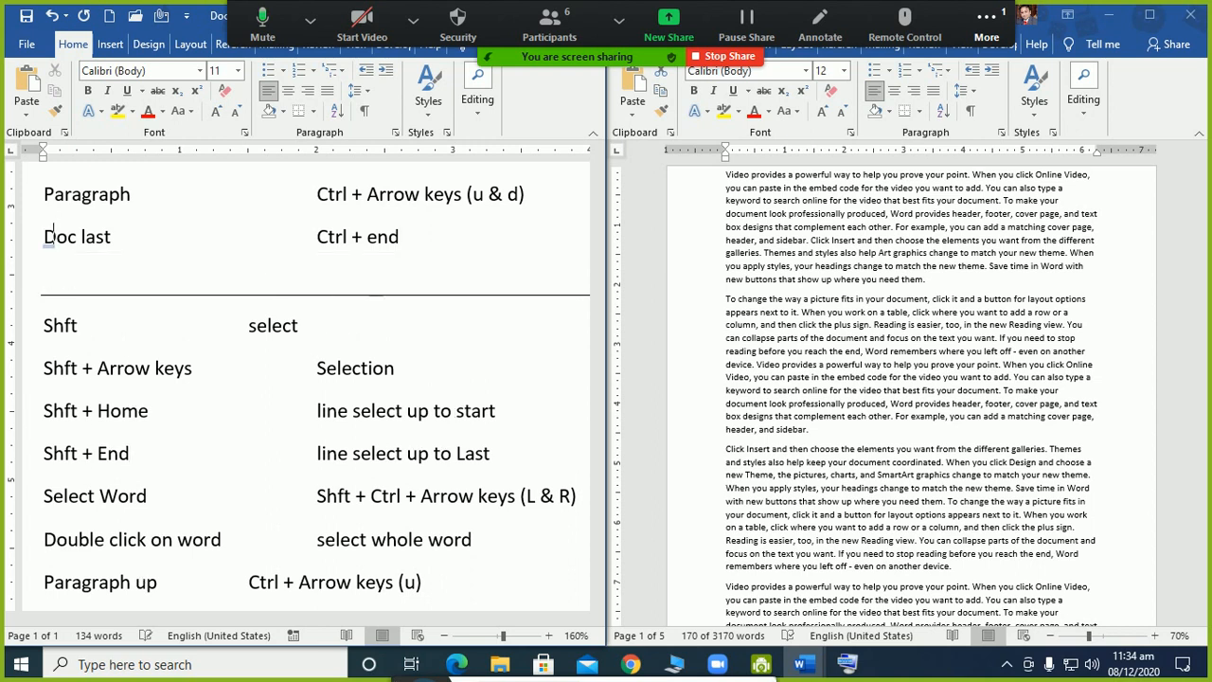
pyautogui.write('ument')
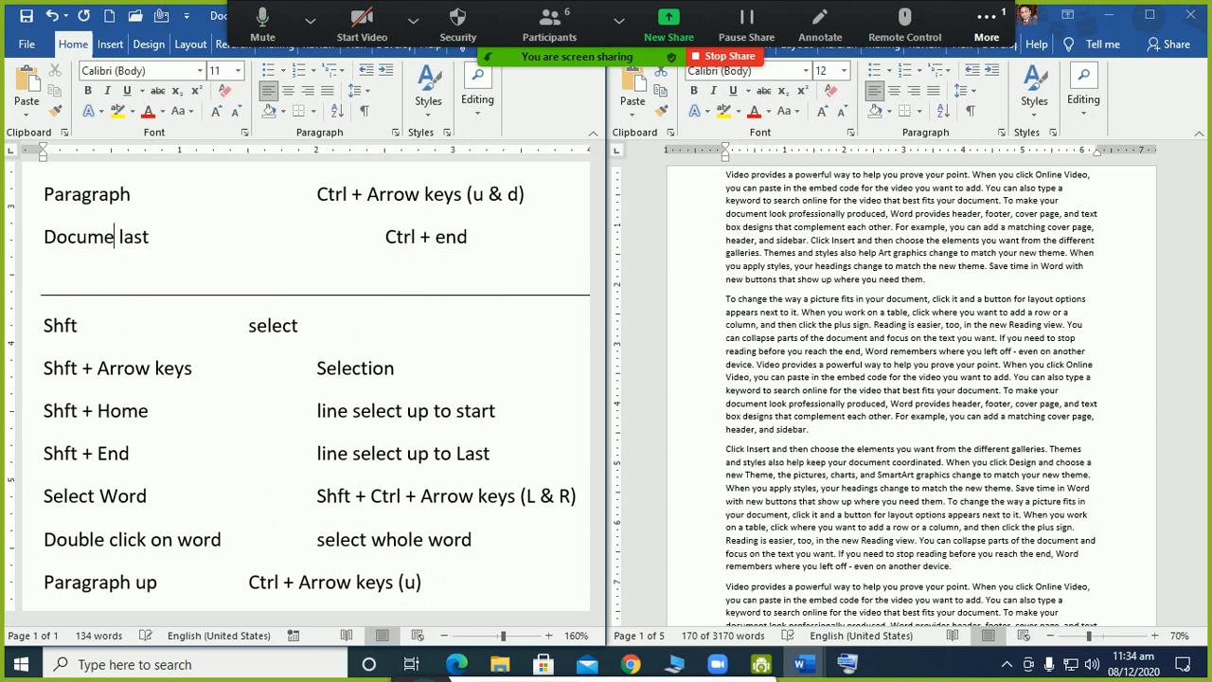
# - Duplicate the "Document last" row onto the empty line below it
pyautogui.press('Down')
pyautogui.press('Up')
pyautogui.press('Home')
pyautogui.hotkey('shift', 'End')
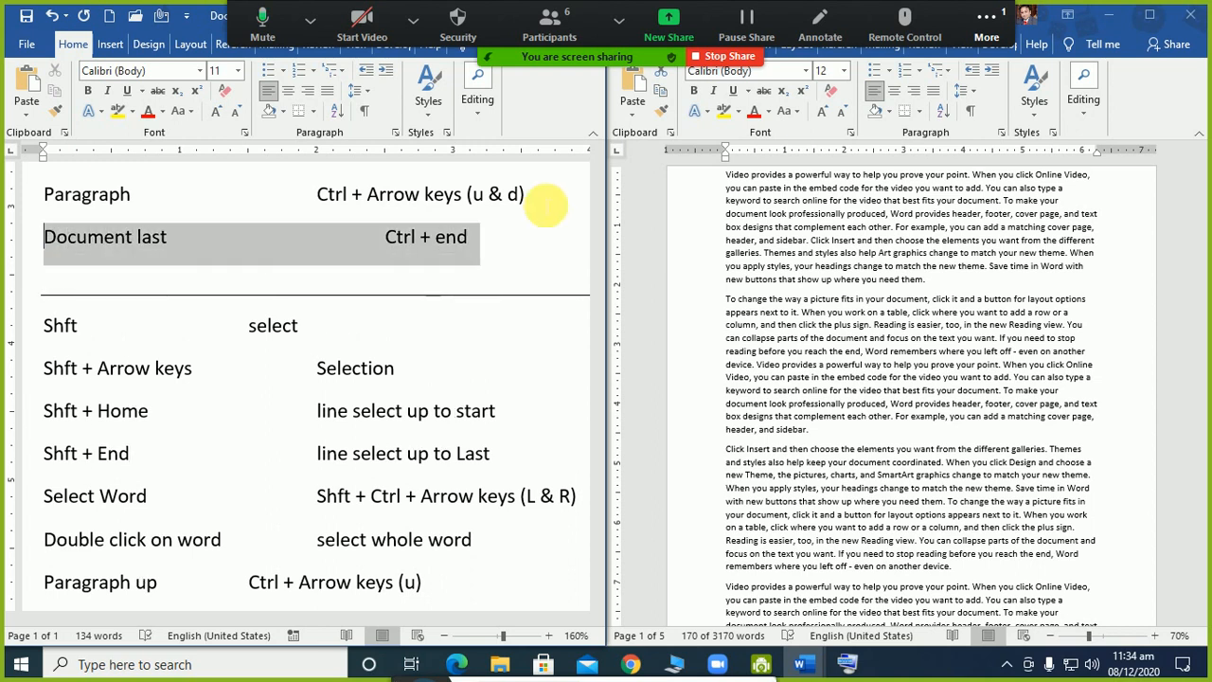
pyautogui.hotkey('ctrl', 'c')
pyautogui.press('Down')
pyautogui.hotkey('ctrl', 'v')
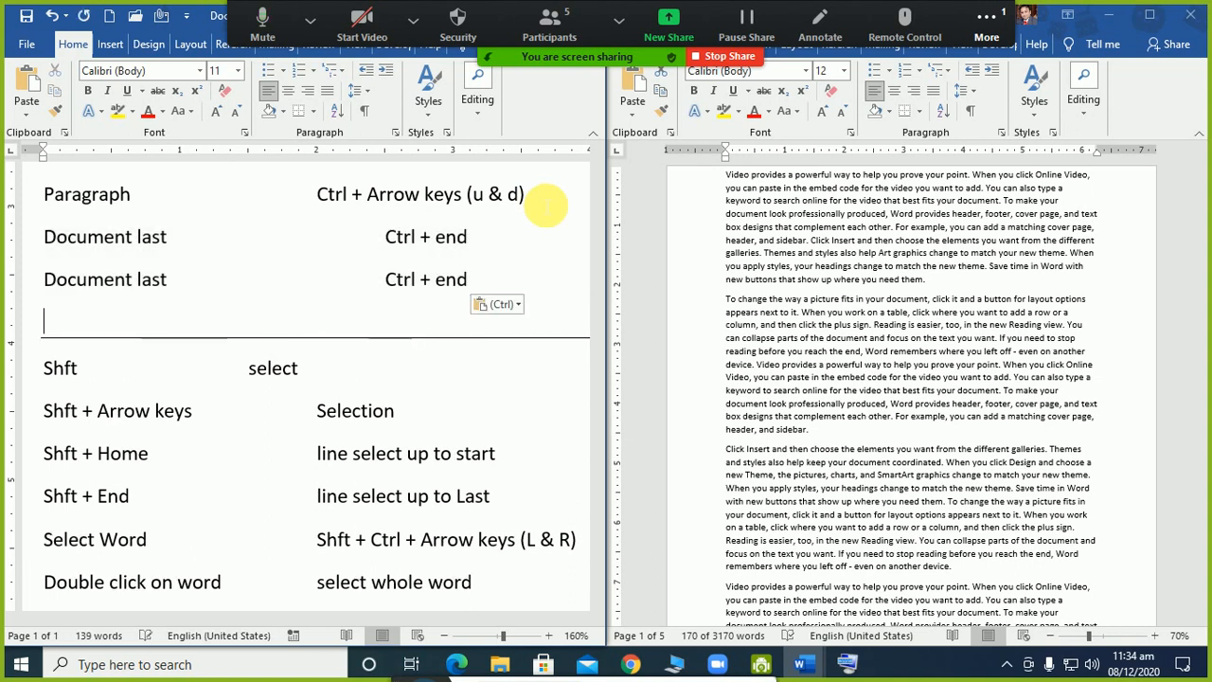
# - Change the shortcut in the duplicated row to "Ctrl + home"
pyautogui.press('Up')
pyautogui.press('End')
pyautogui.press('End')
pyautogui.hotkey('ctrl', 'shift', 'Left')
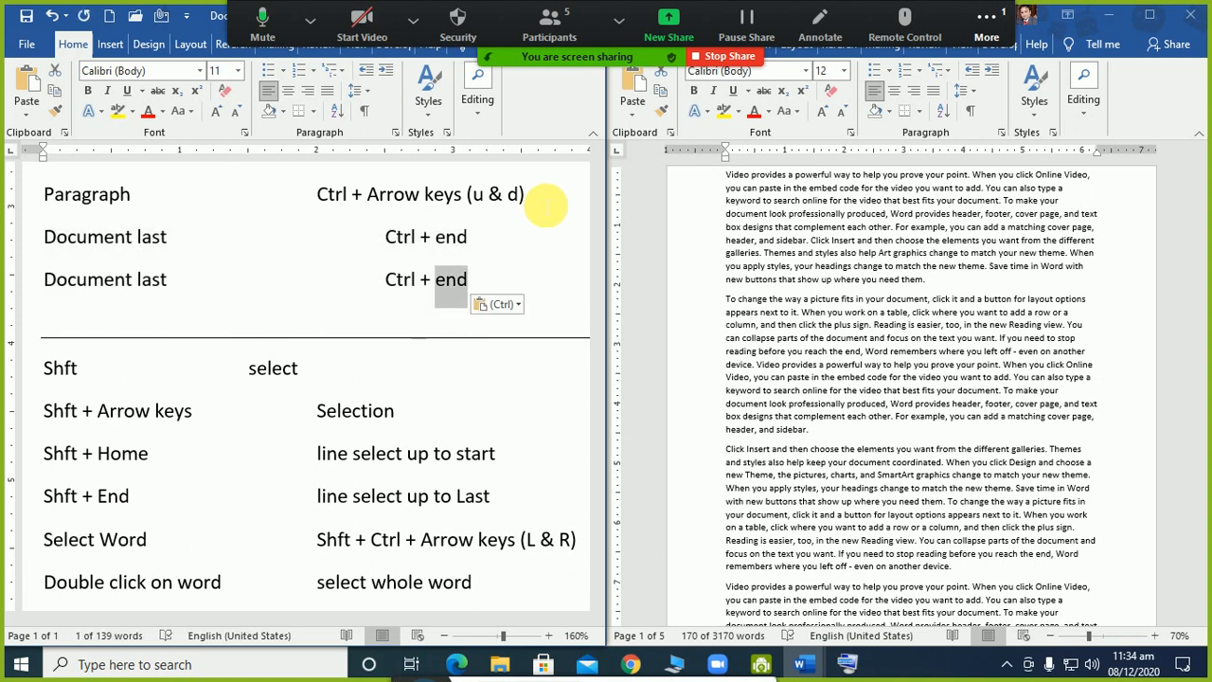
pyautogui.press('BackSpace')
pyautogui.write('home')
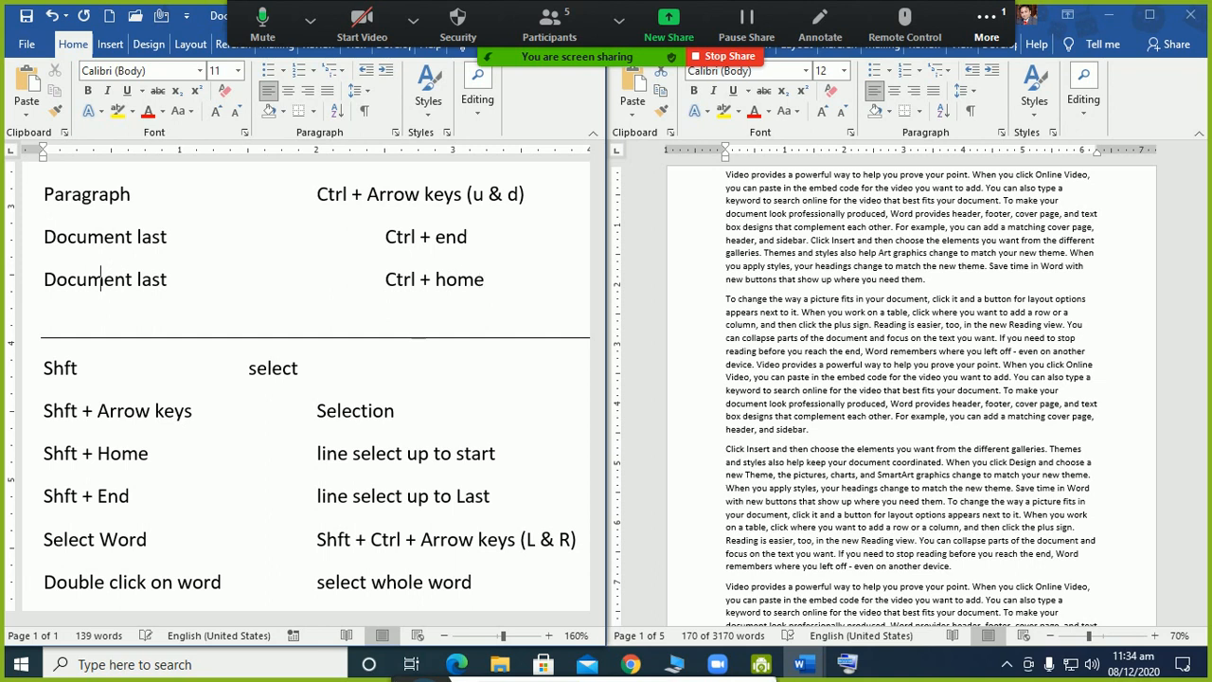
# - Change the label of the "Ctrl + home" row to "Document start"
pyautogui.press('Right')
pyautogui.press('Right')
pyautogui.press('Right')
pyautogui.press('Right')
pyautogui.press('Right')
pyautogui.press('Right')
pyautogui.press('Right')
pyautogui.press('Right')
pyautogui.press('Delete')
pyautogui.press('Delete')
pyautogui.press('Delete')
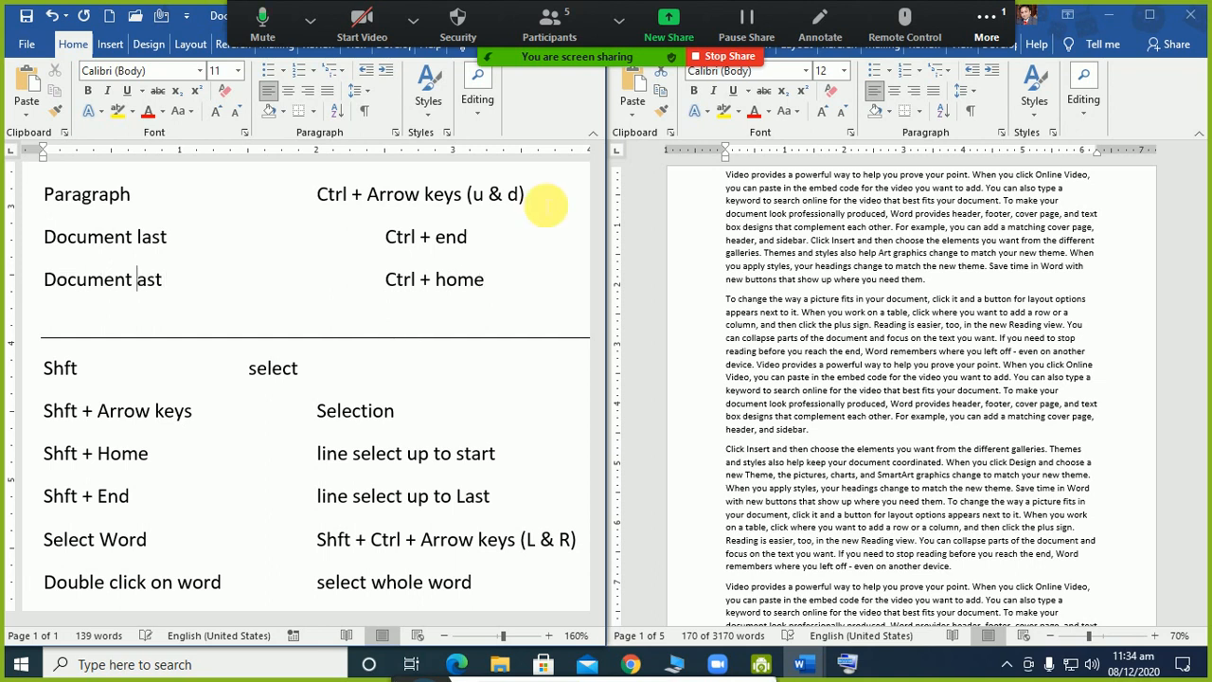
pyautogui.press('Delete')
pyautogui.write('end')
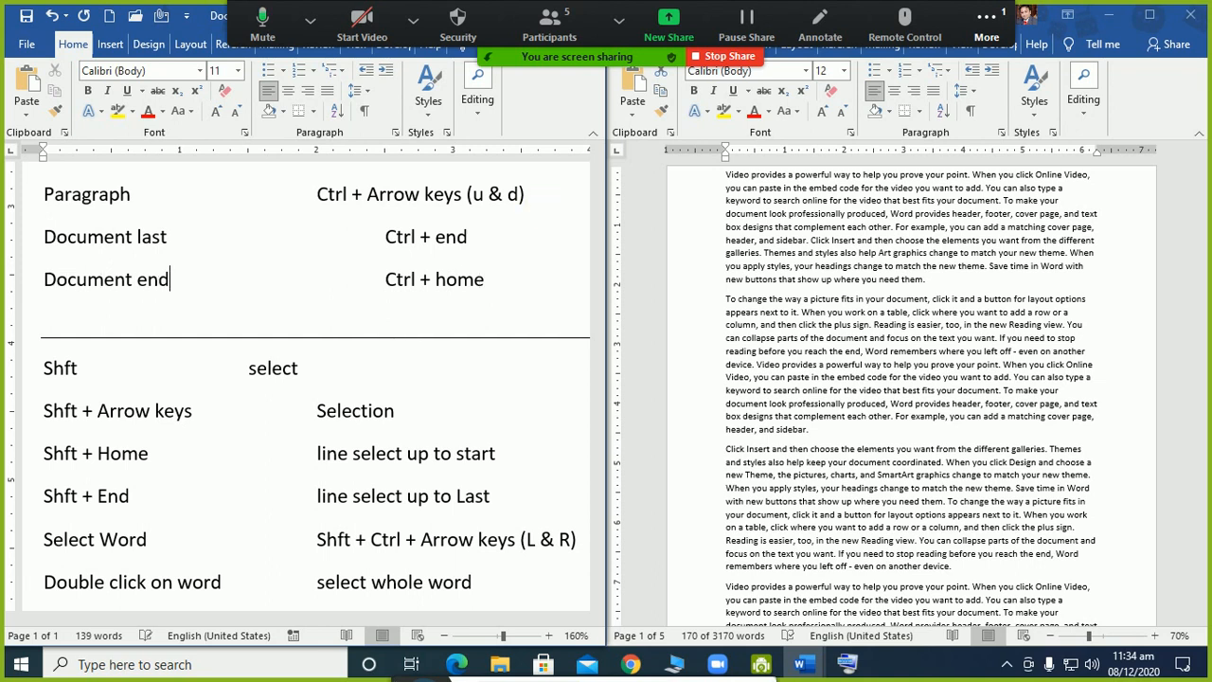
pyautogui.press('BackSpace')
pyautogui.press('BackSpace')
pyautogui.press('BackSpace')
pyautogui.write('ho')
pyautogui.press('BackSpace')
pyautogui.press('BackSpace')
pyautogui.write('start')
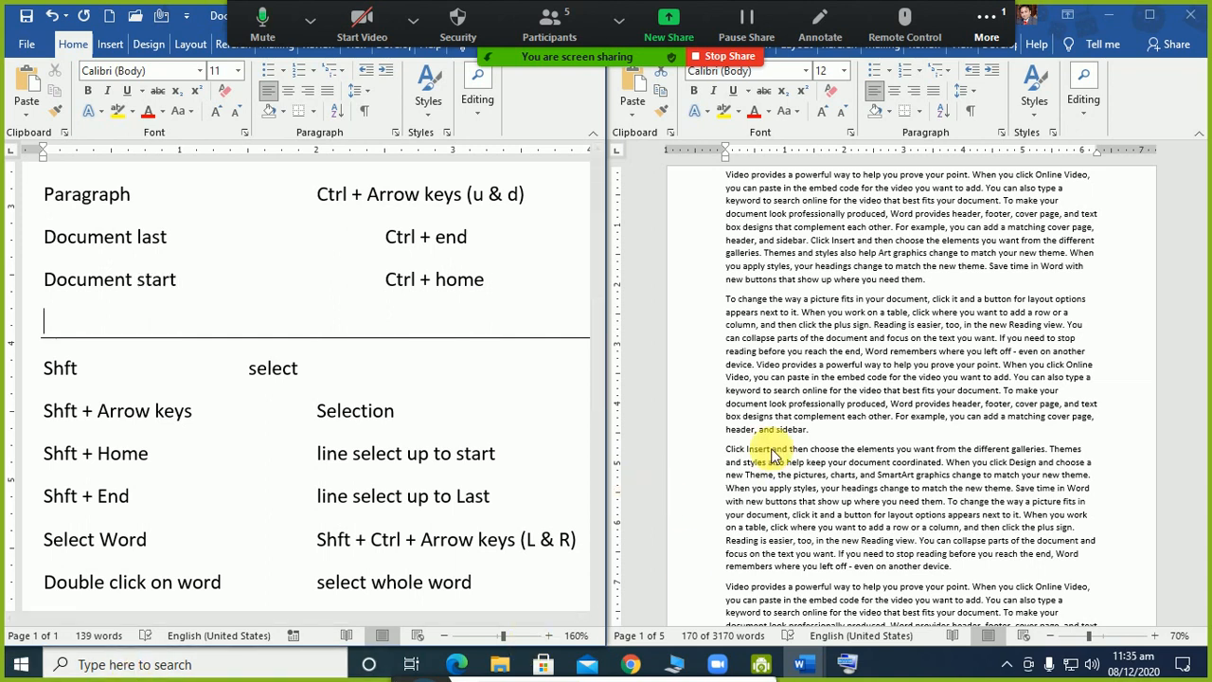
# - In the sample document, jump from the middle of the second paragraph to the document's end and back to its start
pyautogui.click(865, 323)
pyautogui.click(876, 365)
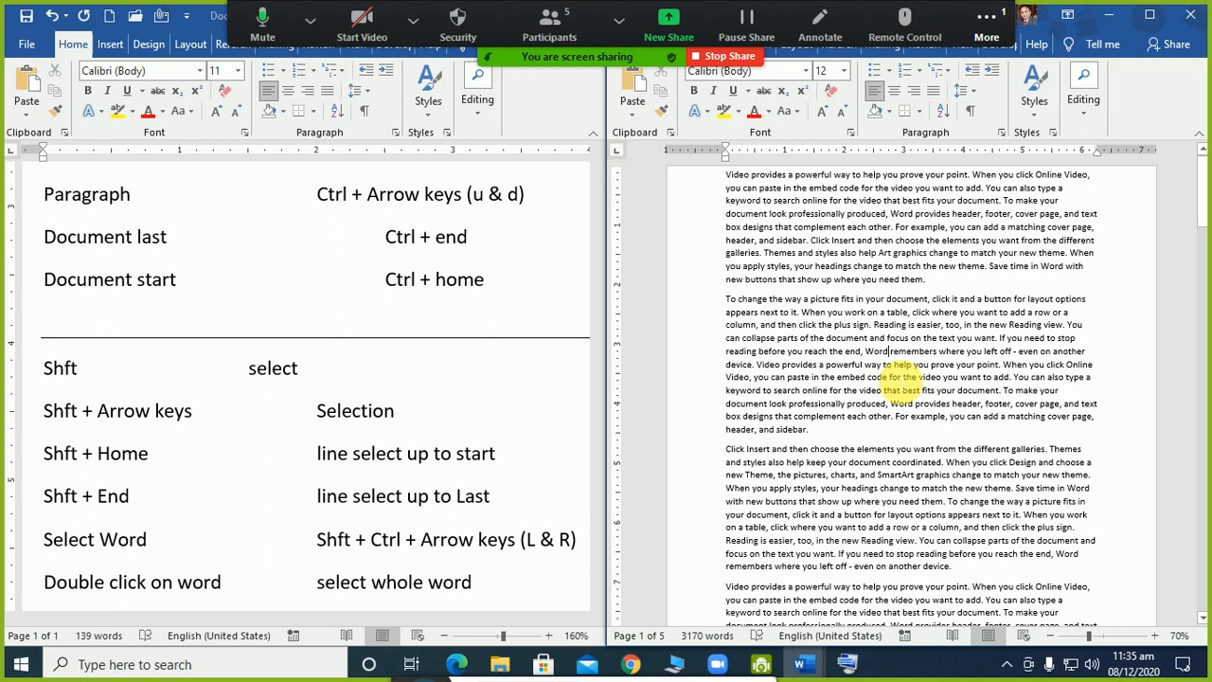
pyautogui.hotkey('ctrl', 'End')
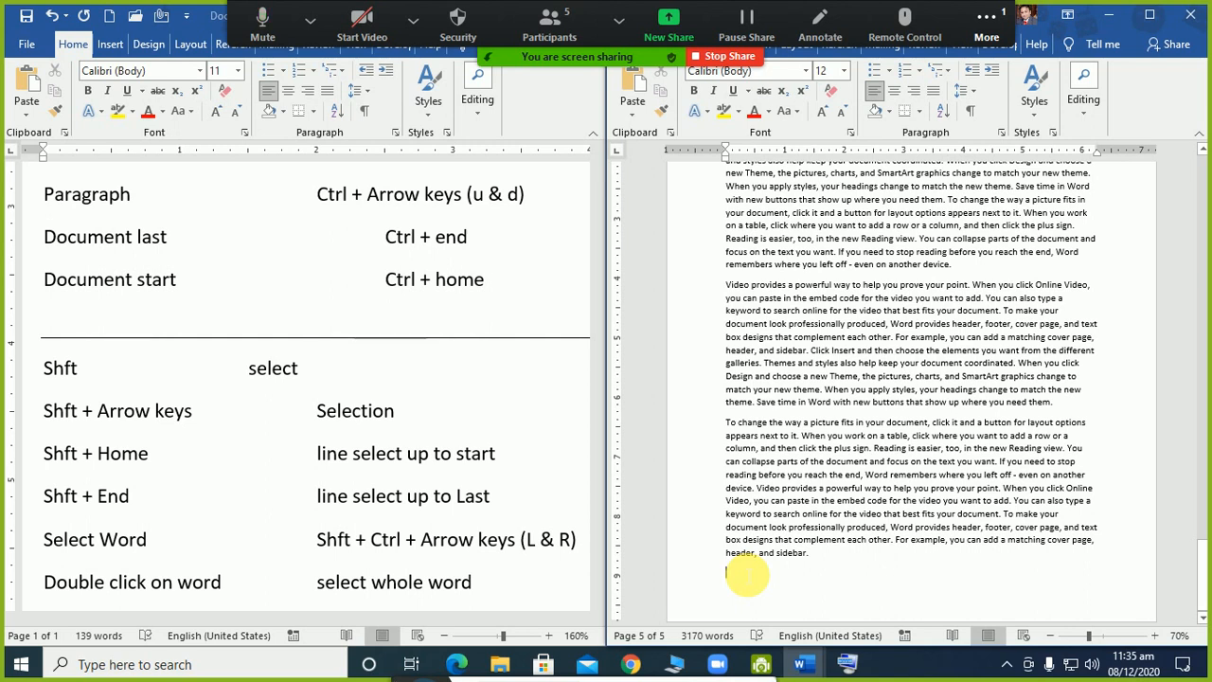
pyautogui.hotkey('ctrl', 'Home')
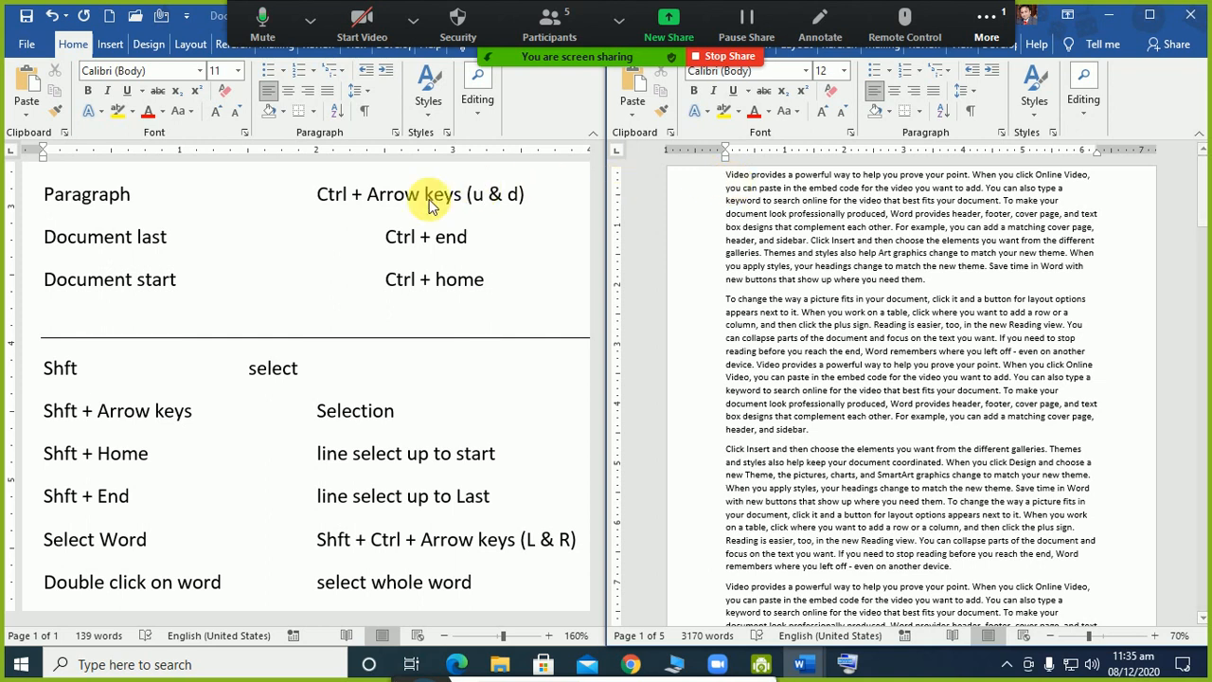
# - Copy the "Document last" and "Document start" rows and paste them below the "Paragraph select down" row
pyautogui.click(414, 238)
pyautogui.moveTo(384, 237); pyautogui.dragTo(478, 237)
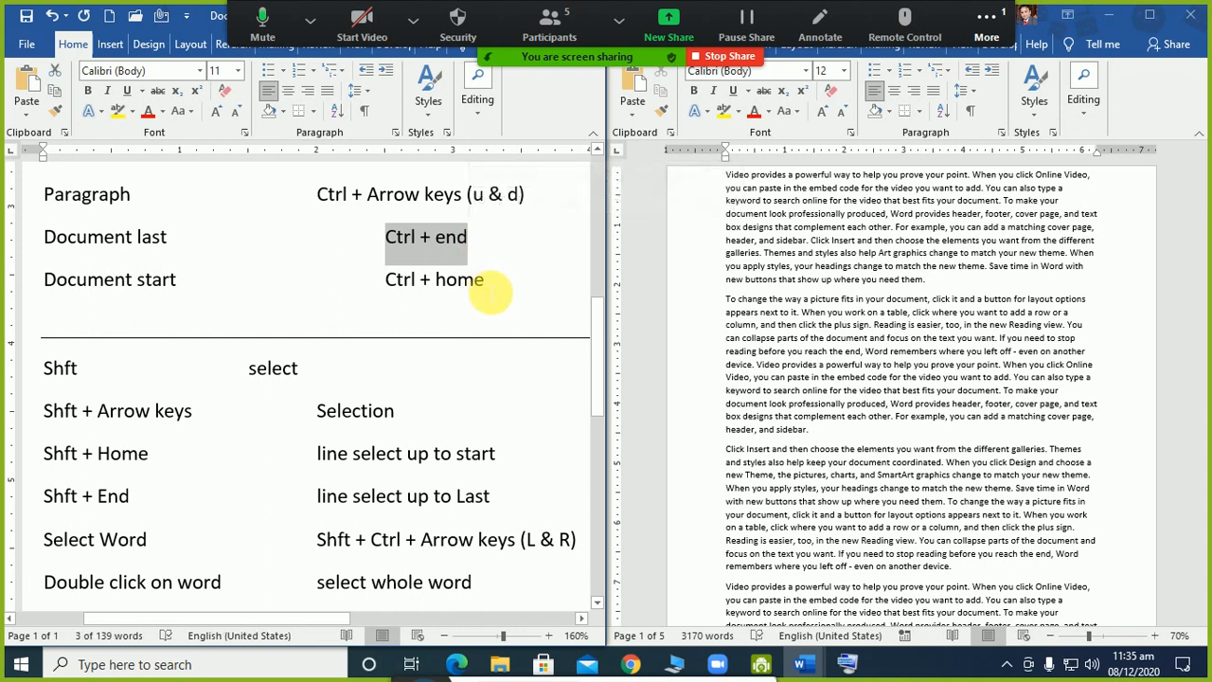
pyautogui.moveTo(485, 279); pyautogui.dragTo(46, 236)
pyautogui.hotkey('ctrl', 'c')
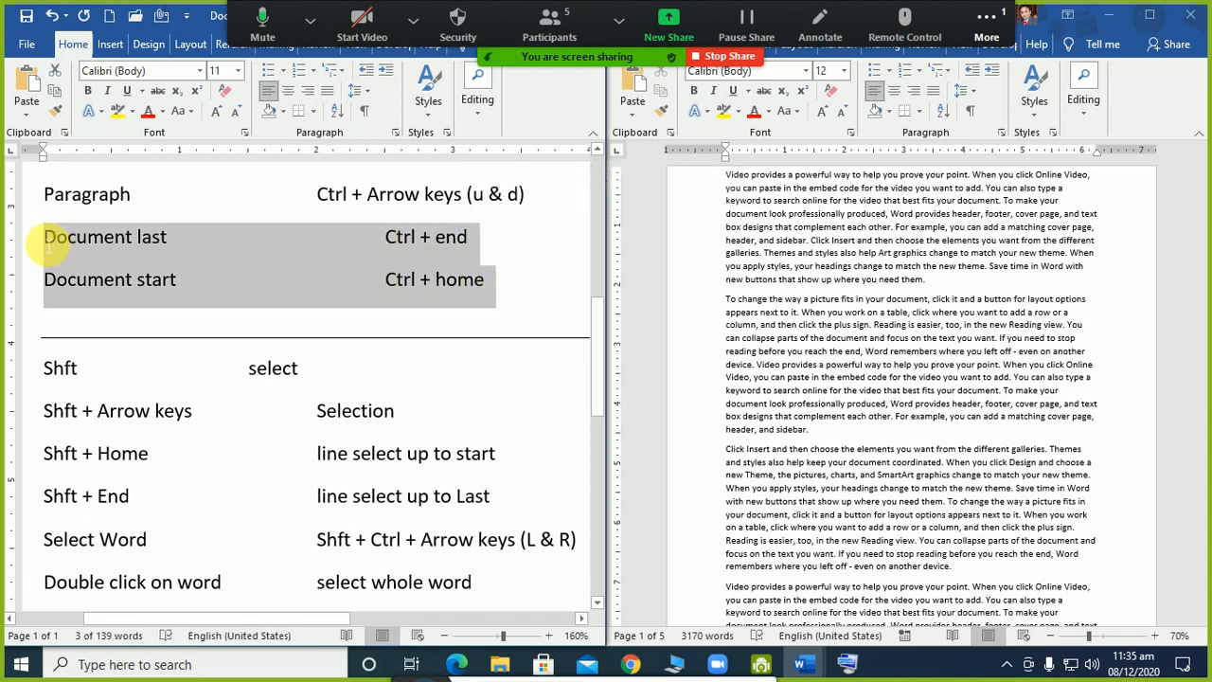
pyautogui.scroll(-3, 217, 397)
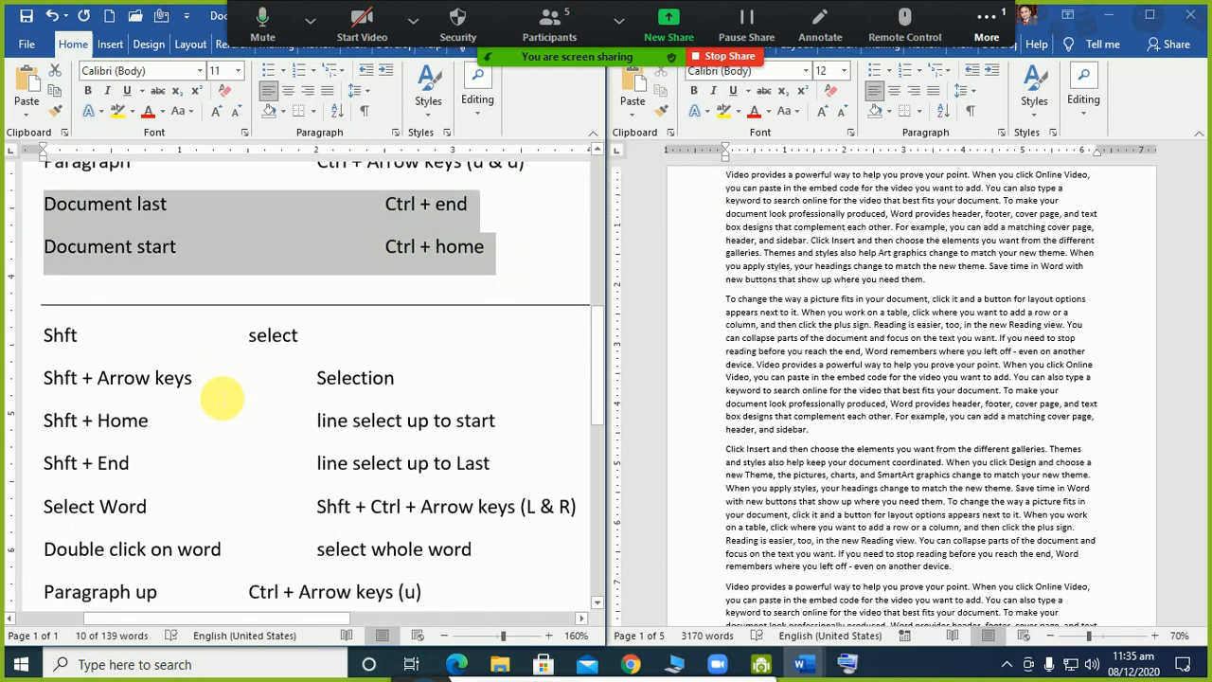
pyautogui.scroll(-1, 220, 396)
pyautogui.click(158, 392)
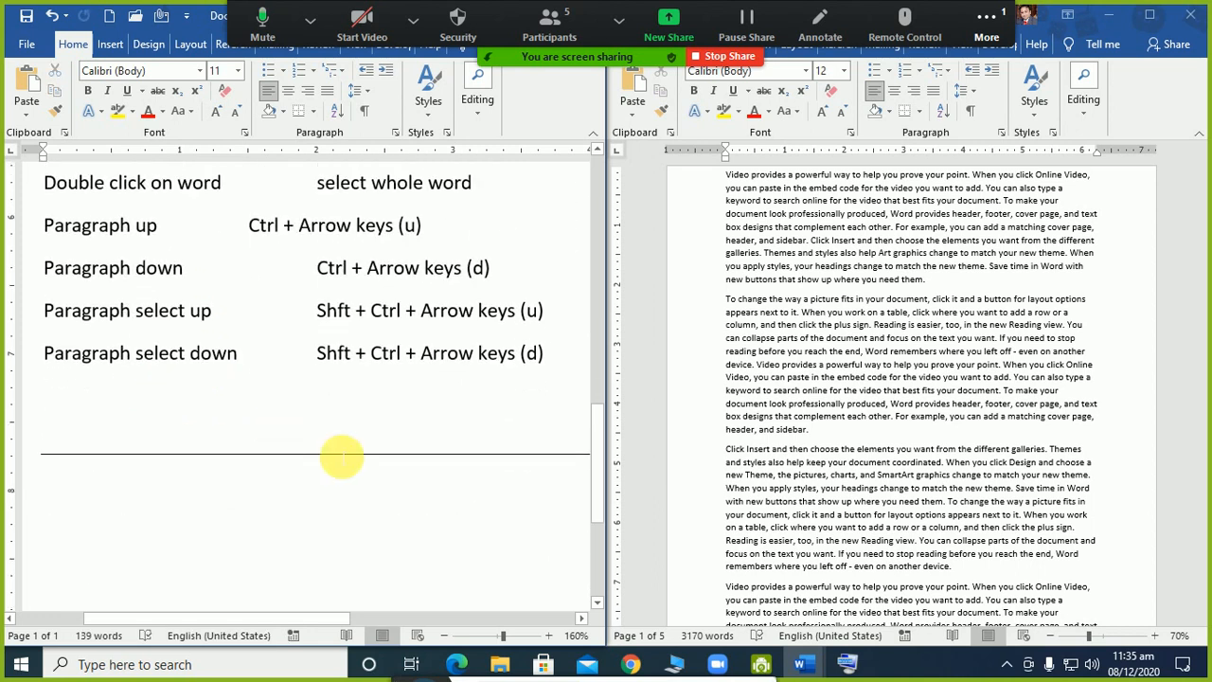
pyautogui.hotkey('ctrl', 'v')
# - Insert "select up to" after "Document" in the labels of both pasted rows
pyautogui.press('Up')
pyautogui.press('Up')
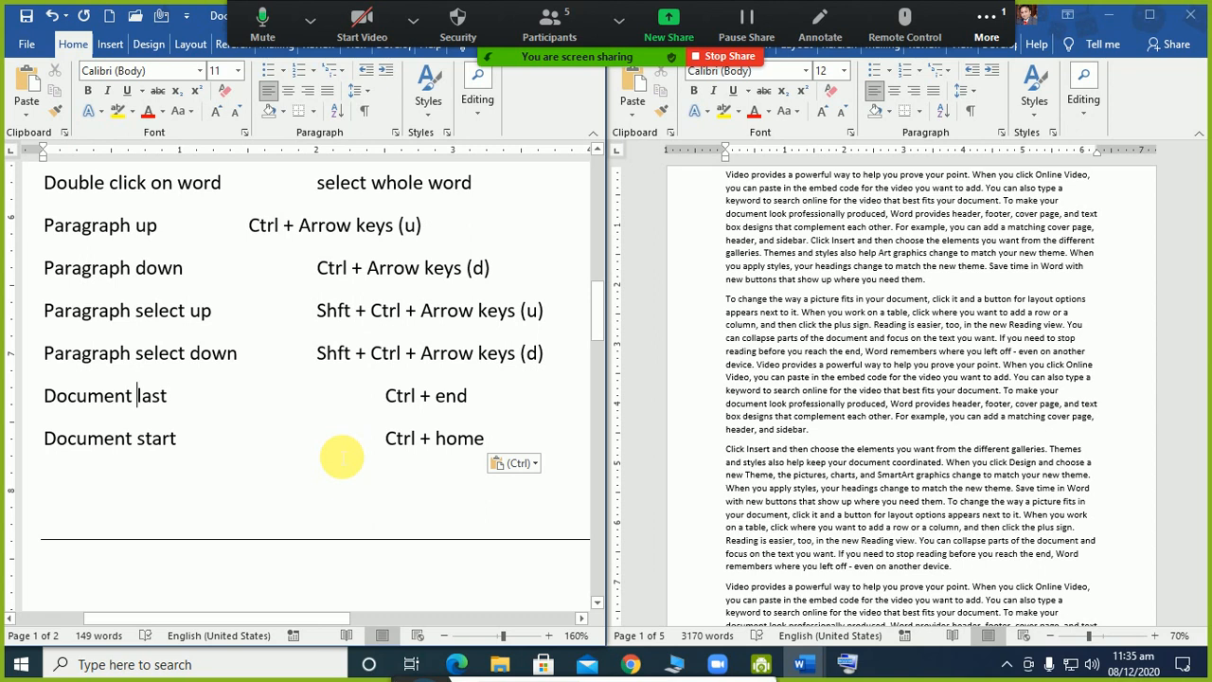
pyautogui.hotkey('ctrl', 'Right')
pyautogui.write('select up t')
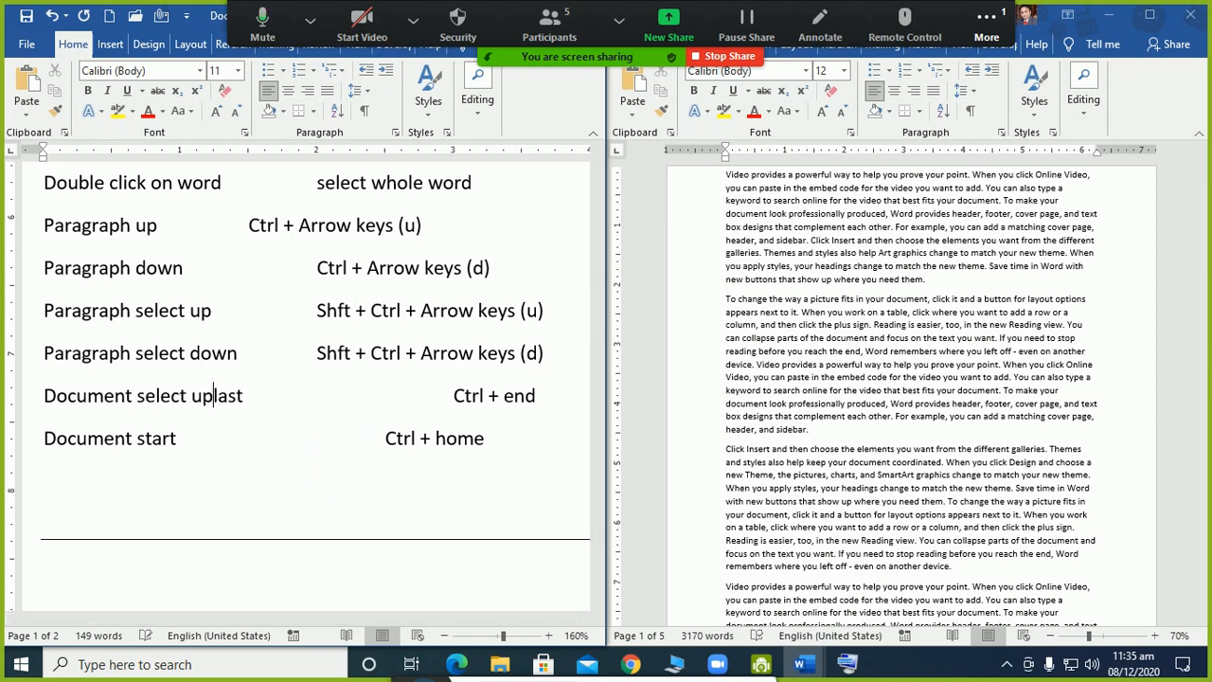
pyautogui.write('o')
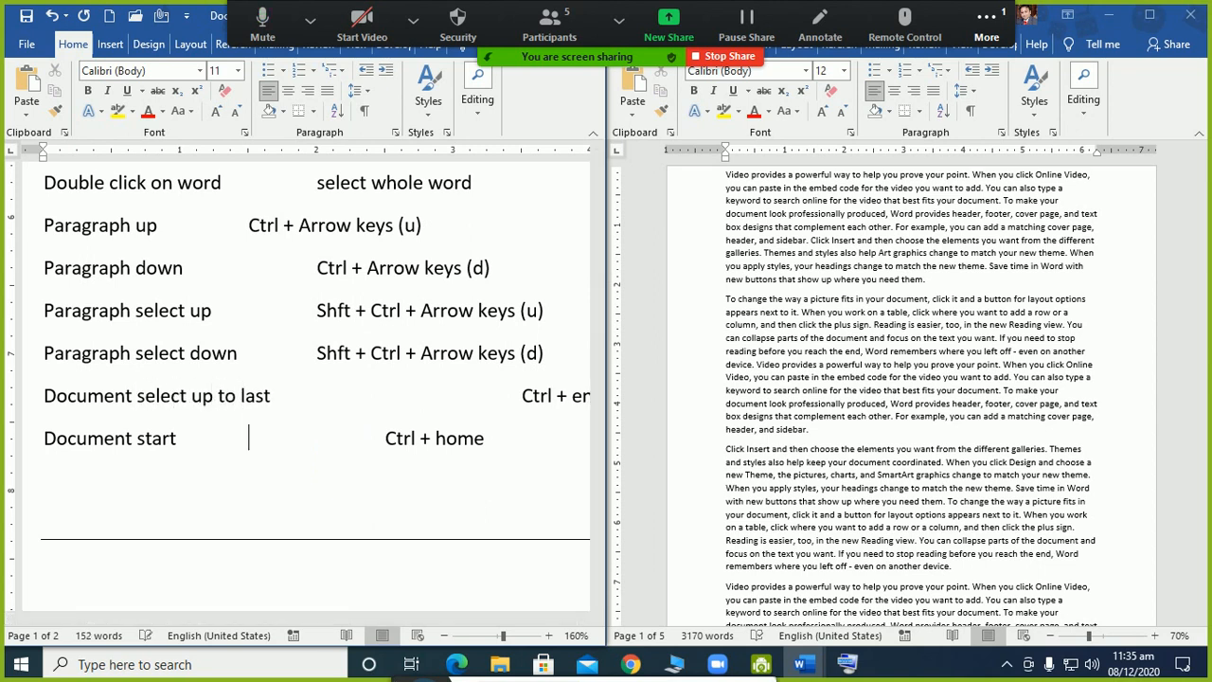
pyautogui.click(342, 458)
pyautogui.write('select up ')
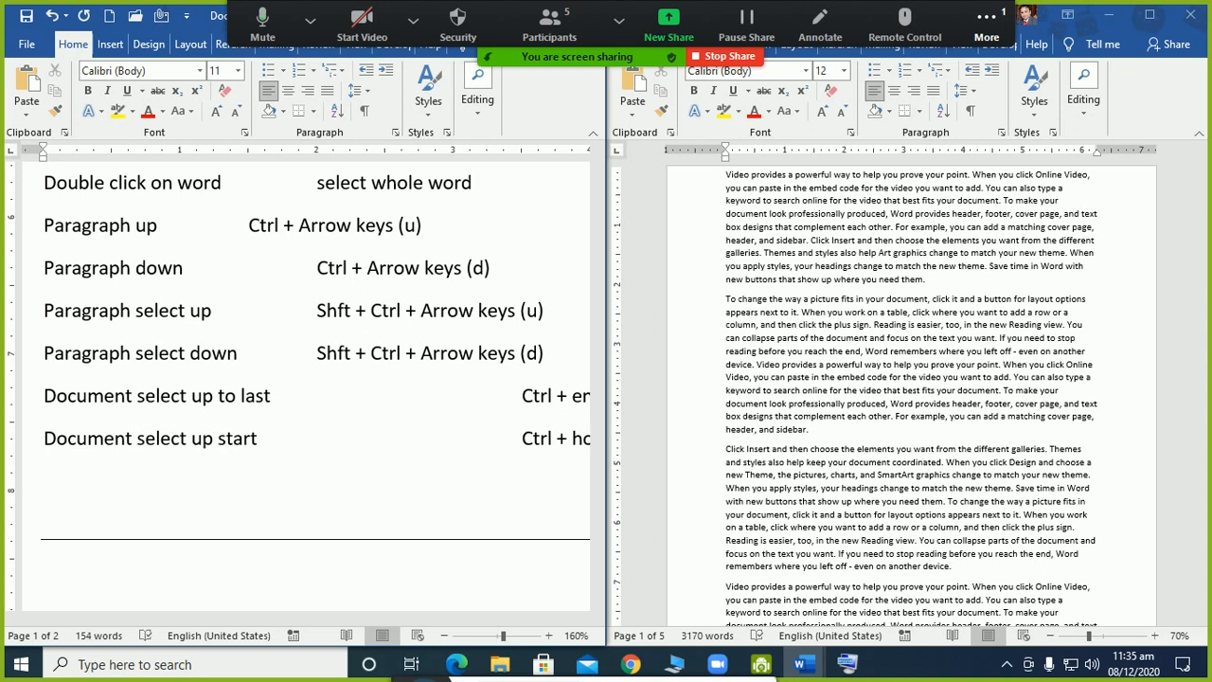
pyautogui.write('to')
# - In the "Document select up to last" row, remove the extra tabs before the shortcut and insert "+shft" after "Ctrl"
pyautogui.press('Up')
pyautogui.press('Right')
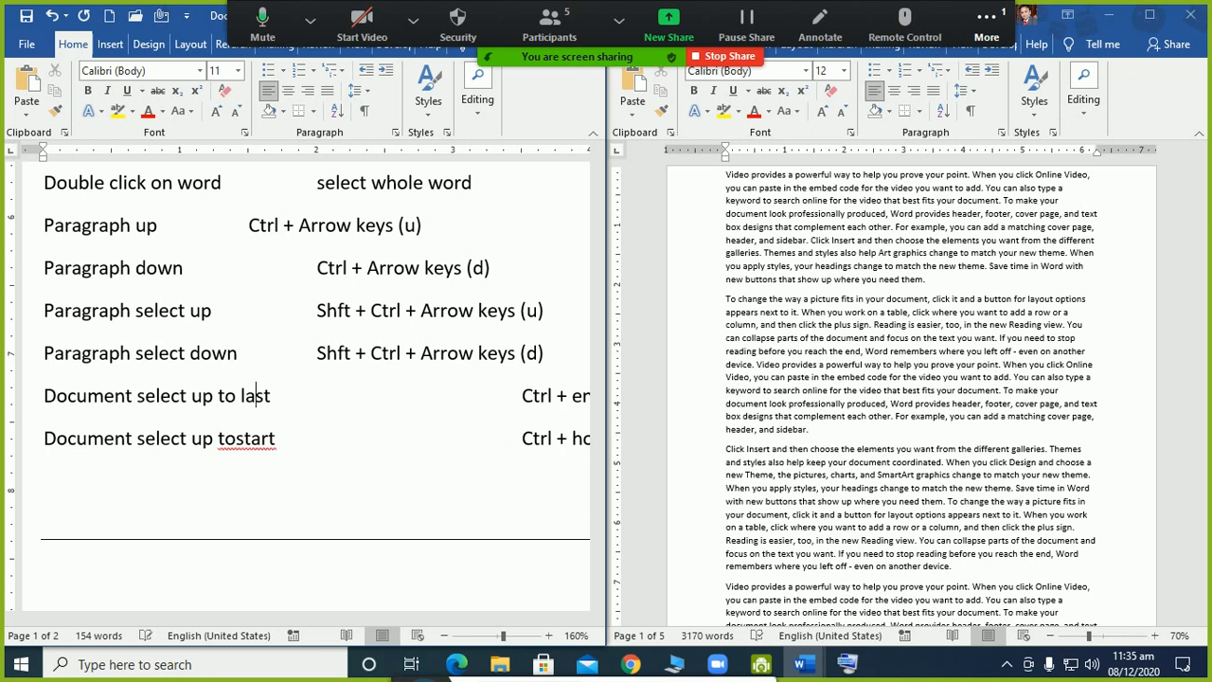
pyautogui.press('Right')
pyautogui.press('Right')
pyautogui.press('Delete')
pyautogui.press('Delete')
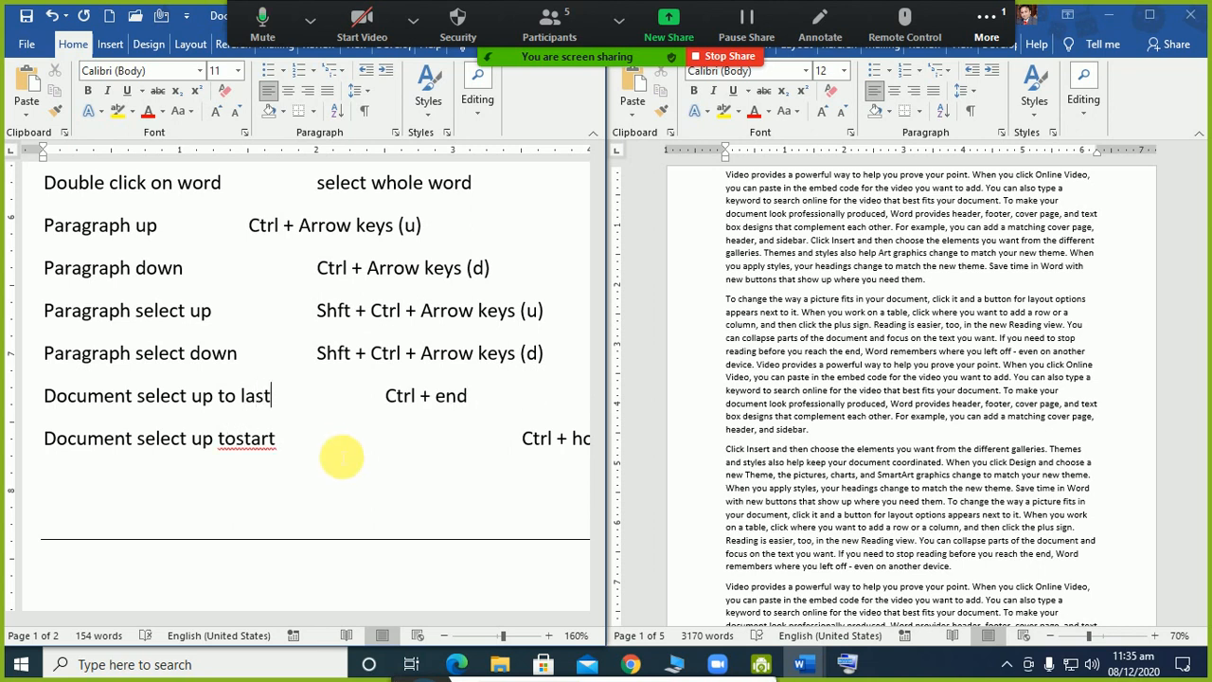
pyautogui.press('Right')
pyautogui.press('Right')
pyautogui.write('+shft')
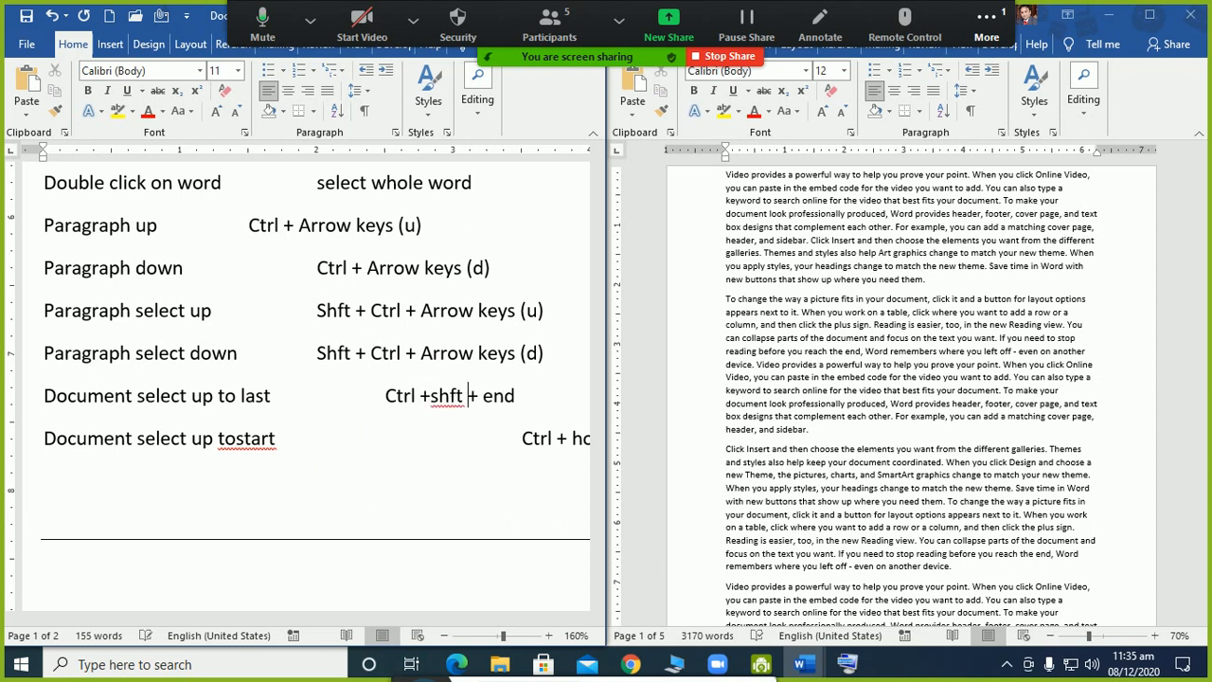
# - Remove the extra tabs before the pasted "Ctrl + home" shortcut and insert "+shft" after its "Ctrl"
pyautogui.press('Delete')
pyautogui.press('BackSpace')
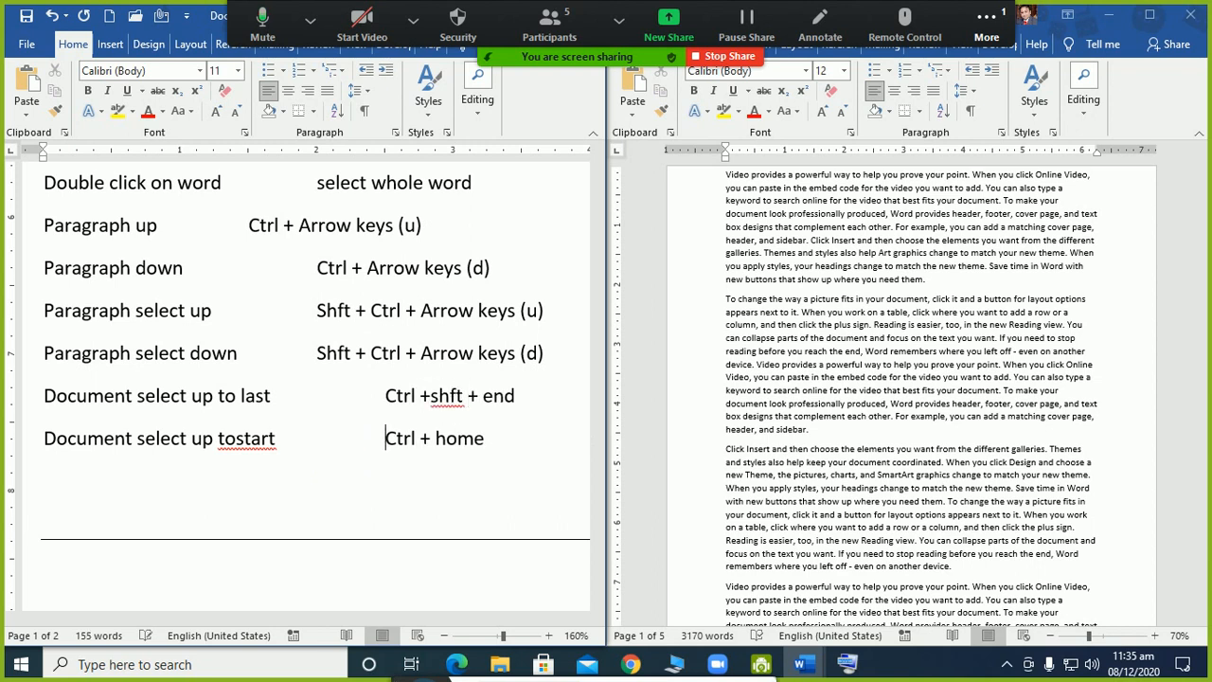
pyautogui.write('+')
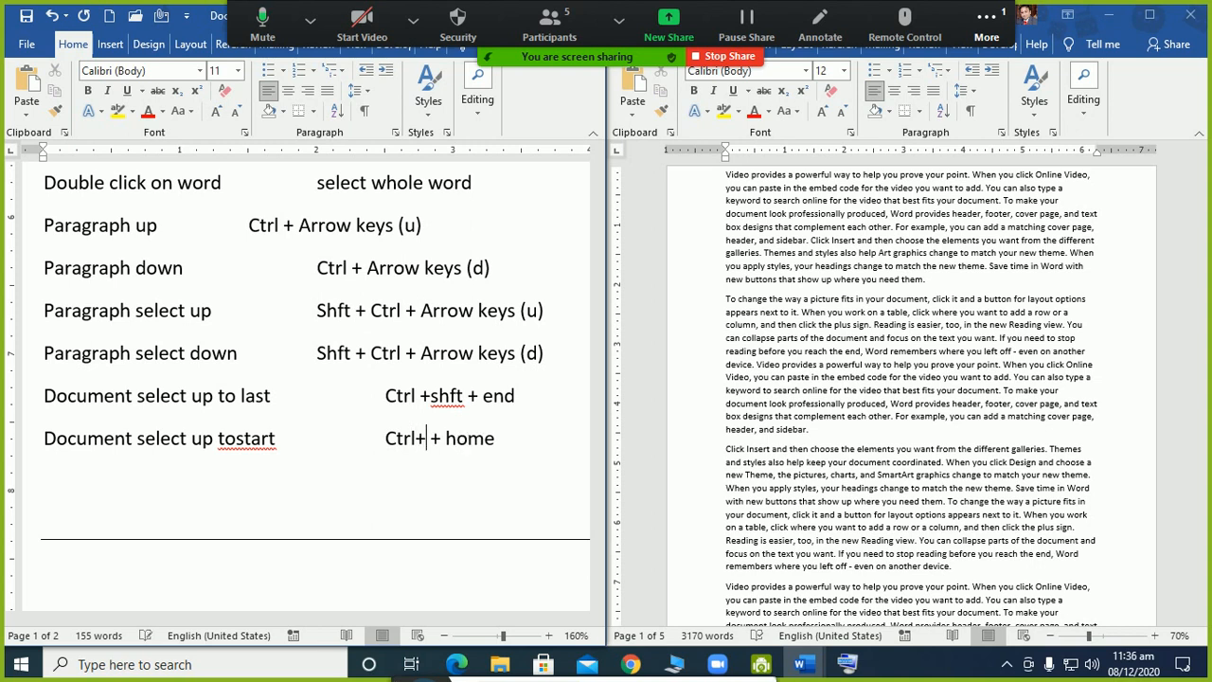
pyautogui.write('shft')
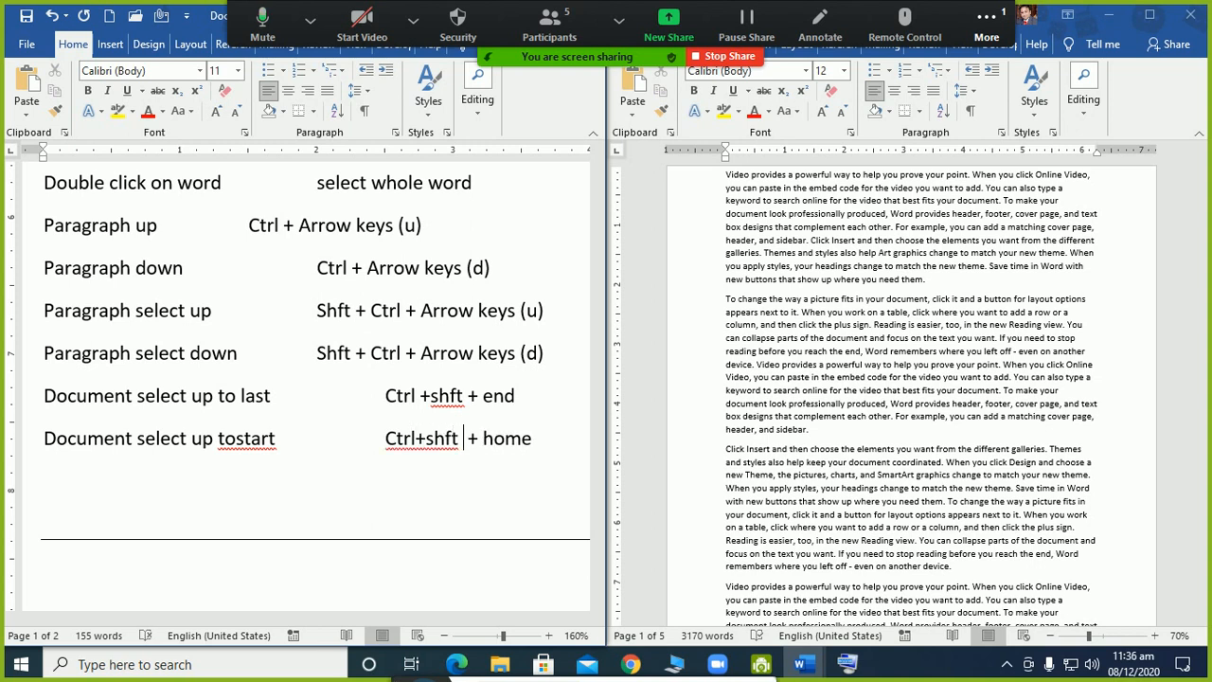
pyautogui.press('Delete')
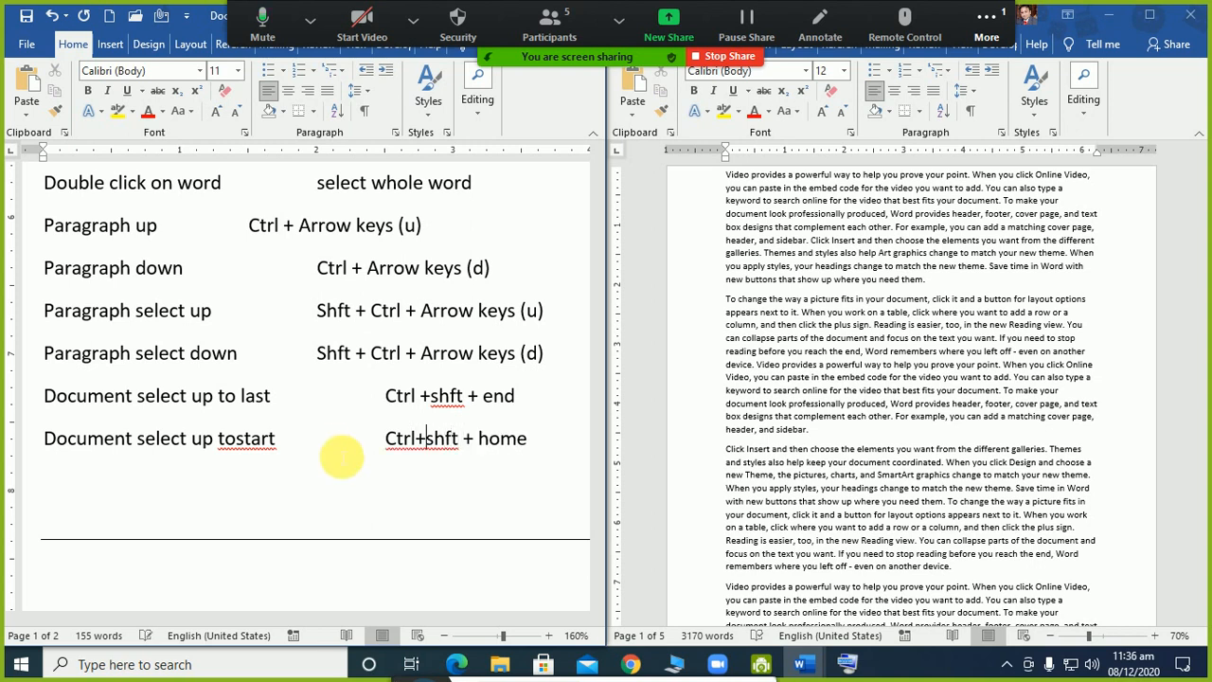
# - Add the missing spaces around the plus signs in both new shortcuts and between "to" and "start"
pyautogui.press('Left')
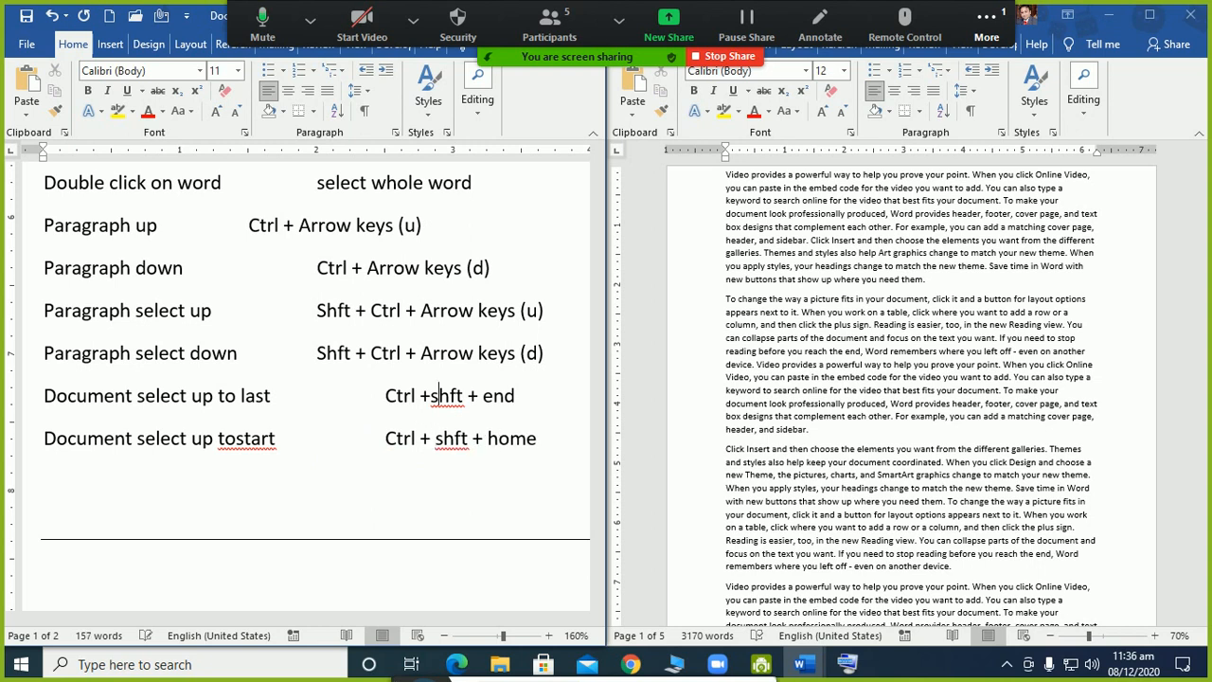
pyautogui.press('Left')
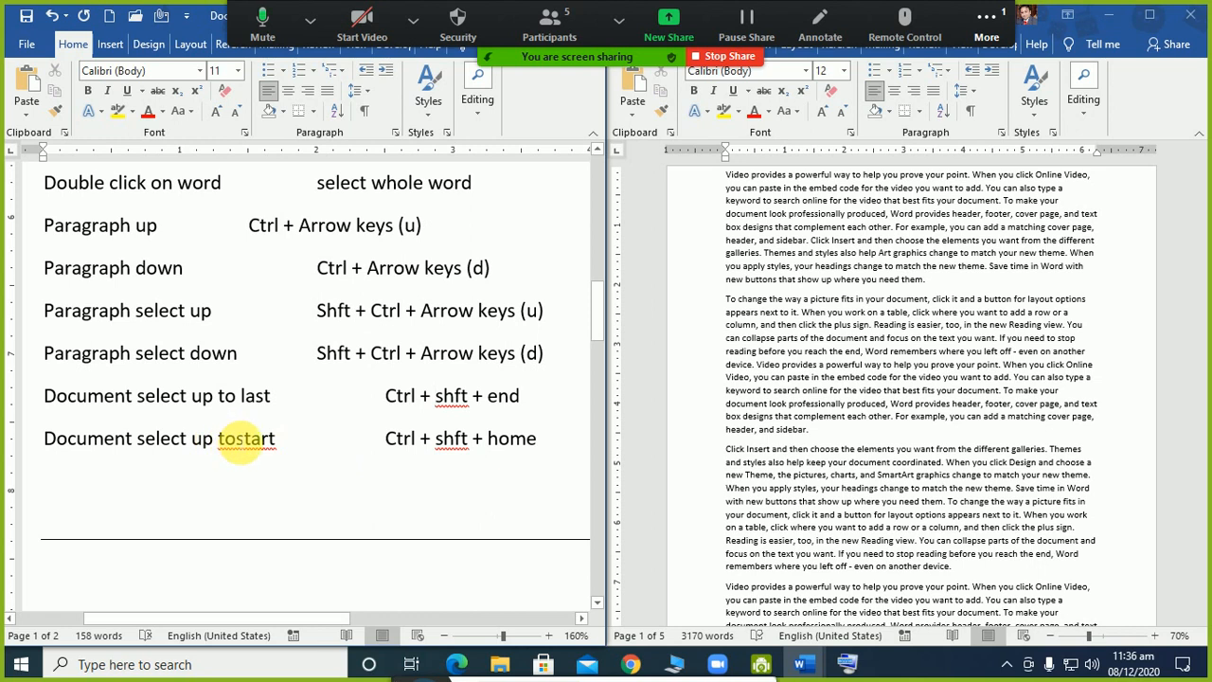
pyautogui.click(241, 438)
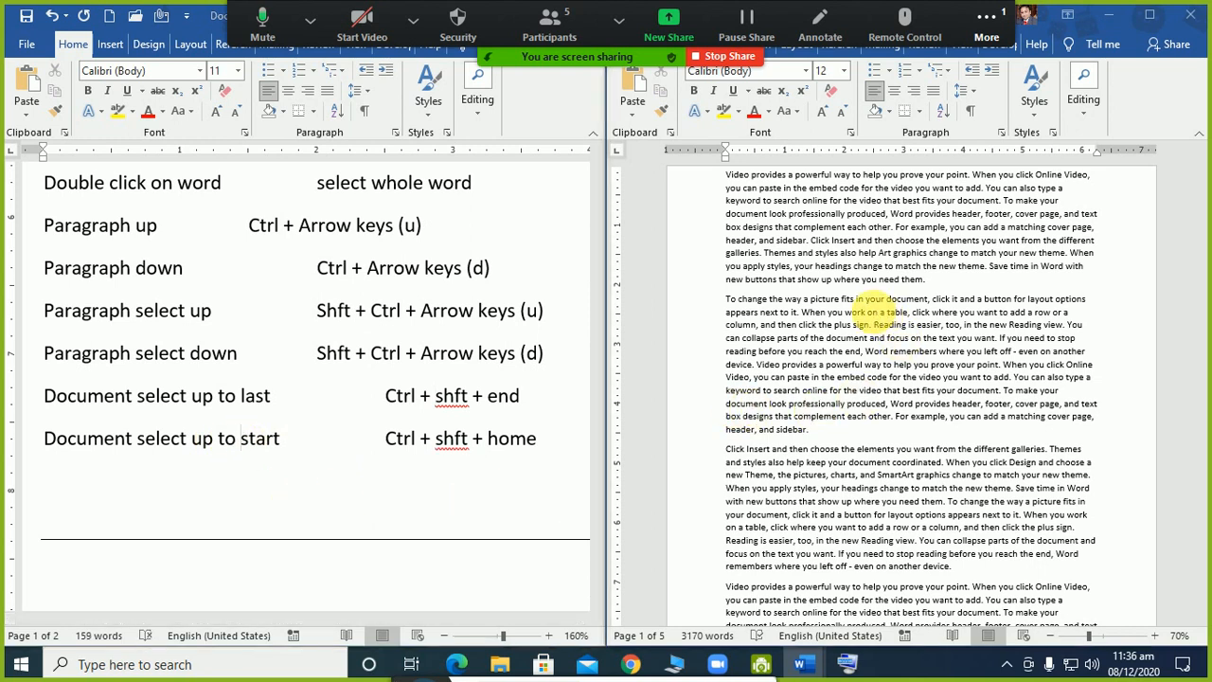
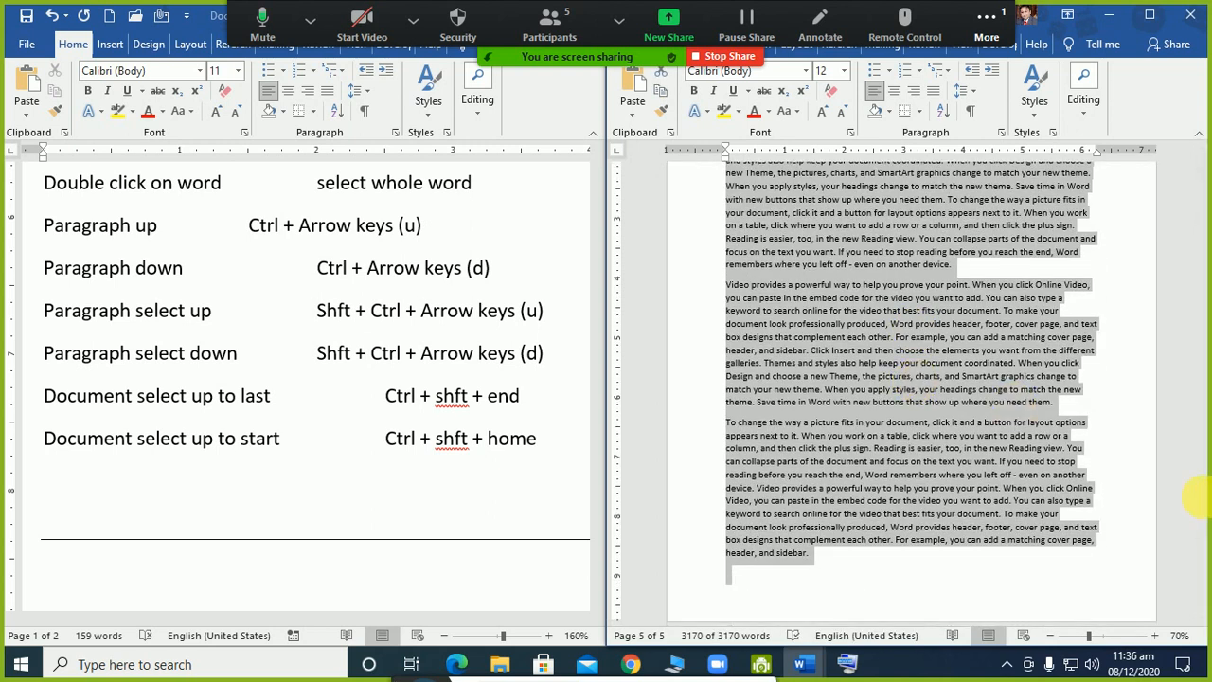
# - In the sample document, select the text from the middle of the second paragraph's third line to the document's end
pyautogui.click(1202, 548)
pyautogui.moveTo(1203, 547); pyautogui.dragTo(1204, 149)
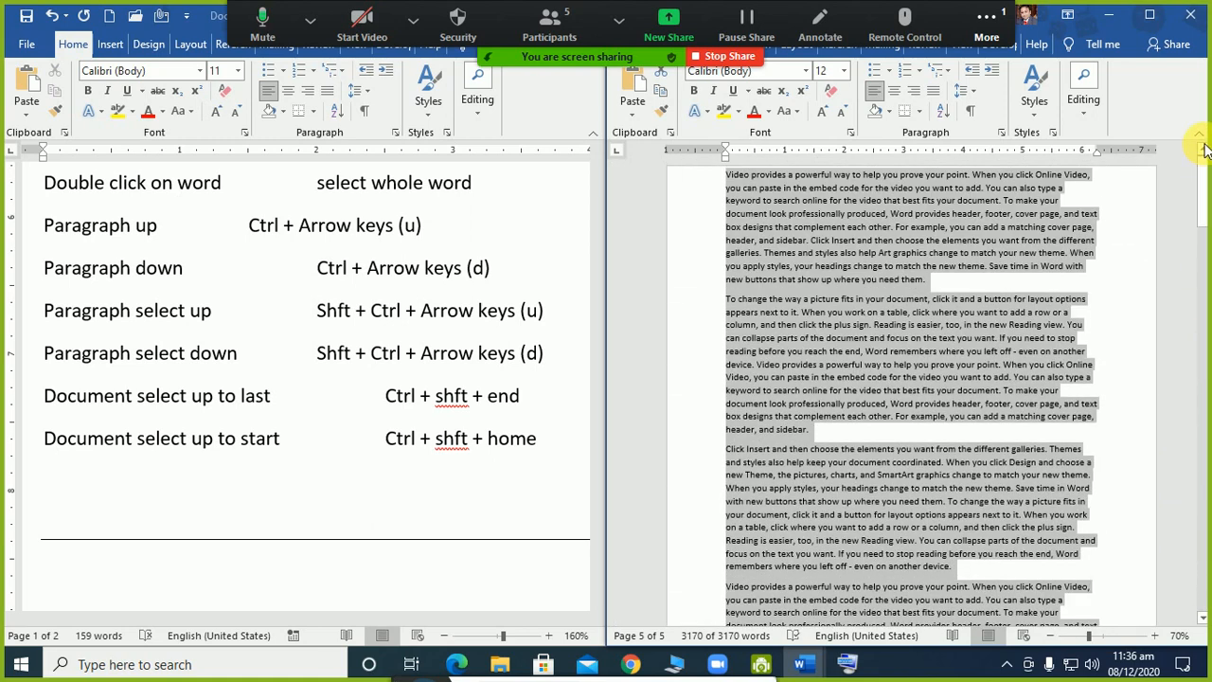
pyautogui.click(915, 331)
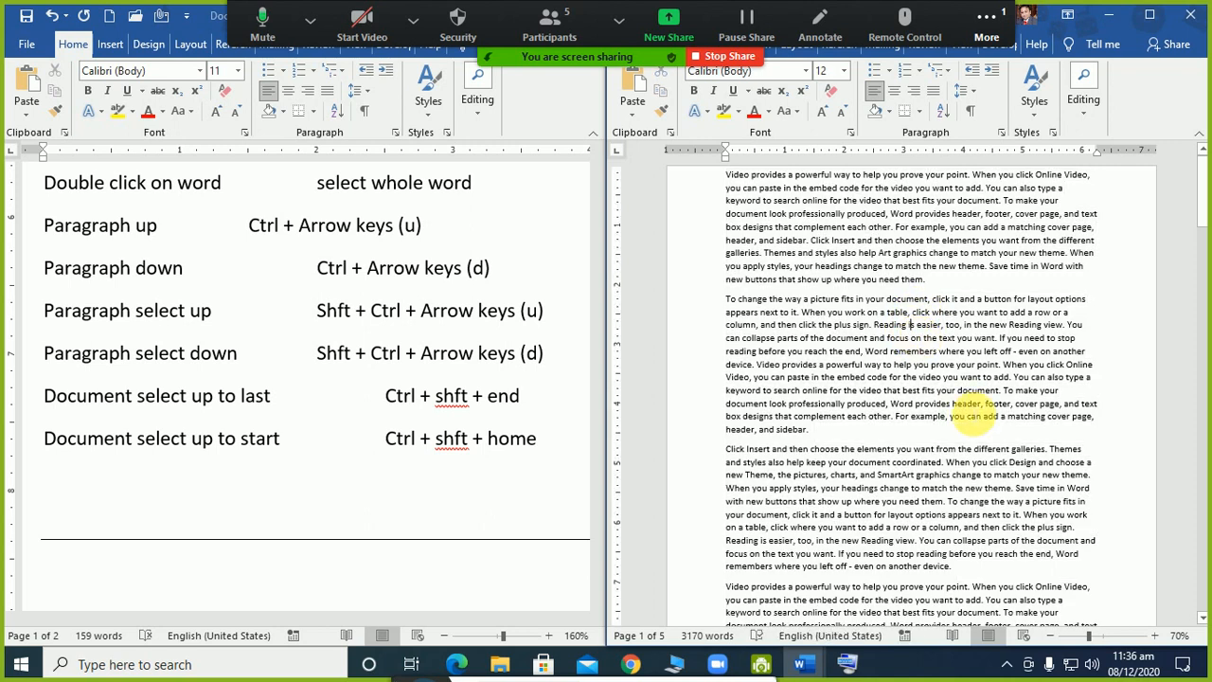
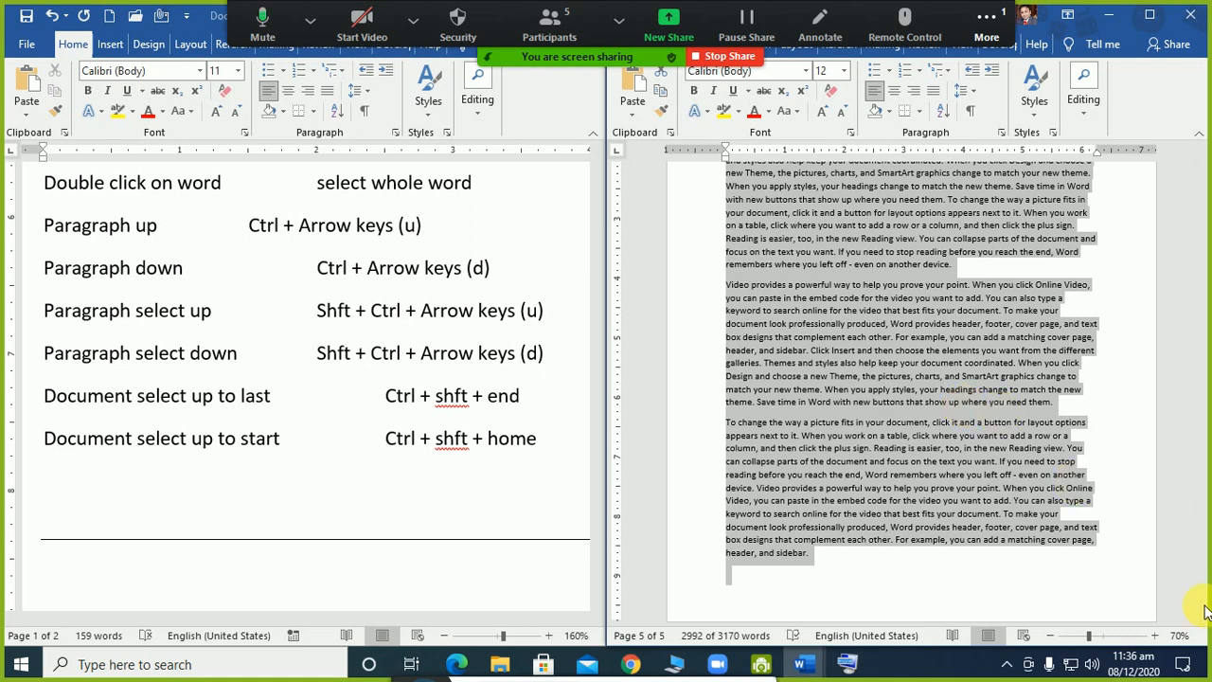
pyautogui.moveTo(1200, 579); pyautogui.dragTo(1208, 213)
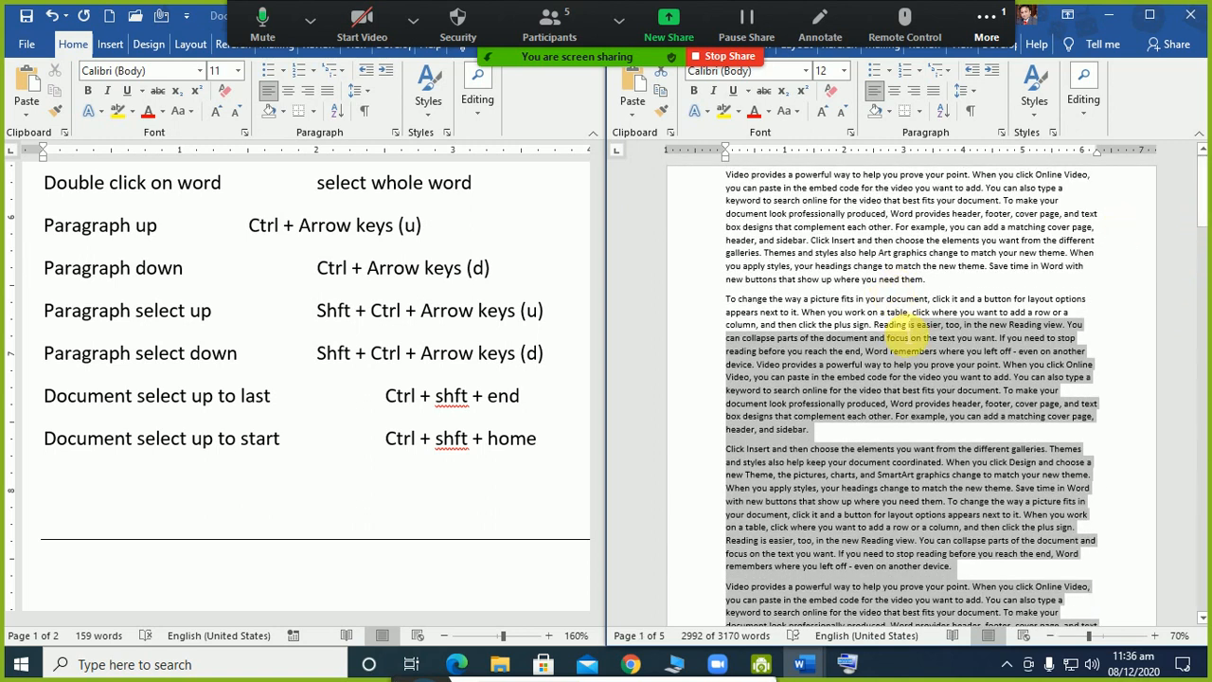
pyautogui.scroll(1, 907, 334)
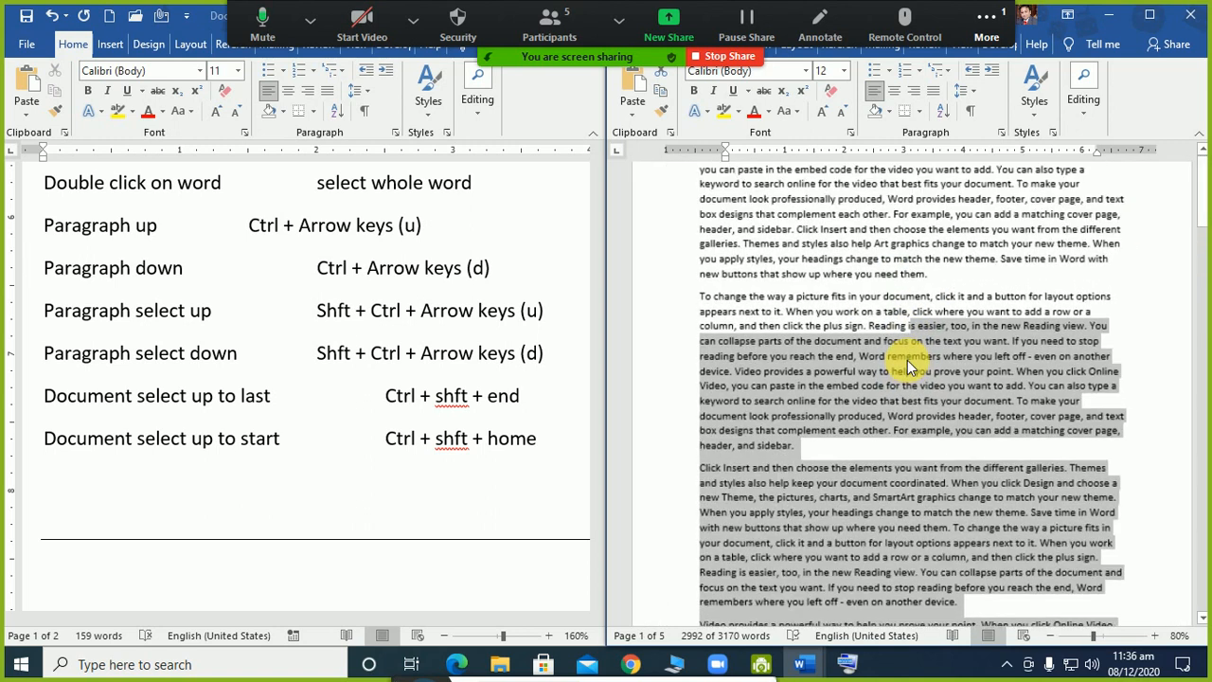
pyautogui.scroll(1, 907, 350)
pyautogui.scroll(1, 907, 366)
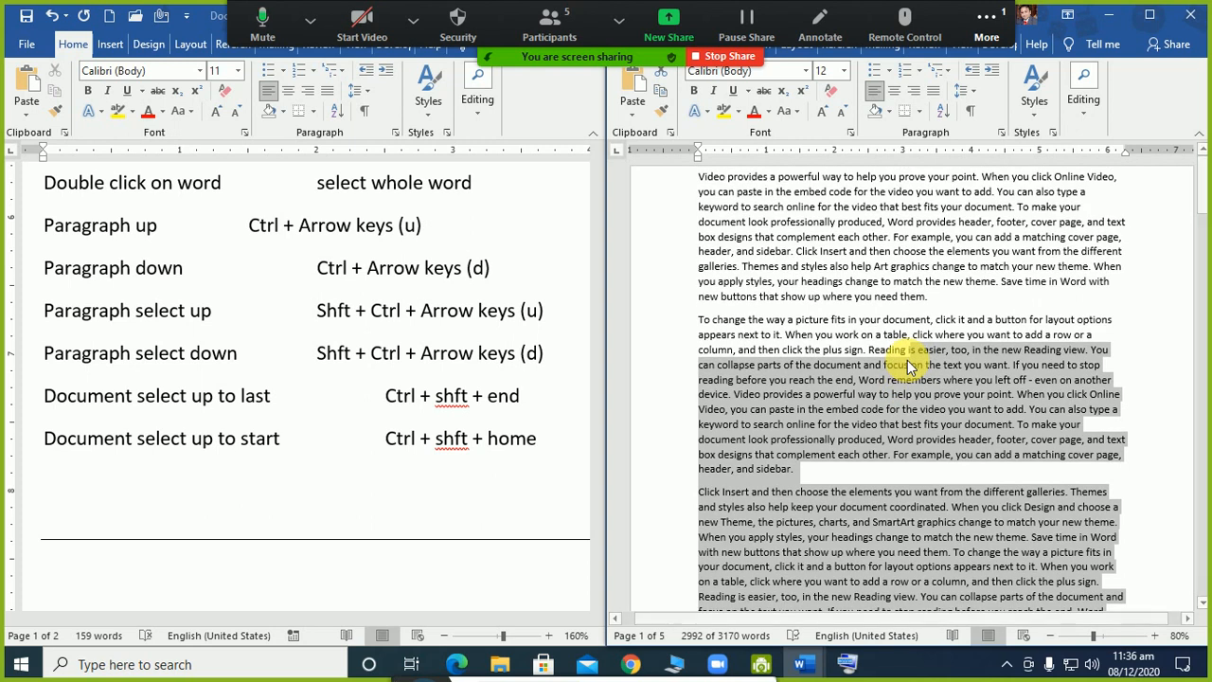
# - Delete the blank lines between the "Document select up to start" row and the horizontal line in the notes
pyautogui.click(470, 496)
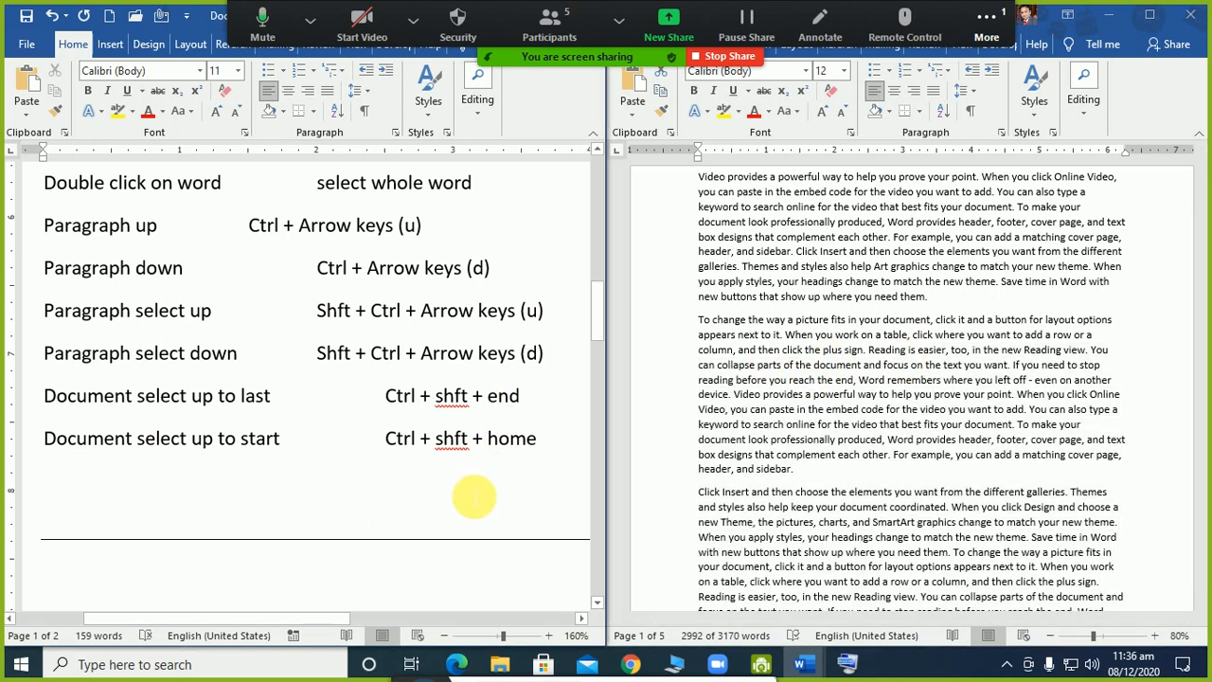
pyautogui.press('Delete')
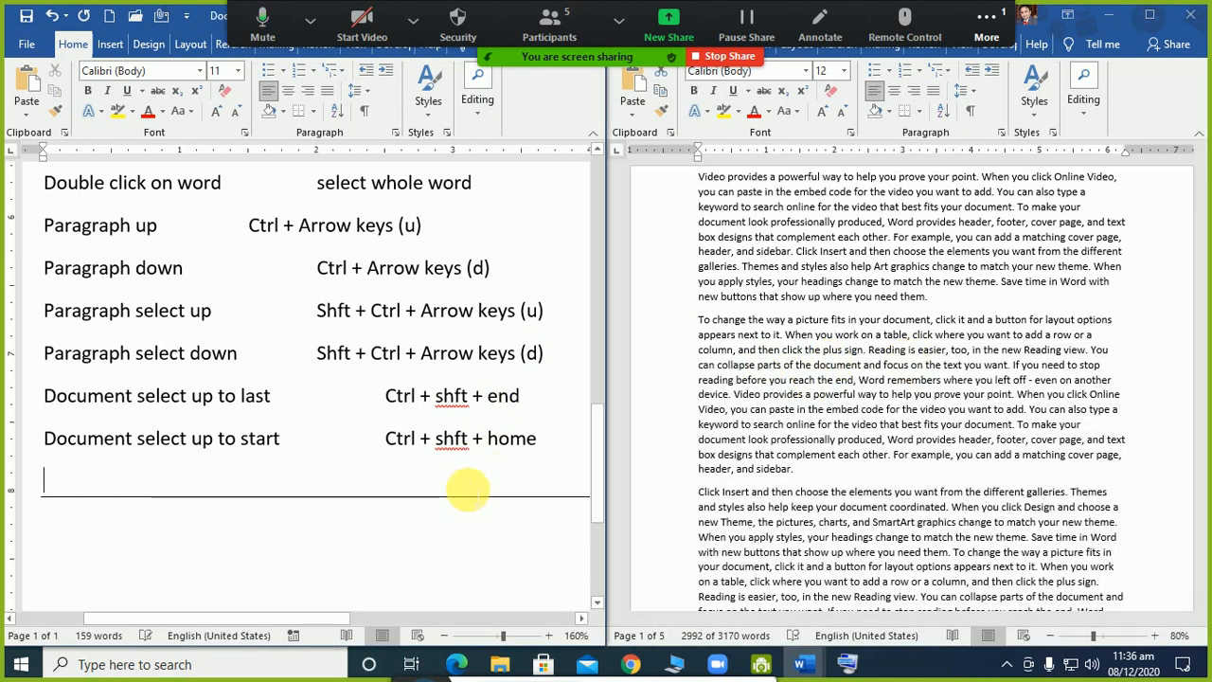
pyautogui.press('Delete')
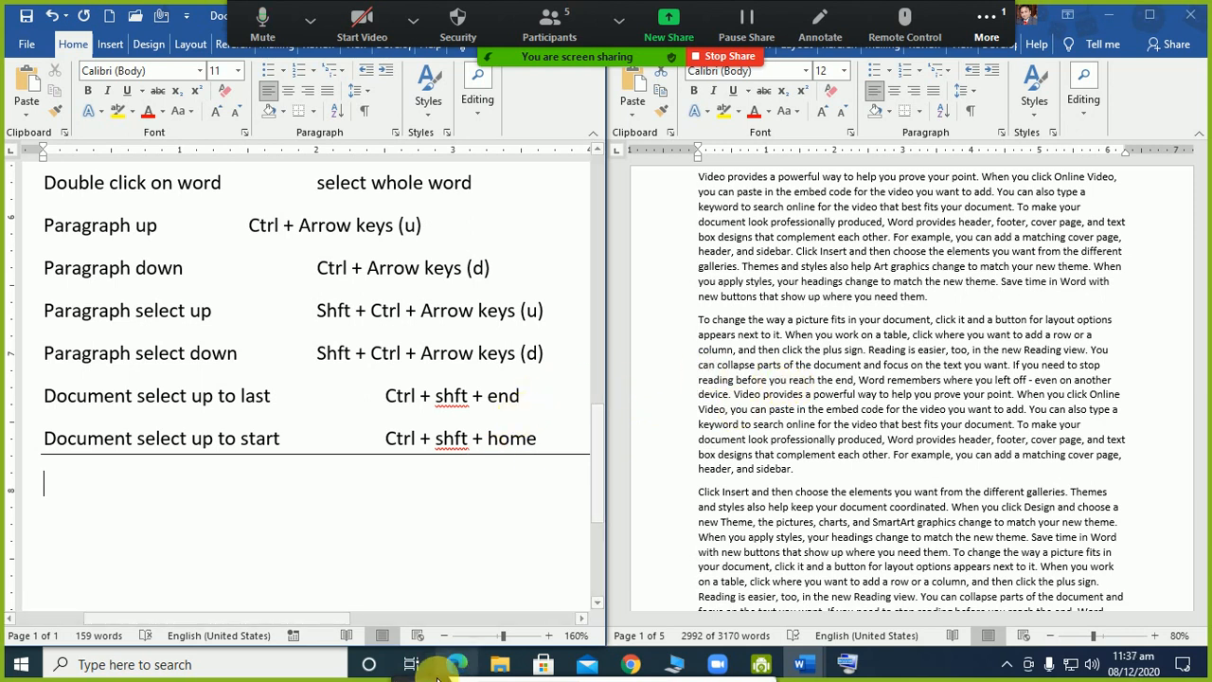
pyautogui.moveTo(405, 676)
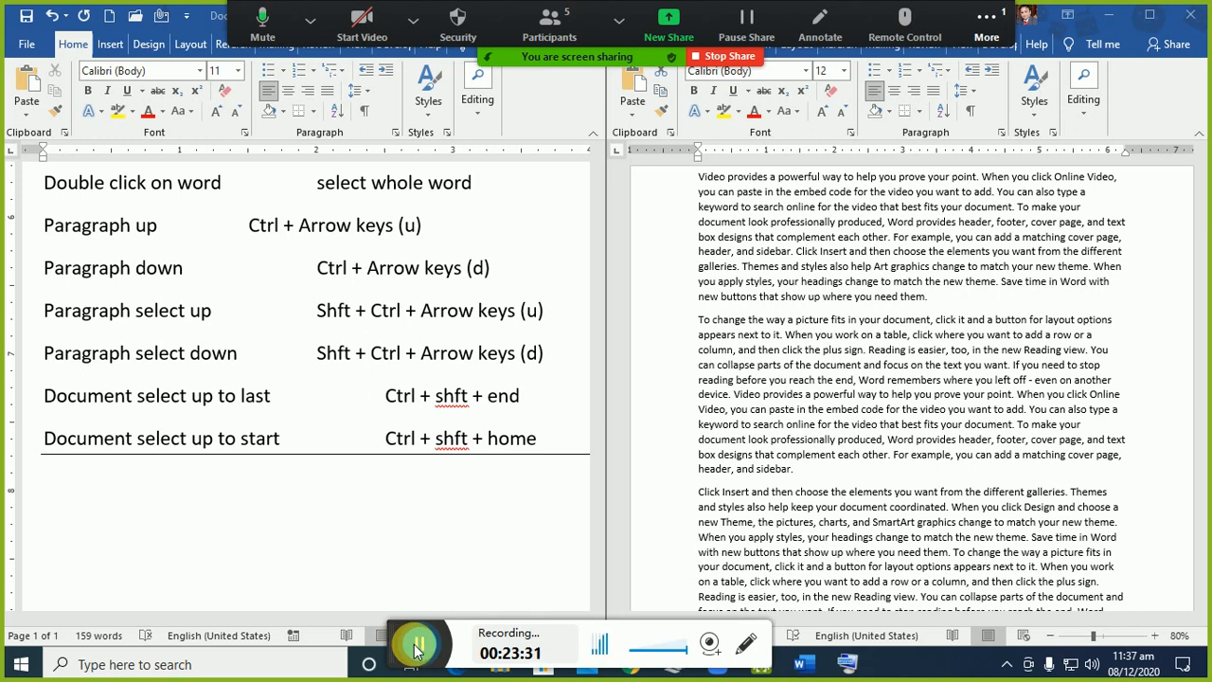
pyautogui.moveTo(414, 650)
pyautogui.mouseDown()
pyautogui.moveTo(449, 557)
pyautogui.moveTo(459, 560)
pyautogui.moveTo(469, 574)
pyautogui.moveTo(408, 656)
pyautogui.mouseUp()
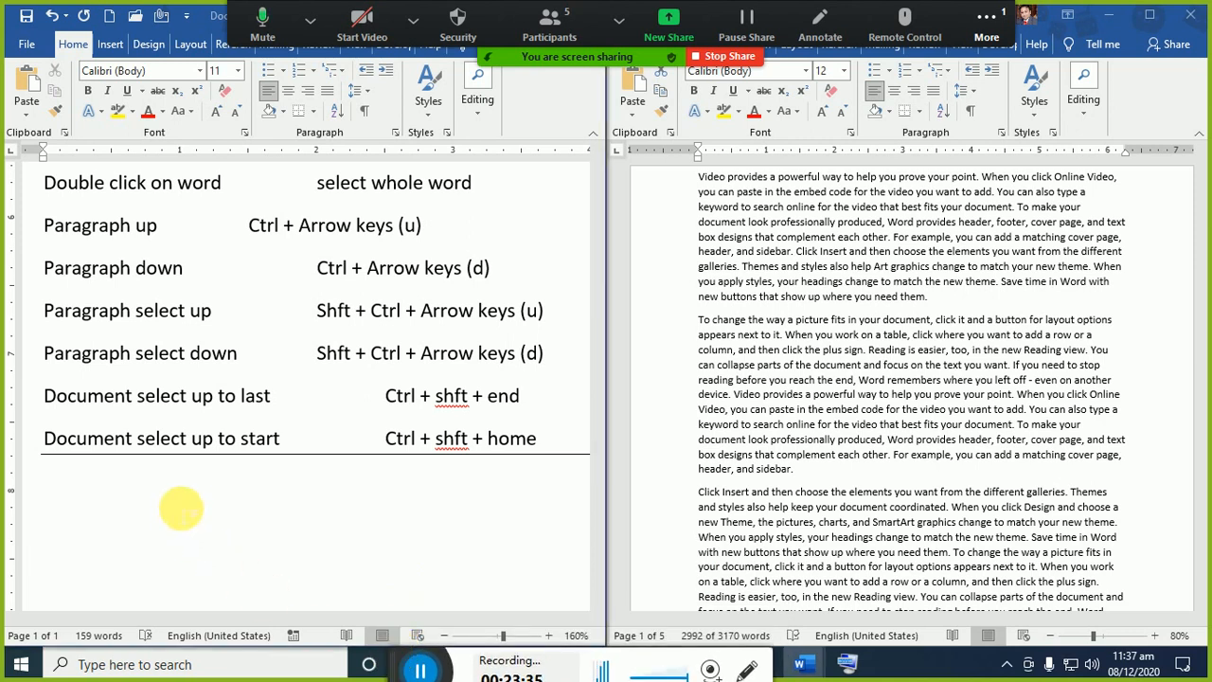
# - Add a row below the horizontal line with the shortcut "Ctrl + A" and the description "Select All"
pyautogui.click(180, 493)
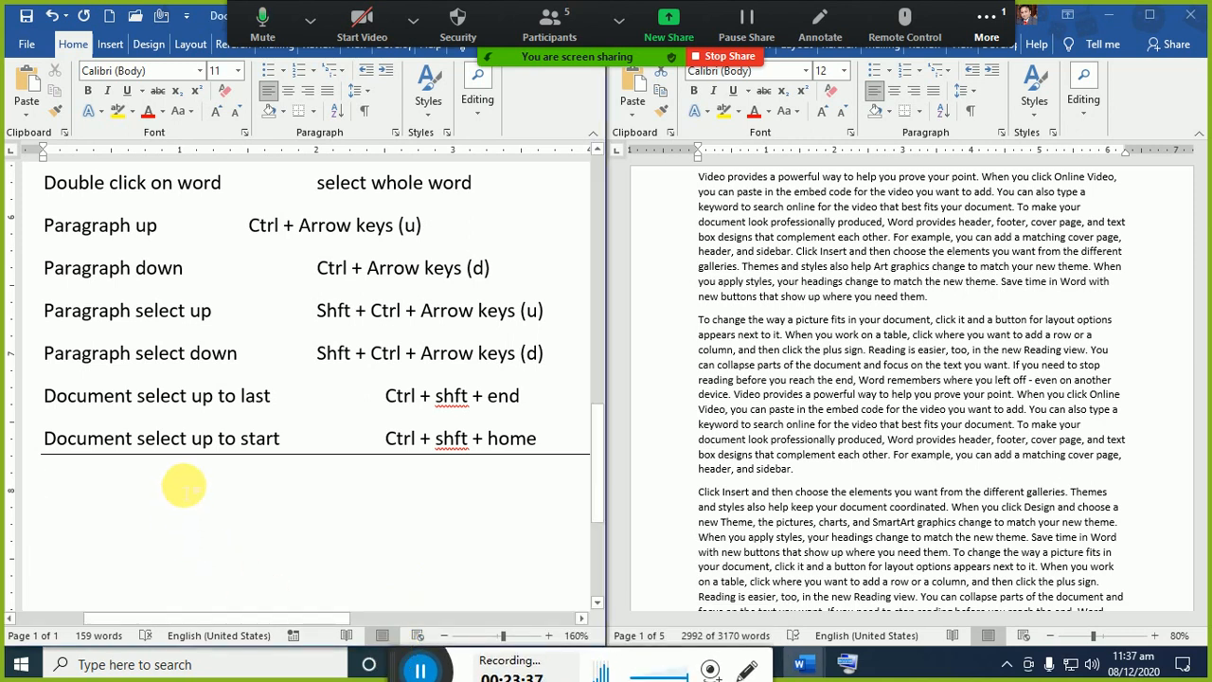
pyautogui.write('Ctrl')
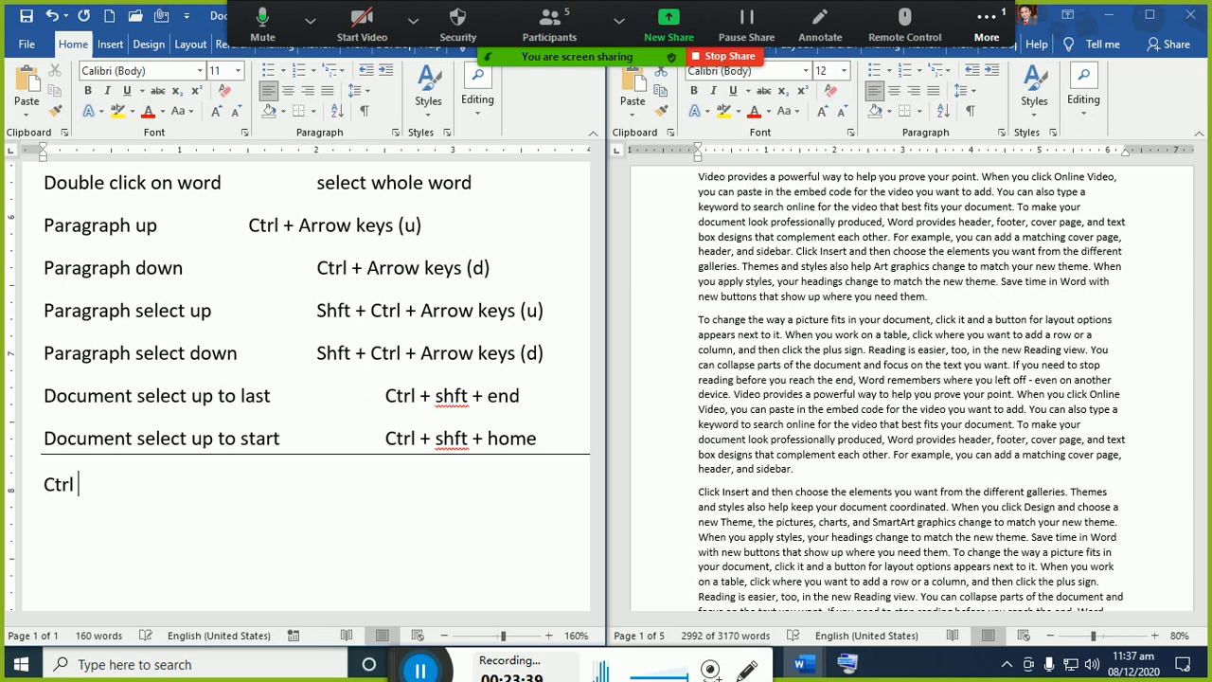
pyautogui.write(' + ')
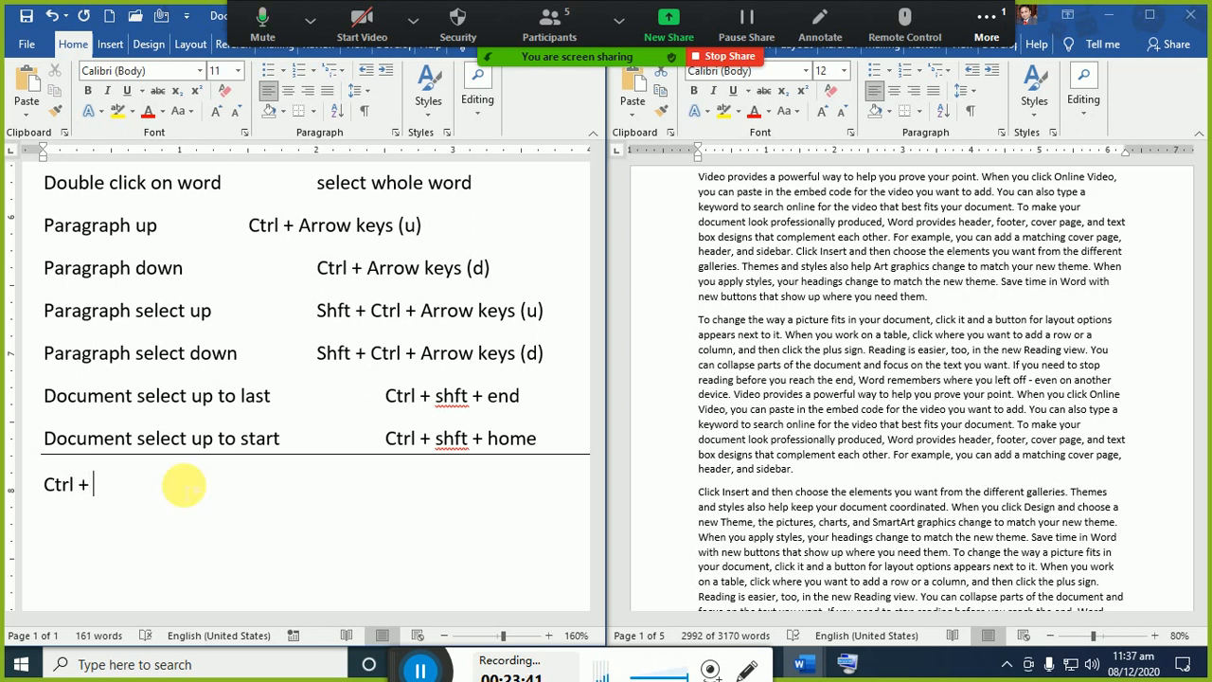
pyautogui.write('A  ')
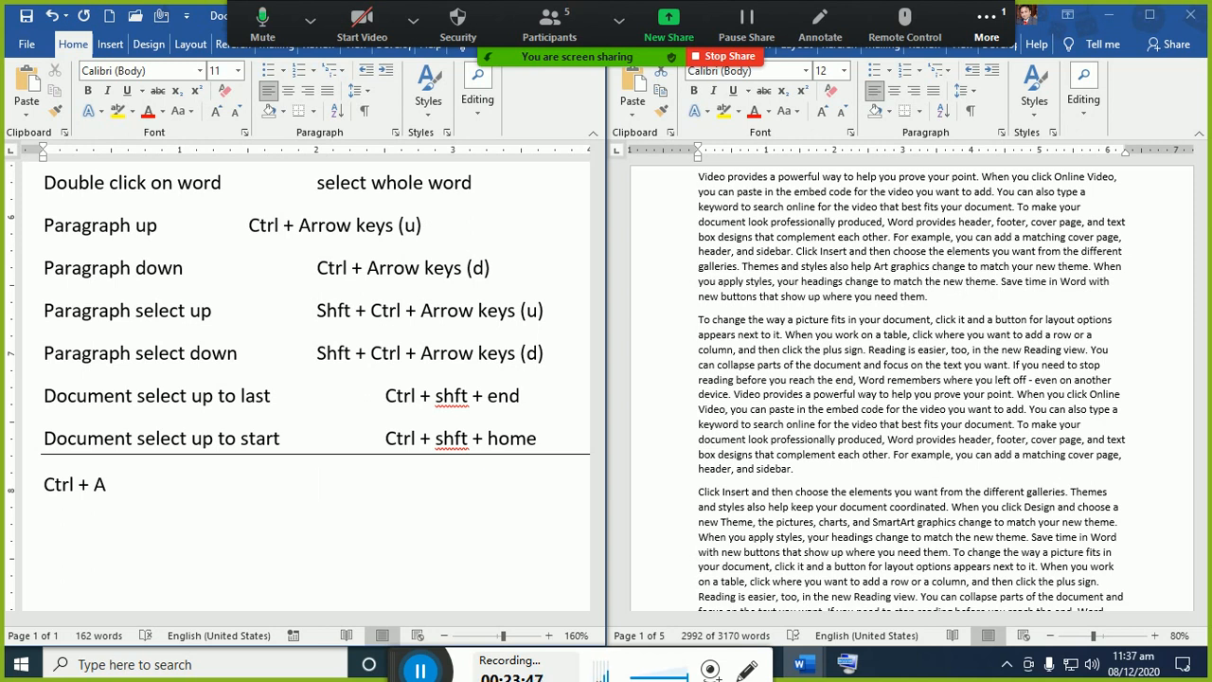
pyautogui.write('Select All')
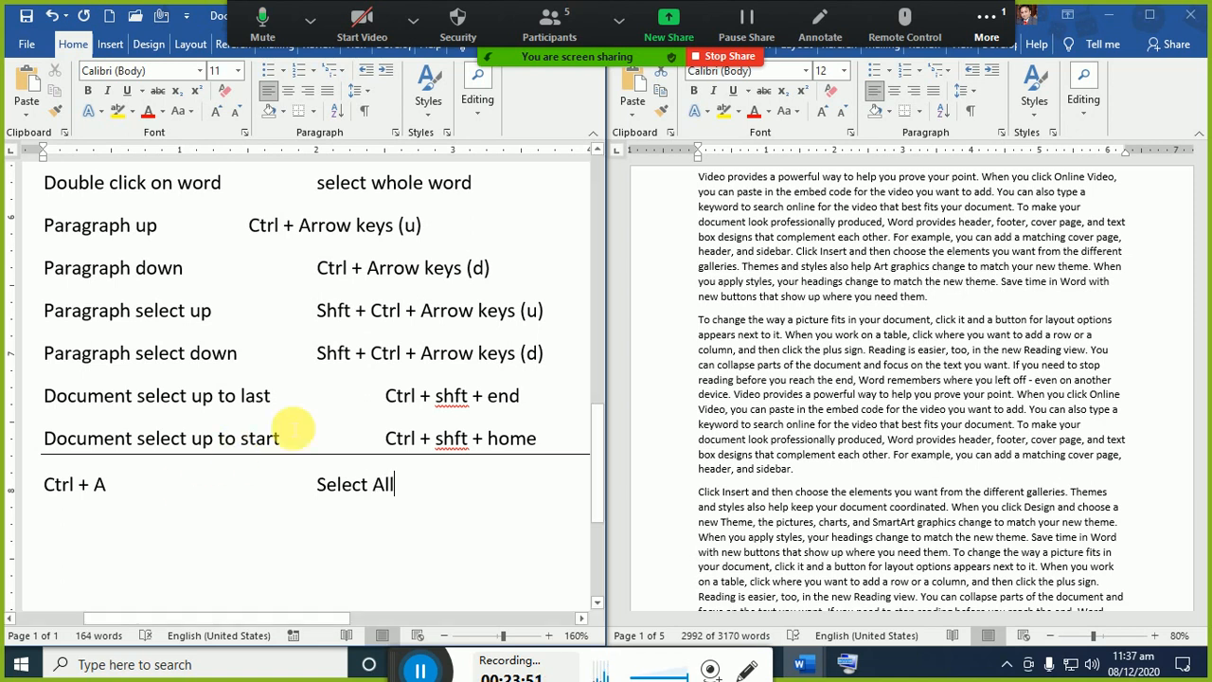
# - Clear the partial selection in the sample document and select all of its text
pyautogui.click(828, 371)
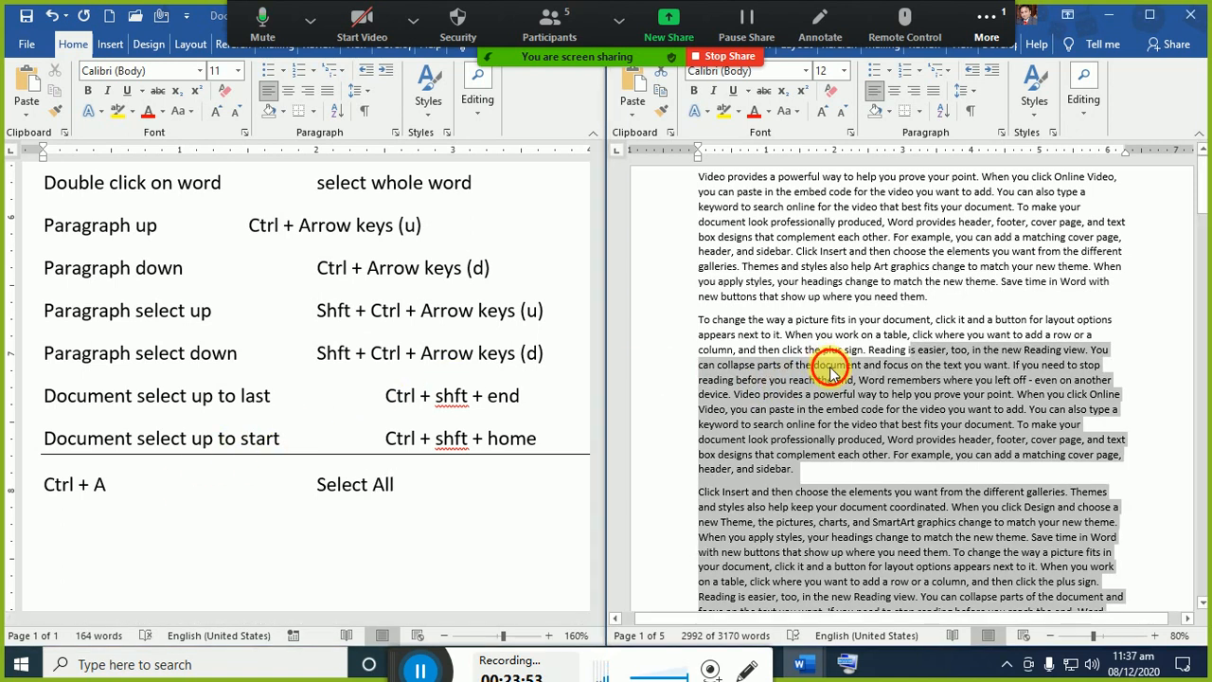
pyautogui.click(833, 371)
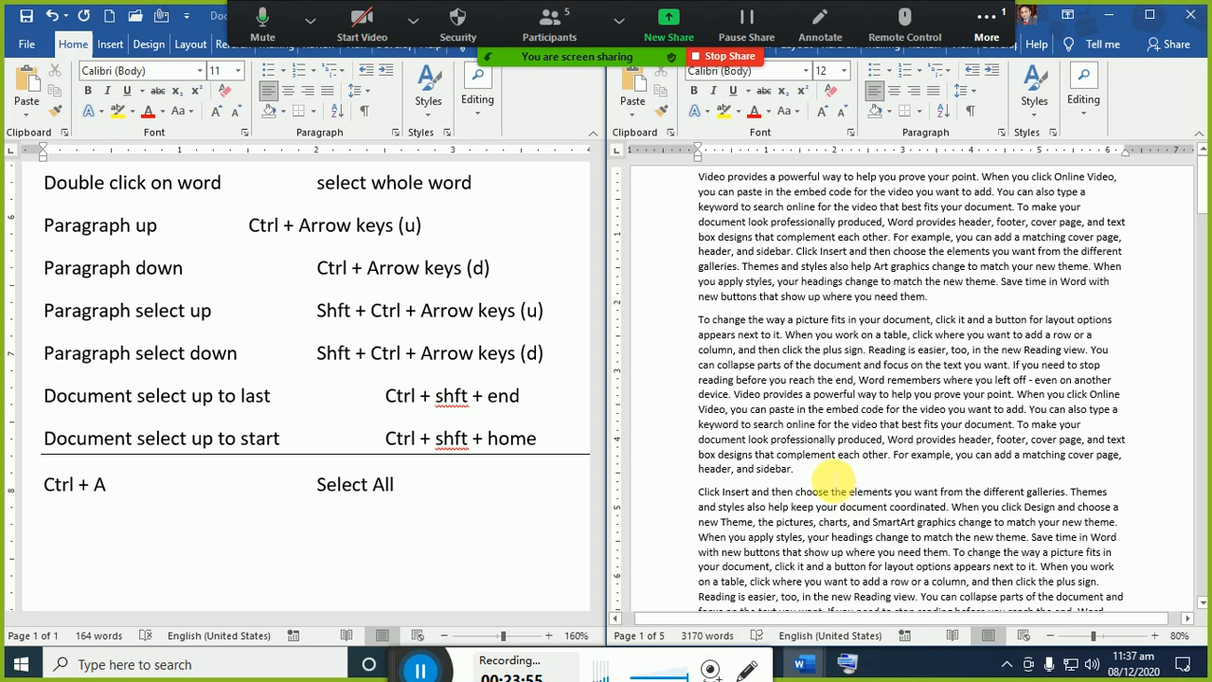
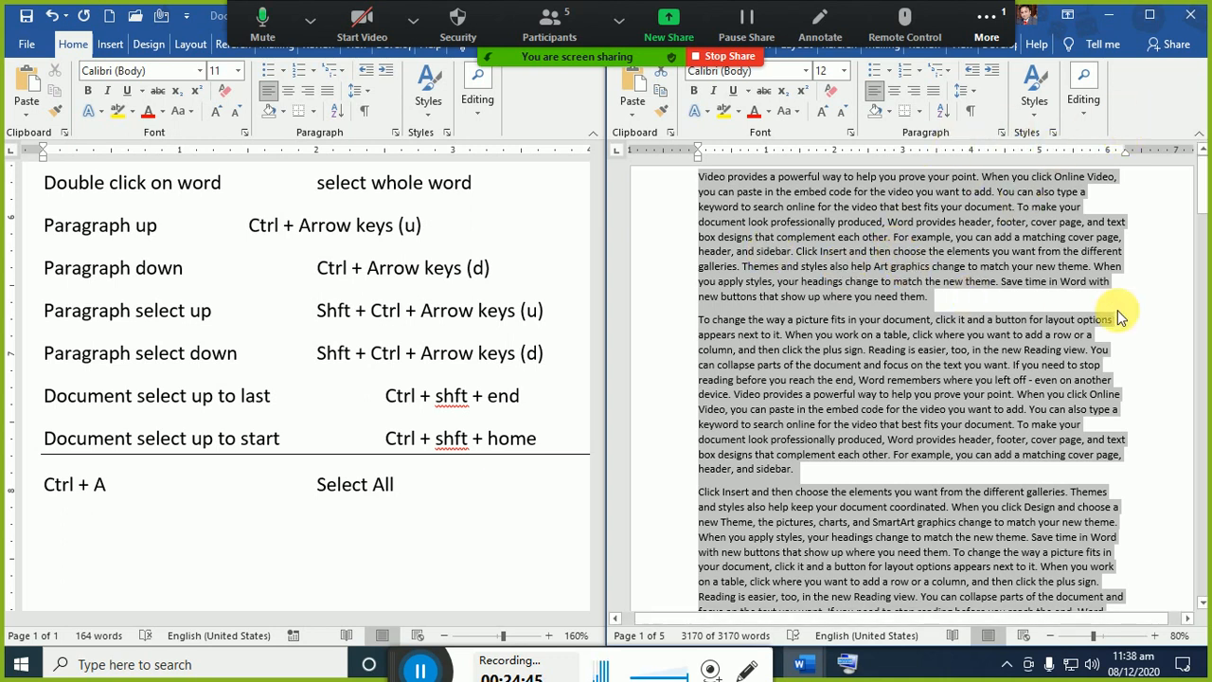
pyautogui.moveTo(1203, 207); pyautogui.dragTo(1202, 248)
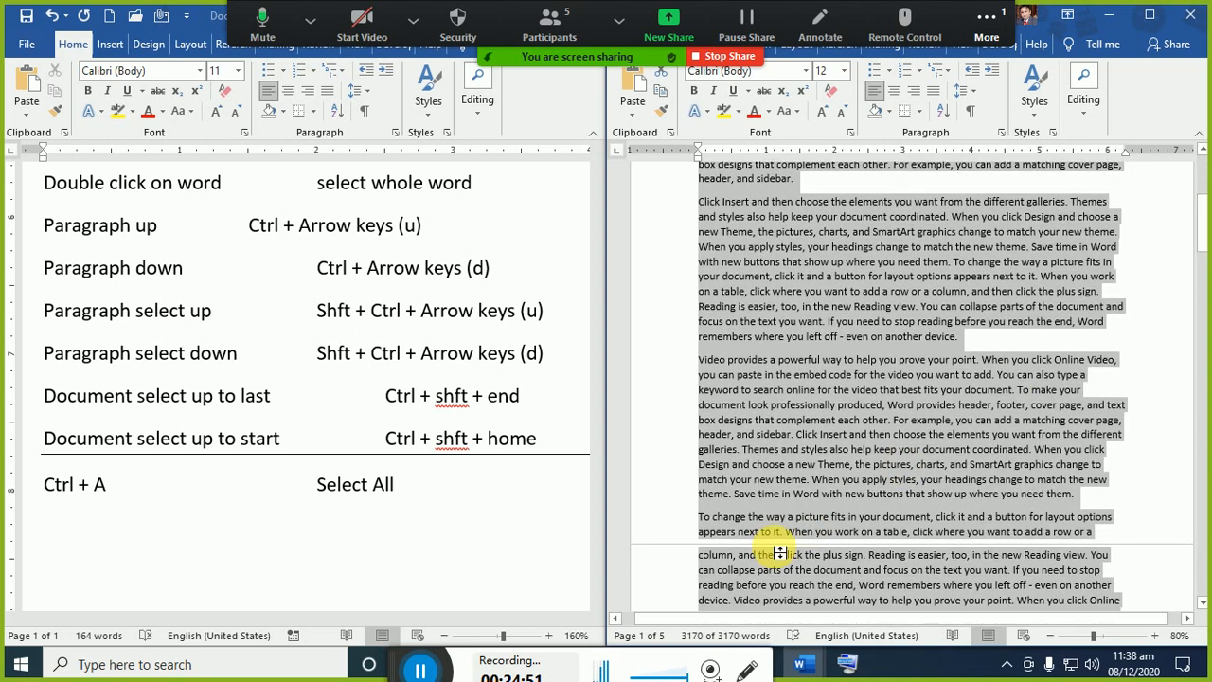
# - Clear the selection and look through the sample document's pages to the end, returning to the first page
pyautogui.doubleClick(778, 553)
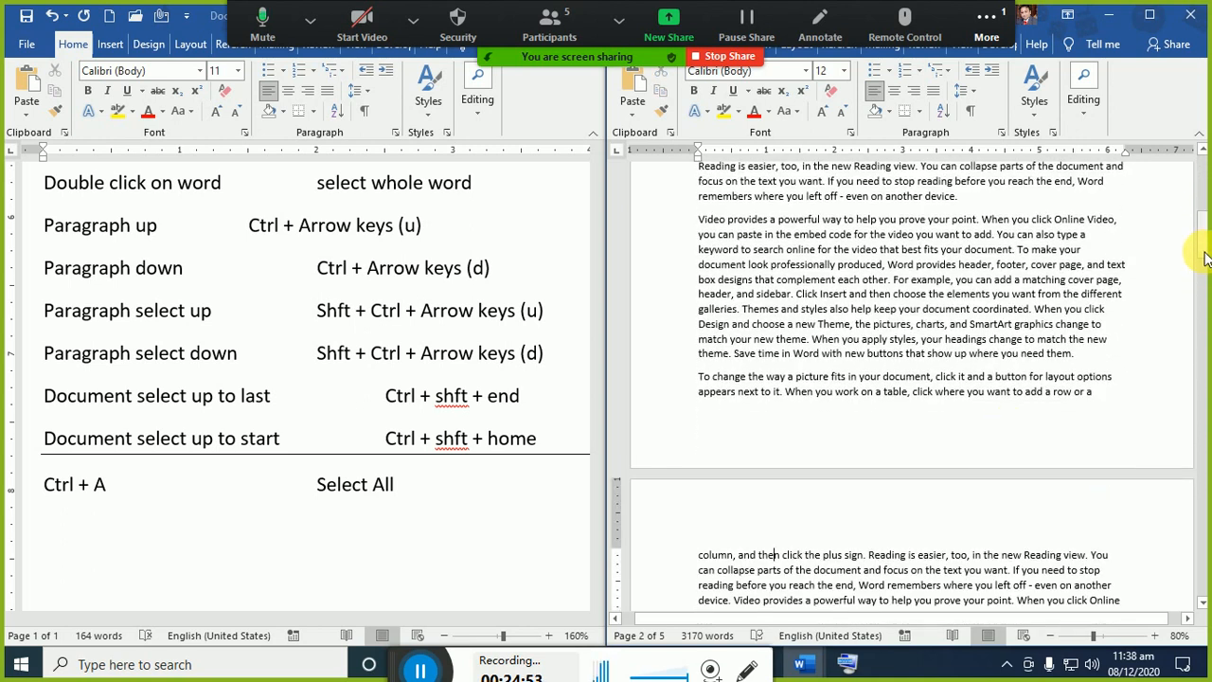
pyautogui.moveTo(1204, 258)
pyautogui.mouseDown()
pyautogui.moveTo(1203, 185)
pyautogui.moveTo(1201, 254)
pyautogui.mouseUp()
pyautogui.scroll(-3, 772, 595)
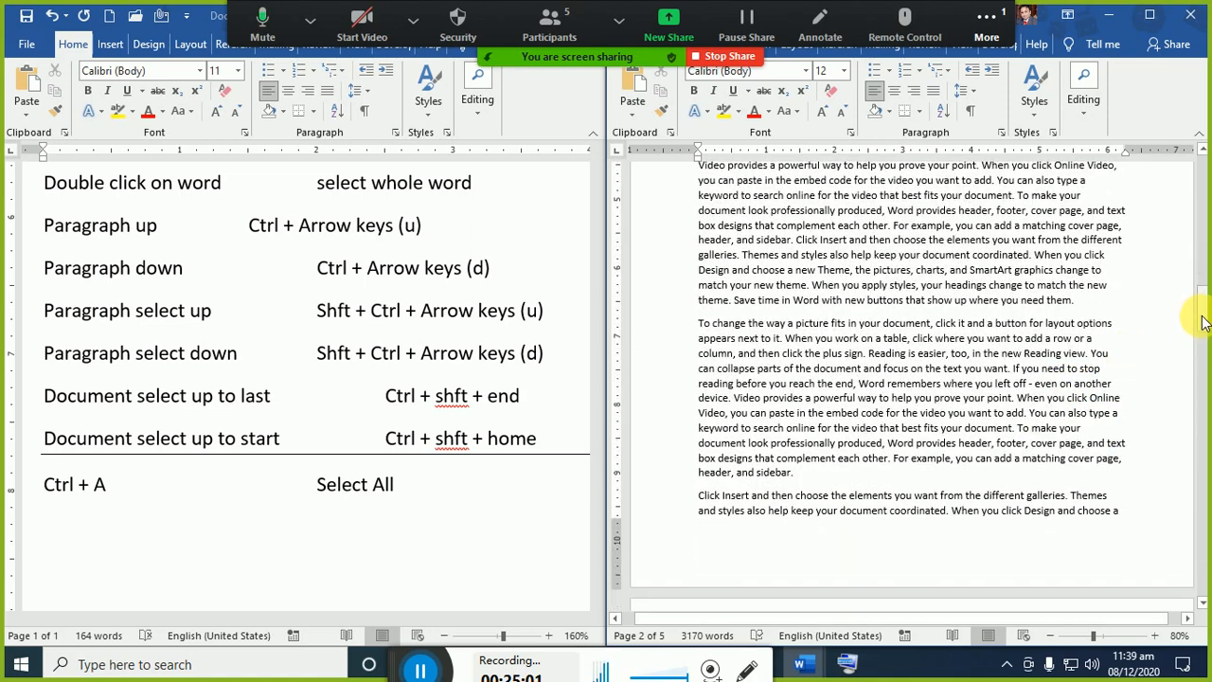
pyautogui.moveTo(1198, 329); pyautogui.dragTo(1193, 572)
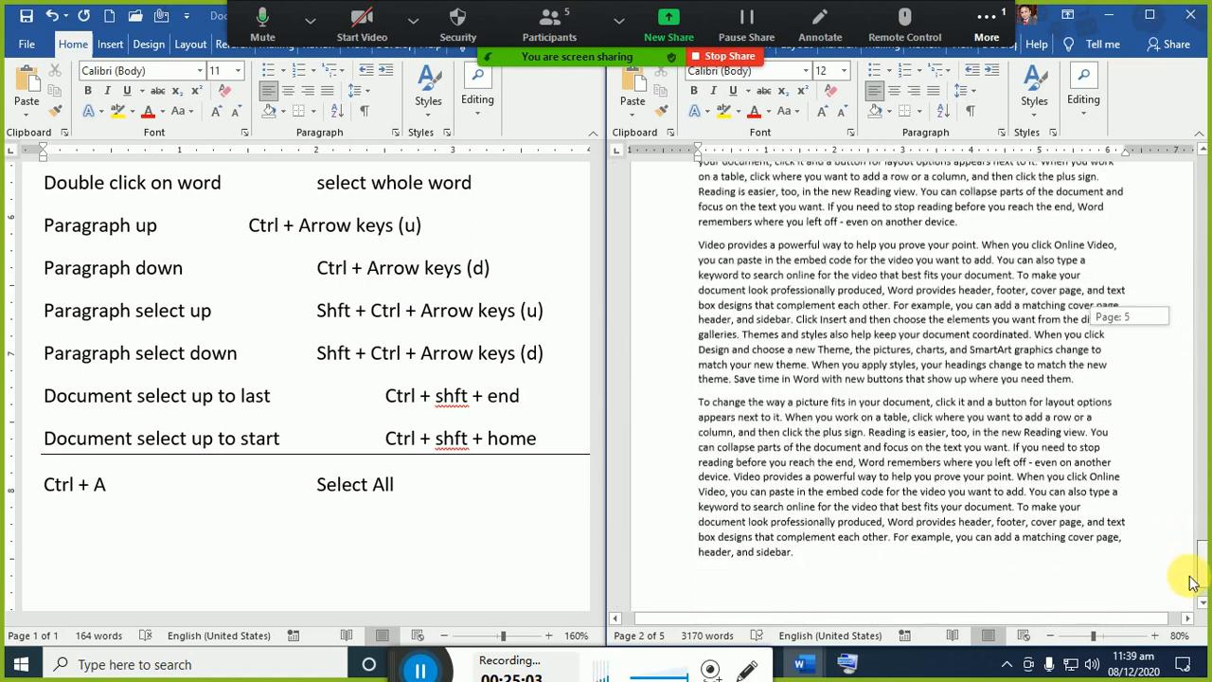
pyautogui.scroll(-2, 975, 373)
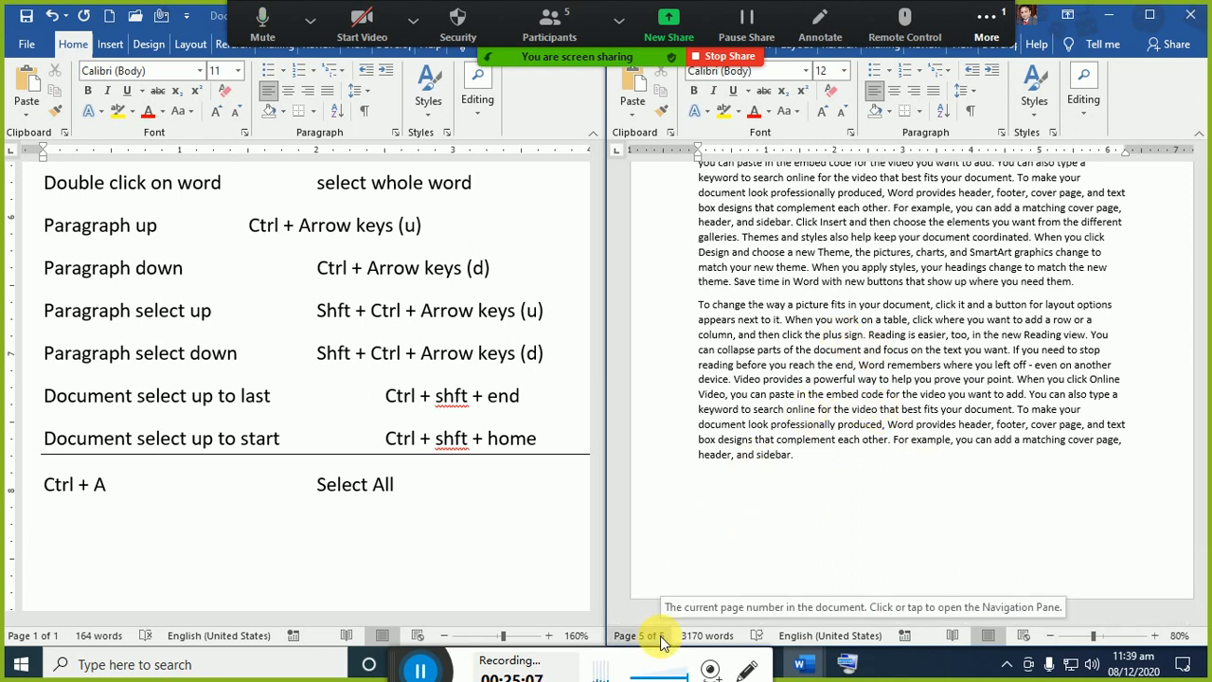
pyautogui.moveTo(1203, 570); pyautogui.dragTo(1185, 180)
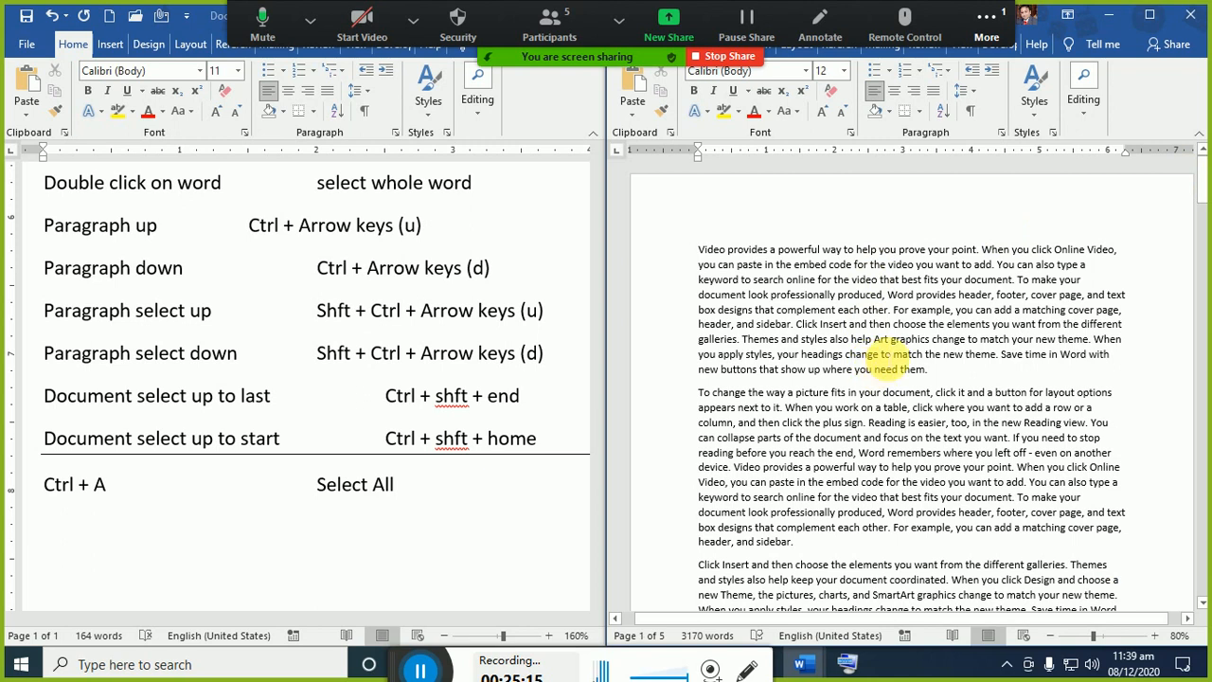
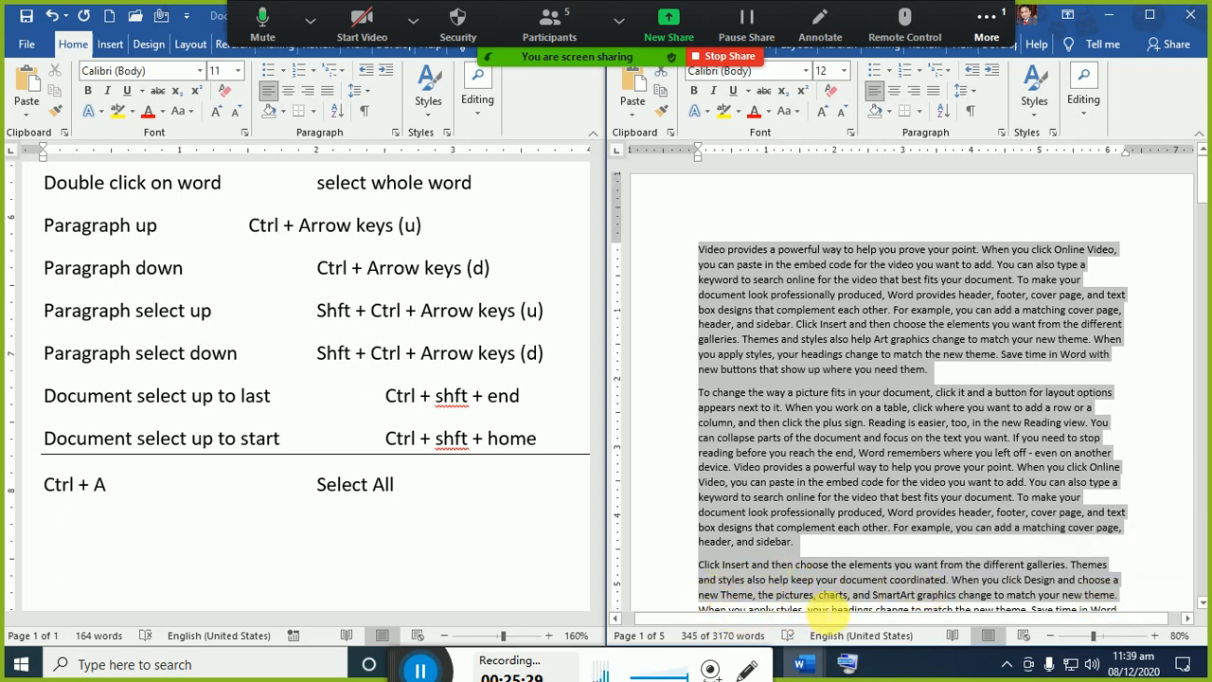
# - In the sample document, select the text from the document's start through the third paragraph's third line
pyautogui.click(754, 378)
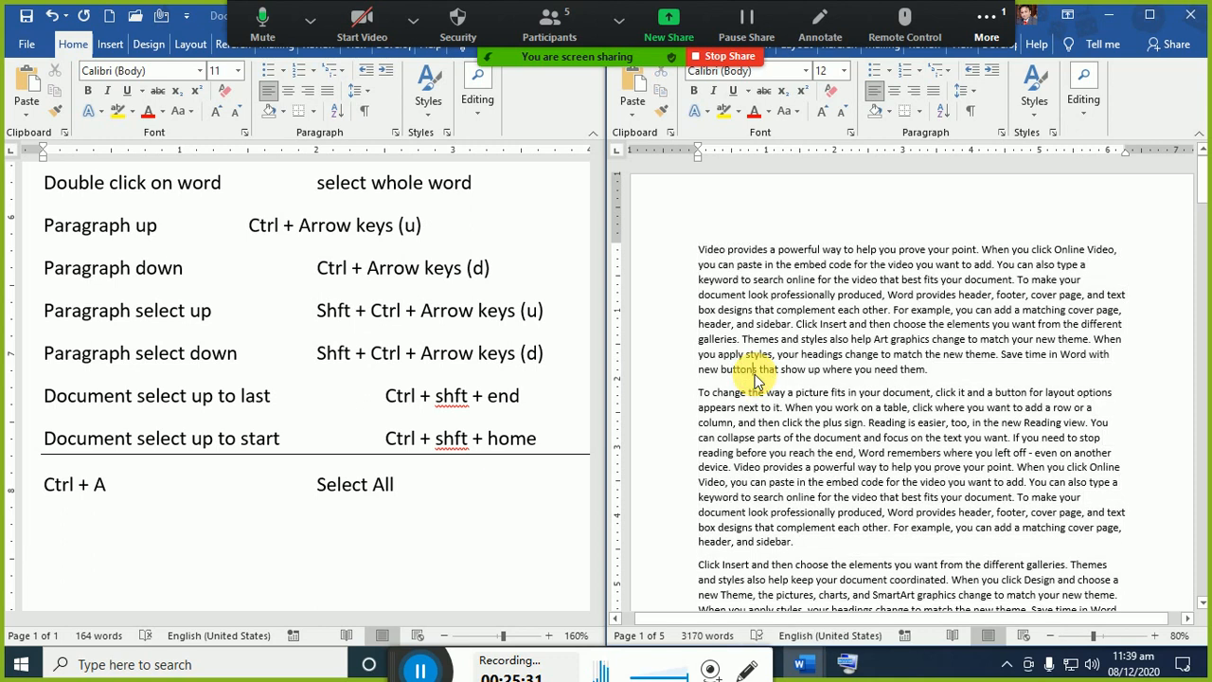
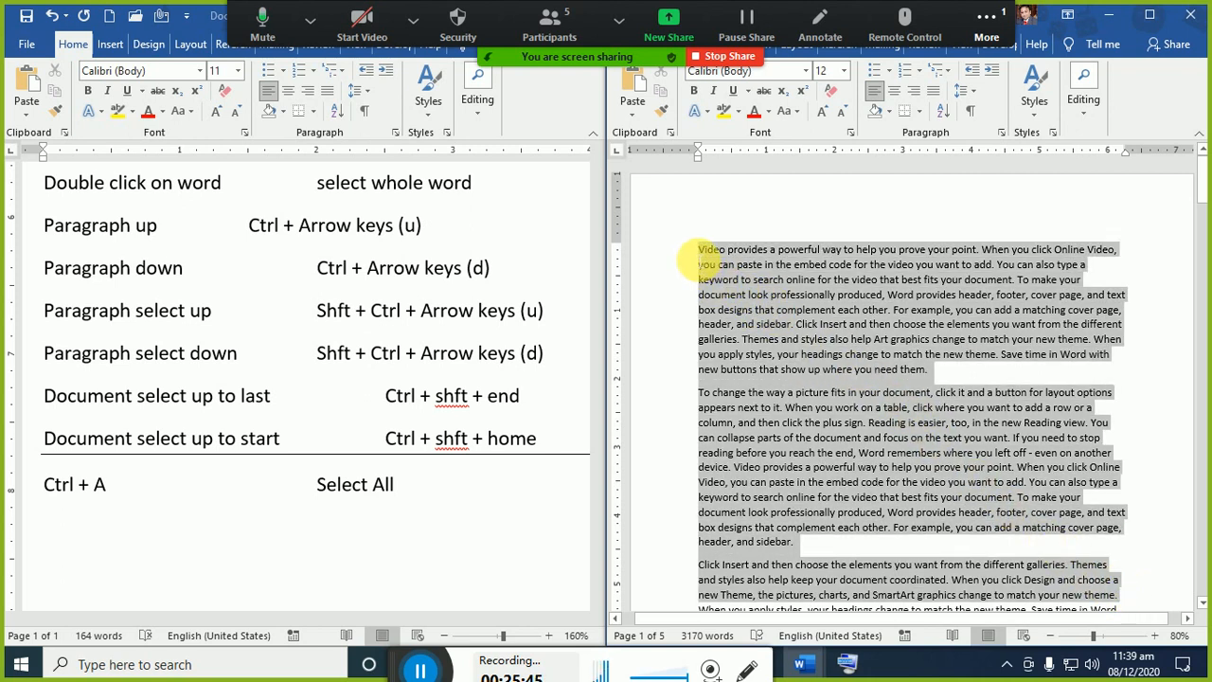
pyautogui.moveTo(699, 251); pyautogui.dragTo(694, 252)
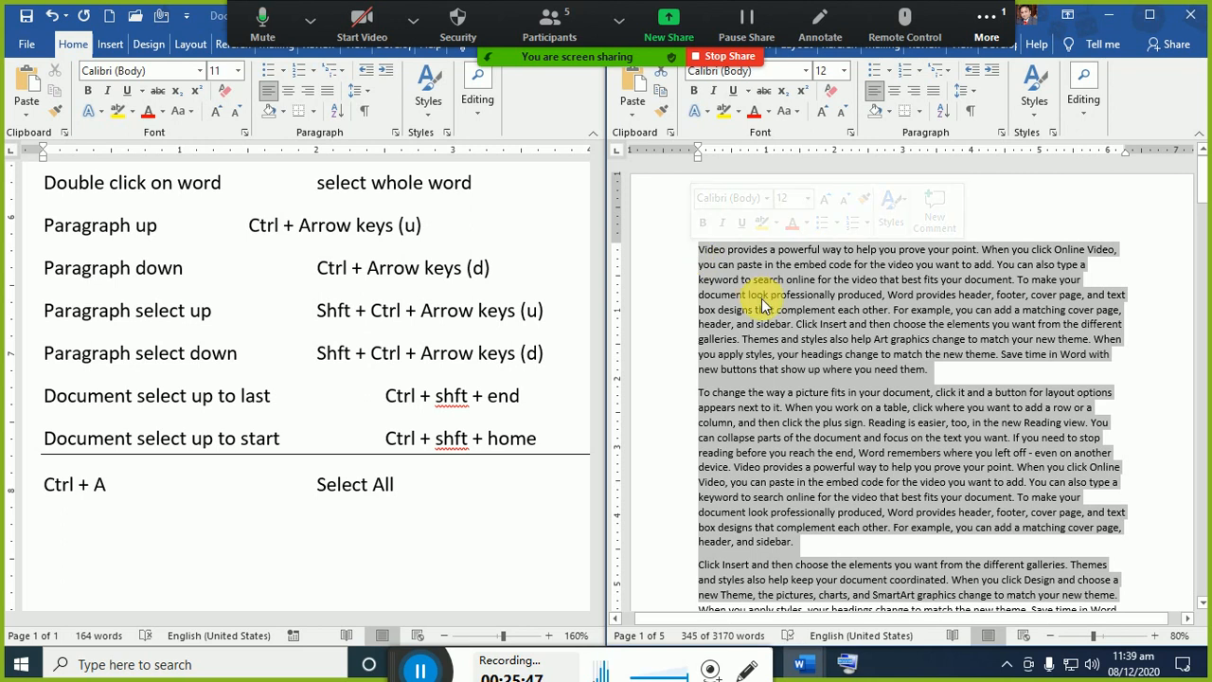
# - Zoom the sample document out to 40% and select all the text on its first page
pyautogui.scroll(-4, 761, 303)
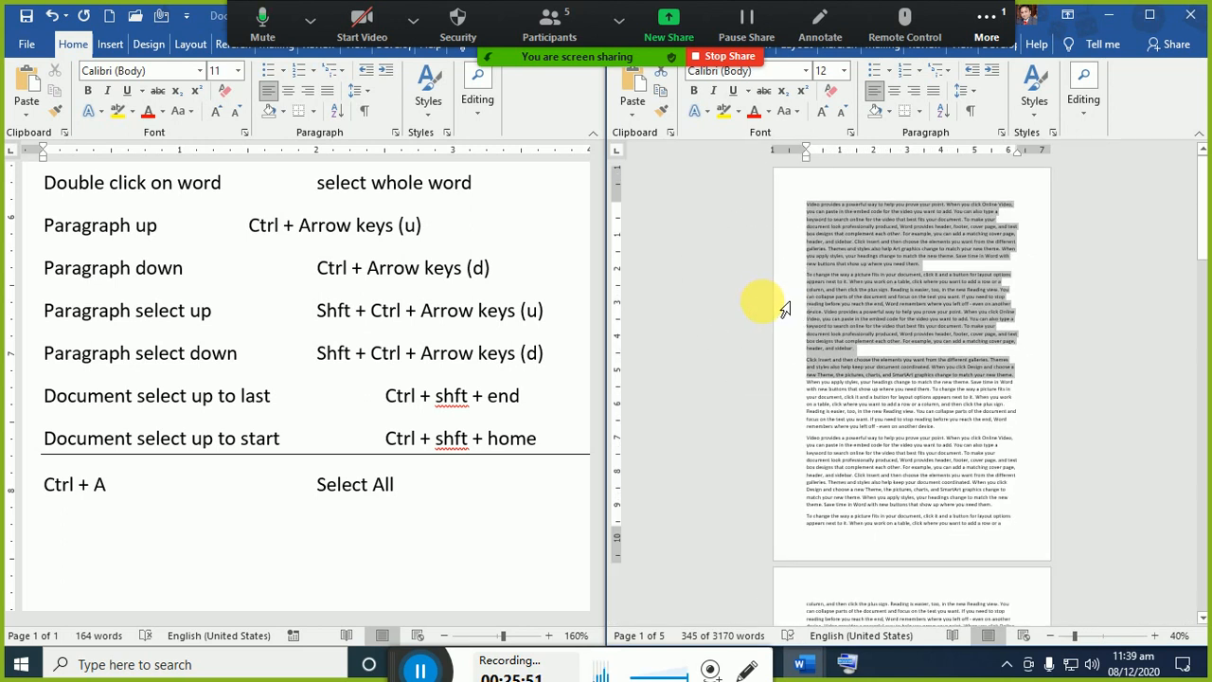
pyautogui.moveTo(1011, 530); pyautogui.dragTo(789, 202)
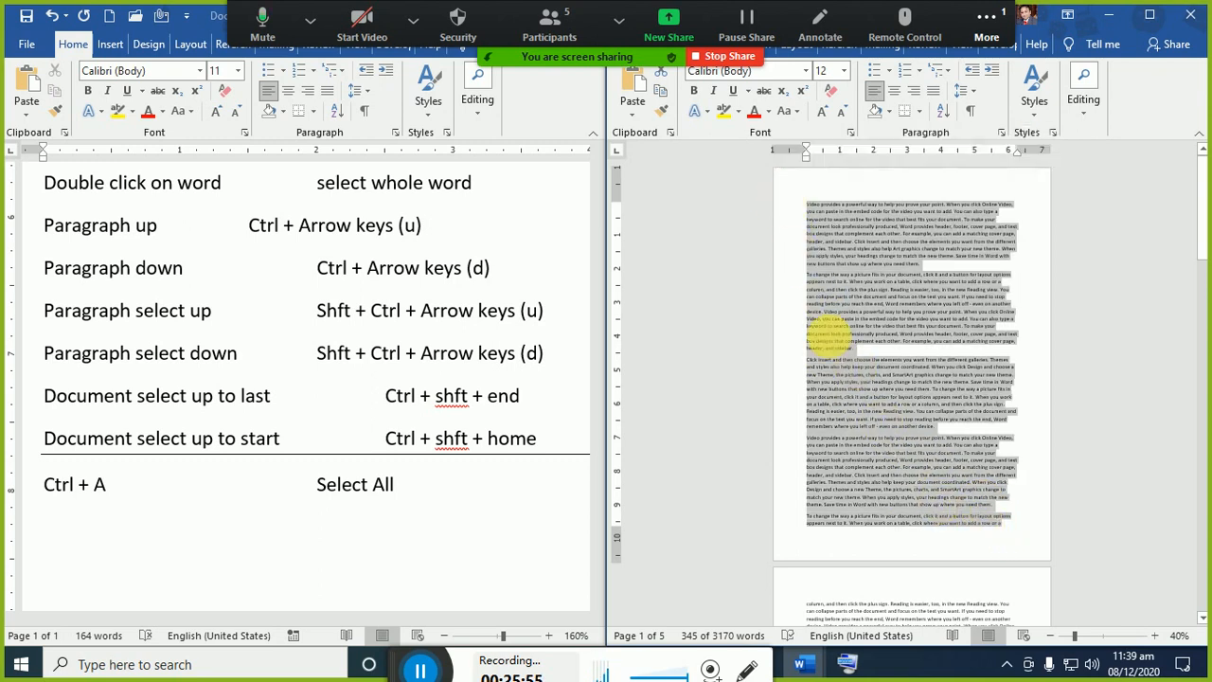
pyautogui.keyDown('shift'); pyautogui.click(1008, 615); pyautogui.keyUp('shift')
pyautogui.moveTo(1008, 615); pyautogui.dragTo(804, 611)
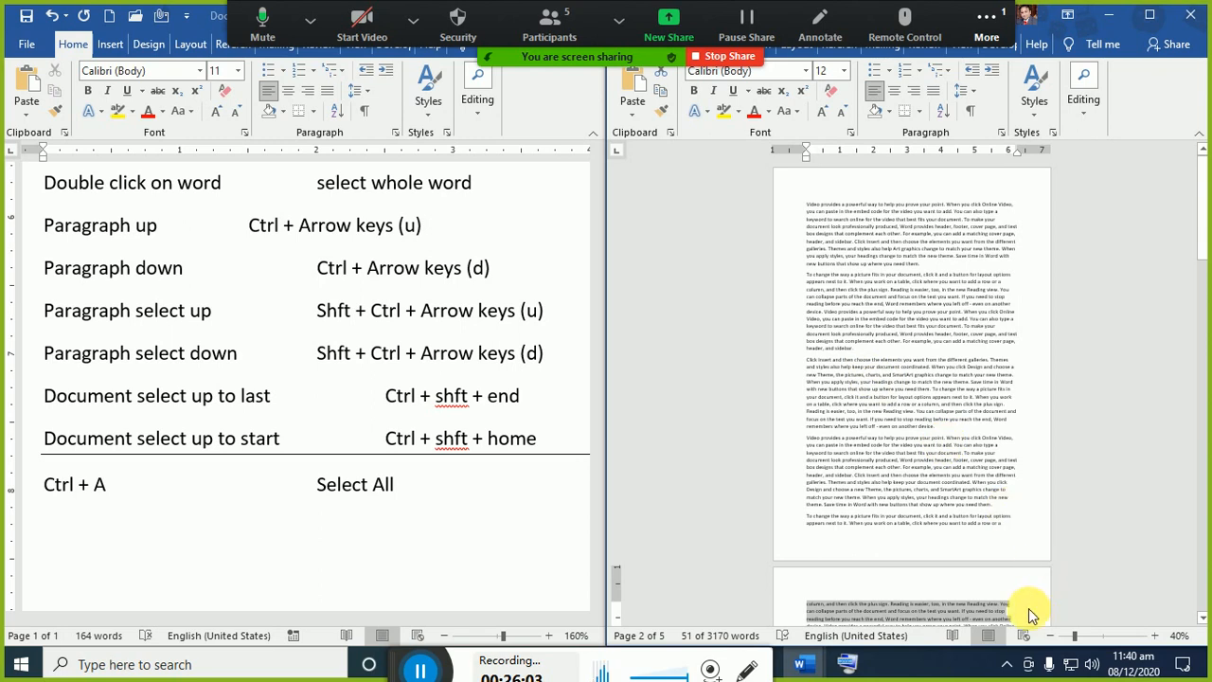
pyautogui.click(819, 206)
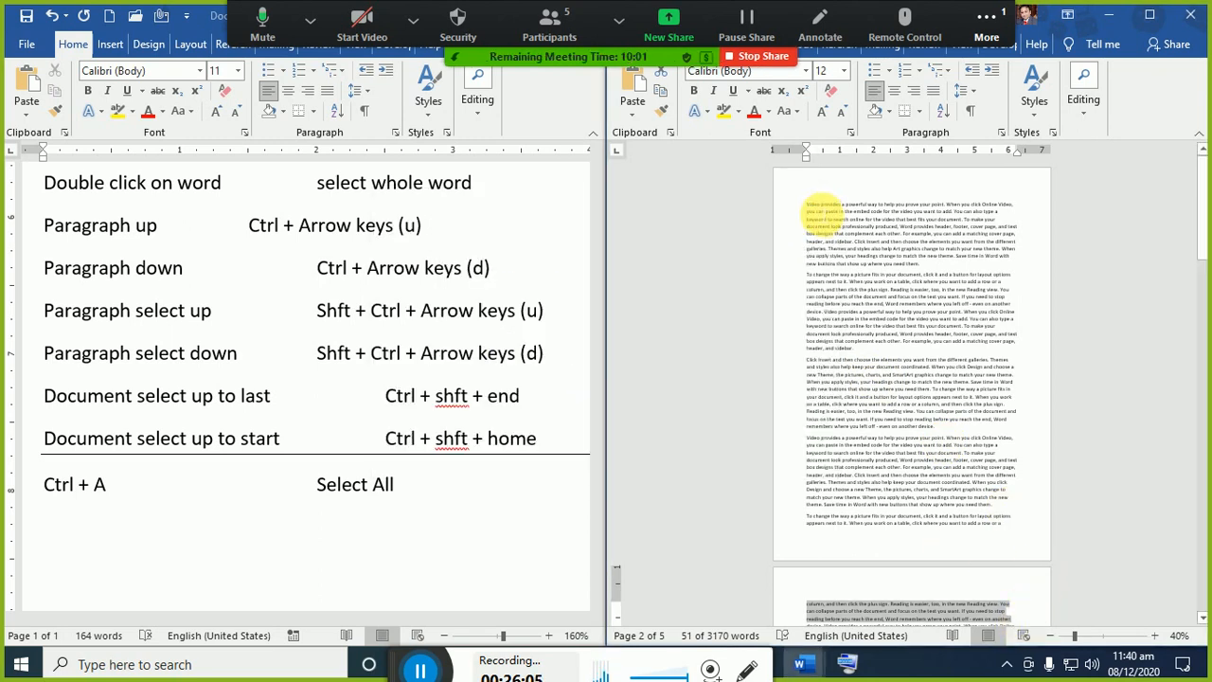
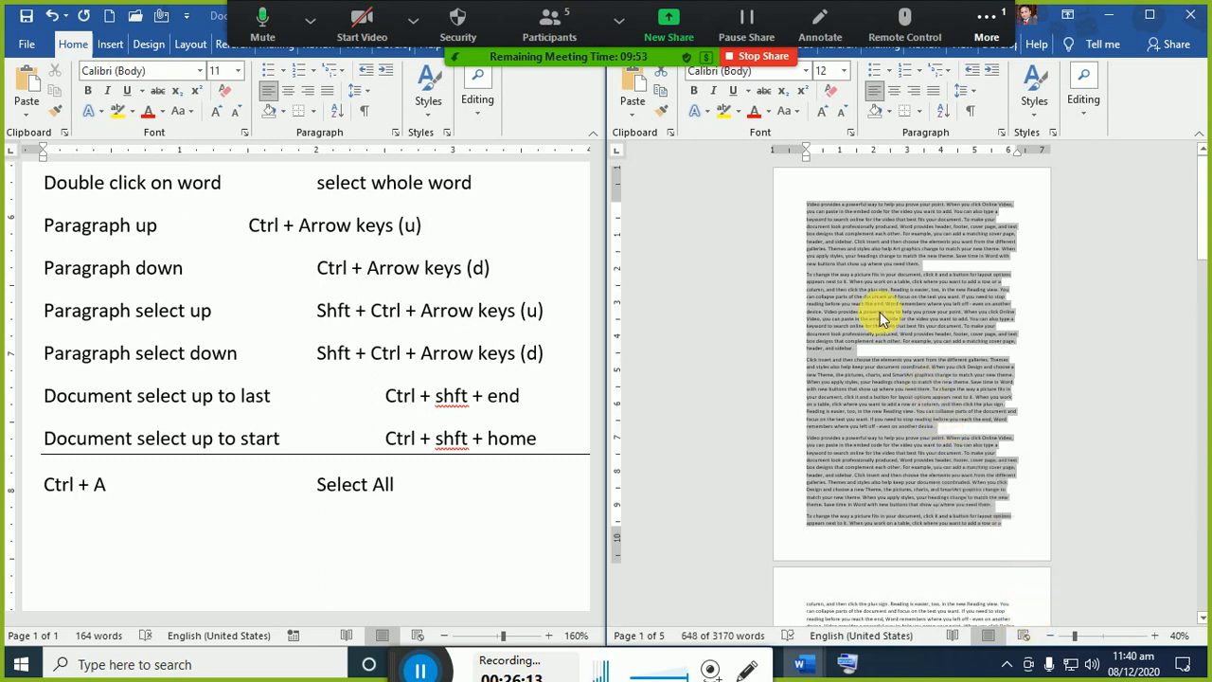
# - Set the sample document's zoom back to 80% and select the text from its start through the third paragraph's third line
pyautogui.scroll(1, 880, 312)
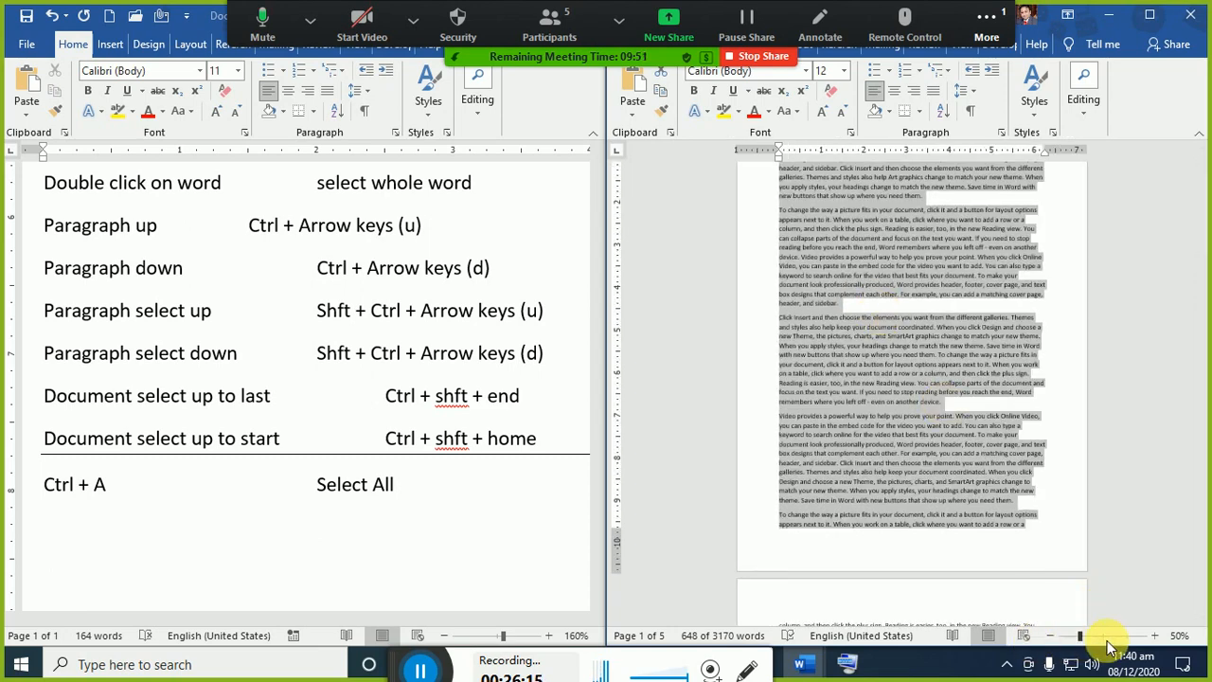
pyautogui.click(1157, 642)
pyautogui.click(1155, 642)
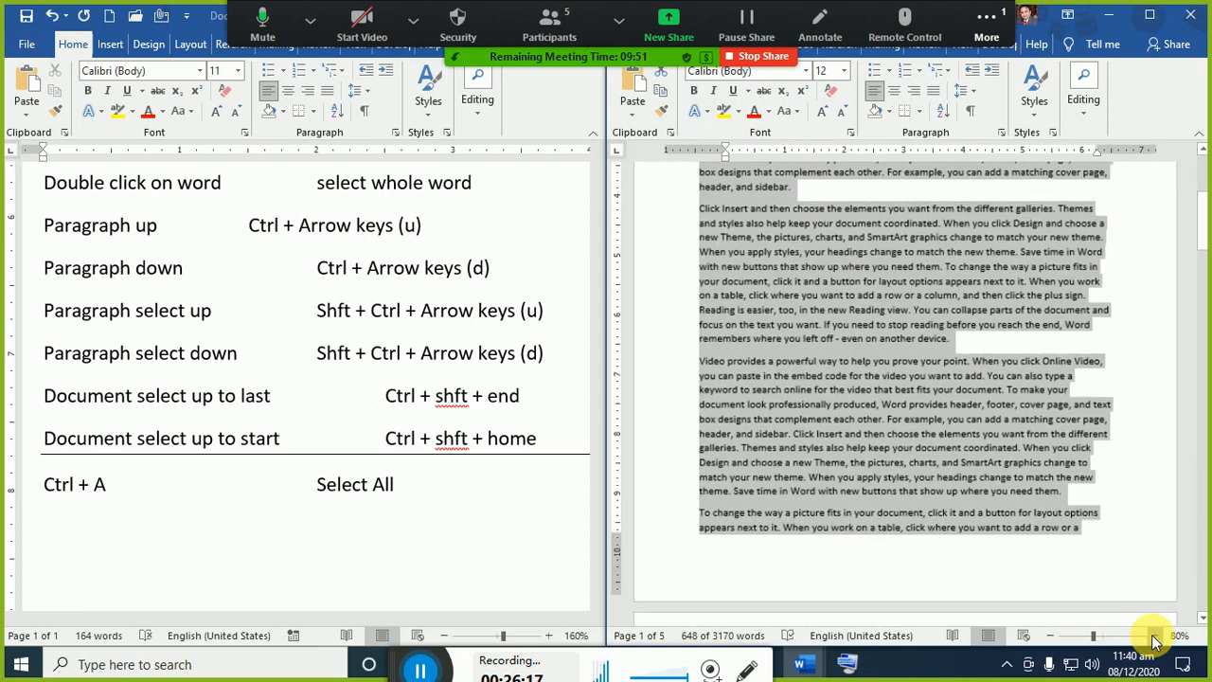
pyautogui.click(1153, 642)
pyautogui.click(1153, 641)
pyautogui.scroll(10, 885, 443)
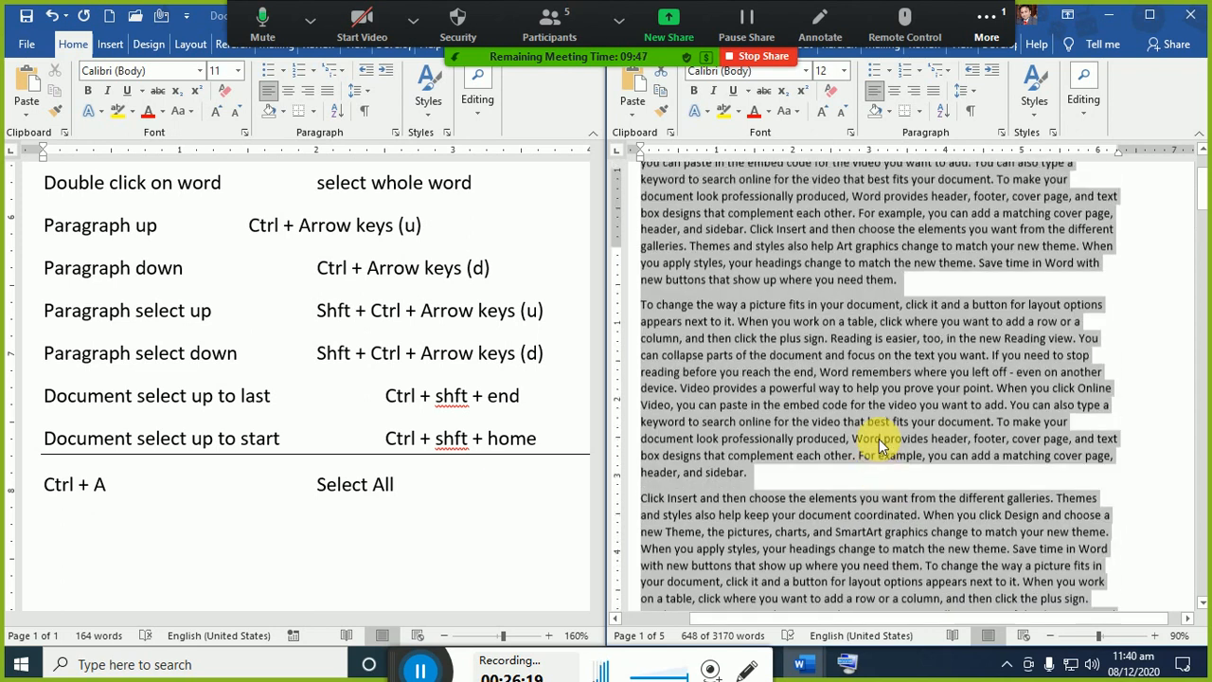
pyautogui.click(1050, 635)
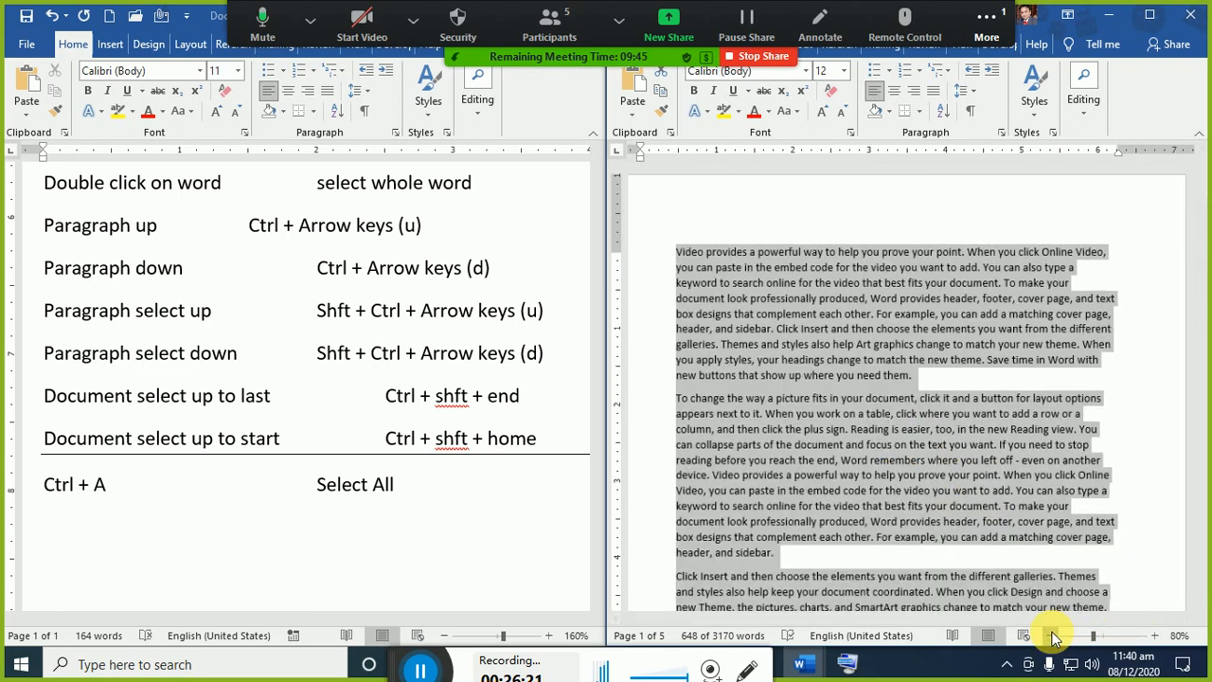
pyautogui.click(887, 479)
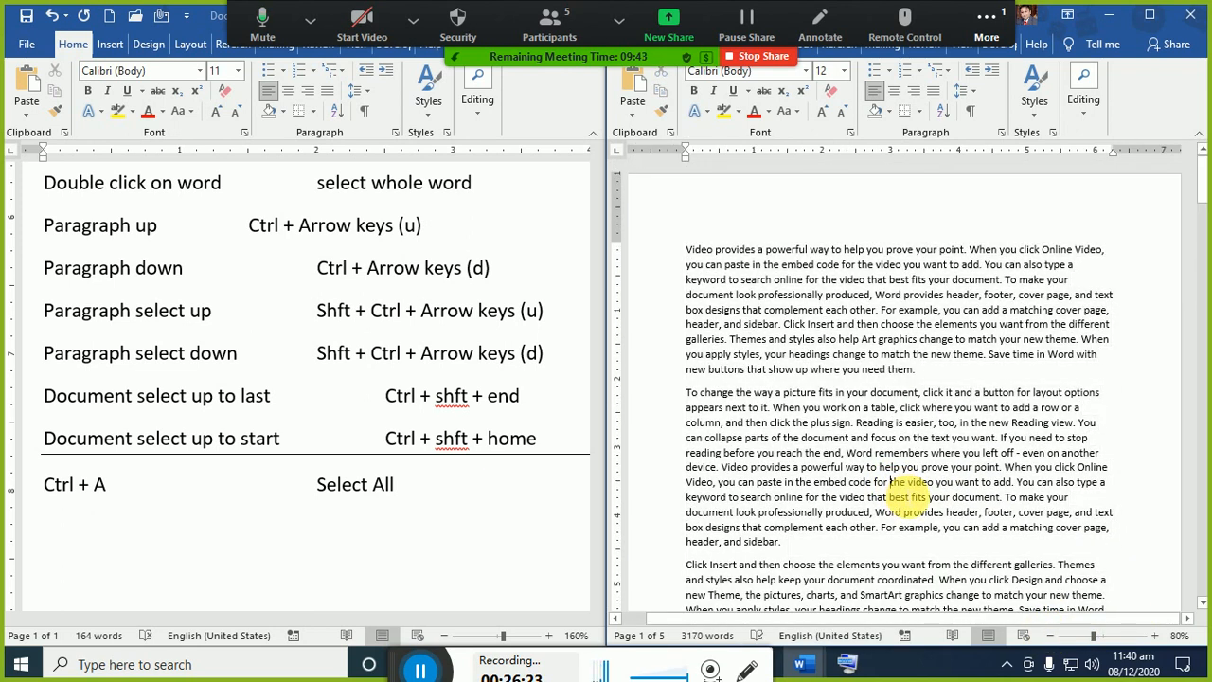
pyautogui.moveTo(871, 595); pyautogui.dragTo(1106, 595)
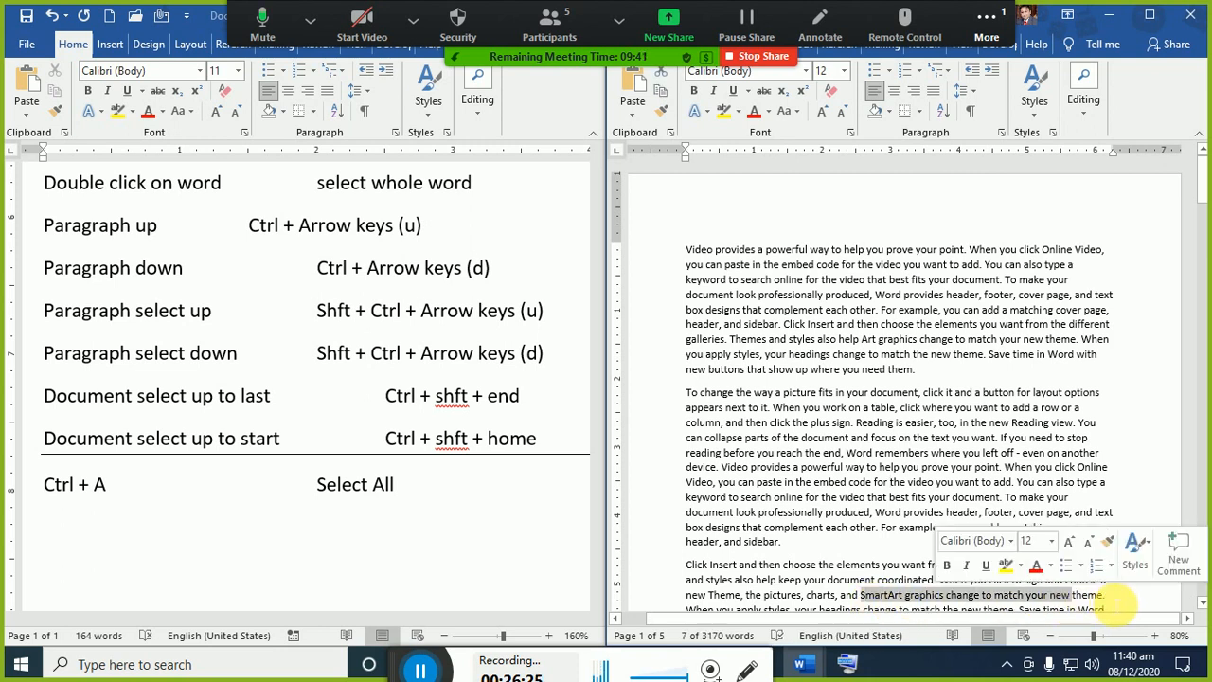
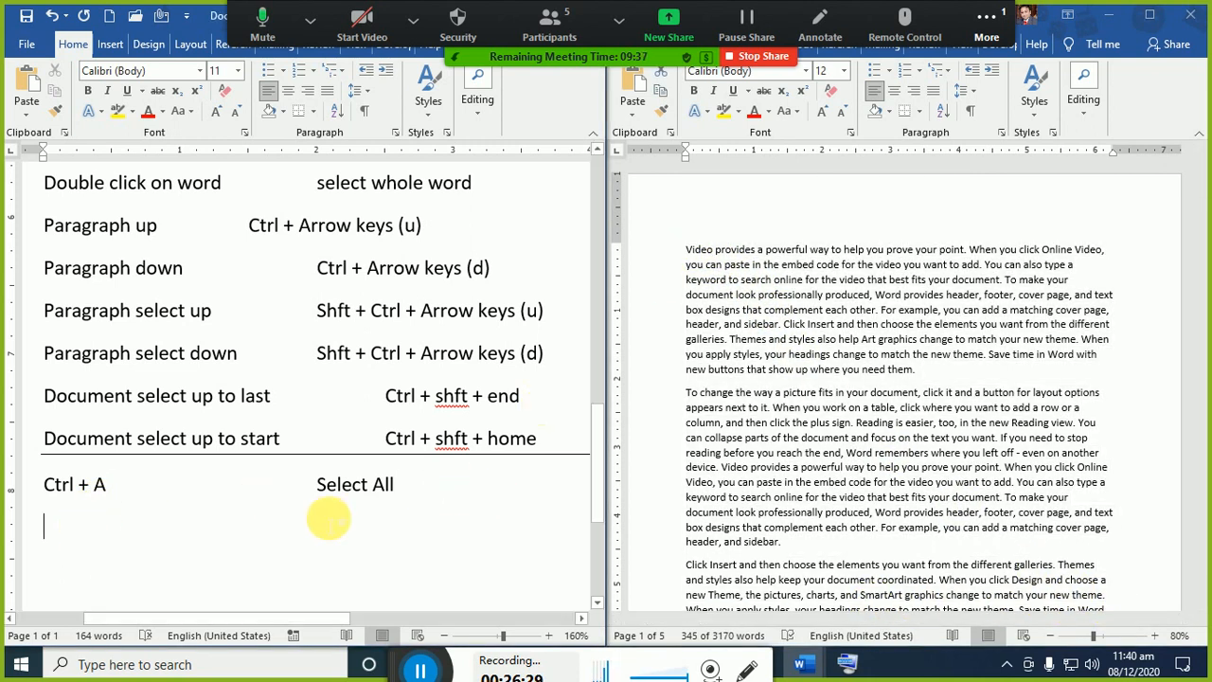
# - Add "Page down" as a new entry below the "Ctrl + A" row in the notes
pyautogui.write('Page down')
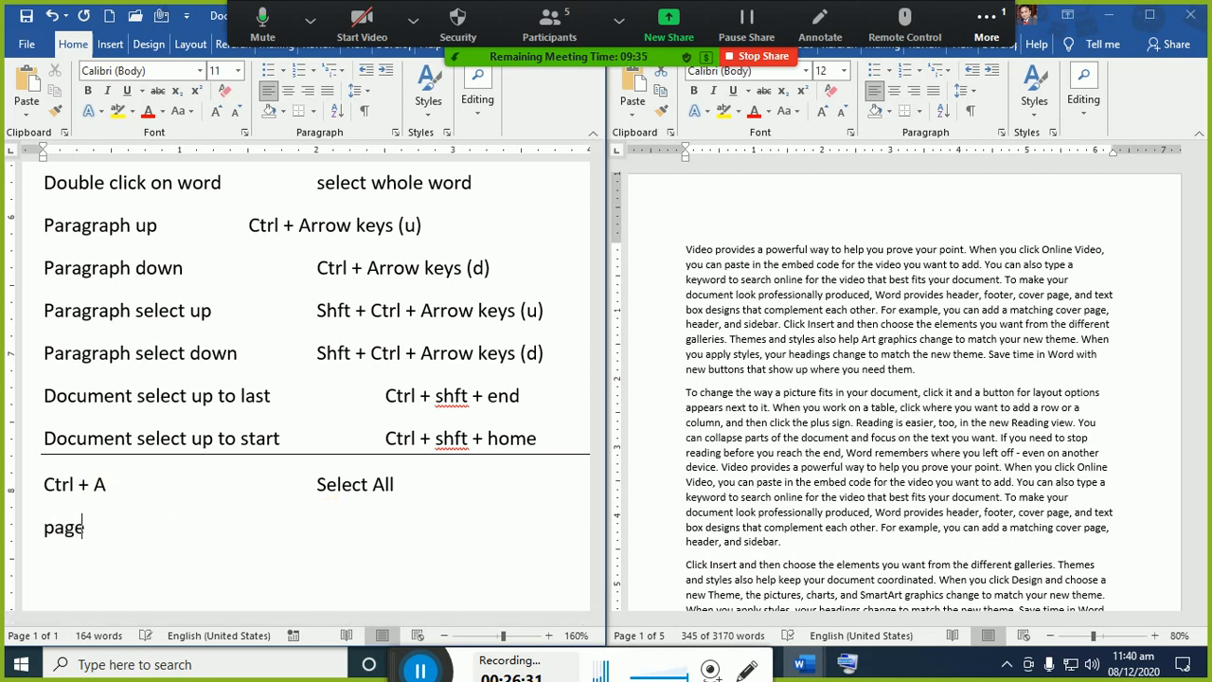
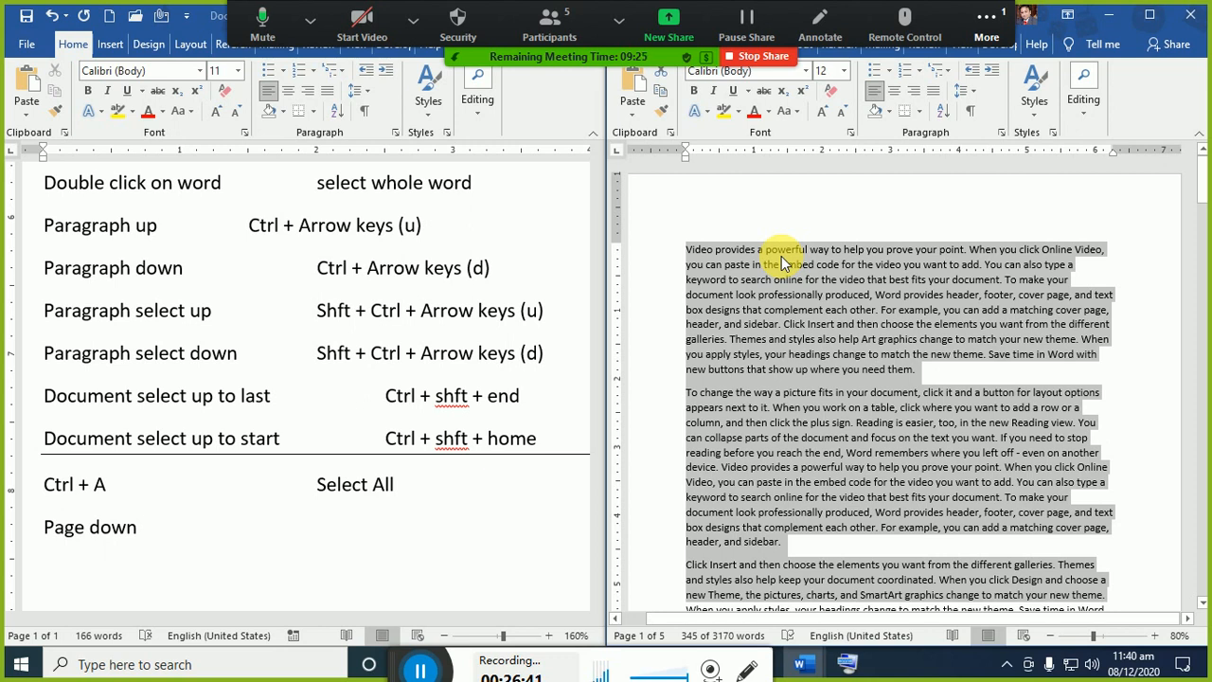
# - Move one screen down in the sample document and select from the third paragraph's fourth line to the fourth paragraph's seventh line
pyautogui.press('pagedown')
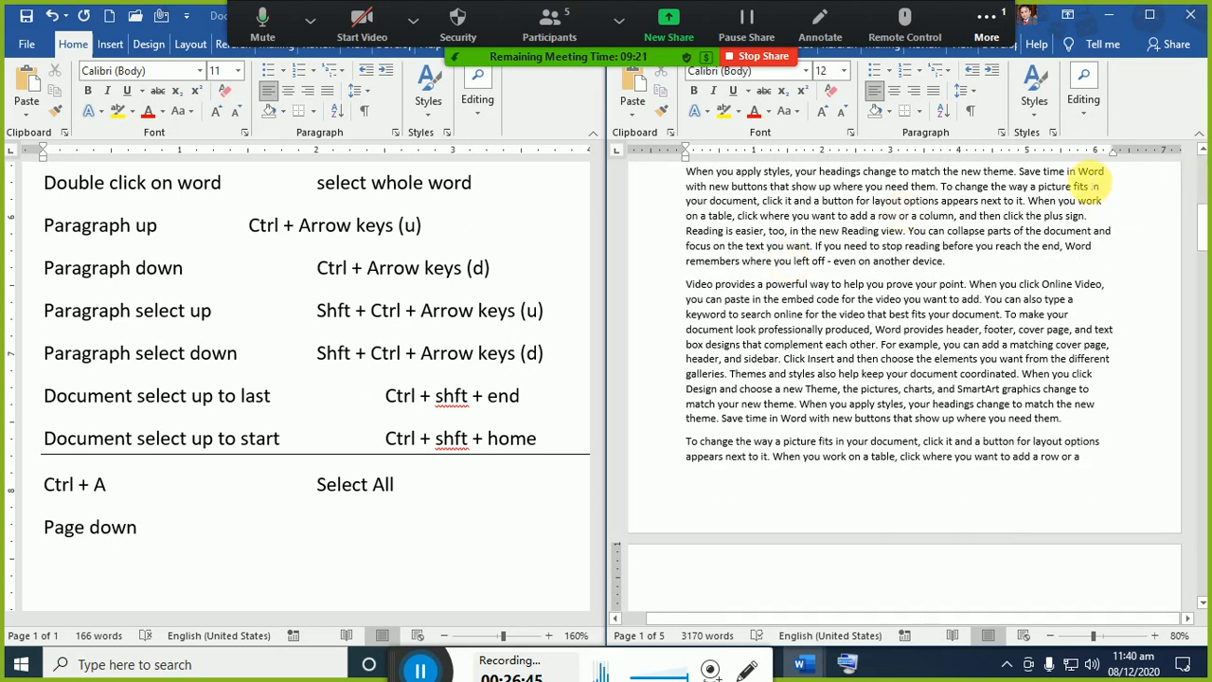
pyautogui.moveTo(1104, 172); pyautogui.dragTo(964, 165)
pyautogui.moveTo(1203, 248); pyautogui.dragTo(1204, 235)
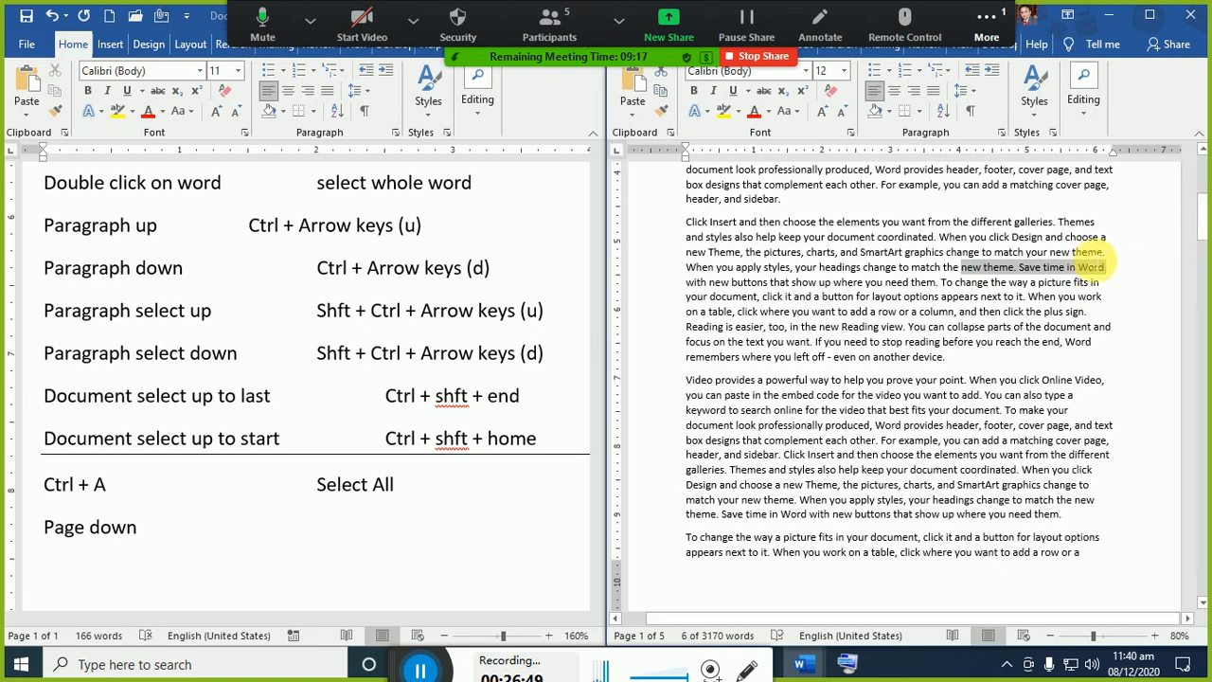
pyautogui.click(1102, 255)
pyautogui.doubleClick(1087, 253)
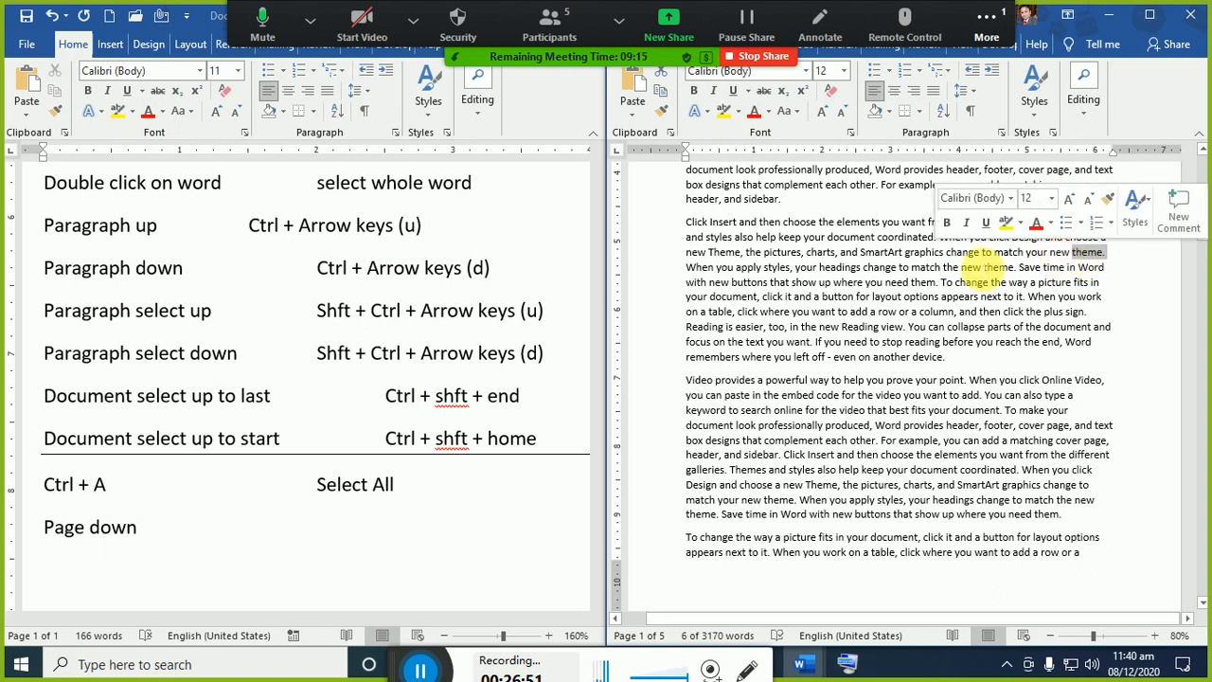
pyautogui.moveTo(691, 270); pyautogui.dragTo(1016, 471)
# - Enter the description "one screen down" for "Page down" in the notes and start a new line below it
pyautogui.click(315, 530)
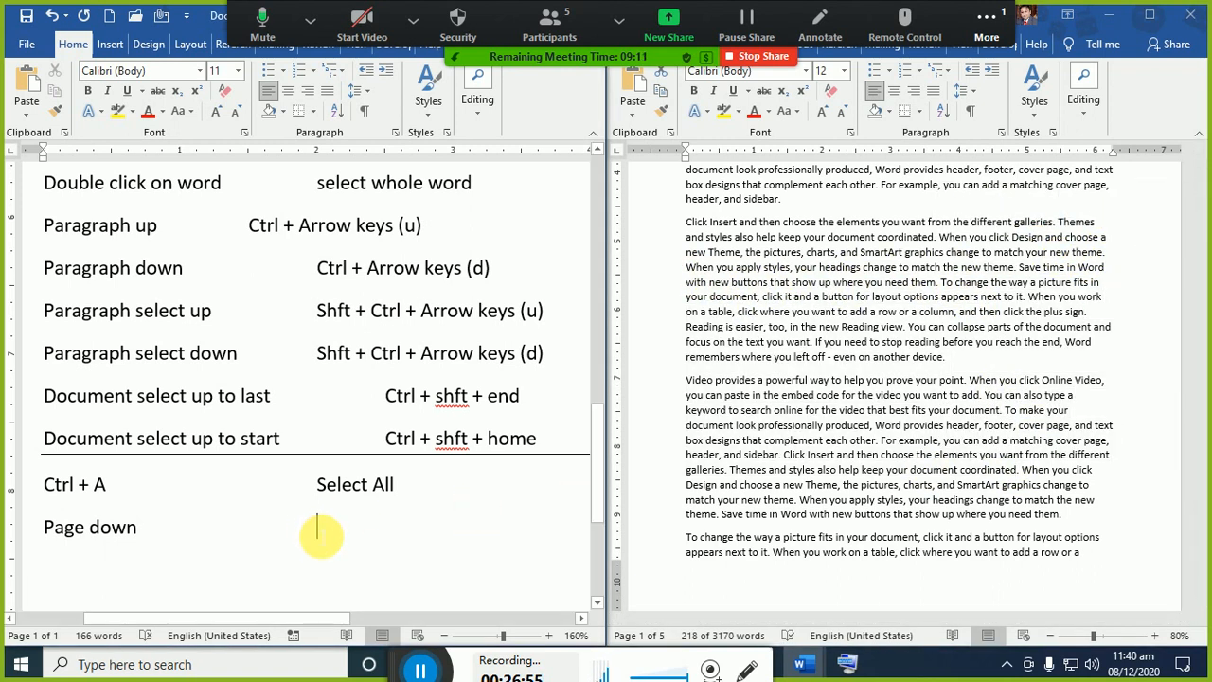
pyautogui.write('one')
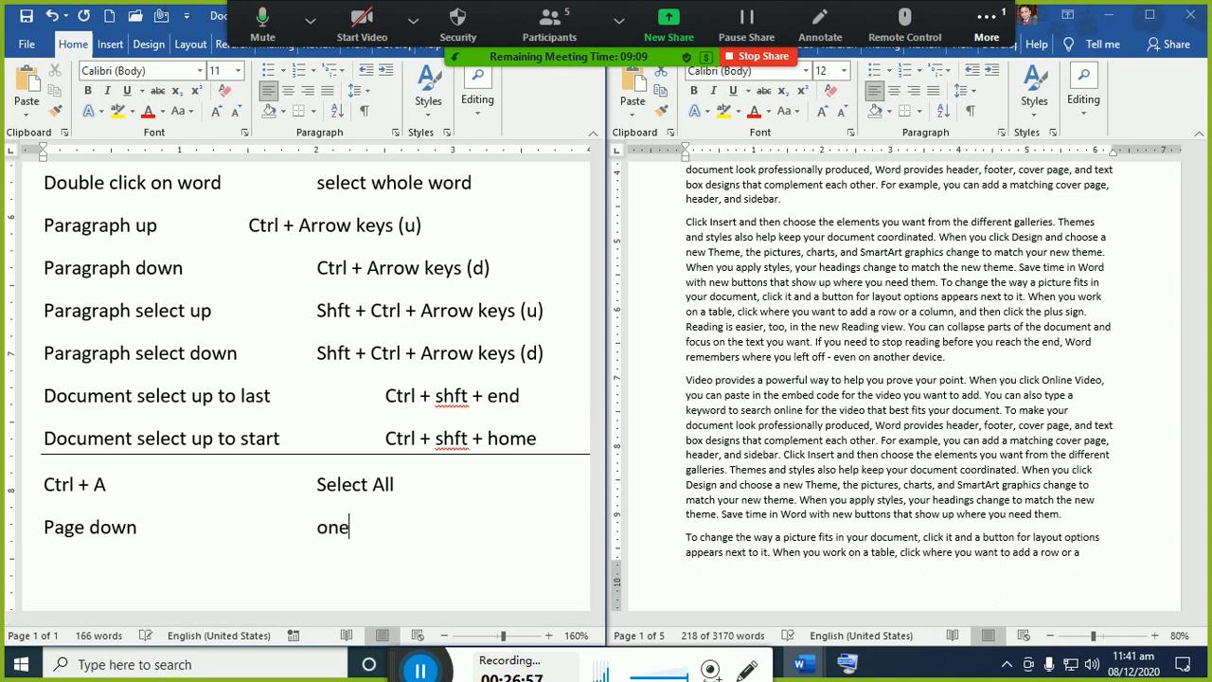
pyautogui.write(' screen down')
pyautogui.press('Return')
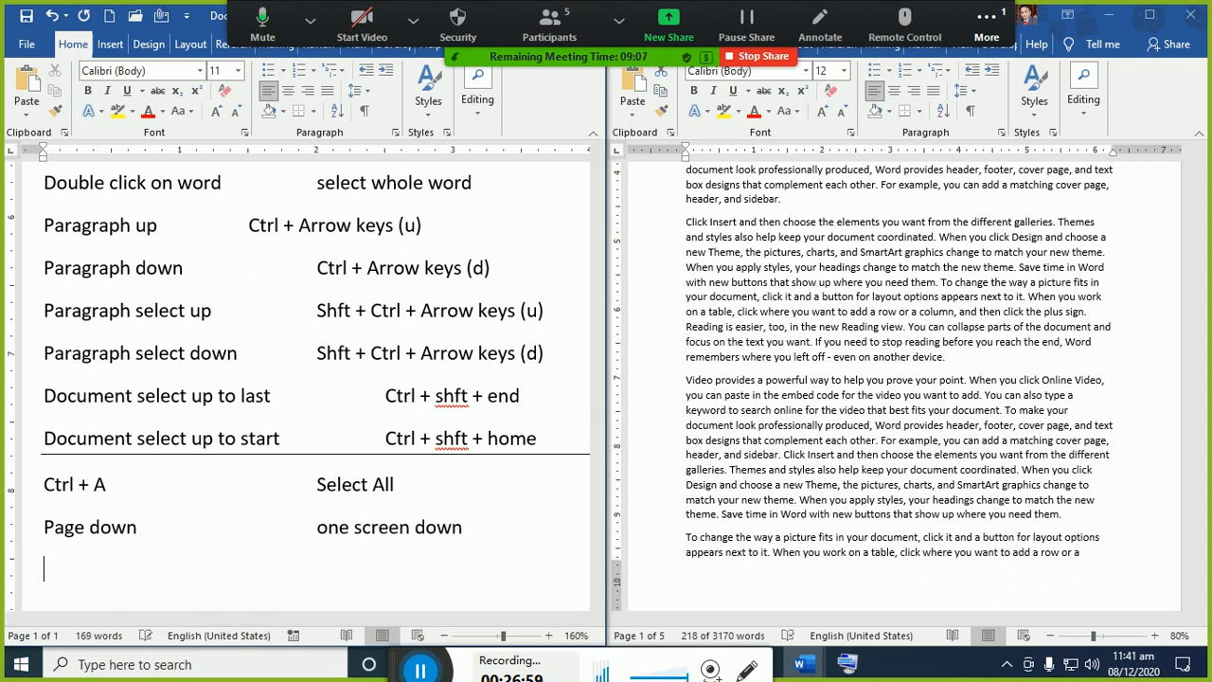
# - Add the shortcut "Page Up" with the description "one screen up" on the new notes line
pyautogui.write('Page Up')
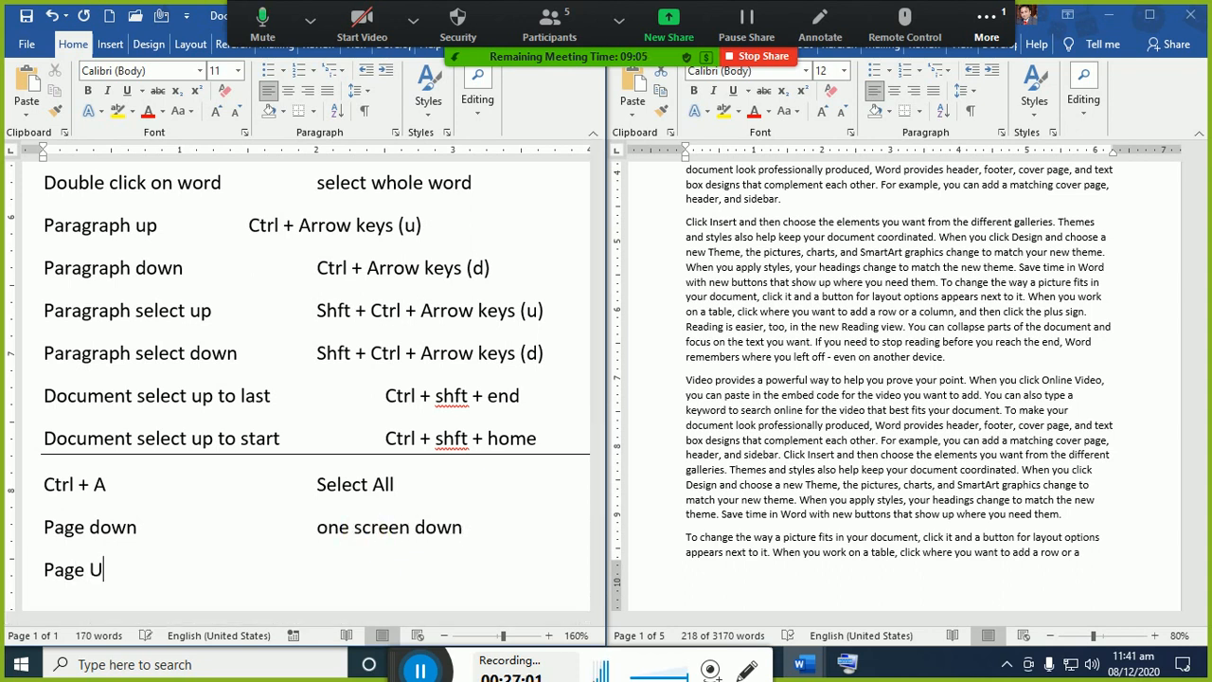
pyautogui.press('Tab')
pyautogui.press('Tab')
pyautogui.write('one screen up')
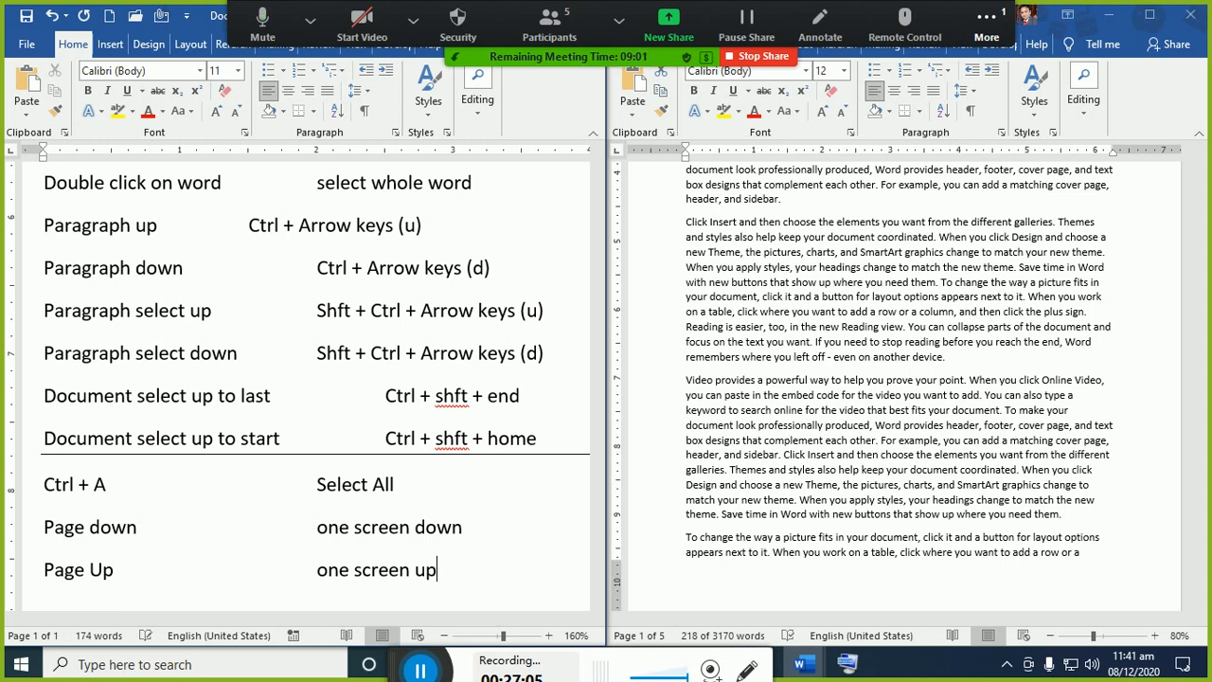
# - Start a new line below the "Page Up" row in the notes and highlight the "Page down" and "Page Up" rows
pyautogui.press('Return')
pyautogui.press('Up')
pyautogui.press('Up')
pyautogui.hotkey('shift', 'Down')
pyautogui.hotkey('shift', 'Down')
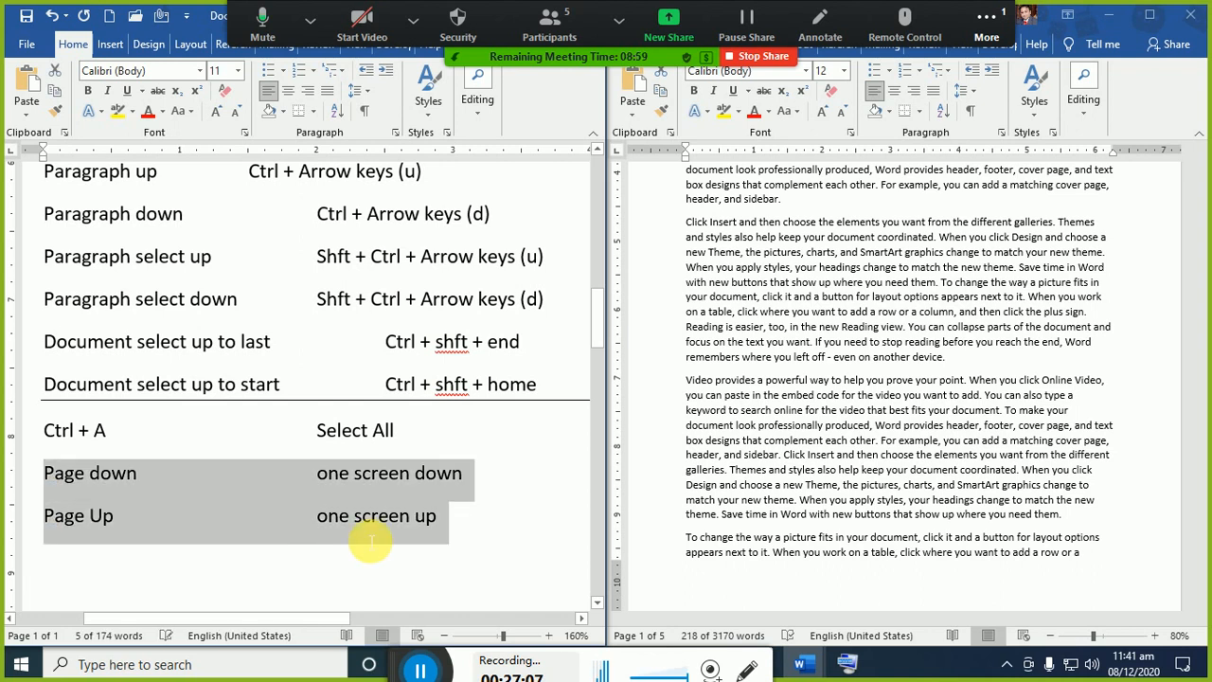
pyautogui.hotkey('shift', 'Up')
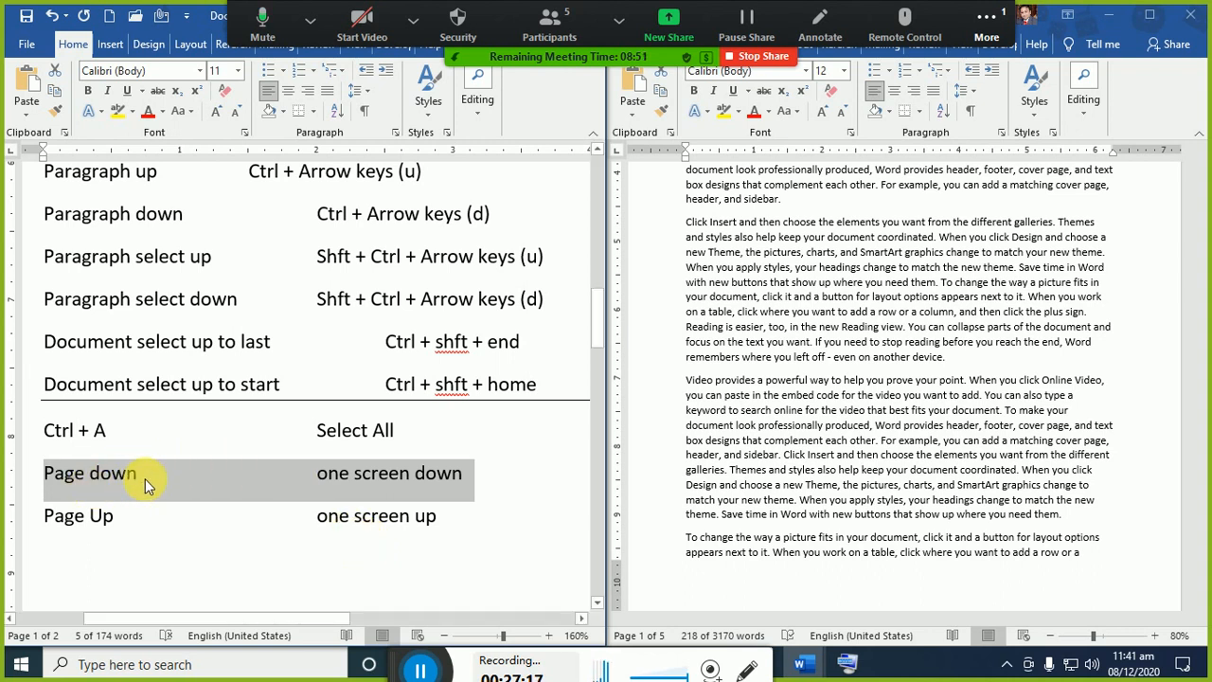
# - Add the shortcut "Ctrl + Page down" with the description "one page down" on the blank line below "Page Up" in the notes
pyautogui.scroll(-6, 720, 440)
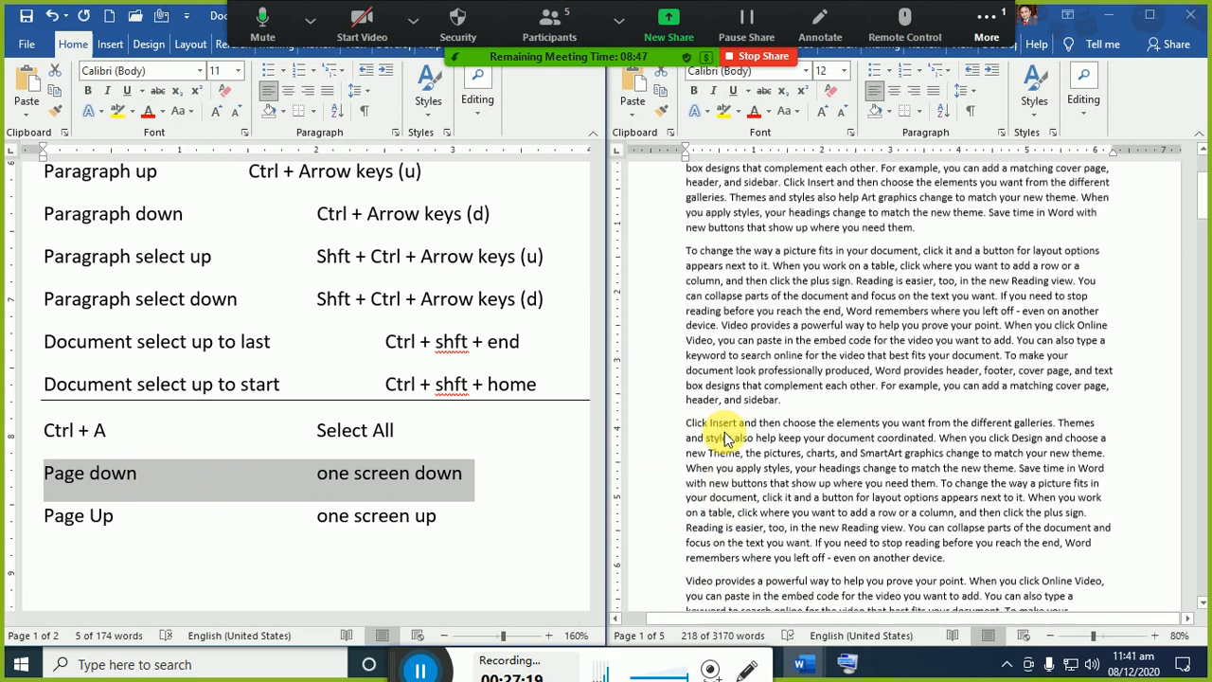
pyautogui.scroll(3, 727, 438)
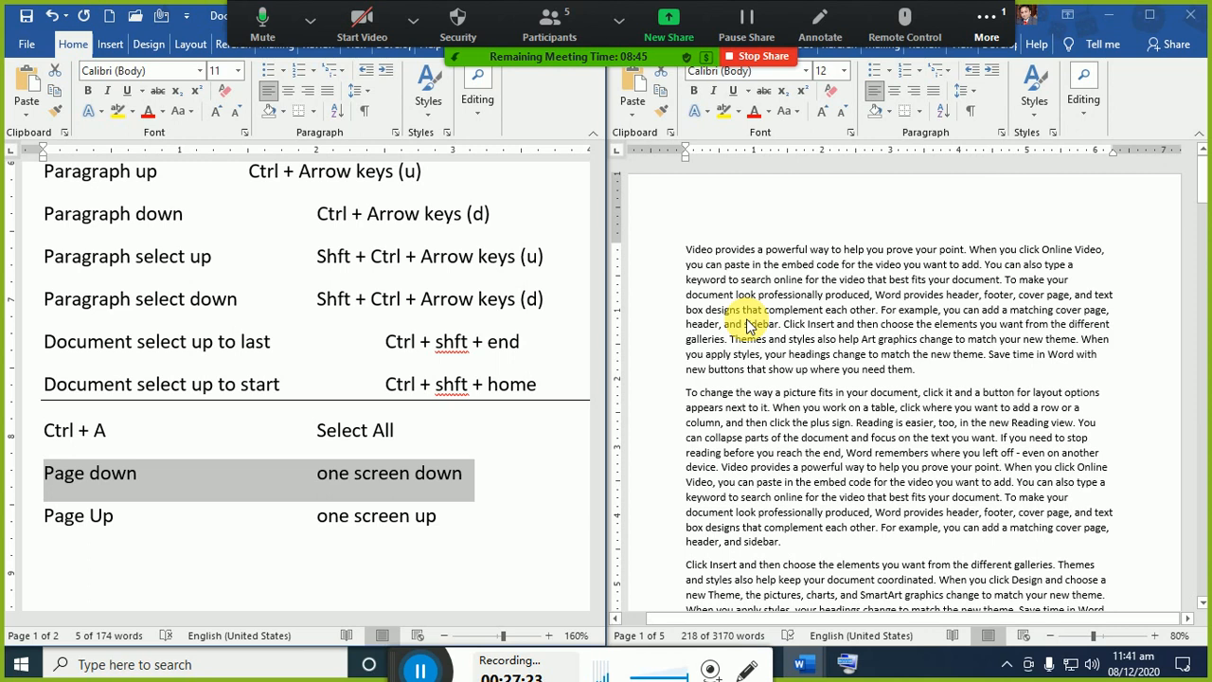
pyautogui.press('pagedown')
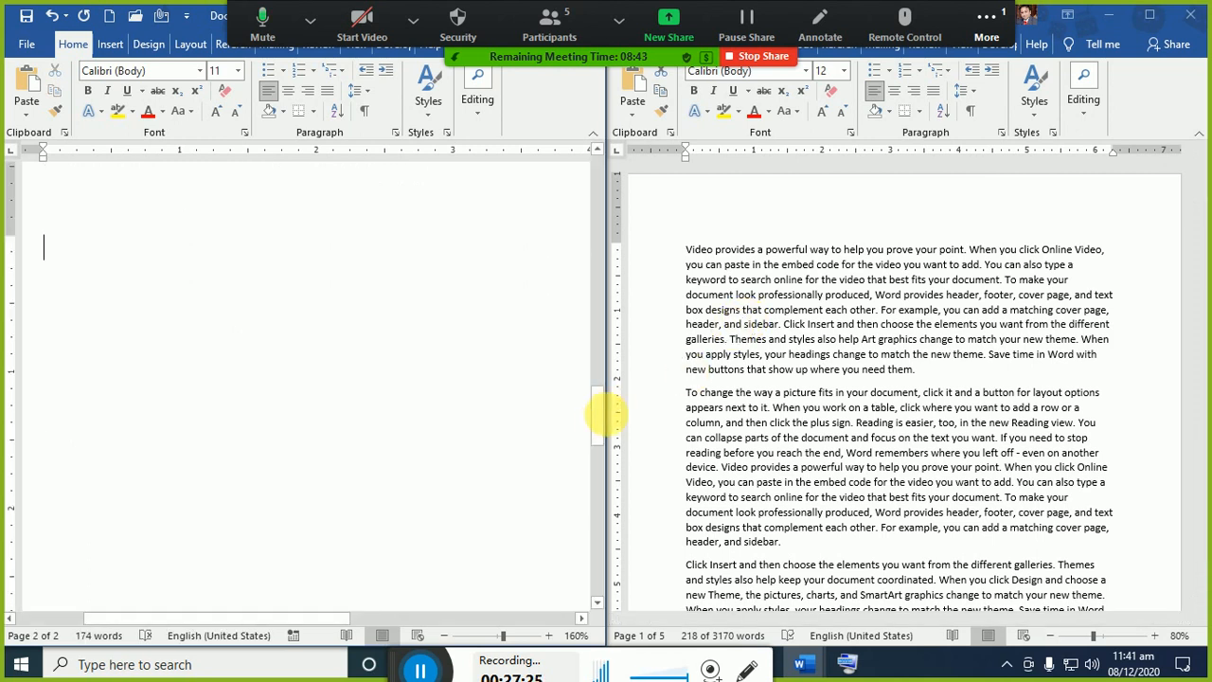
pyautogui.moveTo(599, 415); pyautogui.dragTo(592, 347)
pyautogui.click(170, 429)
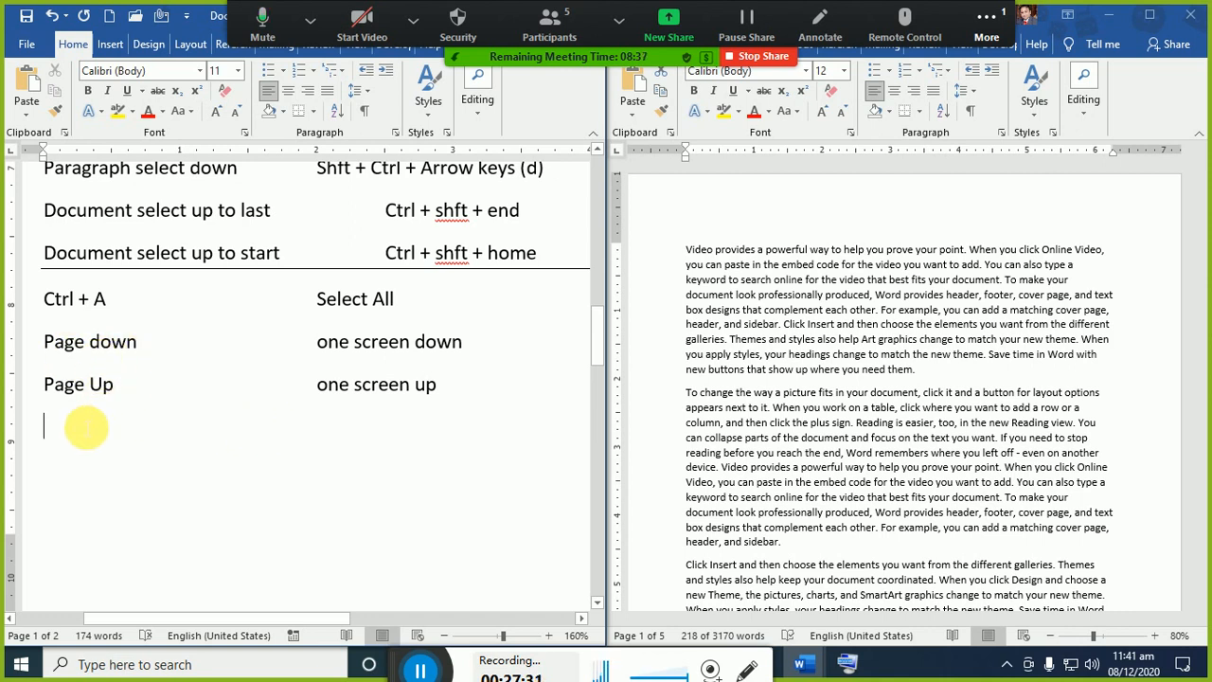
pyautogui.write('Ct')
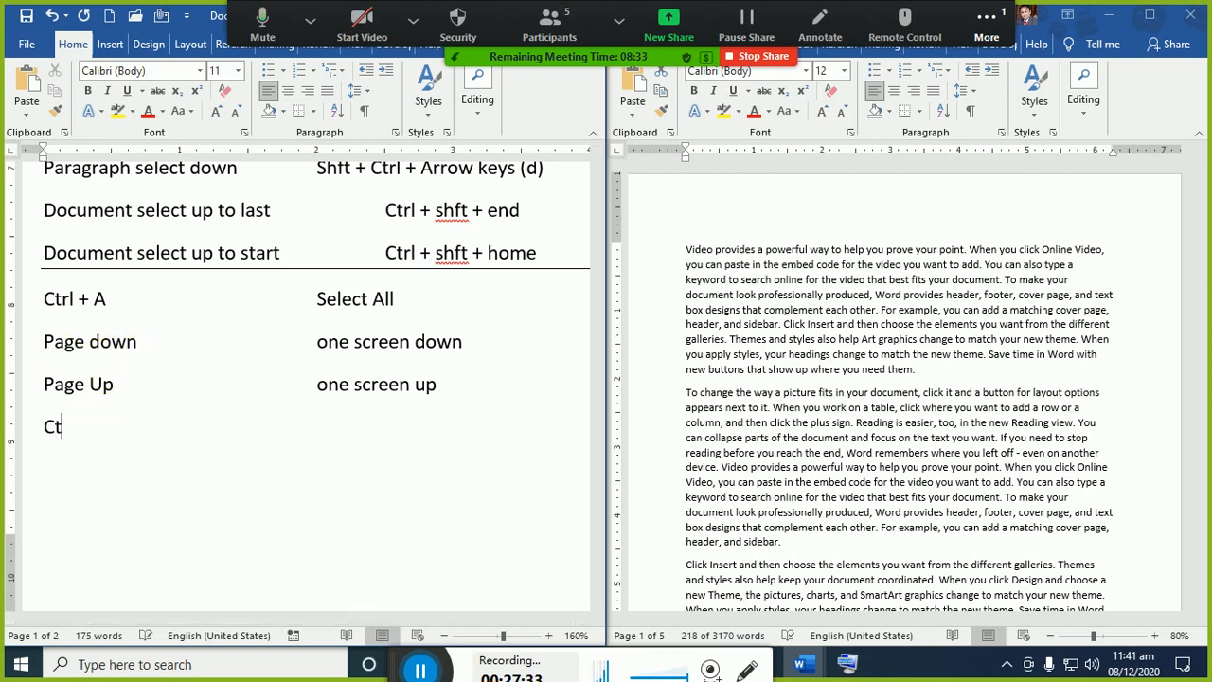
pyautogui.write('rl + Page down')
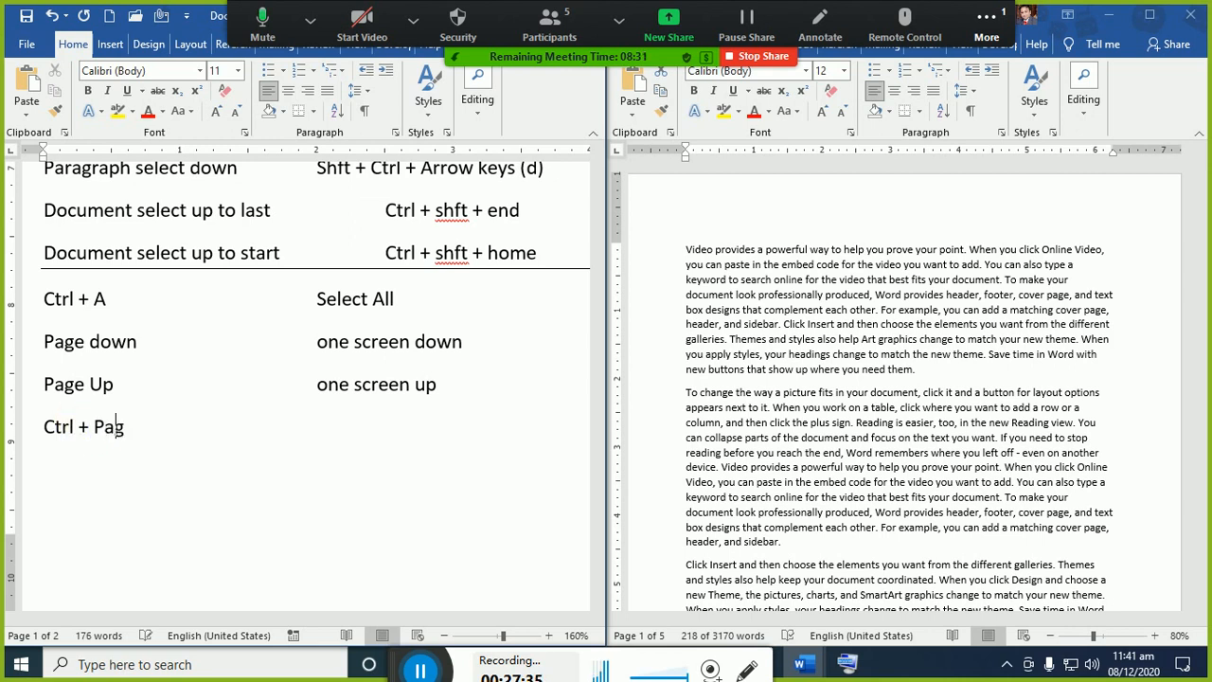
pyautogui.press('Tab')
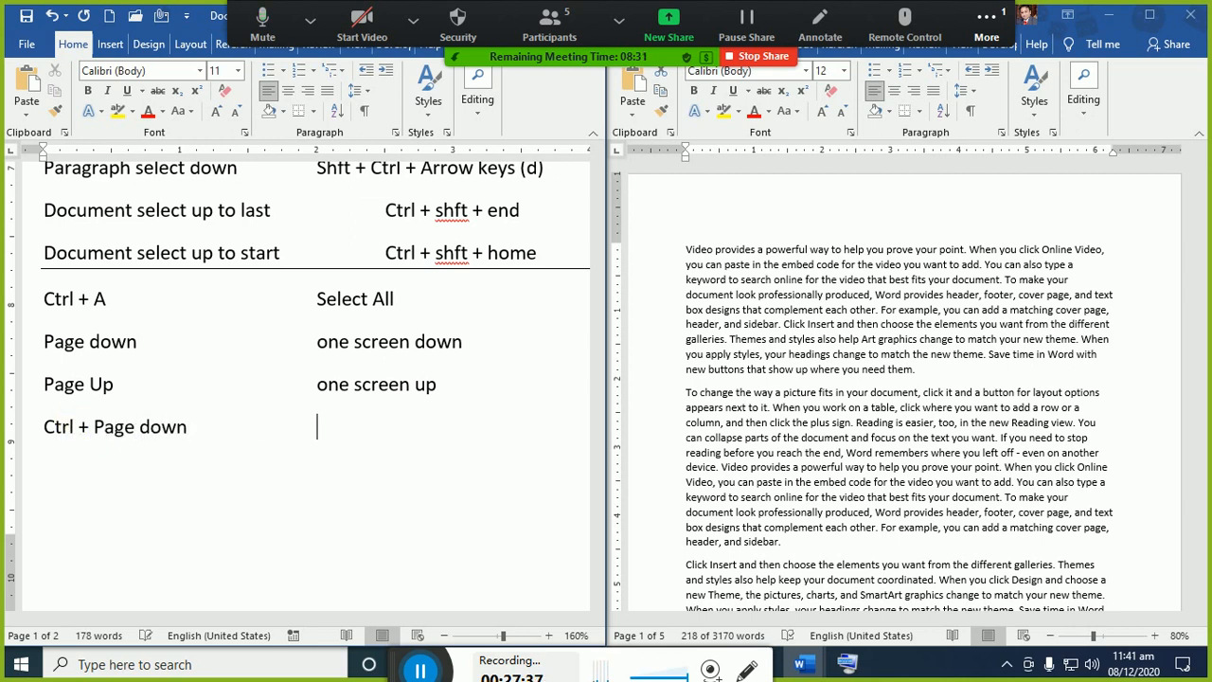
pyautogui.write('one page down')
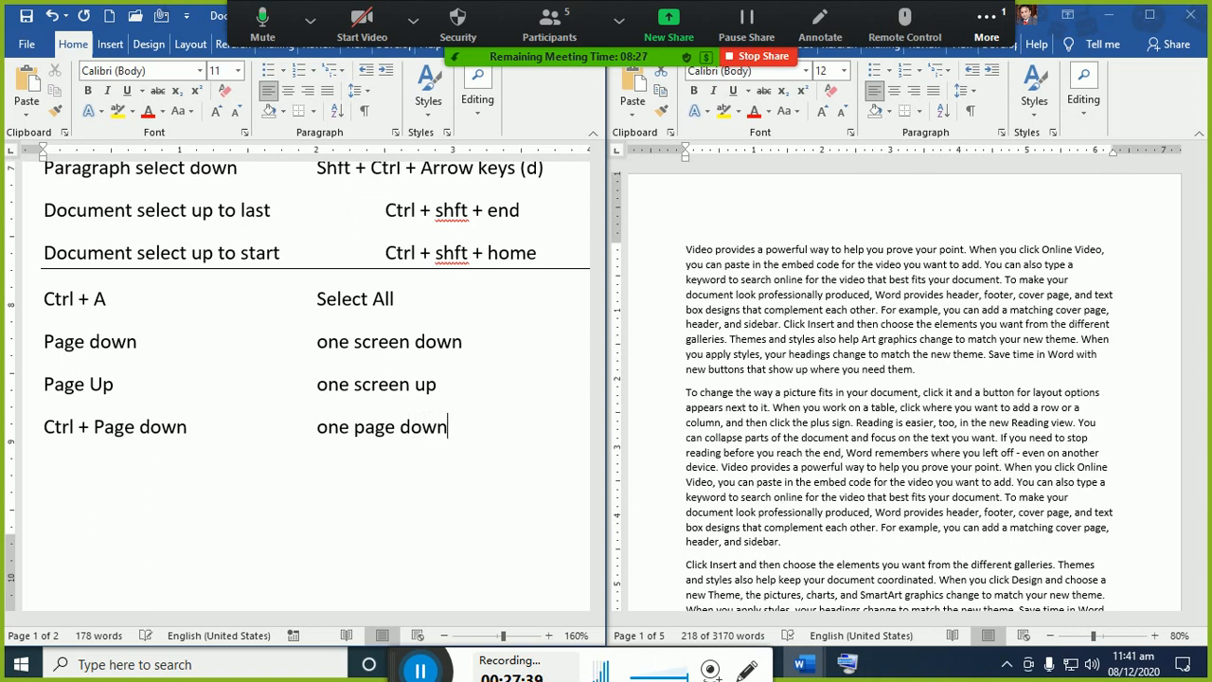
# - Add a further notes row for "Ctrl + Page up" with the description "one page up"
pyautogui.press('Return')
pyautogui.write('Ctrl ')
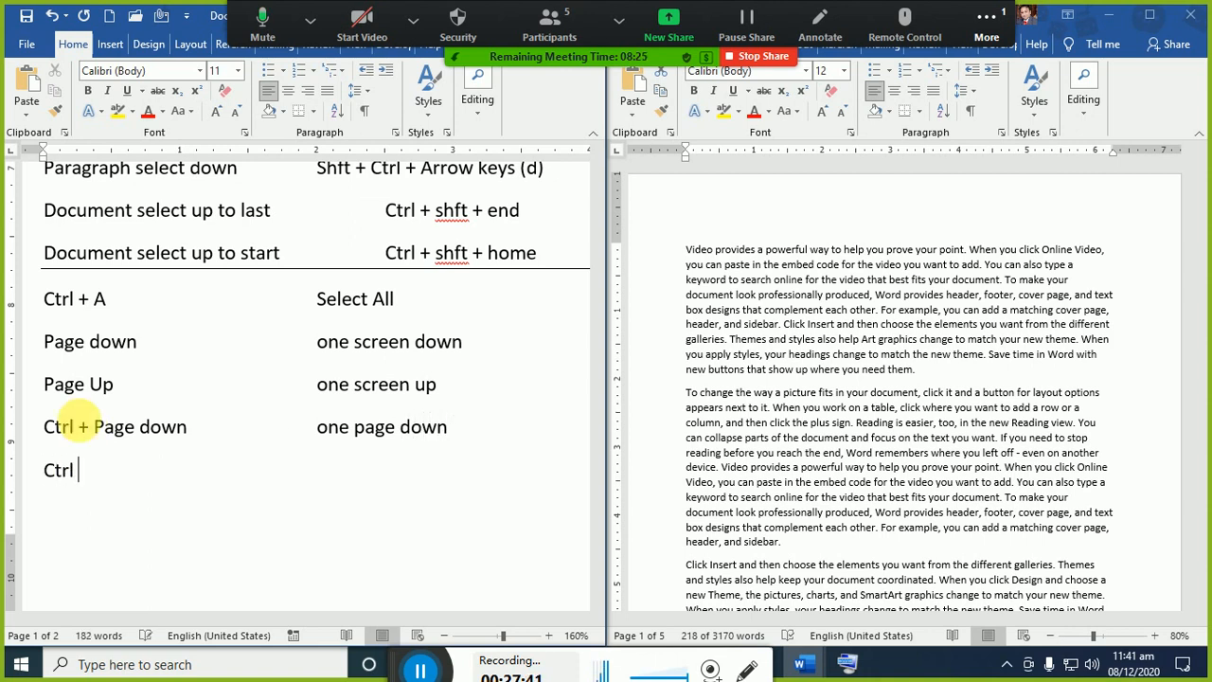
pyautogui.write('+ Page up')
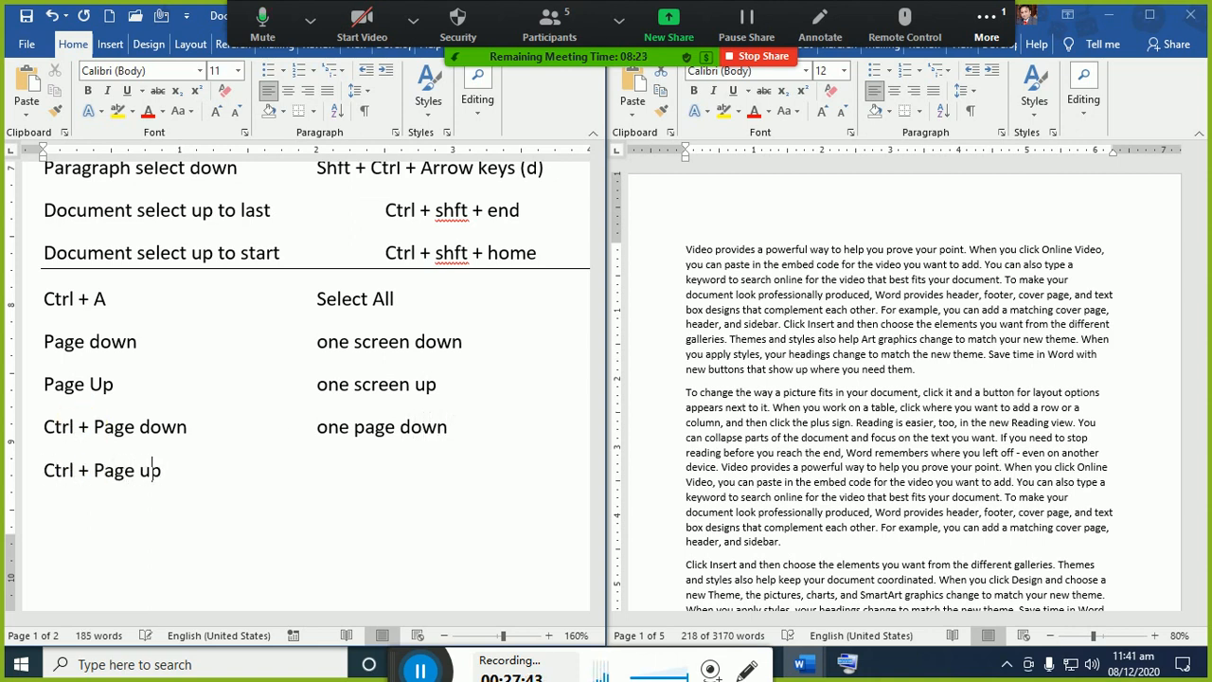
pyautogui.press('Tab')
pyautogui.write('one page up')
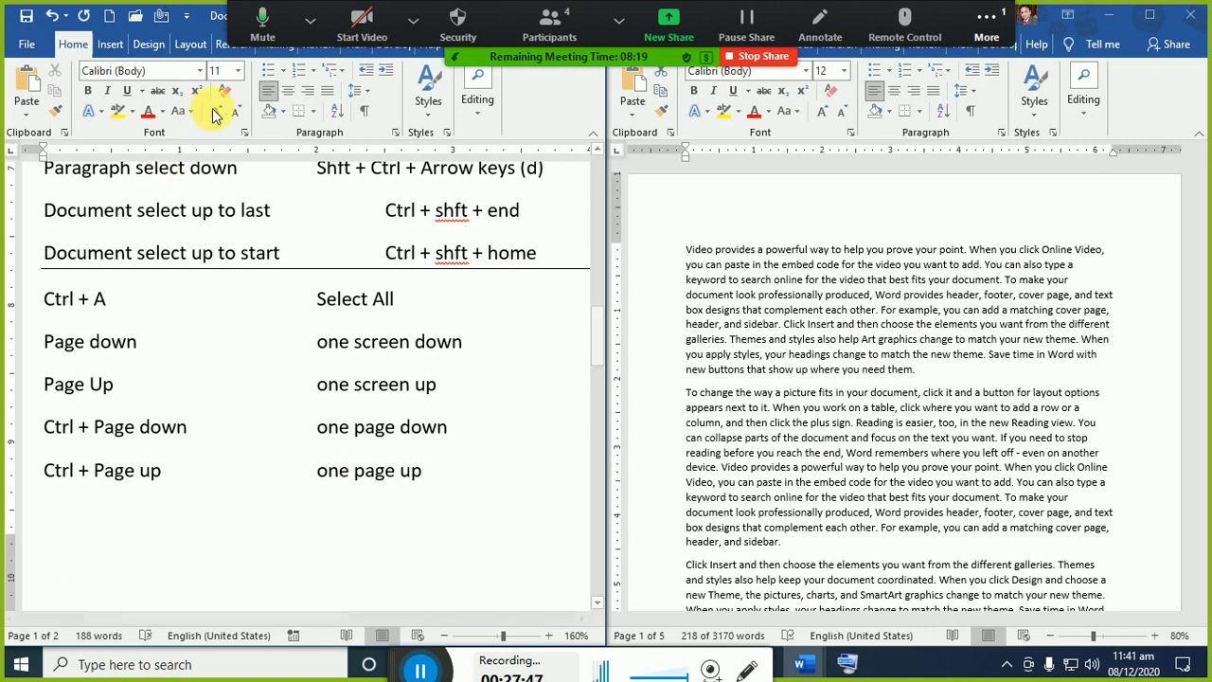
# - Move the cursor to the end of the sample document, back page by page to its start, and one page down and up again
pyautogui.click(687, 250)
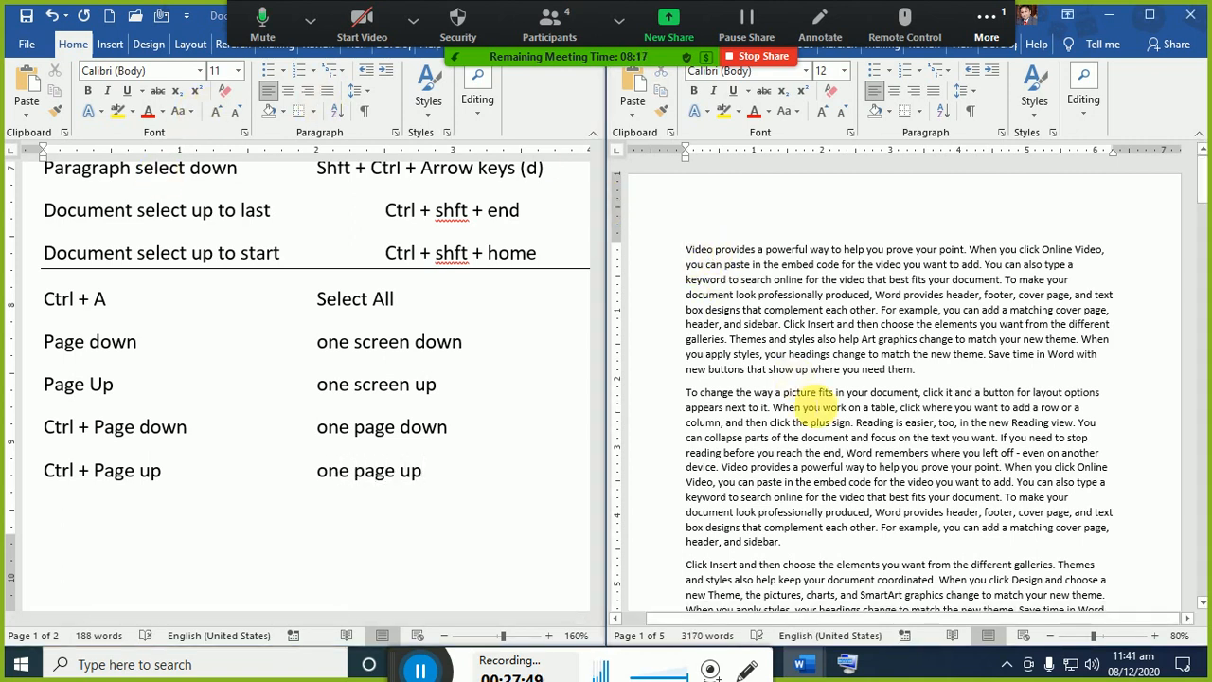
pyautogui.hotkey('ctrl', 'End')
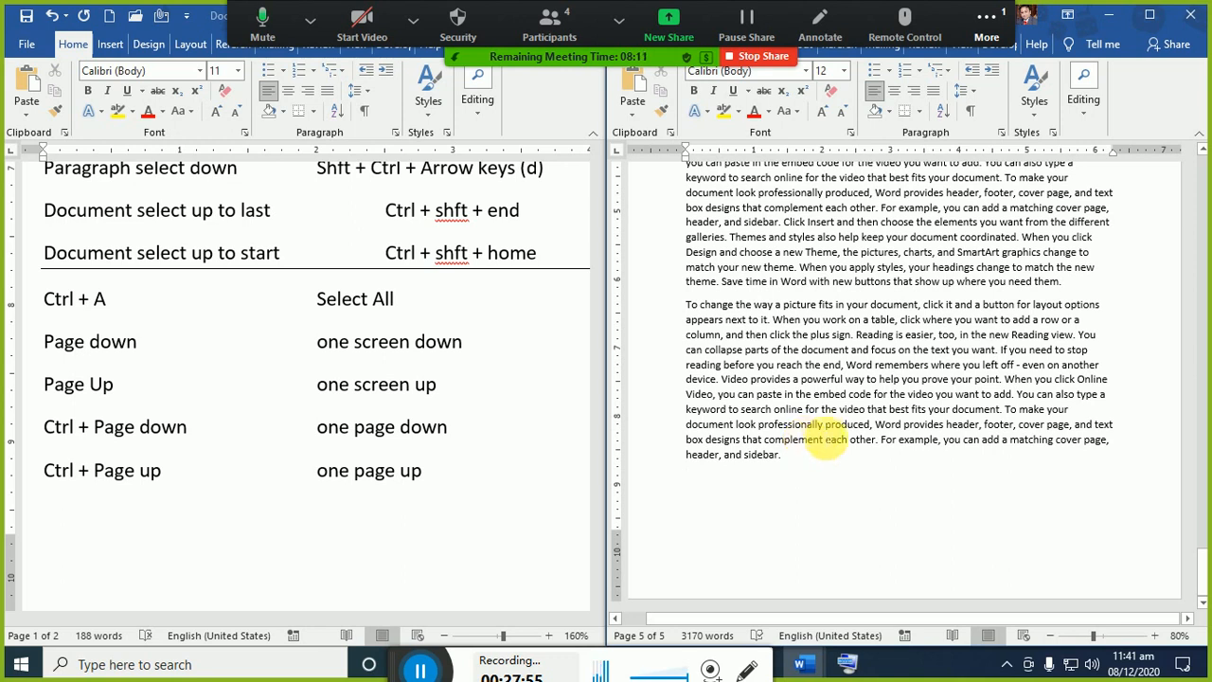
pyautogui.hotkey('ctrl', 'pageup')
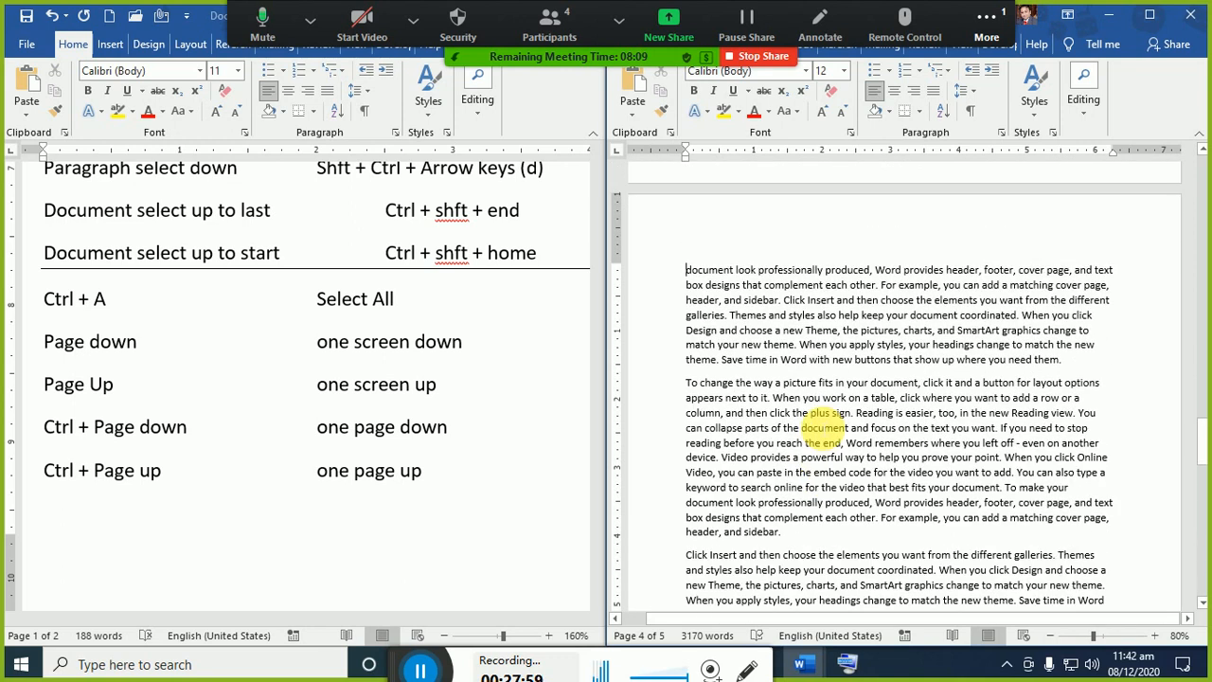
pyautogui.hotkey('ctrl', 'pageup')
pyautogui.hotkey('ctrl', 'pageup')
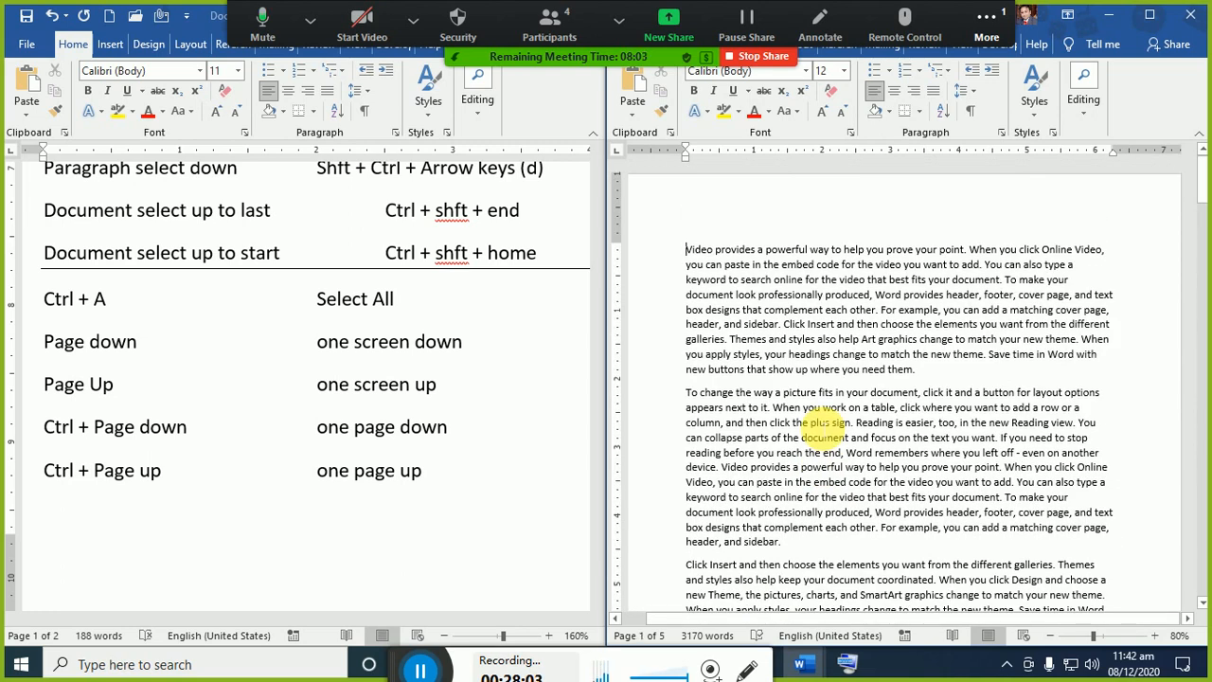
pyautogui.hotkey('ctrl', 'pagedown')
pyautogui.hotkey('ctrl', 'pageup')
# - Select the sample document's text from its start down into the second page, extending the selection in stages
pyautogui.hotkey('shift', 'pagedown')
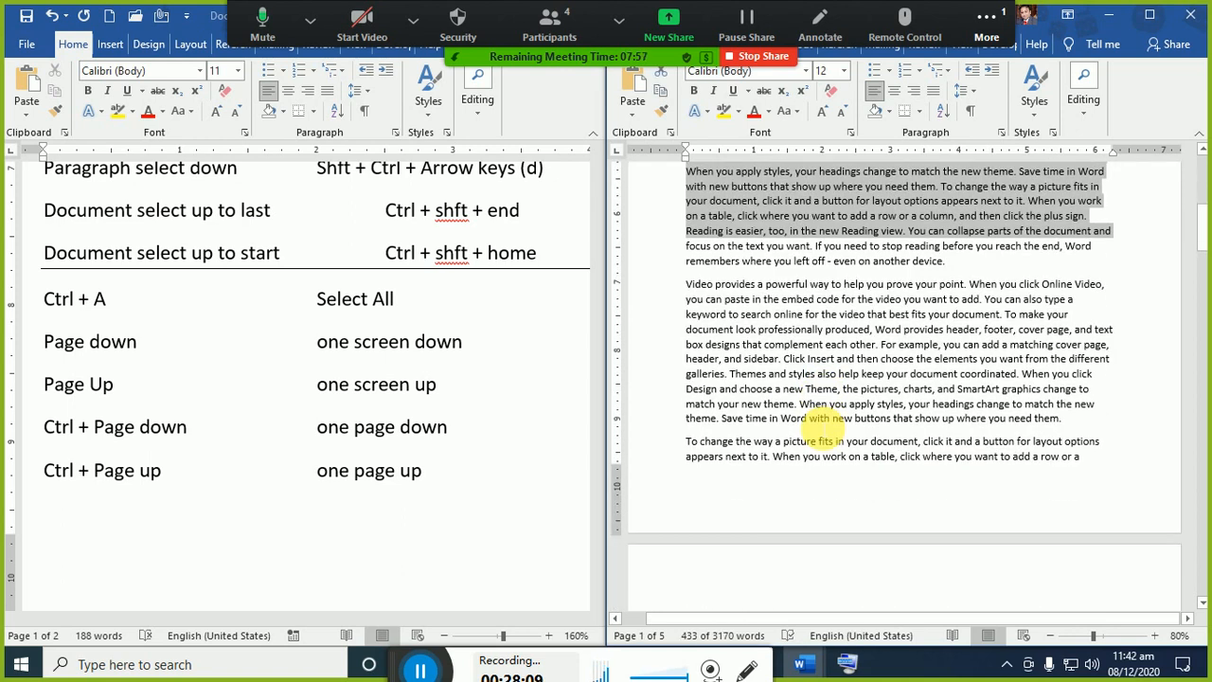
pyautogui.hotkey('shift', 'pagedown')
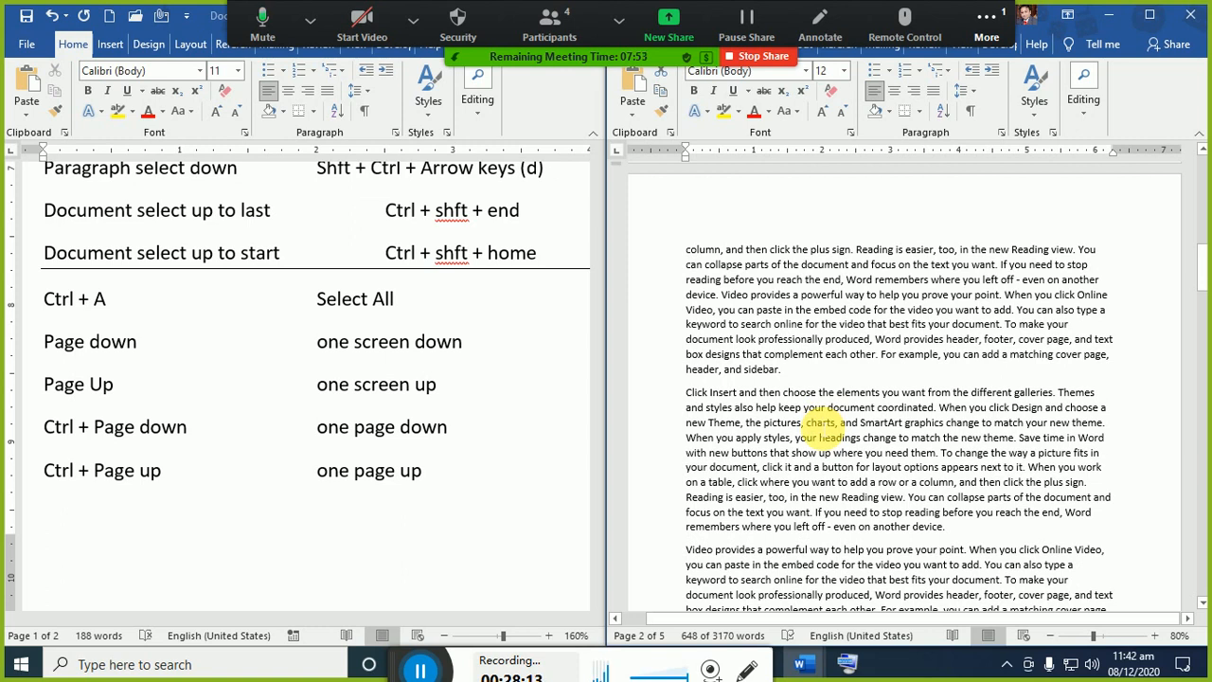
pyautogui.hotkey('shift', 'pagedown')
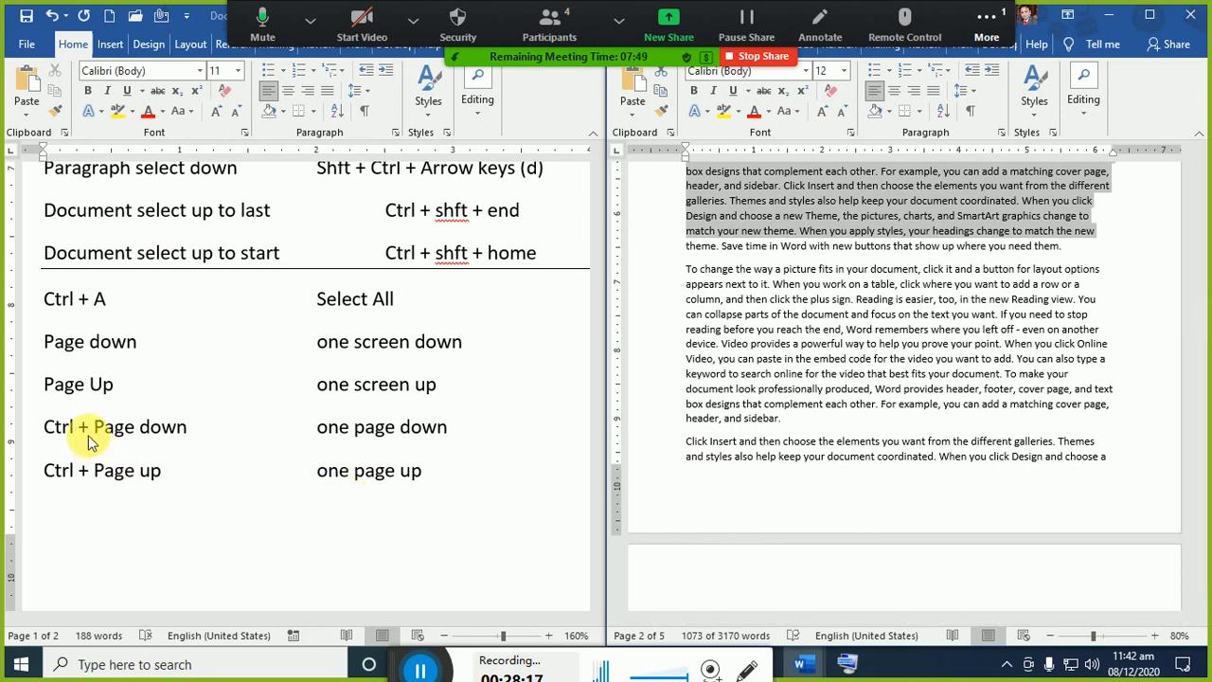
# - Copy the four rows from "Page down" to "Ctrl + Page up" and paste them onto the second page of the notes
pyautogui.click(45, 353)
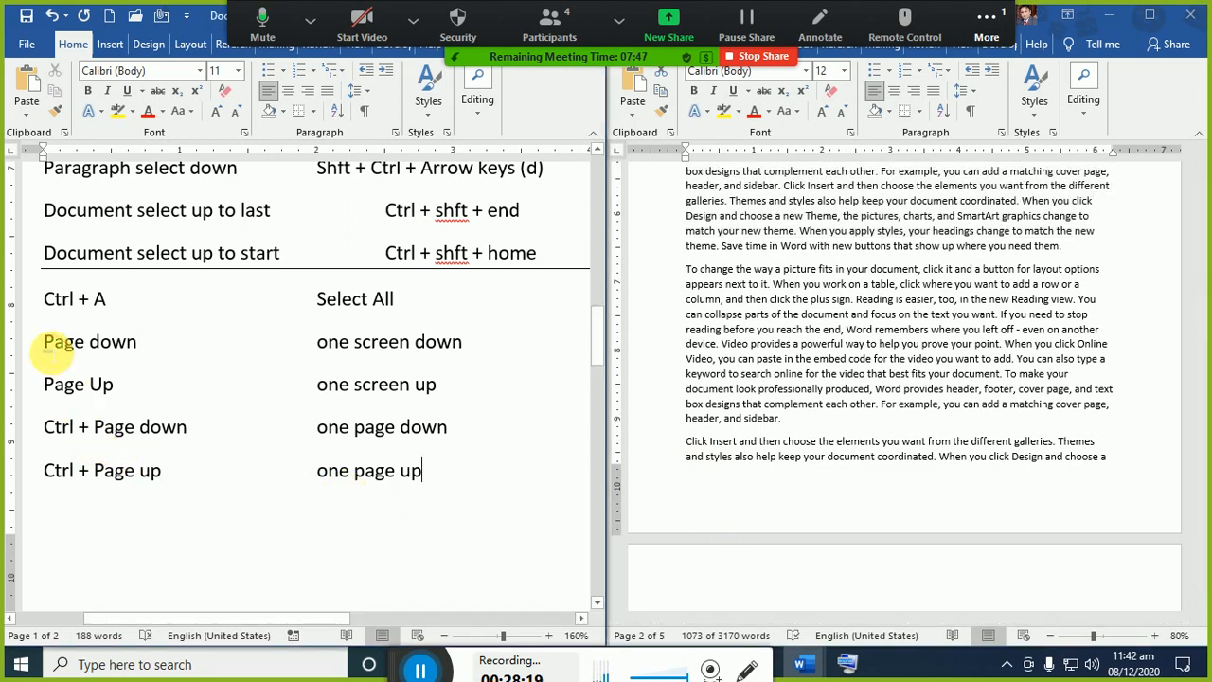
pyautogui.moveTo(47, 352); pyautogui.dragTo(406, 482)
pyautogui.hotkey('ctrl', 'c')
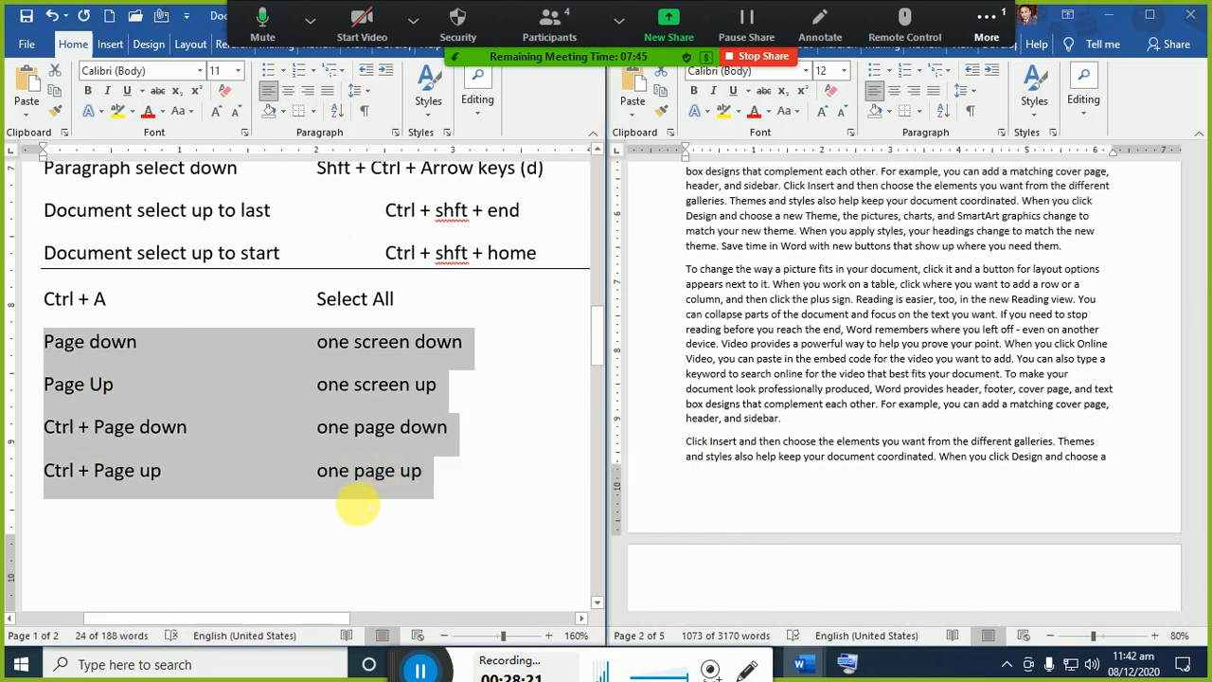
pyautogui.click(195, 549)
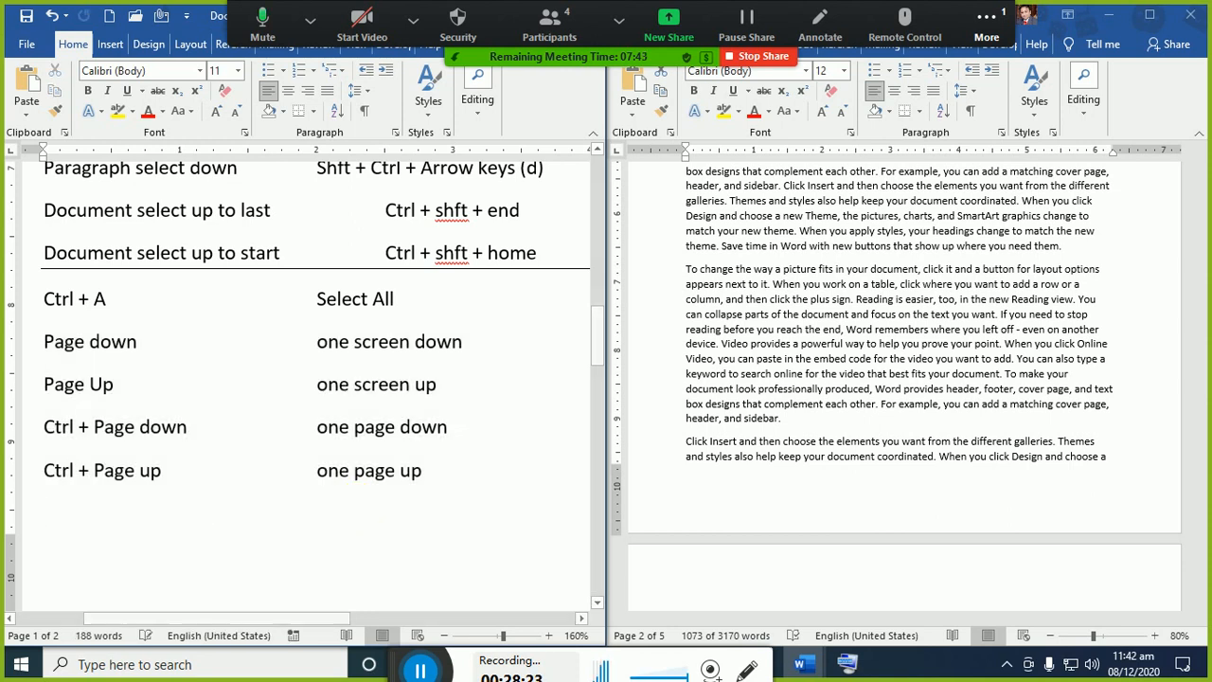
pyautogui.press('pagedown')
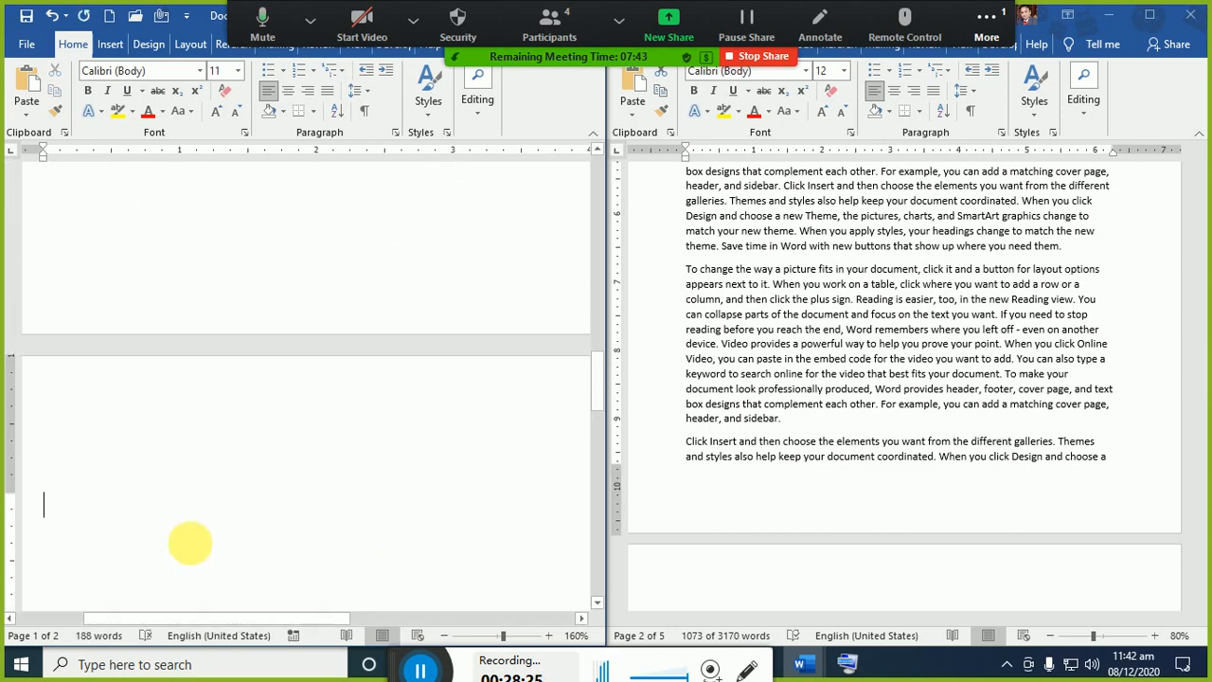
pyautogui.hotkey('ctrl', 'v')
pyautogui.press('Up')
pyautogui.press('Up')
pyautogui.press('Up')
pyautogui.press('Up')
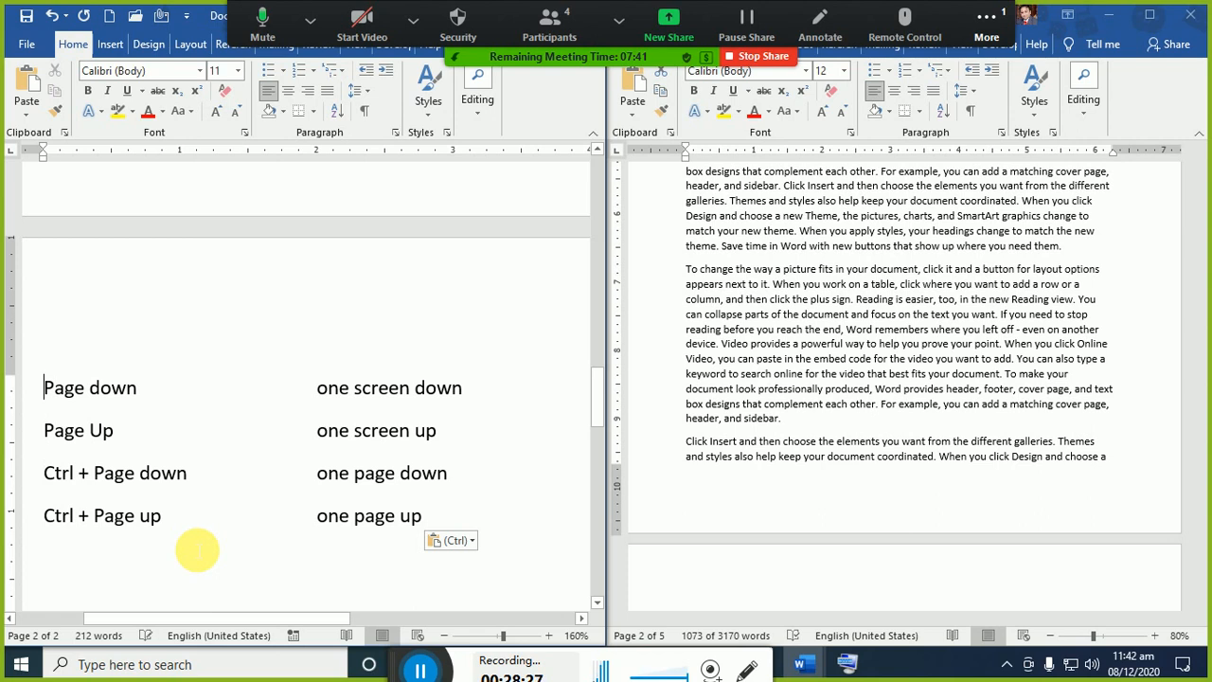
# - Insert a page break that pushes the first page's "Ctrl + Page up" row onto the second page of the notes
pyautogui.scroll(-3, 197, 549)
pyautogui.scroll(2, 197, 549)
pyautogui.press('Down')
pyautogui.press('Down')
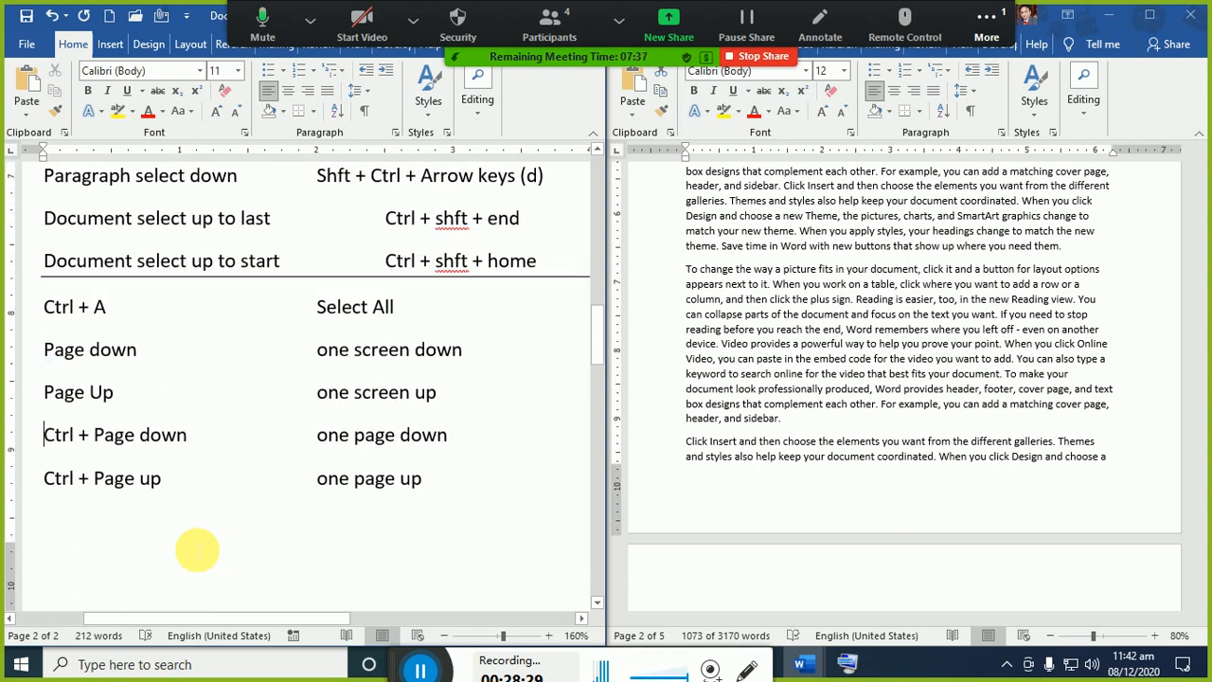
pyautogui.hotkey('ctrl', 'Return')
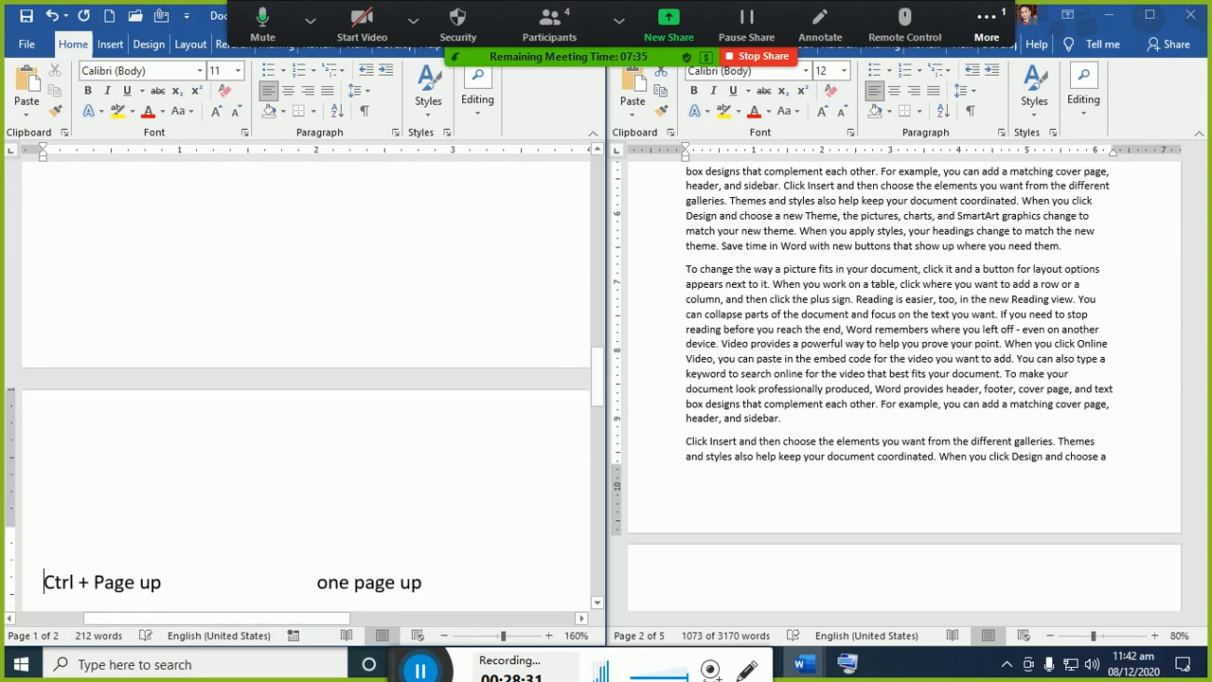
pyautogui.press('Down')
pyautogui.press('Up')
pyautogui.press('Down')
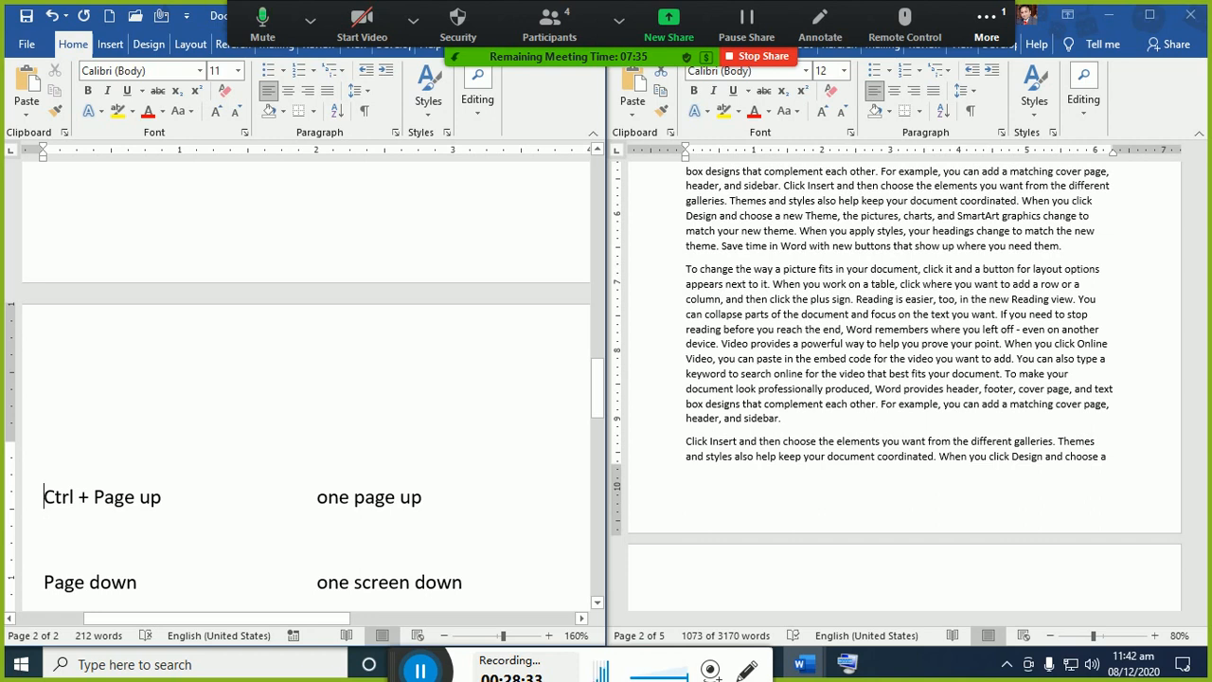
# - Prefix the second page's "Ctrl + Page up" entry with "Shft +" and remove the extra tab before its description
pyautogui.write('Shft +')
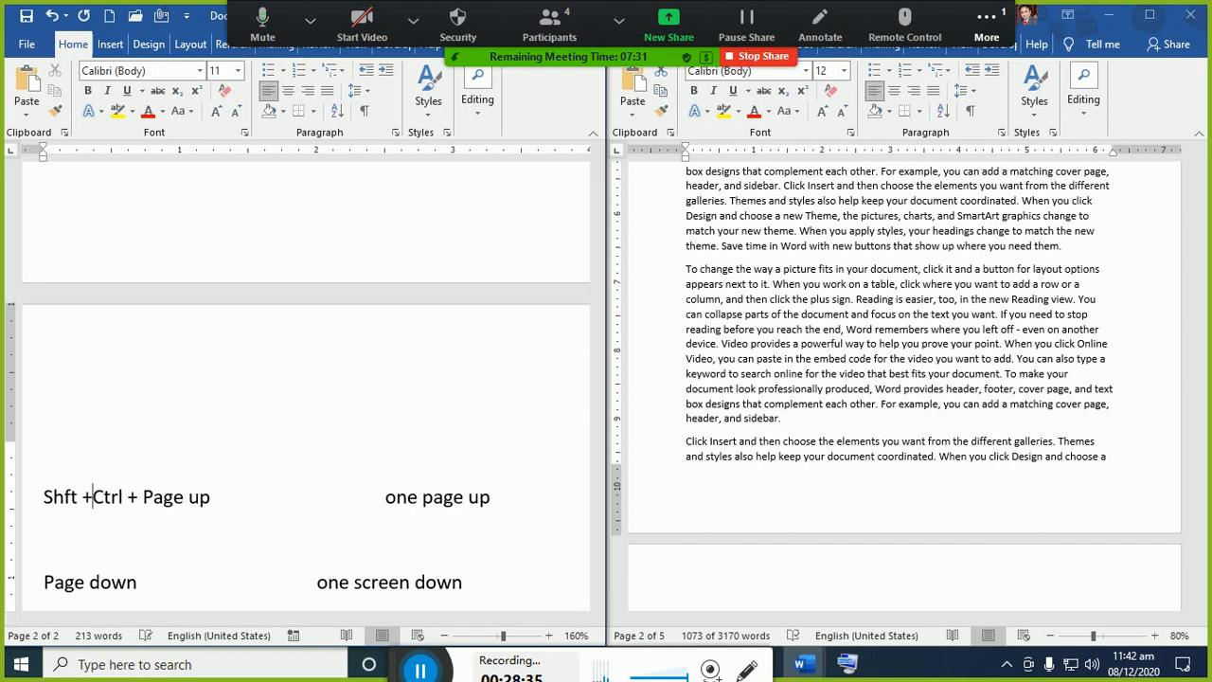
pyautogui.press('Right')
pyautogui.press('Home')
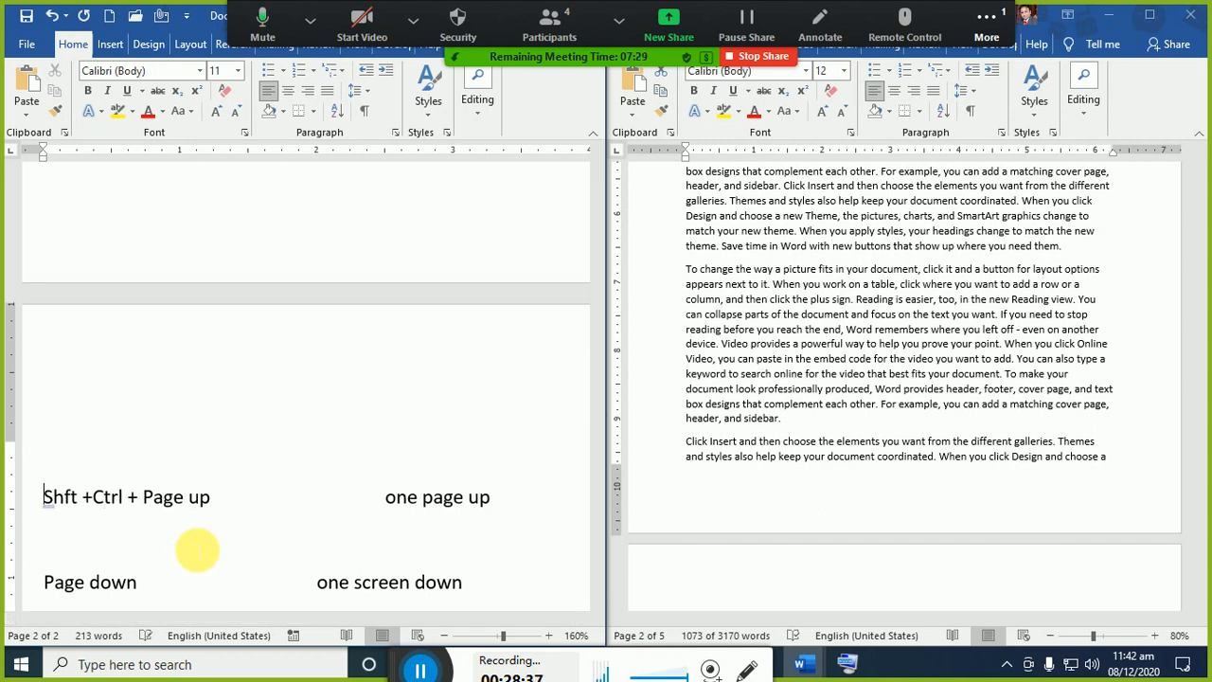
pyautogui.hotkey('shift', 'ctrl', 'Right')
pyautogui.hotkey('shift', 'ctrl', 'Right')
pyautogui.hotkey('shift', 'ctrl', 'Right')
pyautogui.hotkey('shift', 'ctrl', 'Right')
pyautogui.hotkey('shift', 'ctrl', 'Right')
pyautogui.hotkey('shift', 'ctrl', 'Right')
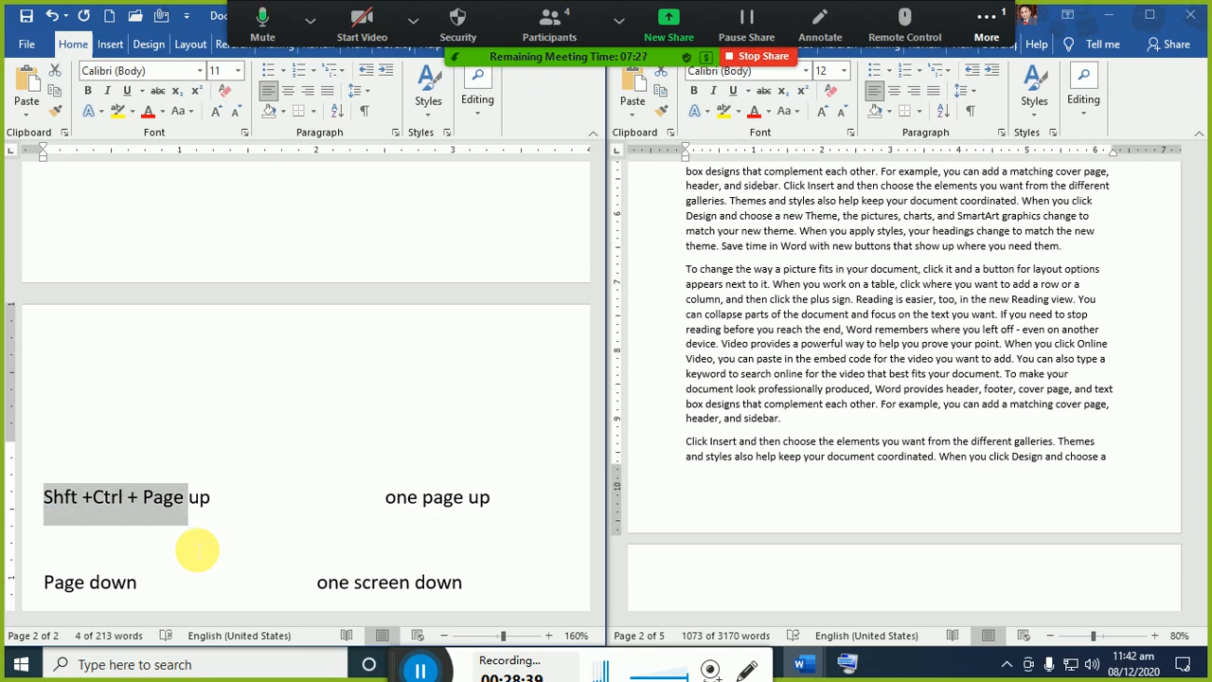
pyautogui.press('Right')
pyautogui.press('Right')
pyautogui.press('Delete')
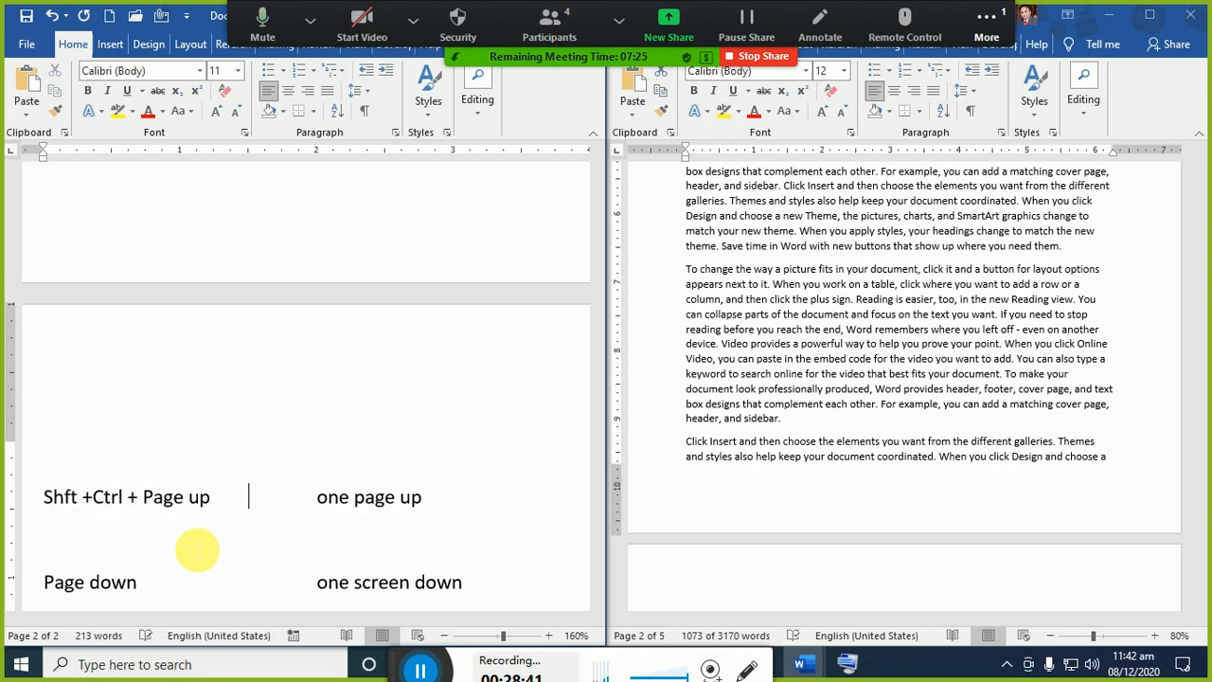
# - Change the description of "Shft +Ctrl + Page up" to "select one page up"
pyautogui.press('Right')
pyautogui.press('Right')
pyautogui.press('Left')
pyautogui.press('Left')
pyautogui.press('Left')
pyautogui.write('select')
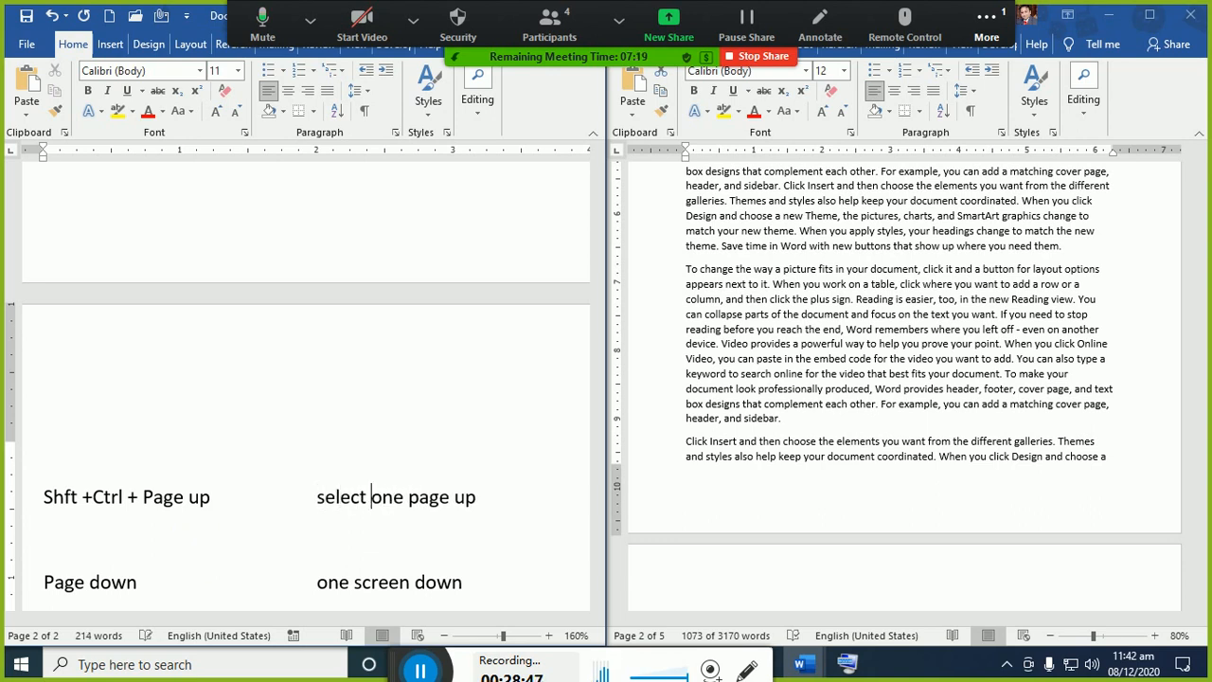
# - Remove the blank line above the second page's "Page down" row and try prefixing that entry with "Shft +"
pyautogui.press('Delete')
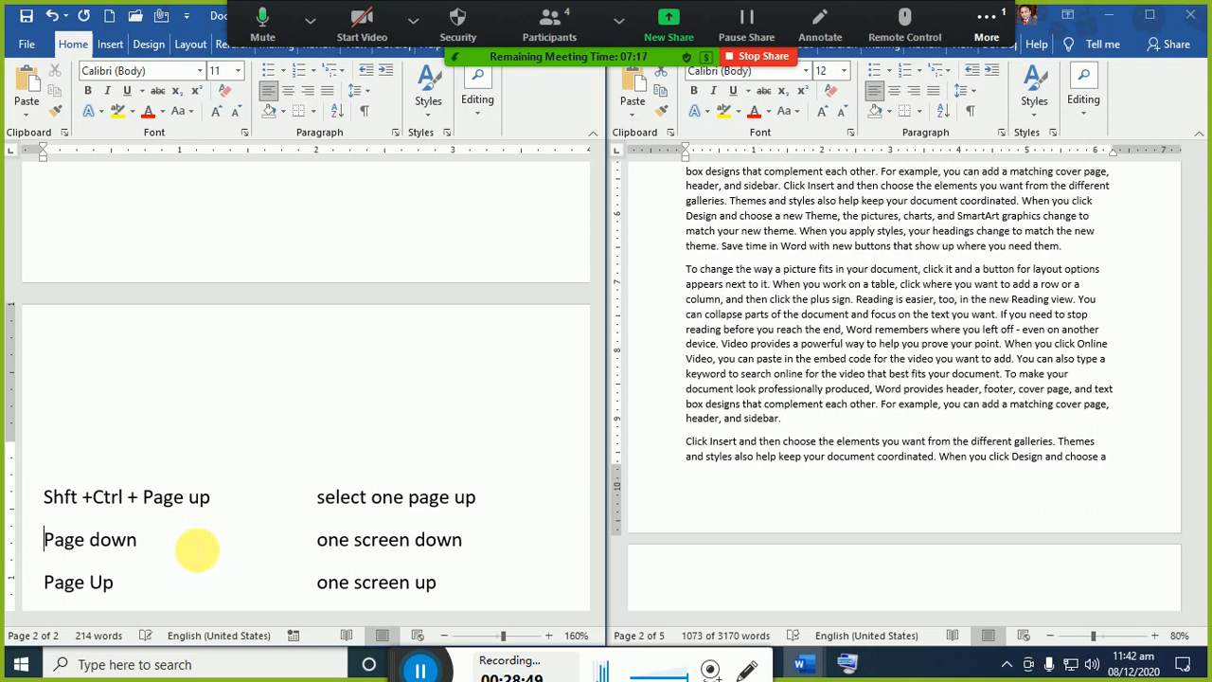
pyautogui.write('Shft +')
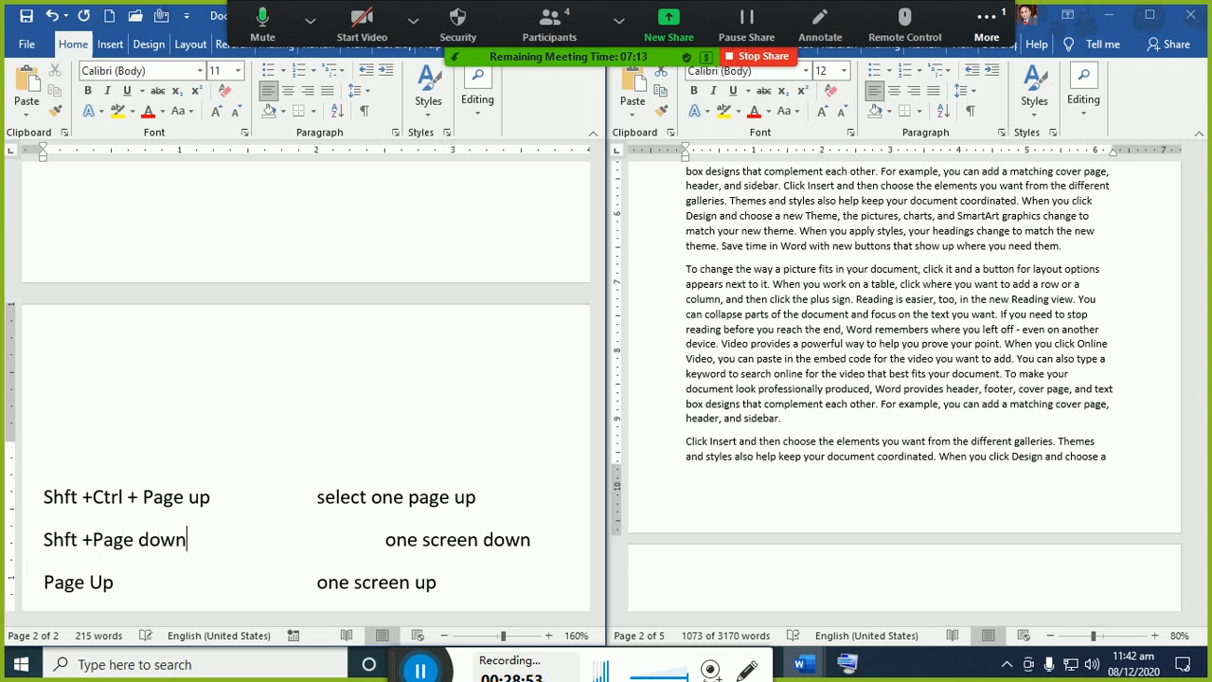
pyautogui.press('Right')
pyautogui.press('BackSpace')
pyautogui.hotkey('shift', 'Home')
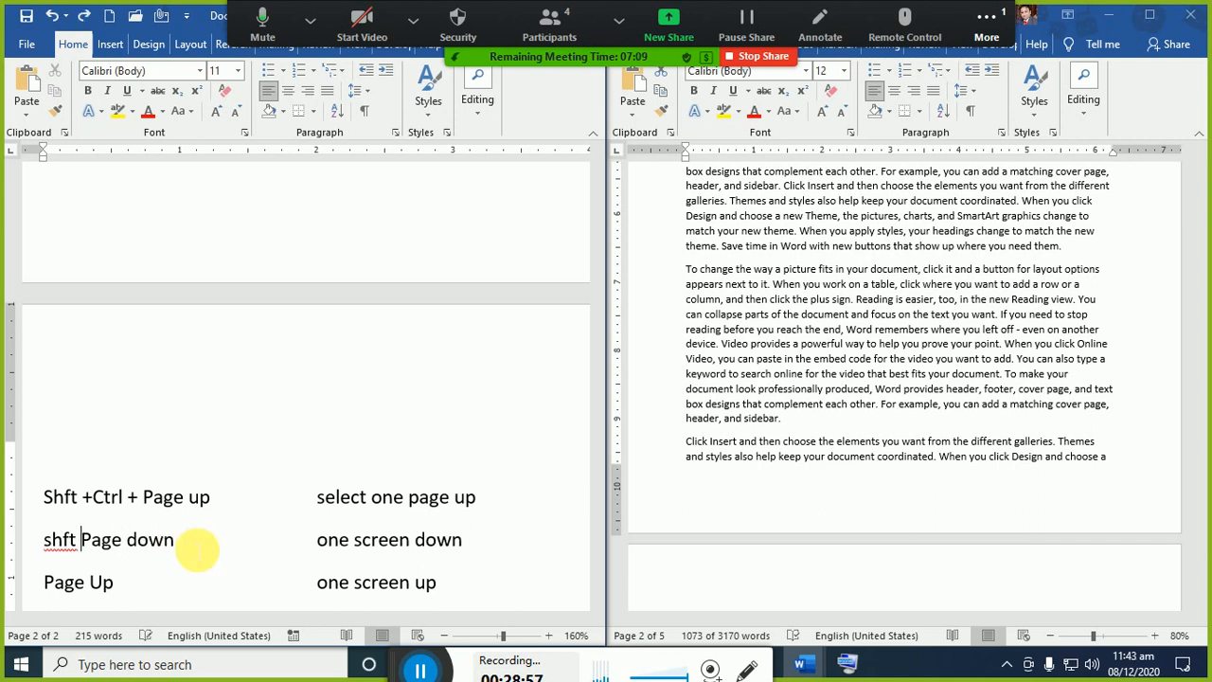
pyautogui.press('BackSpace')
pyautogui.press('Down')
pyautogui.press('Down')
pyautogui.press('Down')
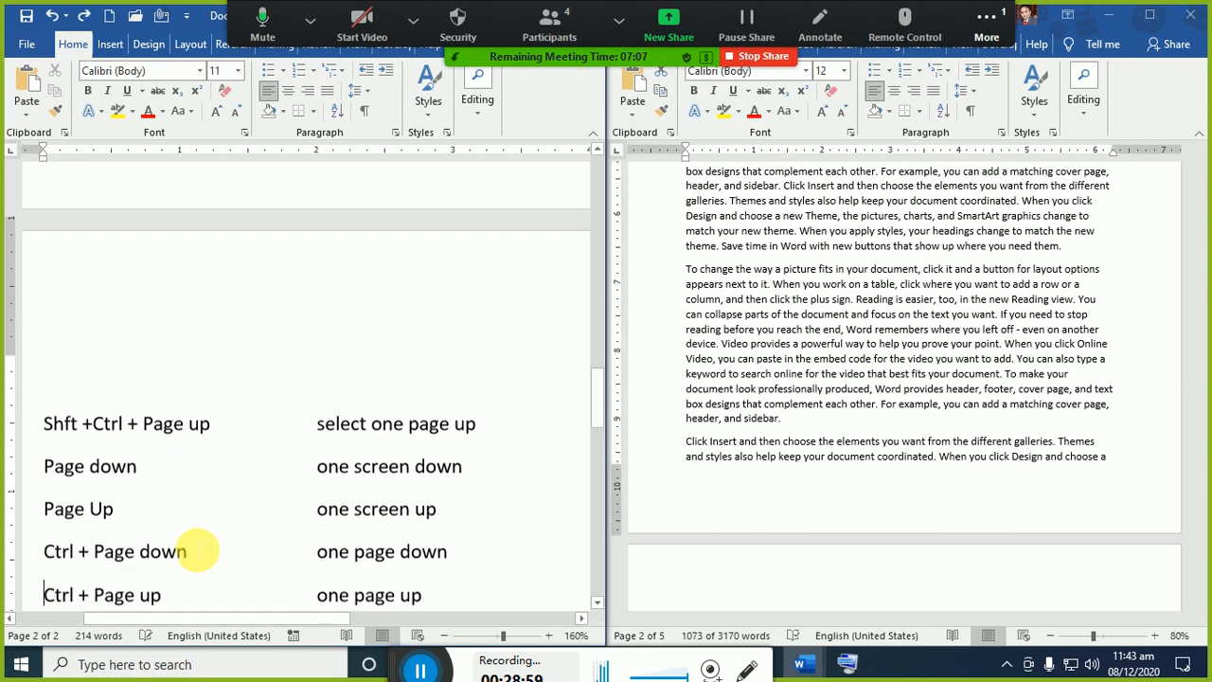
# - Move the "Shft +" prefix from the second page's first "Ctrl + Page up" entry to the start of the "Page down" entry below it
pyautogui.press('Up')
pyautogui.press('Up')
pyautogui.press('Up')
pyautogui.press('Up')
pyautogui.hotkey('ctrl', 'shift', 'Right')
pyautogui.hotkey('shift', 'Right')
pyautogui.hotkey('ctrl', 'c')
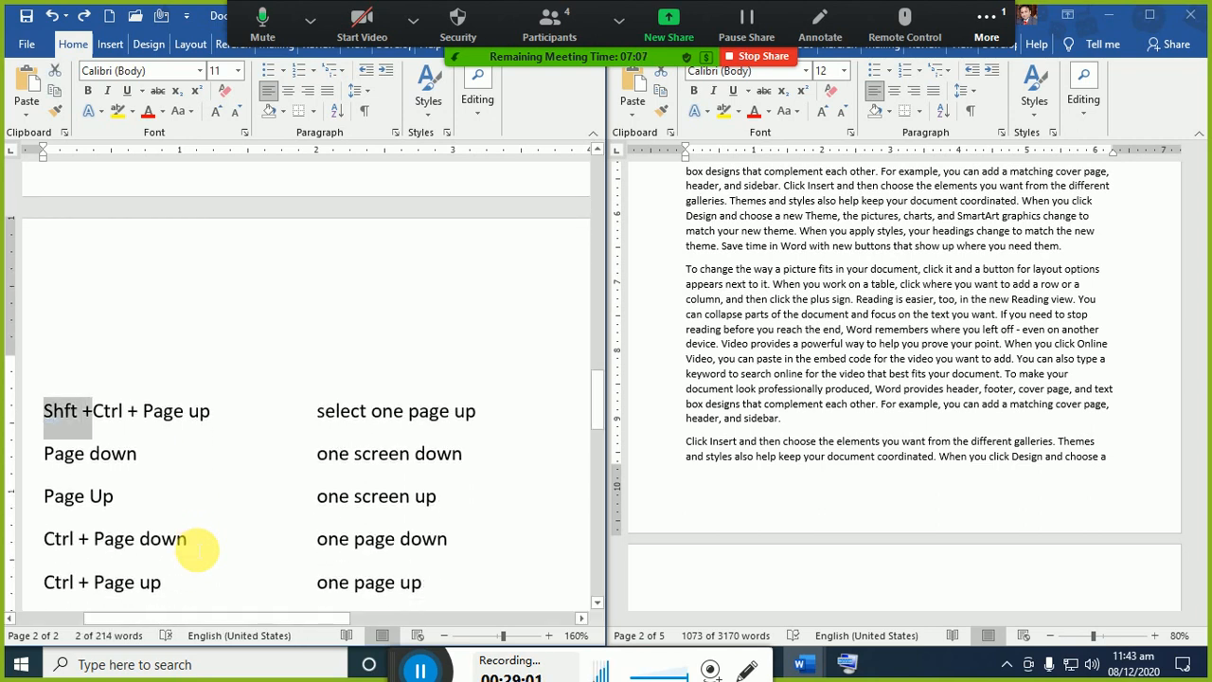
pyautogui.press('BackSpace')
pyautogui.press('Down')
pyautogui.press('Down')
pyautogui.press('Down')
pyautogui.press('Down')
pyautogui.press('Down')
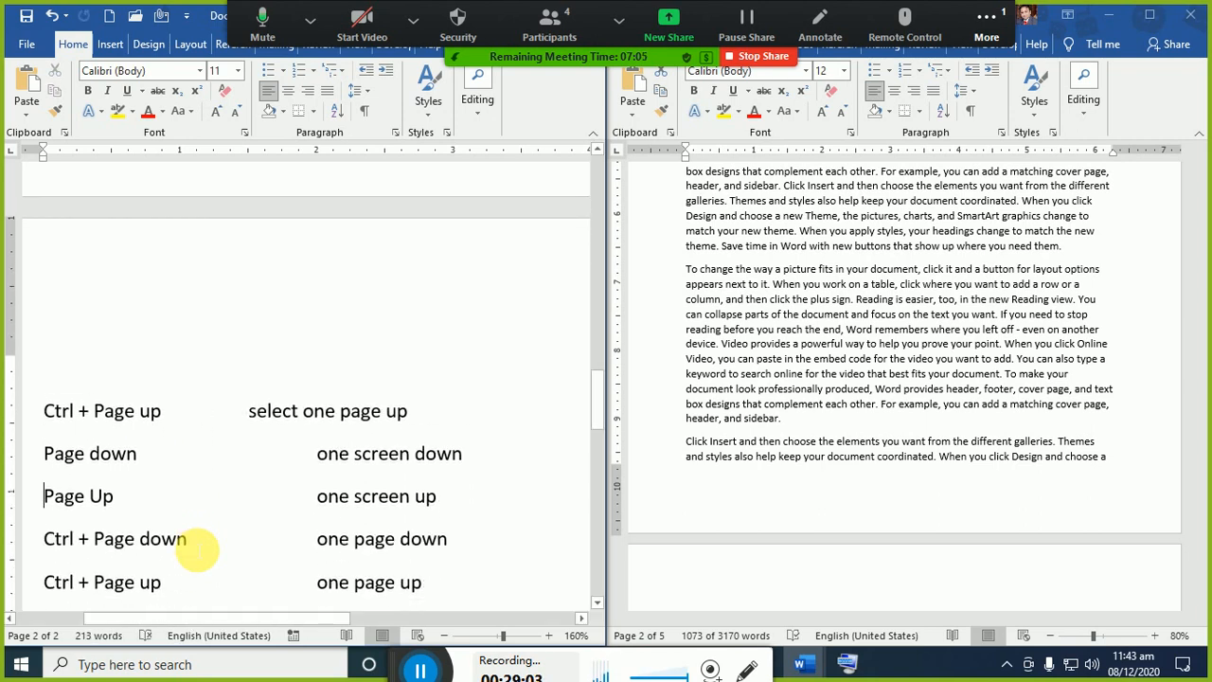
pyautogui.press('Up')
pyautogui.press('Up')
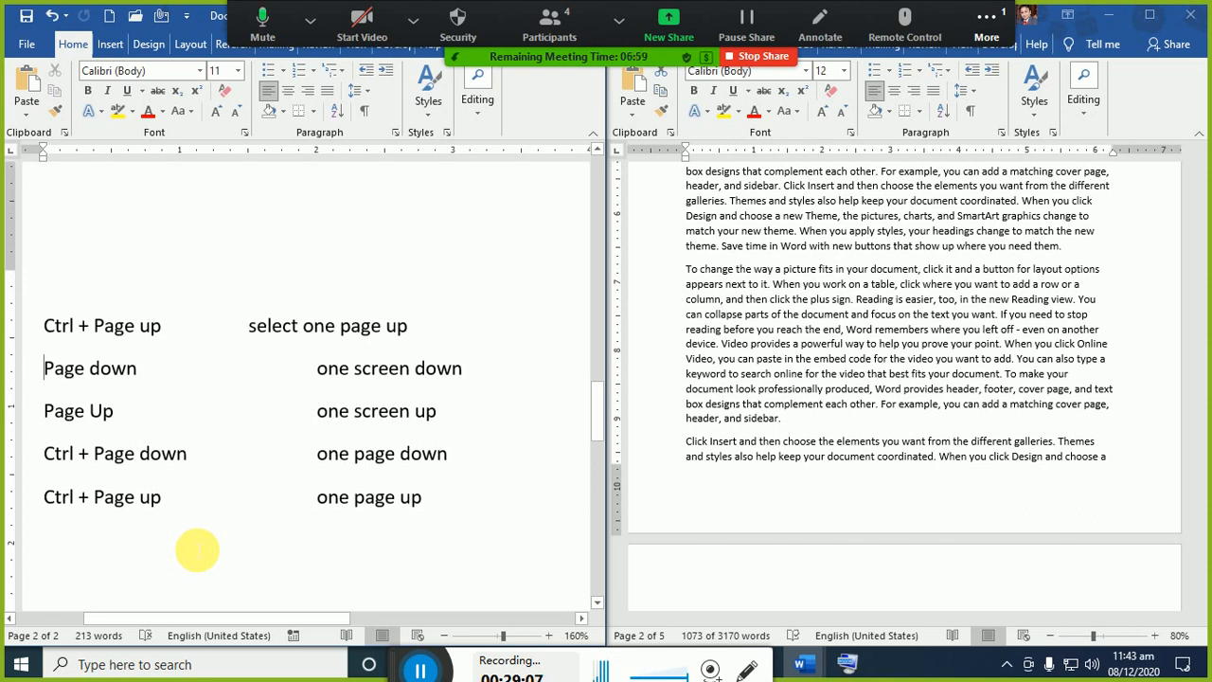
pyautogui.hotkey('ctrl', 'v')
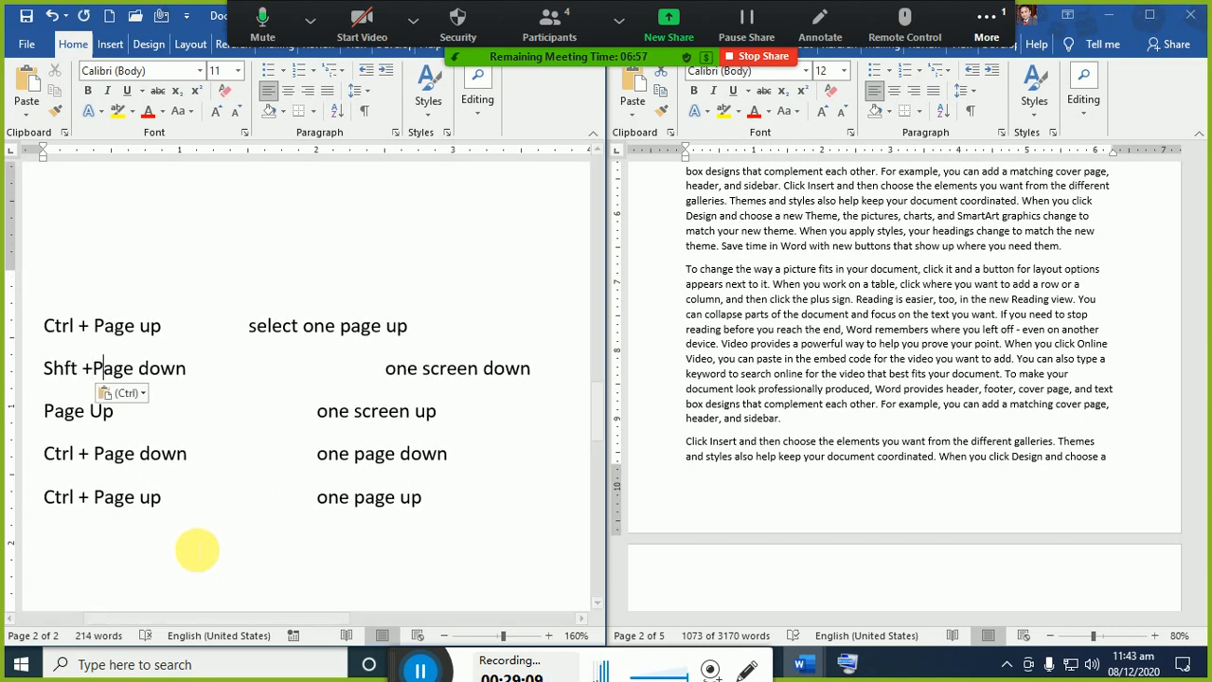
# - Delete the leftover "Ctrl + Page up" row above "Shft +Page down"
pyautogui.press('Right')
pyautogui.press('Right')
pyautogui.press('Right')
pyautogui.press('Right')
pyautogui.press('Right')
pyautogui.press('Right')
pyautogui.press('Home')
pyautogui.hotkey('shift', 'Down')
pyautogui.press('Delete')
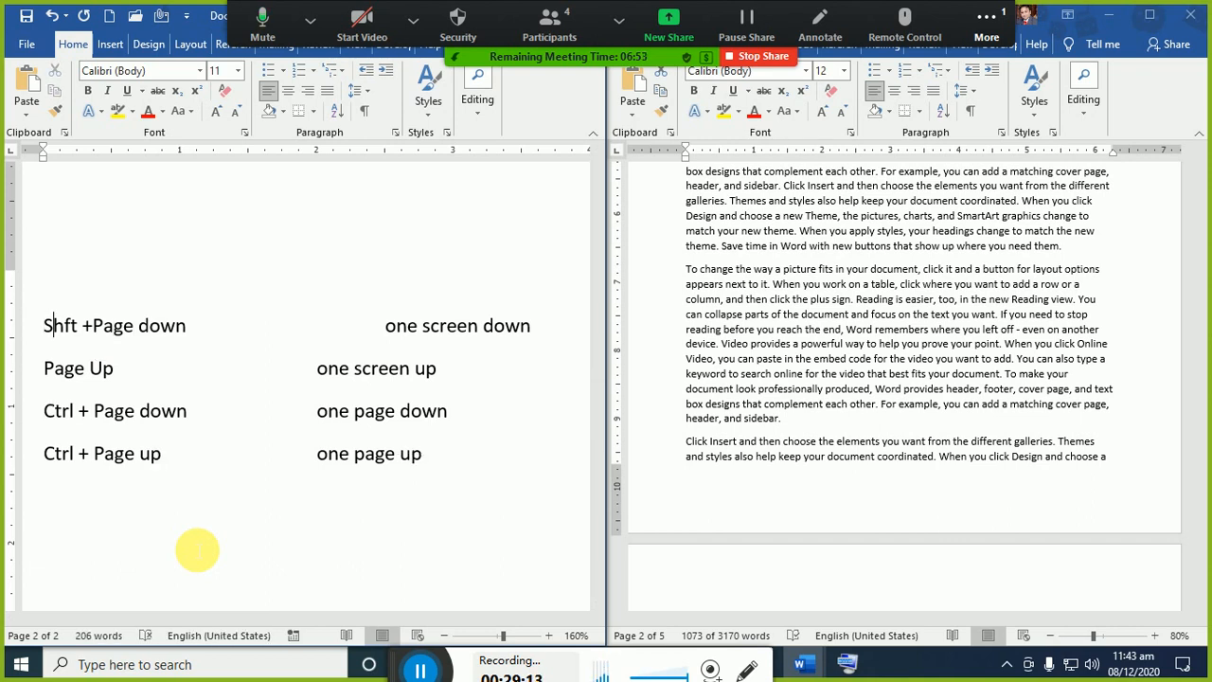
# - Remove the extra tab after "Shft +Page down" and change its description to "select one screen down"
pyautogui.press('Right')
pyautogui.press('Right')
pyautogui.press('Right')
pyautogui.press('Right')
pyautogui.press('Right')
pyautogui.press('Right')
pyautogui.press('Right')
pyautogui.press('Right')
pyautogui.press('Right')
pyautogui.press('Right')
pyautogui.press('Right')
pyautogui.press('Right')
pyautogui.press('Right')
pyautogui.press('Right')
pyautogui.press('Delete')
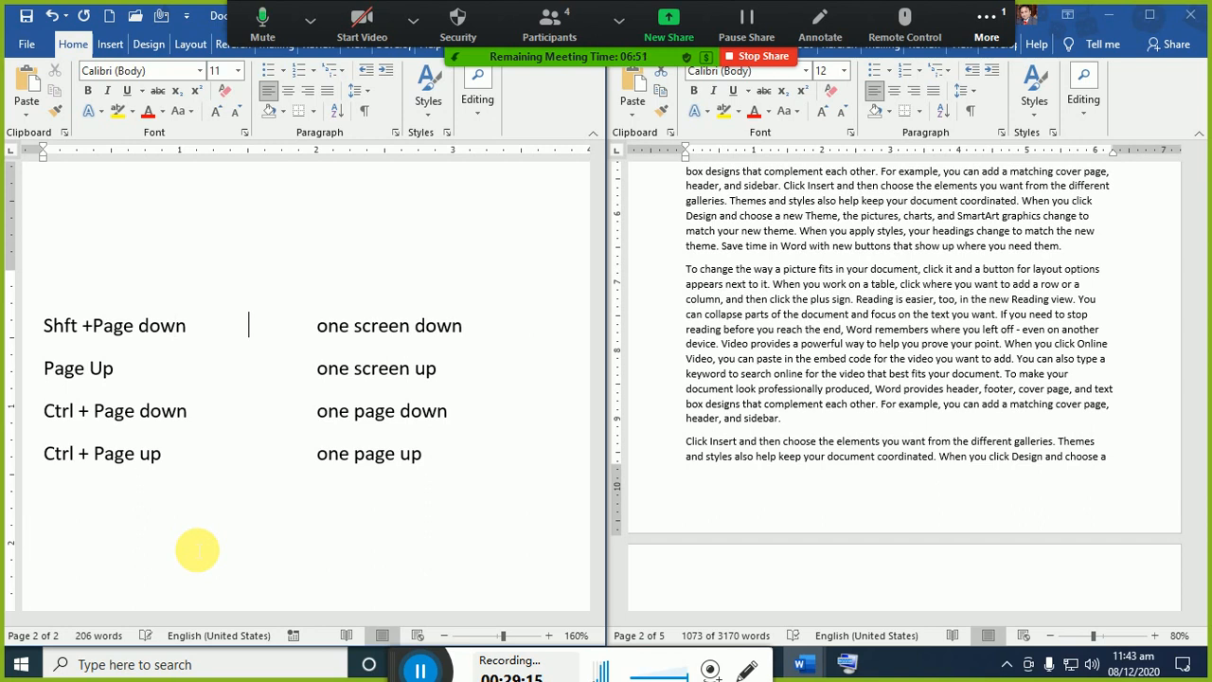
pyautogui.press('Right')
pyautogui.press('Right')
pyautogui.write('select')
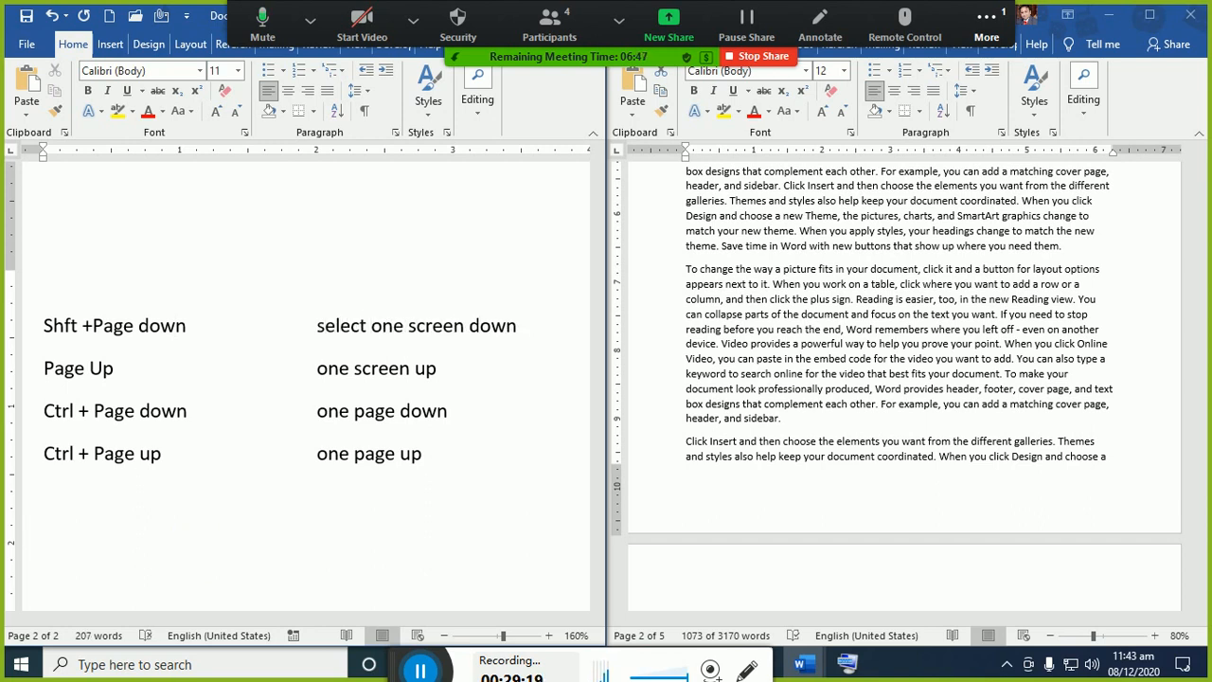
# - Prefix the "Page Up" entry with "Shft +" and change its description to "select one screen up"
pyautogui.press('Home')
pyautogui.write('Shft ')
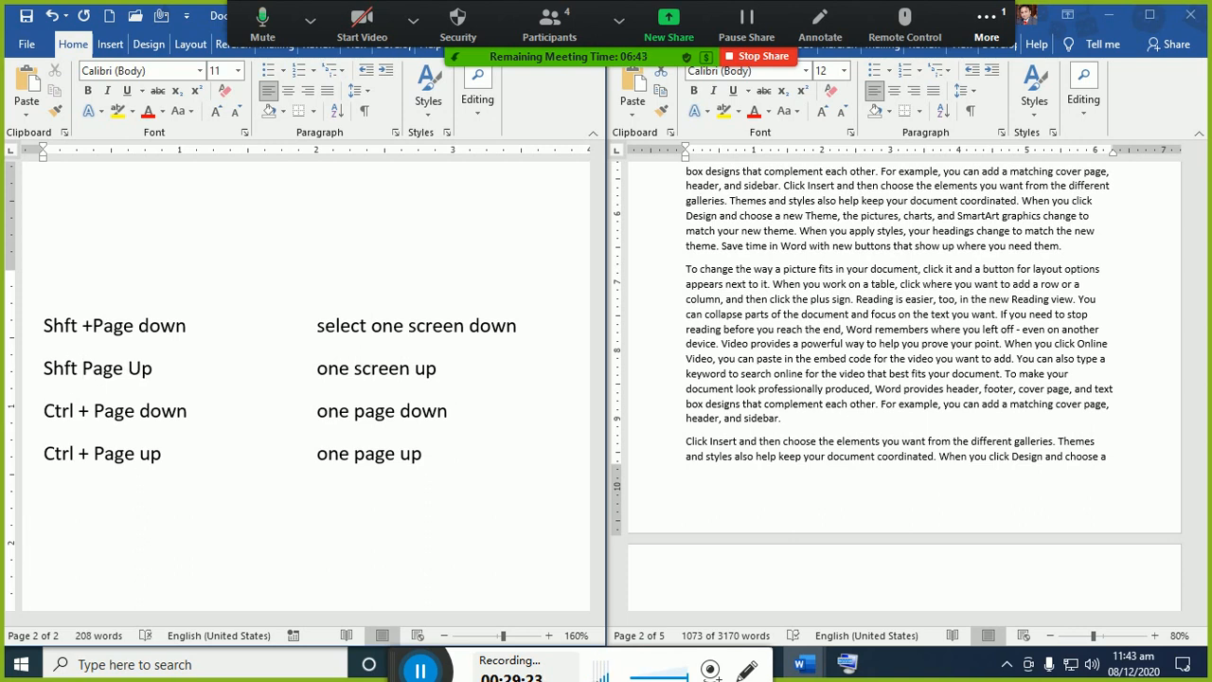
pyautogui.write('+')
pyautogui.press('Right')
pyautogui.press('Right')
pyautogui.press('Right')
pyautogui.press('Right')
pyautogui.press('Right')
pyautogui.press('Right')
pyautogui.press('Right')
pyautogui.press('Right')
pyautogui.press('Right')
pyautogui.press('Right')
pyautogui.press('Right')
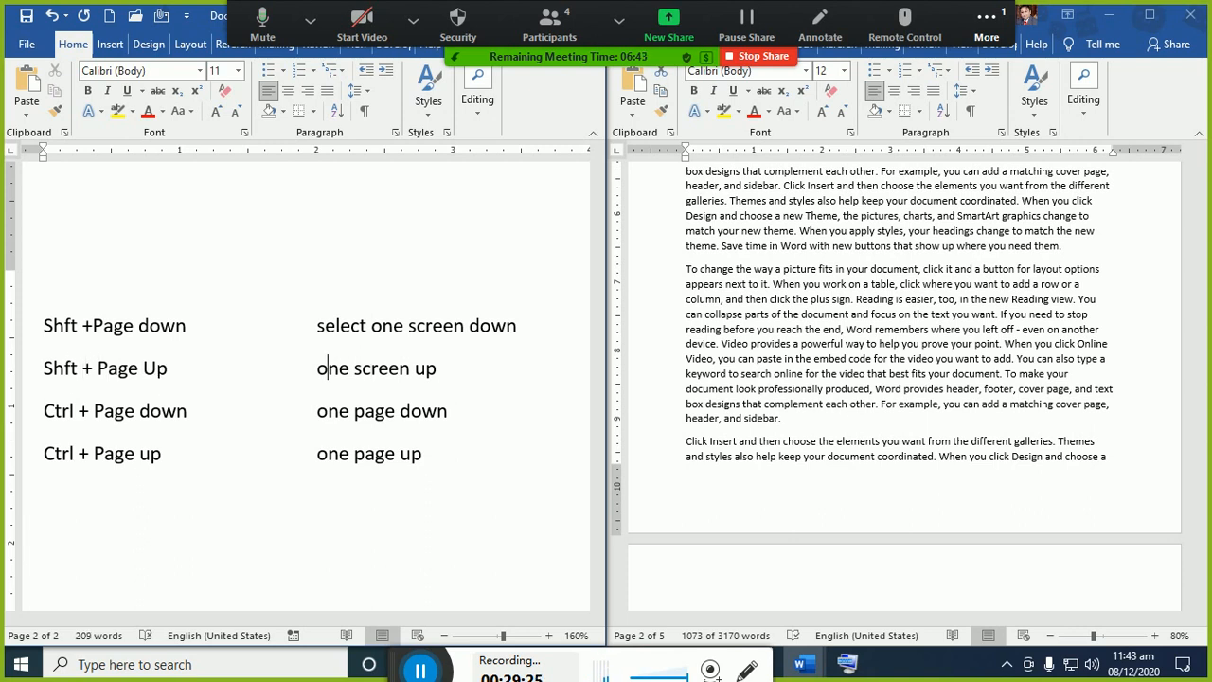
pyautogui.press('Left')
pyautogui.press('Left')
pyautogui.write('select')
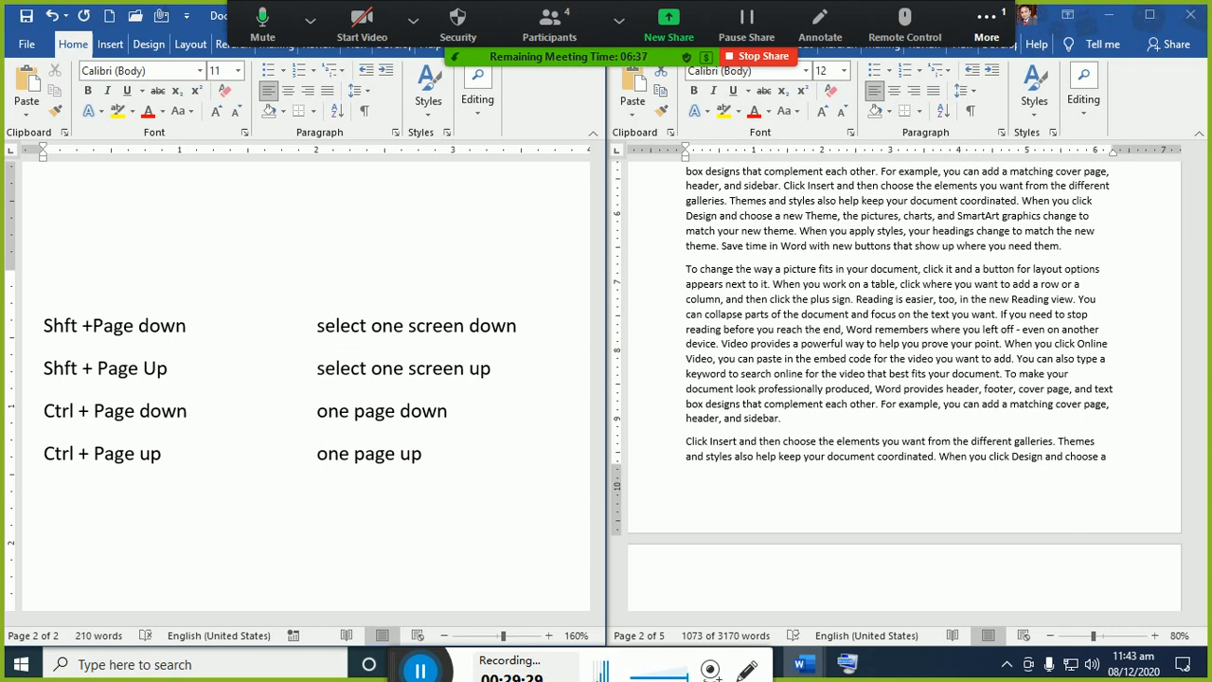
# - Prefix the "Ctrl + Page down" entry with "Shft +" and change its description to "select one page down"
pyautogui.press('Home')
pyautogui.write('Shft ')
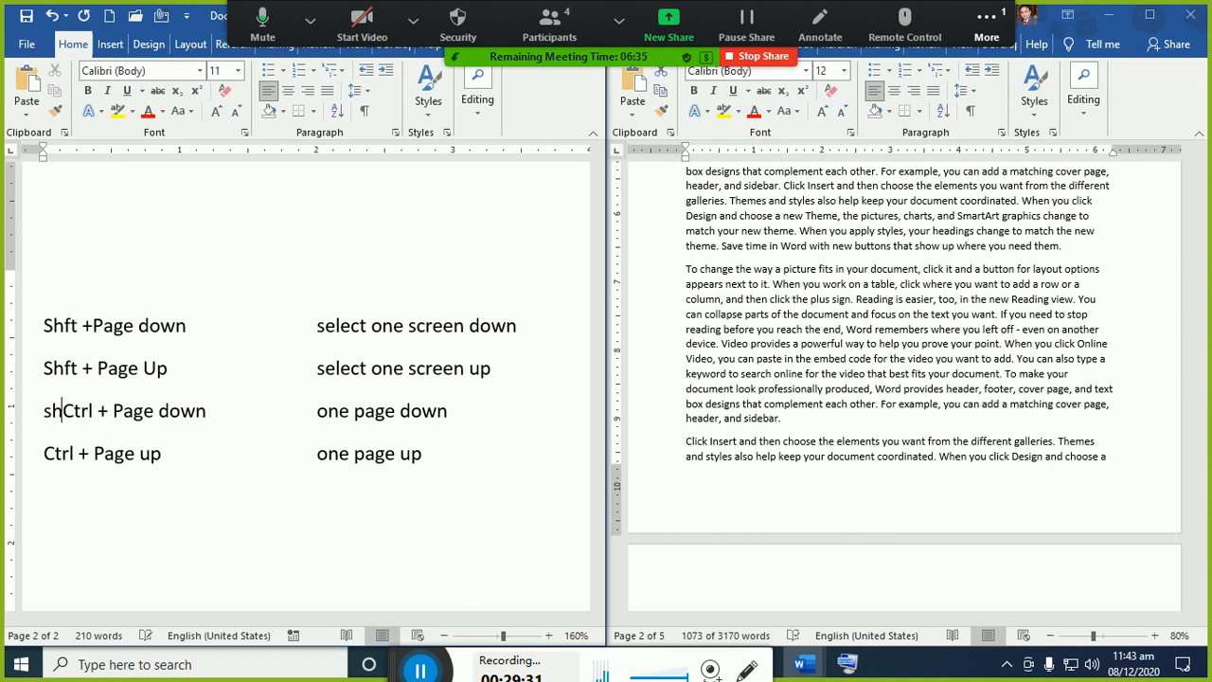
pyautogui.write('+')
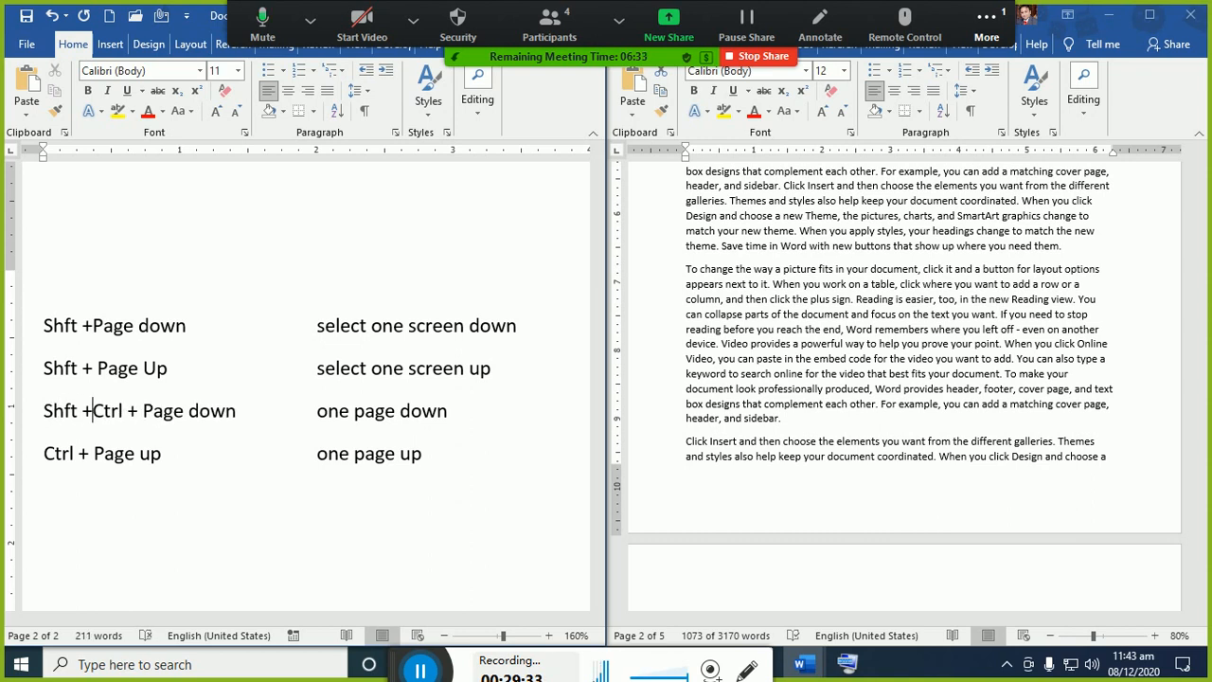
pyautogui.press('Right')
pyautogui.press('Right')
pyautogui.press('Right')
pyautogui.press('Right')
pyautogui.press('Right')
pyautogui.press('Right')
pyautogui.press('Right')
pyautogui.press('Right')
pyautogui.press('Right')
pyautogui.press('Right')
pyautogui.press('Right')
pyautogui.press('Right')
pyautogui.press('Right')
pyautogui.press('Right')
pyautogui.press('Right')
pyautogui.press('Right')
pyautogui.press('Right')
pyautogui.press('Right')
pyautogui.write('select')
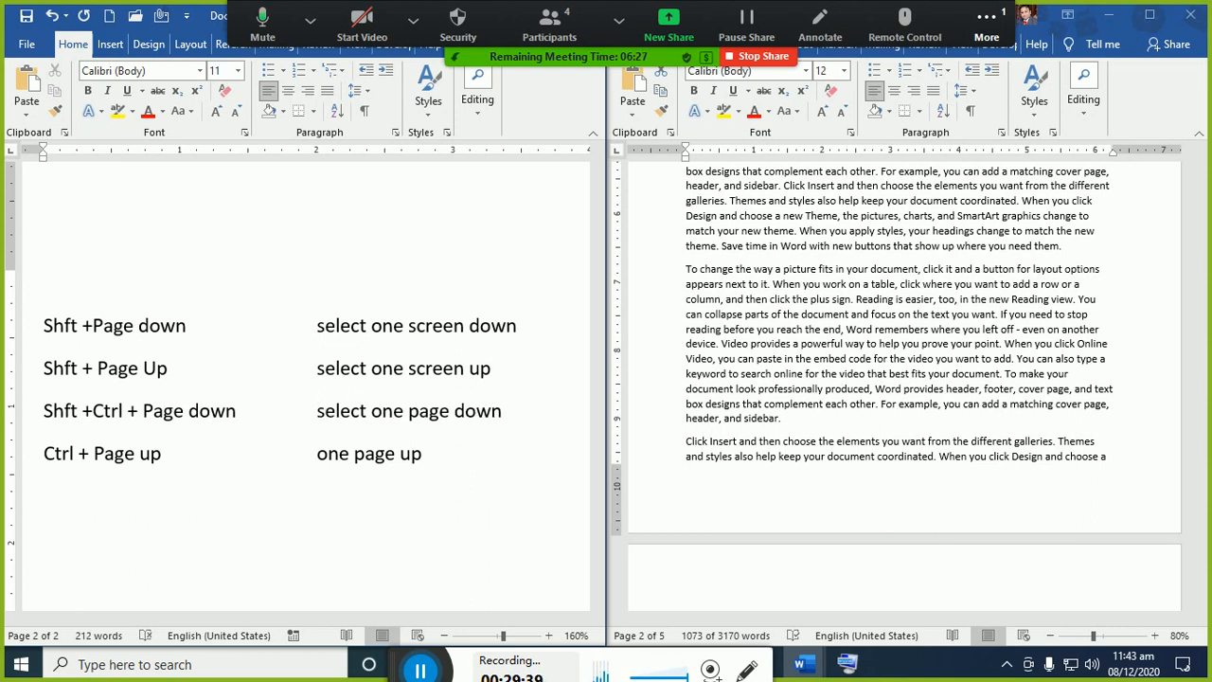
# - Make the last row read "Shft +Ctrl + Page up" with the aligned description "select one page up"
pyautogui.press('Right')
pyautogui.press('Right')
pyautogui.press('Right')
pyautogui.press('Down')
pyautogui.press('Home')
pyautogui.write('Shft ')
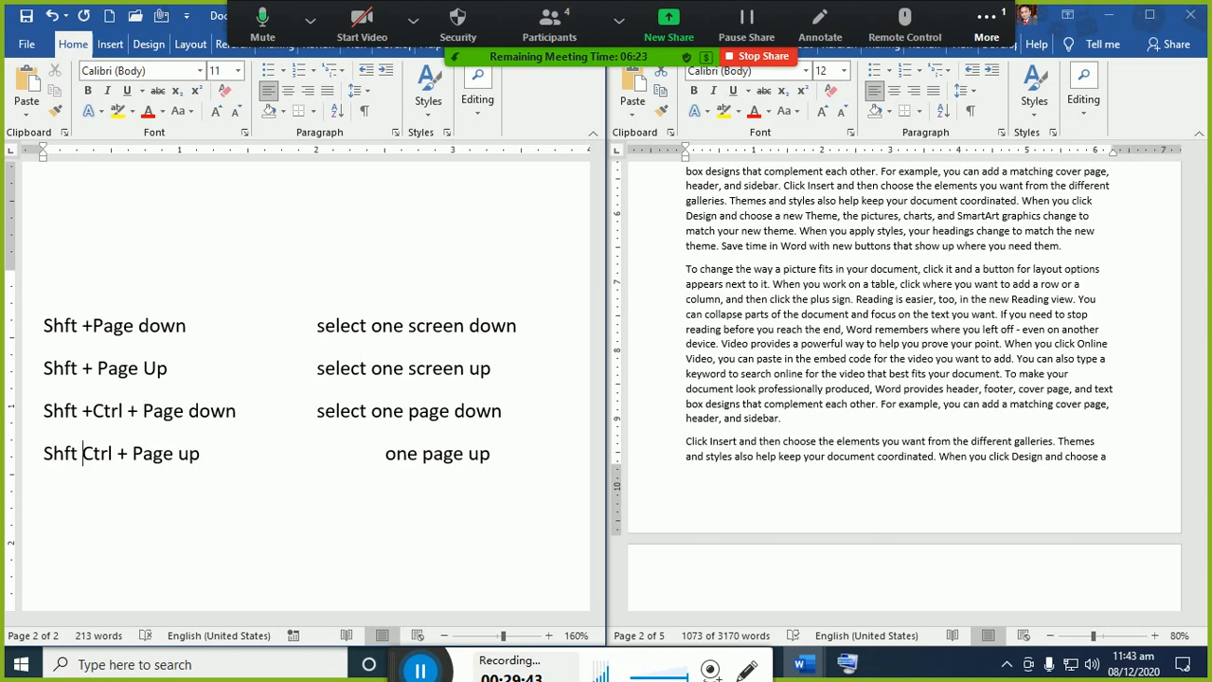
pyautogui.write('+')
pyautogui.press('Right')
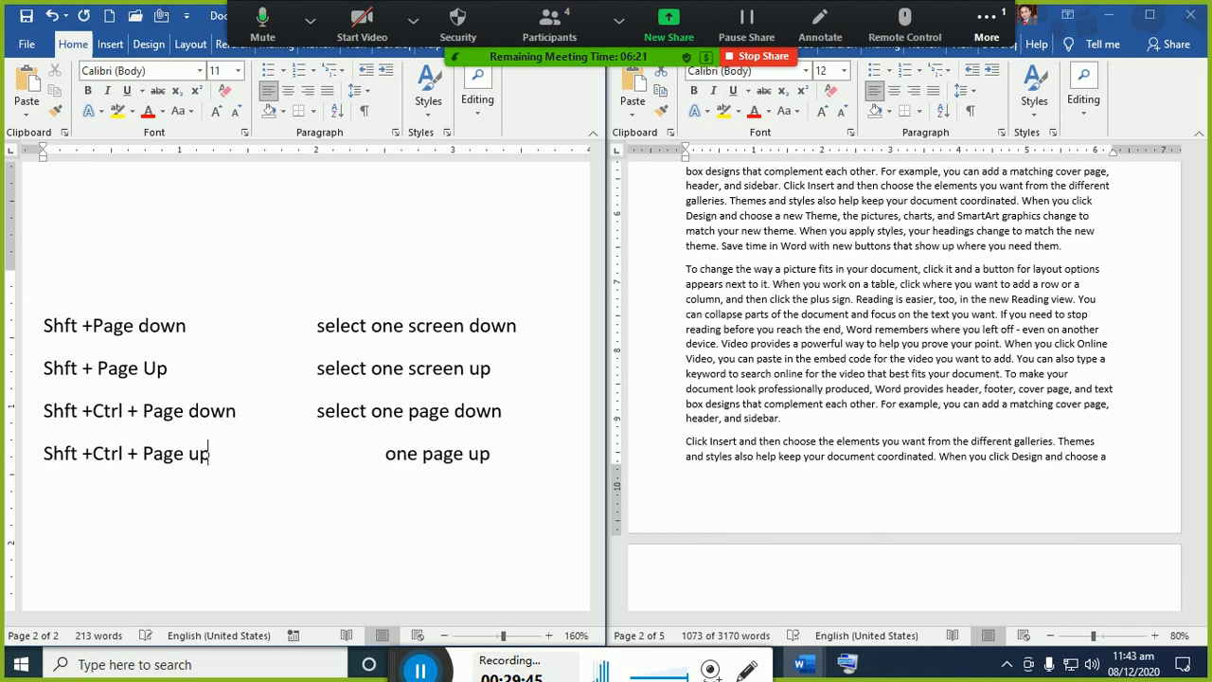
pyautogui.press('Delete')
pyautogui.write('select')
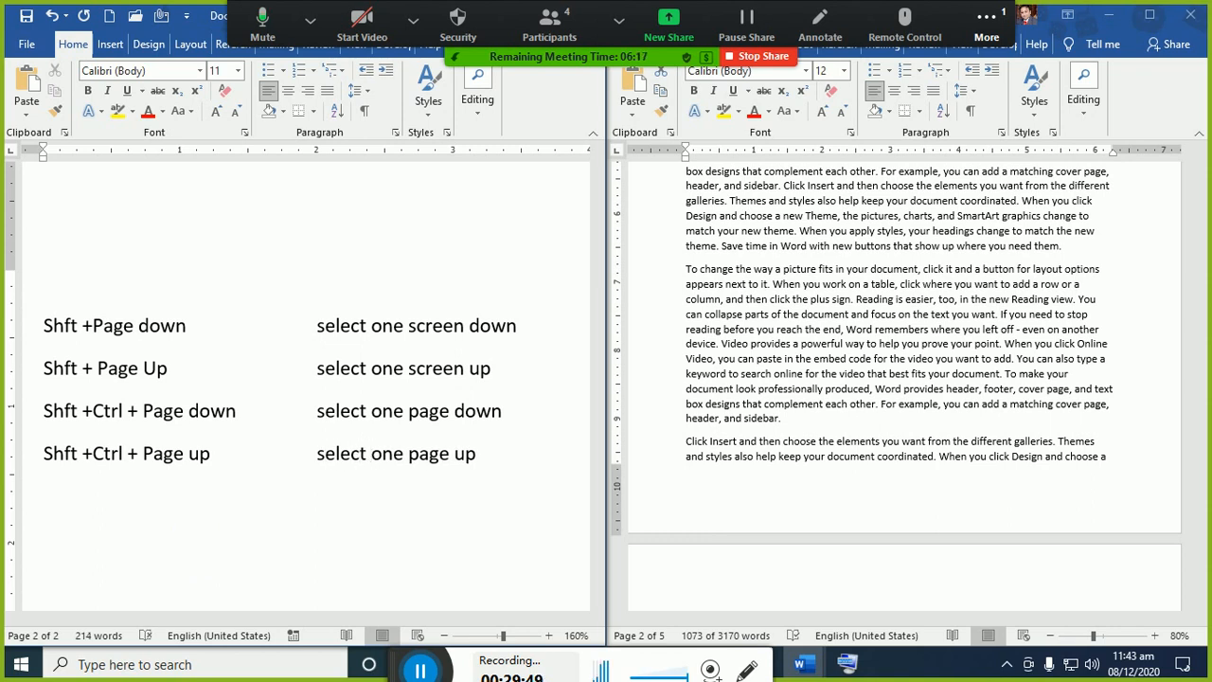
# - Examine how far the selected text extends across the sample document's pages at different zoom levels
pyautogui.click(936, 374)
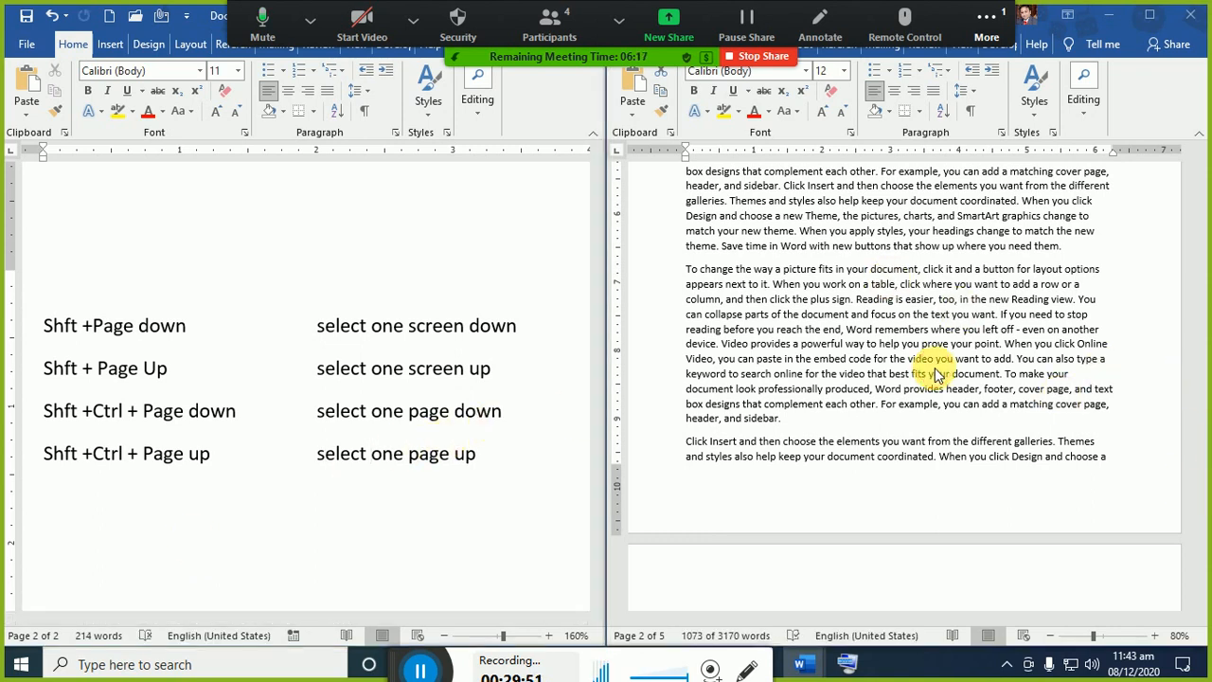
pyautogui.moveTo(1202, 327); pyautogui.dragTo(1207, 175)
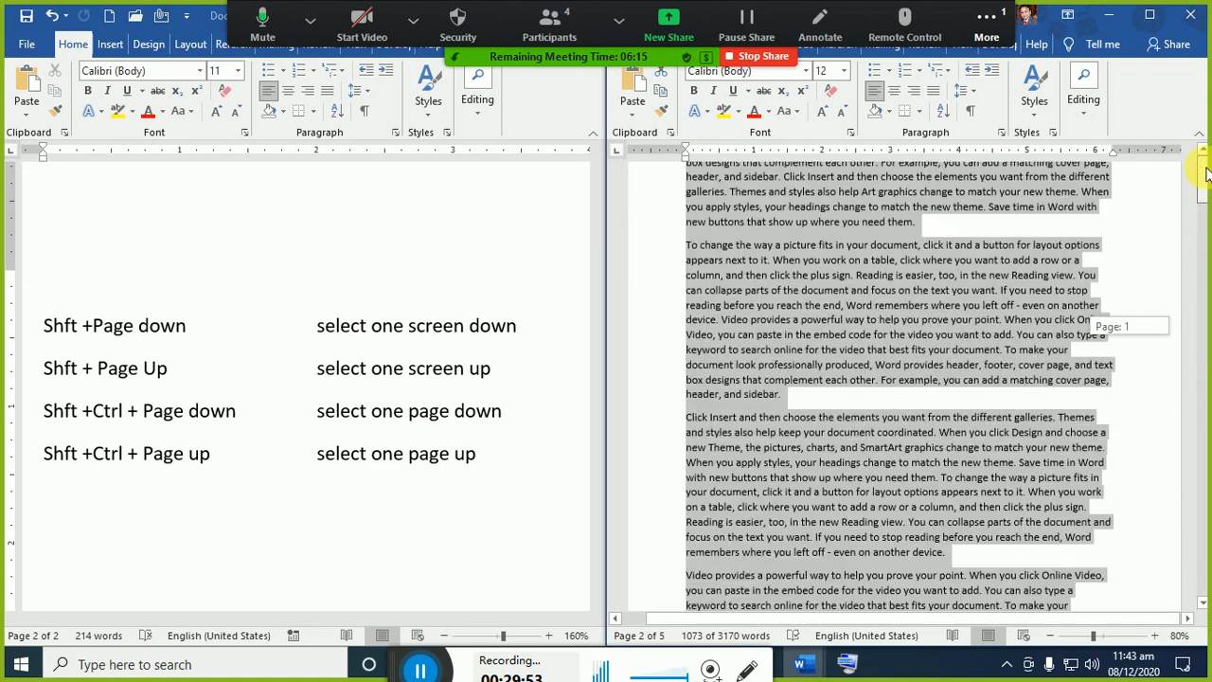
pyautogui.scroll(-7, 880, 255)
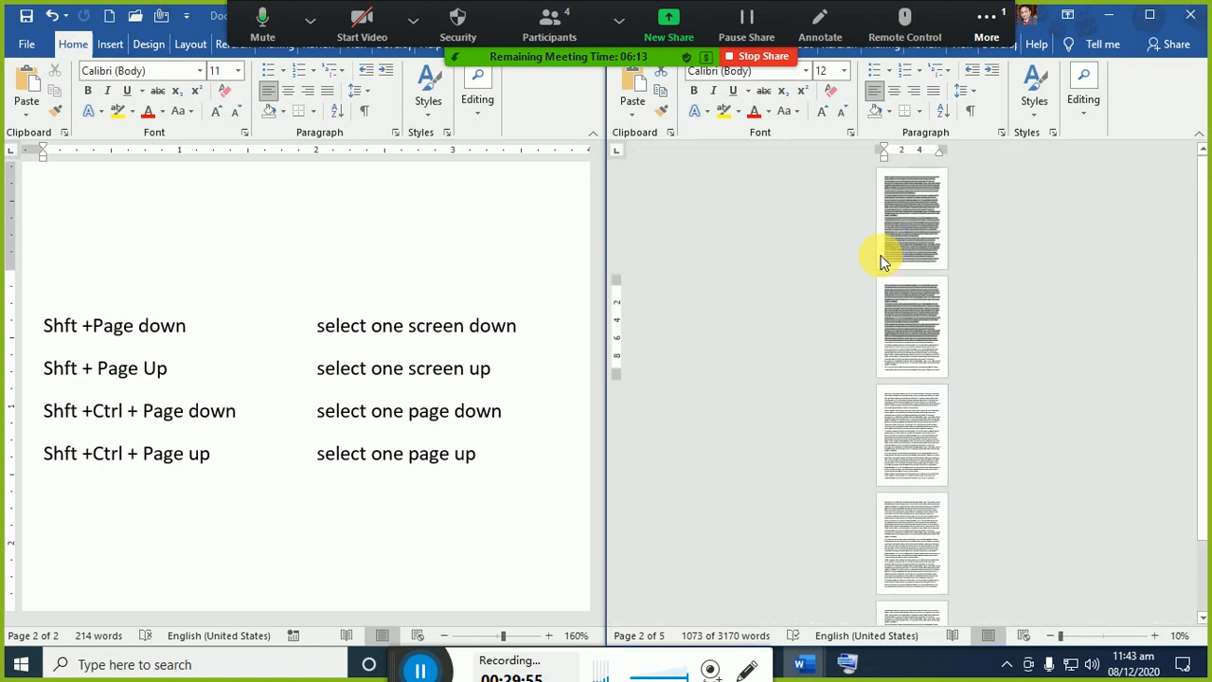
pyautogui.scroll(2, 880, 255)
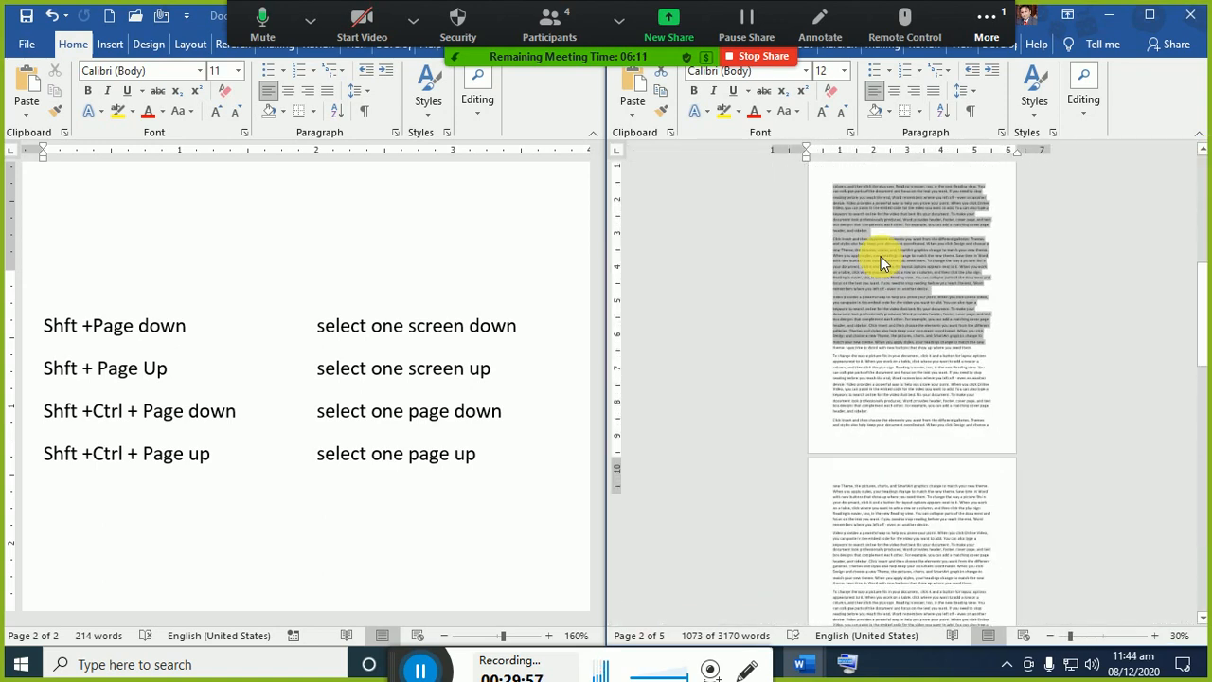
pyautogui.scroll(2, 881, 256)
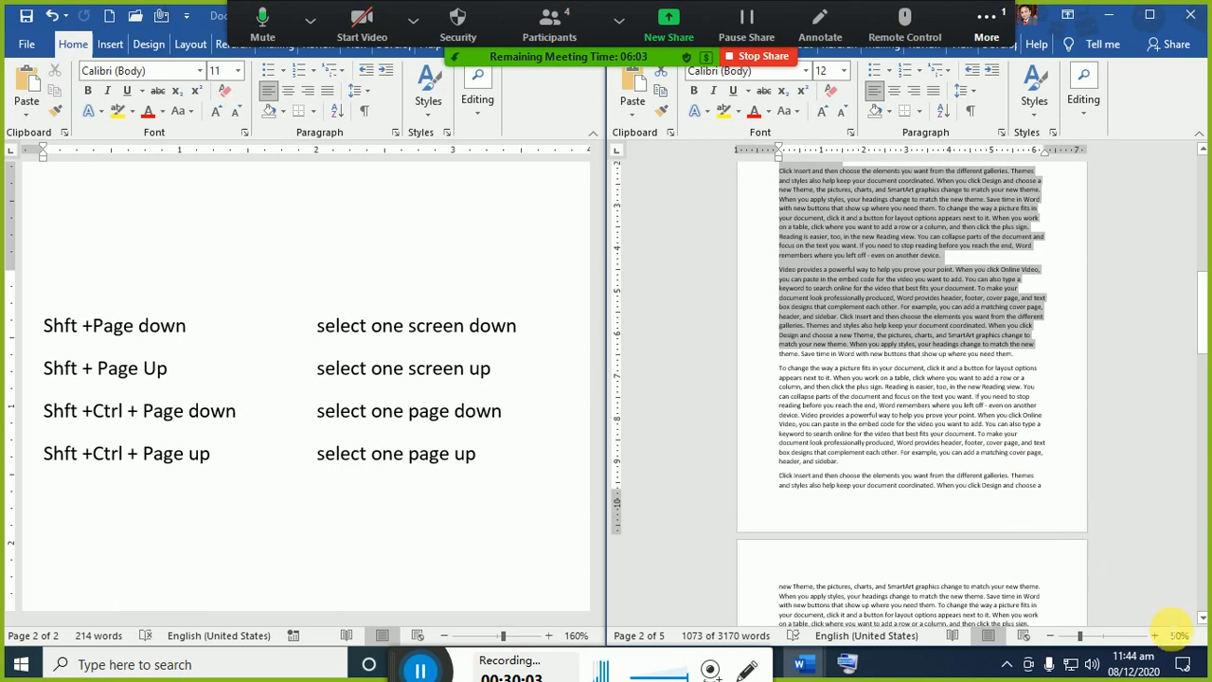
pyautogui.click(1155, 636)
pyautogui.click(1154, 636)
pyautogui.click(1155, 636)
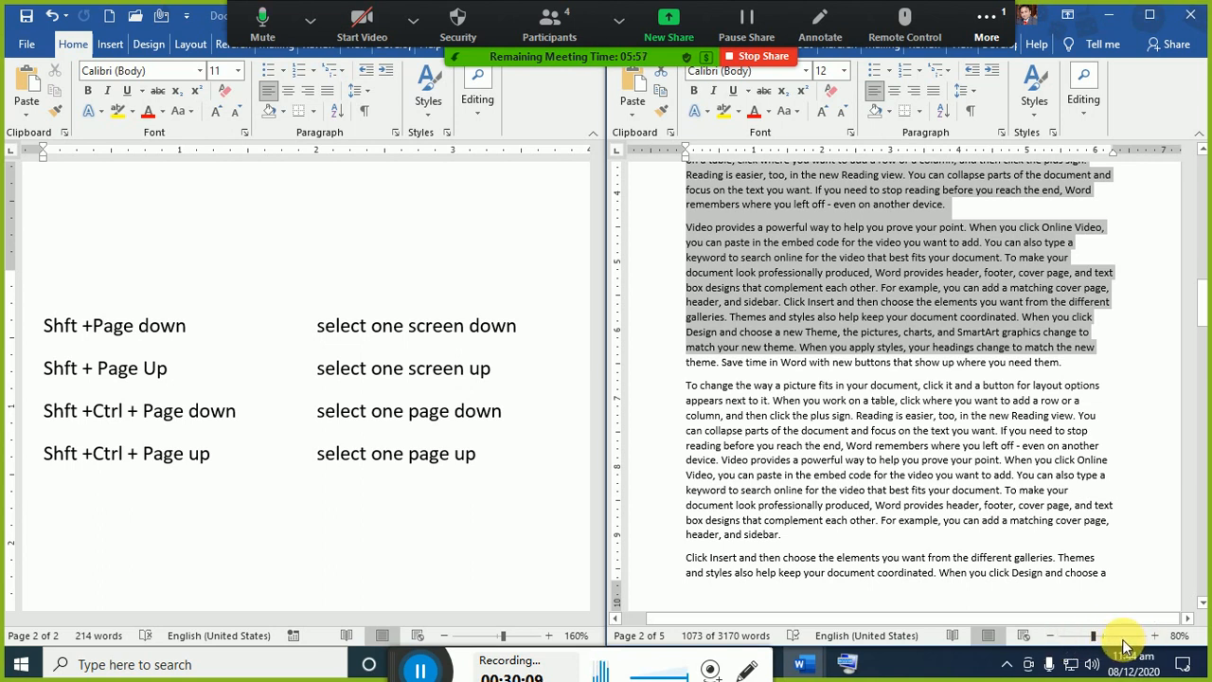
pyautogui.click(1050, 635)
pyautogui.click(1050, 635)
pyautogui.click(1050, 636)
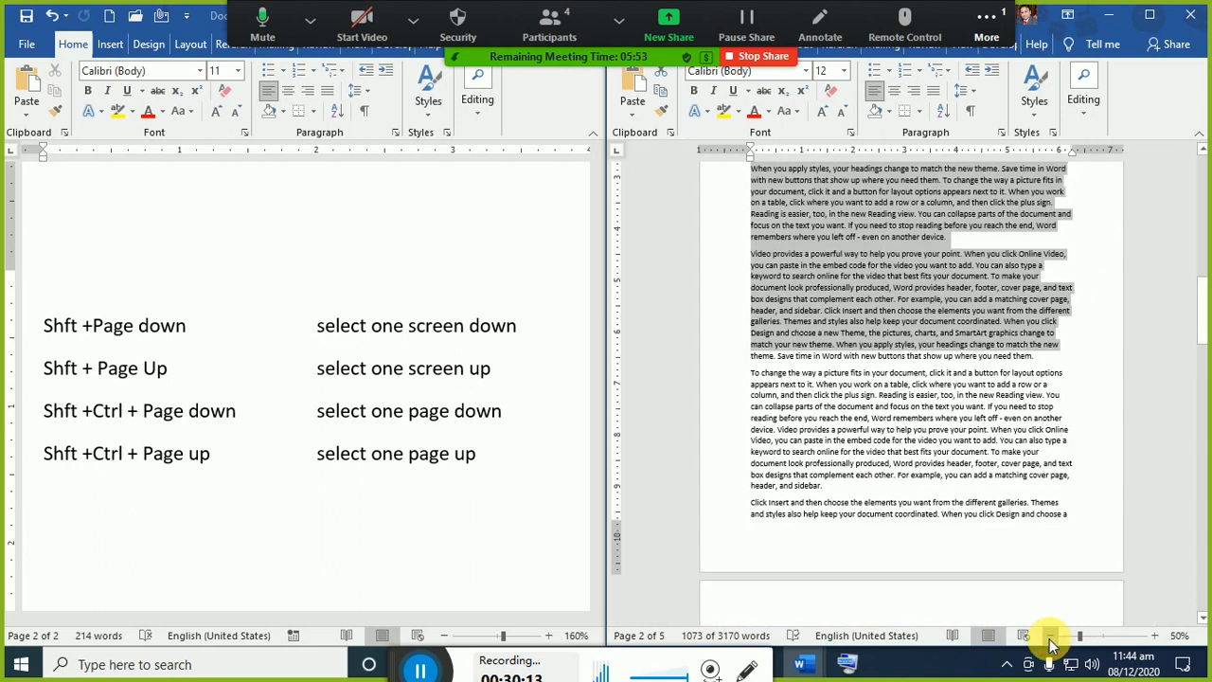
pyautogui.click(1050, 637)
pyautogui.click(1050, 637)
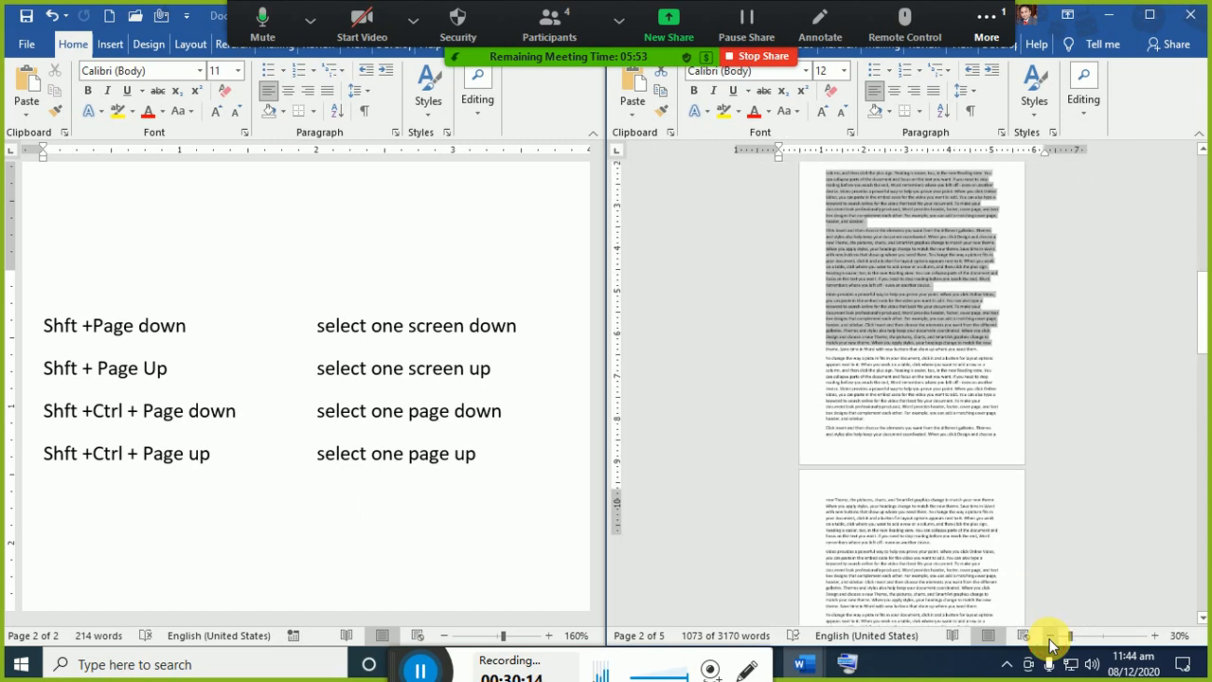
# - Set the sample document's zoom to Many pages in a layout of two rows by three pages
pyautogui.click(1186, 641)
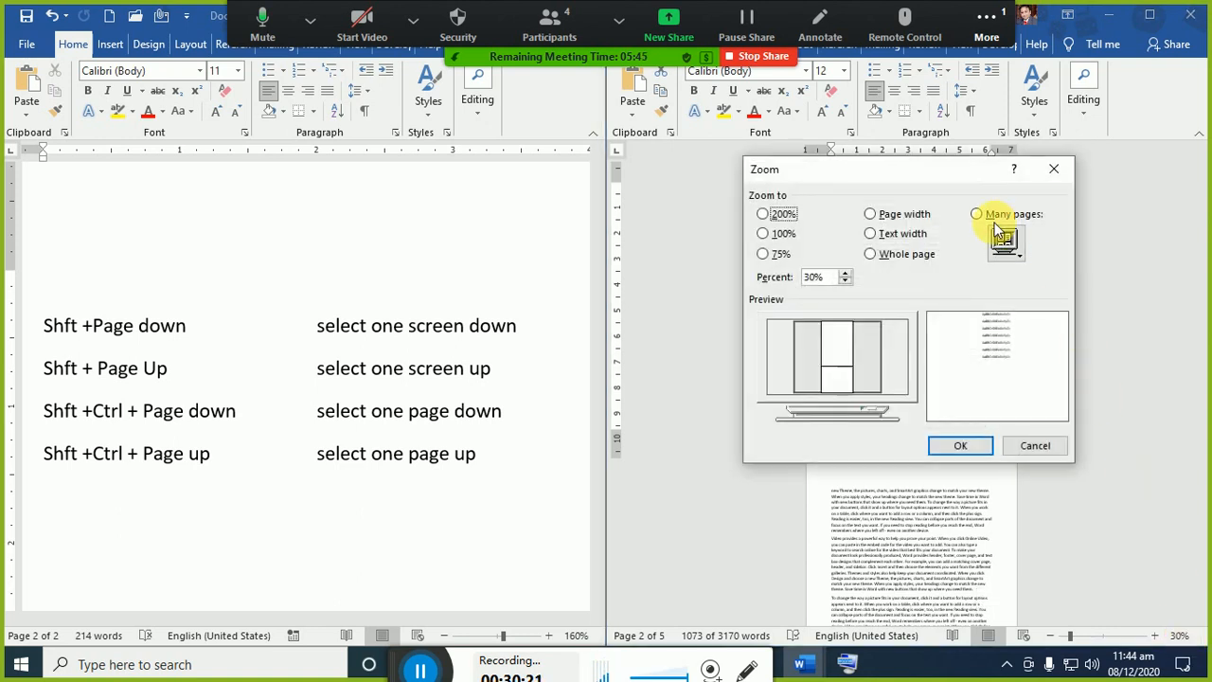
pyautogui.click(1009, 248)
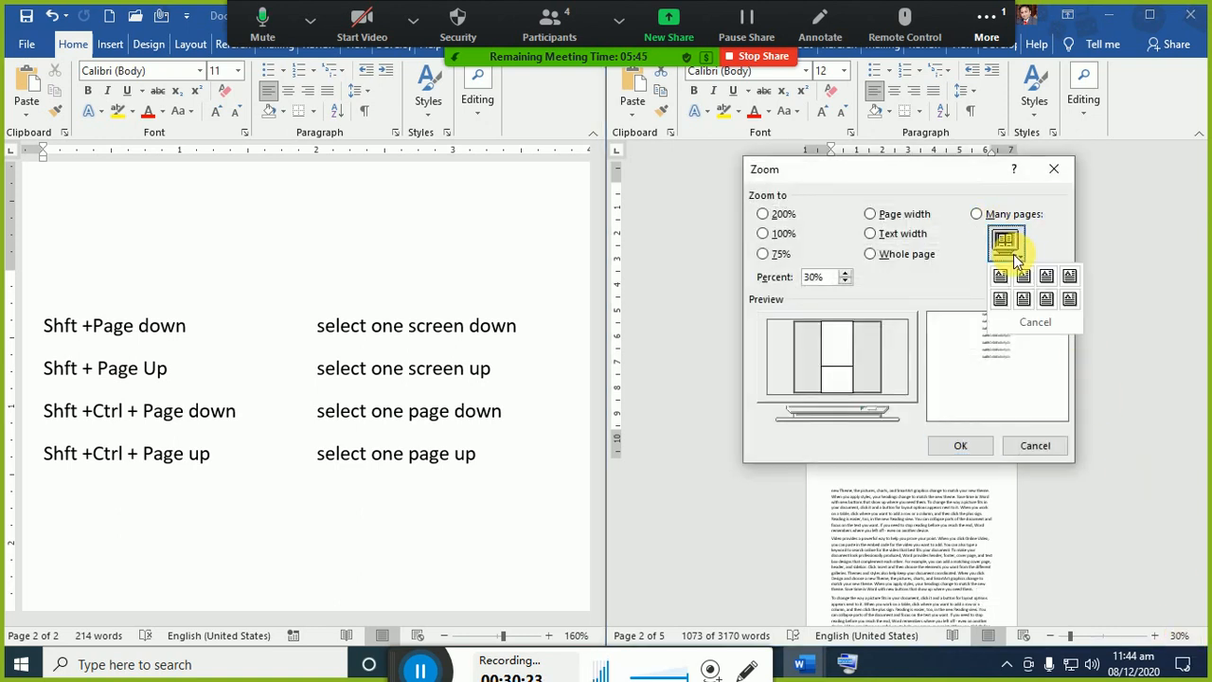
pyautogui.click(1047, 305)
pyautogui.click(981, 451)
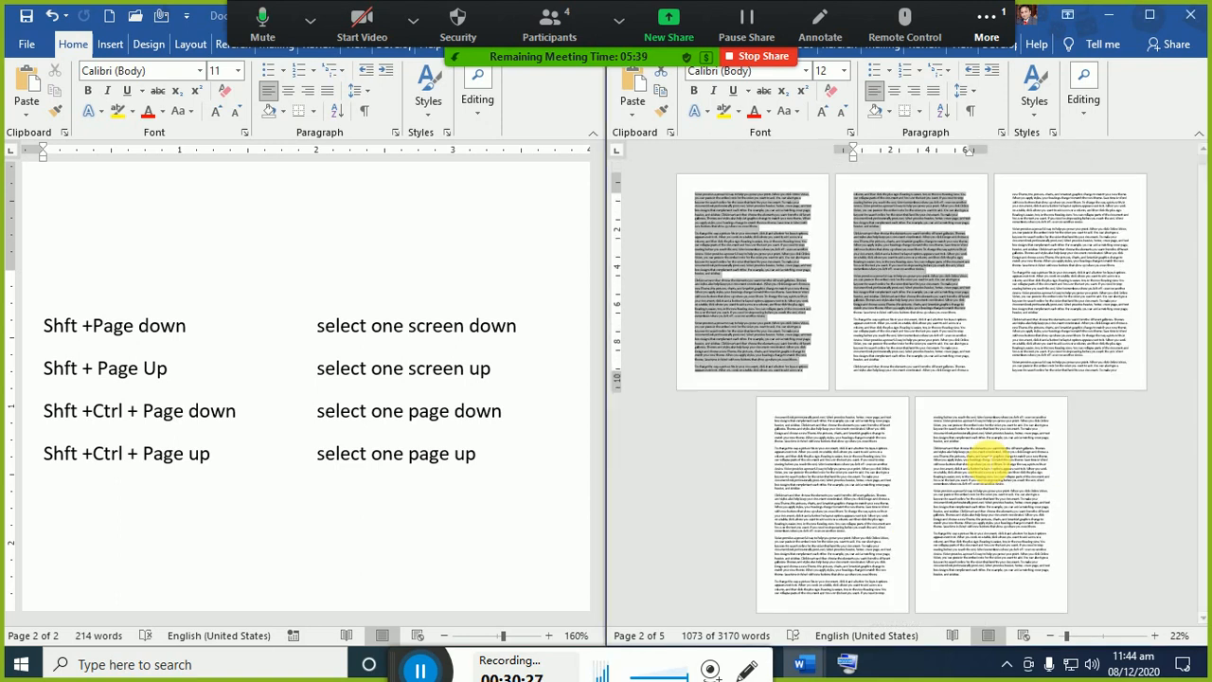
# - Clear the selection and demonstrate moving the cursor between the sample document's end and start, and one page down and up
pyautogui.click(703, 208)
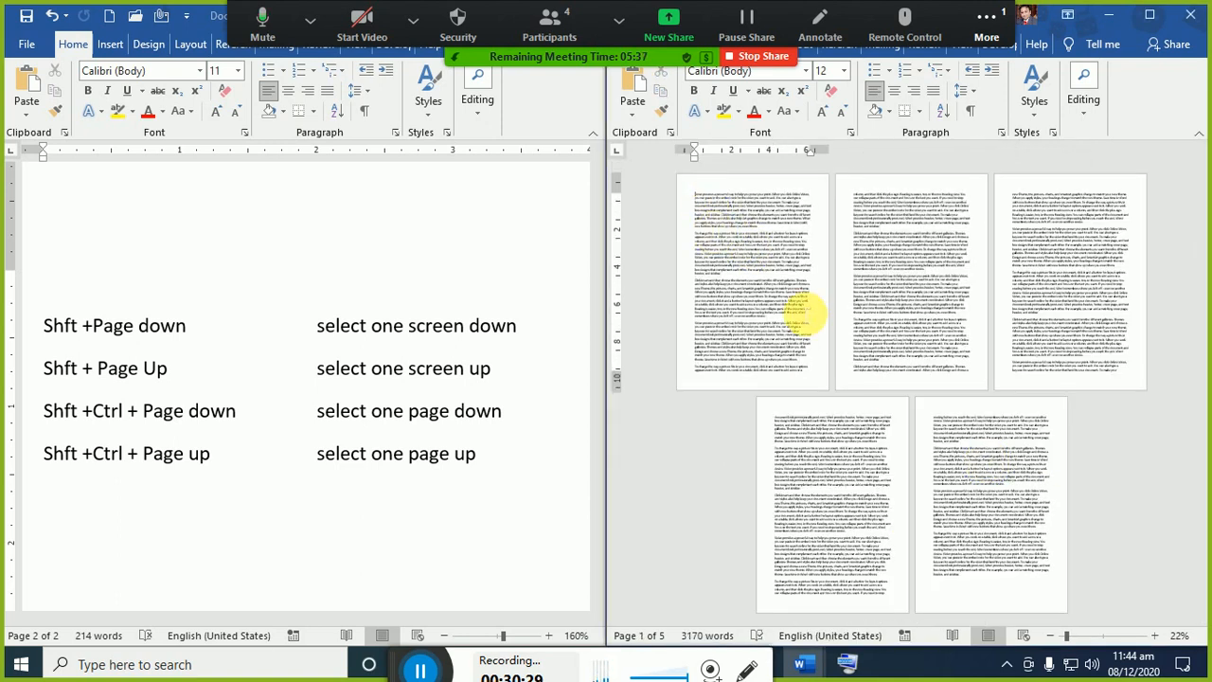
pyautogui.hotkey('ctrl', 'End')
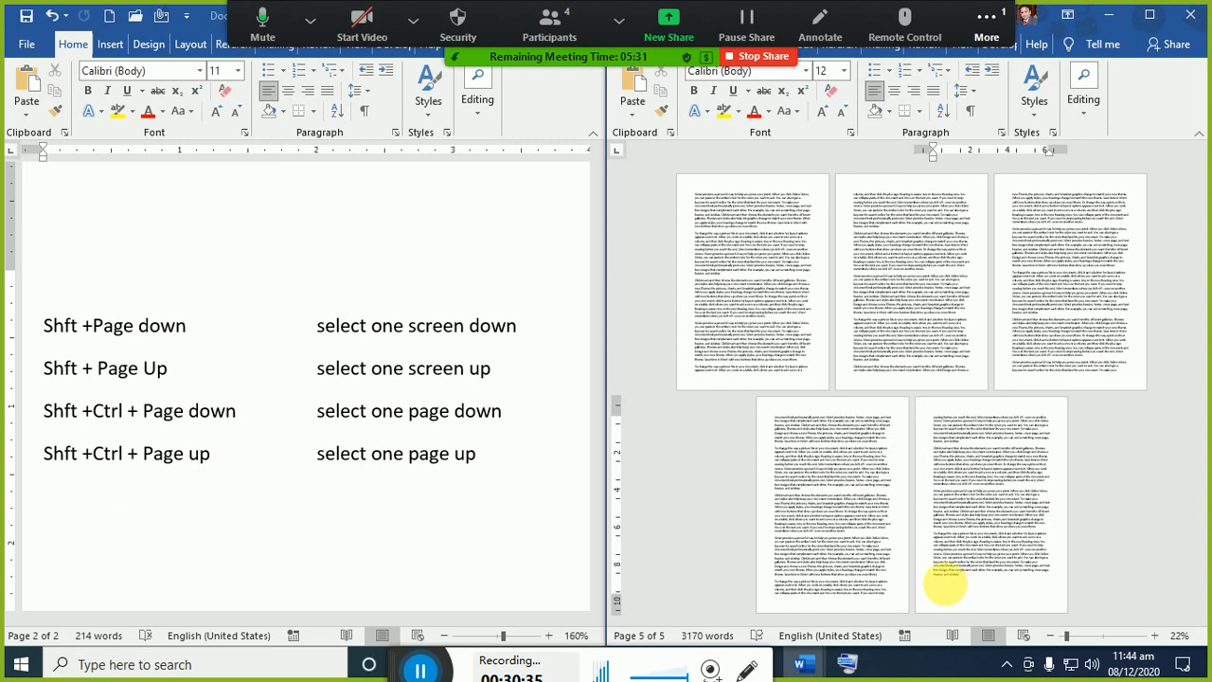
pyautogui.hotkey('ctrl', 'Home')
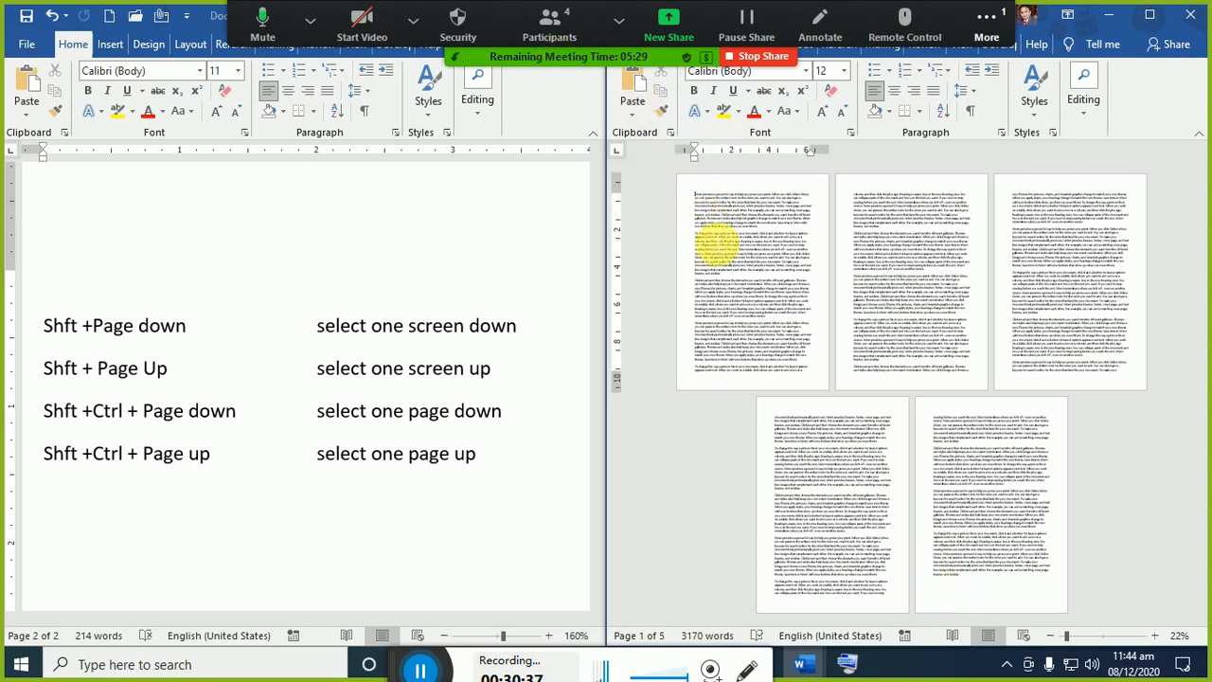
pyautogui.hotkey('ctrl', 'pagedown')
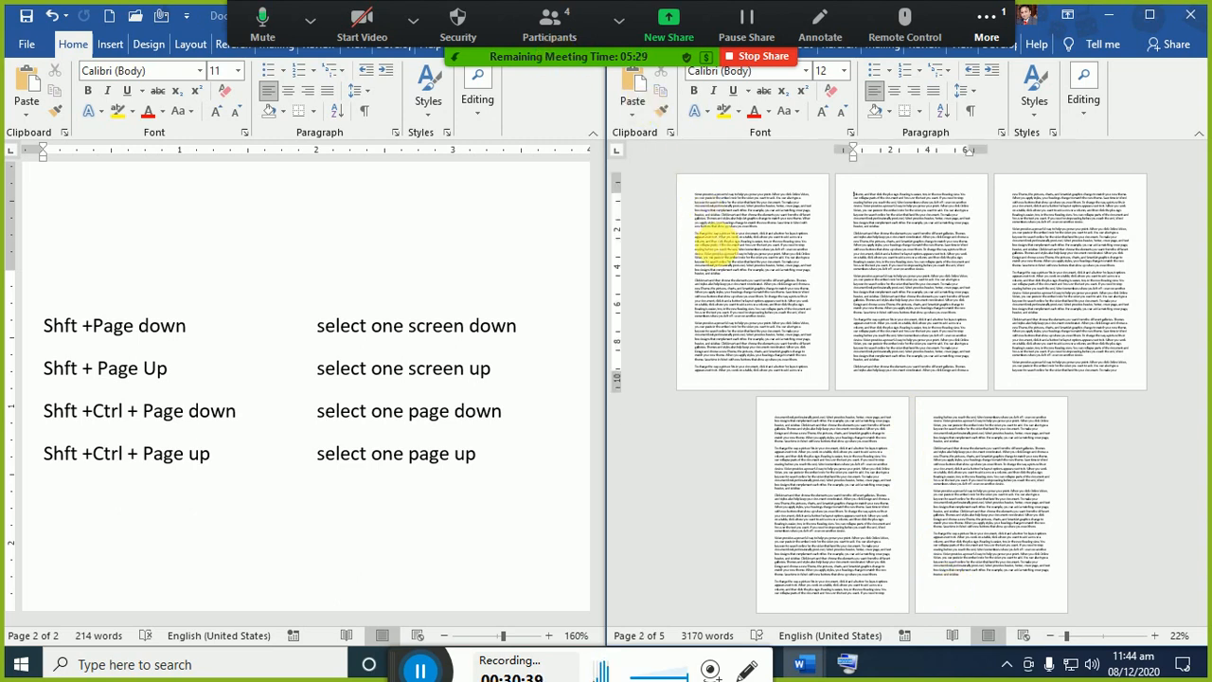
pyautogui.hotkey('ctrl', 'pageup')
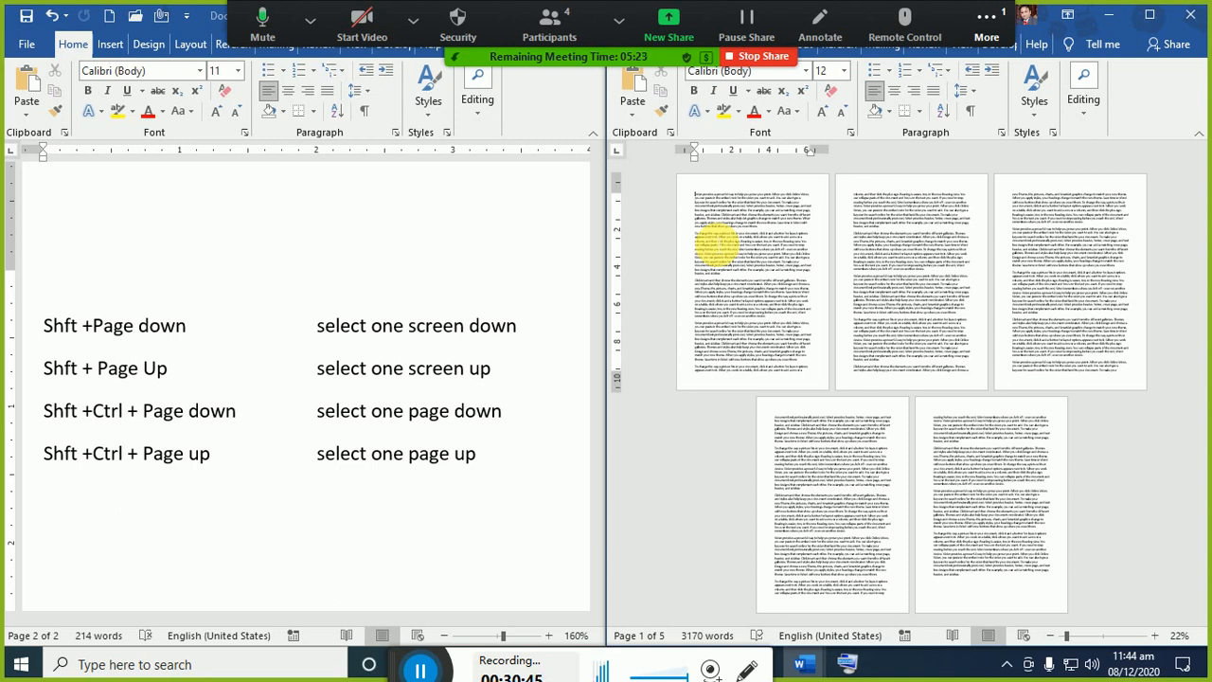
# - Enlarge the sample document's first page to 92% zoom
pyautogui.scroll(6, 727, 286)
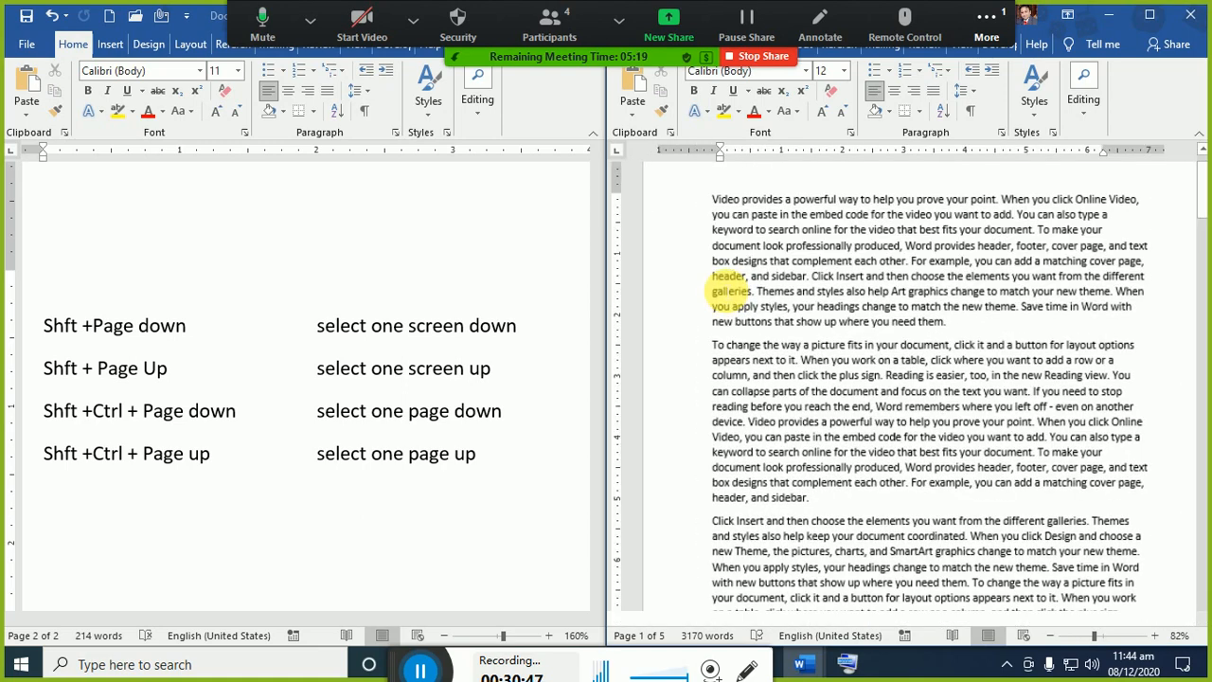
pyautogui.scroll(1, 729, 284)
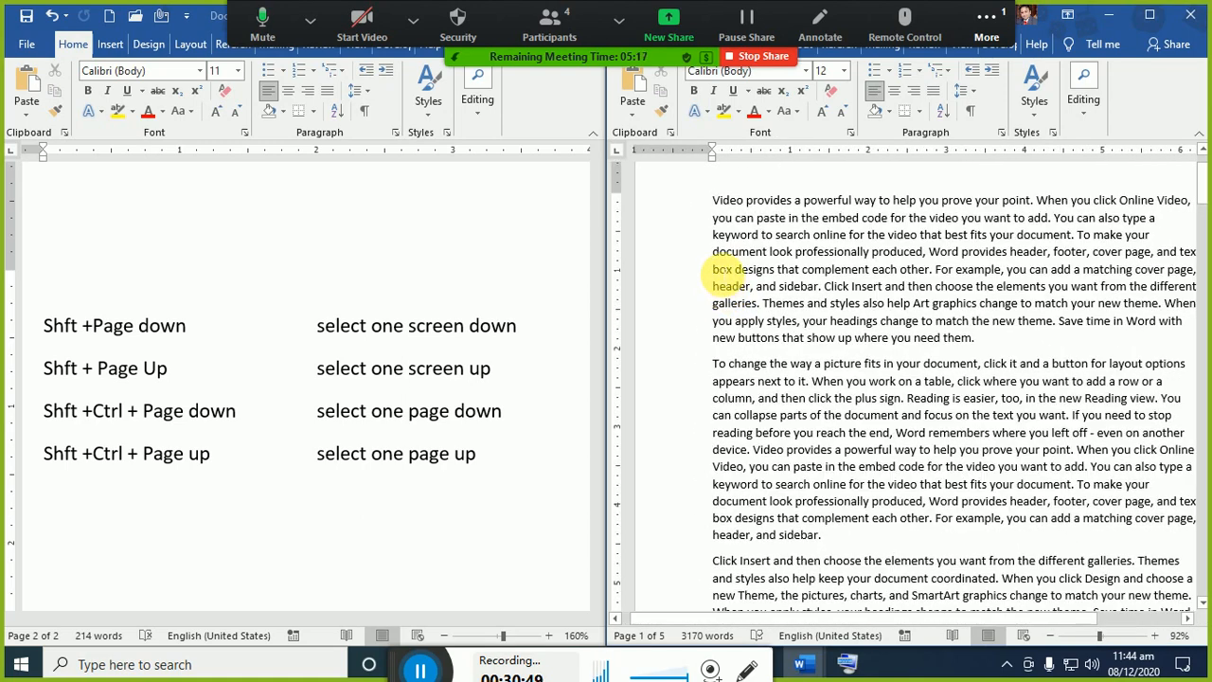